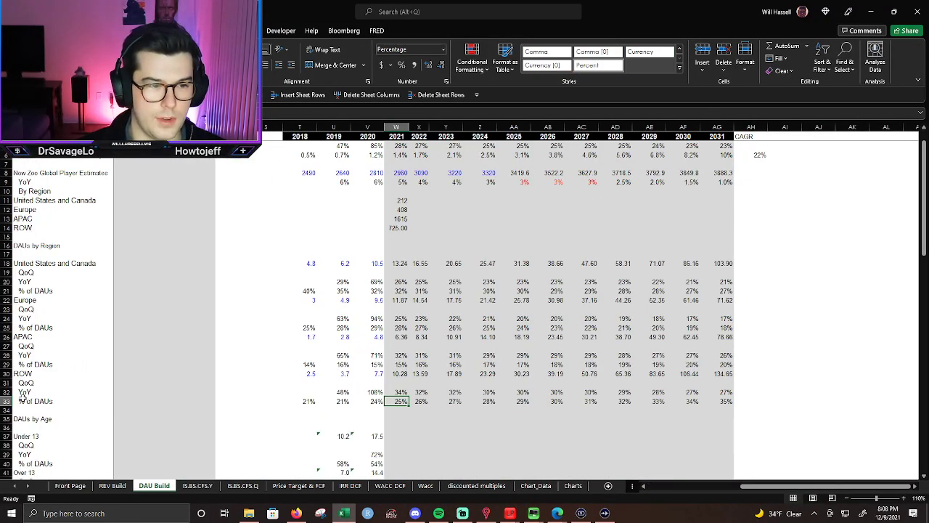
Open the REV Build sheet and expand the grouped operating cost rows under Op Cost, ex SBC.
scroll(33, 349, "down", 1)
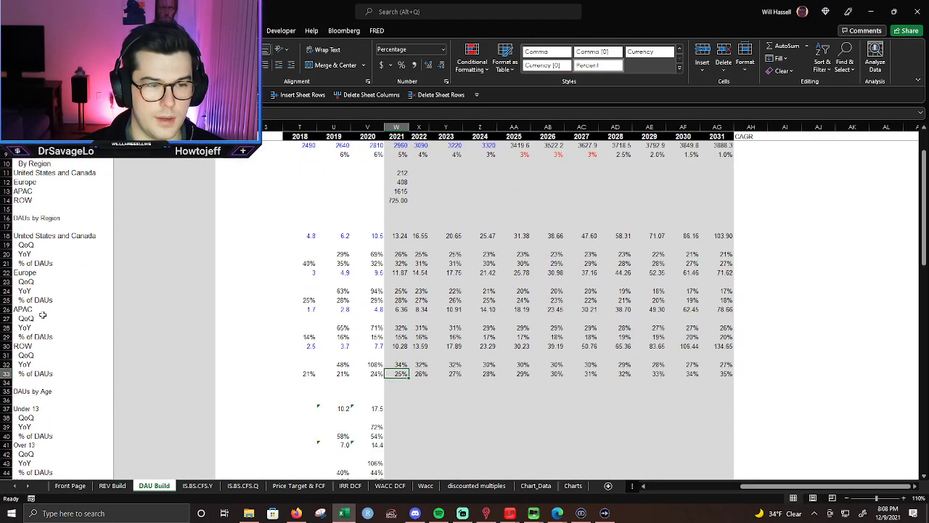
scroll(43, 315, "down", 3)
scroll(36, 350, "up", 3)
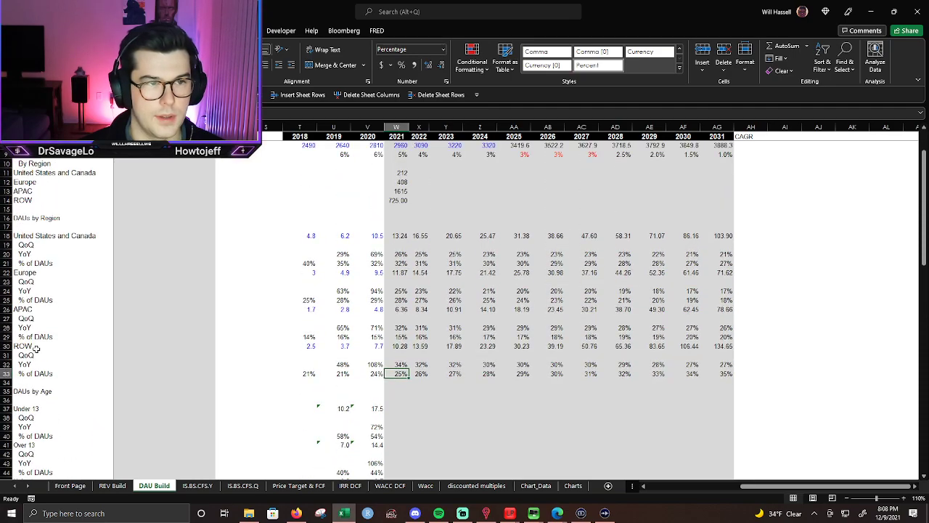
scroll(37, 350, "up", 2)
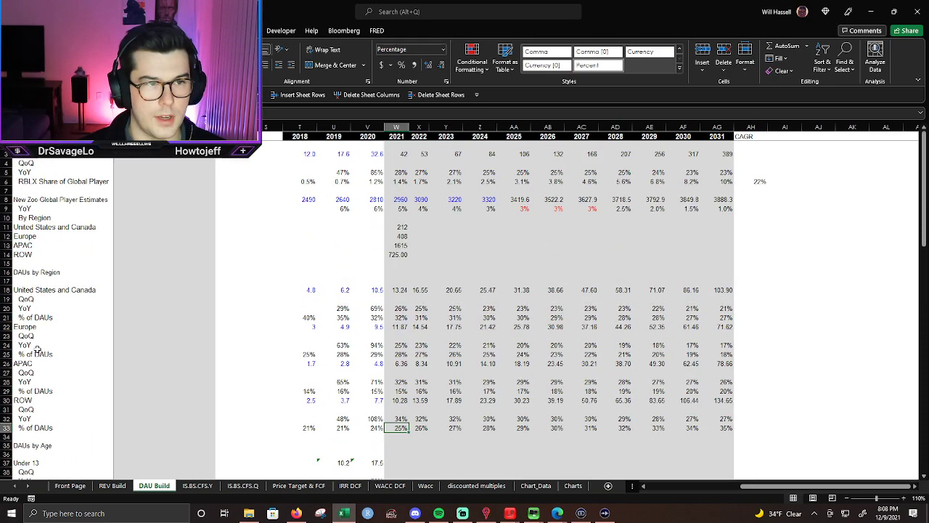
left_click(113, 485)
left_click(5, 448)
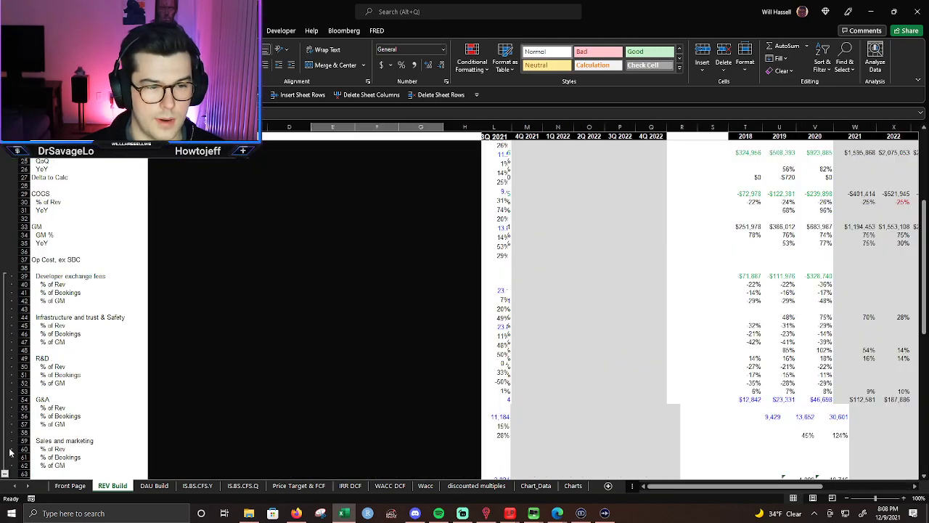
Set the 2021 developer exchange fees % of Rev assumption to -30%.
scroll(240, 378, "up", 1)
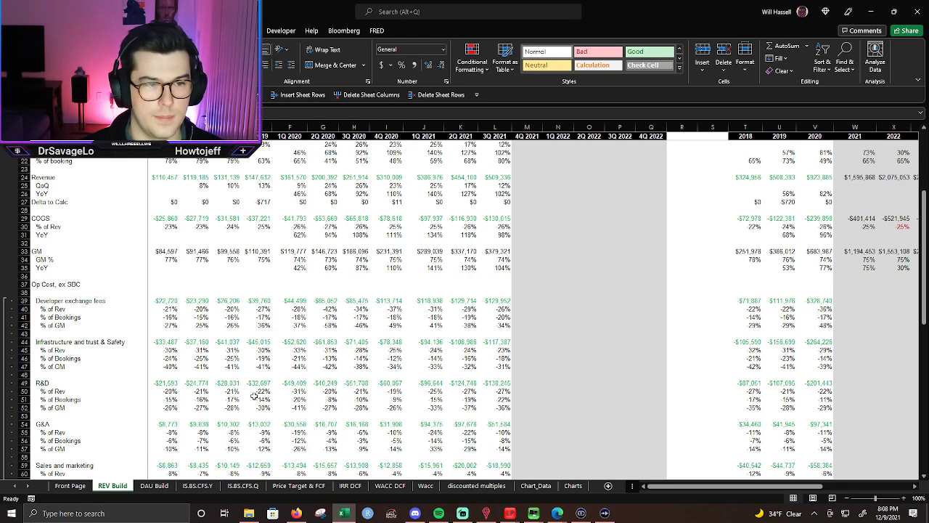
scroll(273, 387, "down", 2)
scroll(273, 387, "down", 1)
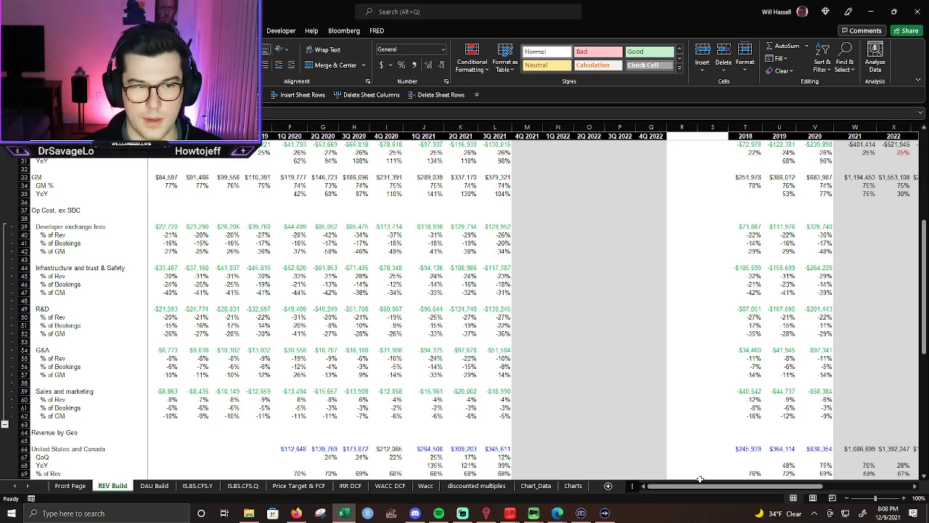
left_click_drag(693, 487, 760, 472)
left_click(549, 233)
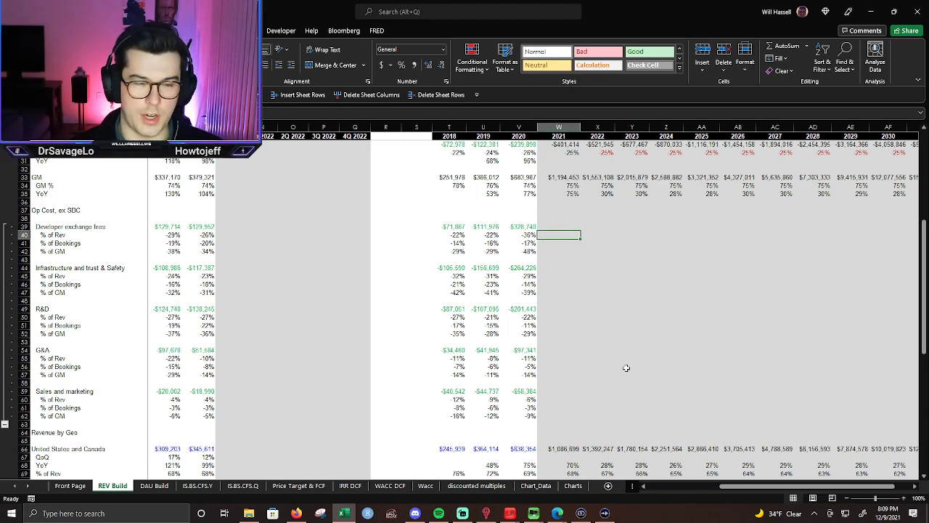
type("-30")
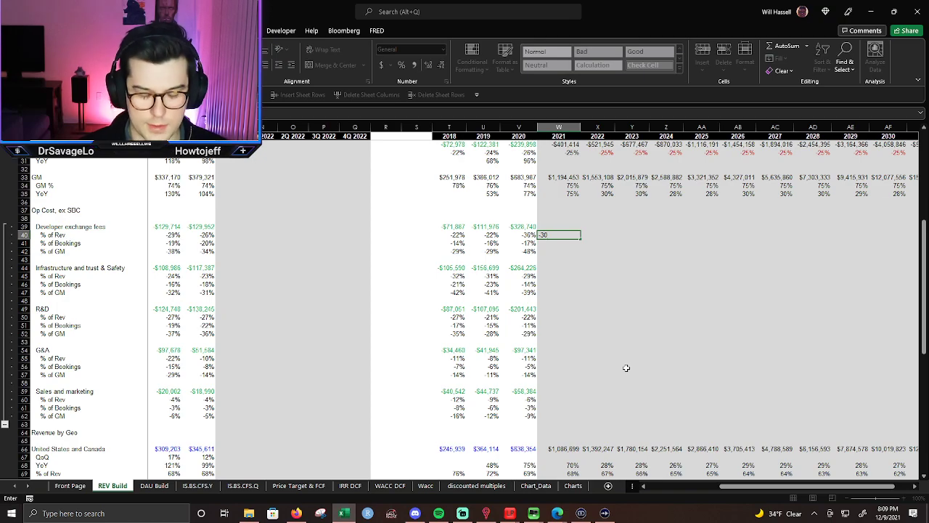
key("ctrl+Return")
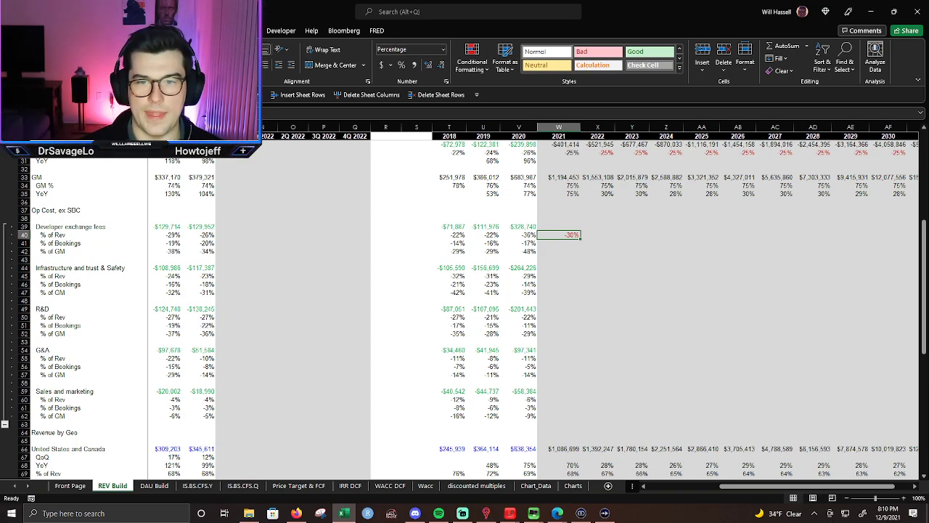
Fill the -30% developer exchange fees assumption from 2021 across to 2031.
key("shift+Right")
key("shift+Right")
key("shift+Right")
key("shift+Right")
key("shift+Right")
key("shift+Right")
key("shift+Right")
key("shift+Right")
key("shift+Right")
key("shift+Right")
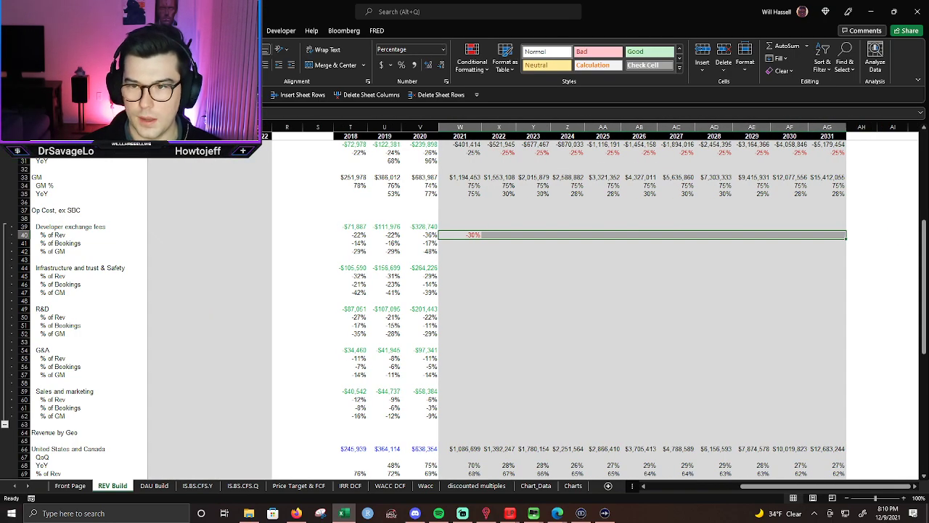
key("ctrl+r")
Calculate the 2021 developer exchange fees by multiplying their % of Rev assumption by the 2021 Revenue.
key("Right")
key("Left")
key("Up")
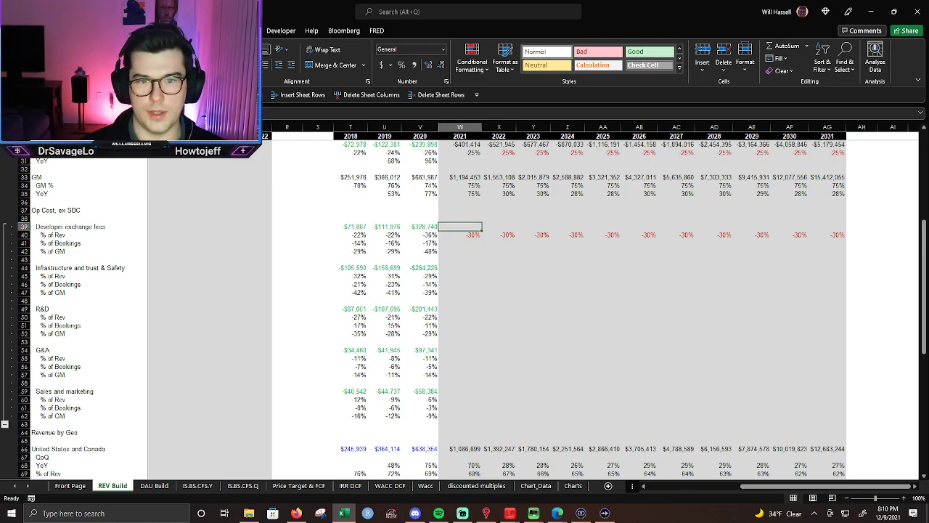
type("=")
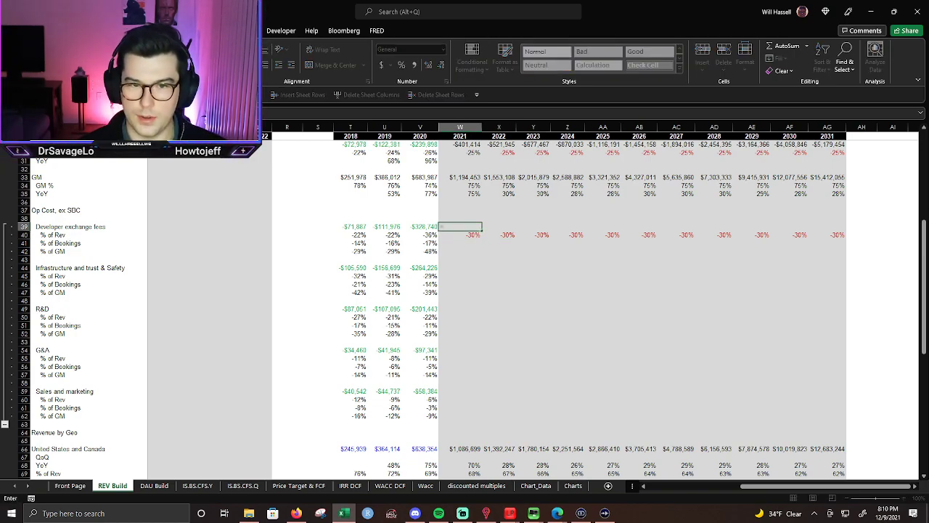
key("Down")
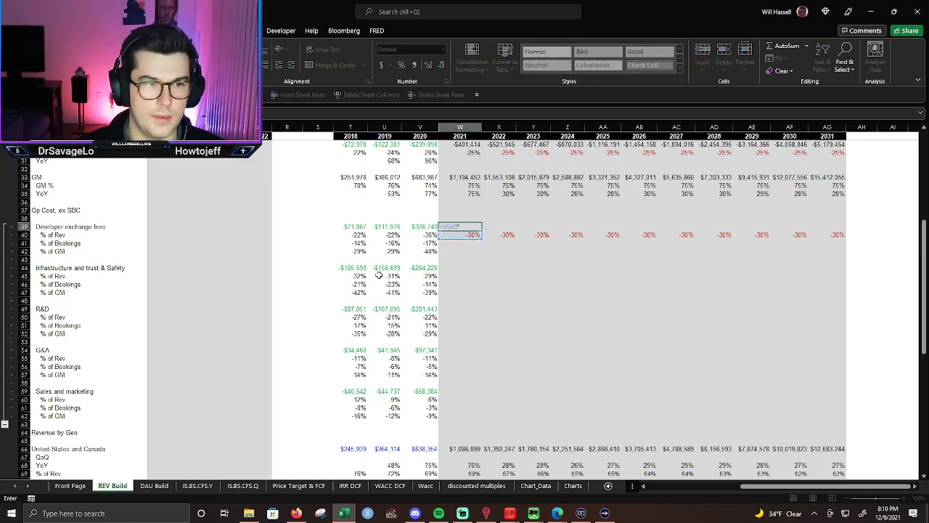
scroll(436, 268, "up", 6)
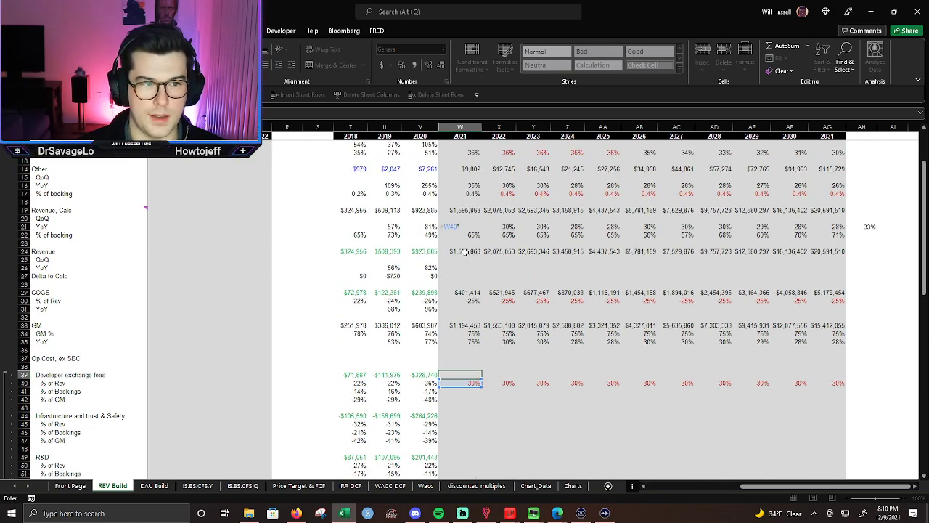
left_click(466, 251)
key("Return")
key("Up")
Fill the developer exchange fees formula across to 2031 and show the amounts without decimals.
key("shift+Right")
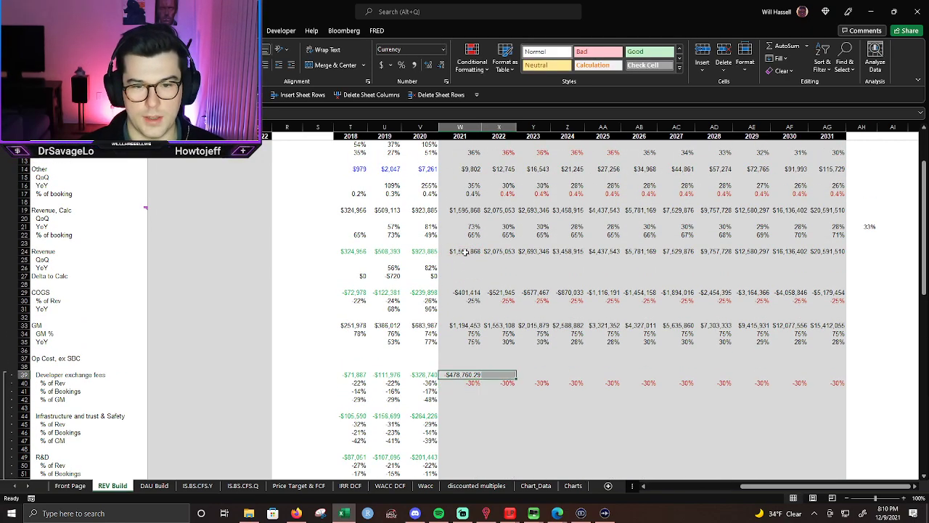
key("shift+Right")
key("shift+Right")
key("shift+Right")
key("shift+Right")
key("shift+Right")
key("shift+Right")
key("shift+Right")
key("shift+Right")
key("shift+Right")
key("ctrl+r")
left_click(440, 64)
left_click(440, 64)
left_click(563, 374)
Copy the 2020 developer exchange fees % of Bookings and % of GM formulas into 2021 and apply the light grey forecast fill.
scroll(508, 374, "down", 2)
left_click(436, 338)
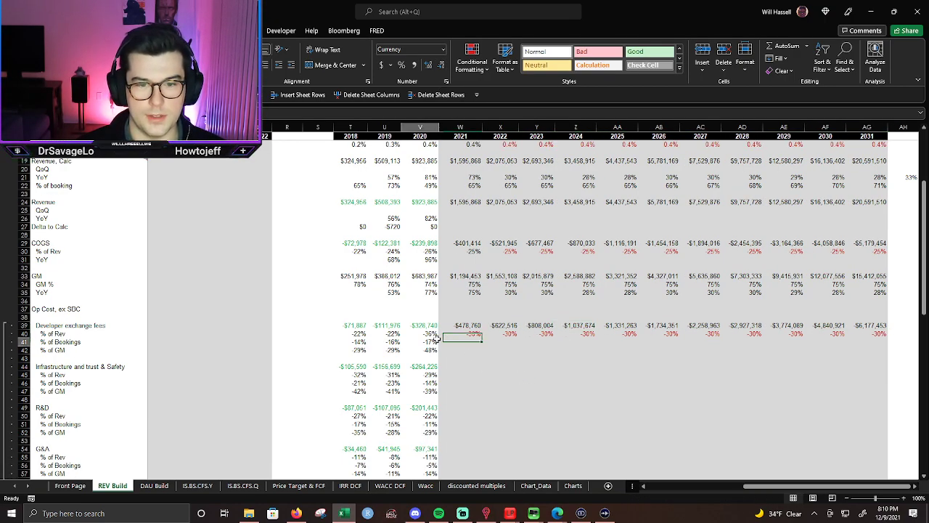
key("shift+Down")
key("ctrl+c")
key("Right")
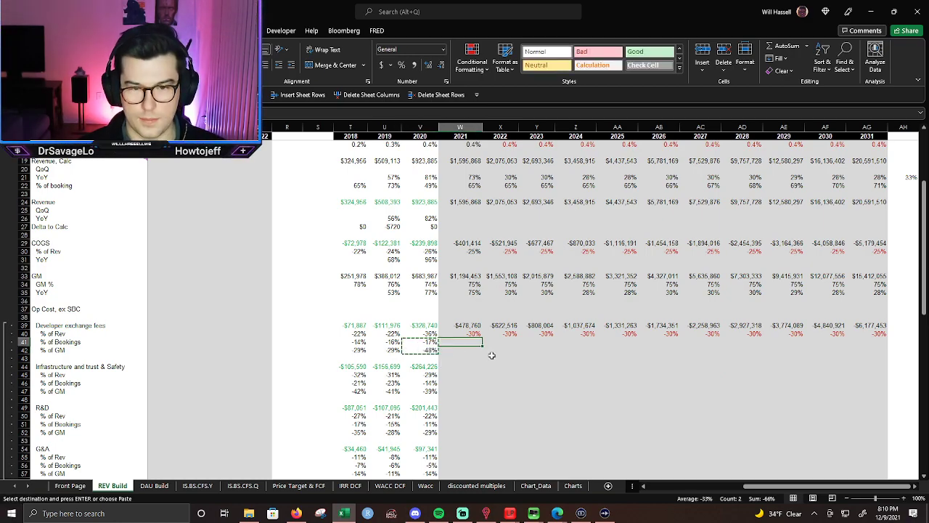
key("Return")
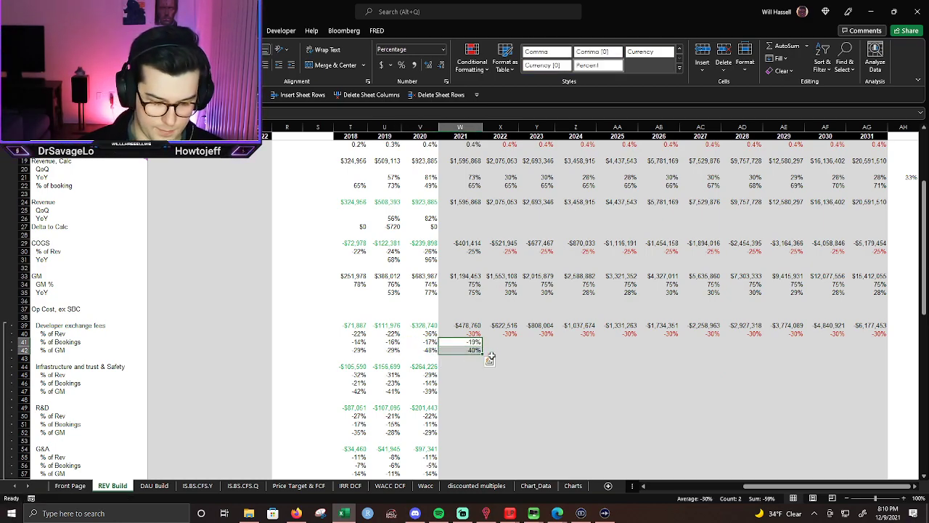
key("alt+h")
key("h")
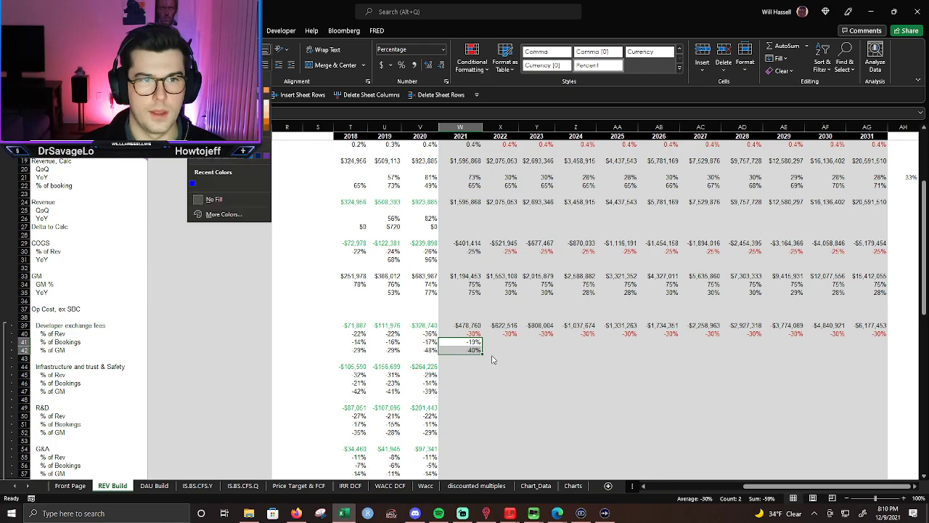
key("Down")
key("Down")
key("Return")
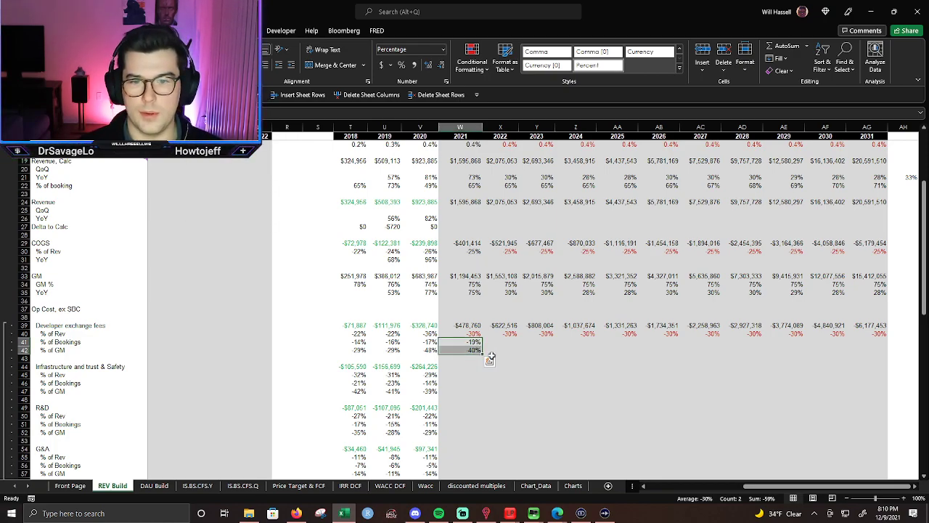
Fill the 2021 developer exchange fees % of Bookings and % of GM formulas across to 2031.
key("shift+Right")
key("shift+Right")
key("shift+Right")
key("shift+Right")
key("shift+Right")
key("shift+Right")
key("shift+Right")
key("shift+Right")
key("shift+Right")
key("shift+Right")
key("ctrl+r")
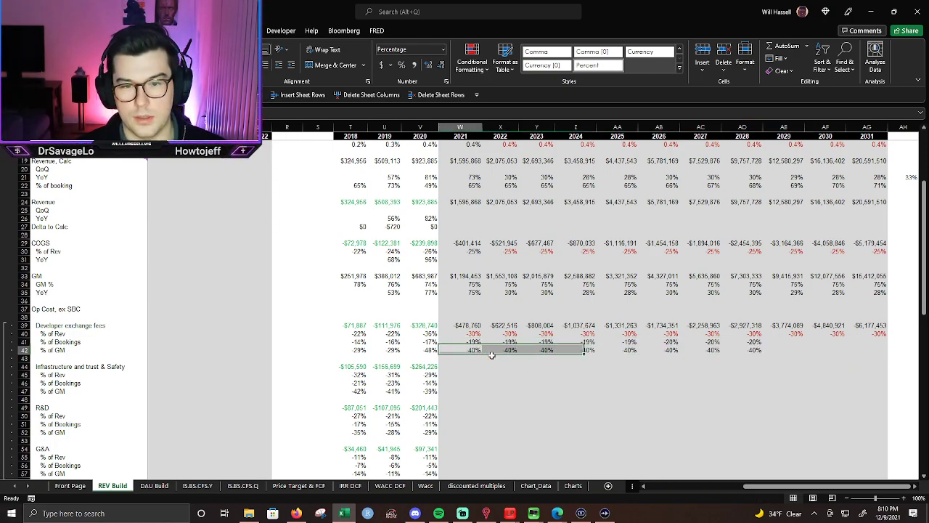
key("Down")
key("Down")
key("Down")
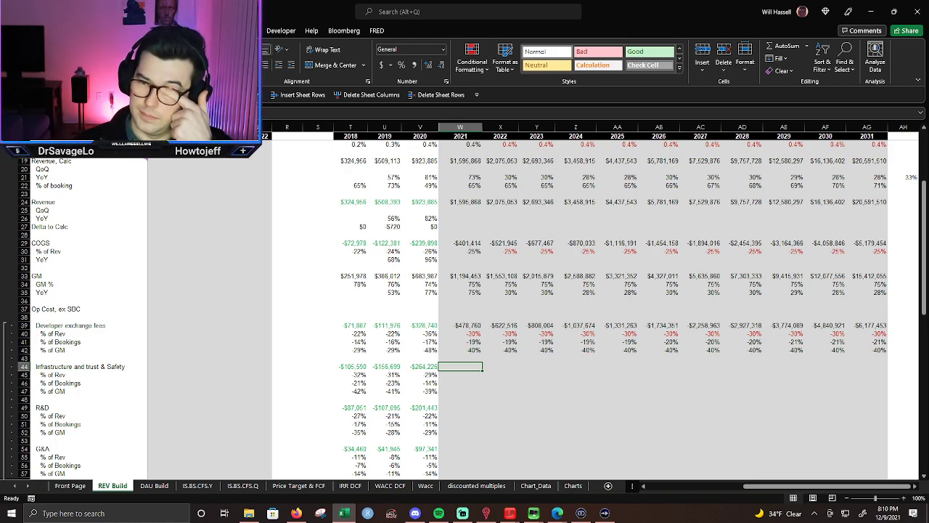
Examine the 2019 and 2020 Infrastructure and trust & Safety costs as percentages of revenue, bookings and GM.
key("alt+Tab")
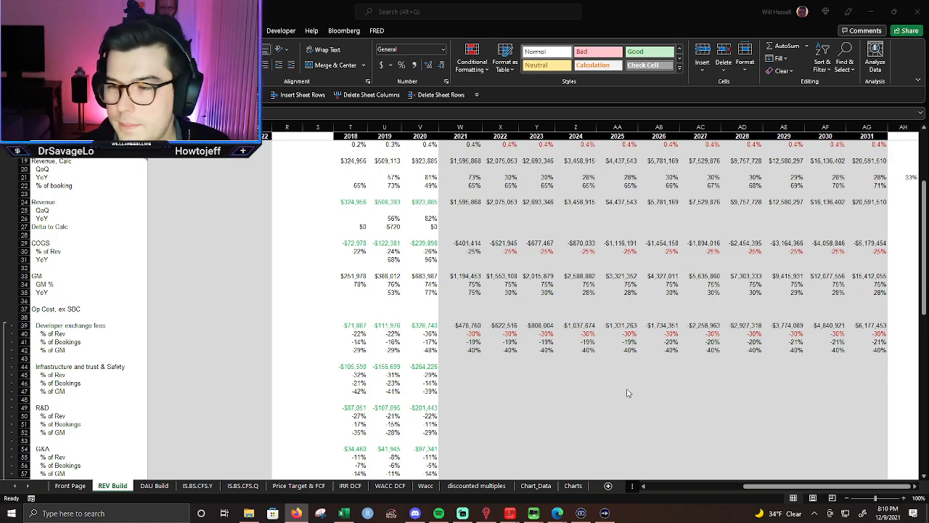
key("alt+Tab")
scroll(546, 383, "down", 1)
scroll(546, 383, "down", 2)
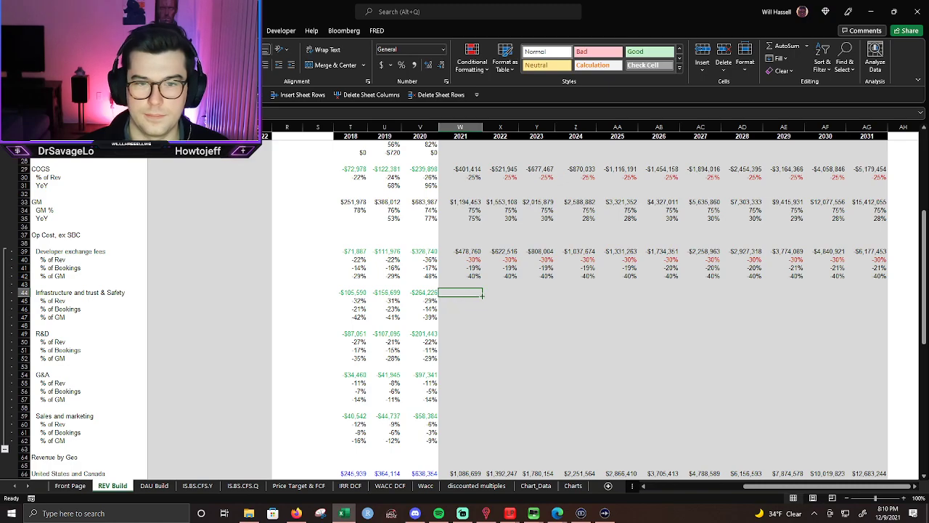
key("Down")
key("Left")
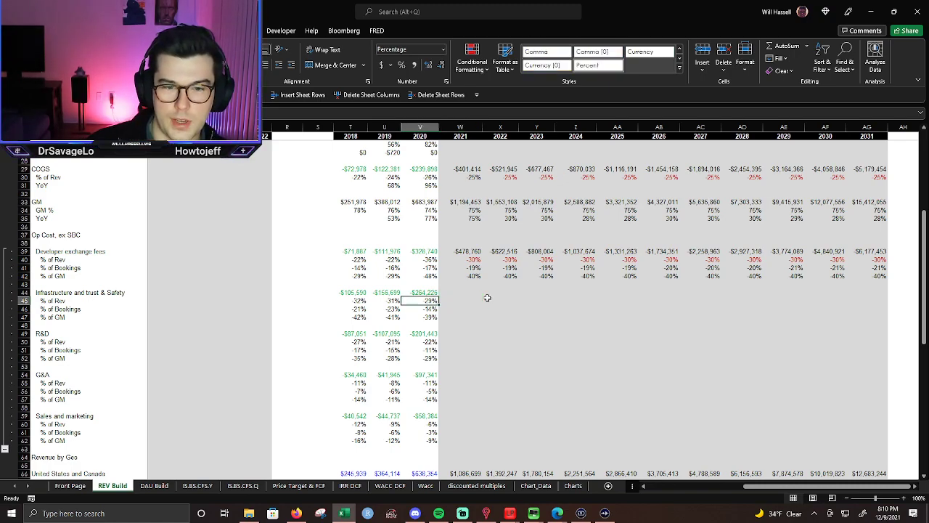
key("Left")
key("Down")
key("Down")
key("Up")
key("Right")
key("Down")
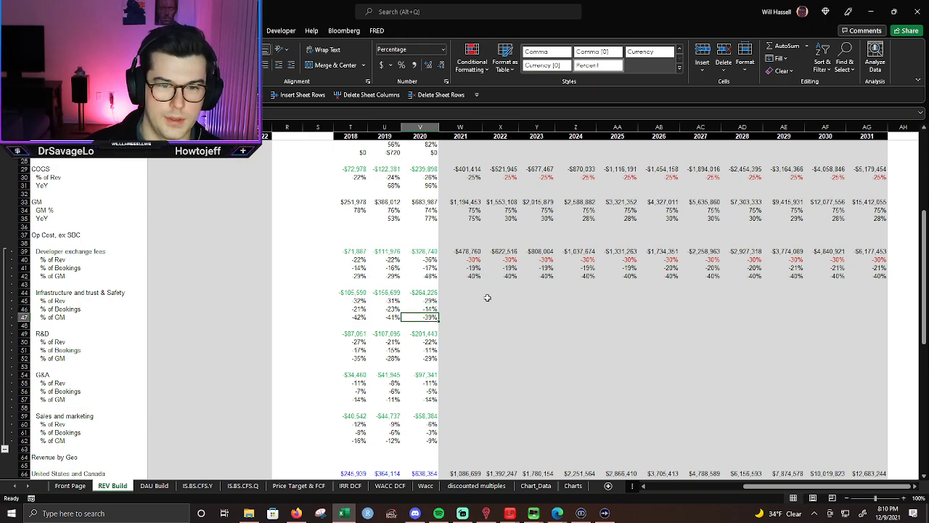
Review the quarterly Infrastructure and trust & Safety % of GM from 1Q 2020 to 3Q 2021 and return to the annual forecast columns.
key("Left")
key("Left")
key("Left")
key("Left")
key("Left")
key("Left")
key("Left")
key("Left")
key("Left")
key("Left")
key("Left")
key("Left")
key("Left")
key("Left")
key("Left")
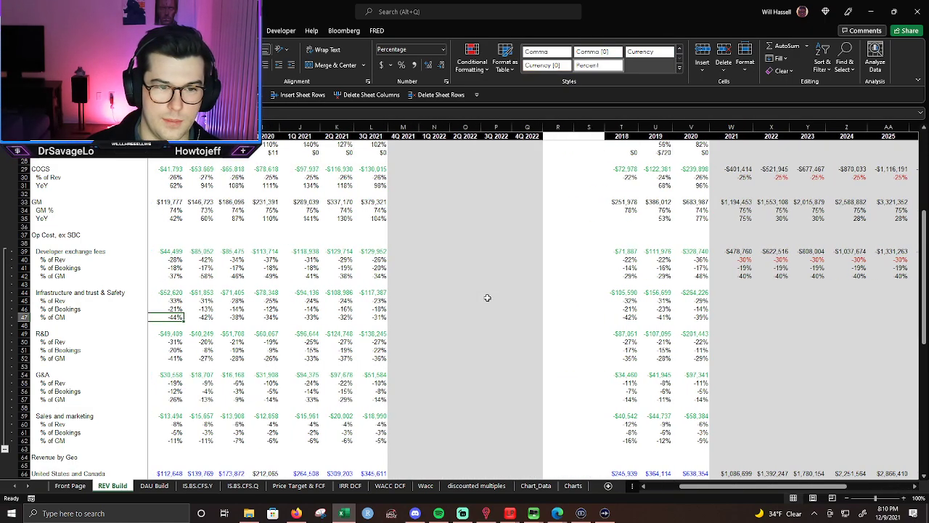
key("Right")
key("Right")
key("Right")
key("Right")
key("Right")
key("Right")
key("Right")
key("Right")
key("Left")
key("Left")
key("Left")
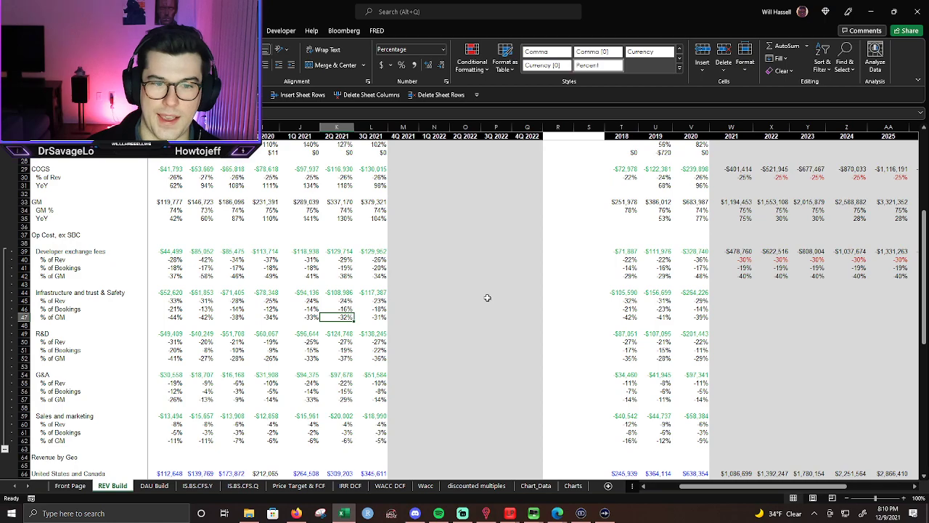
key("Right")
key("Right")
key("Right")
key("Right")
key("Right")
key("Right")
key("Right")
key("Right")
key("Right")
key("Right")
key("Right")
key("Right")
key("Right")
key("Right")
key("Right")
key("Right")
key("Right")
key("Right")
key("Right")
key("Right")
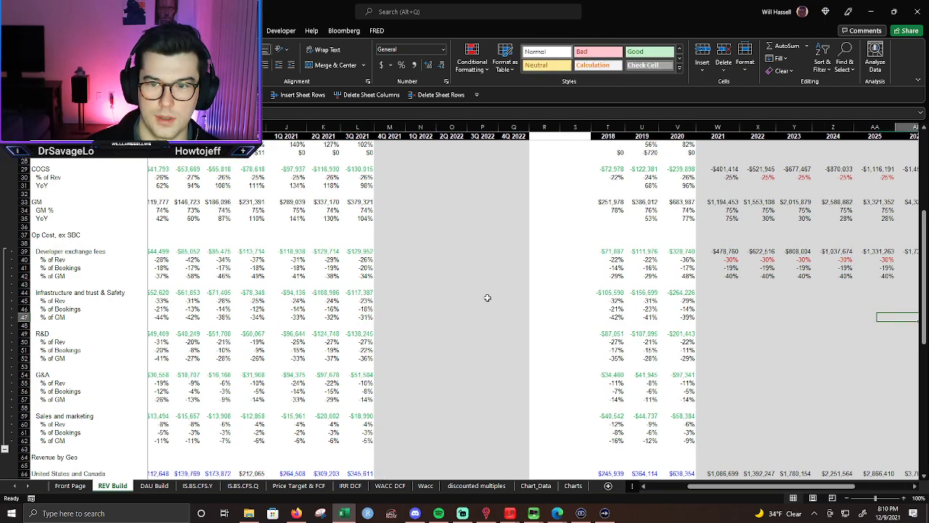
key("Right")
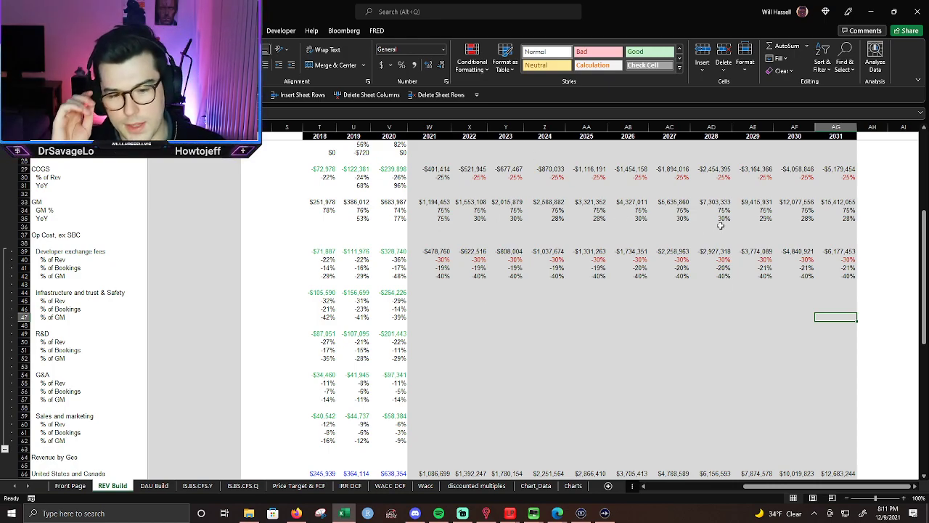
key("alt+Tab")
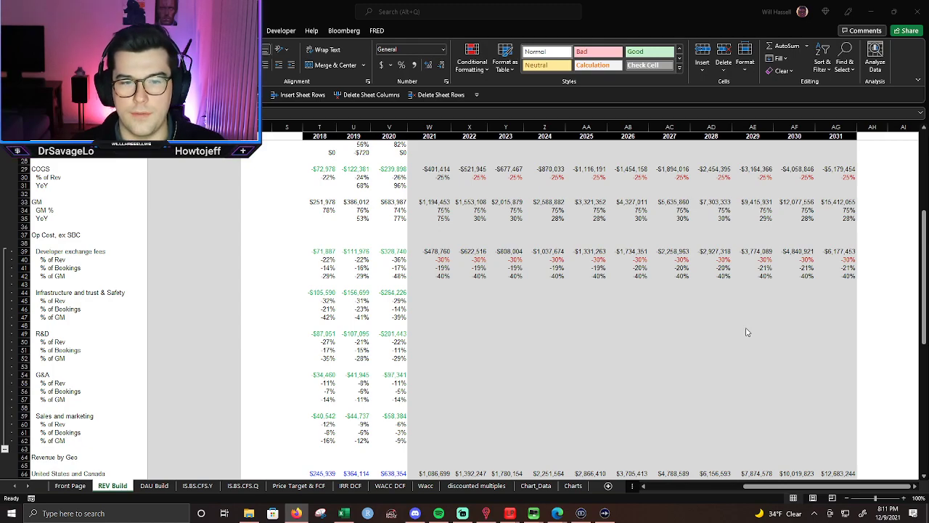
key("alt+Tab")
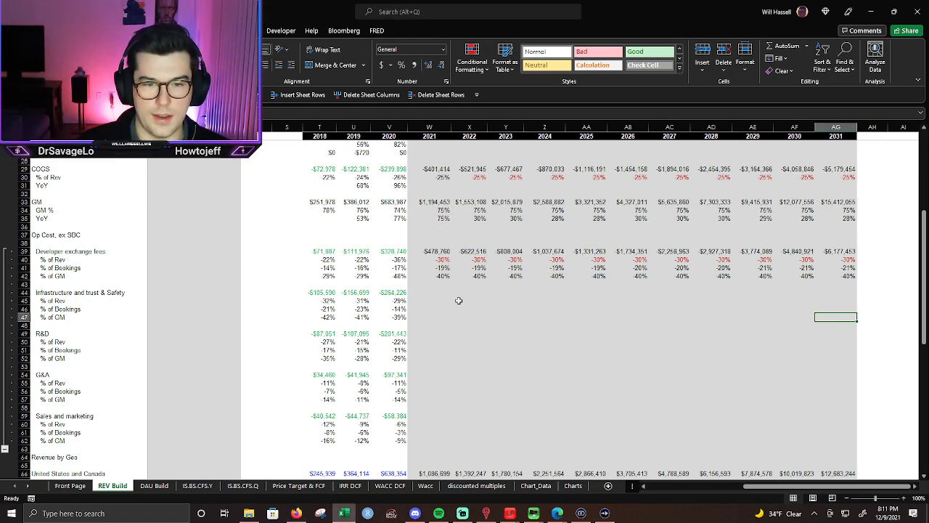
Calculate the 2021 Infrastructure and trust & Safety % of GM as the 2020 percentage minus .005 and fill the formula through 2023.
left_click(435, 317)
type("=")
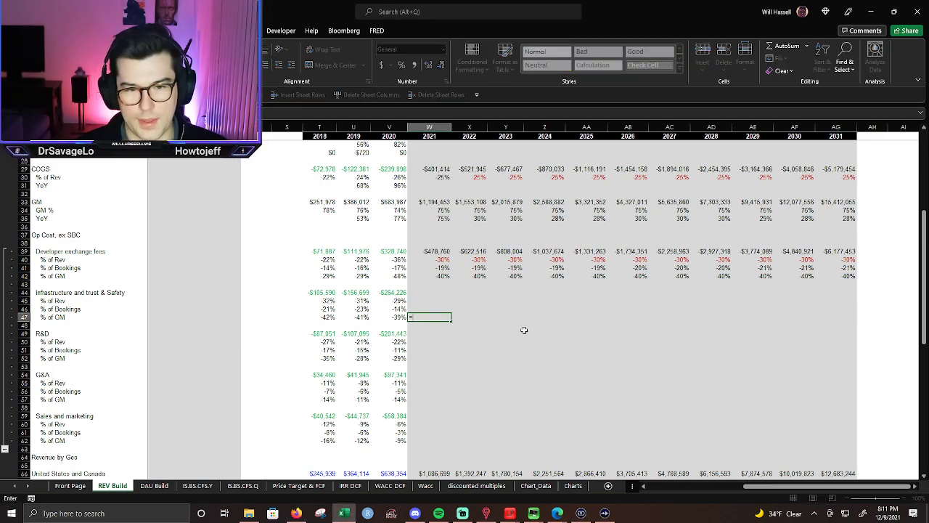
key("Left")
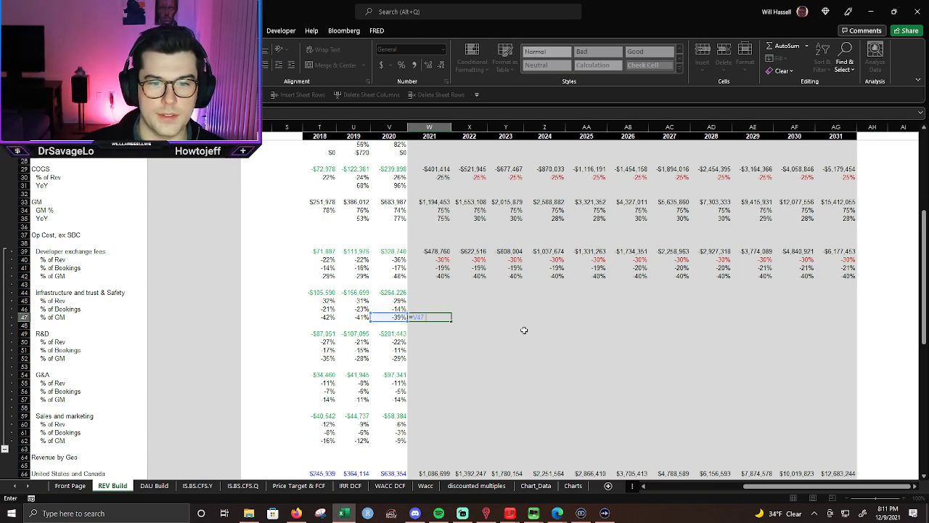
type("0")
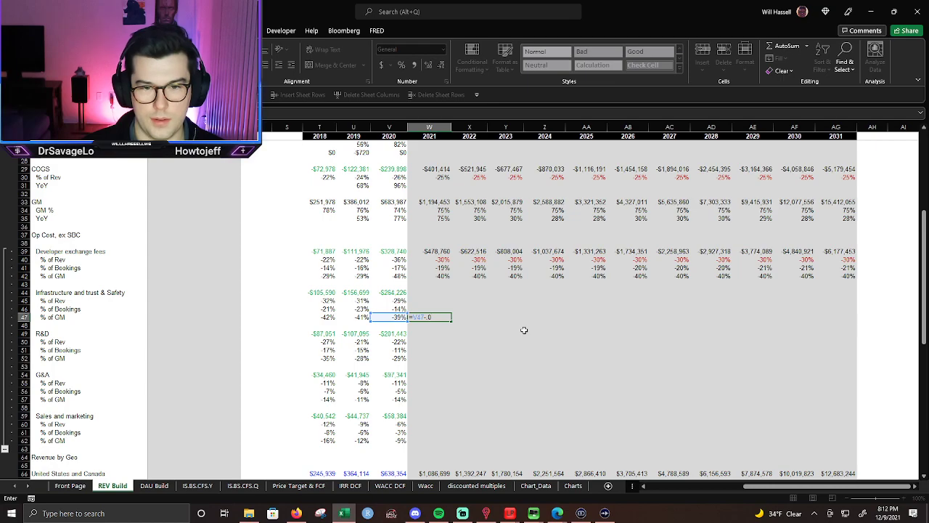
type("5")
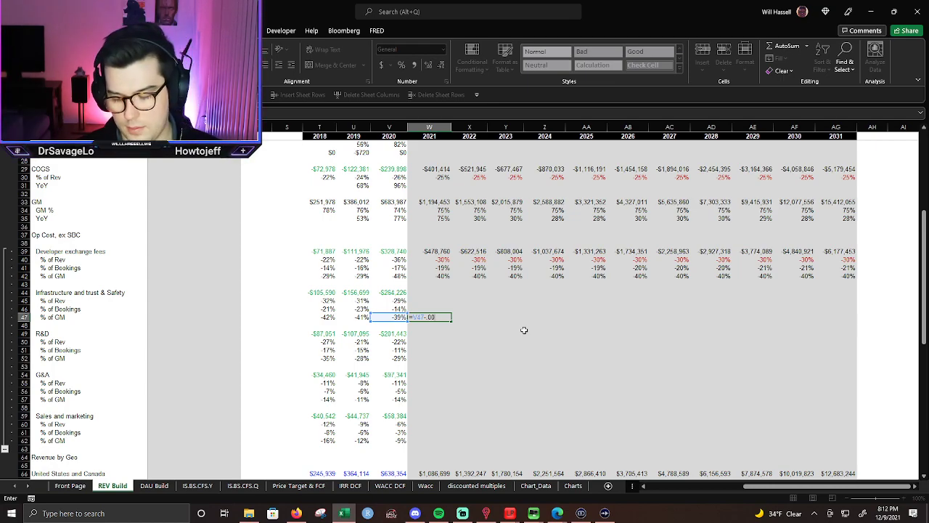
key("ctrl+Return")
key("shift+Right")
key("shift+Right")
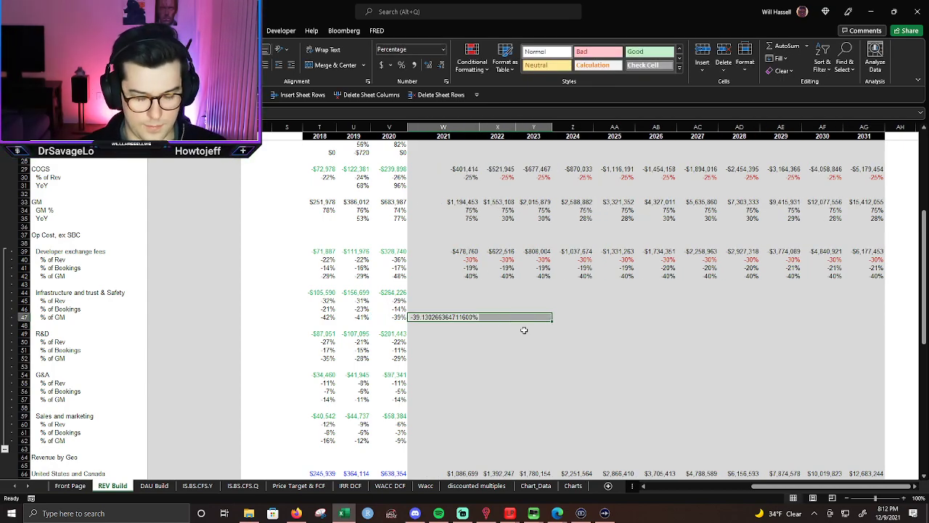
key("ctrl+r")
key("shift+Left")
key("shift+Left")
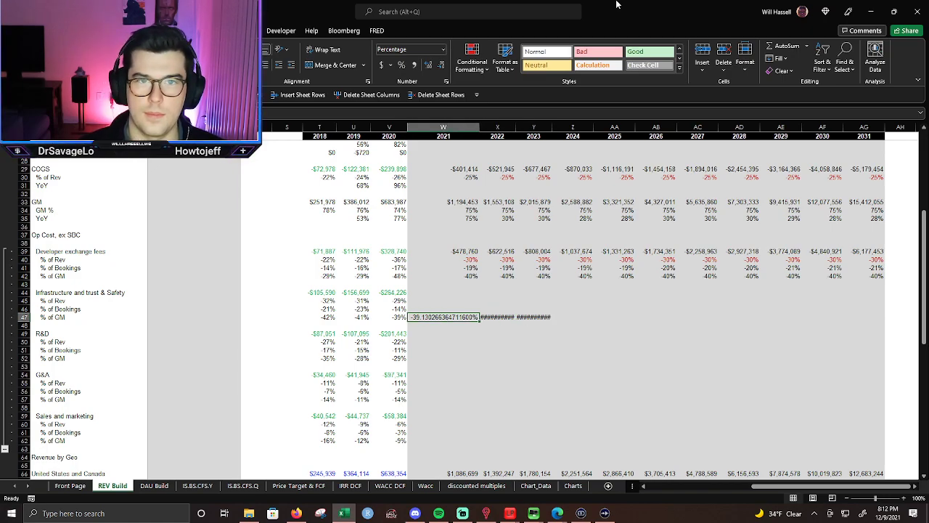
Reduce the 2021 Infrastructure and trust & Safety % of GM to one decimal place.
left_click(429, 68)
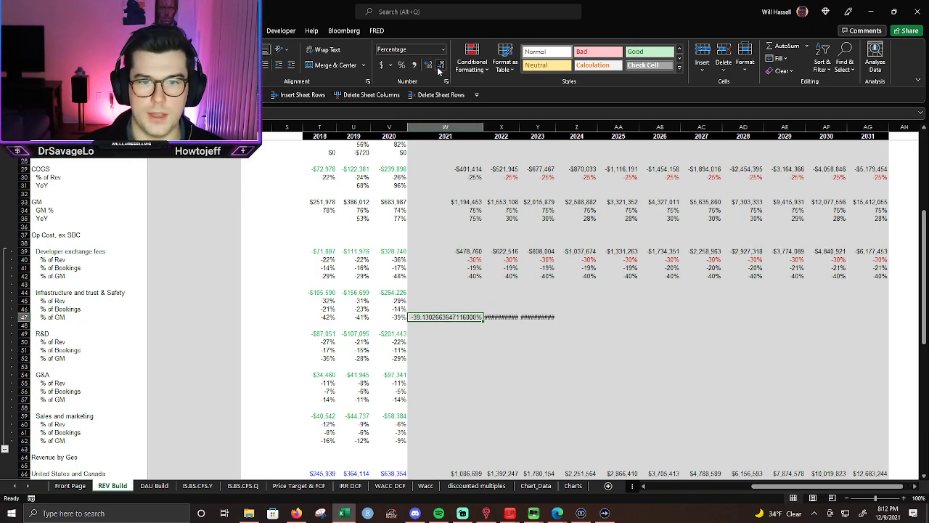
left_click(438, 68)
left_click(438, 69)
left_click(439, 67)
left_click(439, 67)
left_click(439, 66)
left_click(439, 66)
left_click(440, 67)
left_click(439, 67)
left_click(440, 67)
left_click(439, 67)
left_click(439, 66)
left_click(440, 66)
left_click(439, 67)
left_click(439, 67)
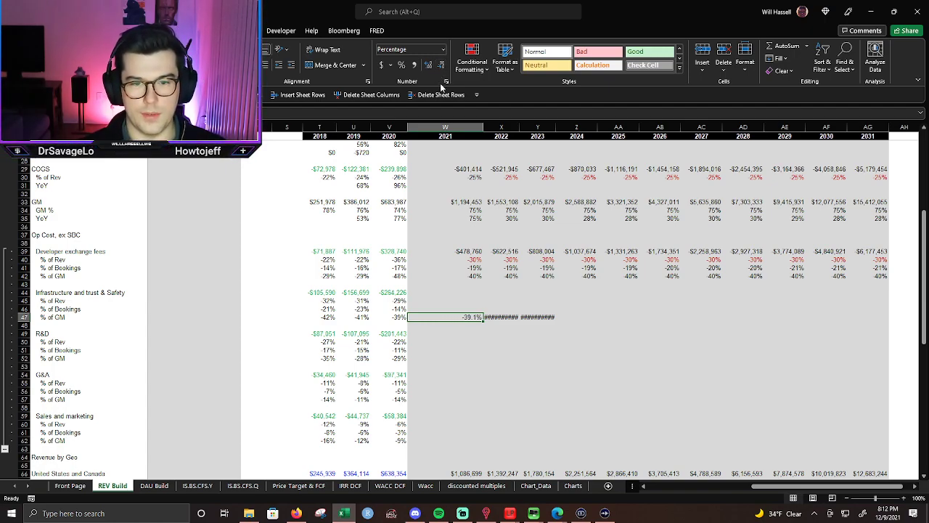
Copy the 2021 Infrastructure and trust & Safety % of GM cell into 2022 and autofit the 2021 column width.
key("ctrl+c")
key("Right")
key("Return")
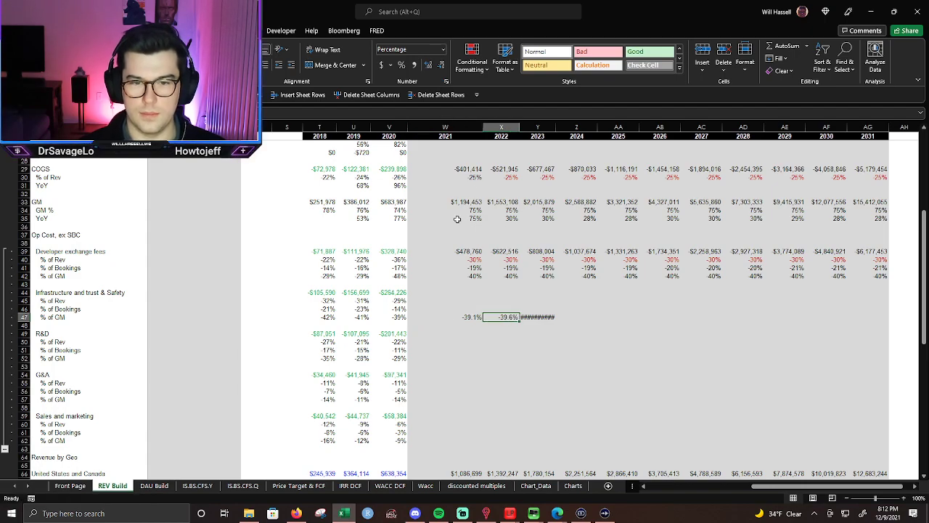
double_click(483, 127)
left_click(435, 317)
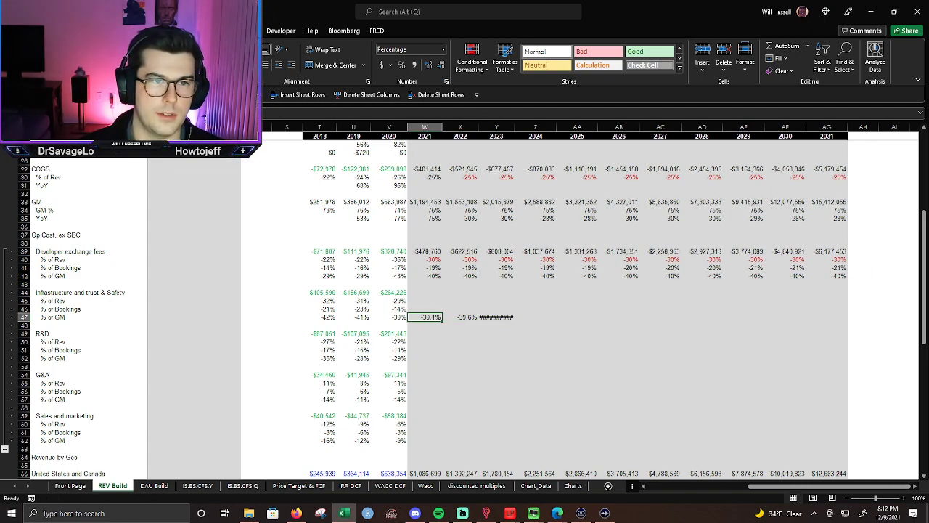
Change the 2021 Infrastructure and trust & Safety % of GM formula to add .005 to the prior year and fill it across to 2031.
key("F2")
key("Left")
key("Left")
key("Left")
key("Left")
key("BackSpace")
type("+")
key("Return")
key("Up")
left_click_drag(429, 317, 517, 321)
key("ctrl+r")
key("Left")
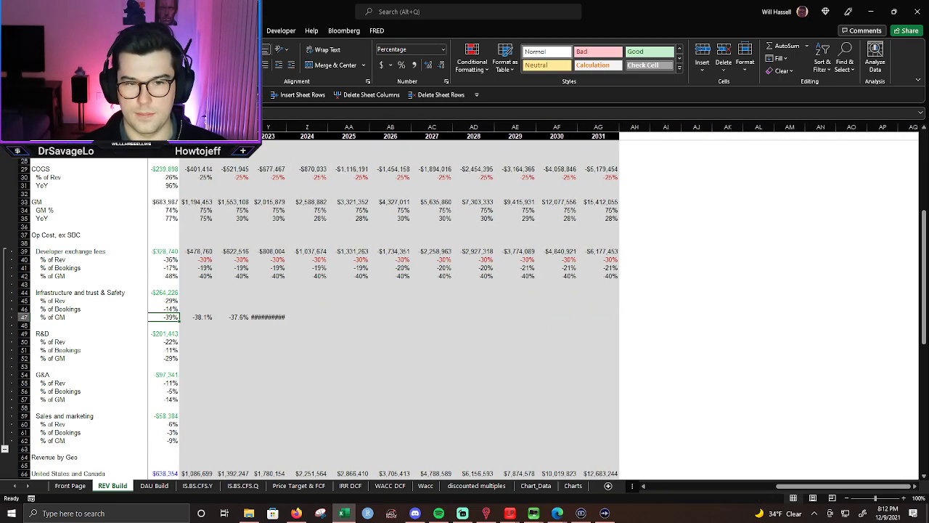
key("Right")
key("Right")
key("Right")
key("Left")
key("Left")
key("Down")
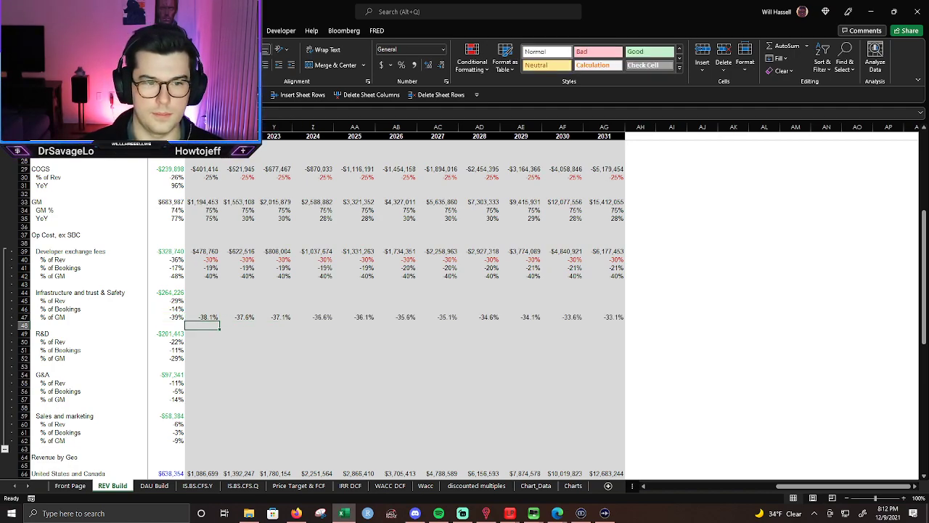
Set the 2028 Infrastructure and trust & Safety % of GM to -35%.
key("Up")
key("Down")
key("Right")
key("Right")
key("Right")
key("Right")
key("Right")
key("Right")
key("Right")
key("Right")
key("Right")
key("Right")
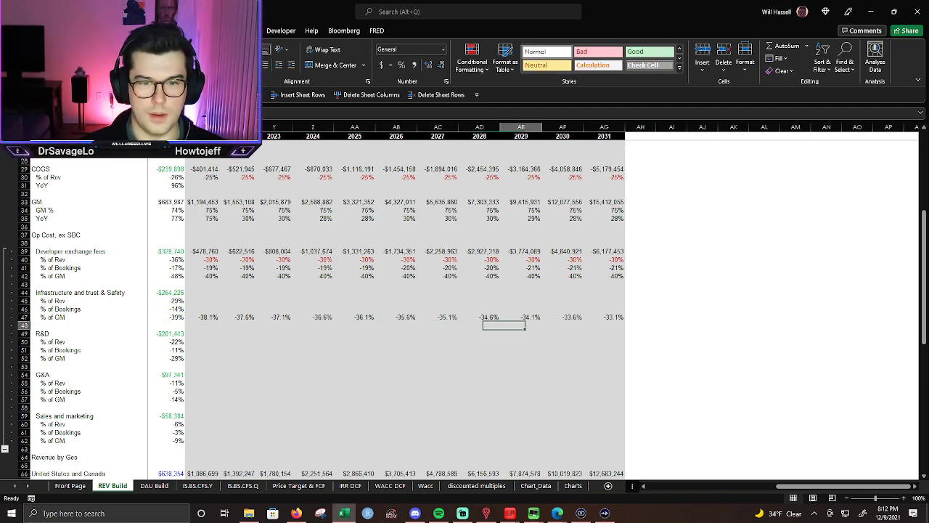
key("Up")
key("Left")
key("Left")
key("Left")
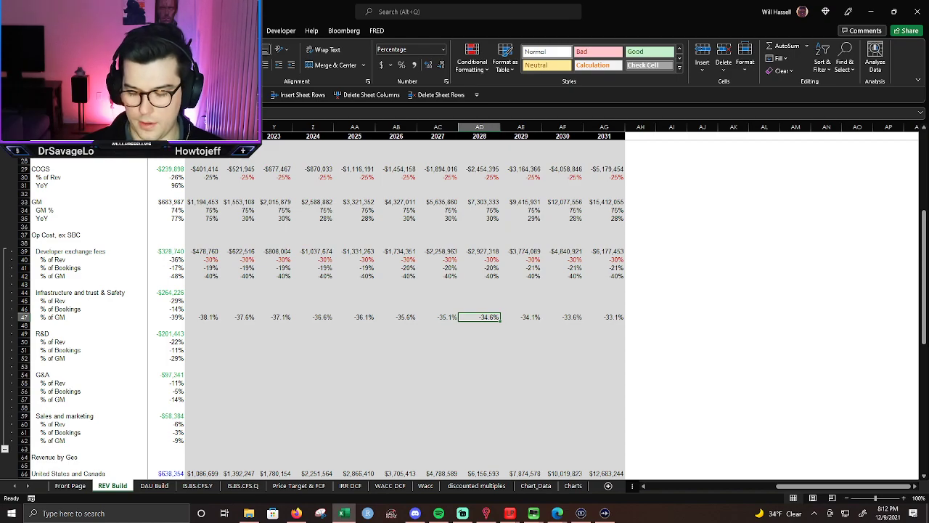
type("-35%")
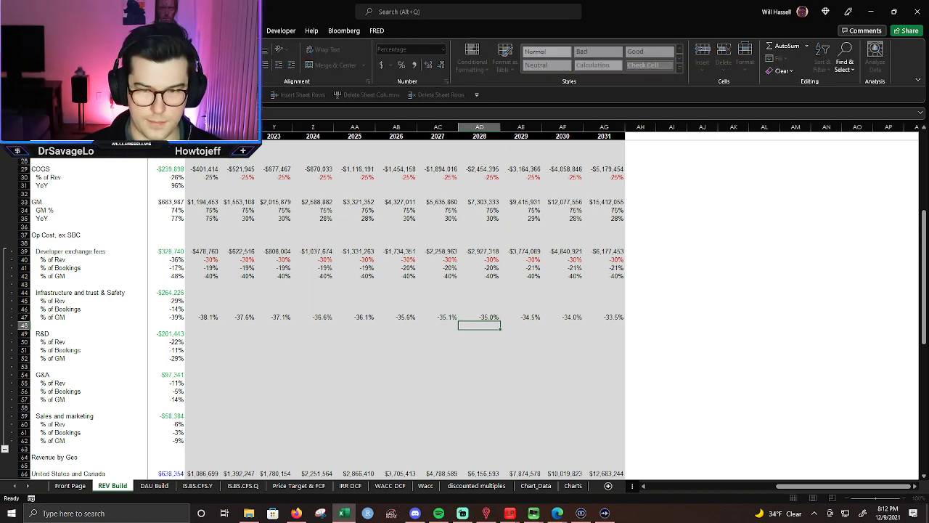
key("Return")
Fill the 2028 Infrastructure and trust & Safety % of GM across to 2031 and colour the 2028 to 2031 values red.
key("Up")
key("shift+Right")
key("shift+Right")
key("shift+Right")
key("ctrl+r")
key("shift+Left")
key("shift+Left")
key("shift+Left")
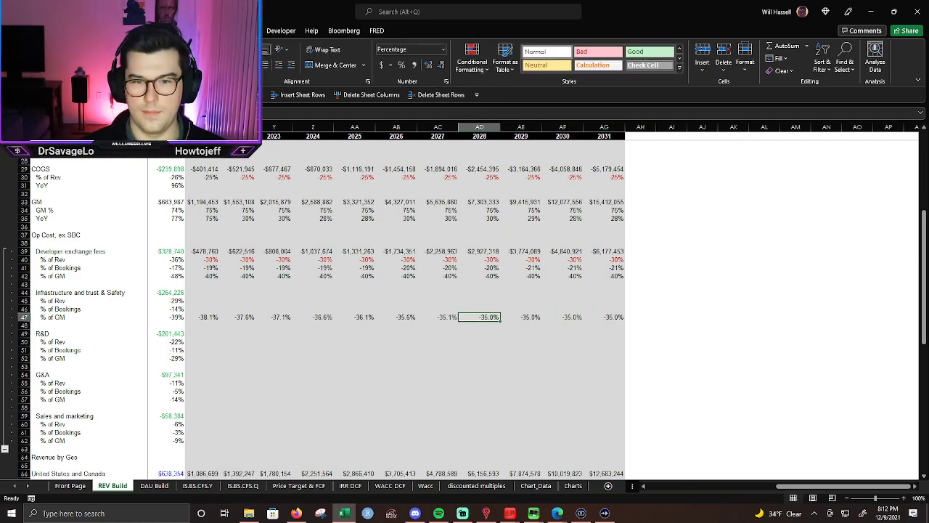
key("shift+Right")
key("shift+Right")
key("shift+Right")
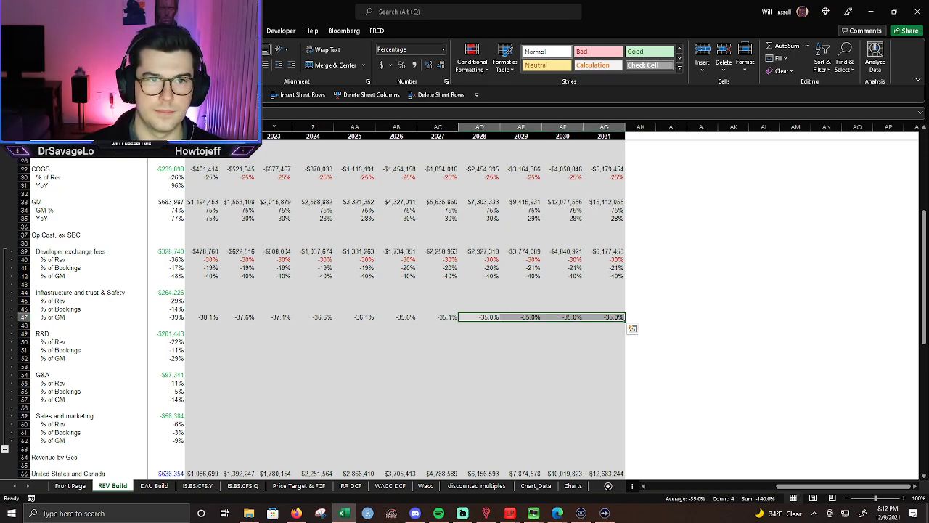
left_click(217, 65)
left_click(311, 317)
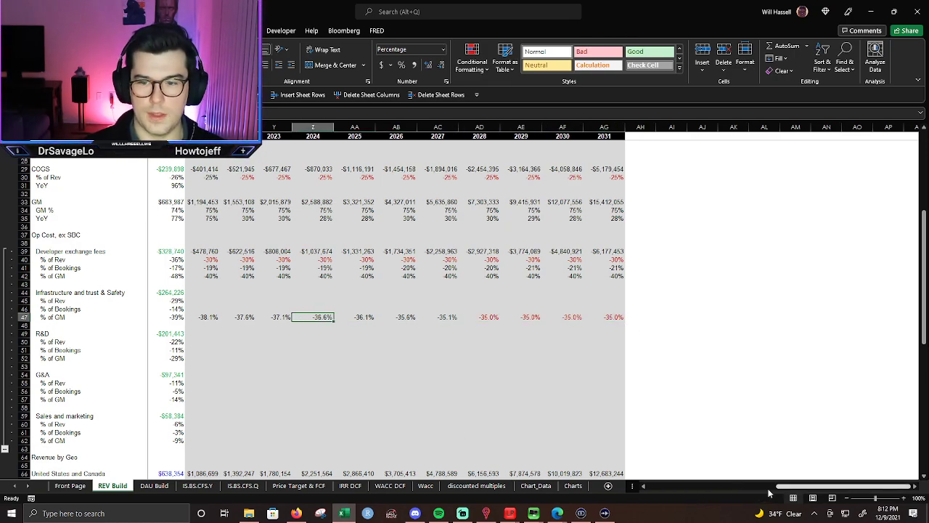
Calculate the 2021 Infrastructure and trust & Safety cost as its % of GM times GM (=W47*W33) and show no decimals.
scroll(369, 266, "left", 3)
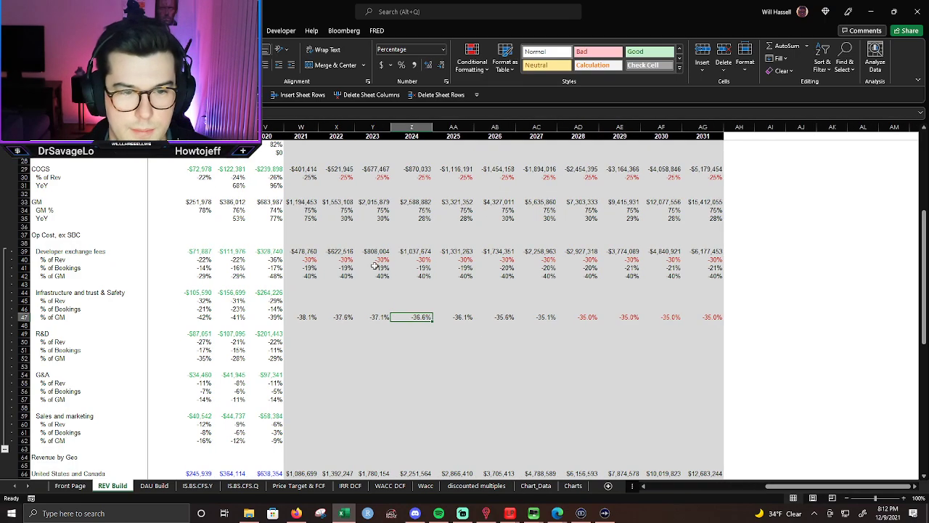
left_click(303, 291)
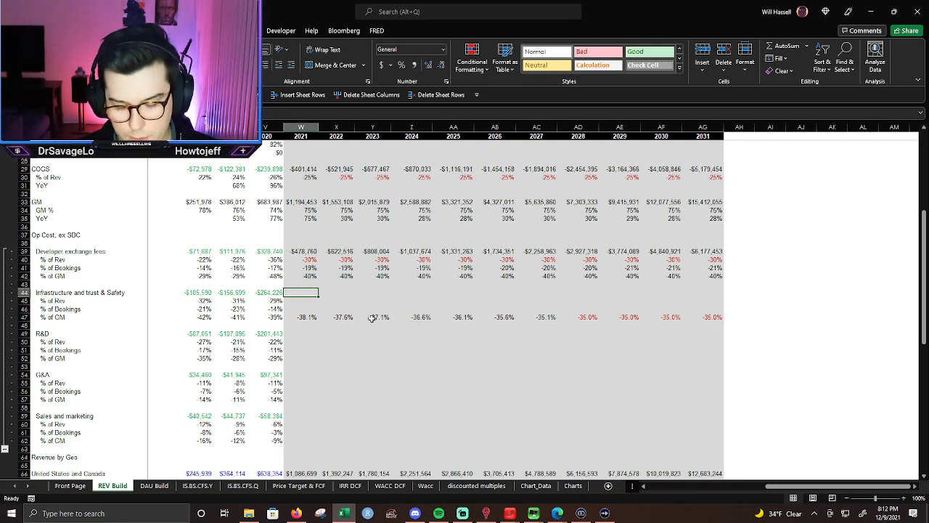
type("=")
key("Down")
key("Down")
key("Down")
type("*")
left_click(299, 199)
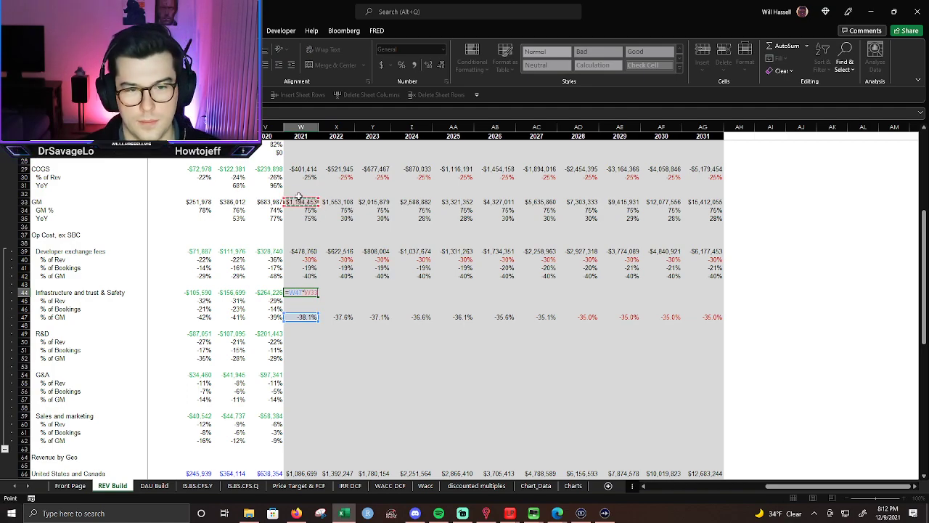
key("ctrl+Return")
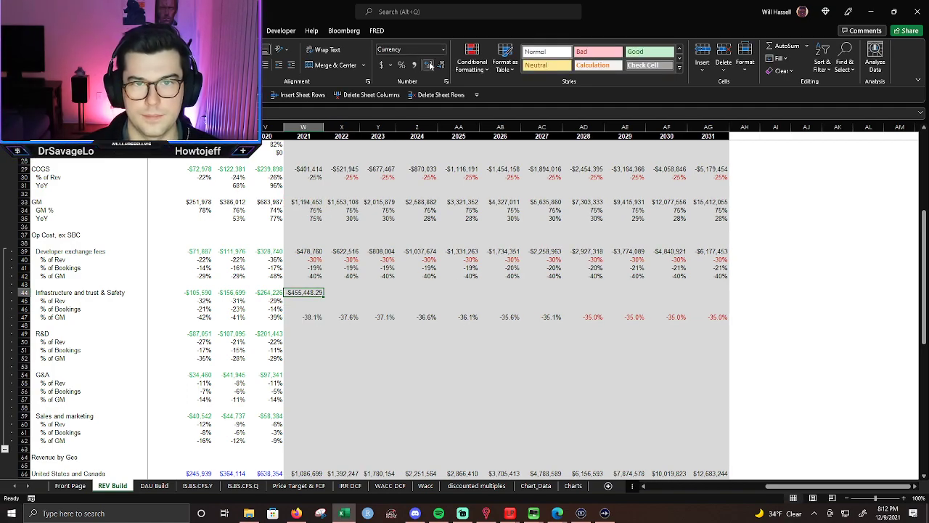
left_click(440, 65)
left_click(440, 65)
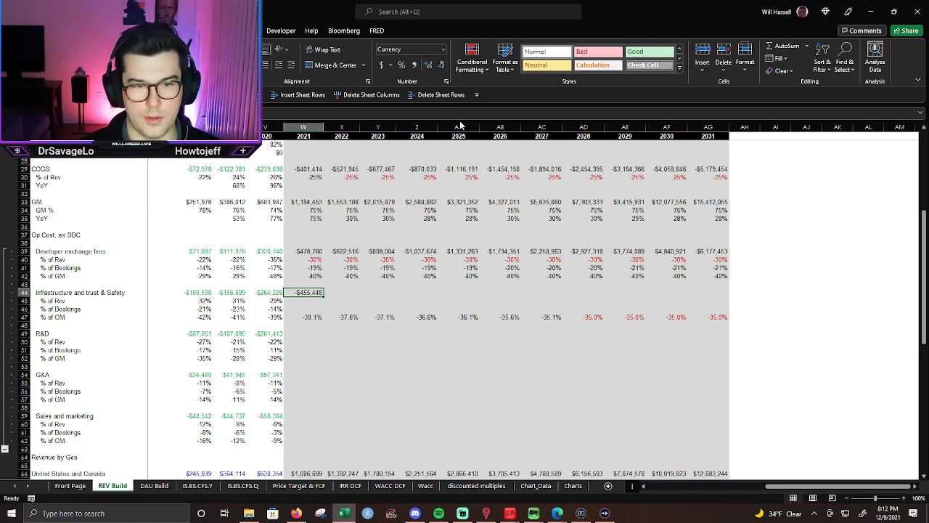
Fill the 2021 Infrastructure and trust & Safety cost formula across to 2031.
key("shift+Right")
key("shift+Right")
key("shift+Right")
key("shift+Right")
key("shift+Right")
key("shift+Right")
key("shift+Right")
key("shift+Right")
key("shift+Right")
key("shift+Right")
key("shift+Right")
key("shift+Right")
key("shift+Left")
key("shift+Left")
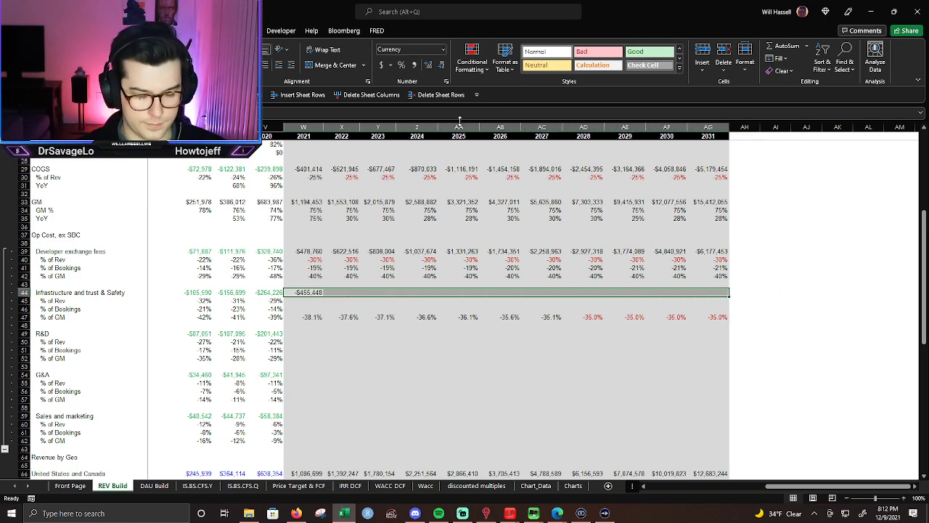
key("ctrl+r")
Copy the 2020 Infrastructure and trust & Safety % of Rev and % of Bookings formulas into 2021.
key("Down")
key("Left")
key("shift+Down")
key("ctrl+c")
key("Right")
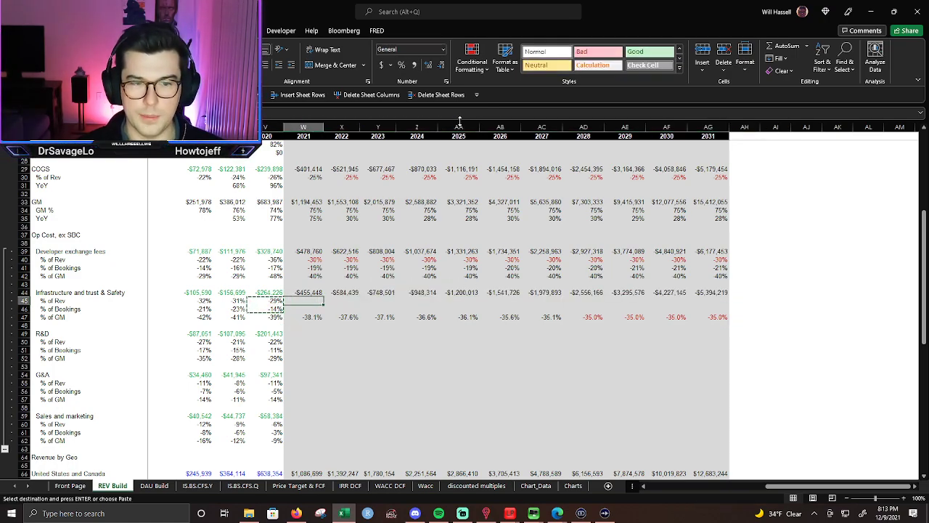
key("ctrl+v")
key("Escape")
Fill the 2021 Infrastructure and trust & Safety % of Rev and % of Bookings formulas across to 2031 and apply the light grey forecast fill.
key("Right")
key("Left")
key("shift+Down")
key("shift+Right")
key("shift+Right")
key("shift+Right")
key("shift+Right")
key("shift+Right")
key("shift+Right")
key("shift+Right")
key("shift+Right")
key("shift+Right")
key("shift+Right")
key("shift+Right")
key("shift+Left")
key("ctrl+r")
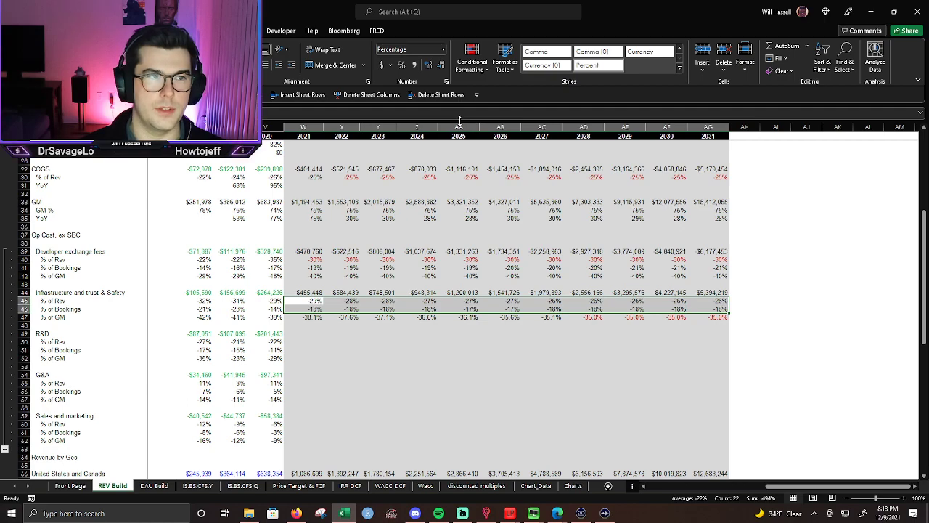
key("alt+h")
key("h")
key("Down")
key("Down")
key("Return")
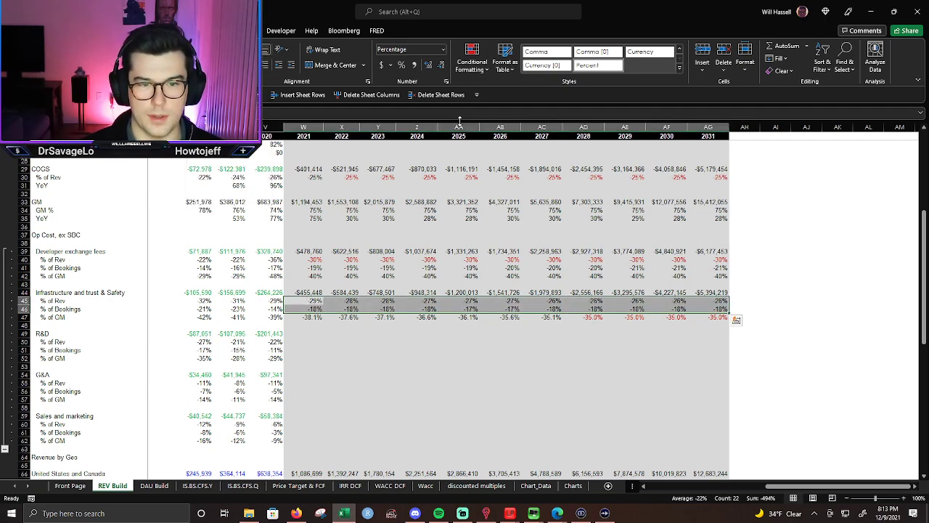
Review the historical quarterly R&D % of Rev through 3Q 2021.
key("Down")
key("Down")
key("Down")
key("Down")
key("Down")
key("Down")
key("Up")
key("Up")
key("Down")
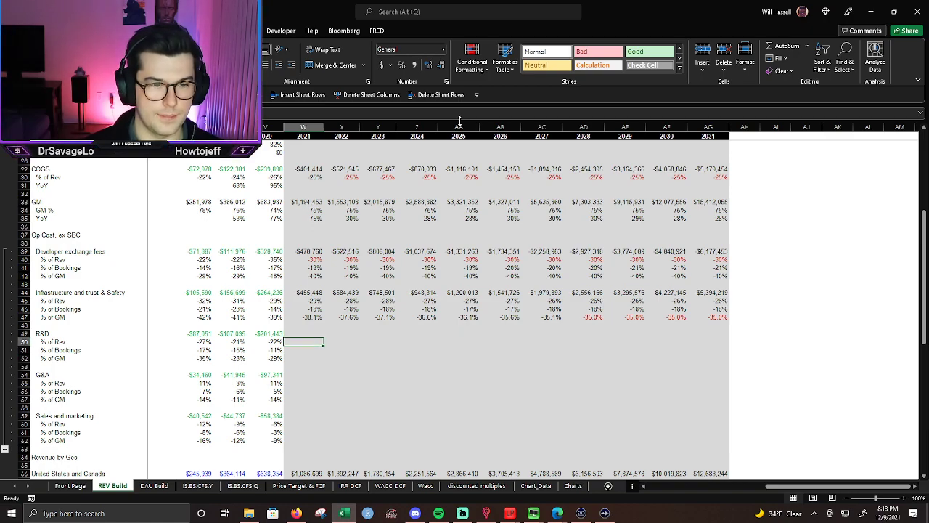
key("ctrl+Left")
key("ctrl+Left")
key("ctrl+Left")
key("ctrl+Left")
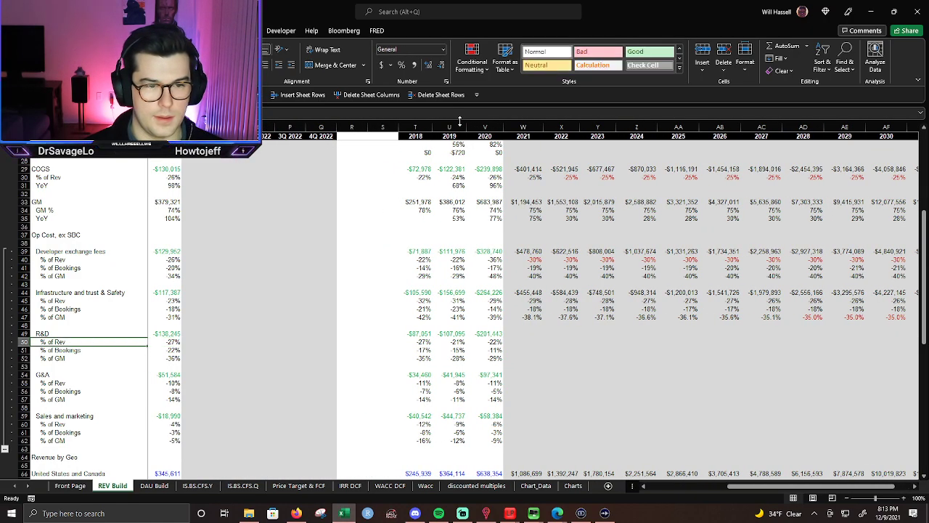
key("Right")
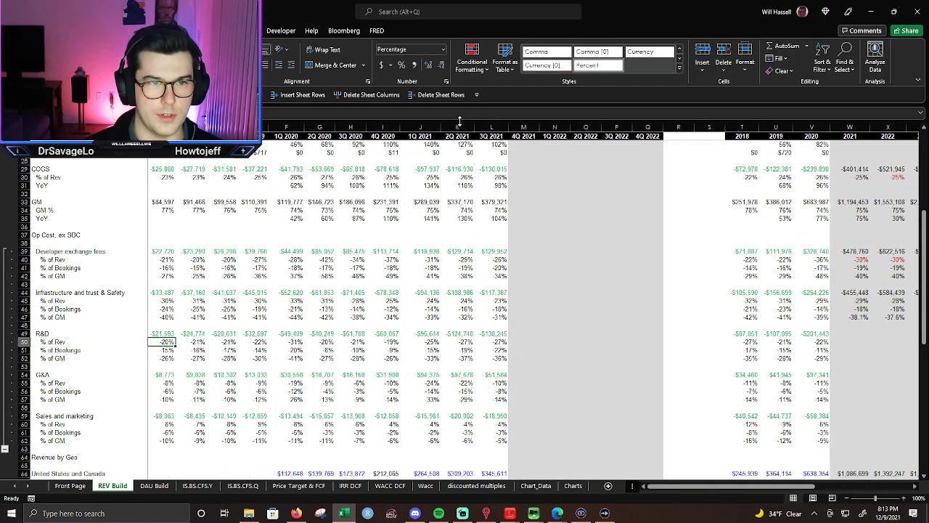
key("ctrl+shift+Right")
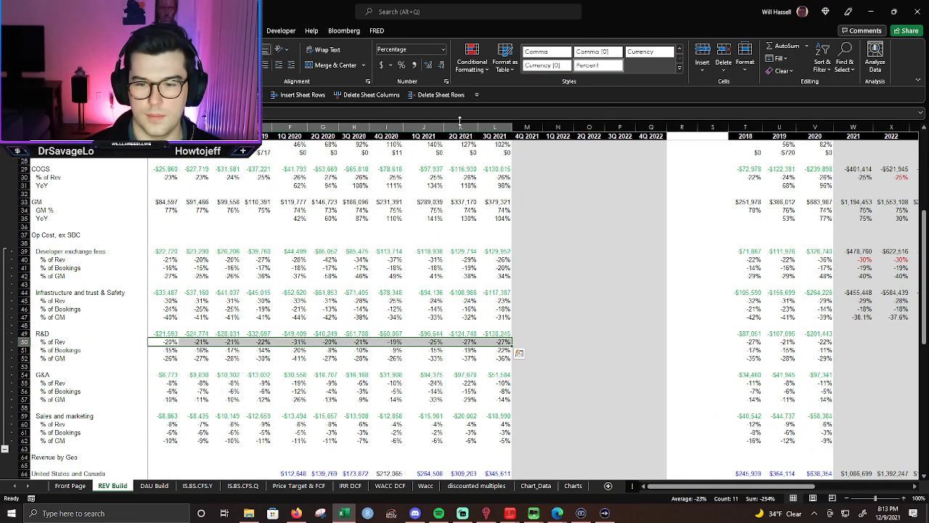
Enter -23% as the 2021 R&D % of Rev assumption.
key("Right")
key("Right")
key("Right")
key("Right")
key("Right")
key("Right")
key("Right")
key("Right")
key("Right")
key("Right")
key("Right")
key("Right")
key("Right")
key("Right")
key("Right")
key("Right")
key("Right")
key("Right")
key("Right")
key("Right")
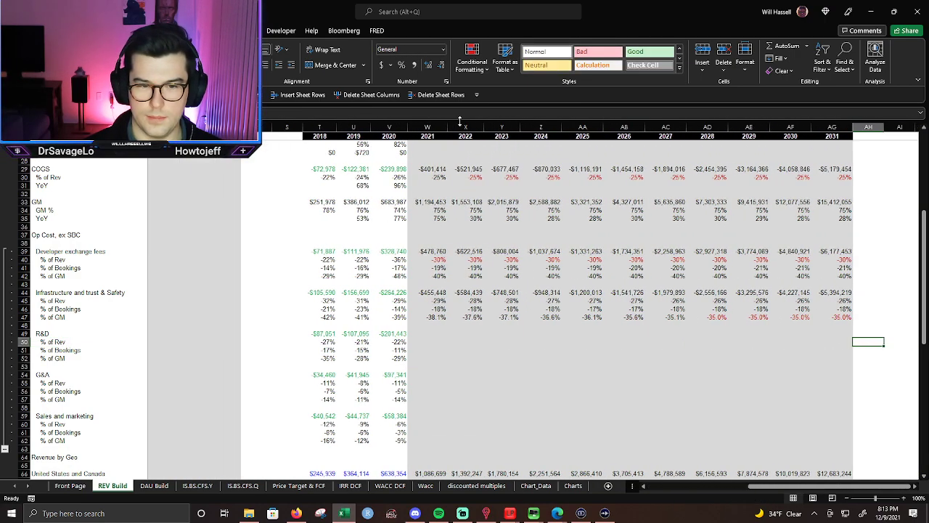
key("Left")
key("Left")
key("Left")
key("Left")
key("Left")
key("Left")
key("Left")
key("Left")
key("Left")
key("Left")
key("Left")
type("-2")
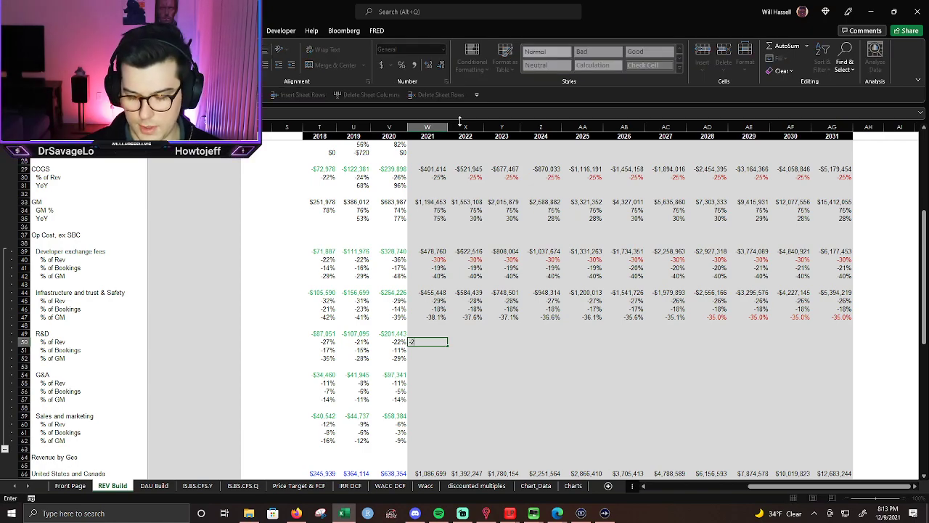
key("ctrl+Return")
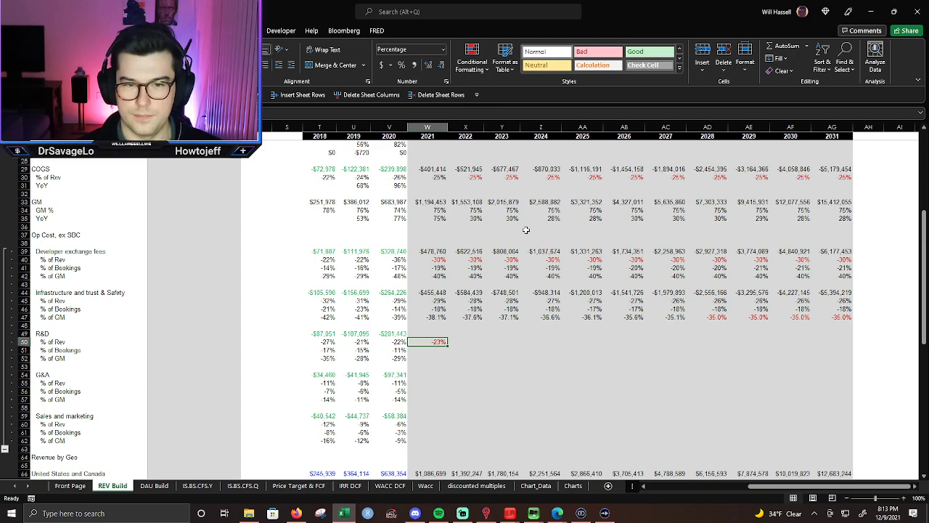
Fill the 2021 R&D % of Rev assumption across to 2031.
key("shift+Right")
key("shift+Right")
key("shift+Right")
key("shift+Right")
key("shift+Right")
key("shift+Right")
key("shift+Right")
key("shift+Right")
key("shift+Right")
key("shift+Right")
key("shift+Right")
key("shift+Left")
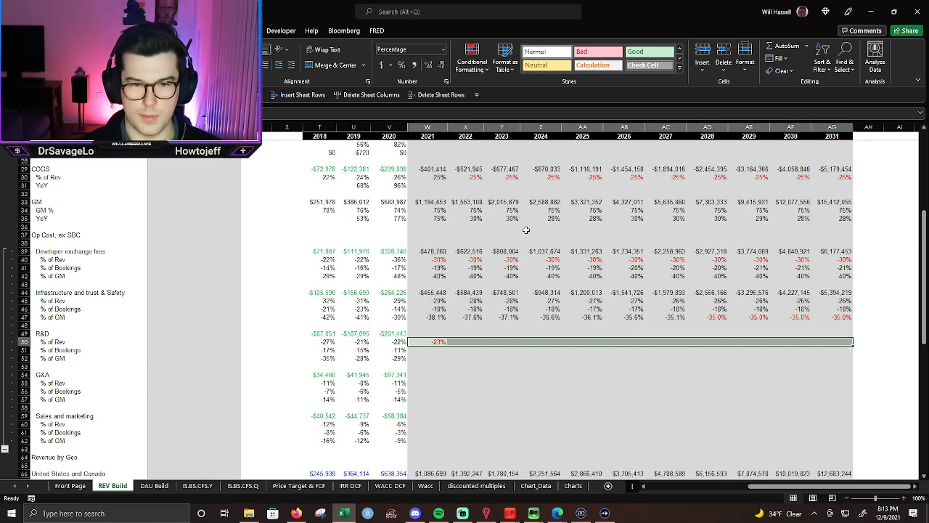
key("ctrl+r")
Check the 2021 developer exchange fees cell as a reference for the R&D cost forecast.
key("Up")
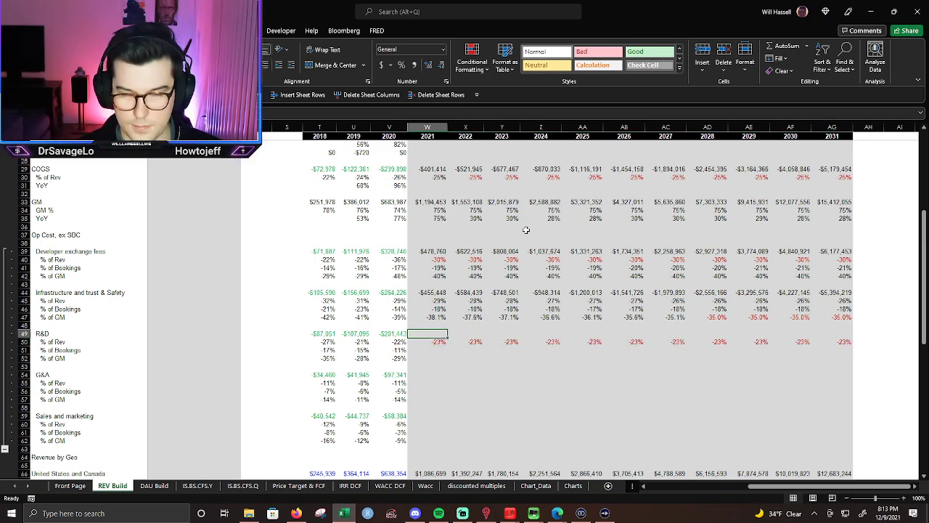
key("Up")
key("Up")
key("Up")
key("Up")
key("Up")
key("Up")
key("Up")
key("Up")
key("Up")
key("Up")
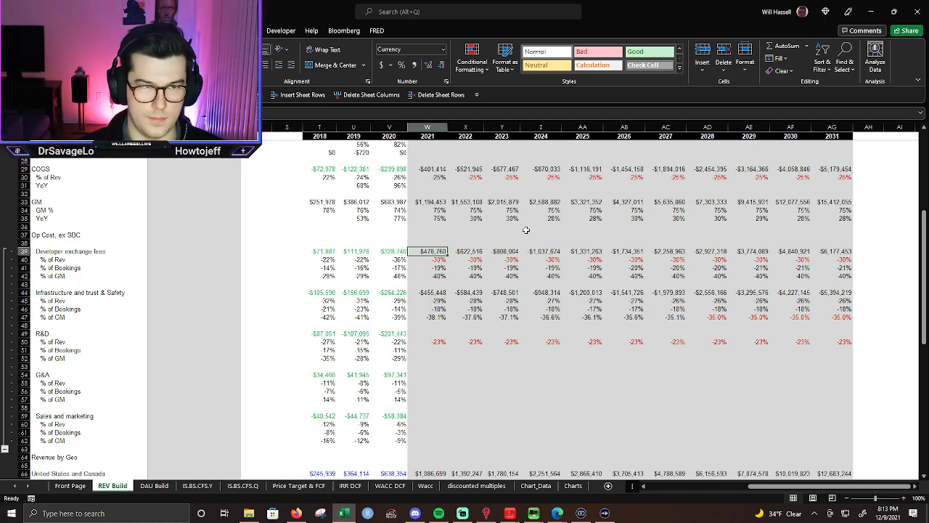
key("Down")
key("Down")
key("Down")
key("Down")
key("Down")
key("Down")
key("Down")
key("Down")
key("Down")
key("Down")
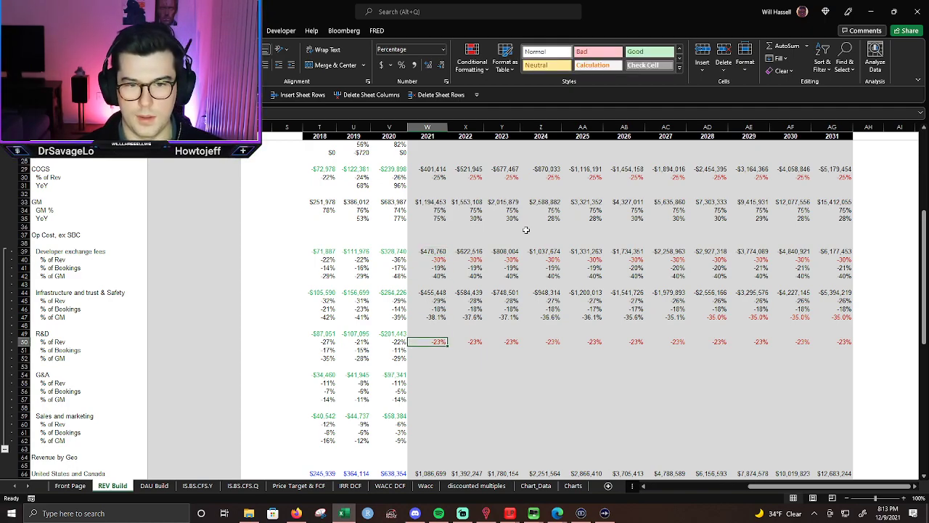
Calculate the 2021 R&D cost as its % of Rev times 2021 revenue, and format it with no decimals.
type("=")
key("Down")
type("*")
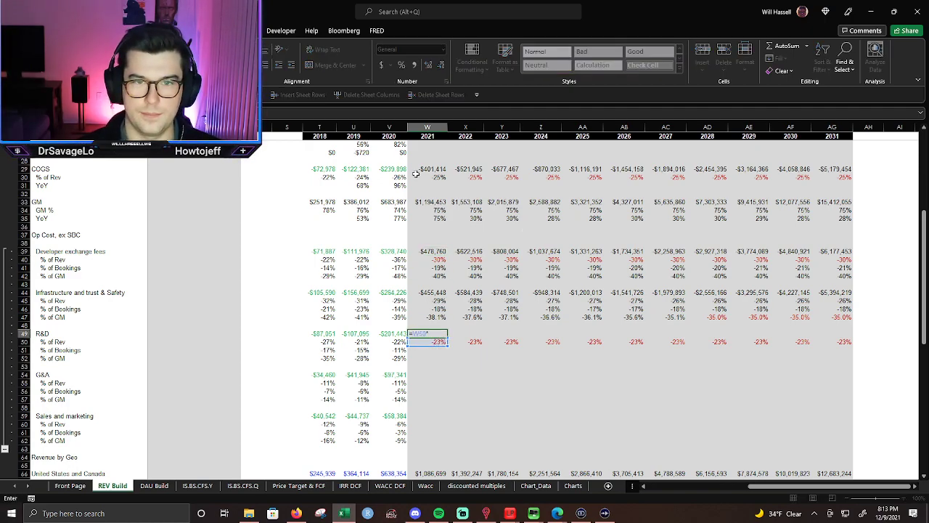
scroll(426, 172, "up", 1)
scroll(426, 170, "up", 1)
type("*")
left_click(436, 153)
key("ctrl+Return")
key("shift+Right")
key("shift+Left")
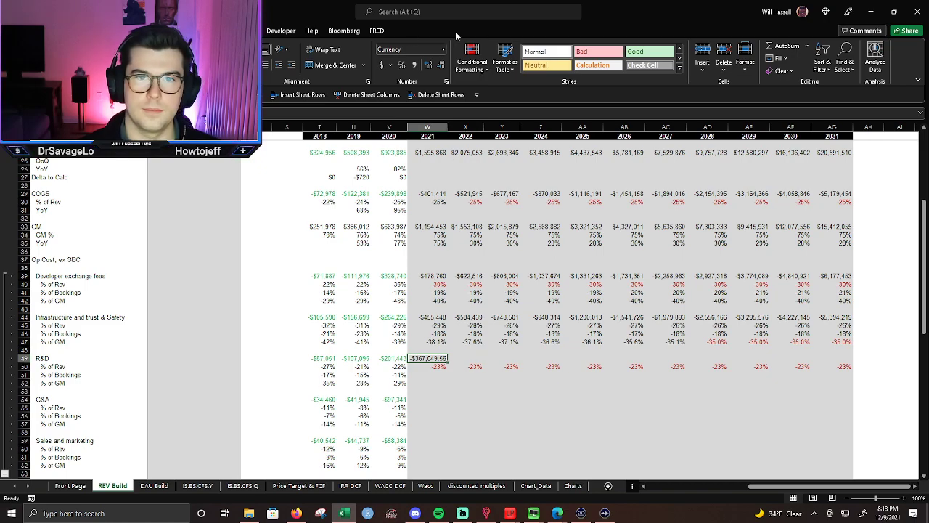
left_click(440, 64)
left_click(441, 65)
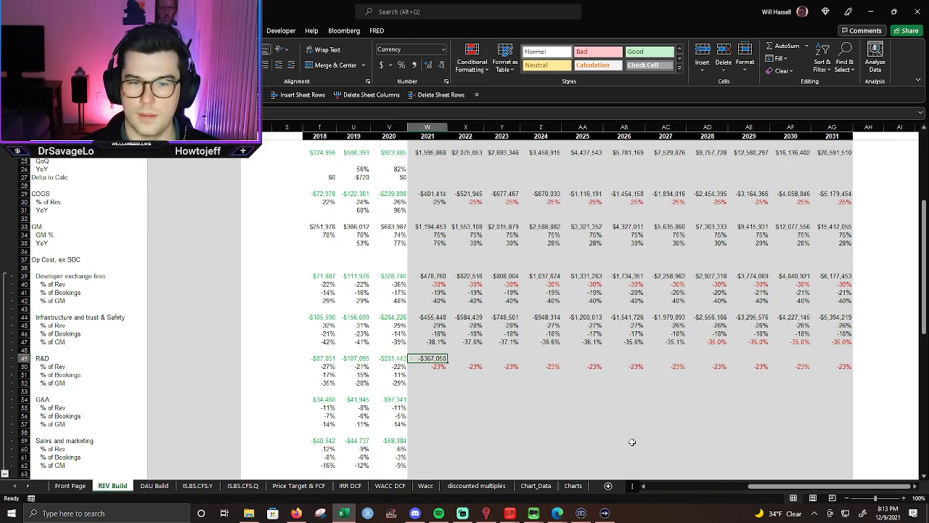
Fill the 2021 R&D cost formula across to 2031.
key("shift+Right")
key("shift+Right")
key("shift+Right")
key("shift+Right")
key("shift+Right")
key("shift+Right")
key("shift+Right")
key("shift+Right")
key("shift+Right")
key("shift+Right")
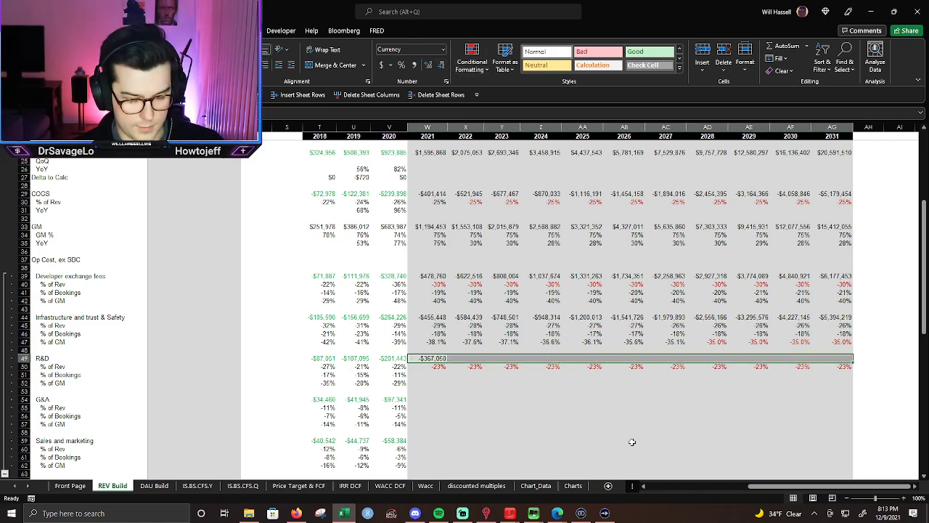
key("ctrl+r")
Copy the 2020 R&D % of Bookings and % of GM formulas into 2021.
key("Down")
key("Down")
key("Left")
key("shift+Down")
key("ctrl+c")
key("Right")
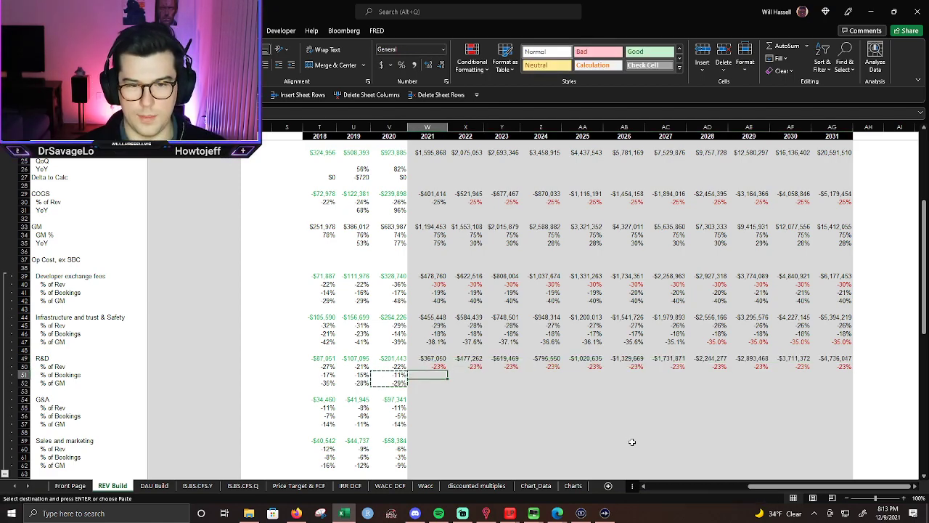
key("Return")
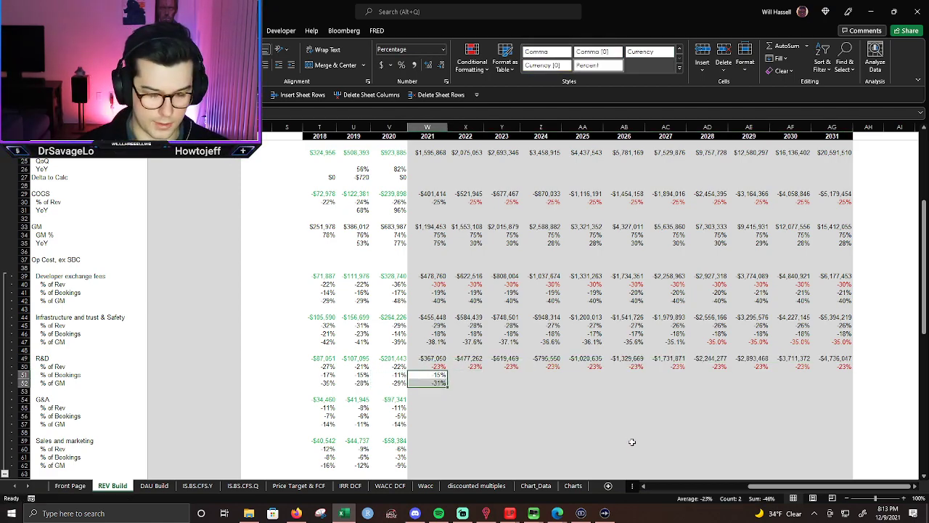
Apply the light grey forecast fill to the 2021 R&D % of Bookings and % of GM cells and fill them across to 2031.
key("alt+h")
key("h")
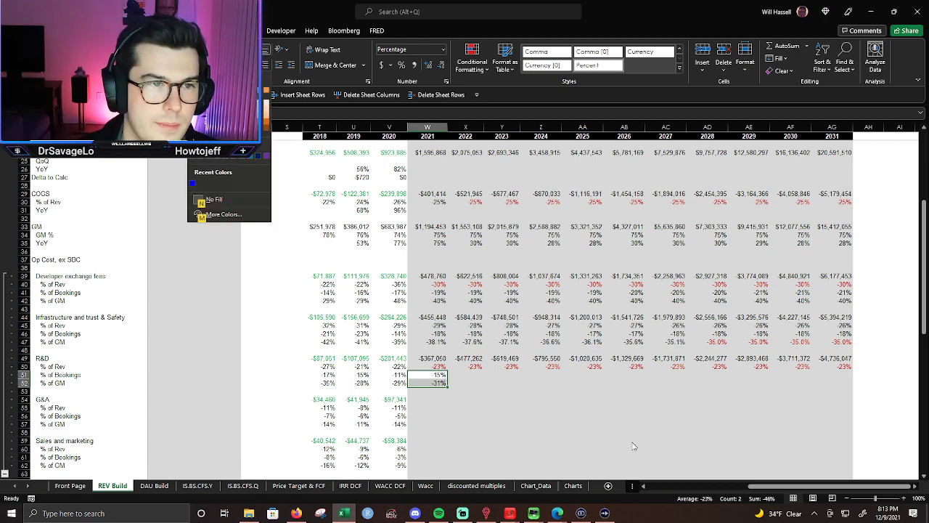
key("Escape")
key("shift+Right")
key("shift+Right")
key("shift+Right")
key("shift+Right")
key("shift+Right")
key("shift+Right")
key("shift+Right")
key("shift+Right")
key("shift+Right")
key("shift+Right")
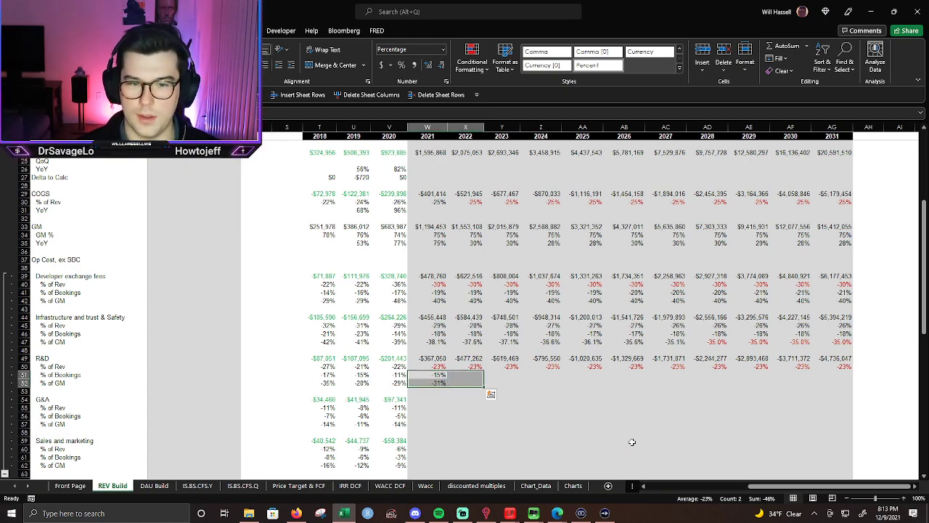
key("shift+Left")
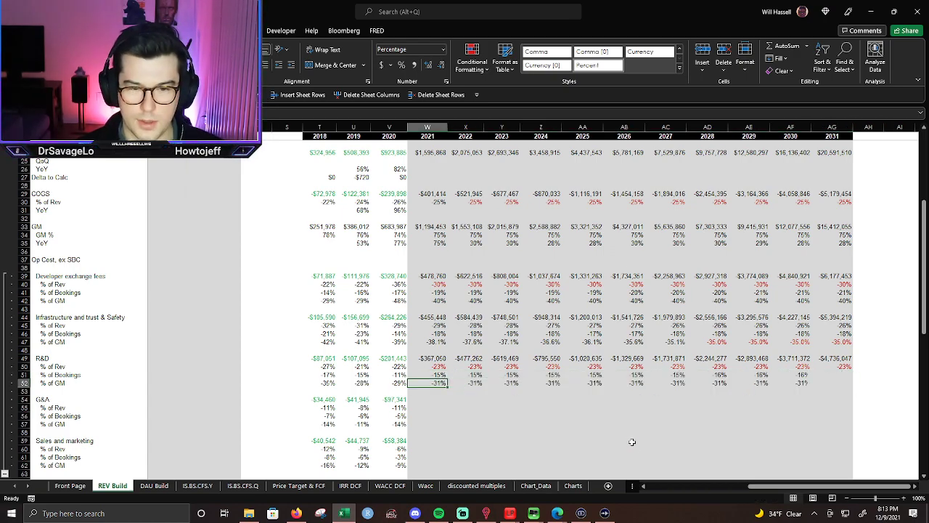
key("ctrl+r")
key("Down")
key("Down")
key("Down")
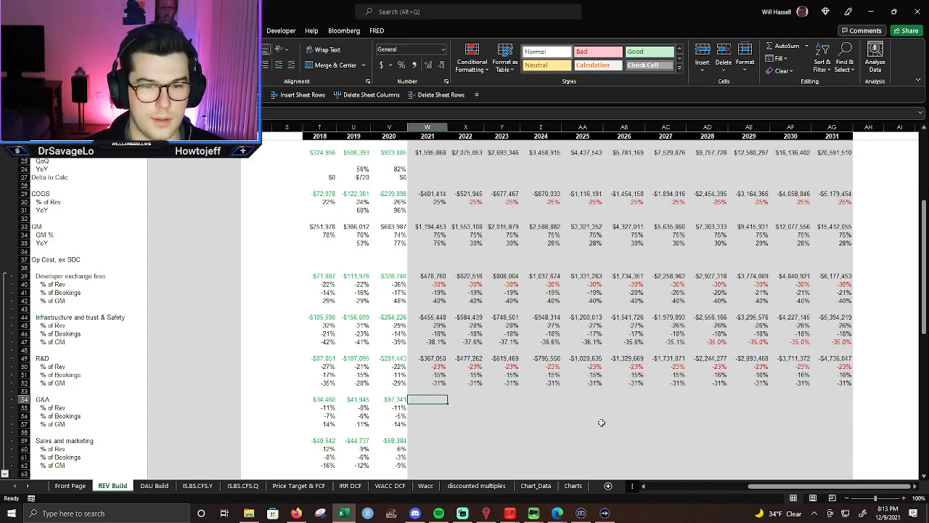
Review the historical quarterly G&A % of Rev through 3Q 2021.
scroll(514, 419, "down", 1)
key("ctrl+Left")
key("ctrl+Left")
key("ctrl+Left")
key("ctrl+Left")
key("ctrl+Right")
key("Left")
key("Down")
key("Home")
key("ctrl+shift+Right")
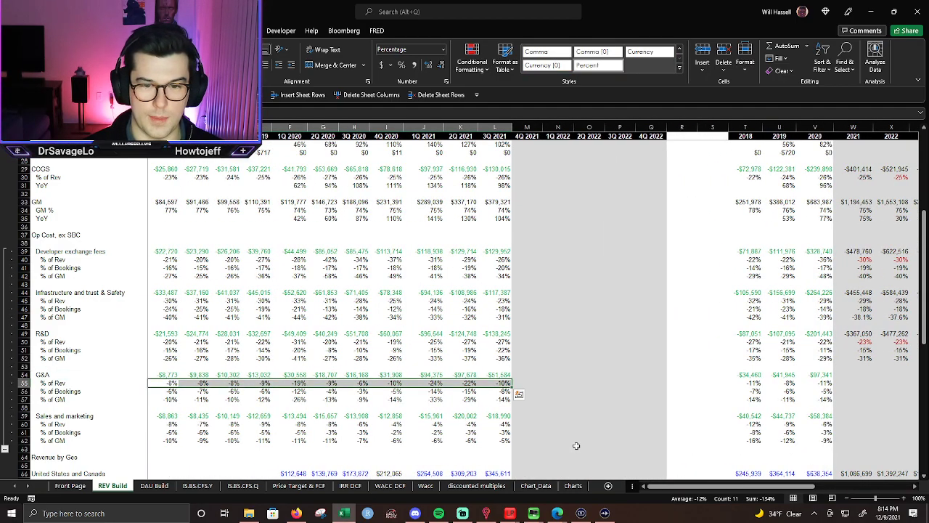
Examine the annual G&A % of Rev against the R&D and Sales and marketing ratios around the 2021 forecast column.
key("Right")
key("Right")
key("Right")
key("Right")
key("Right")
key("Right")
key("Right")
key("Right")
key("Right")
key("Right")
key("Right")
key("Right")
key("Right")
key("Right")
key("Right")
key("Right")
key("Right")
key("Right")
key("Right")
key("Right")
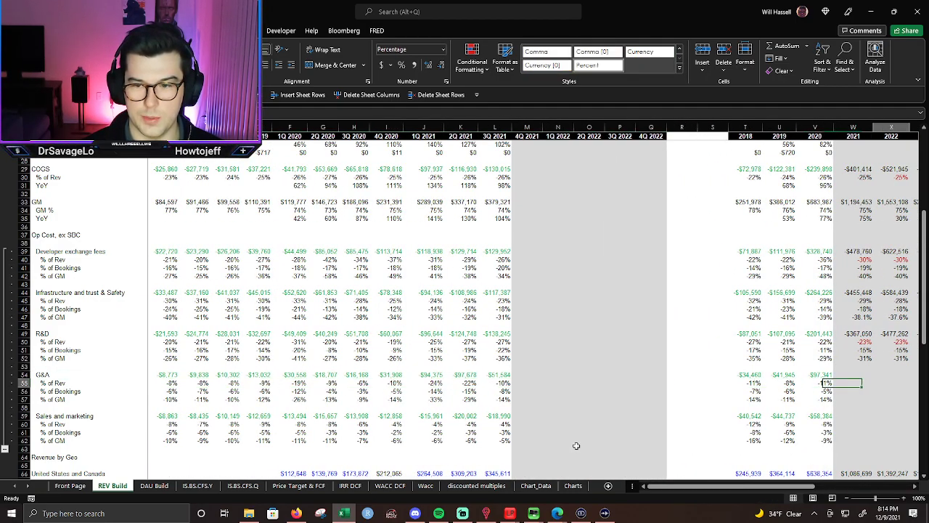
key("Left")
key("Left")
key("Left")
key("Left")
key("Left")
key("Left")
key("Left")
key("Left")
key("Left")
key("Left")
key("Left")
key("Left")
key("Left")
key("Left")
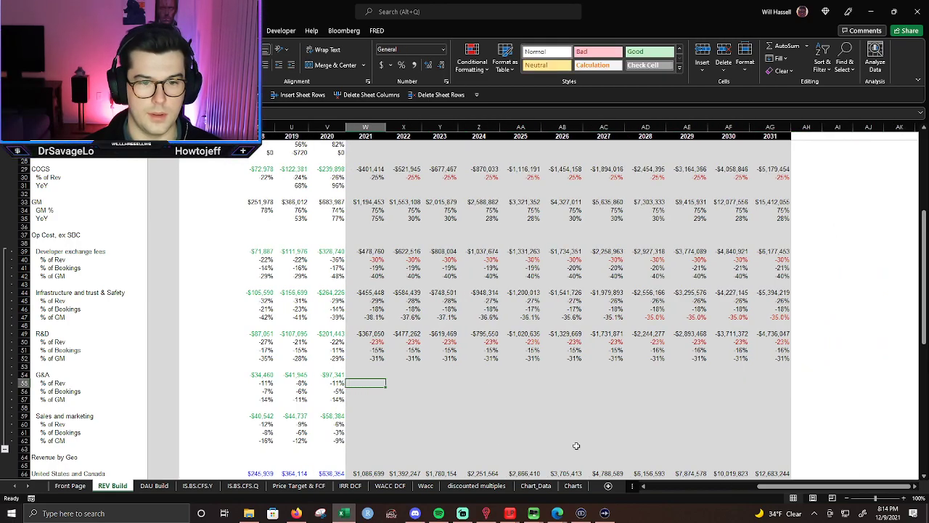
key("Up")
key("Up")
key("Up")
key("Up")
key("Up")
key("Up")
key("Up")
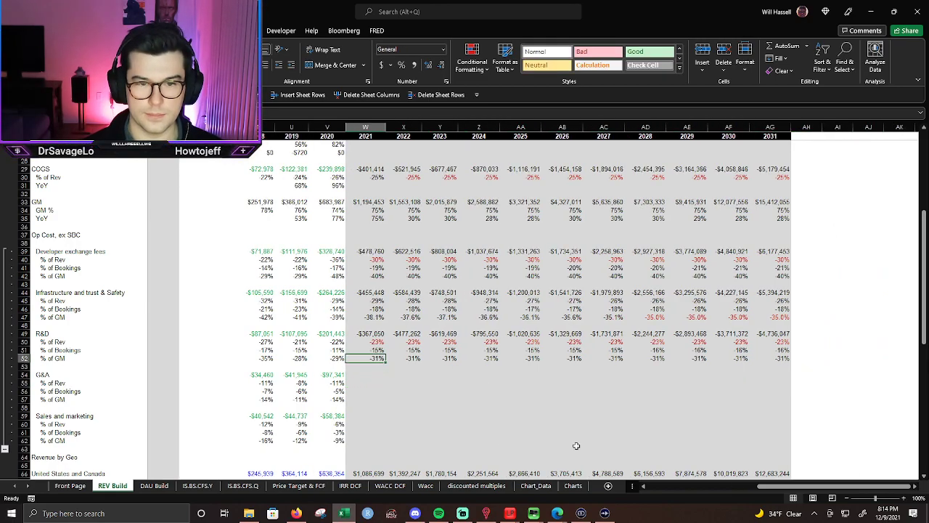
key("Down")
key("Down")
key("Down")
key("Down")
key("Down")
key("Down")
key("Down")
key("Down")
key("Down")
key("Down")
key("Down")
key("Down")
key("Down")
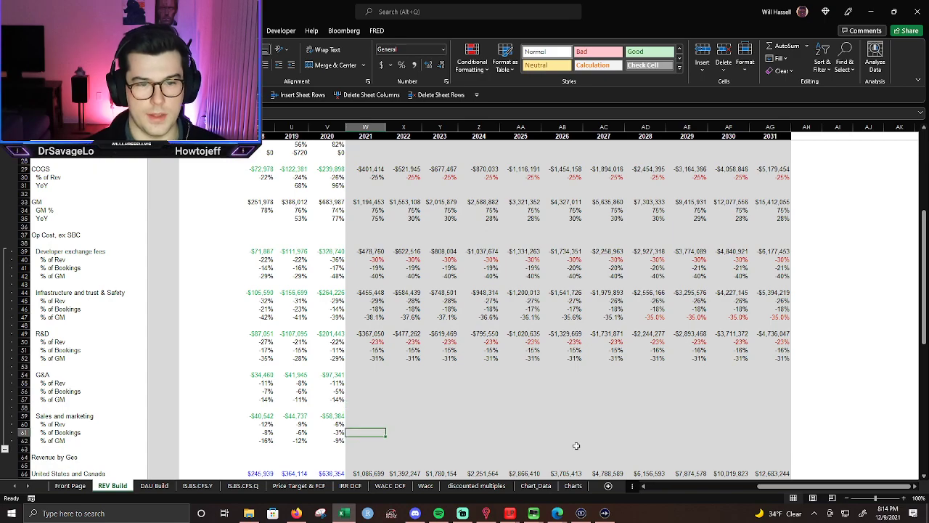
Link the 2021 G&A % of Rev to the 2020 ratio and fill the formula across to 2031.
key("Up")
key("Up")
key("Up")
key("Up")
key("Up")
key("Up")
key("Up")
key("Down")
type("=")
key("Left")
key("Return")
key("Up")
key("shift+Right")
key("shift+Right")
key("shift+Right")
key("shift+Right")
key("shift+Right")
key("shift+Right")
key("shift+Right")
key("shift+Right")
key("shift+Right")
key("shift+Right")
key("shift+Right")
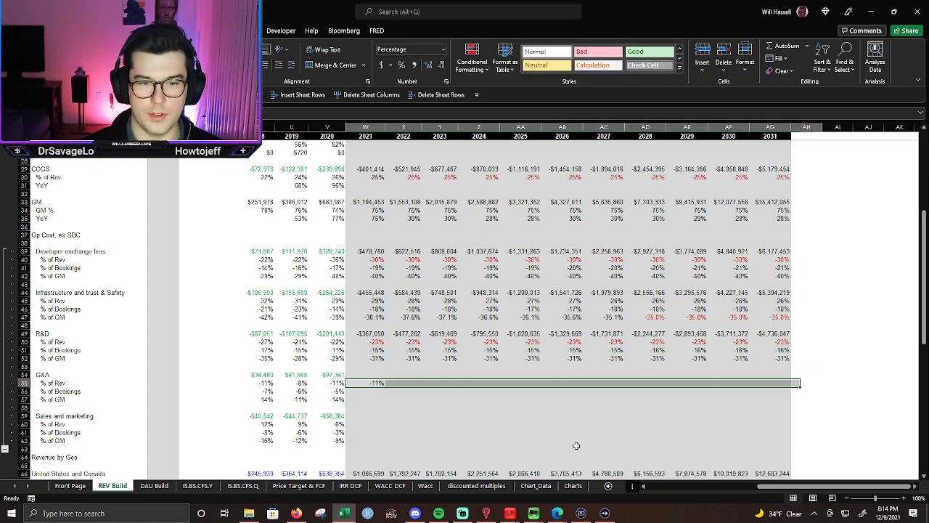
key("shift+Left")
key("ctrl+r")
key("Right")
key("Left")
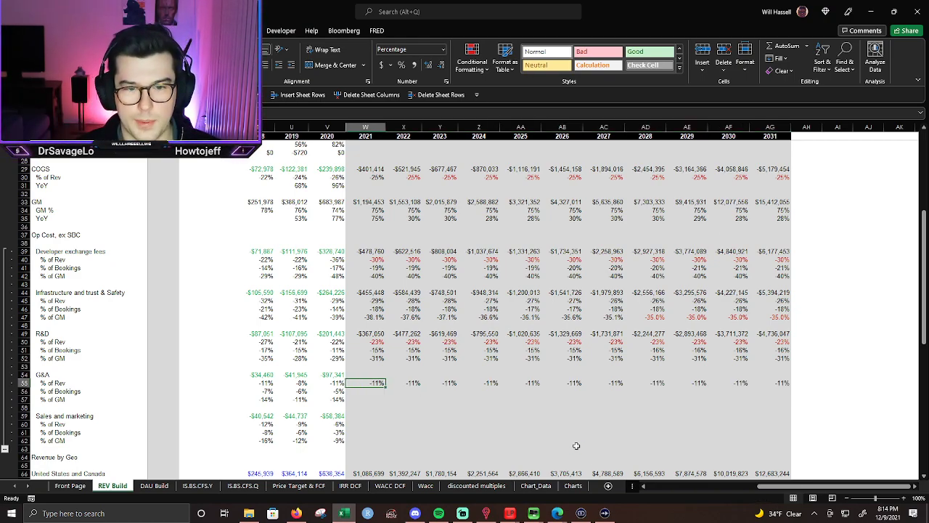
Add .001 to the 2021 G&A % of Rev formula and refill it across to 2031.
key("F2")
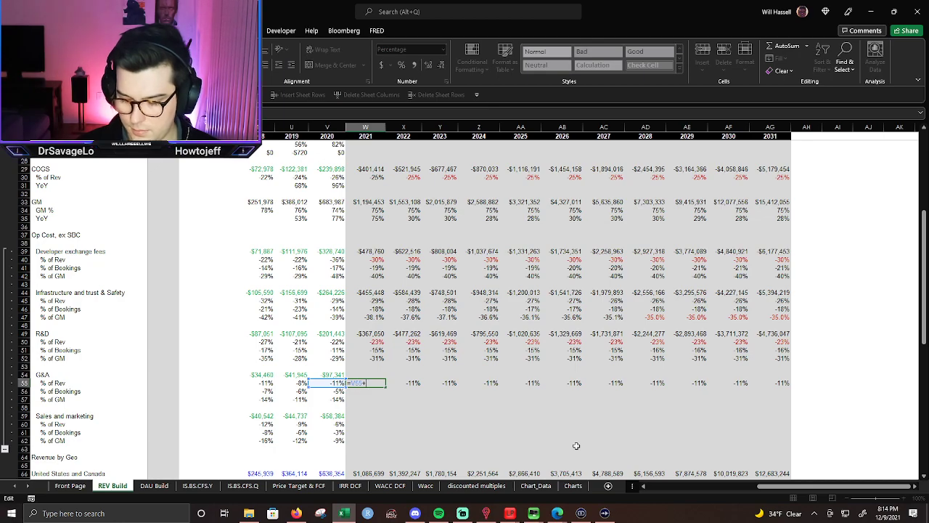
type("+.00")
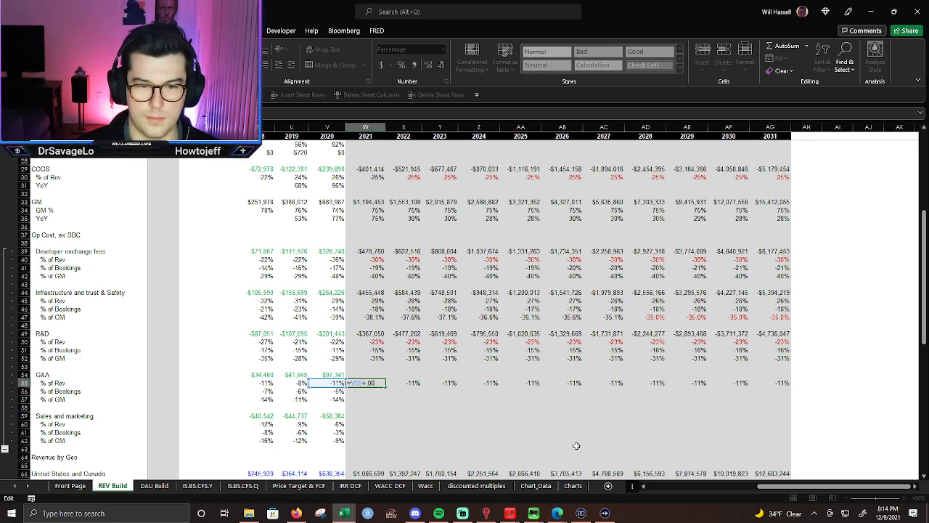
type("1")
key("Return")
key("Up")
key("ctrl+shift+Right")
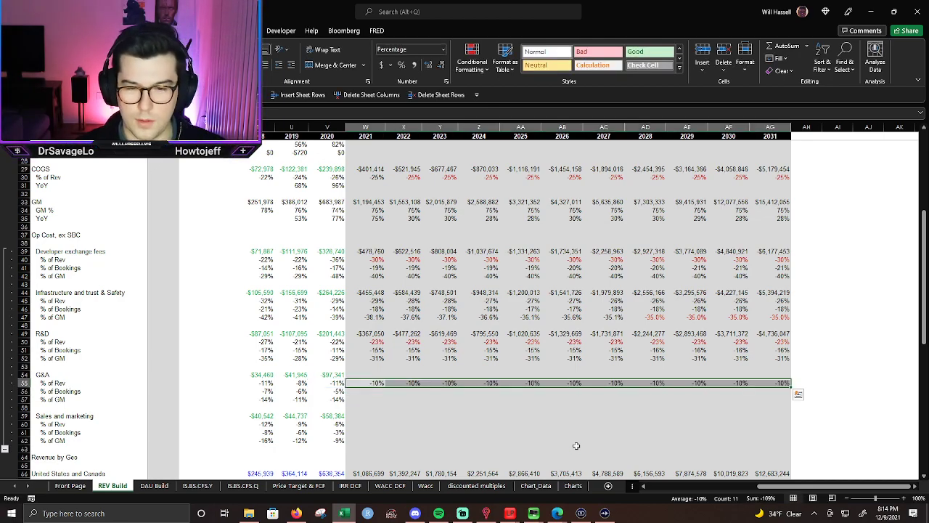
key("Right")
key("Left")
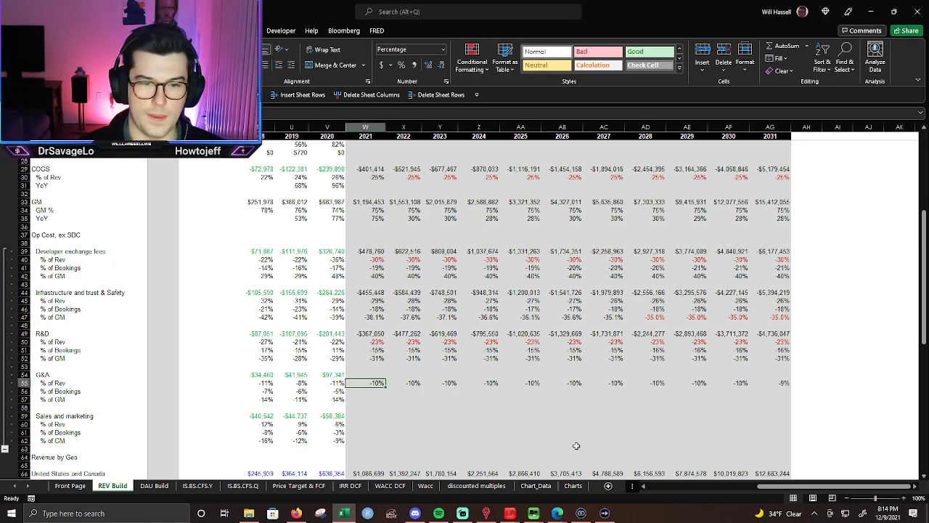
Calculate the 2021 G&A cost as its % of Rev multiplied by the 2021 Revenue.
key("Up")
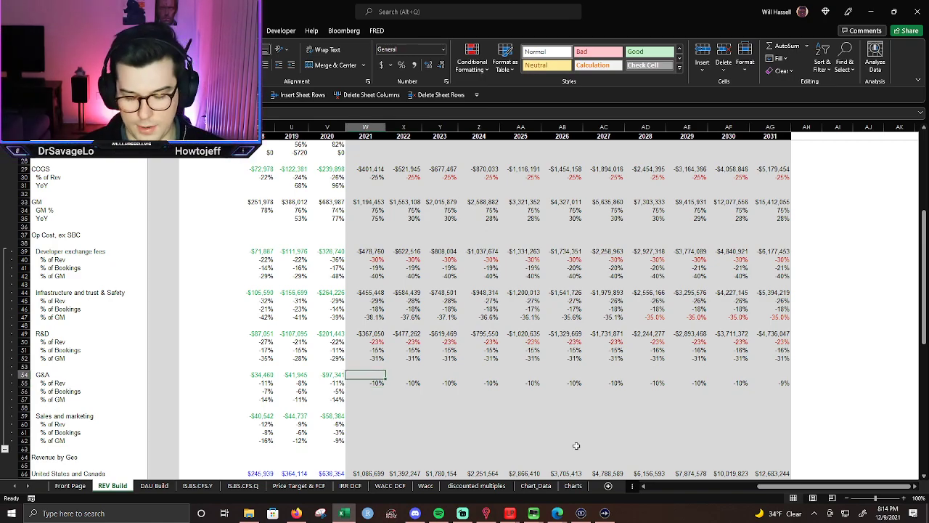
type("=")
key("Down")
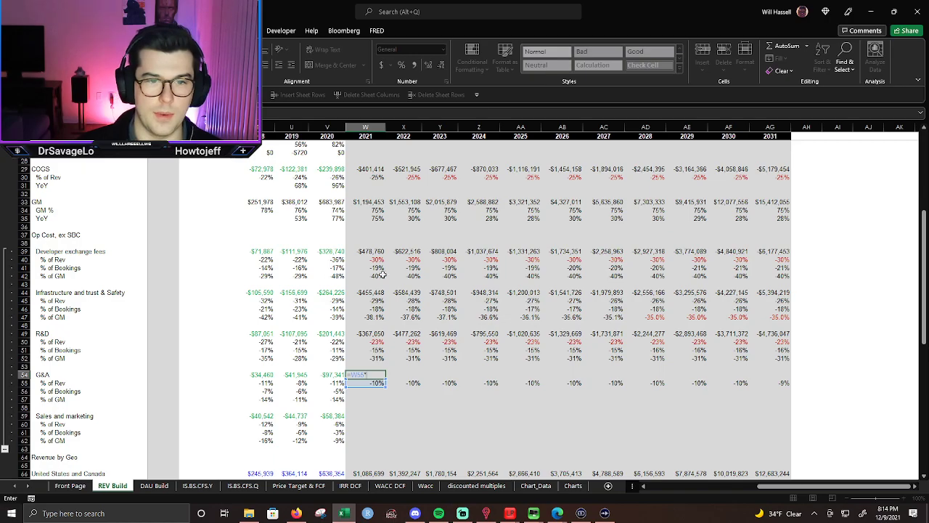
scroll(407, 266, "up", 3)
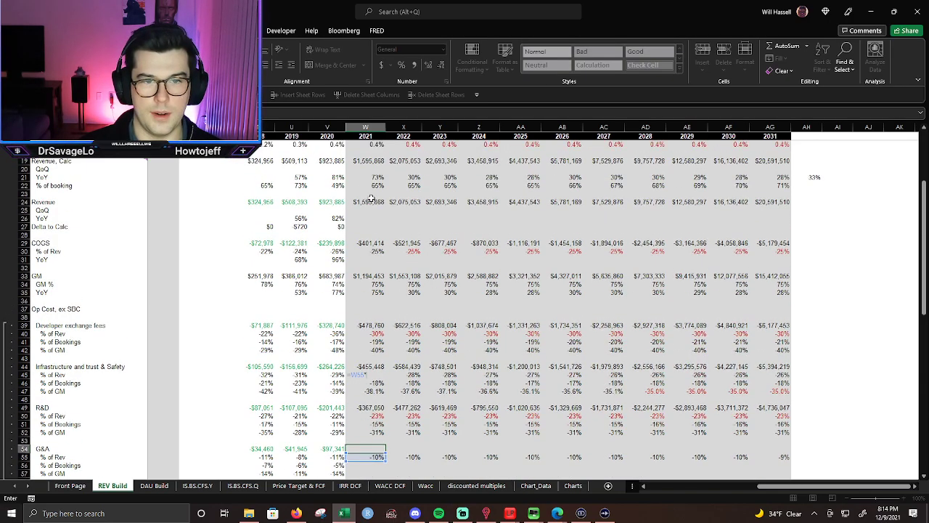
left_click(376, 204)
key("Return")
Fill the 2021 G&A cost formula across to 2031 and show the amounts without decimals.
key("Up")
key("shift+Right")
key("shift+Right")
key("shift+Right")
key("shift+Right")
key("shift+Right")
key("shift+Right")
key("shift+Right")
key("shift+Right")
key("shift+Right")
key("shift+Right")
key("shift+Right")
key("shift+Left")
key("ctrl+r")
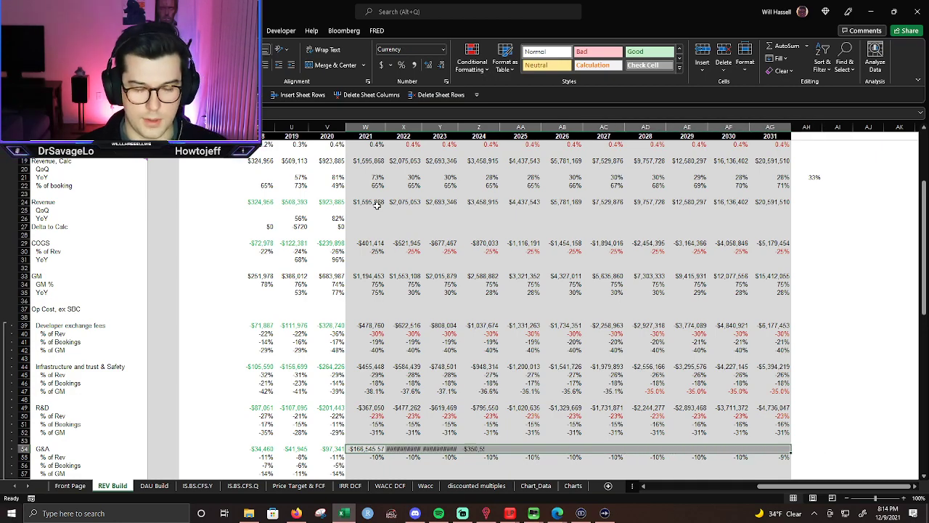
left_click(439, 66)
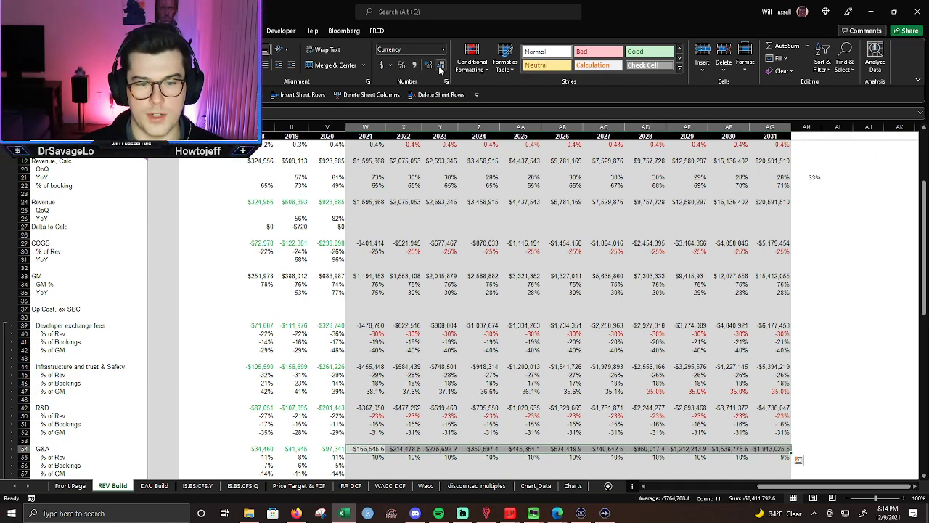
left_click(439, 66)
left_click(392, 424)
Compare the 2021 % of GM of Developer exchange fees with that of Infrastructure and trust & Safety.
scroll(391, 426, "down", 1)
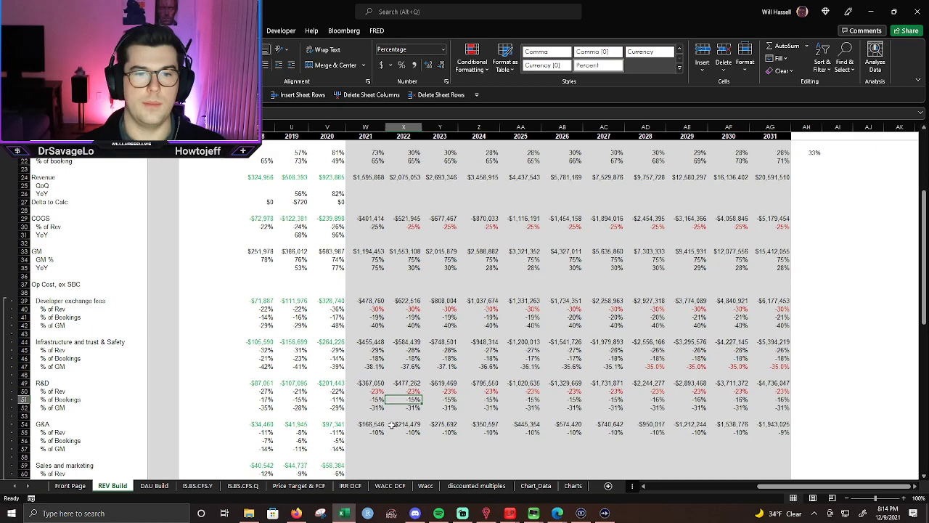
scroll(379, 429, "up", 2)
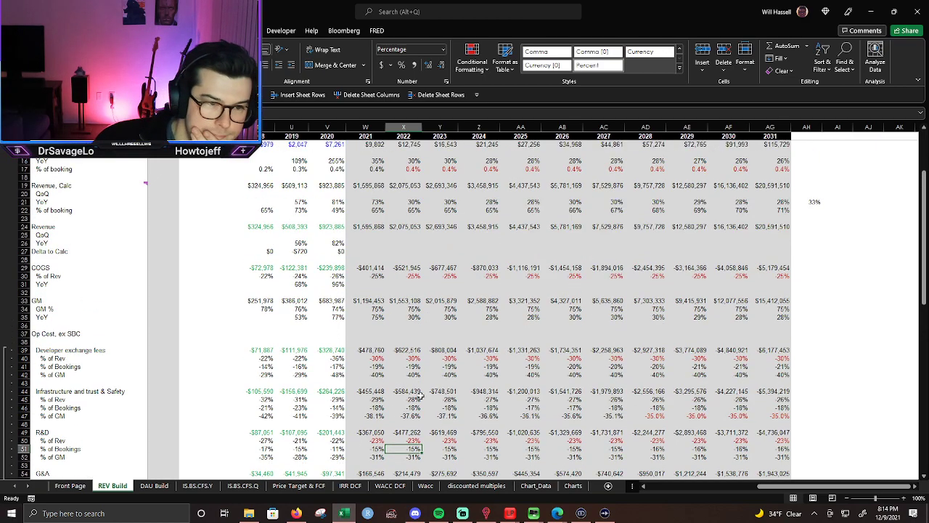
left_click(383, 382)
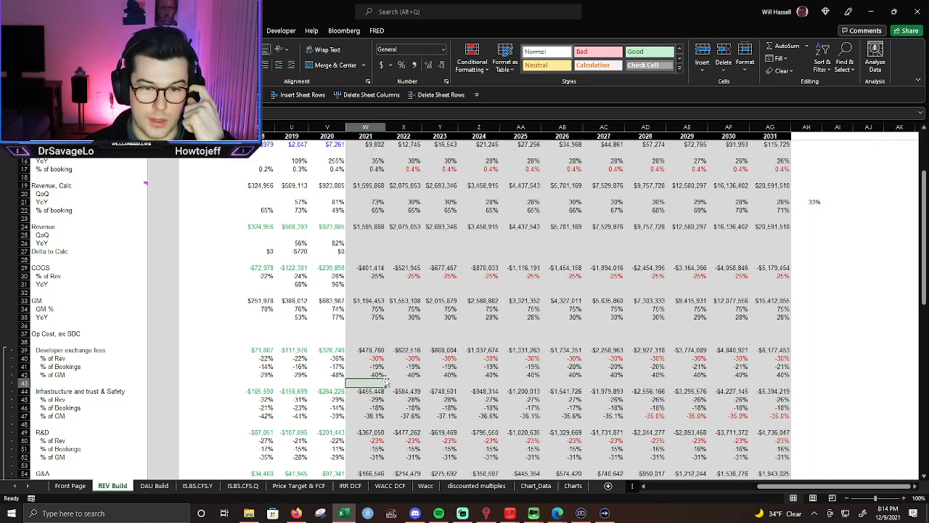
key("Up")
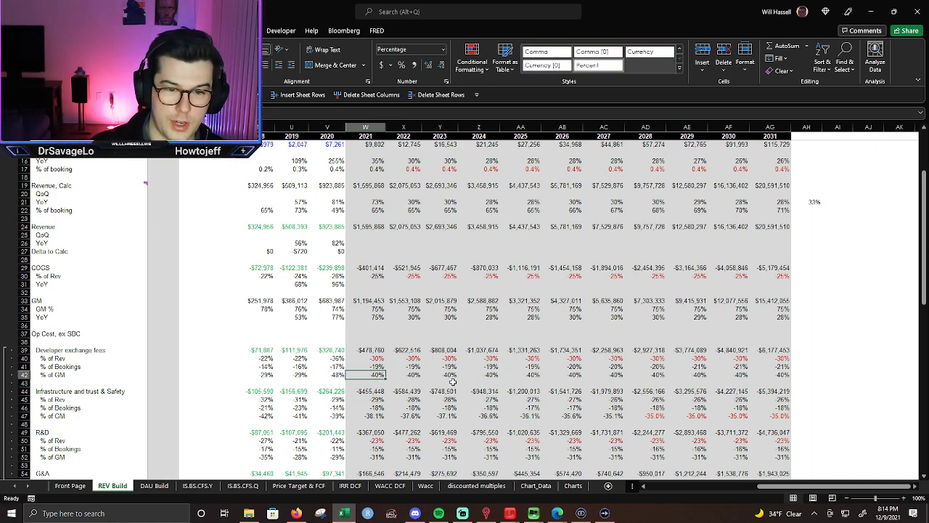
left_click(372, 416, "ctrl")
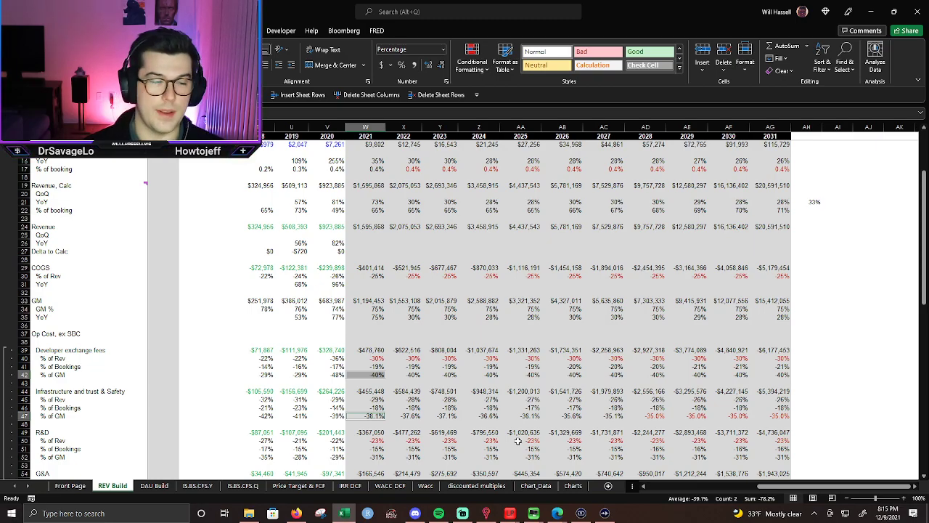
scroll(499, 428, "down", 3)
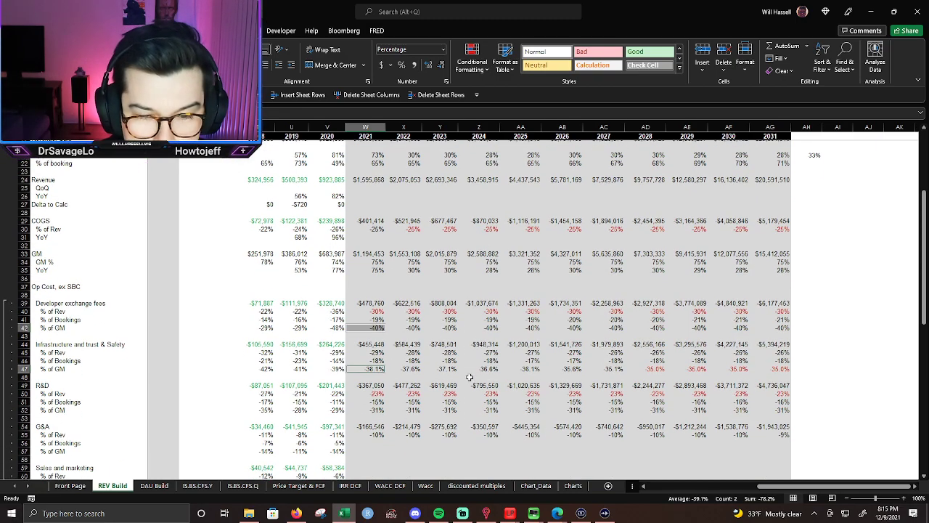
scroll(491, 389, "down", 1)
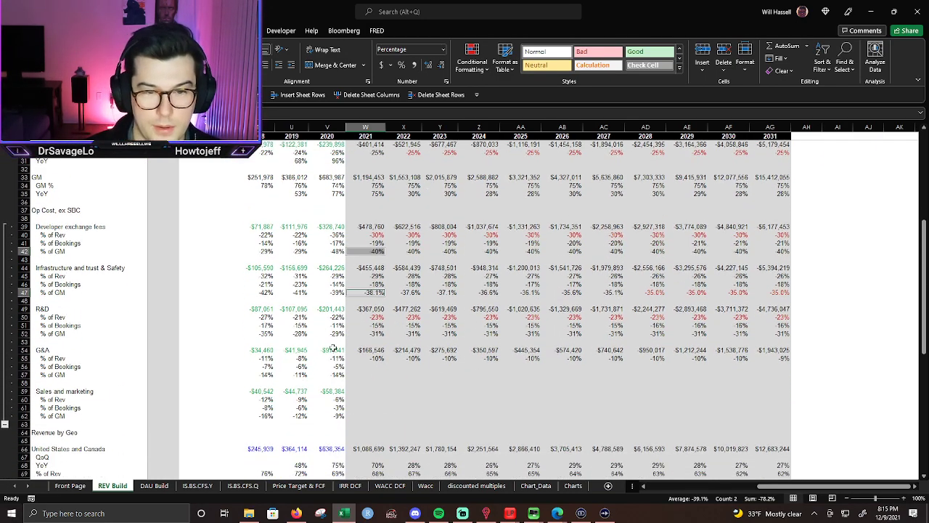
Add 0.002 to the -23% in the 2021 R&D % of Rev and fill it across to 2031.
left_click(379, 318)
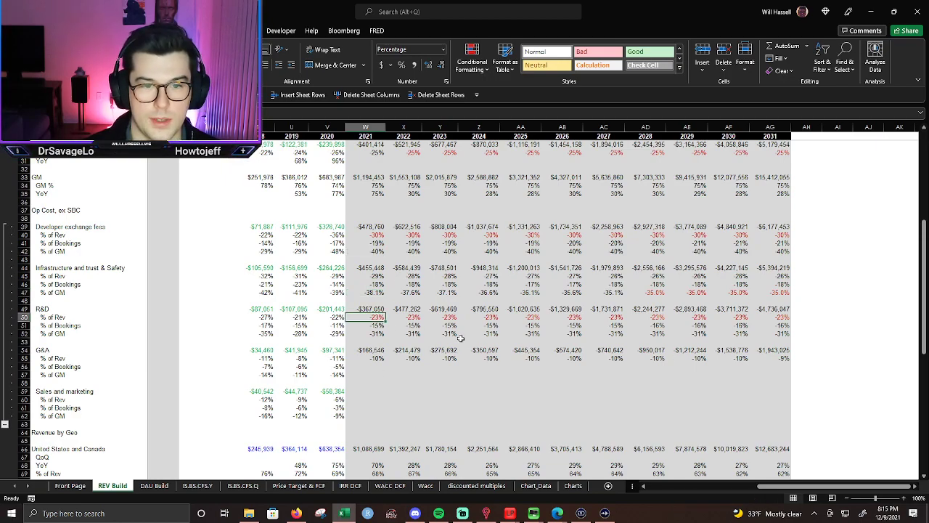
double_click(379, 317)
key("Escape")
key("F2")
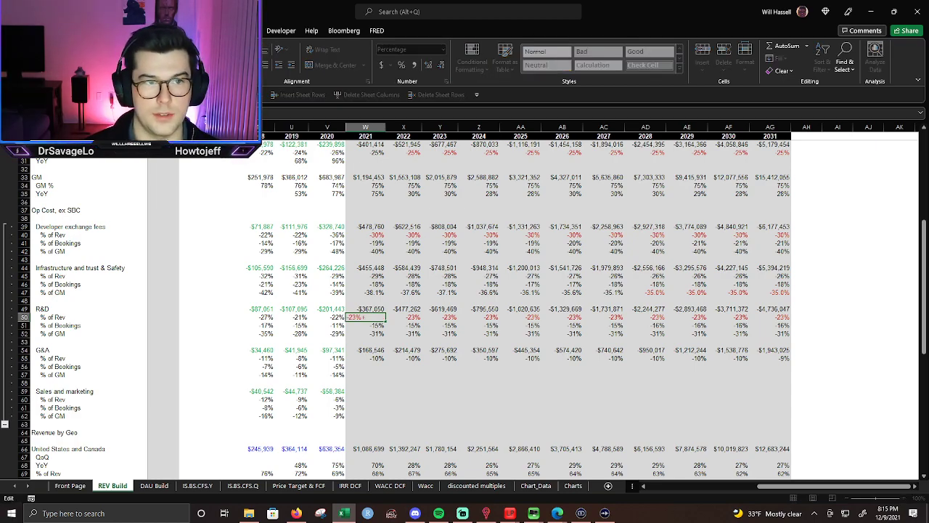
type("+0.02")
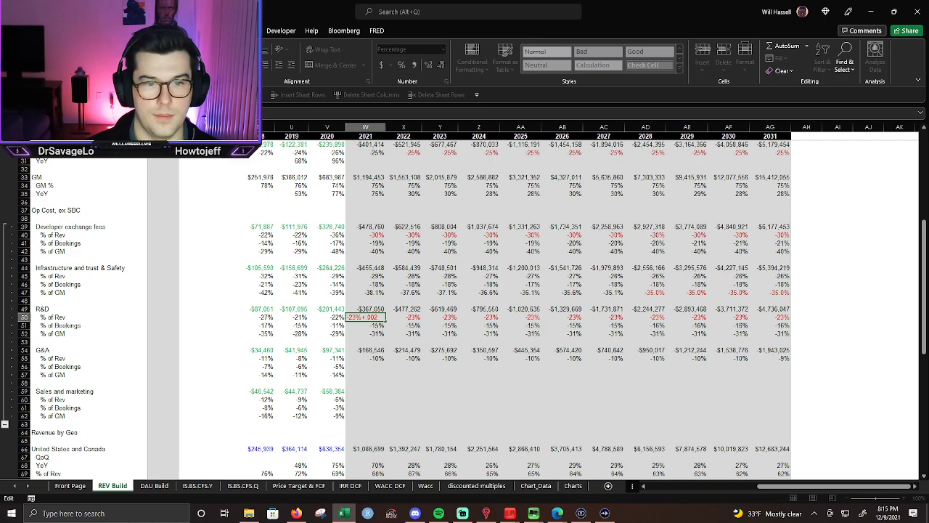
key("ctrl+Return")
key("ctrl+shift+Right")
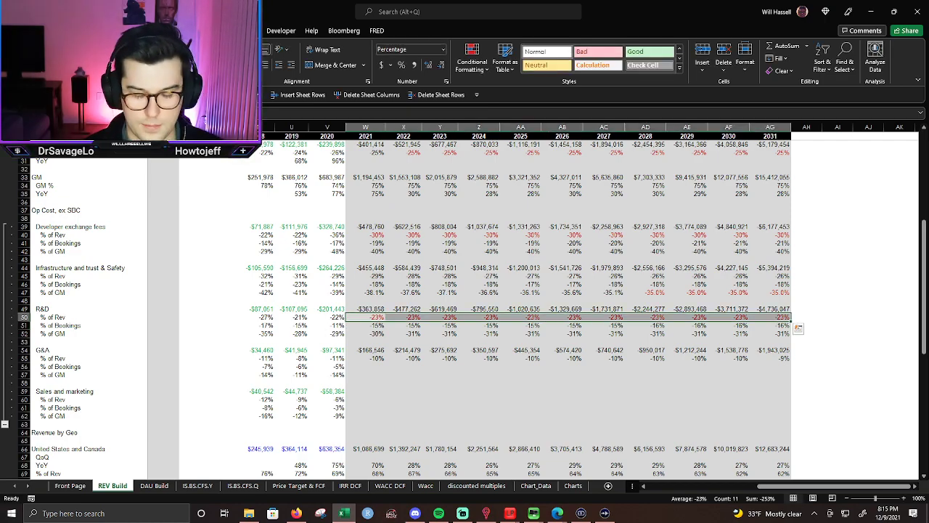
key("ctrl+r")
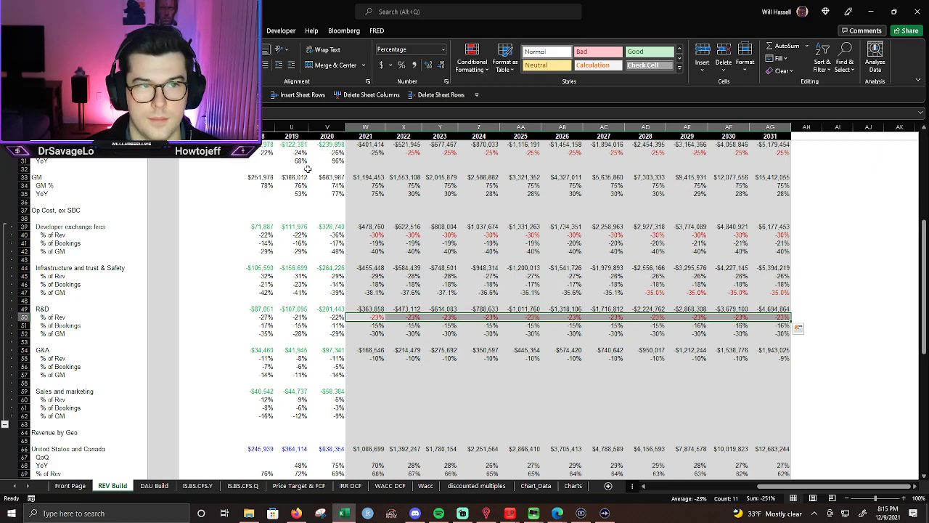
Replace the fixed -23% in the 2021 R&D % of Rev formula with the 2020 ratio and refill it across to 2031.
key("F2")
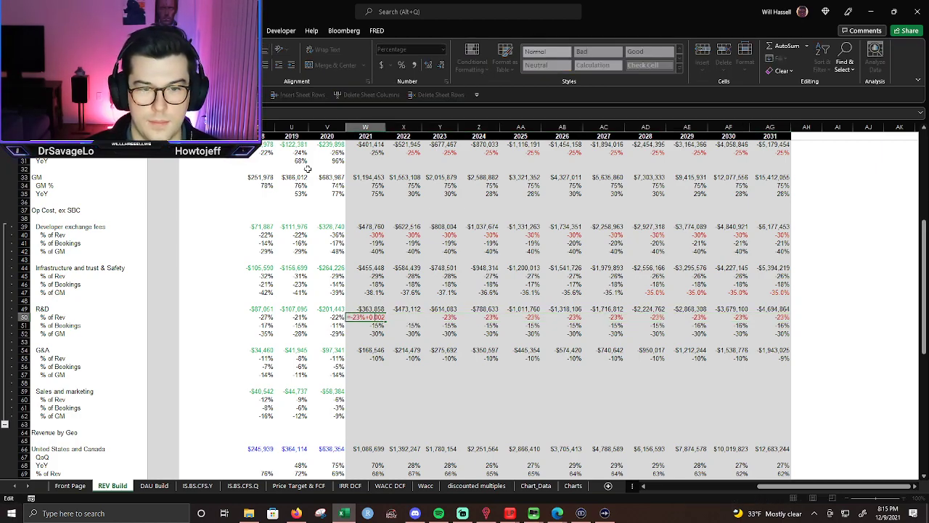
key("BackSpace")
key("BackSpace")
key("BackSpace")
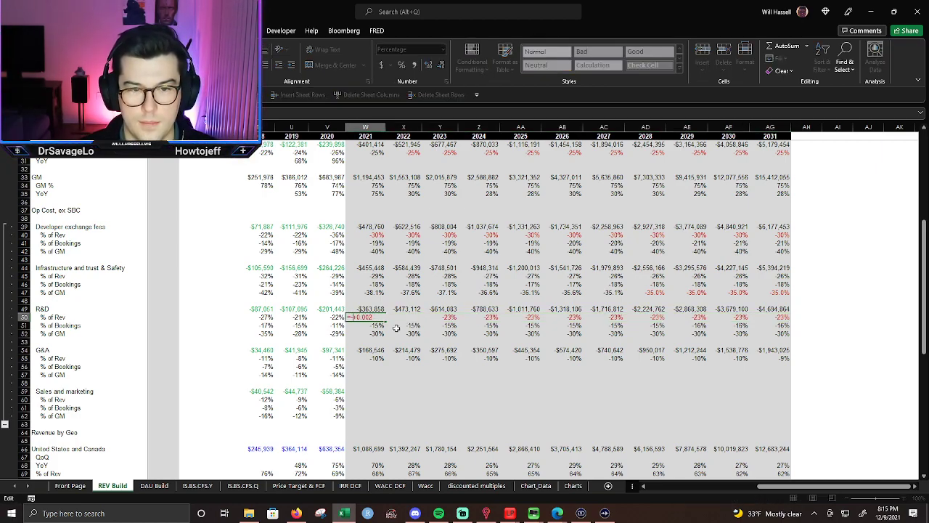
key("Delete")
left_click(337, 319)
key("Return")
key("Up")
key("ctrl+shift+Right")
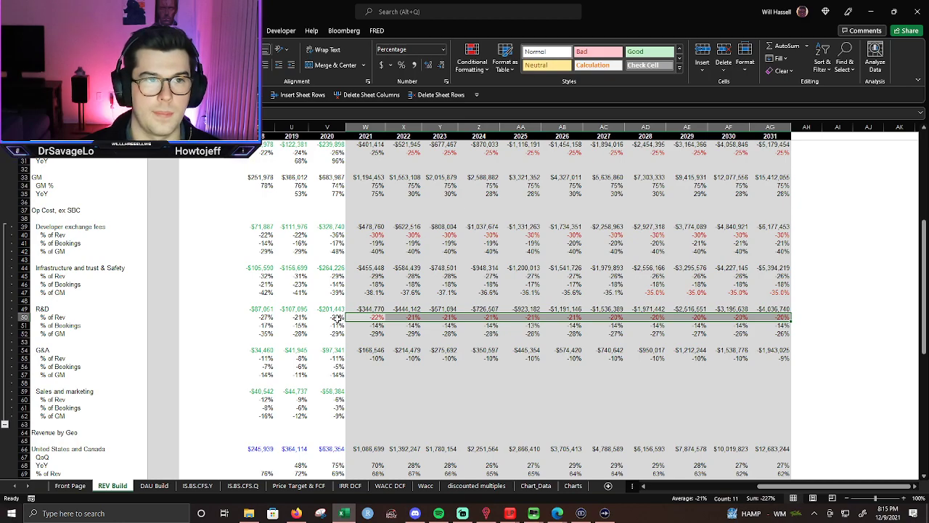
Set the font colour of the 2021 to 2031 R&D % of Rev cells to black.
key("alt+h")
key("h")
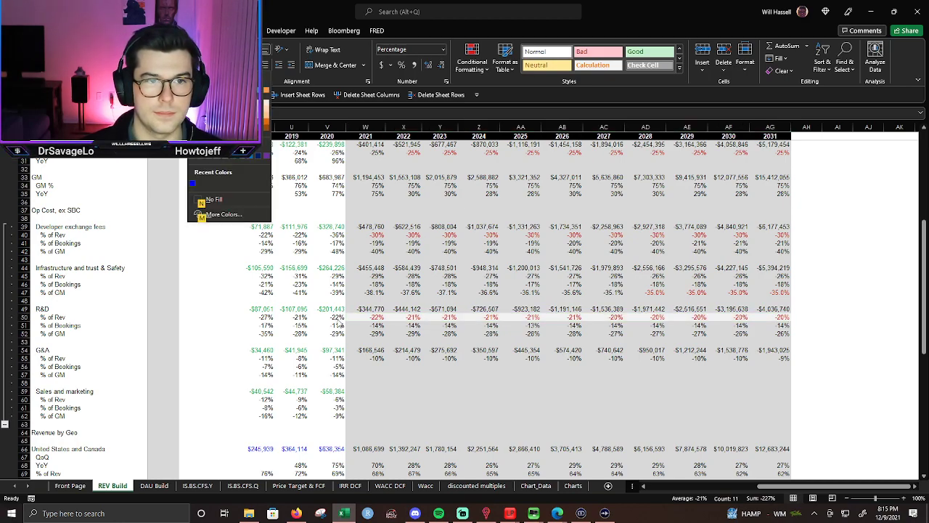
key("Down")
key("Return")
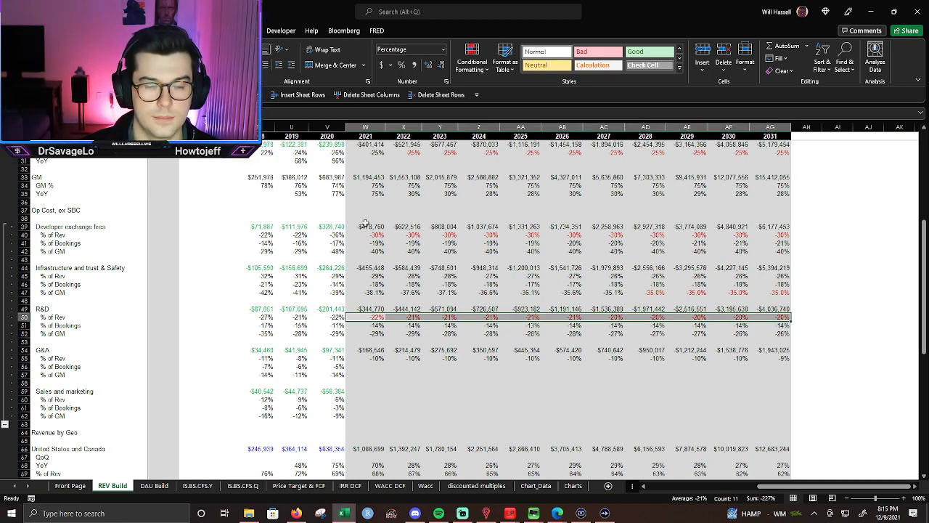
type("nfc")
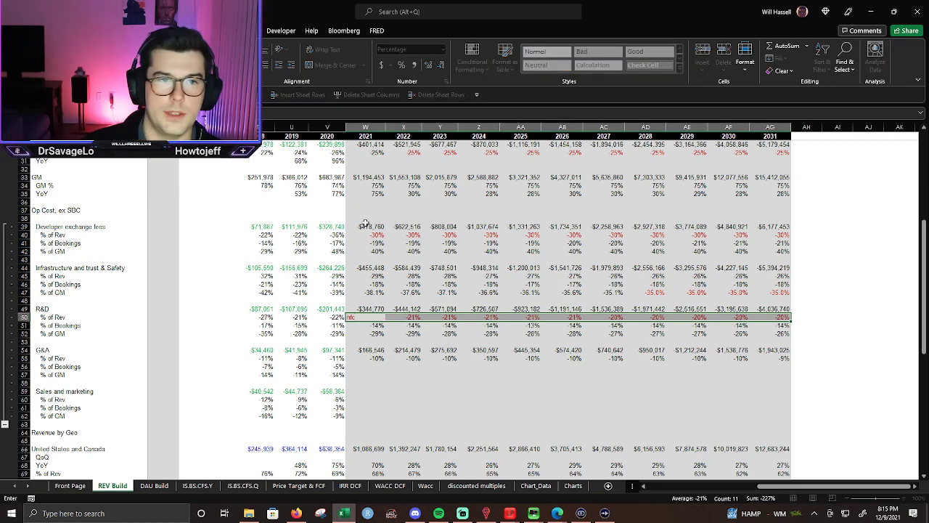
key("ctrl+Return")
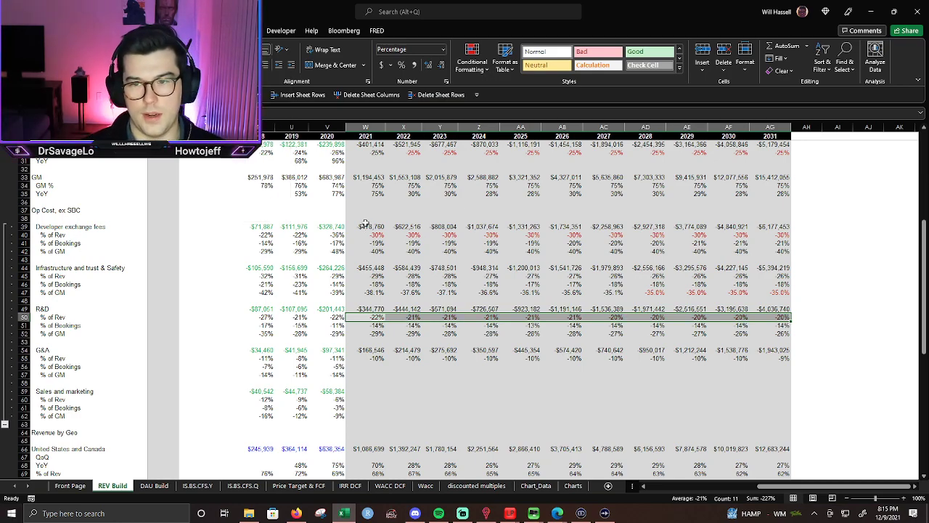
Copy the 2021 G&A % of Rev formula into the 2021 Sales and marketing % of Rev cell.
key("Down")
key("Down")
key("Down")
key("Down")
key("Down")
key("Down")
key("Down")
key("Down")
key("Down")
key("Down")
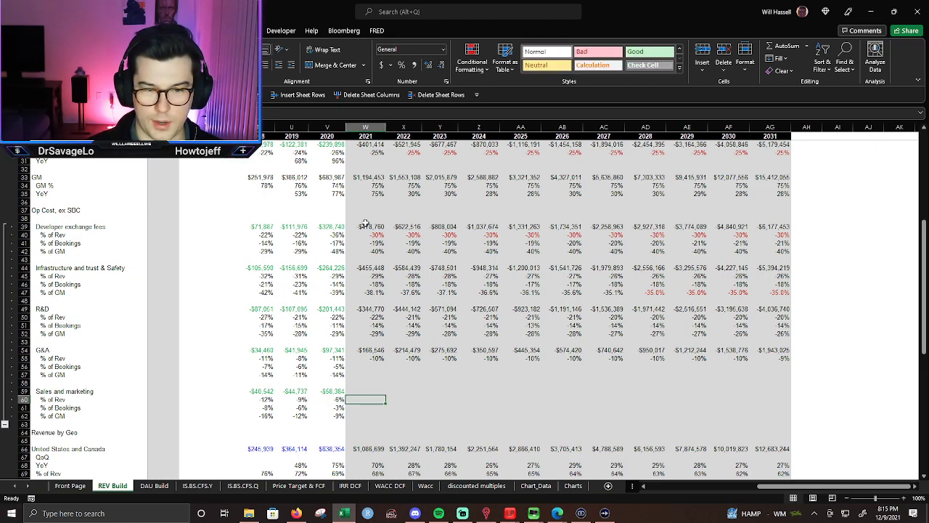
key("Up")
key("Up")
key("Up")
key("Up")
key("Up")
key("shift+Up")
key("ctrl+c")
key("Down")
key("Down")
key("Down")
key("Down")
key("Down")
key("ctrl+v")
Fill the 2021 Sales and marketing % of Rev formula across to 2031.
key("shift+Right")
key("shift+Right")
key("shift+Right")
key("shift+Right")
key("shift+Right")
key("shift+Right")
key("shift+Right")
key("shift+Right")
key("shift+Right")
key("shift+Right")
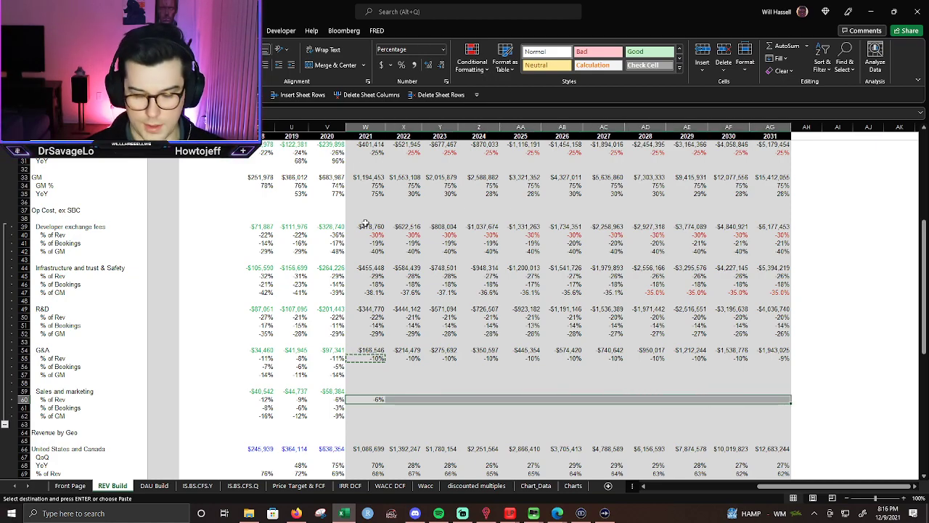
key("Escape")
key("ctrl+r")
key("Right")
key("Left")
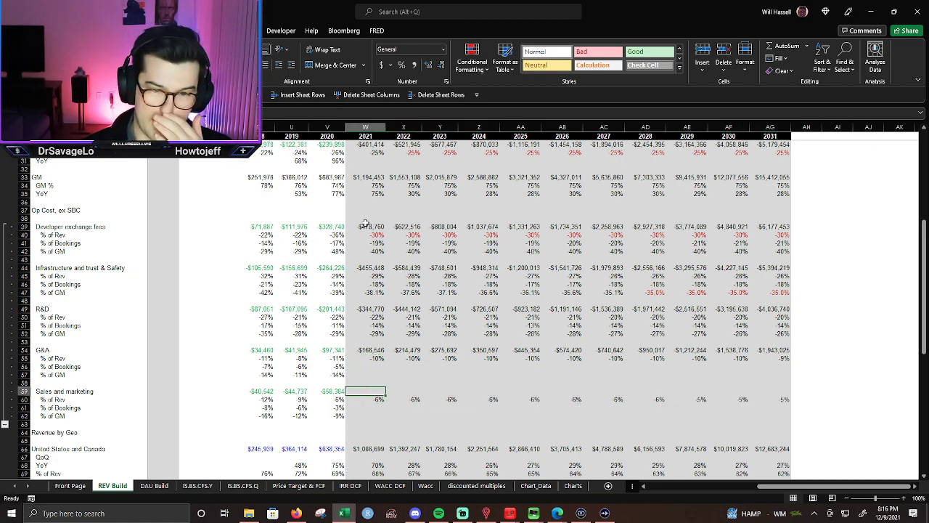
Calculate 2021 Sales and marketing cost as its % of Rev multiplied by 2021 Revenue.
key("Up")
key("Up")
key("Up")
key("Up")
key("Up")
key("Up")
key("ctrl+shift+4")
key("Down")
key("Down")
key("Down")
key("Down")
key("Down")
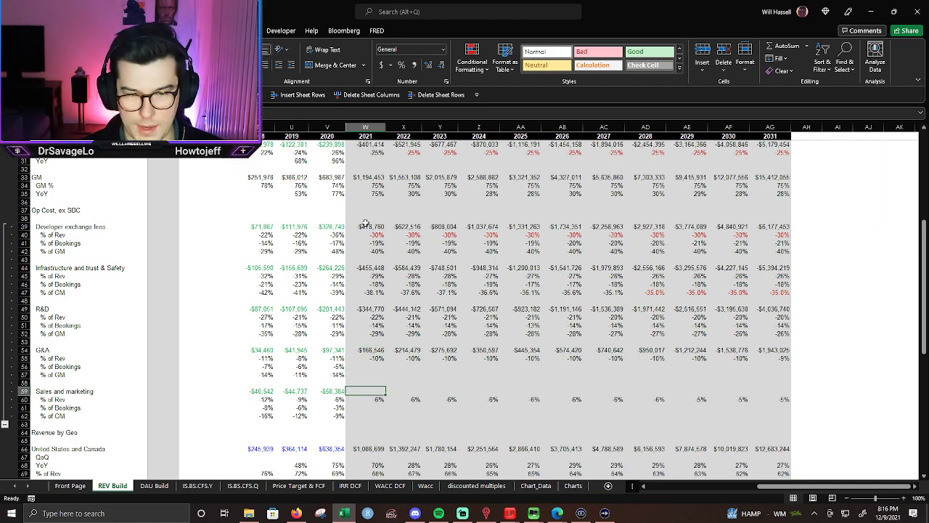
type("=")
key("Down")
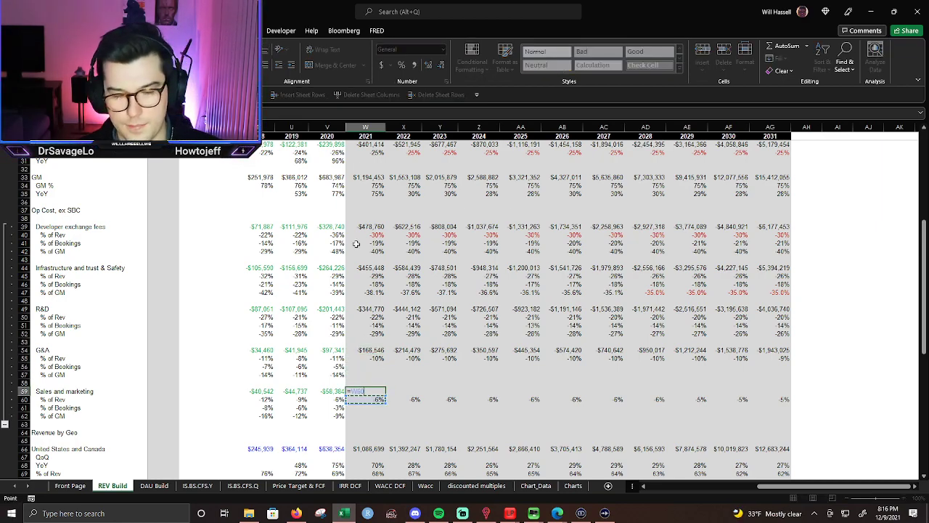
type("*")
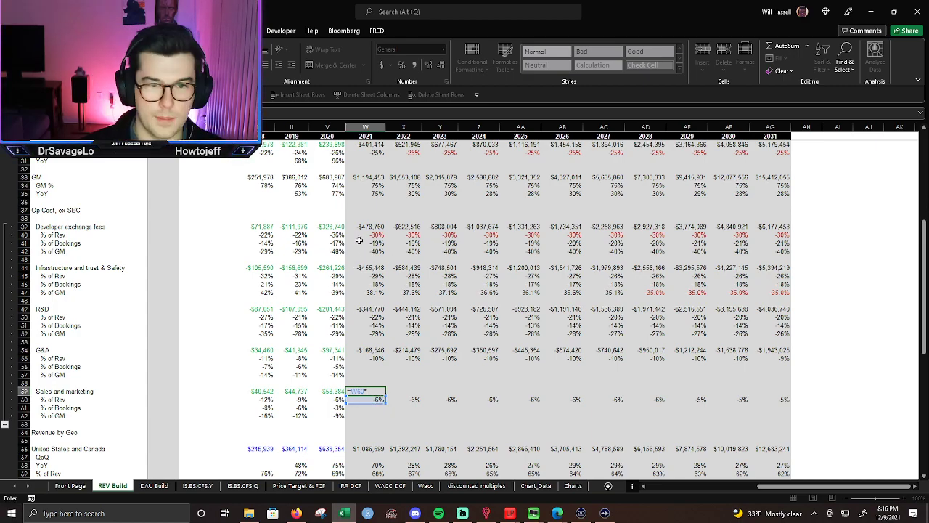
scroll(372, 210, "up", 2)
scroll(374, 199, "up", 1)
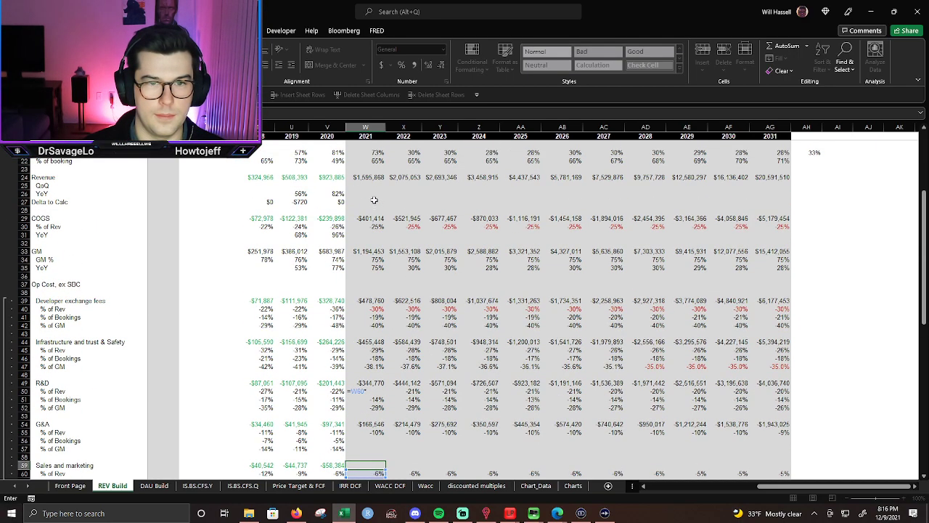
left_click(372, 179)
key("Return")
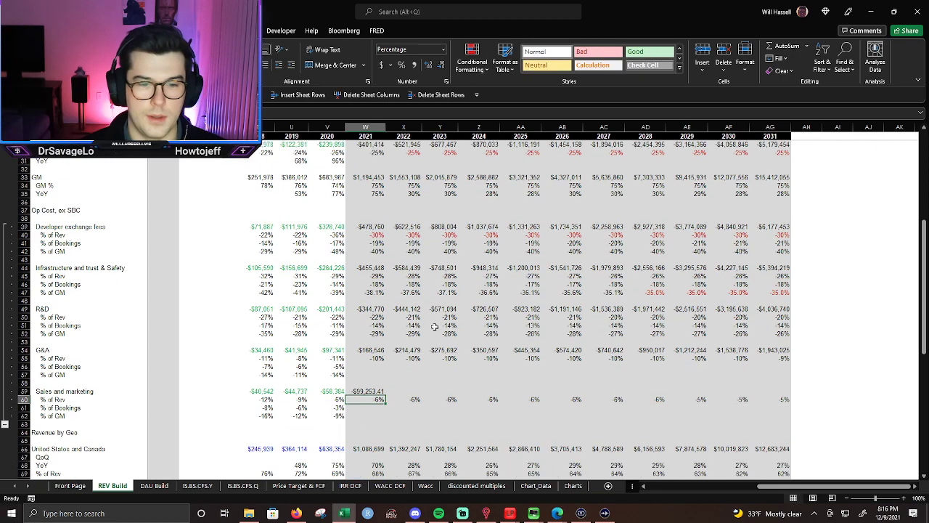
Fill the 2021 Sales and marketing cost across to 2031 and format the row without decimals.
scroll(433, 327, "down", 1)
left_click_drag(367, 367, 790, 370)
key("ctrl+r")
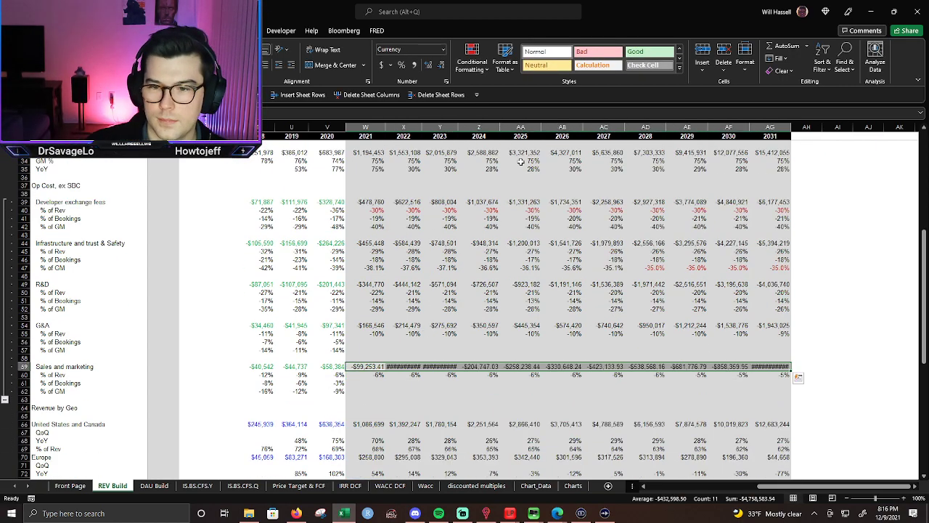
left_click(442, 65)
left_click(441, 65)
Copy the 2020 G&A % of Bookings and % of GM formulas into 2021.
left_click(365, 381)
key("Up")
key("Up")
key("Up")
key("Left")
key("Up")
key("Up")
key("shift+Down")
key("ctrl+c")
key("Right")
key("Up")
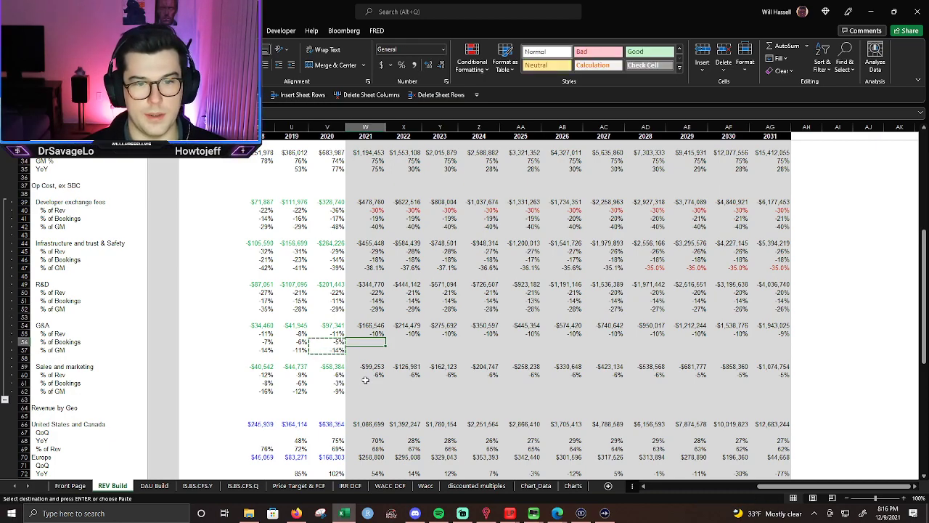
key("ctrl+v")
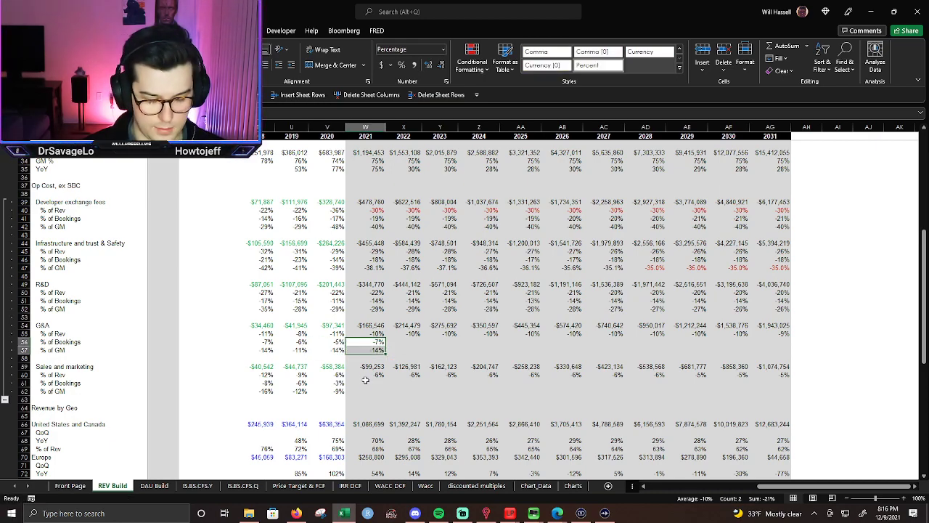
Shade the 2021 G&A % of Bookings and % of GM cells grey to match the forecast columns.
key("alt+h")
key("h")
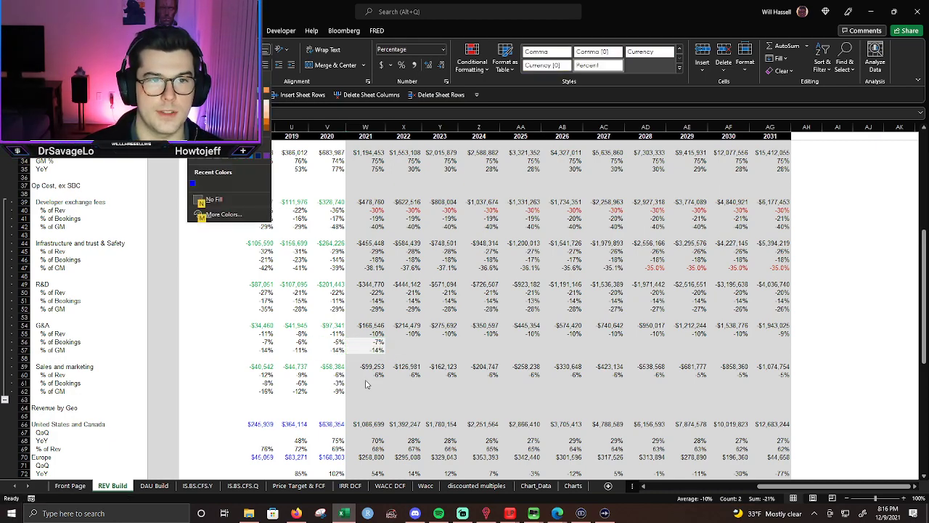
key("Down")
key("Down")
key("Return")
Fill the 2021 G&A % of Bookings and % of GM formulas across to 2031.
key("shift+Right")
key("shift+Right")
key("shift+Right")
key("shift+Right")
key("shift+Right")
key("shift+Right")
key("shift+Right")
key("shift+Right")
key("shift+Right")
key("shift+Right")
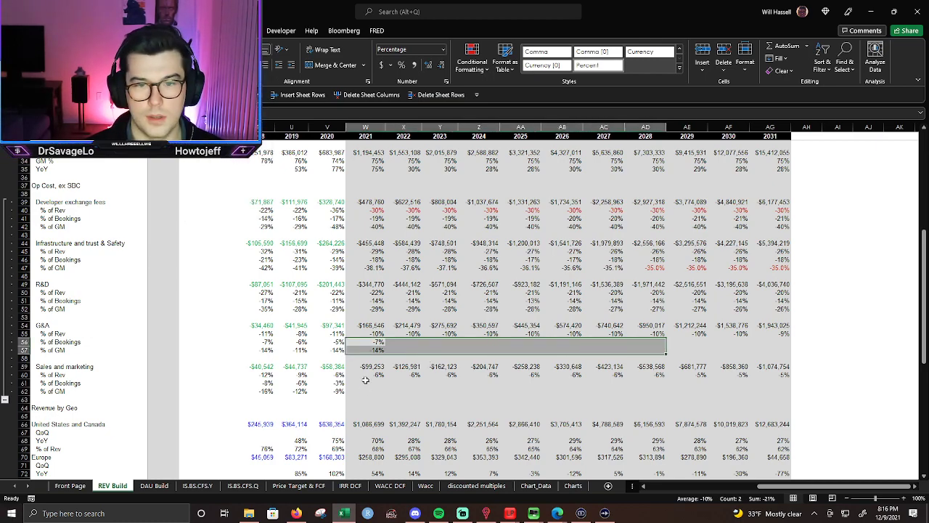
key("ctrl+v")
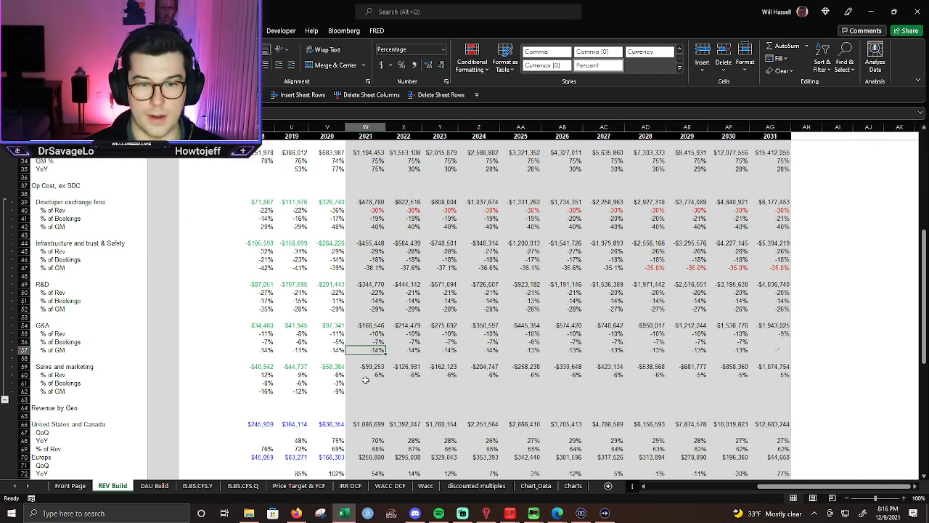
Copy the 2020 Sales and marketing % of Bookings and % of GM formulas into 2021 and shade them grey.
key("Down")
key("Down")
key("Down")
key("Down")
key("Down")
key("Left")
key("shift+Down")
key("ctrl+c")
key("Right")
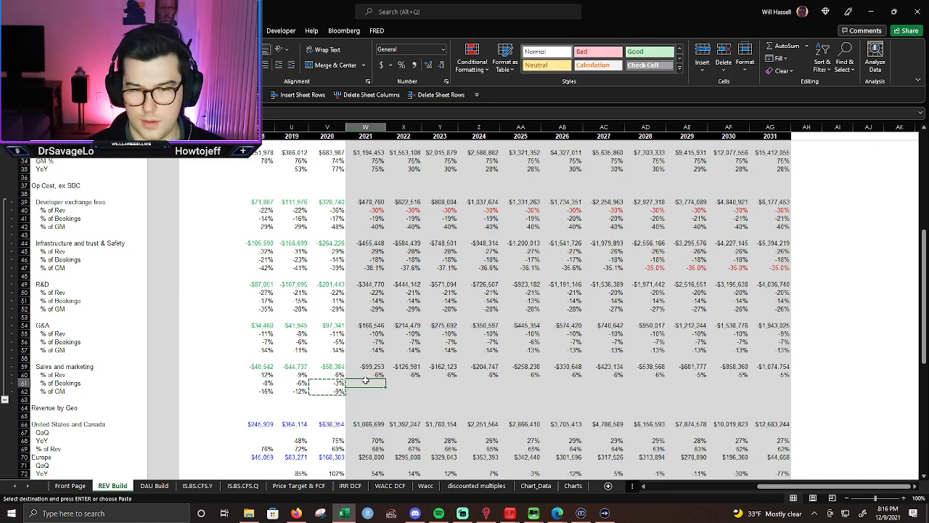
key("ctrl+v")
key("Escape")
key("shift+Up")
key("ctrl+v")
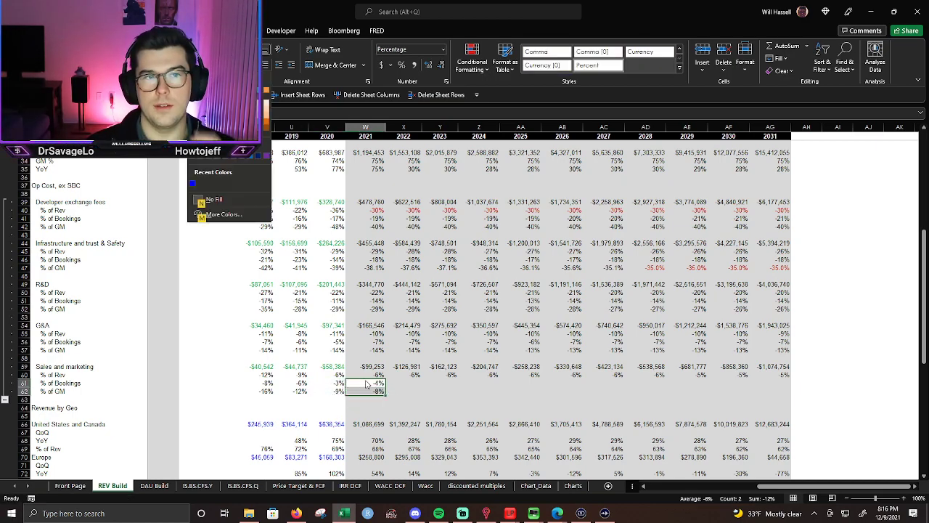
key("ctrl+v")
Fill the 2021 Sales and marketing % of Bookings and % of GM formulas across to 2031.
key("shift+Right")
key("shift+Right")
key("shift+Right")
key("shift+Right")
key("shift+Right")
key("shift+Right")
key("shift+Right")
key("shift+Right")
key("shift+Right")
key("shift+Right")
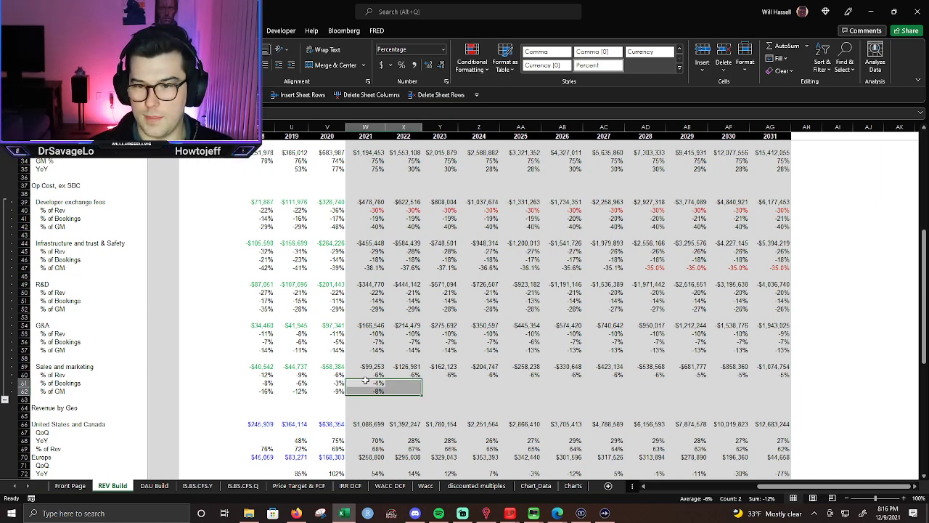
key("ctrl+r")
left_click(365, 380)
Review the operating cost block, including the combined 2018 Developer exchange fees and Infrastructure and trust & Safety costs.
key("Up")
key("Up")
key("Up")
key("Up")
key("Up")
key("Up")
key("Up")
key("Up")
key("Up")
key("Up")
key("Up")
key("Up")
key("Down")
key("Up")
left_click(270, 244)
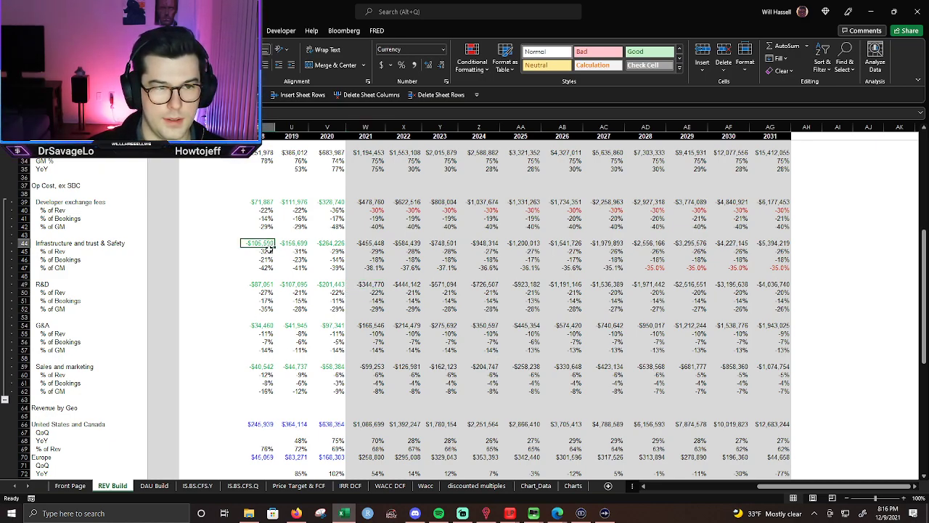
left_click(262, 202, "ctrl")
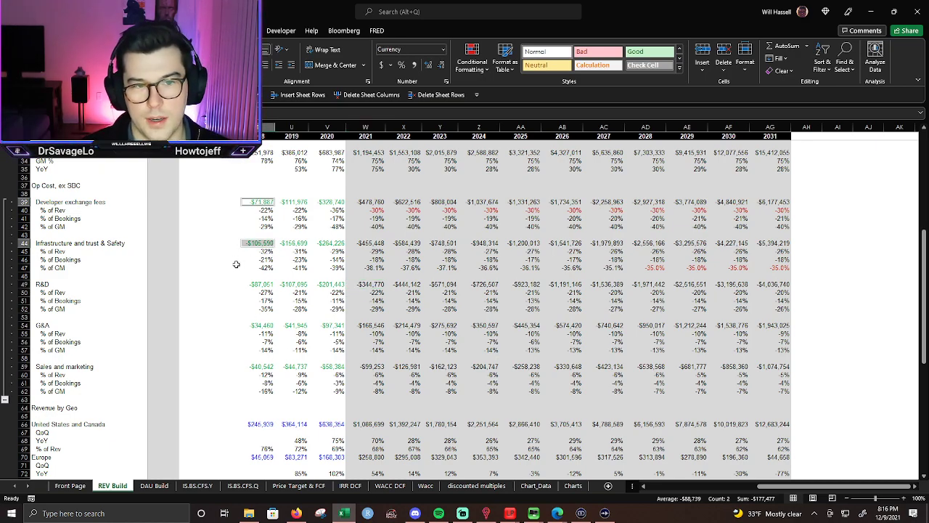
key("Home")
left_click(117, 244, "ctrl")
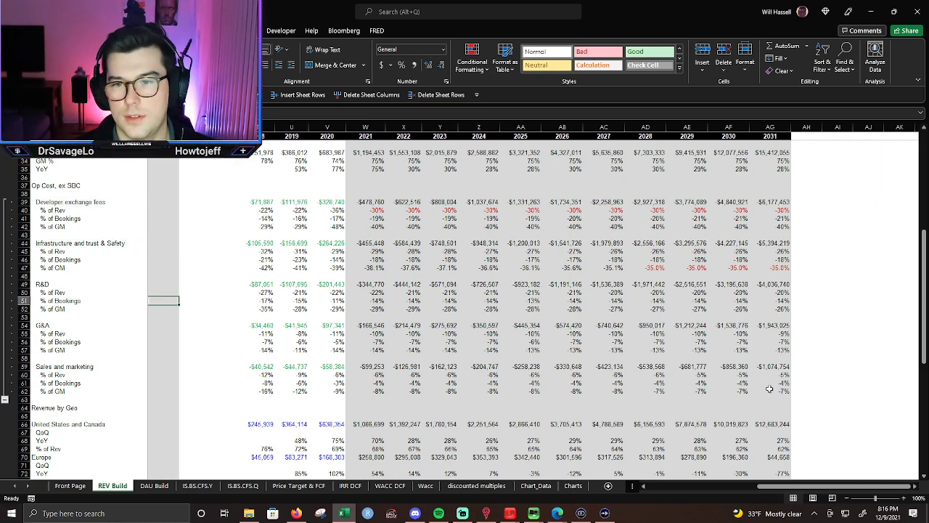
left_click(872, 326)
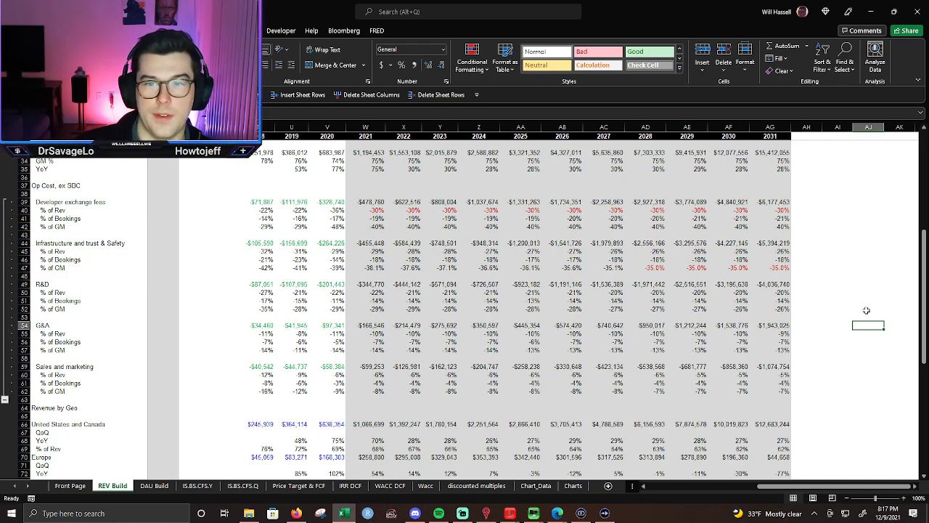
scroll(509, 349, "down", 4)
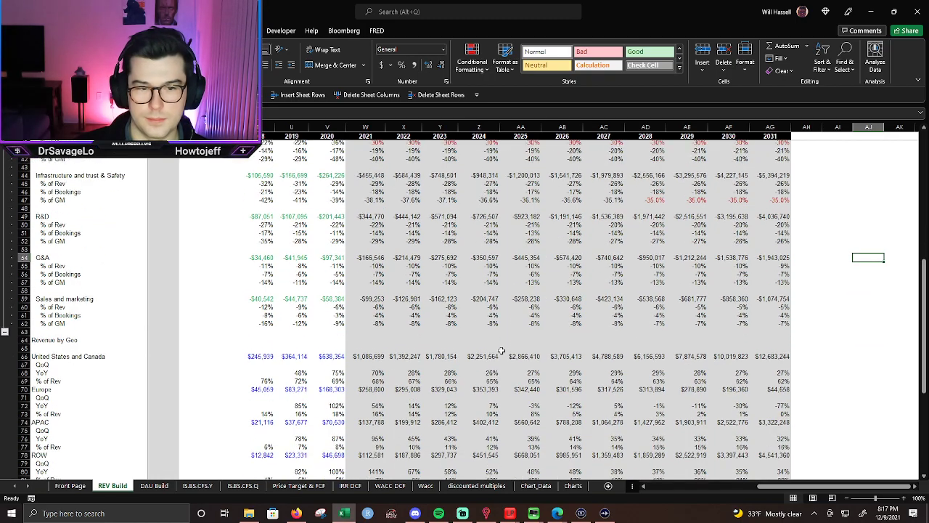
scroll(218, 352, "up", 5)
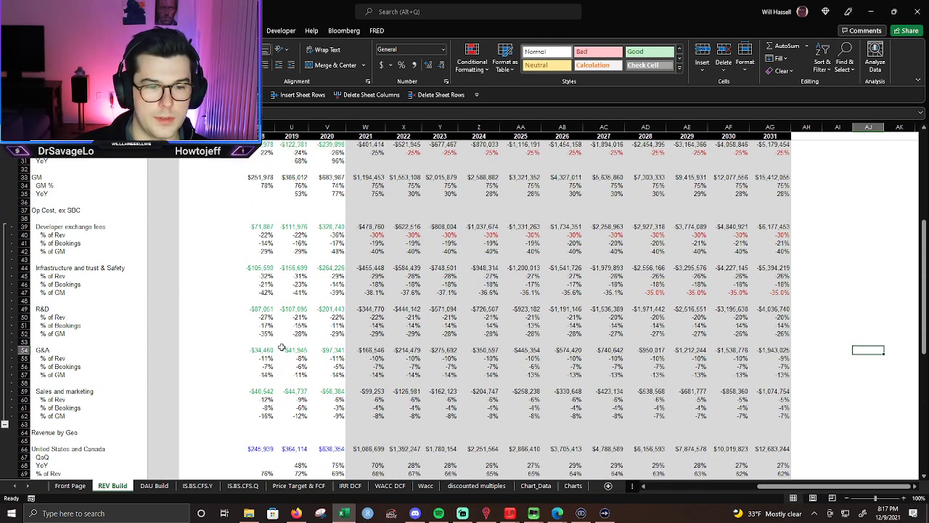
Link the 2021 Revenue on the IS.BS.CFS.Y sheet to the 2021 Revenue on the REV Build sheet.
left_click(198, 485)
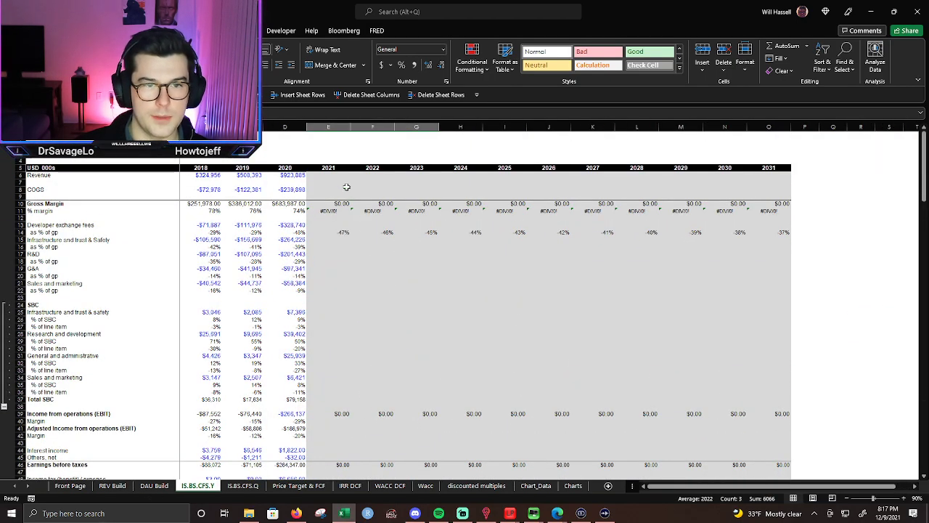
left_click(321, 178)
type("=")
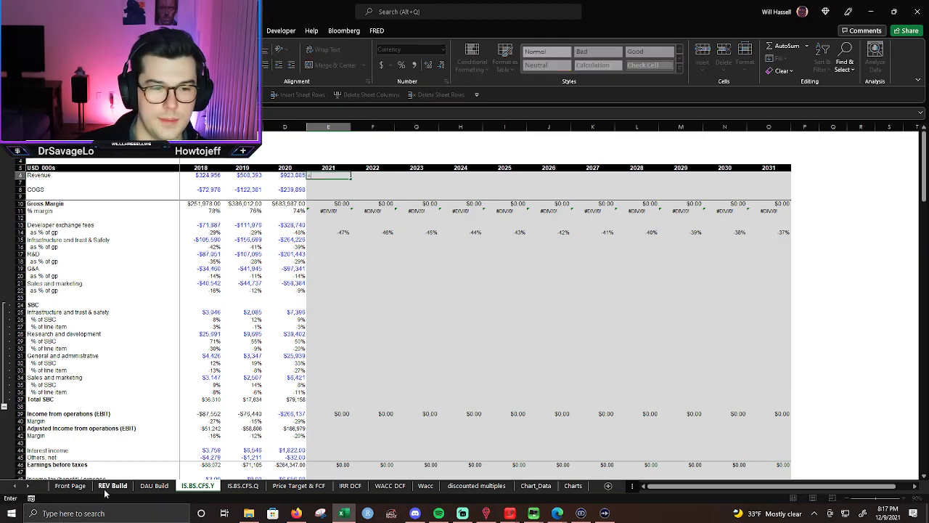
left_click(112, 485)
scroll(383, 234, "up", 3)
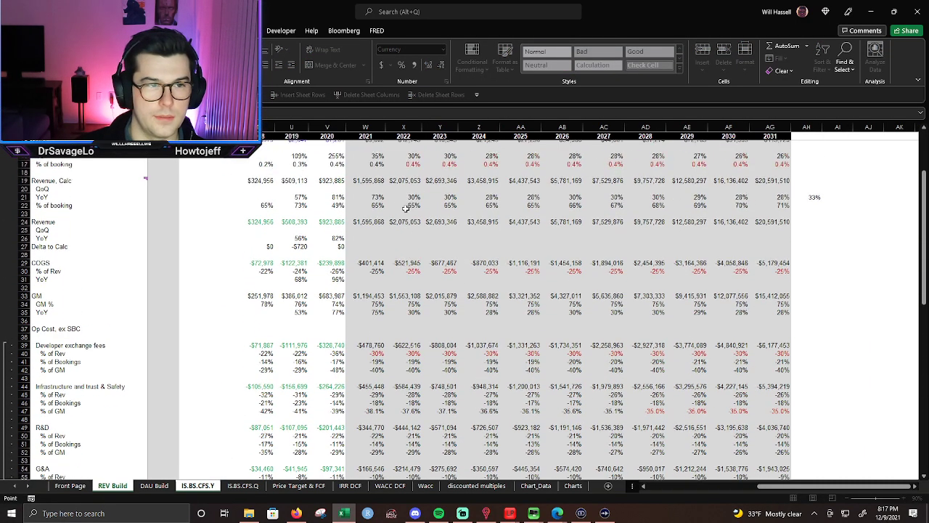
key("Return")
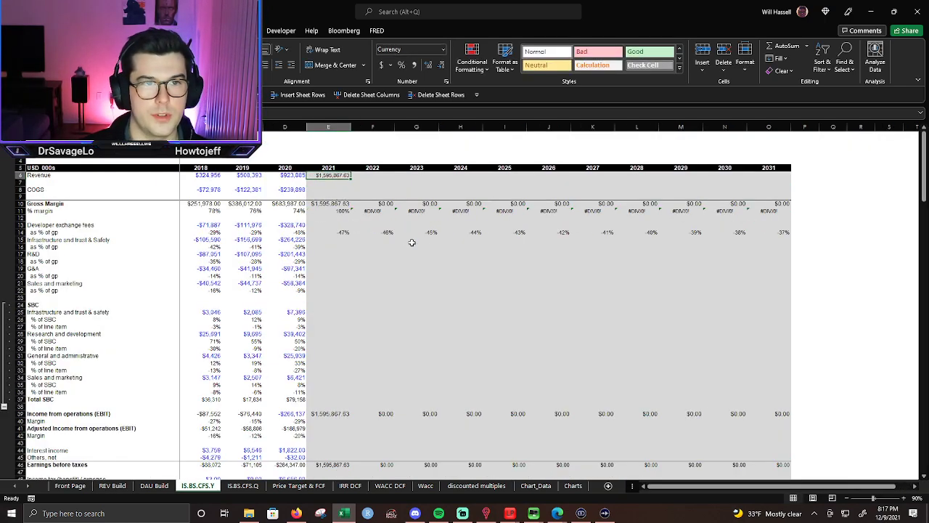
key("alt+h")
key("h")
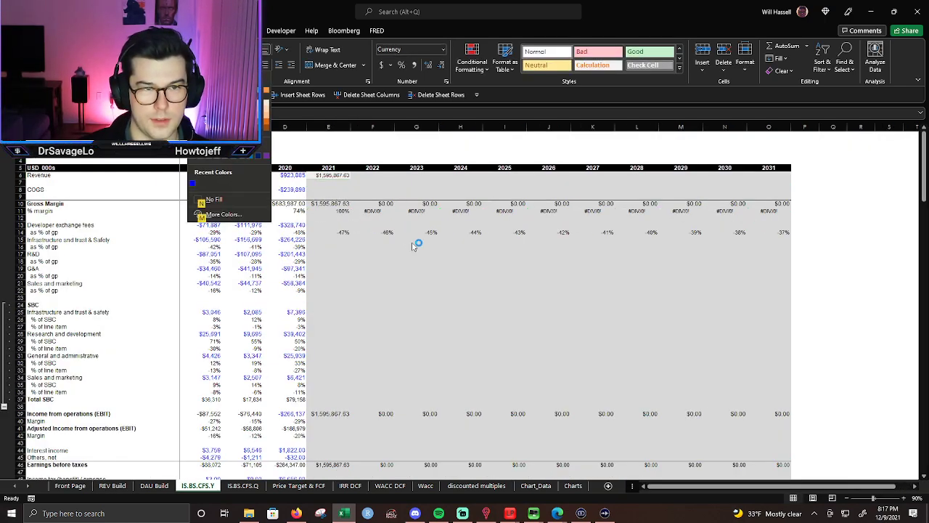
key("Down")
key("Down")
key("Down")
key("Down")
key("Down")
key("Right")
key("Right")
key("Right")
key("Right")
key("Right")
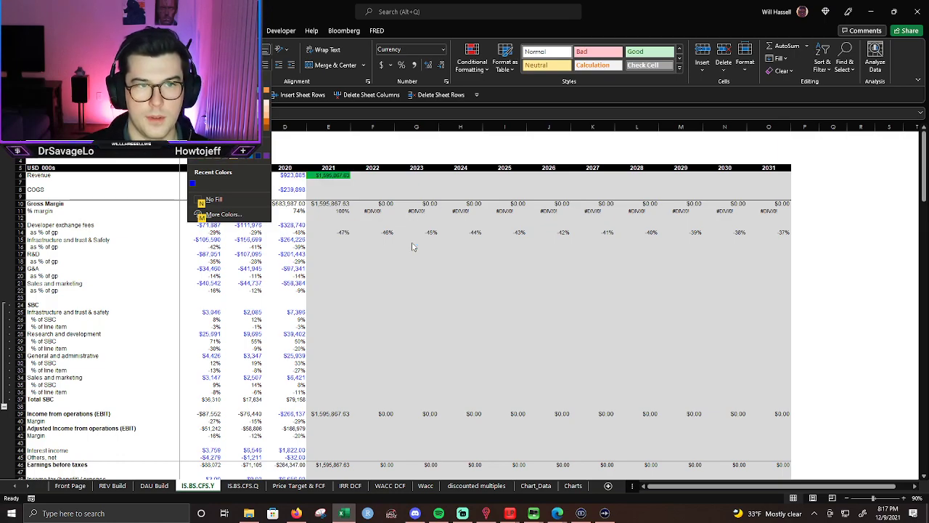
key("Escape")
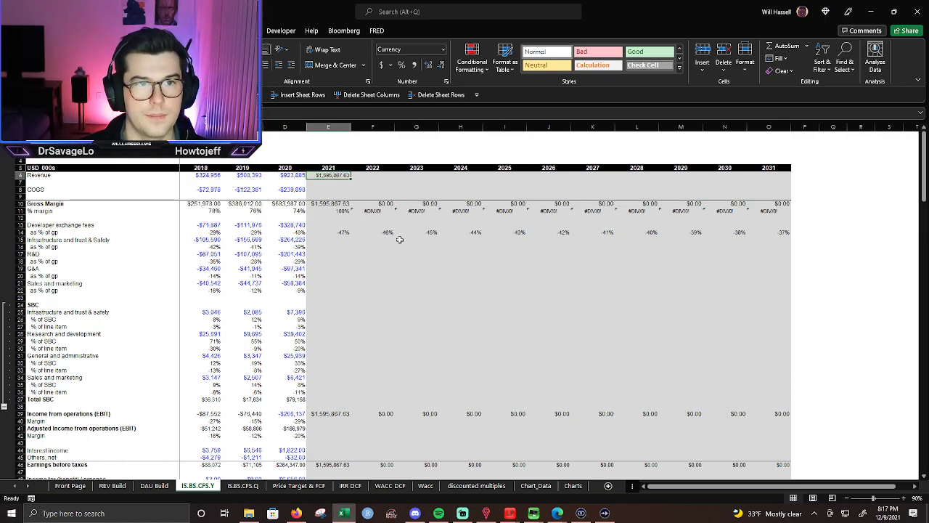
type("hfc")
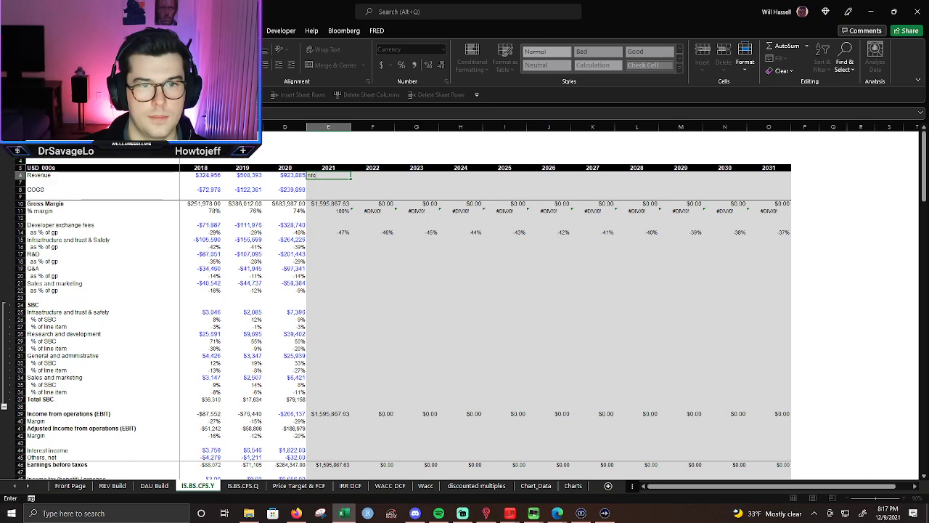
key("Escape")
Set the font colour of the 2021 Revenue cell on IS.BS.CFS.Y to green.
left_click(222, 65)
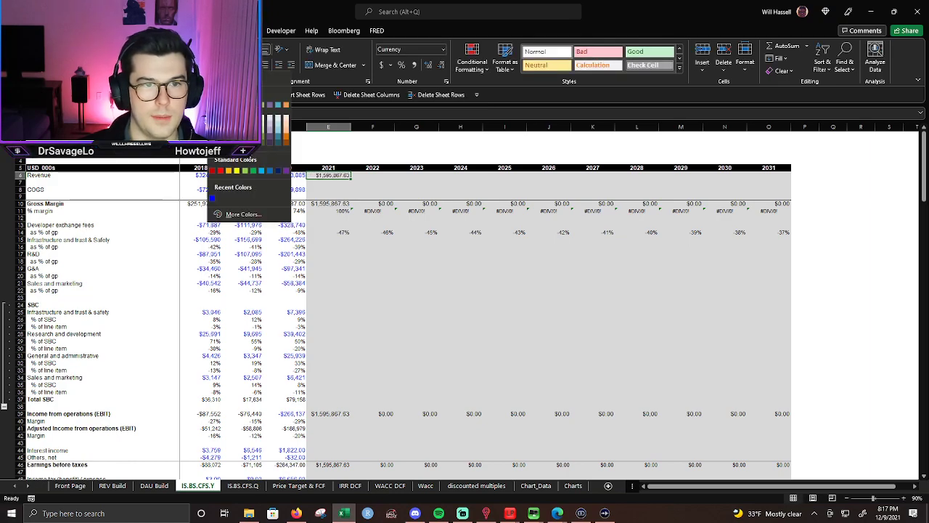
left_click(254, 172)
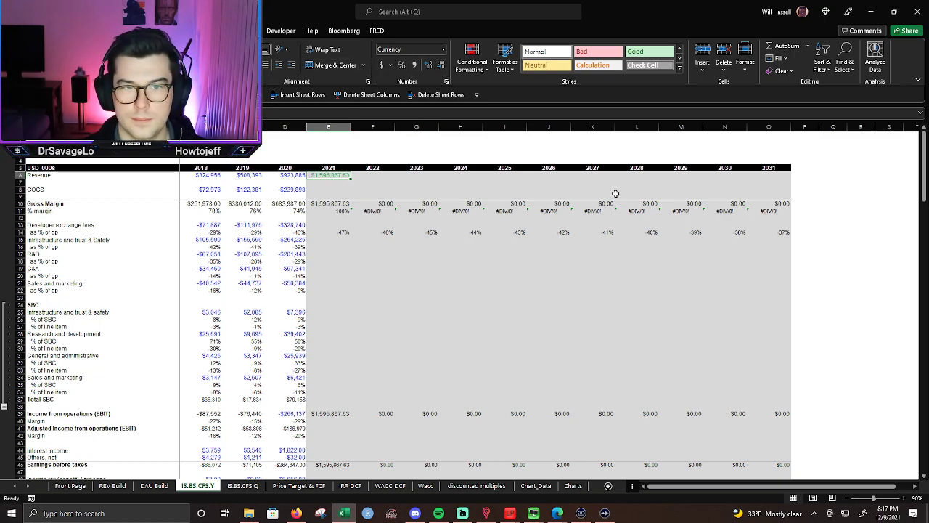
Remove the decimals from the 2021 Revenue cell on IS.BS.CFS.Y and copy its link across to 2031.
left_click(440, 65)
left_click(439, 66)
key("shift+Right")
key("shift+Right")
key("shift+Right")
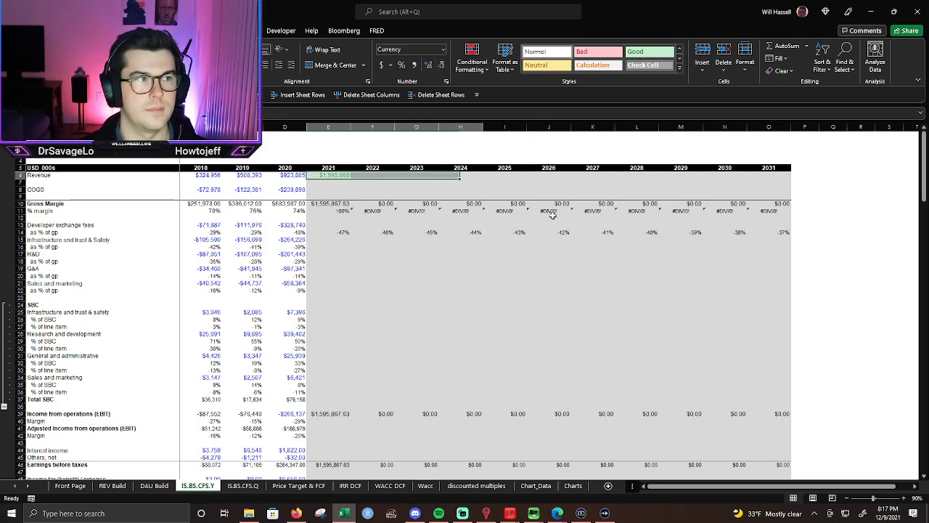
key("shift+Right")
key("shift+Right")
key("shift+Right")
key("shift+Right")
key("shift+Right")
key("shift+Right")
key("shift+Right")
key("shift+Right")
key("shift+Right")
key("shift+Right")
key("shift+Left")
key("shift+Left")
key("shift+Left")
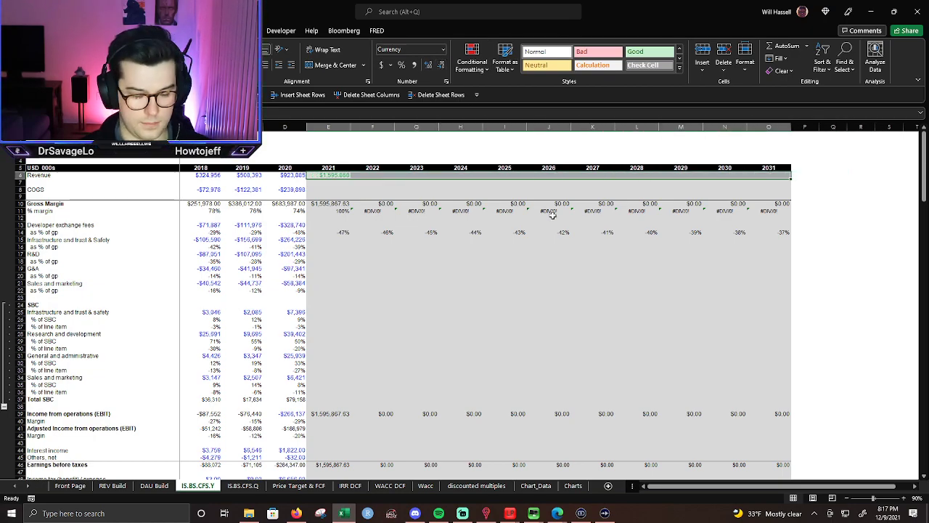
key("ctrl+v")
Link the 2021 COGS on IS.BS.CFS.Y to the 2021 COGS on the REV Build sheet.
key("Down")
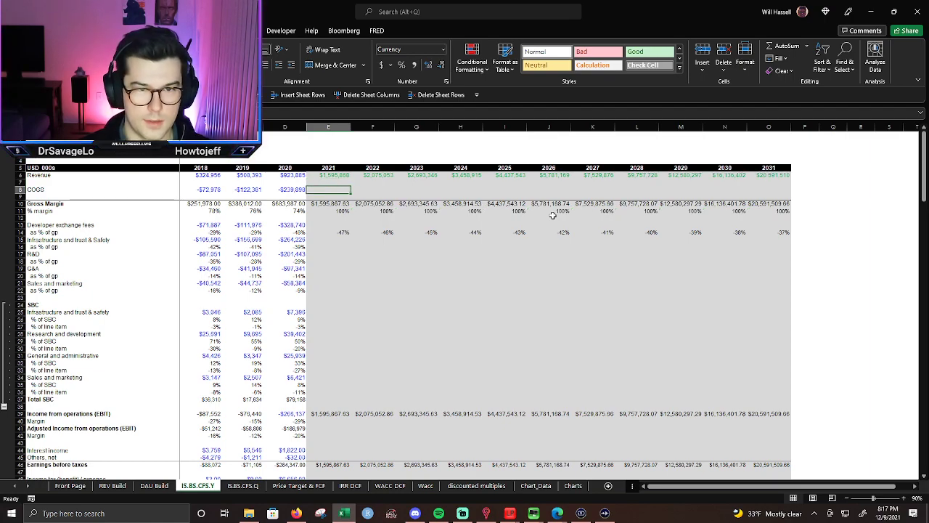
type("-")
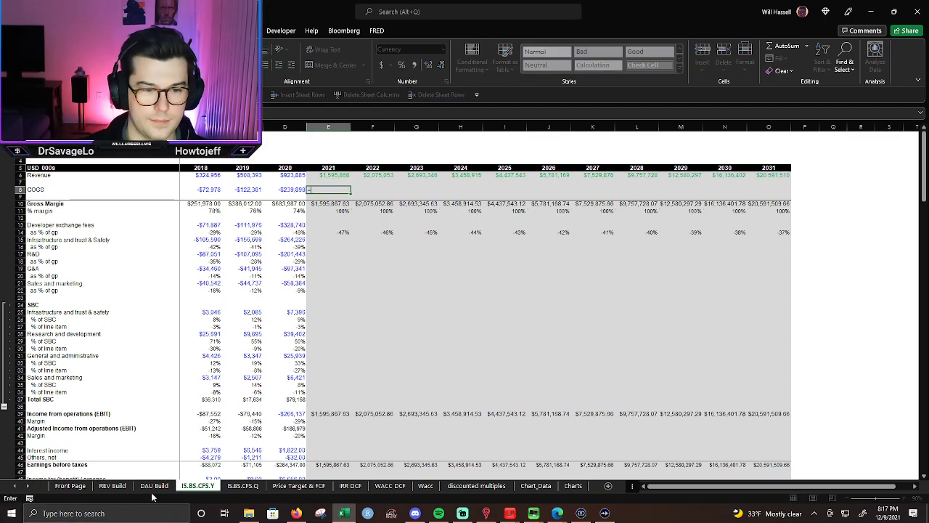
left_click(112, 485)
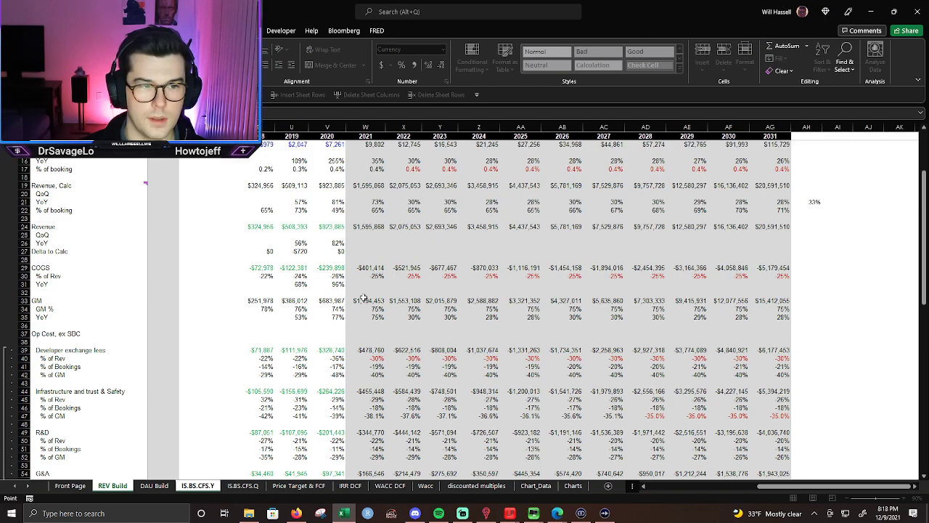
left_click(374, 268)
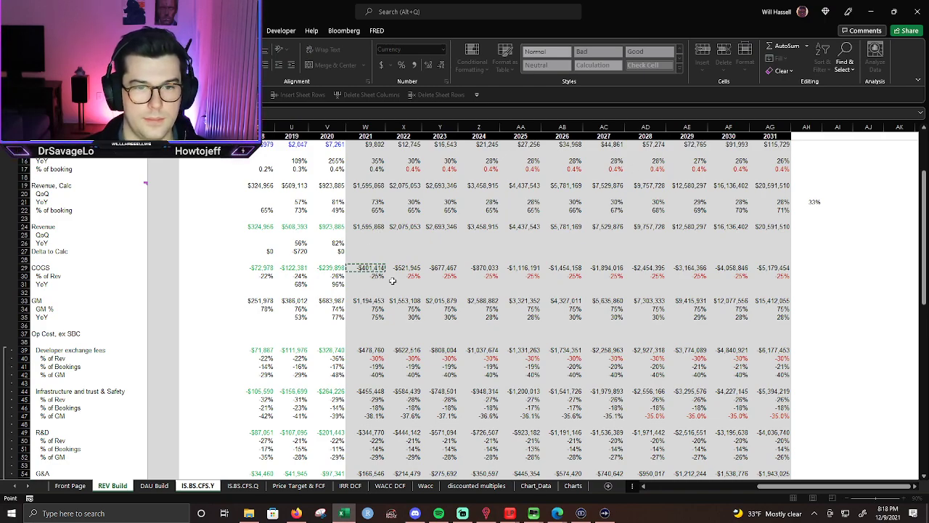
key("Return")
key("Up")
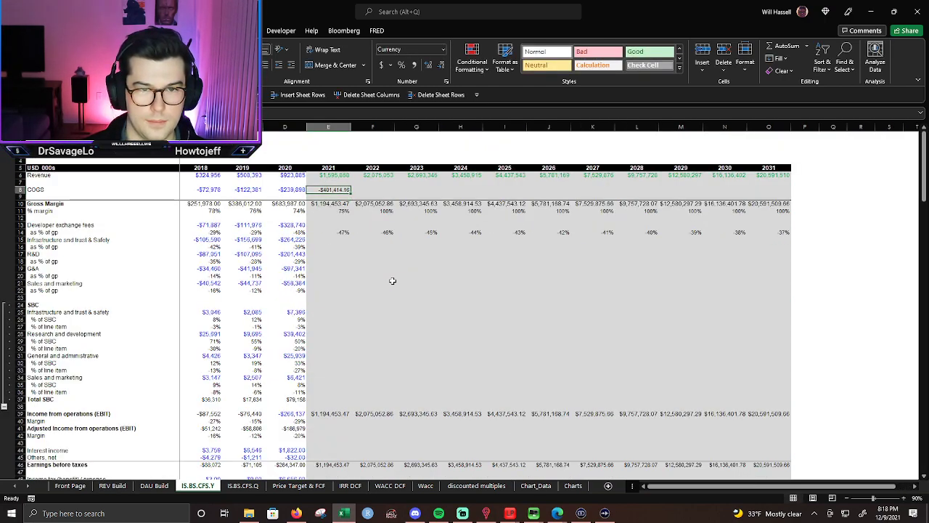
Apply the green, no-decimal Revenue format to the 2021 COGS cell and fill it across to 2031.
key("Up")
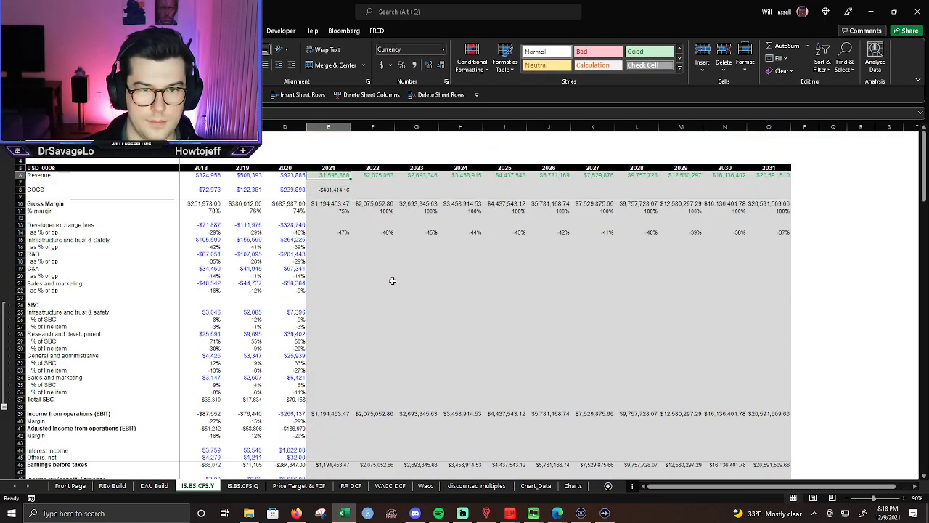
left_click(342, 190)
key("shift+Right")
key("shift+Right")
key("shift+Right")
key("shift+Right")
key("shift+Right")
key("shift+Right")
key("shift+Right")
key("shift+Right")
key("shift+Right")
key("shift+Right")
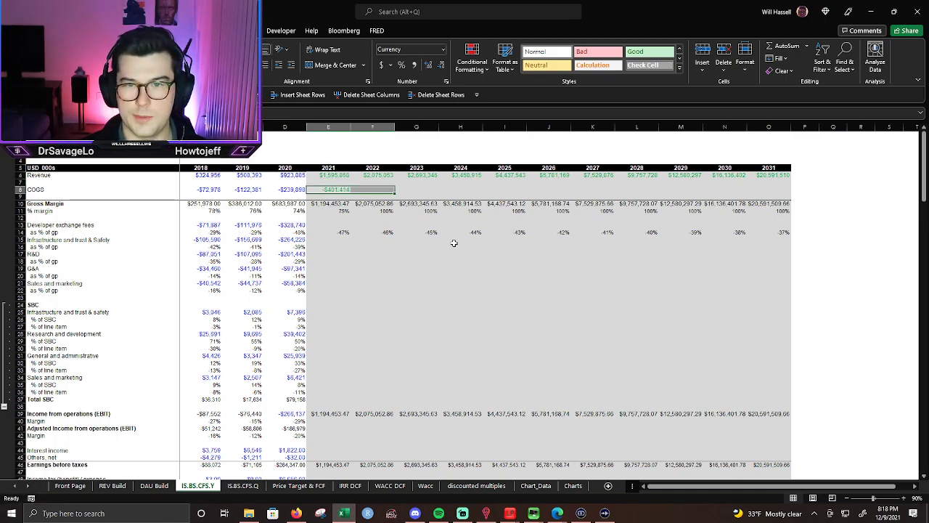
key("ctrl+r")
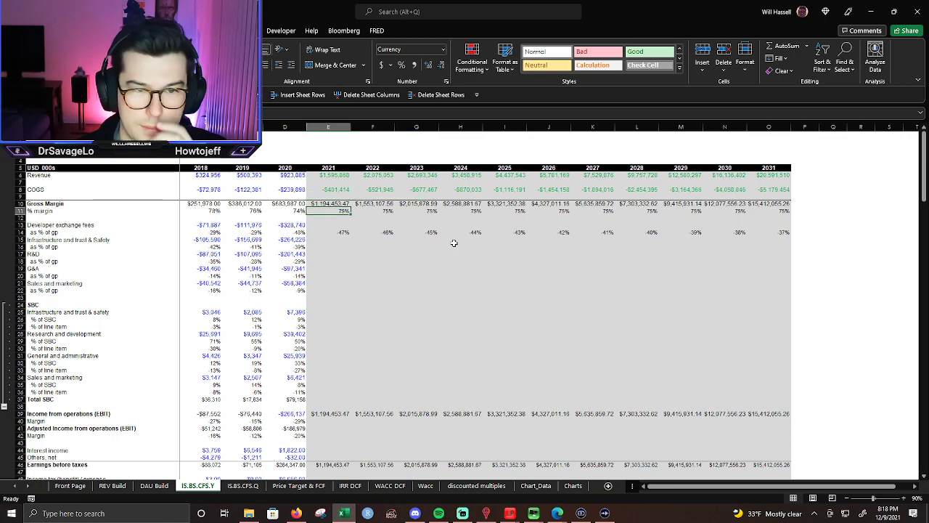
Link the 2021 Developer exchange fees on IS.BS.CFS.Y to the matching 2021 value on REV Build.
key("Down")
key("Down")
key("Down")
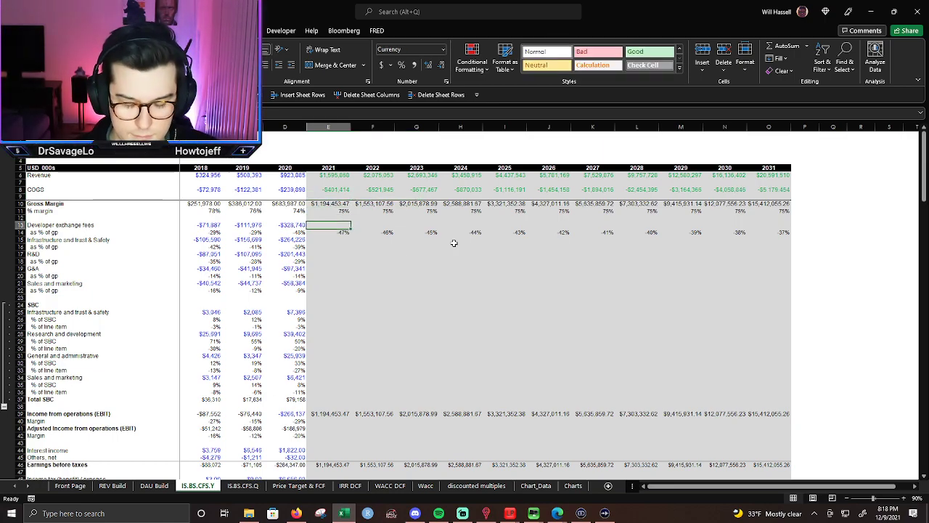
type("-")
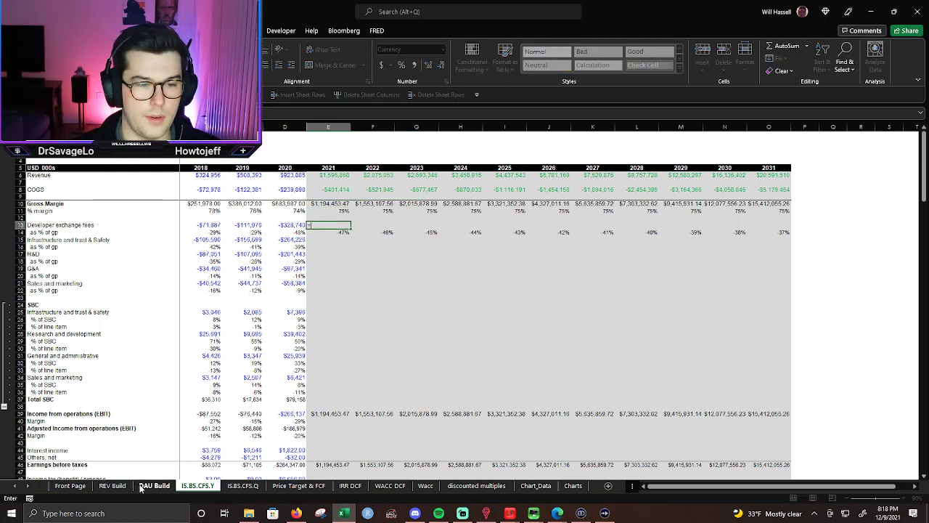
left_click(112, 485)
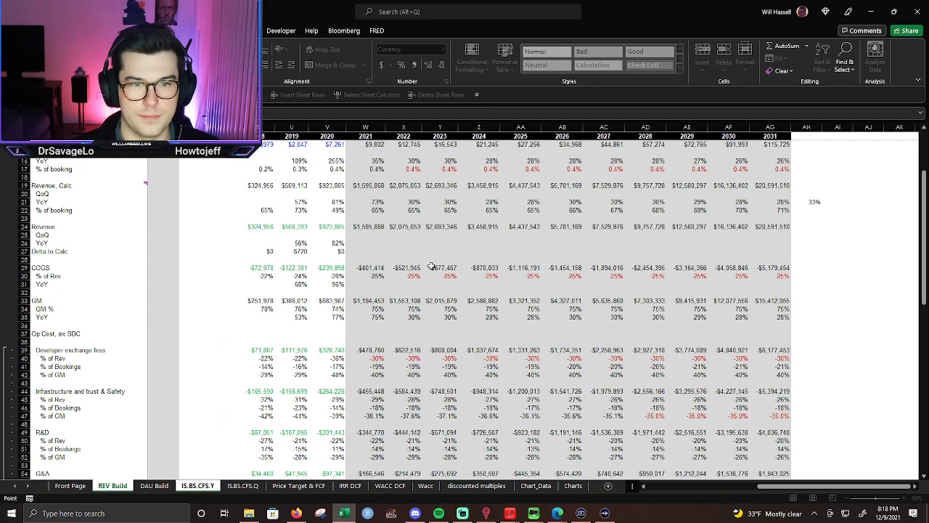
left_click(379, 351)
key("Return")
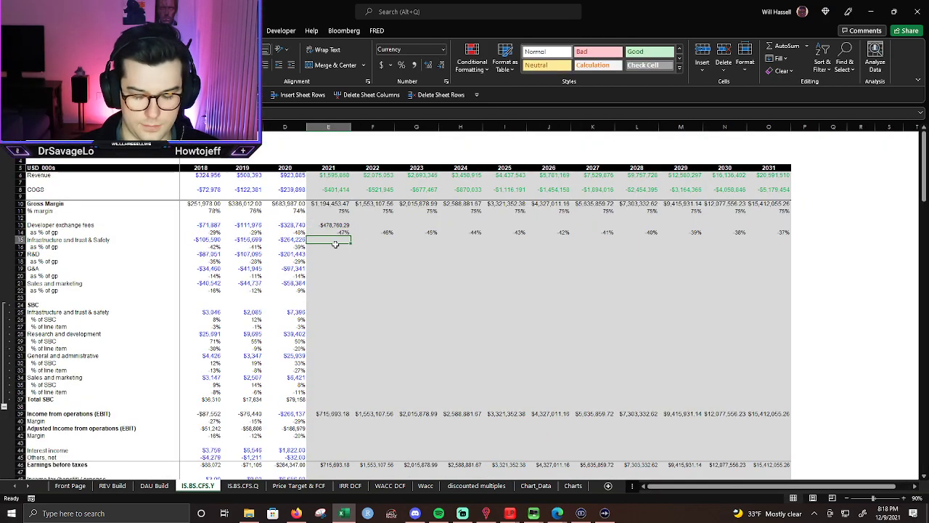
Link the 2021 Infrastructure and trust & Safety cost to its 2021 value on REV Build.
type("-")
left_click(112, 486)
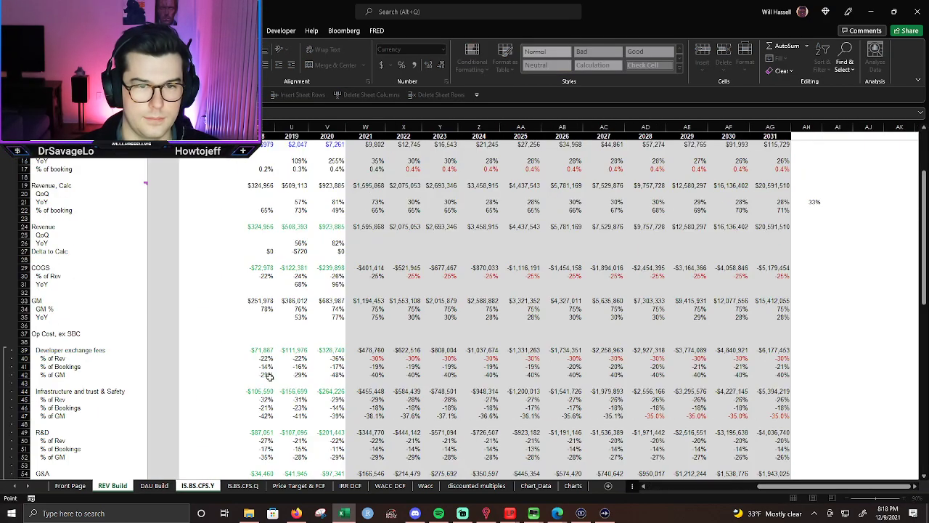
left_click(372, 389)
key("Return")
Link the 2021 R&D cost on IS.BS.CFS.Y to the 2021 R&D value on REV Build.
left_click(332, 255)
type("-")
left_click(112, 486)
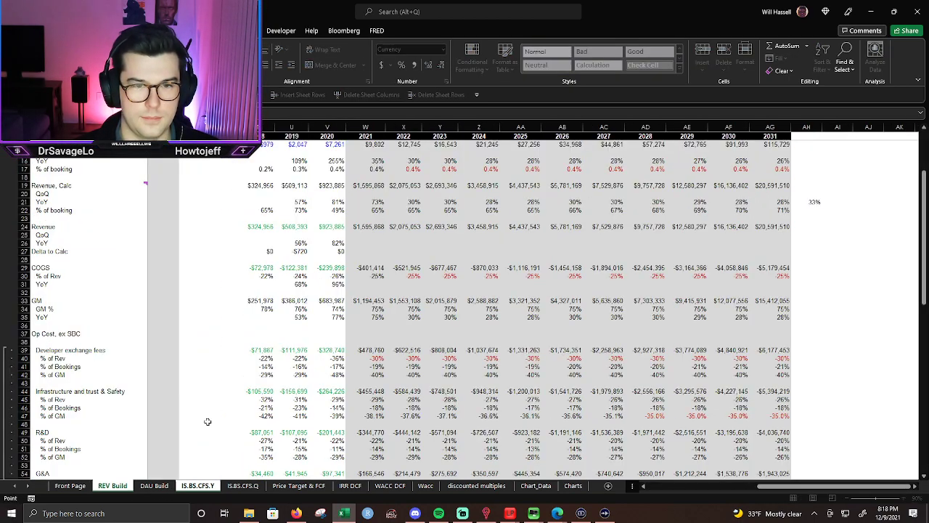
scroll(358, 326, "down", 2)
left_click(370, 386)
key("Return")
scroll(392, 331, "down", 1)
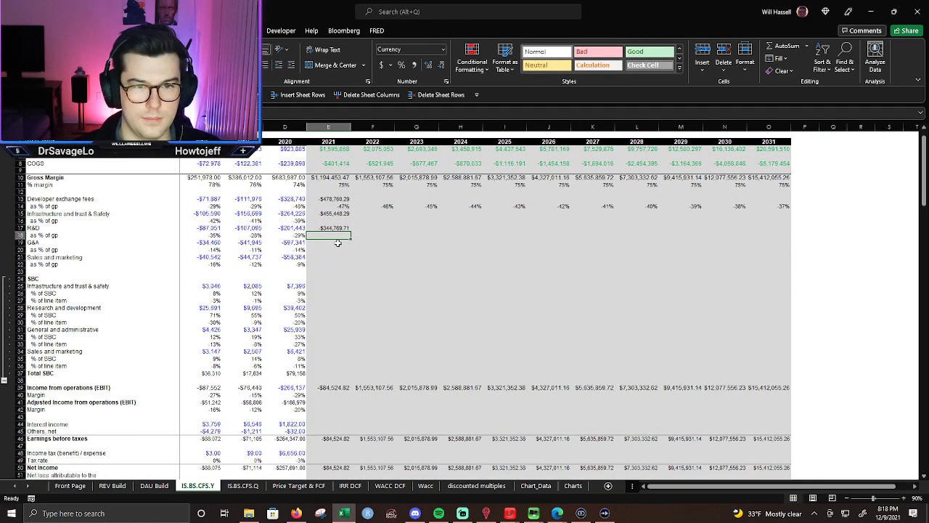
Link the 2021 G&A cost on IS.BS.CFS.Y to the 2021 G&A value on REV Build.
left_click(338, 243)
type("-")
left_click(112, 485)
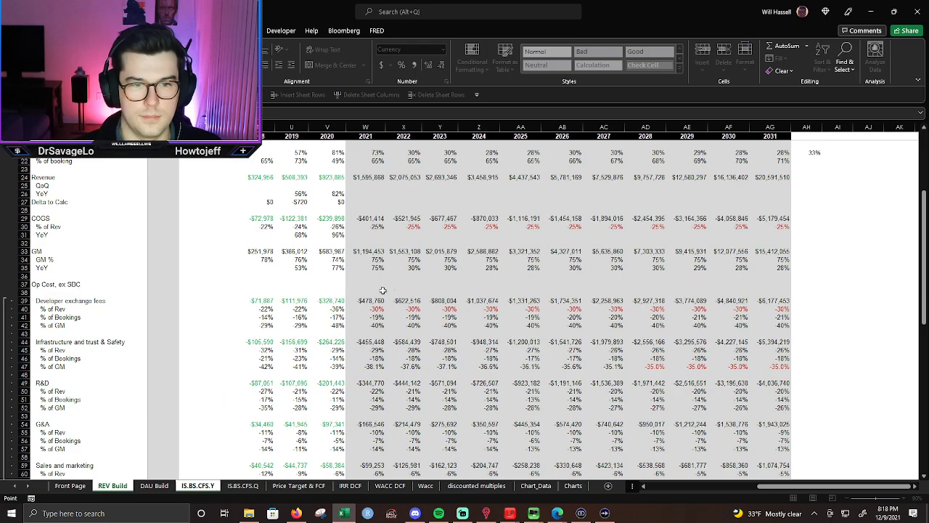
scroll(374, 309, "down", 4)
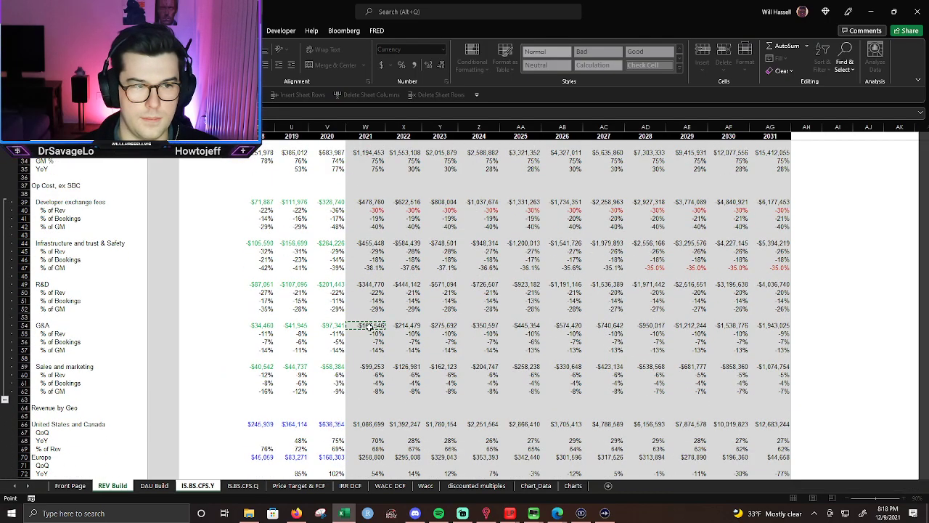
key("Return")
Link the 2021 Sales and marketing cost to its 2021 value on REV Build.
left_click(320, 258)
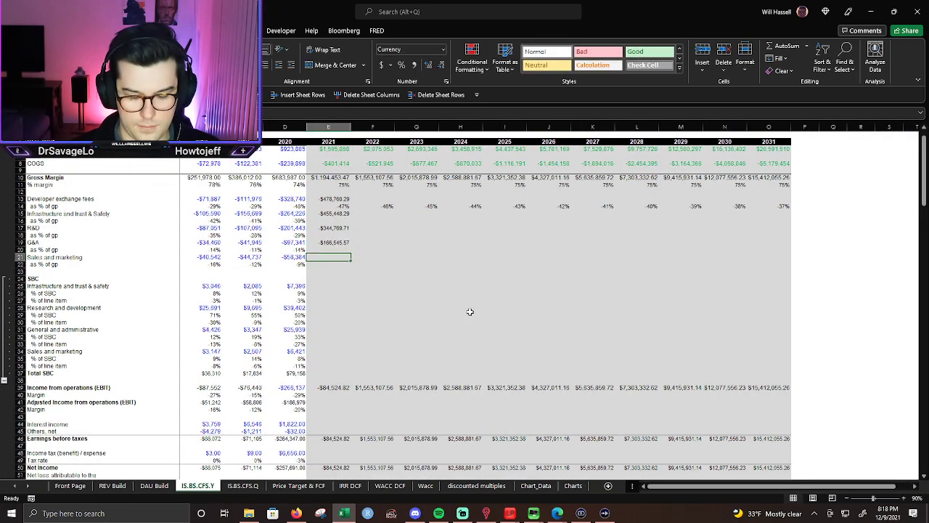
type("=")
left_click(114, 485)
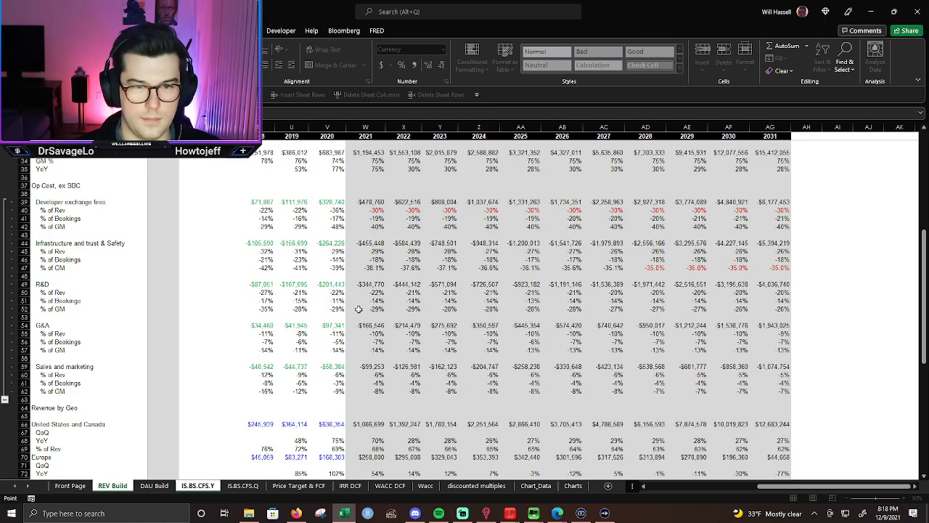
left_click(371, 360)
key("Return")
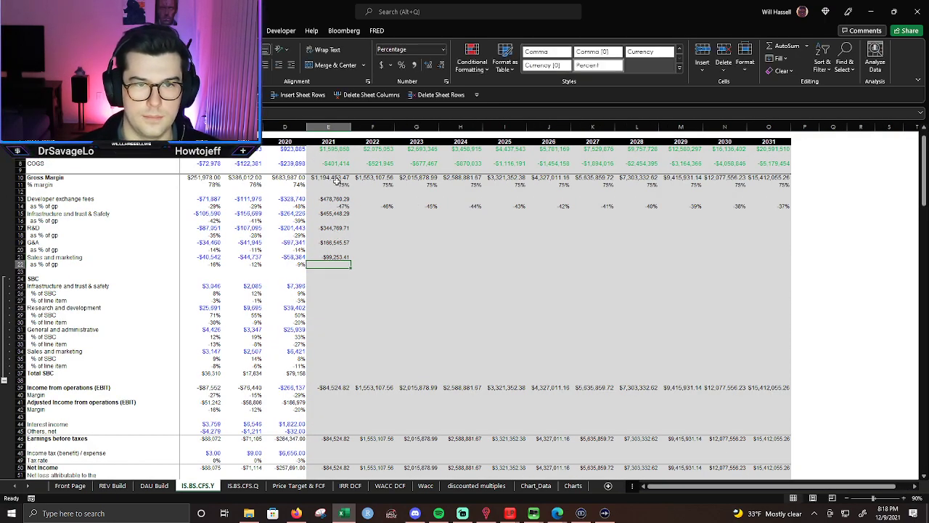
Copy the 2021 COGS cell format onto the five 2021 operating cost cells, from Developer exchange fees to Sales and marketing.
left_click(338, 163)
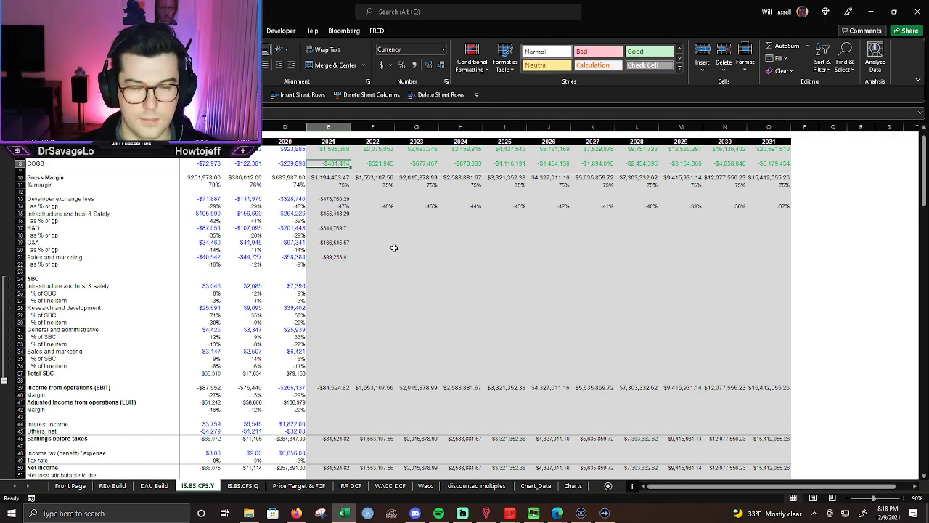
key("alt+h")
key("f")
key("p")
left_click(341, 200)
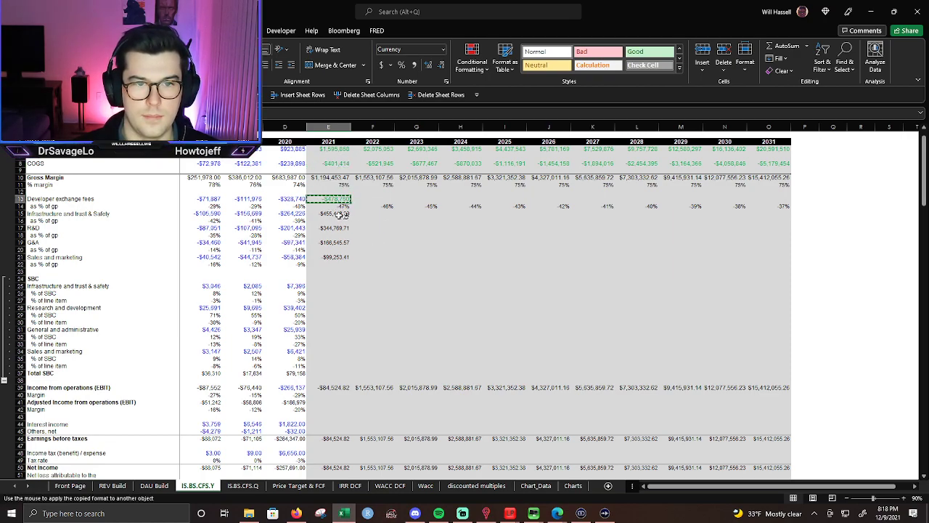
left_click(342, 215)
left_click(344, 228)
left_click(345, 243)
key("alt+h")
key("f")
key("p")
left_click(344, 257)
Fill the 2021 Developer exchange fees link across to 2031.
key("Up")
key("Up")
key("Up")
key("Up")
key("Up")
key("Up")
key("Up")
key("Up")
key("shift+Right")
key("shift+Right")
key("shift+Right")
key("shift+Right")
key("shift+Right")
key("shift+Right")
key("shift+Right")
key("shift+Right")
key("shift+Right")
key("shift+Right")
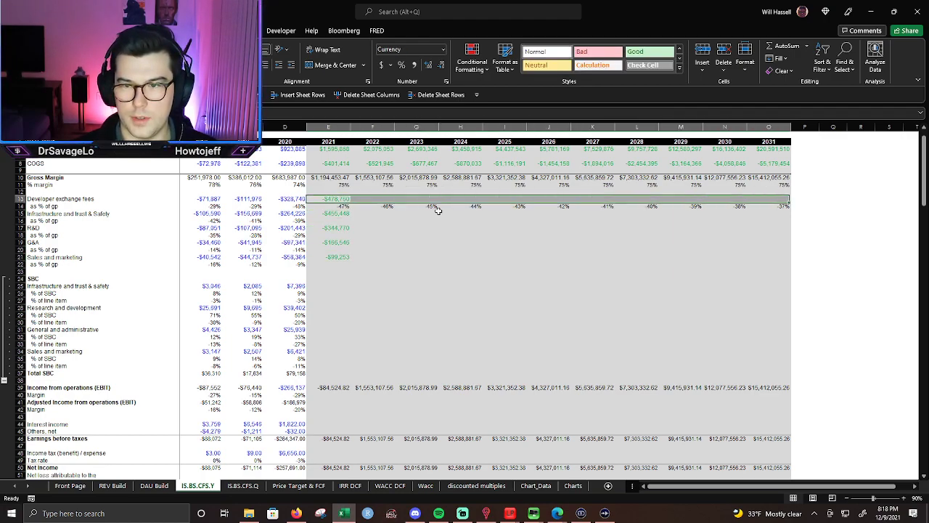
key("ctrl+r")
Inspect the 2022 and 2021 formulas for Developer exchange fees as % of gp.
key("Down")
key("Right")
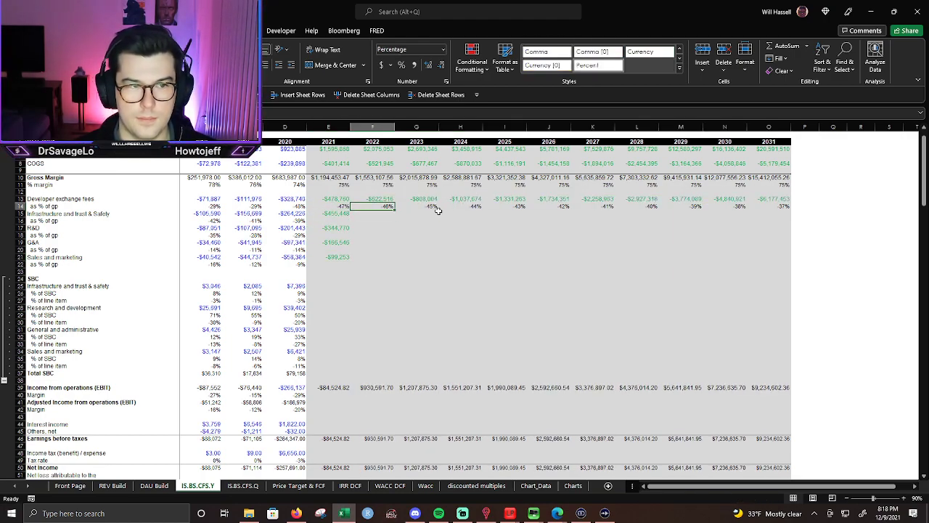
type("=E14-0.01")
key("Escape")
key("Left")
key("F2")
key("Escape")
Copy the 2020 Developer exchange fees % of gp formula into 2021.
key("Left")
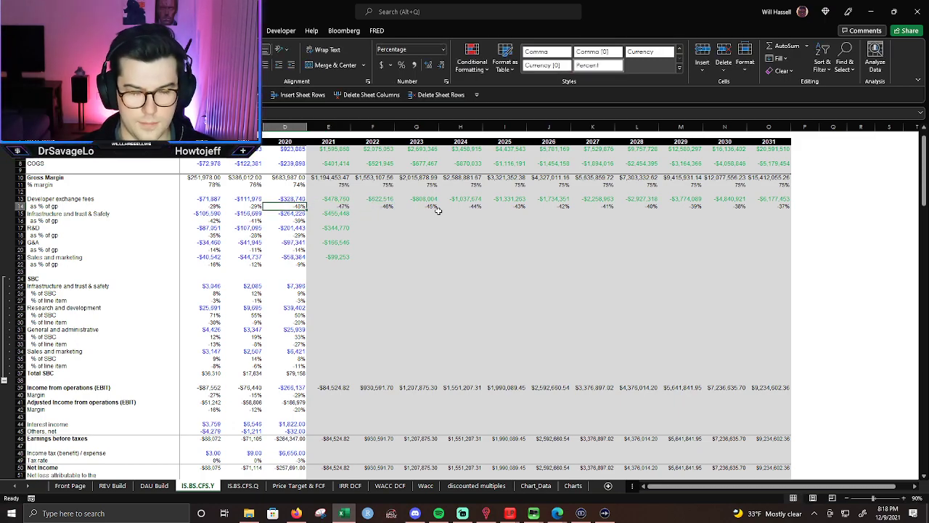
key("ctrl+c")
key("Right")
key("ctrl+v")
key("Escape")
key("Left")
Fill the 2020 % of gp formulas for Infrastructure and trust & Safety and R&D into 2021.
key("Down")
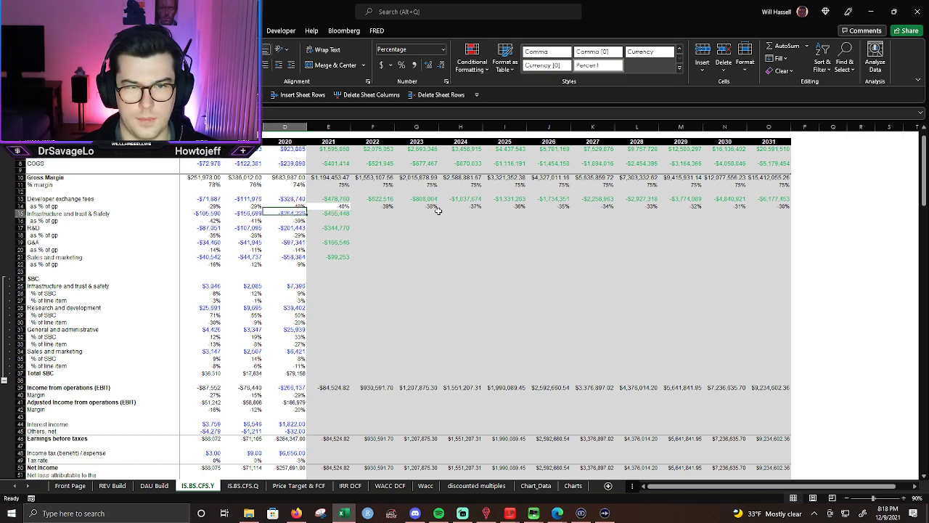
key("Down")
key("shift+Right")
key("ctrl+r")
key("Down")
key("Down")
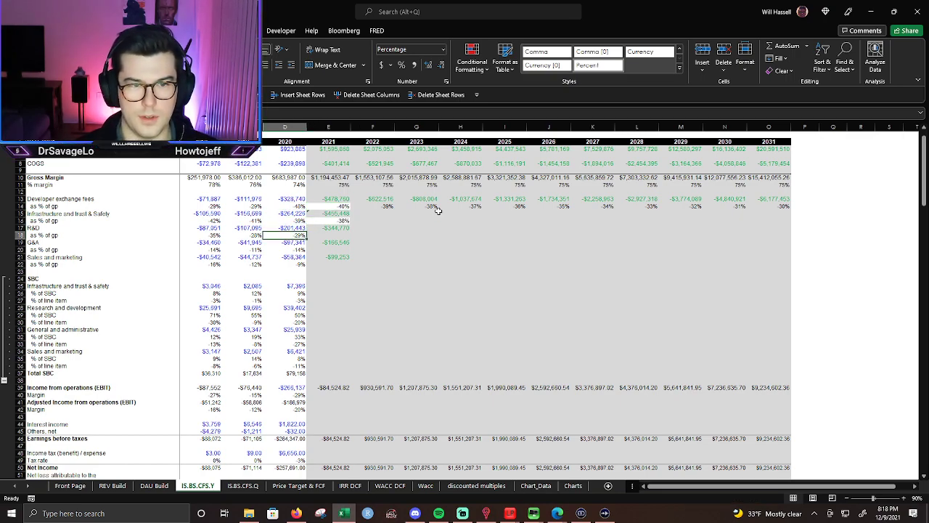
key("shift+Right")
key("ctrl+r")
Fill the 2020 % of gp formulas for G&A and Sales and marketing into 2021.
key("Down")
key("Down")
key("shift+Right")
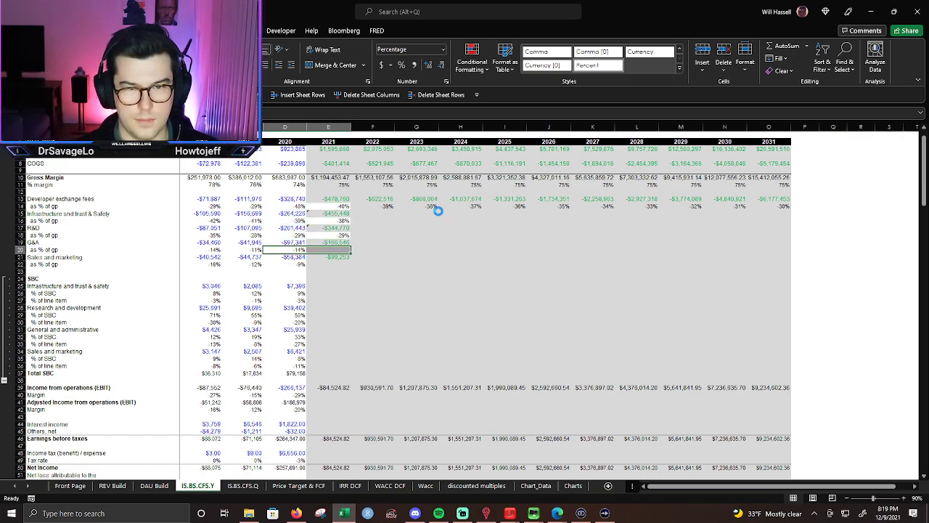
key("ctrl+r")
key("Down")
key("Down")
key("shift+Right")
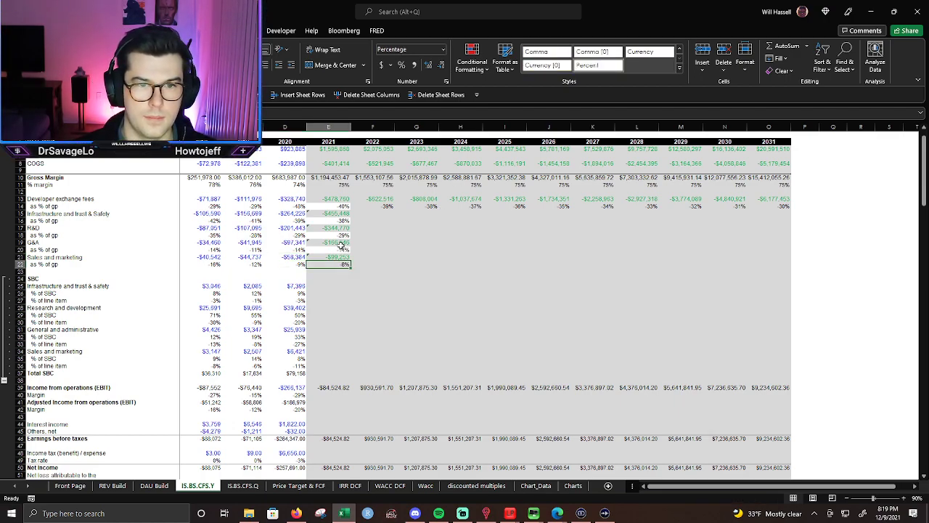
left_click(342, 248)
left_click(343, 236, "ctrl")
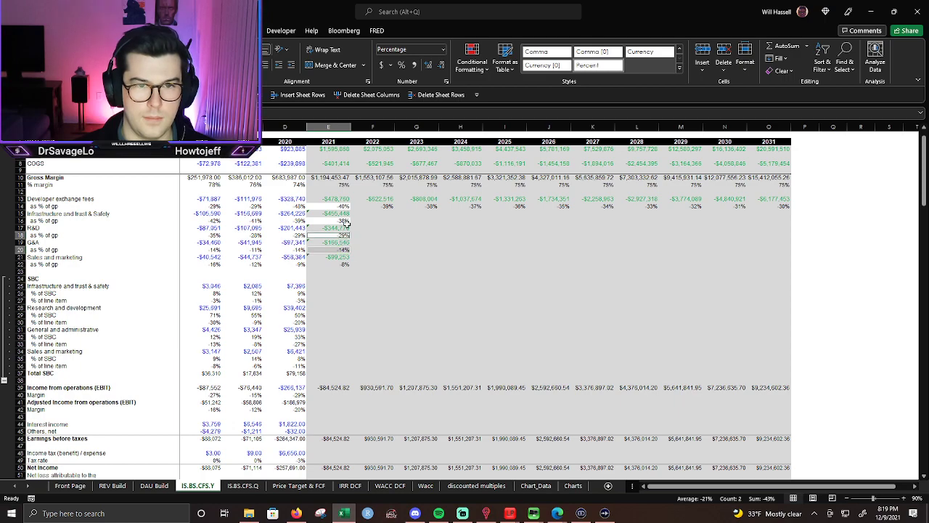
left_click(345, 221, "ctrl")
left_click(346, 207, "ctrl")
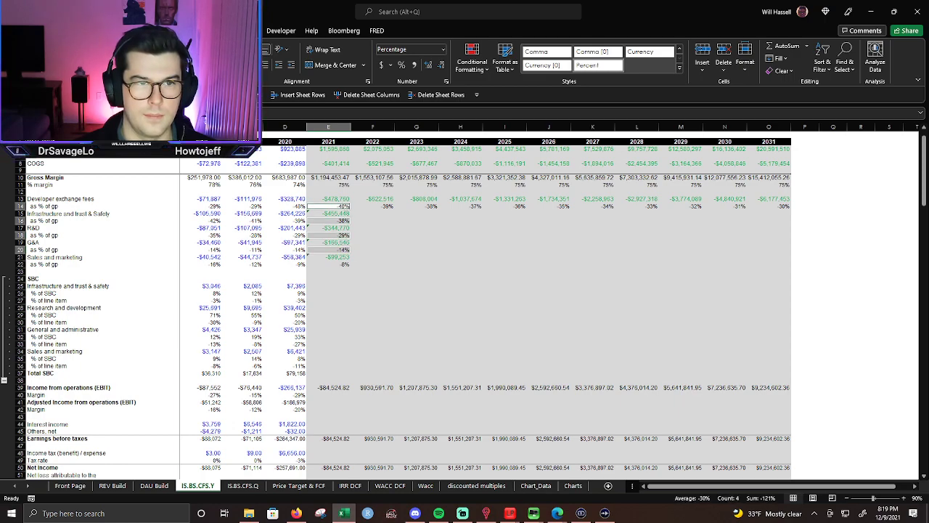
left_click(444, 235)
Fill the 2021 formulas from Developer exchange fees % of gp down to Sales and marketing % of gp across through 2031.
left_click_drag(346, 208, 349, 264)
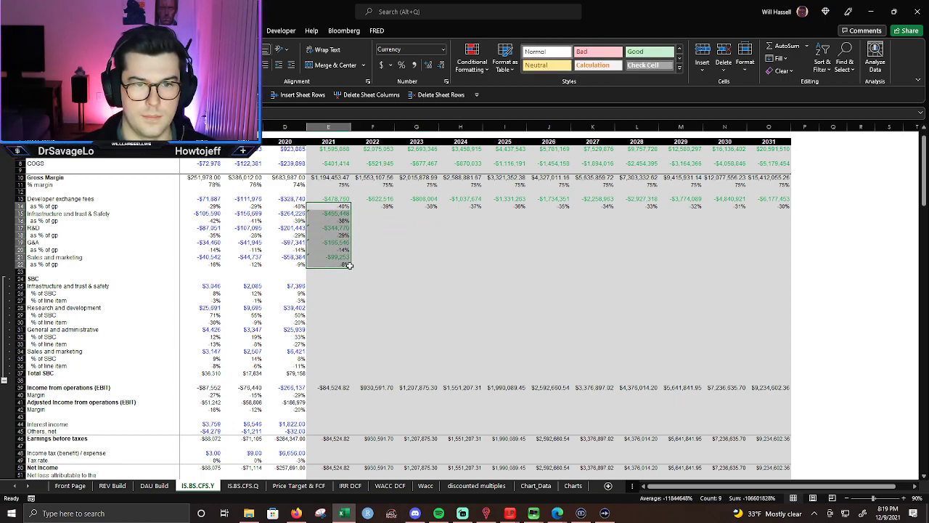
key("shift+Right")
key("shift+Right")
key("shift+Right")
key("shift+Right")
key("shift+Right")
key("shift+Right")
key("shift+Right")
key("shift+Right")
key("shift+Right")
key("shift+Right")
key("shift+Right")
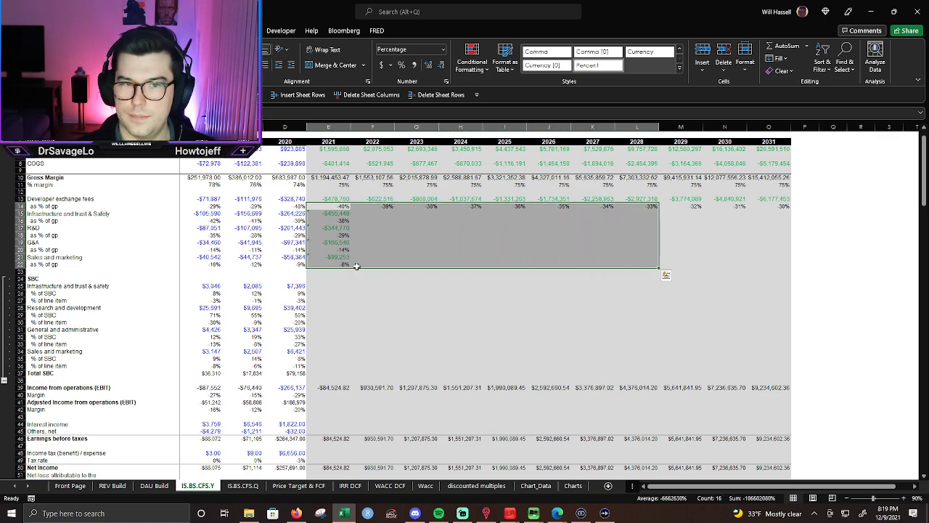
key("shift+Left")
key("ctrl+r")
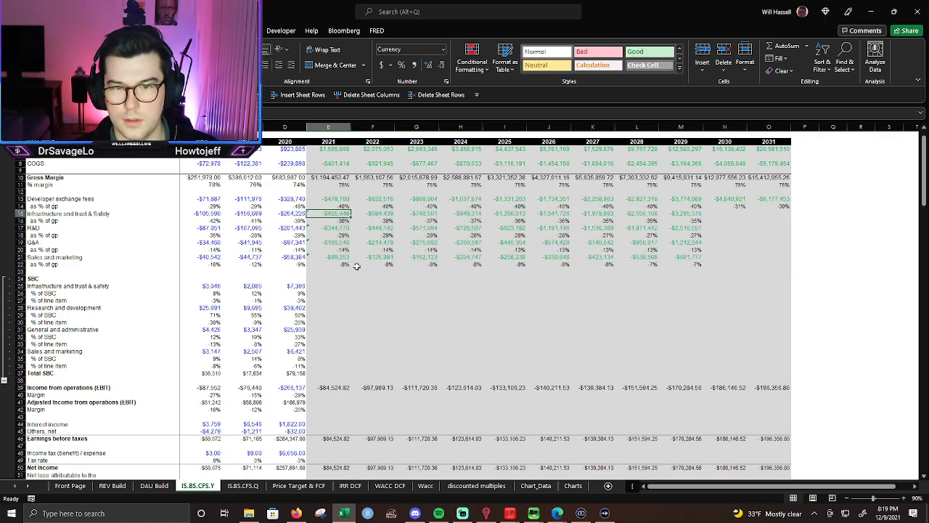
key("Down")
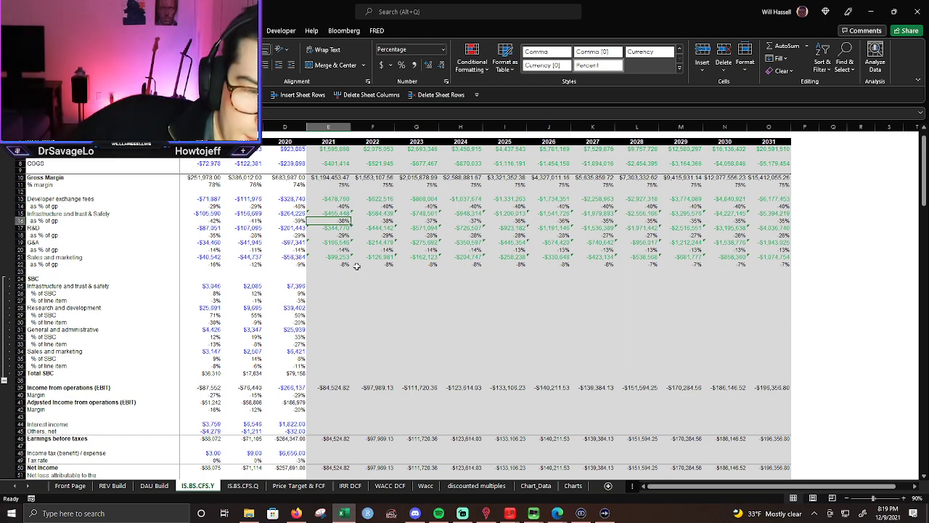
Copy the 2020 Income from operations (EBIT) Margin formula into 2021.
left_click(771, 380)
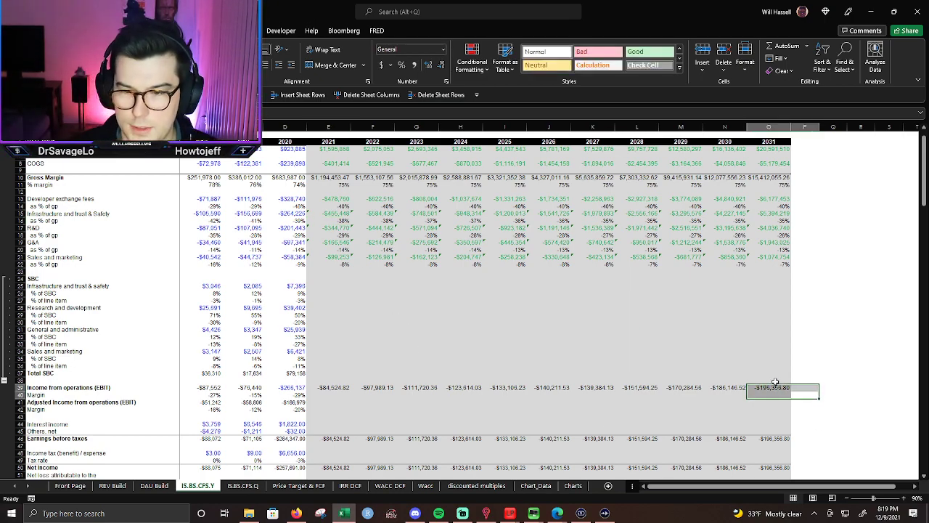
left_click(327, 398)
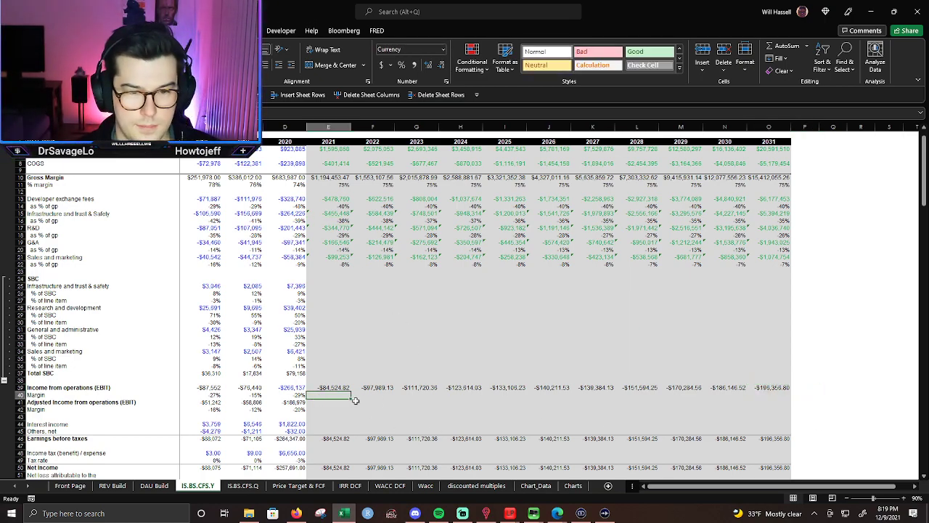
key("Left")
key("ctrl+c")
scroll(356, 400, "right", 2)
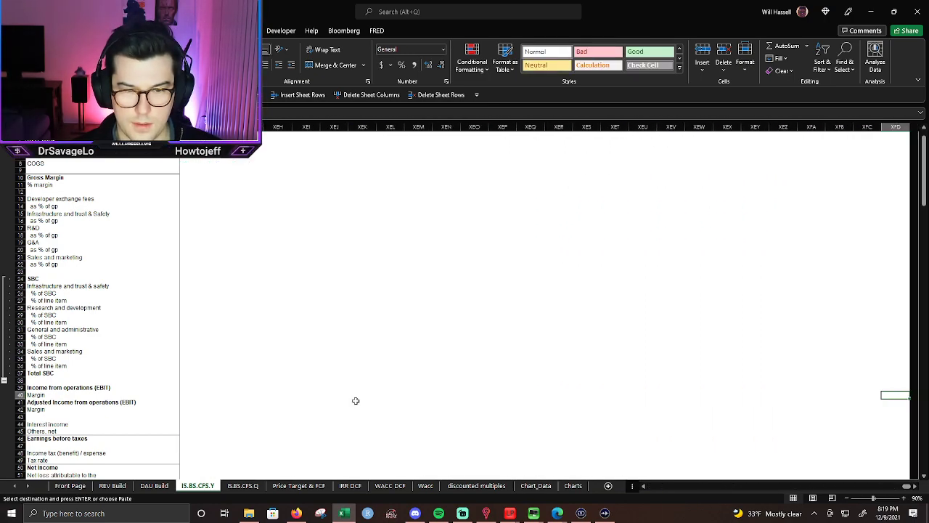
key("Right")
key("ctrl+v")
key("Escape")
key("Right")
key("Left")
Fill the 2021 EBIT Margin formula across through 2031.
key("shift+Right")
key("shift+Right")
key("shift+Right")
key("shift+Right")
key("shift+Right")
key("shift+Right")
key("shift+Right")
key("shift+Right")
key("shift+Right")
key("shift+Right")
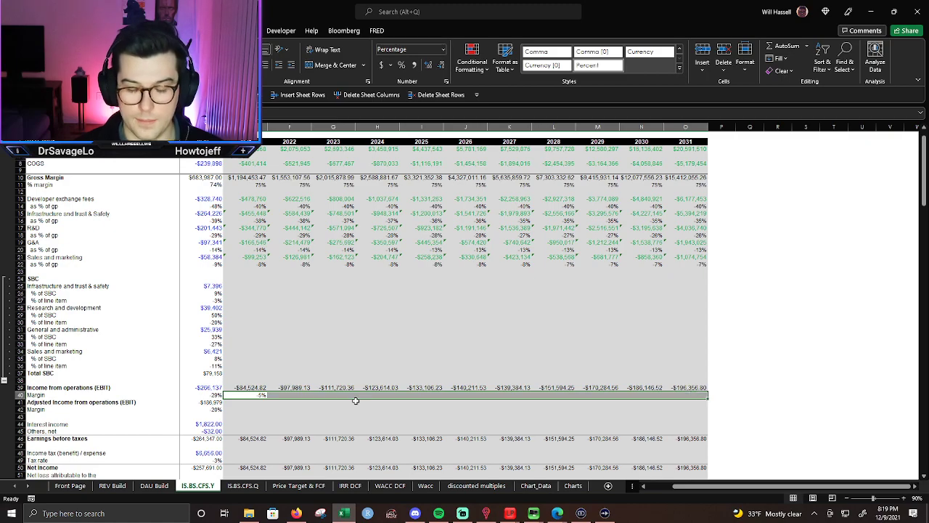
key("ctrl+r")
key("Right")
key("Left")
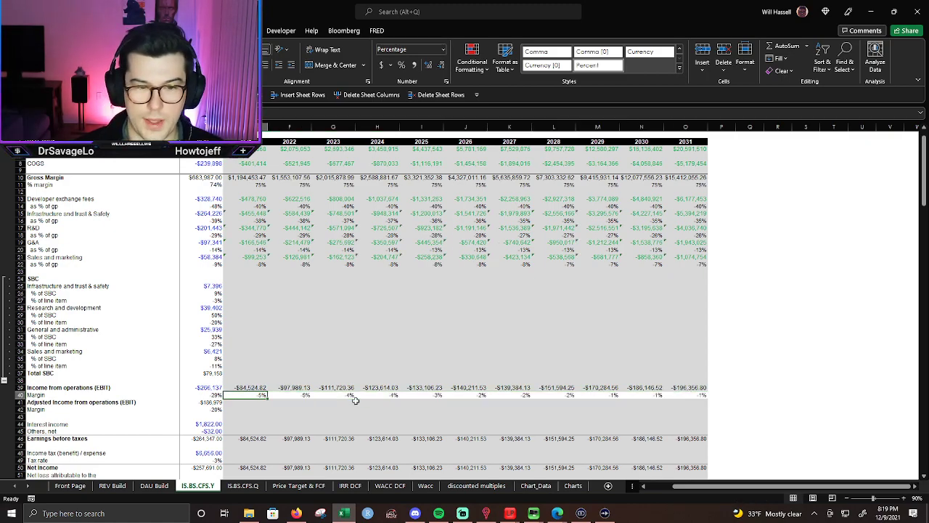
Match the fill colour of the 2021 to 2031 EBIT Margin cells to the grey forecast area.
key("ctrl+shift+Right")
key("ctrl+r")
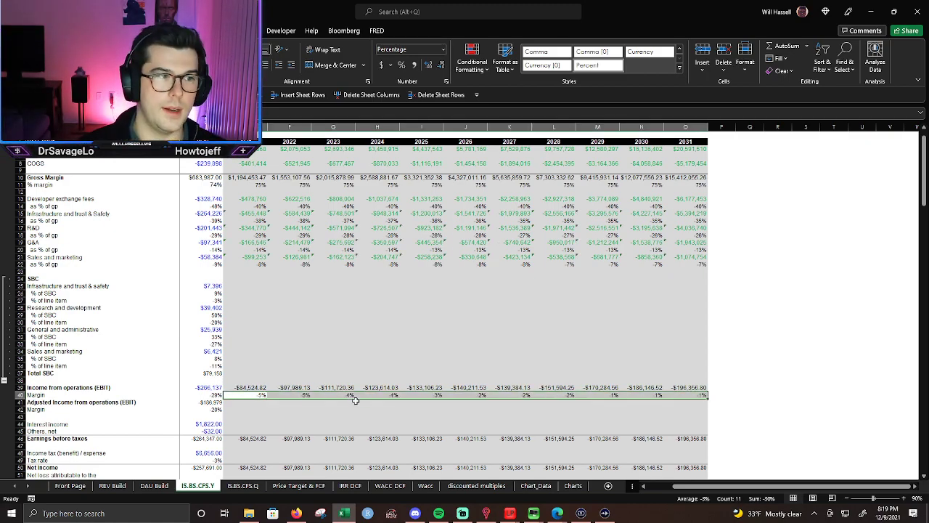
key("alt+h")
key("h")
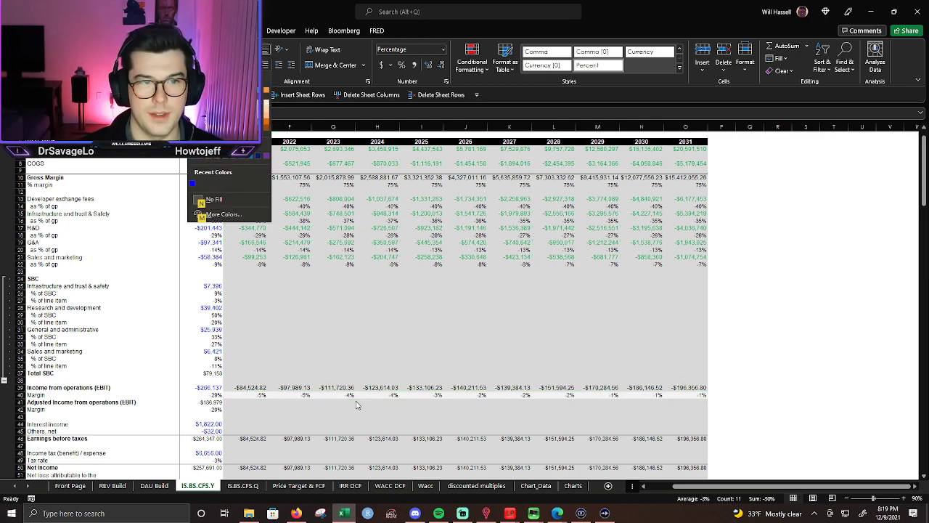
key("n")
Compare the historical and forecast EBIT margins and inspect the 2021 Income from operations (EBIT) formula.
key("Left")
key("Left")
key("Left")
key("Left")
key("Right")
key("Right")
key("Right")
key("Right")
key("Right")
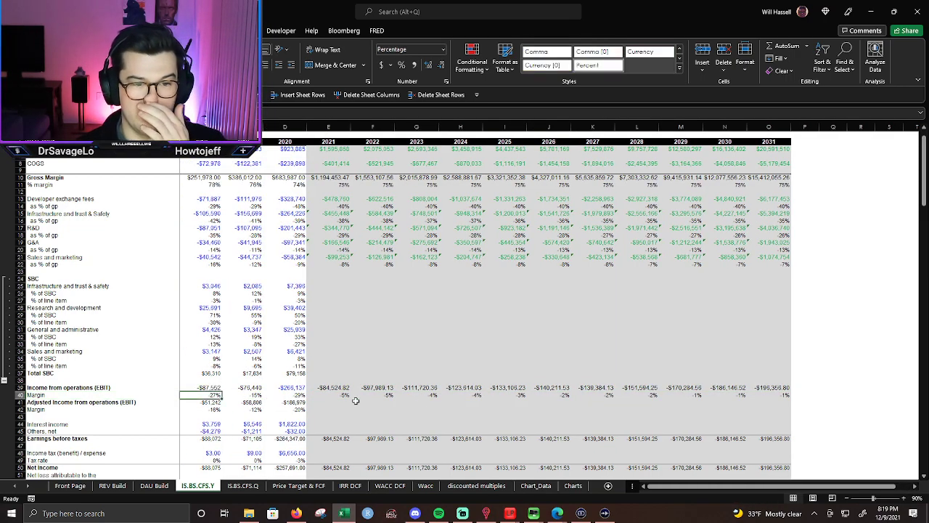
key("Left")
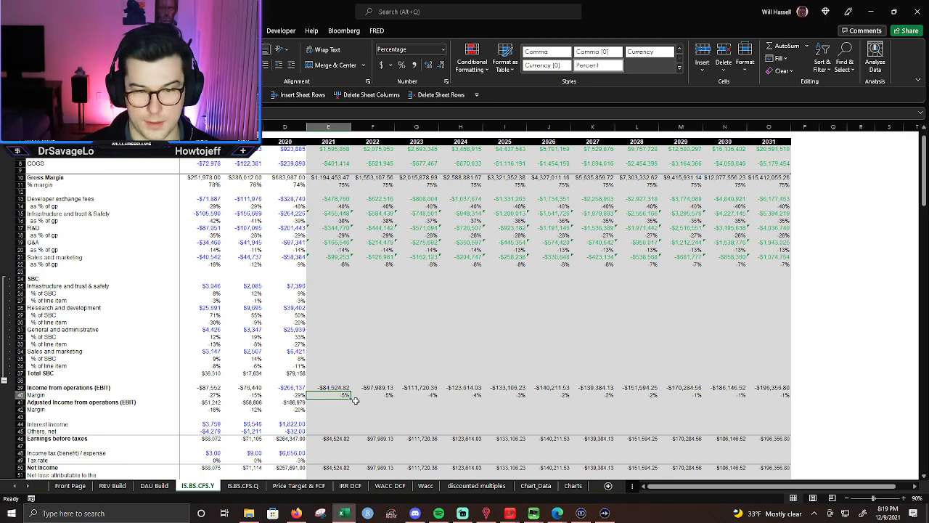
key("Up")
key("F2")
key("Escape")
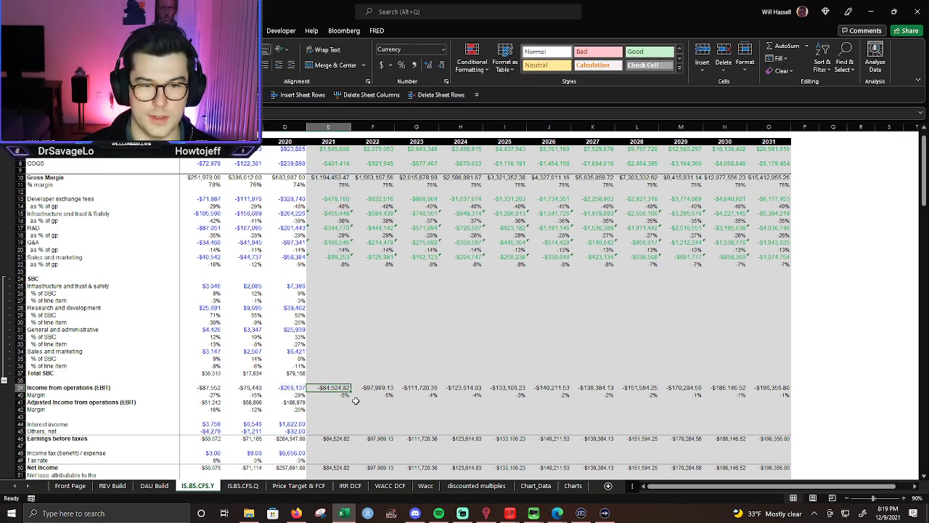
Add the 2021 G&A and Sales and marketing costs to the 2021 Income from operations (EBIT) formula.
key("F2")
type("+")
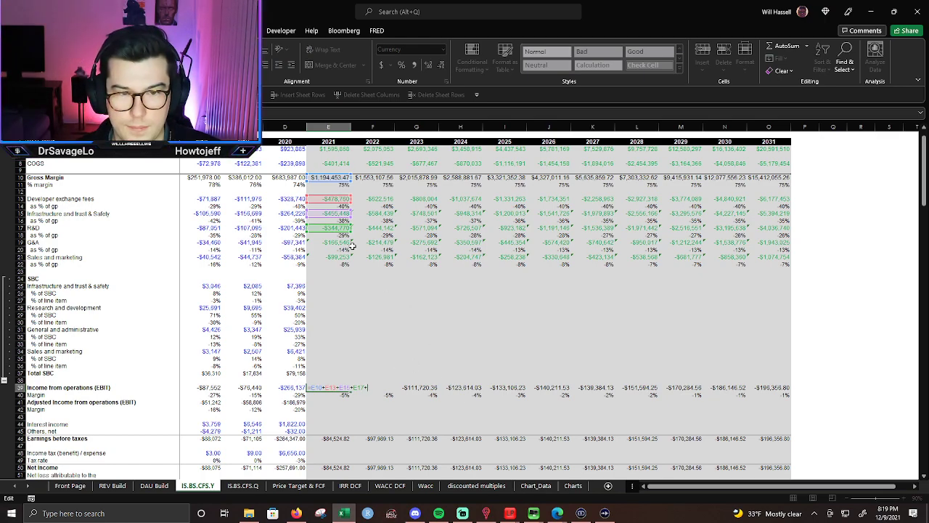
left_click(349, 244)
type("+")
left_click(346, 257)
key("Return")
key("Up")
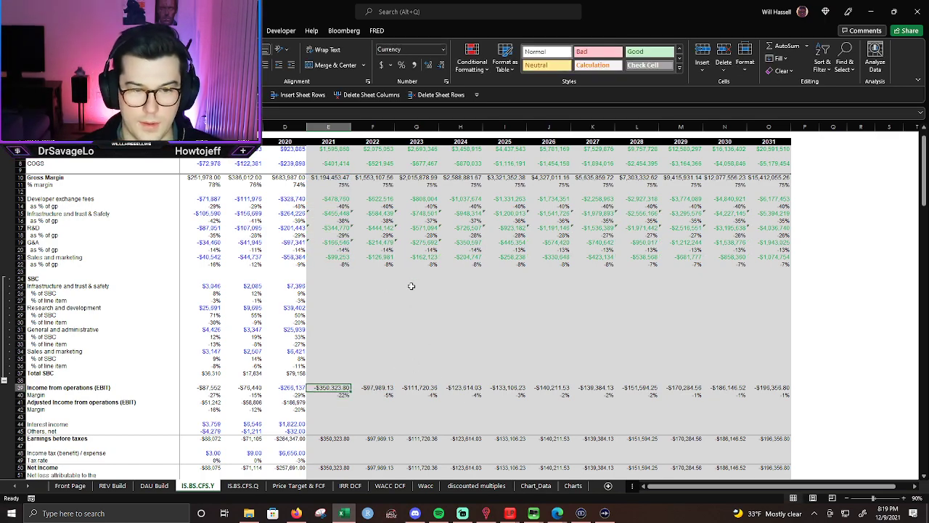
Fill the 2021 Income from operations (EBIT) formula across through 2031.
key("ctrl+shift+Right")
key("ctrl+r")
key("Down")
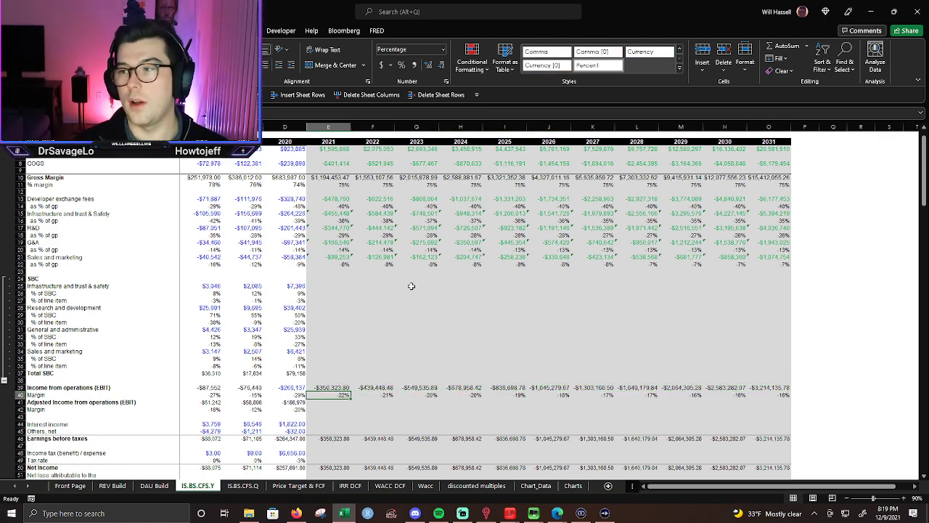
Examine how the EBIT margin develops from the historical years through the 2031 forecast.
key("Left")
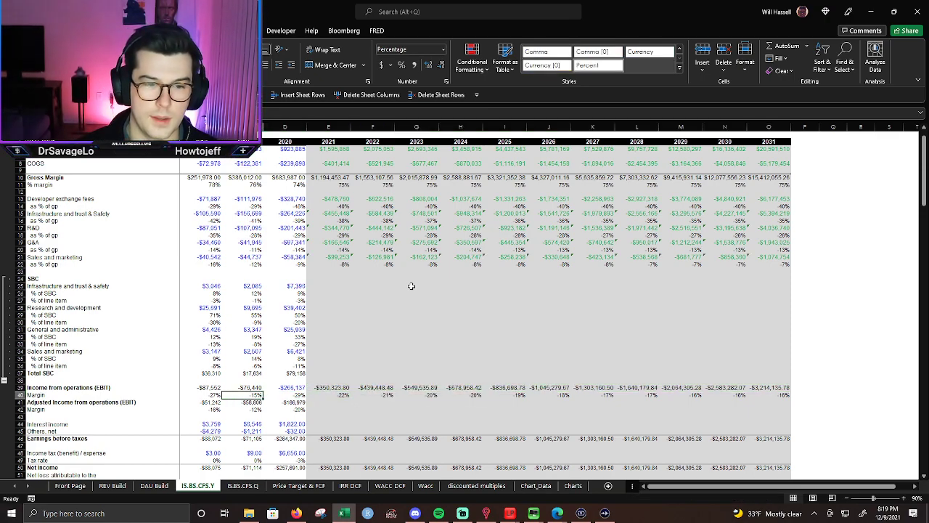
key("Up")
key("Down")
key("Right")
key("ctrl+Right")
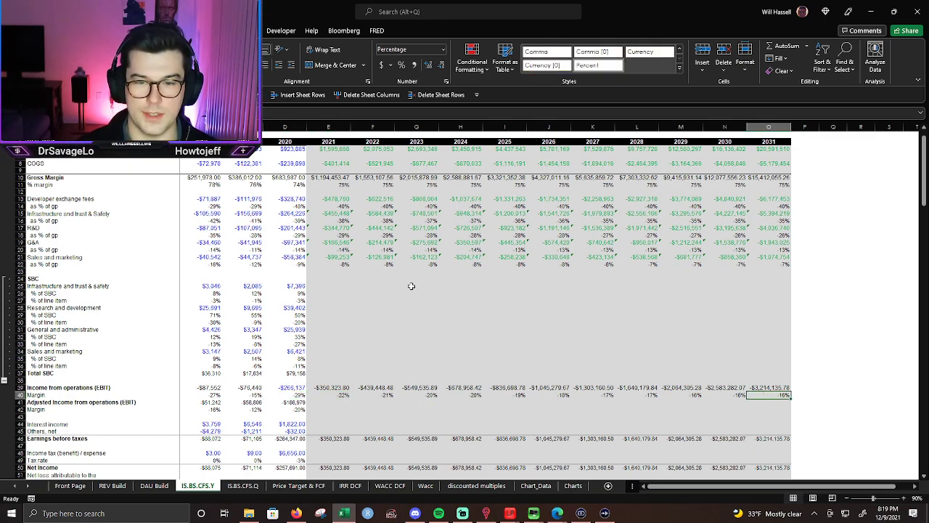
key("Left")
key("ctrl+Left")
key("Right")
key("Right")
key("Right")
key("Right")
key("ctrl+Right")
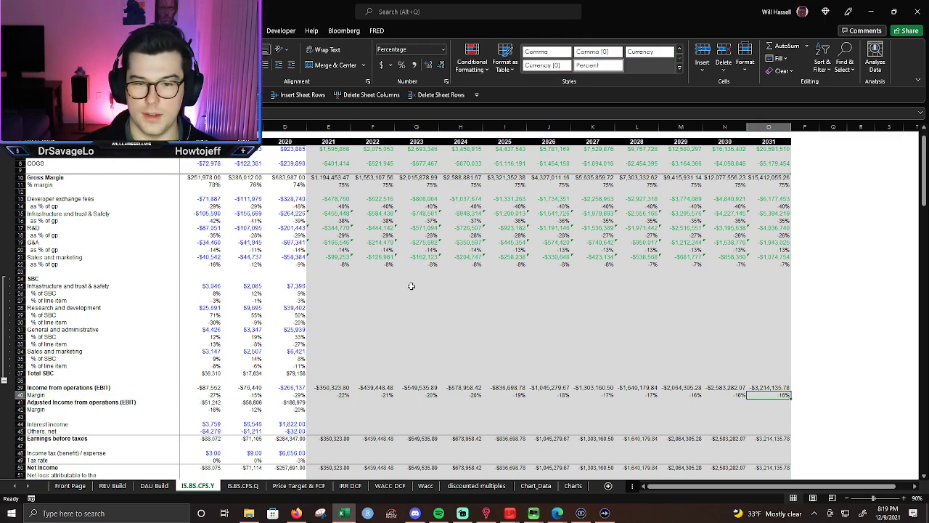
key("Left")
key("Left")
key("Left")
key("Left")
key("Left")
key("Left")
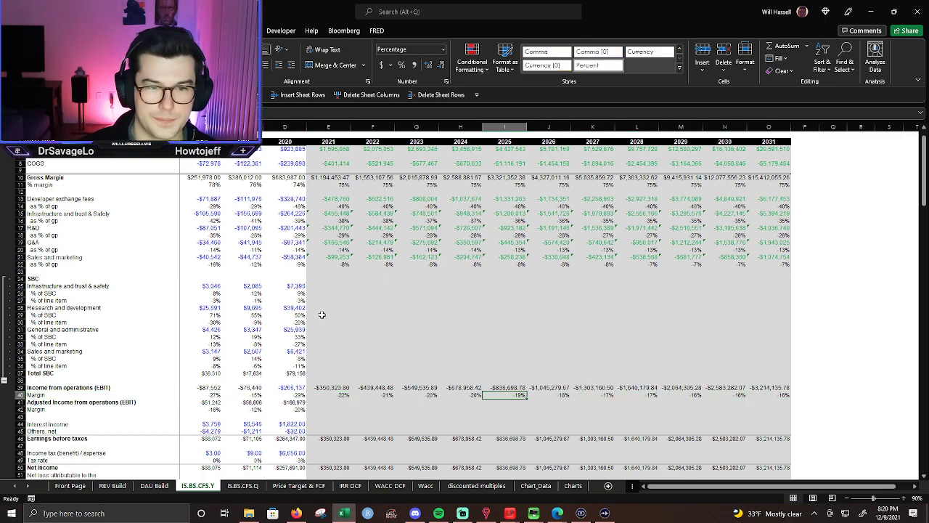
Show the 2021 to 2031 EBIT Margin percentages with one decimal place.
left_click(392, 299)
left_click_drag(324, 396, 756, 397)
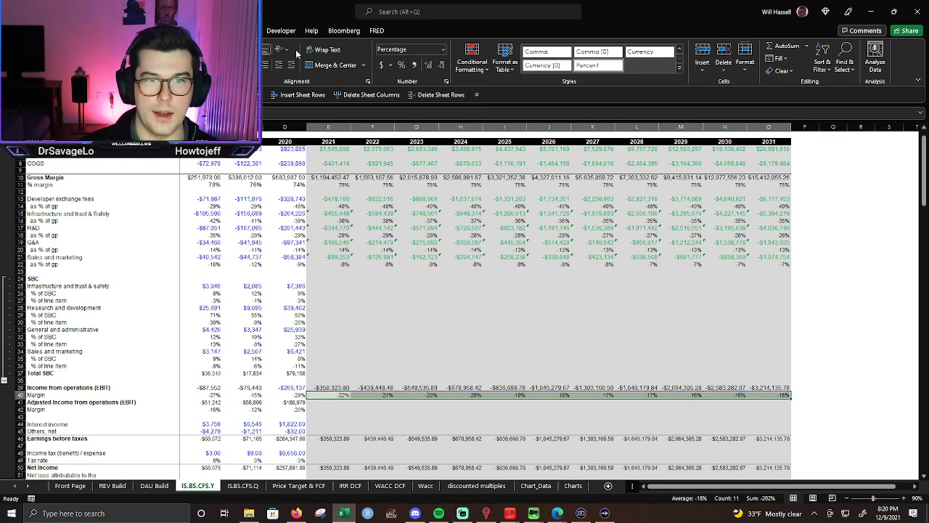
left_click(433, 64)
left_click(410, 312)
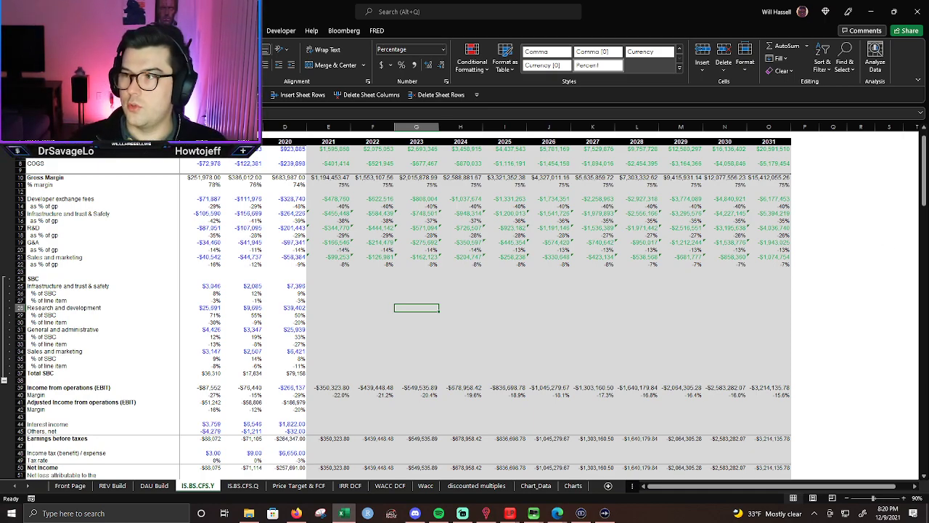
Inspect the 2020 % of SBC and % of line item formulas for Infrastructure and trust & safety.
key("alt+Tab")
key("alt+Tab")
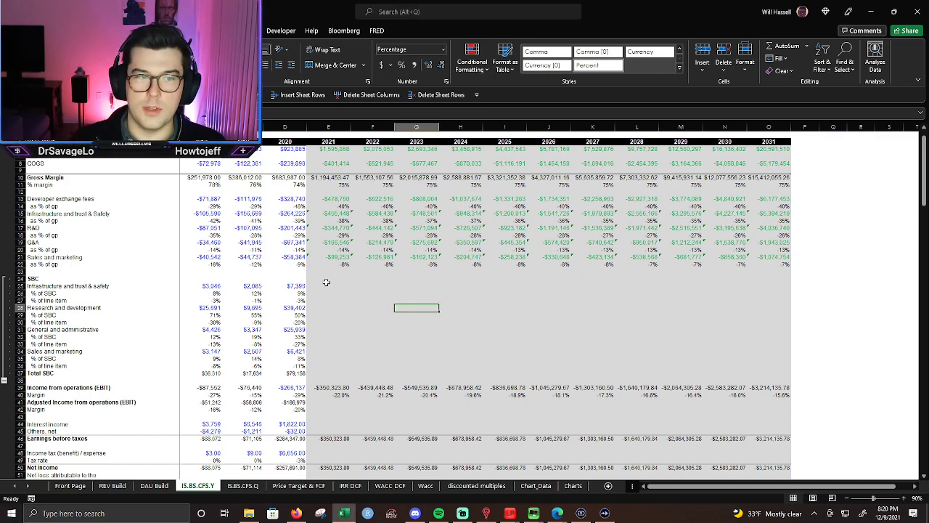
left_click(341, 292)
key("Left")
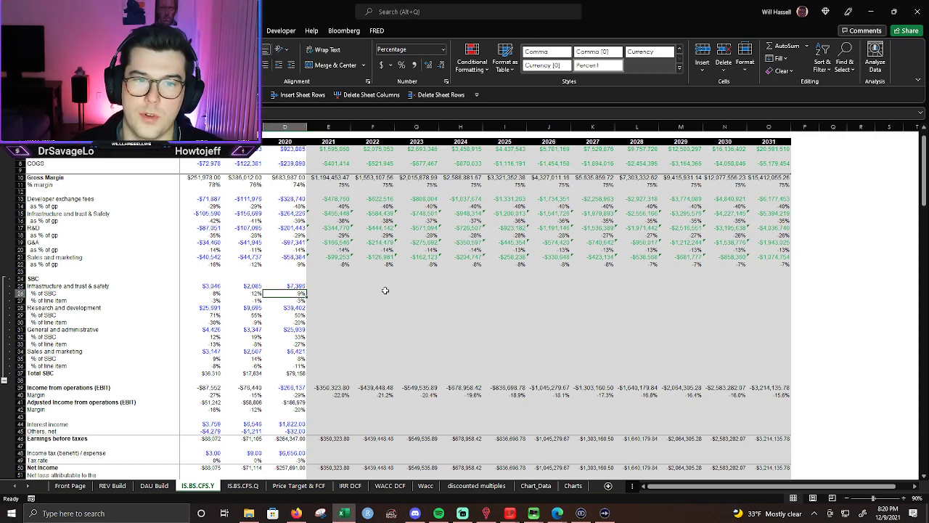
key("Right")
key("Left")
key("F2")
key("Escape")
key("Down")
key("F2")
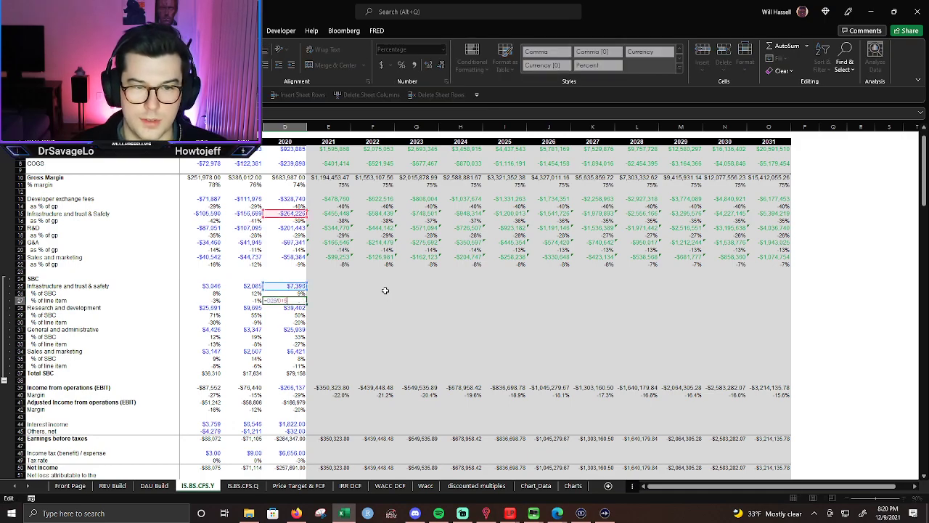
key("Escape")
Set the 2021 Infrastructure and trust & safety SBC % of line item to the AVERAGE of the three historical years' percentages.
key("Left")
key("Left")
key("Left")
key("Right")
key("Right")
key("Right")
key("Right")
type("=")
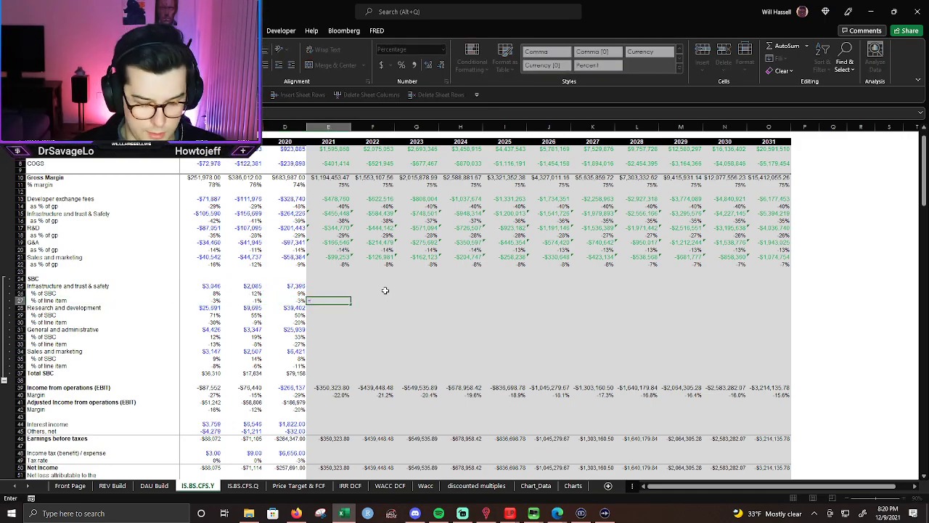
type("aver")
key("Tab")
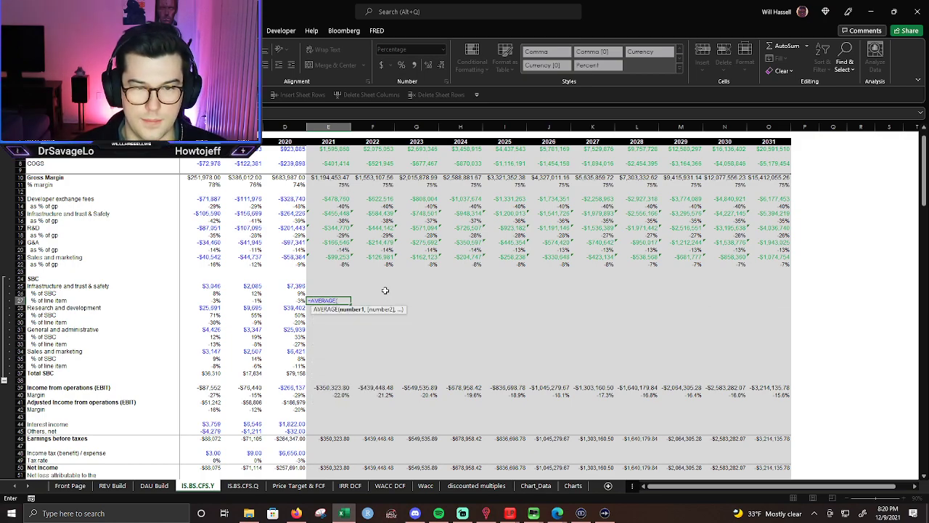
key("Left")
key("Left")
key("Left")
key("shift+Right")
key("shift+Right")
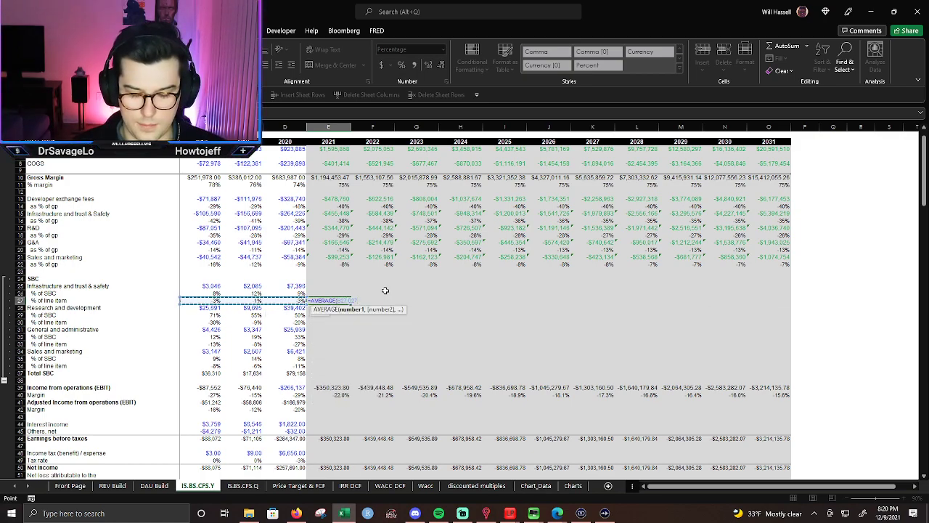
key("Return")
key("Right")
key("Left")
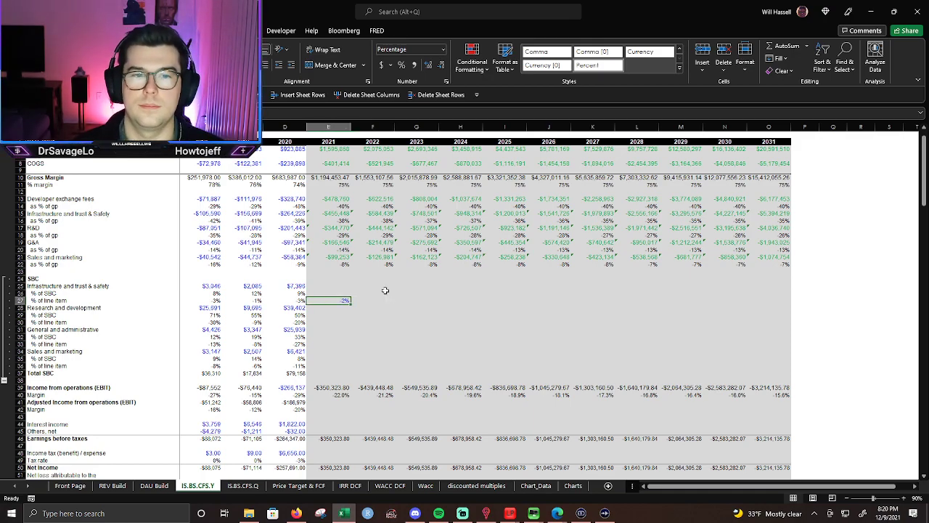
key("alt")
key("alt")
type("hfc")
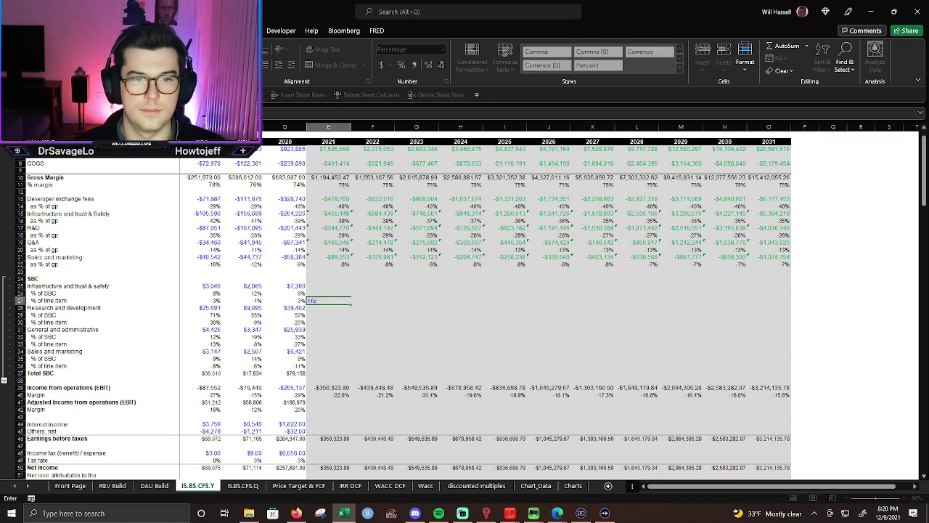
key("Escape")
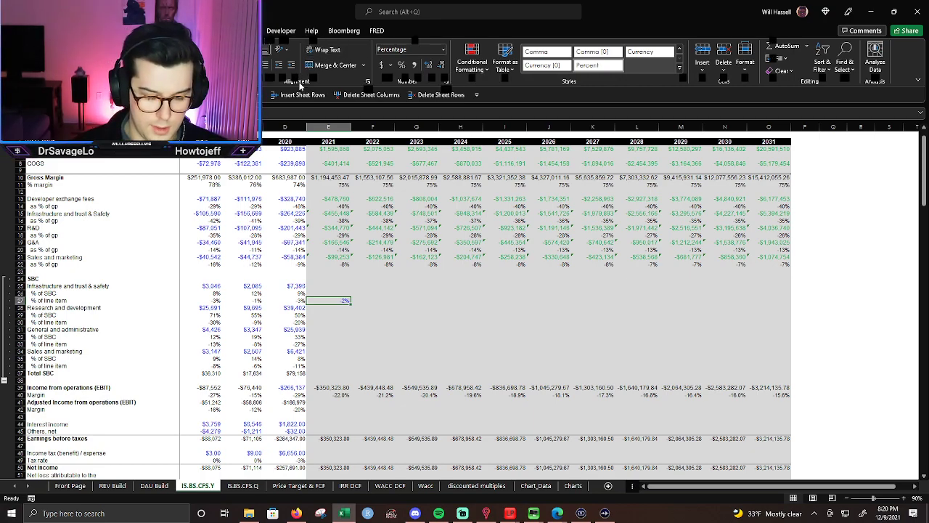
Change the font colour of the 2021 Infrastructure and trust & safety SBC % of line item to black.
key("f")
key("c")
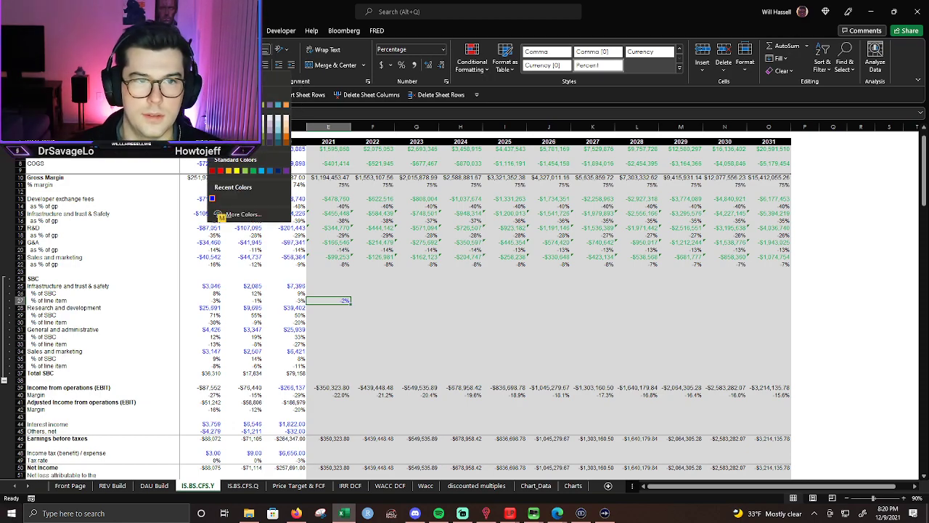
left_click(247, 79)
Fill the 2021 Infrastructure and trust & safety SBC % of line item formula across to 2031.
key("shift+Right")
key("shift+Right")
key("shift+Right")
key("shift+Right")
key("shift+Right")
key("shift+Right")
key("shift+Right")
key("shift+Right")
key("shift+Right")
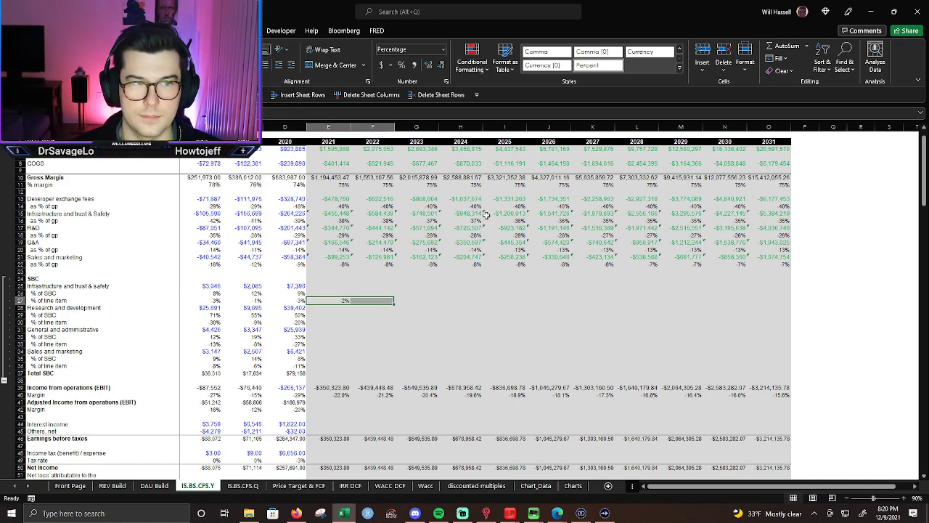
key("shift+Right")
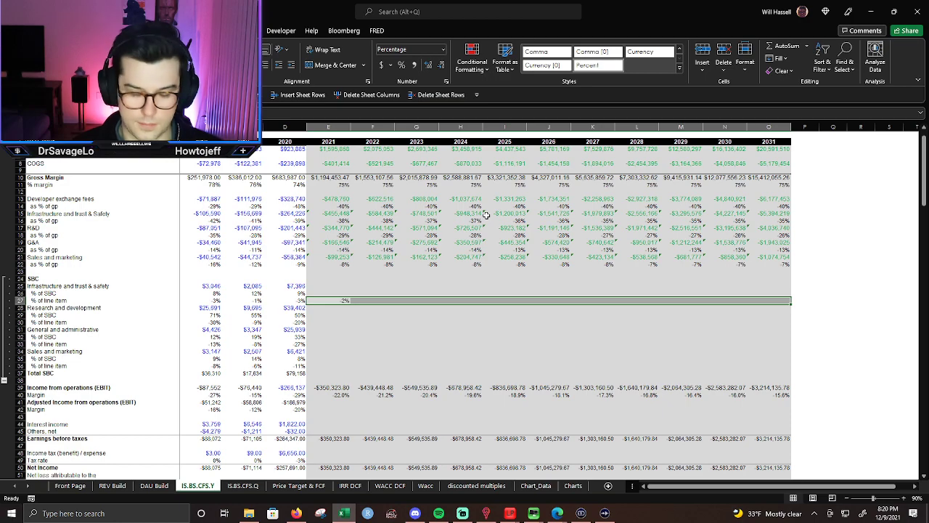
key("ctrl+r")
Copy the 2021 to 2031 Infrastructure SBC % of line item formulas to the General and administrative and Sales and marketing % of line item rows.
key("ctrl+c")
key("Down")
key("Down")
key("Down")
key("Down")
key("Down")
key("Down")
key("ctrl+v")
key("Down")
key("Down")
key("Down")
key("ctrl+v")
key("Escape")
Copy the 2021 to 2031 General and administrative SBC % of line item formulas to the Research and development % of line item row.
key("Up")
key("Up")
key("Up")
key("ctrl+shift+Right")
key("ctrl+shift+Right")
key("ctrl+c")
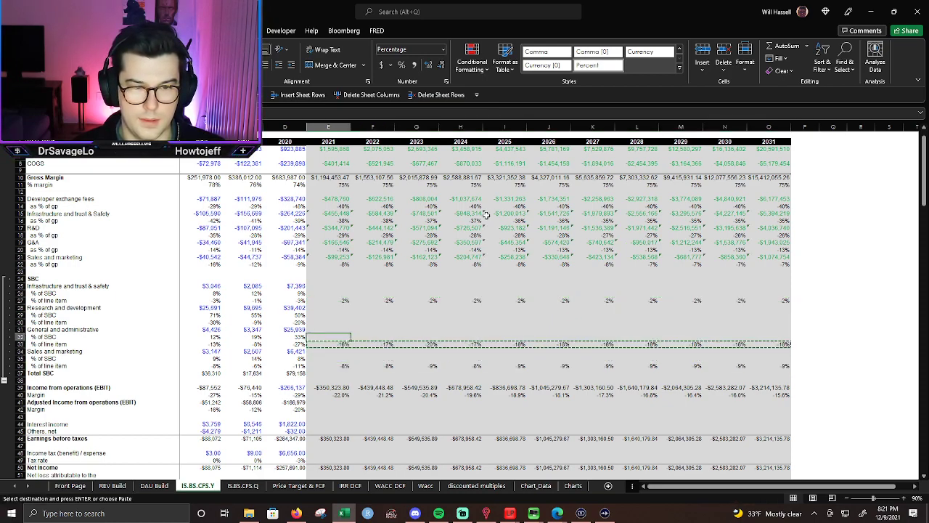
key("Up")
key("Up")
key("Up")
key("ctrl+v")
key("Escape")
Inspect the copied 2021 SBC % of line item formulas.
key("Down")
key("Down")
key("Down")
key("F2")
key("Tab")
key("Left")
key("Up")
key("Down")
key("Right")
key("Up")
key("Up")
key("Down")
key("Down")
key("Left")
key("Up")
key("Up")
key("Up")
key("Up")
key("Up")
key("Up")
key("Up")
key("Up")
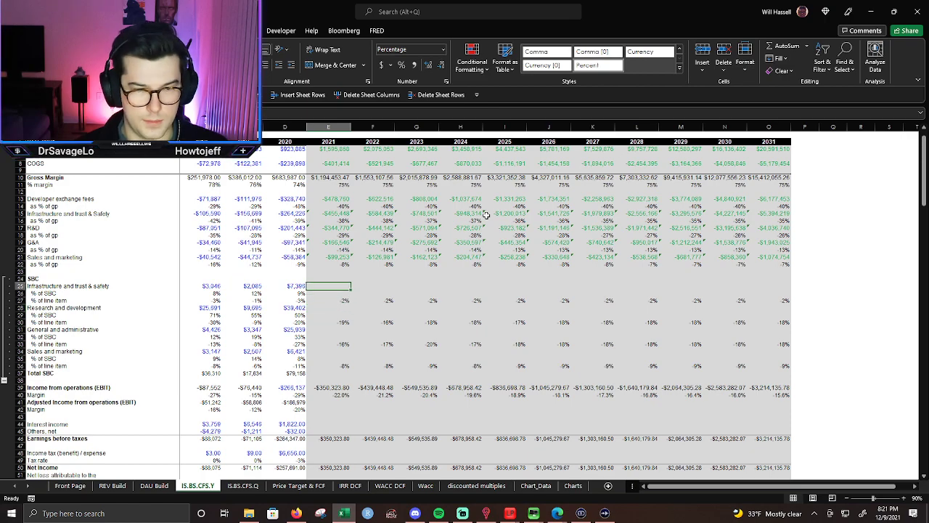
type("=")
key("Left")
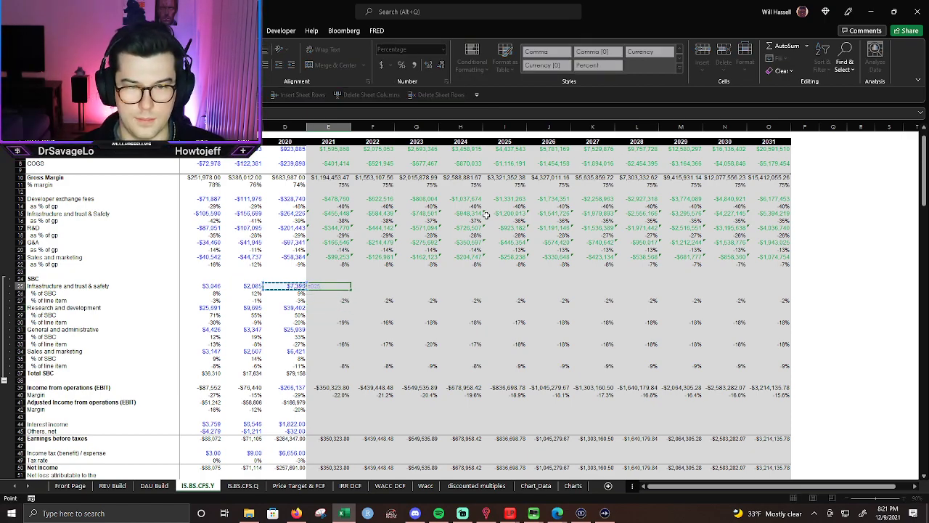
key("Escape")
Set the 2021 Infrastructure and trust & safety SBC to its % of line item multiplied by the 2021 Infrastructure and trust & safety cost.
type("=")
left_click(330, 300)
type("*")
left_click(329, 200)
key("Return")
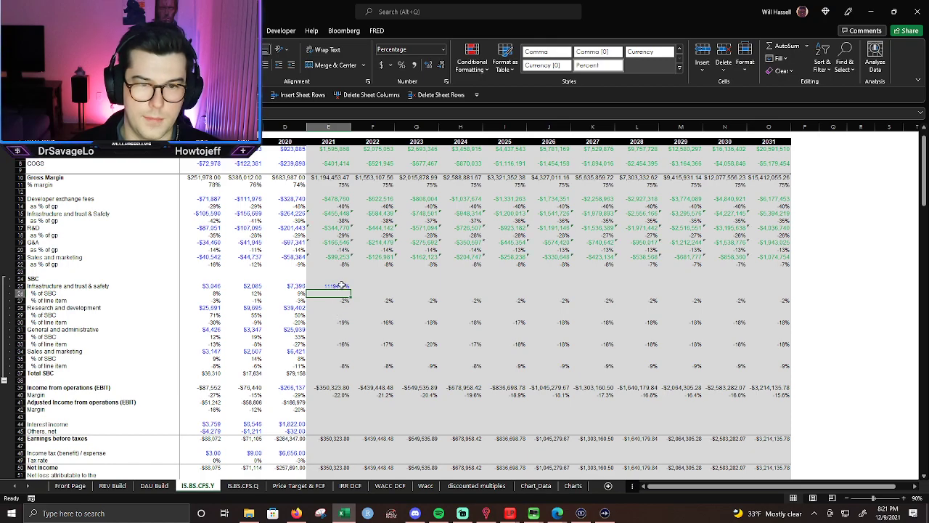
key("Up")
key("F2")
left_click_drag(338, 202, 342, 219)
key("Return")
key("ctrl+Return")
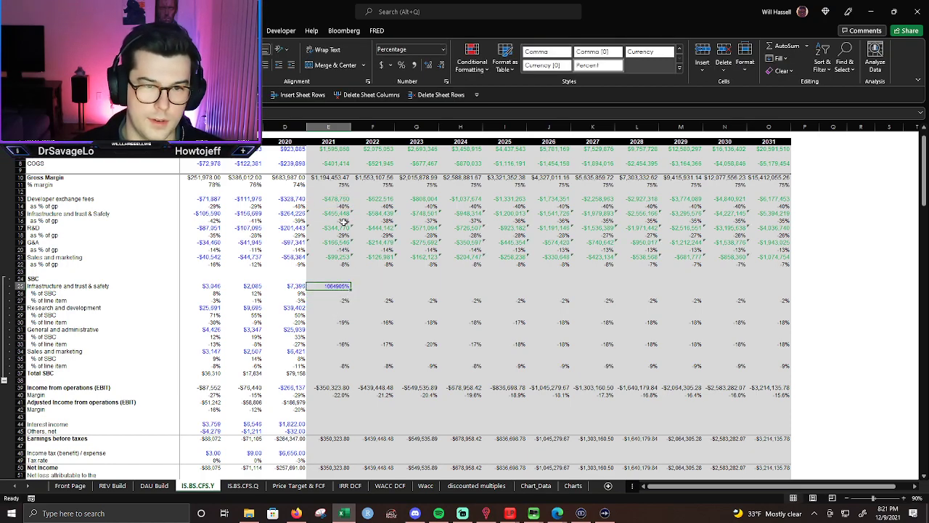
Apply the 2021 EBIT cell's currency format and black font to the 2021 Infrastructure and trust & safety SBC.
left_click(342, 389)
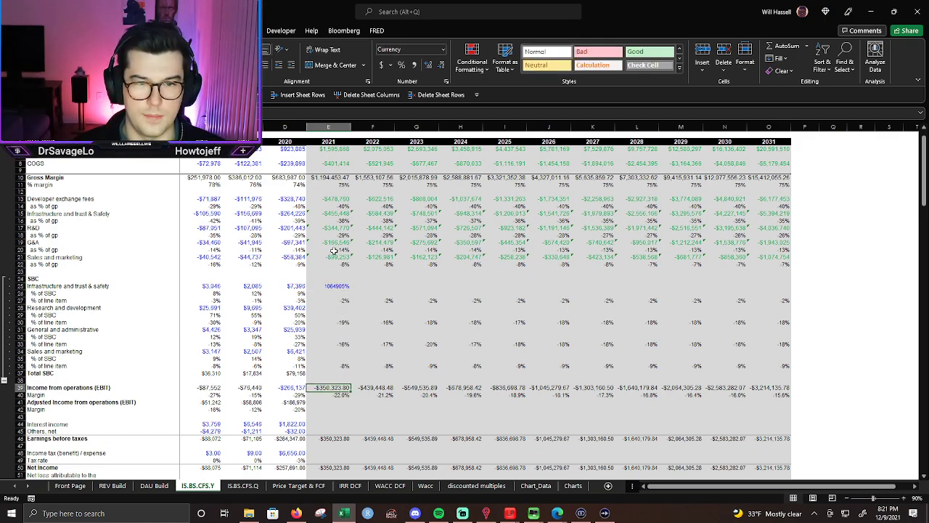
left_click(340, 286)
key("ctrl+shift+4")
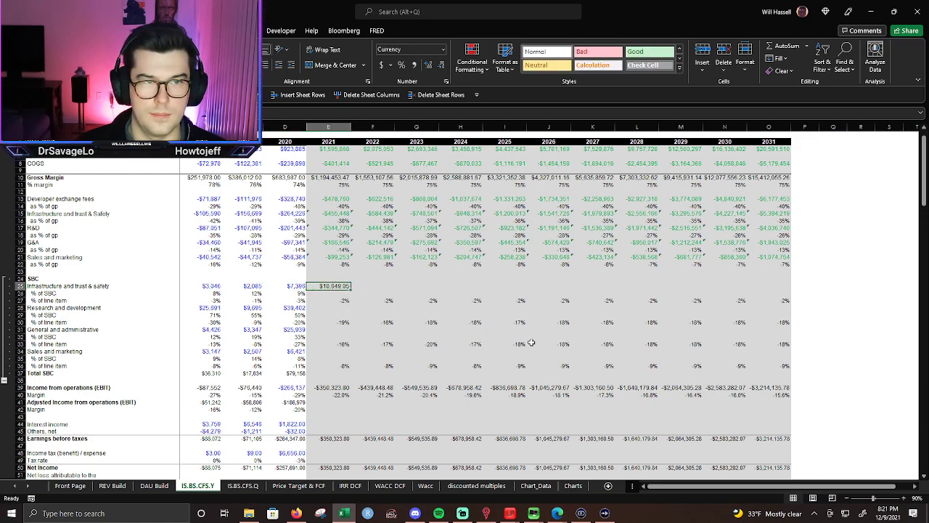
Set the 2021 Research and development SBC to the 2021 R&D cost multiplied by its % of line item.
left_click(343, 308)
type("=")
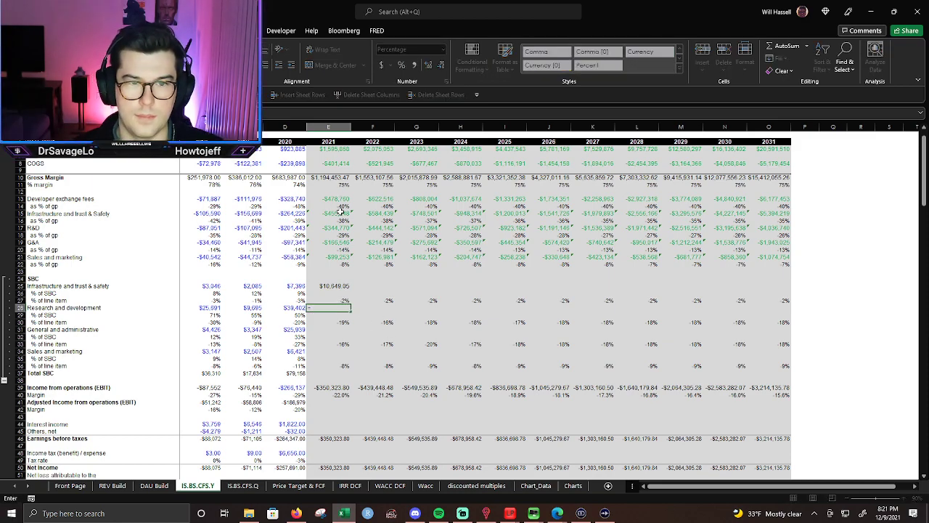
left_click(335, 230)
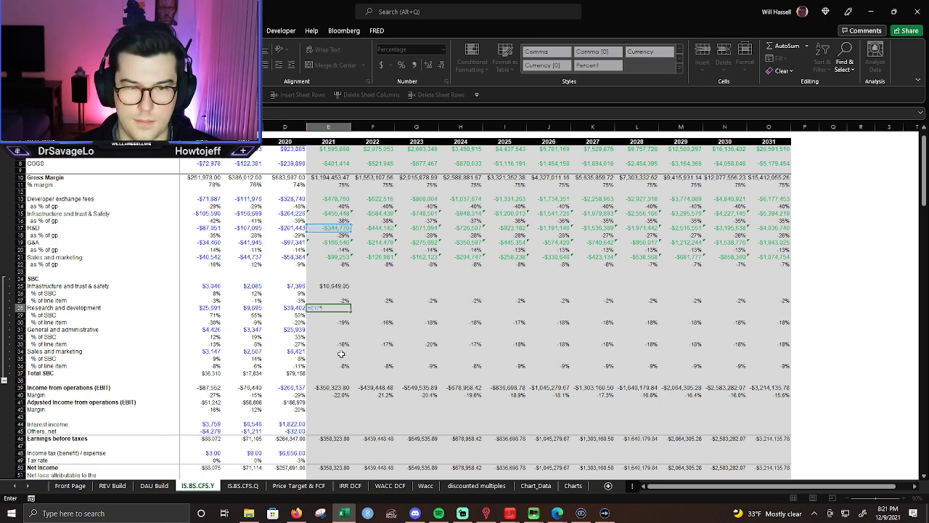
left_click(340, 323)
key("Return")
Set the 2021 General and administrative SBC to the 2021 G&A cost multiplied by its % of line item.
left_click(338, 331)
type("=")
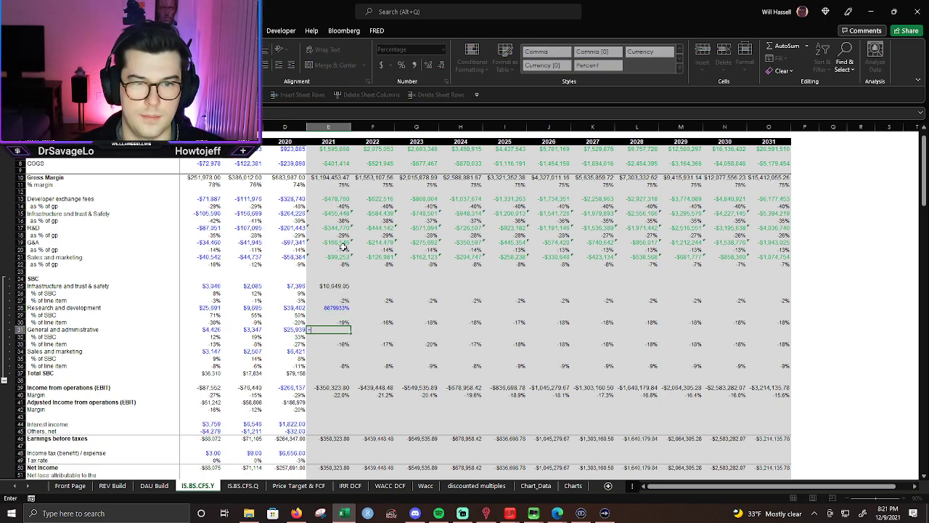
left_click(342, 242)
type("*")
left_click(344, 343)
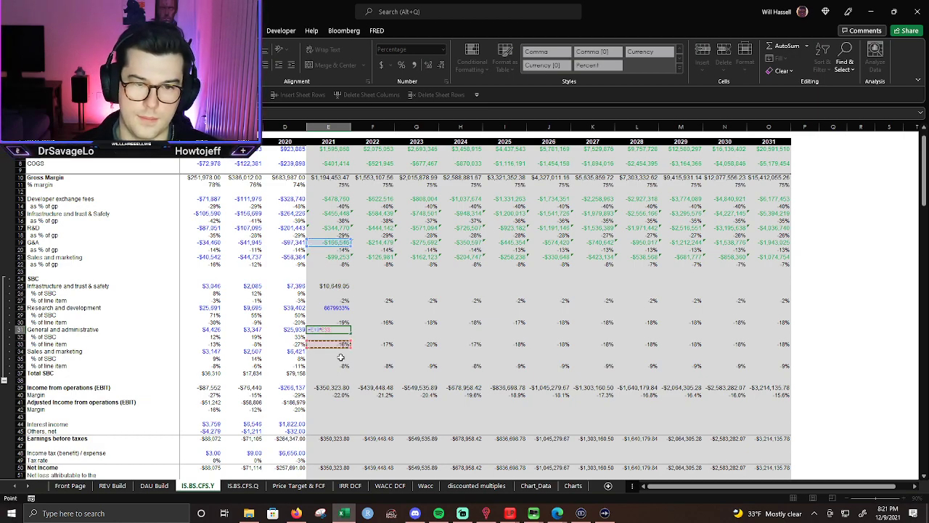
key("Return")
Set the 2021 Sales and marketing SBC to the 2021 Sales and marketing cost multiplied by its % of line item.
left_click(339, 350)
type("=")
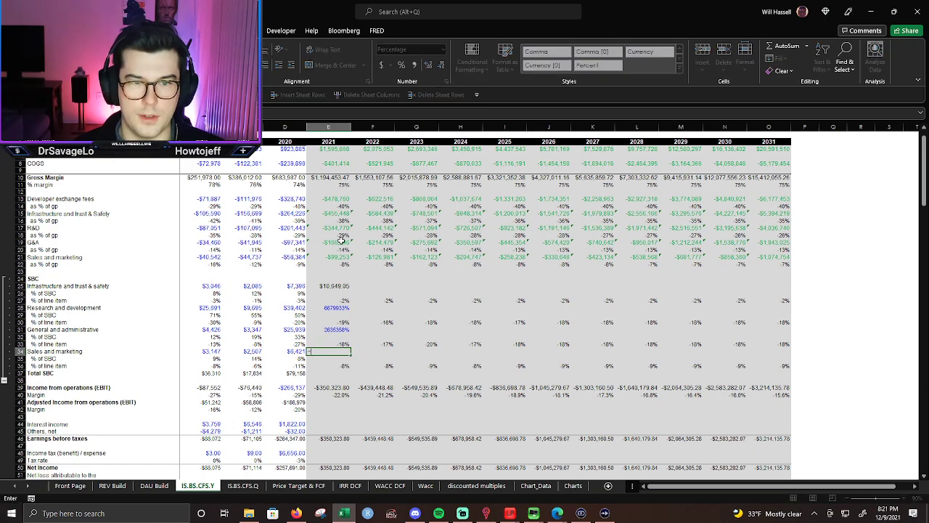
left_click(338, 257)
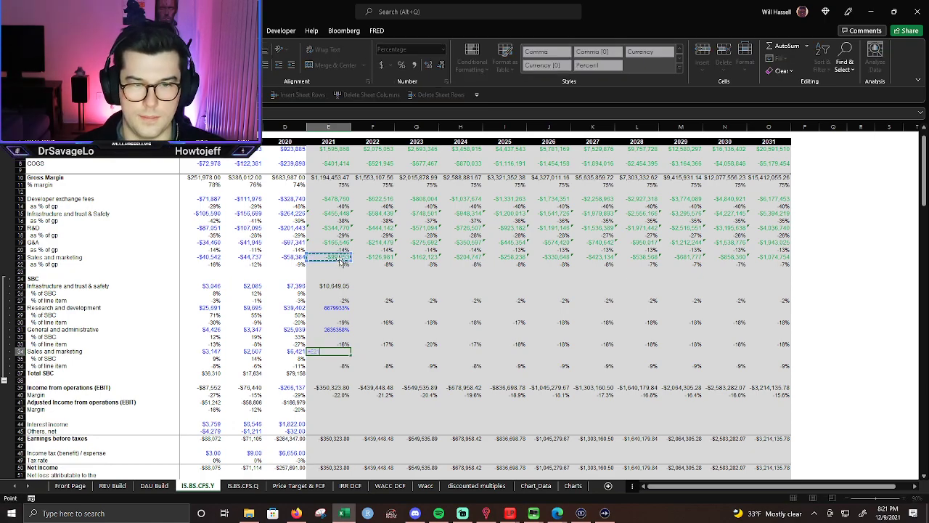
type("*")
left_click(341, 366)
key("Return")
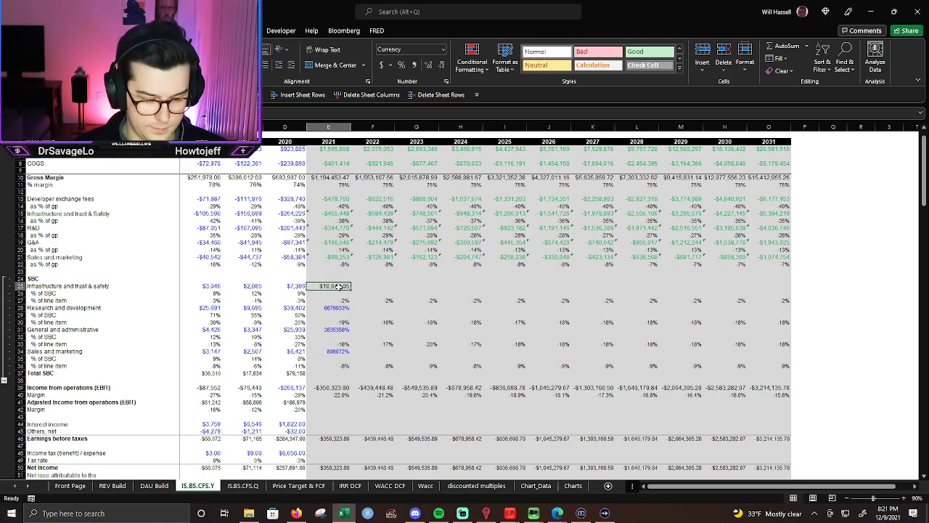
Apply the currency format and black font to the 2021 Research and development, General and administrative, and Sales and marketing SBC values.
left_click(345, 308)
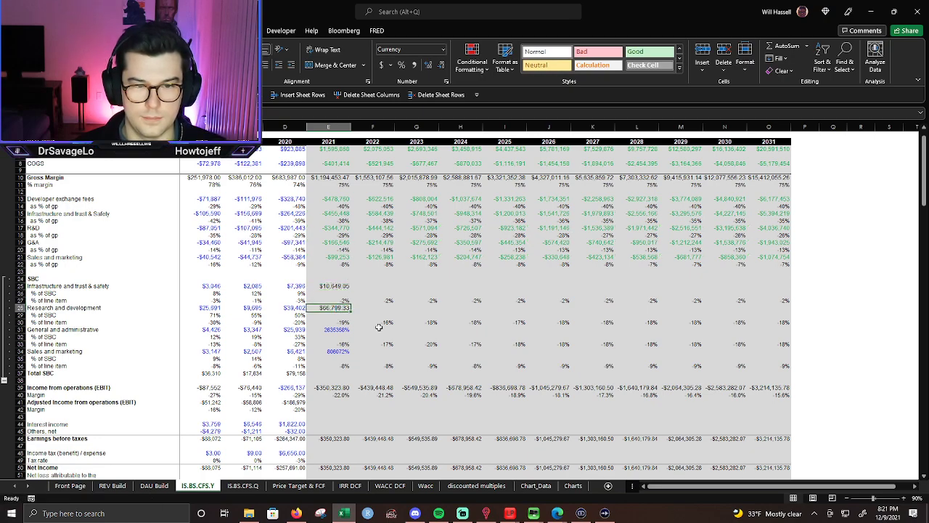
left_click(339, 329)
left_click(335, 352)
Copy the 2020 Infrastructure and trust & safety % of SBC formula to 2021.
left_click(298, 293)
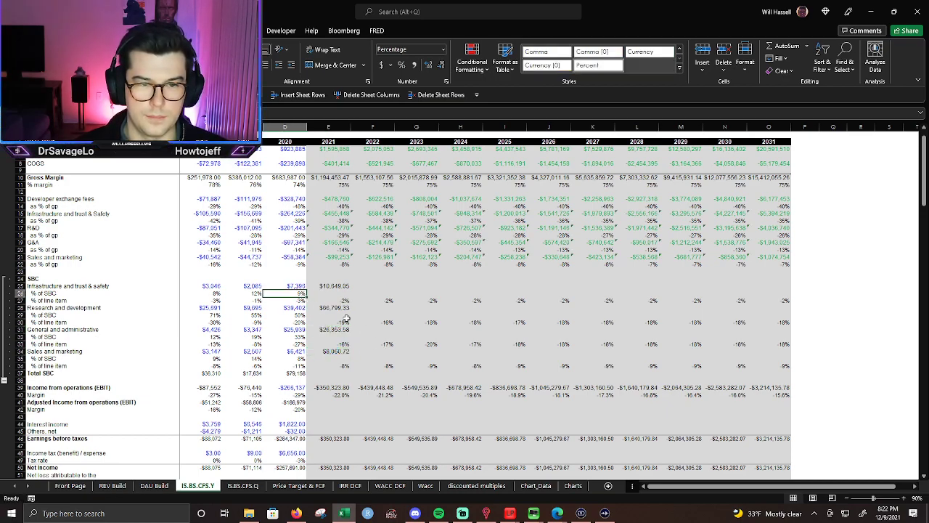
key("ctrl+c")
key("Right")
key("Return")
Fill the 2020 Total SBC formula across 2021 to 2031.
key("Down")
key("Down")
key("Down")
key("Down")
key("Down")
key("Down")
key("Down")
key("Down")
key("Down")
key("Left")
key("Down")
key("Down")
key("shift+Right")
key("shift+Right")
key("shift+Right")
key("shift+Right")
key("shift+Right")
key("shift+Right")
key("shift+Right")
key("shift+Right")
key("shift+Right")
key("shift+Right")
key("shift+Right")
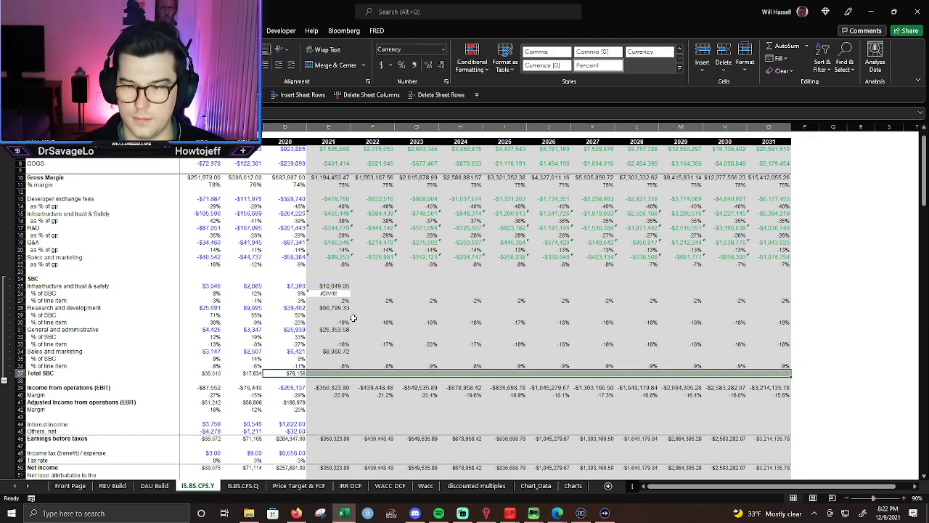
key("ctrl+r")
Change the fill of the 2021 to 2031 Total SBC cells to match the grey forecast area.
key("Right")
key("ctrl+shift+Right")
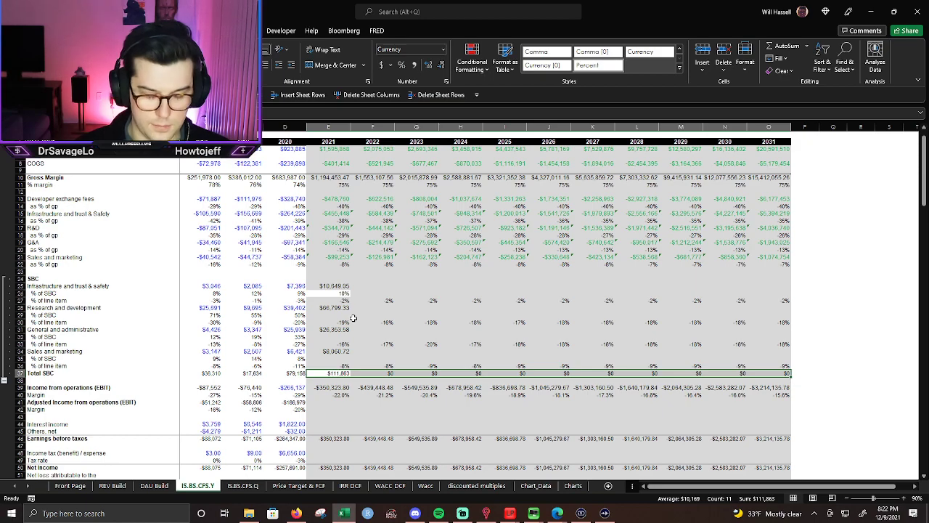
key("alt+h")
key("h")
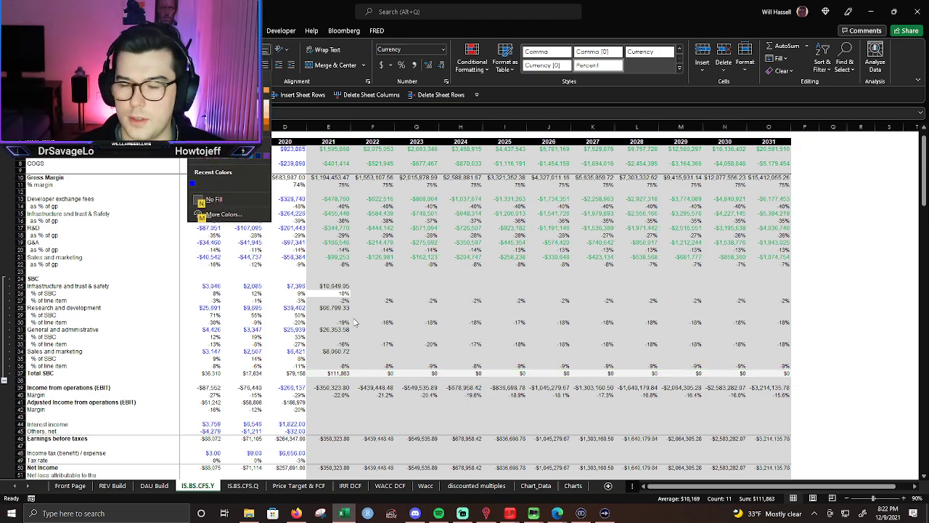
key("n")
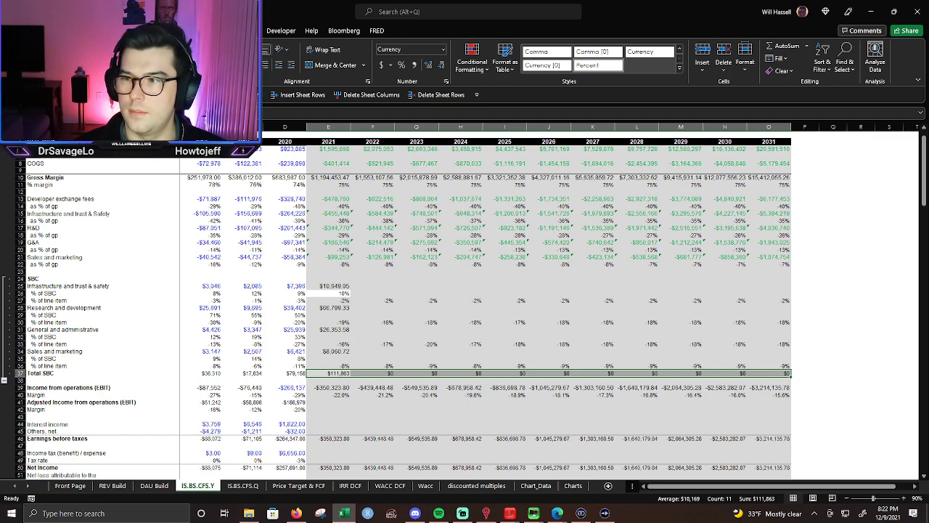
key("alt+Tab")
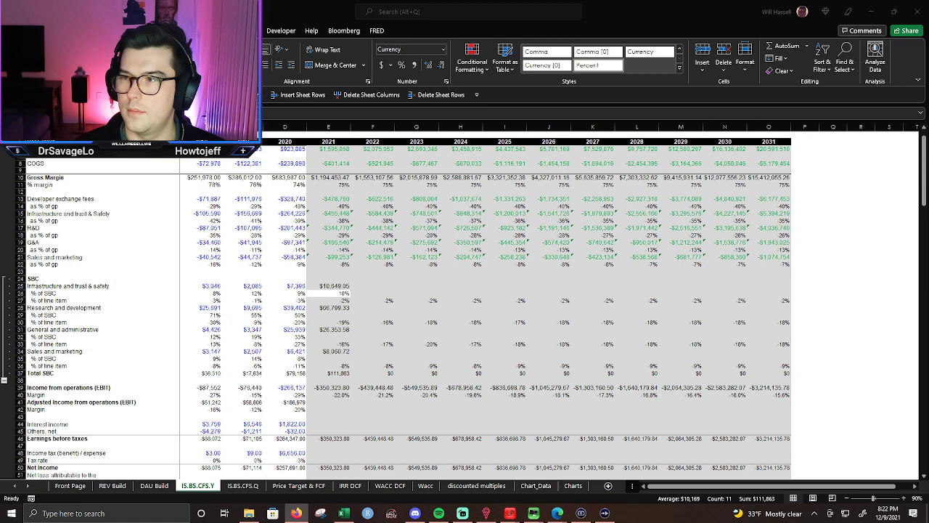
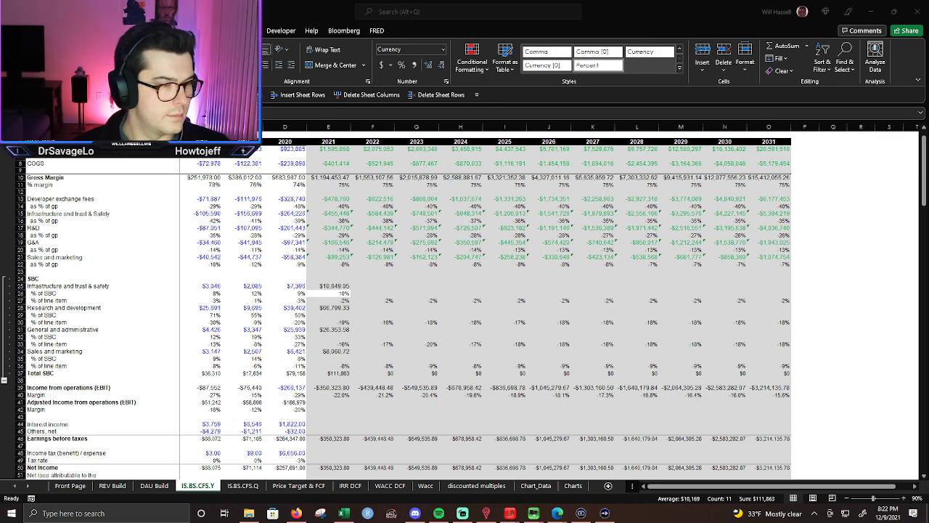
key("alt+Tab")
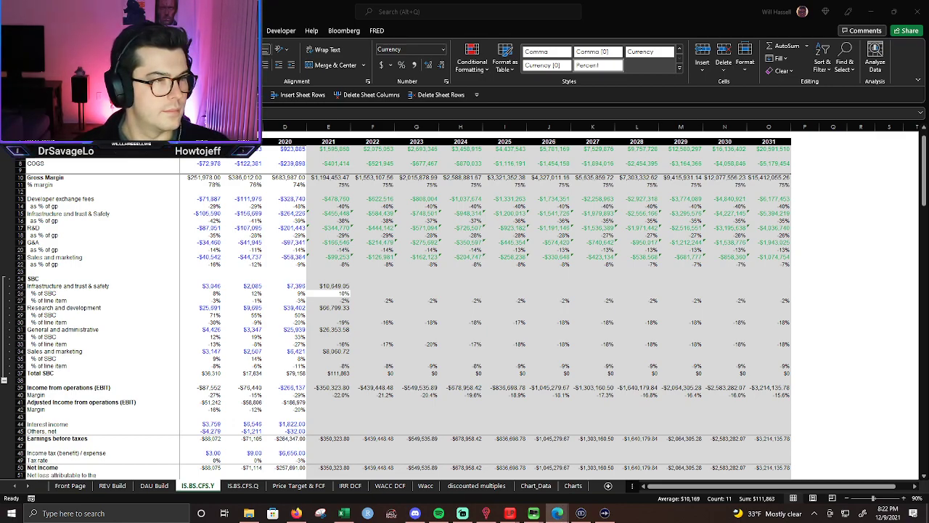
left_click(648, 269)
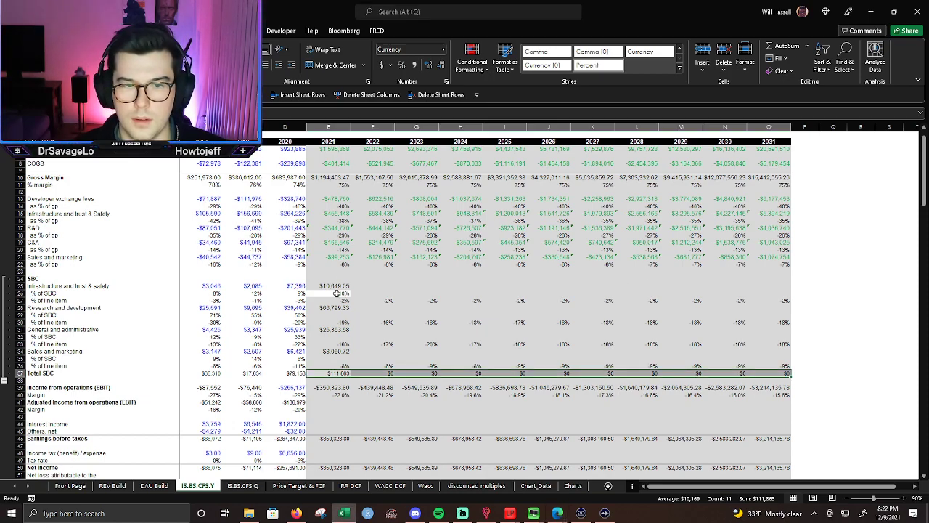
Apply the forecast area's grey fill to the 2021 Infrastructure and trust & safety % of SBC cell.
left_click(341, 294)
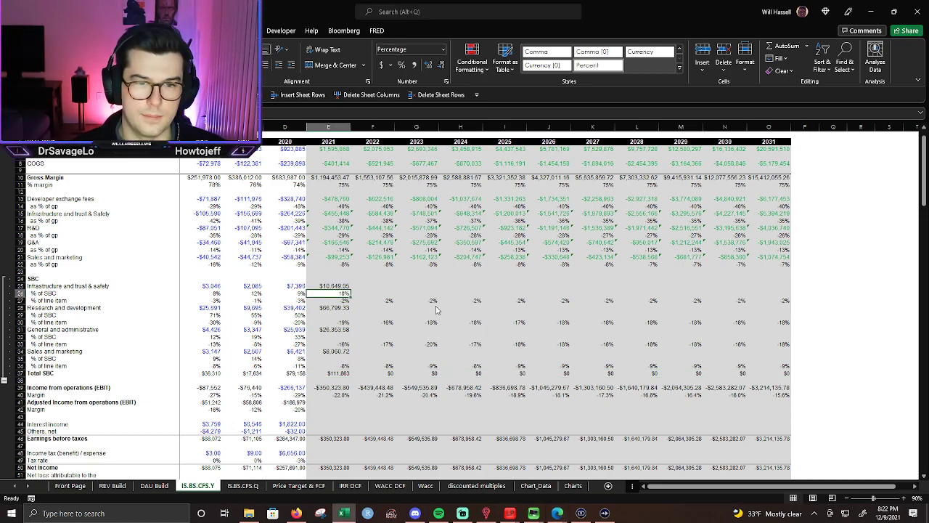
key("alt+h")
key("h")
key("Down")
key("Down")
key("Down")
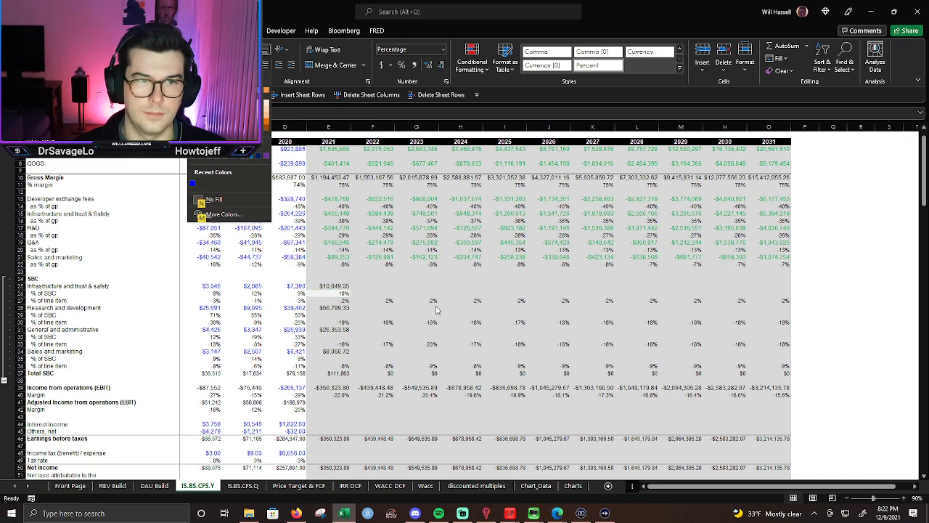
key("Return")
Fill the 2021 Infrastructure and trust & safety % of SBC formula across to 2031.
key("Down")
key("shift+Right")
key("shift+Right")
key("shift+Right")
key("shift+Right")
key("shift+Right")
key("shift+Right")
key("shift+Right")
key("shift+Right")
key("shift+Right")
key("shift+Right")
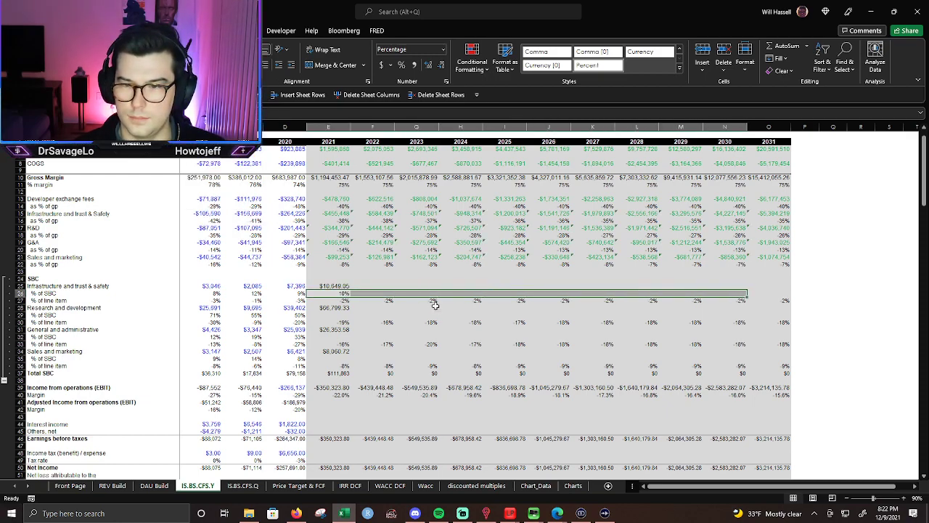
key("ctrl+r")
key("Down")
key("Down")
key("Down")
key("Up")
key("Up")
key("Up")
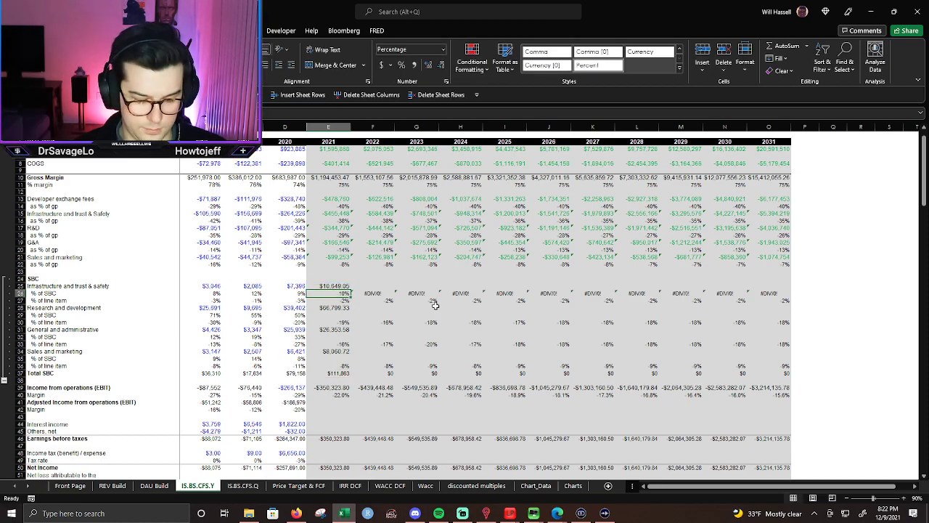
key("shift+Down")
key("shift+Down")
key("ctrl+c")
key("Down")
key("Up")
key("Up")
key("Up")
key("Escape")
Copy the 2021 to 2031 Infrastructure and trust & safety % of SBC formulas into the other three cost lines' % of SBC rows.
key("ctrl+shift+Right")
key("ctrl+c")
key("Down")
key("Down")
key("Down")
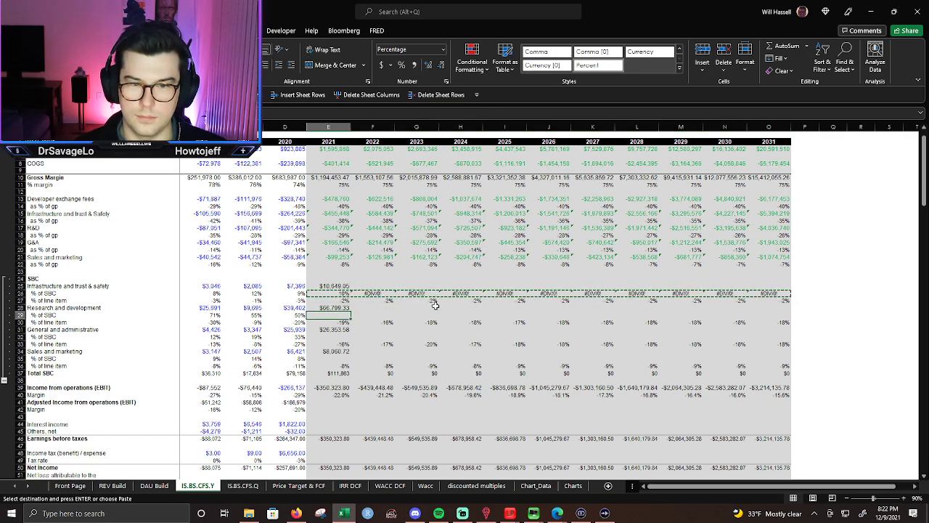
key("ctrl+v")
key("Down")
key("Down")
key("Down")
key("ctrl+v")
key("Down")
key("Down")
key("Down")
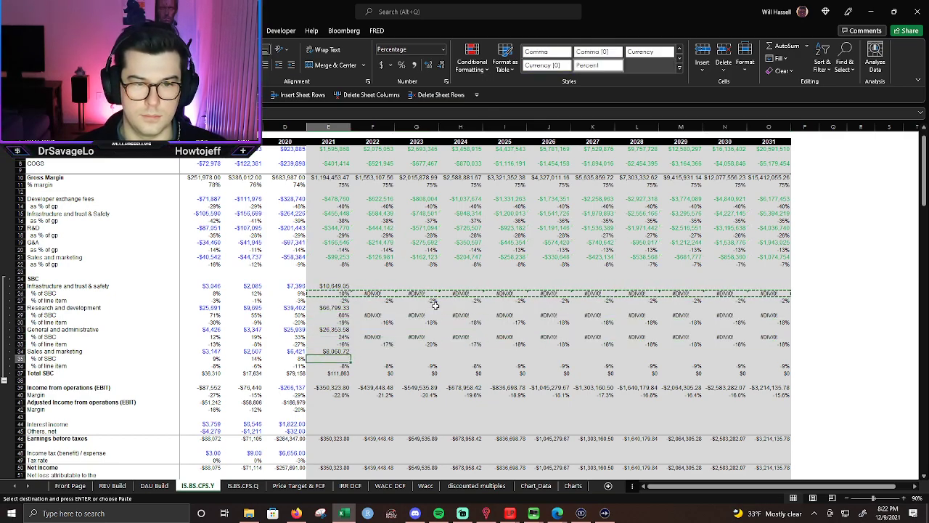
key("ctrl+v")
key("Escape")
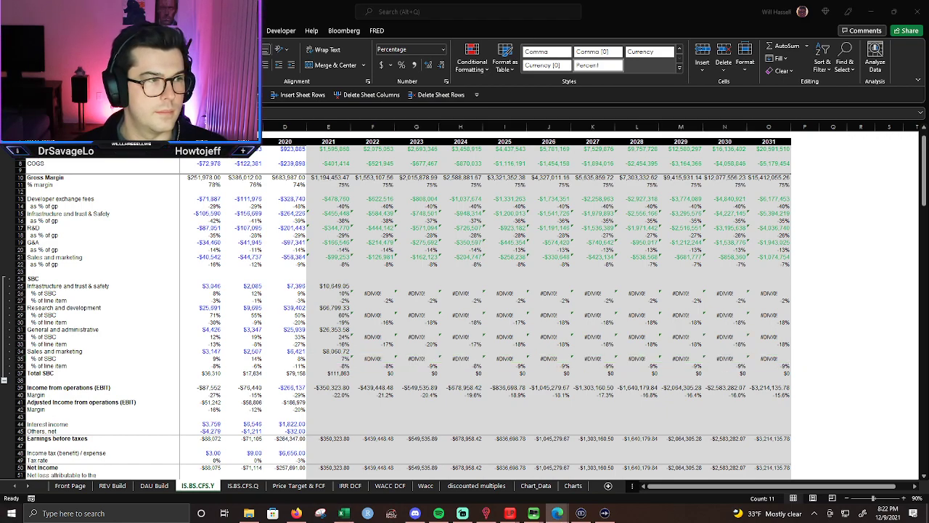
Fill the 2021 Infrastructure and trust & safety SBC formula across to 2031.
key("ctrl+Up")
key("shift+Right")
key("shift+Right")
key("shift+Right")
key("shift+Right")
key("shift+Right")
key("shift+Right")
key("shift+Right")
key("shift+Right")
key("shift+Right")
key("shift+Right")
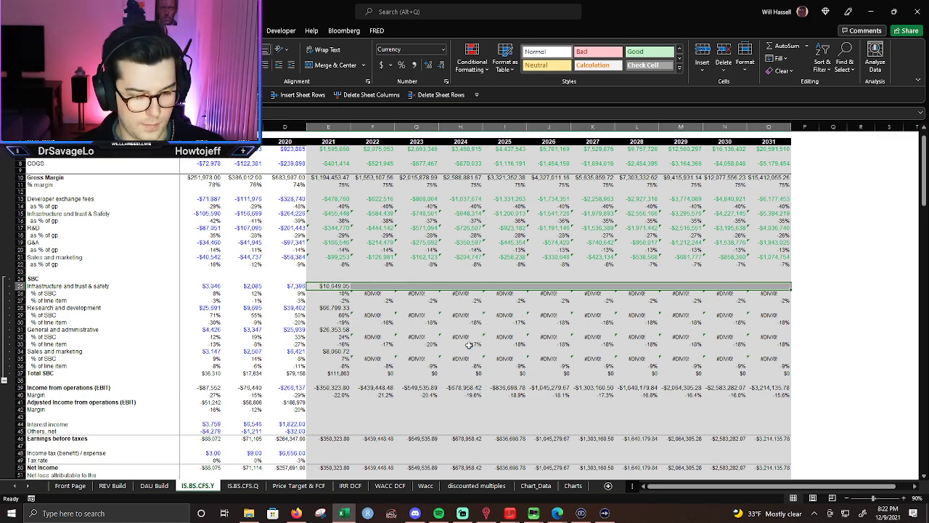
key("ctrl+r")
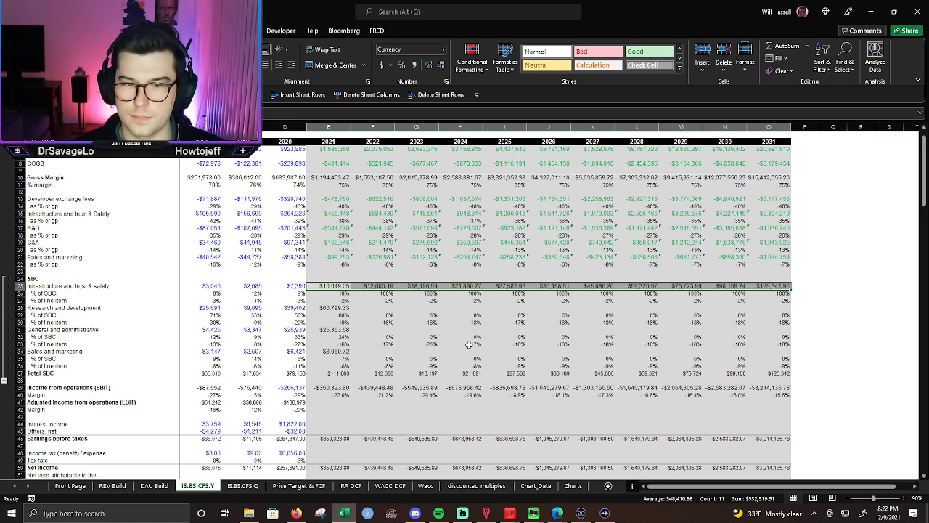
Fill the 2021 Research and development SBC formula across to 2031.
key("Down")
key("Down")
key("Down")
key("shift+Right")
key("shift+Right")
key("shift+Right")
key("shift+Right")
key("shift+Right")
key("shift+Right")
key("shift+Right")
key("shift+Right")
key("shift+Right")
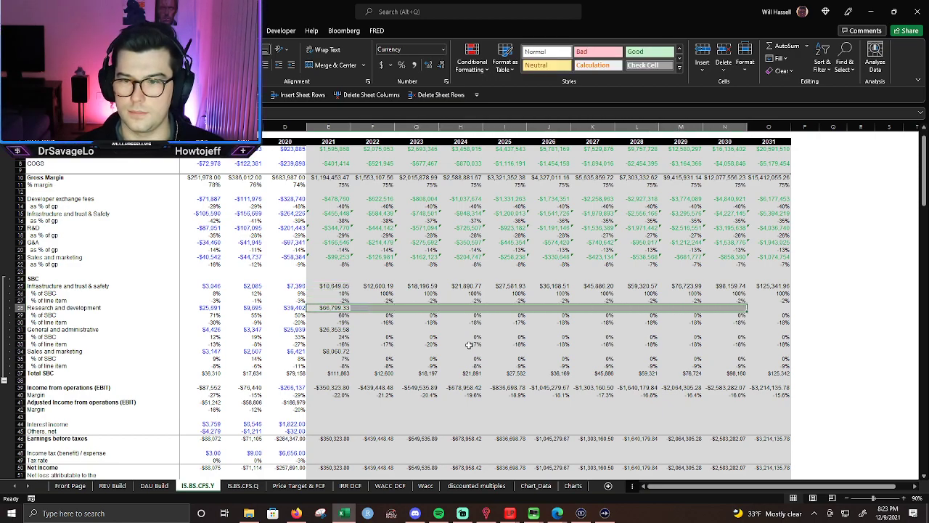
key("shift+Right")
key("ctrl+r")
Fill the 2021 General and administrative SBC formula across to 2031.
key("Down")
key("Down")
key("Down")
key("shift+Right")
key("shift+Right")
key("shift+Right")
key("shift+Right")
key("shift+Right")
key("shift+Right")
key("shift+Right")
key("shift+Right")
key("shift+Right")
key("shift+Right")
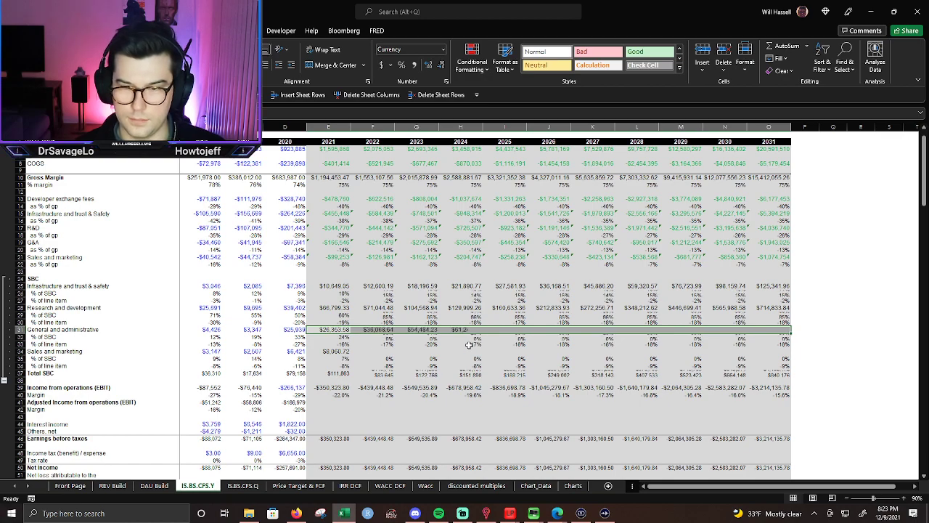
key("ctrl+r")
Fill the 2021 Sales and marketing SBC formula across to 2031.
key("Down")
key("Down")
key("Down")
key("shift+Right")
key("shift+Right")
key("shift+Right")
key("shift+Right")
key("shift+Right")
key("shift+Right")
key("shift+Right")
key("shift+Right")
key("shift+Right")
key("shift+Right")
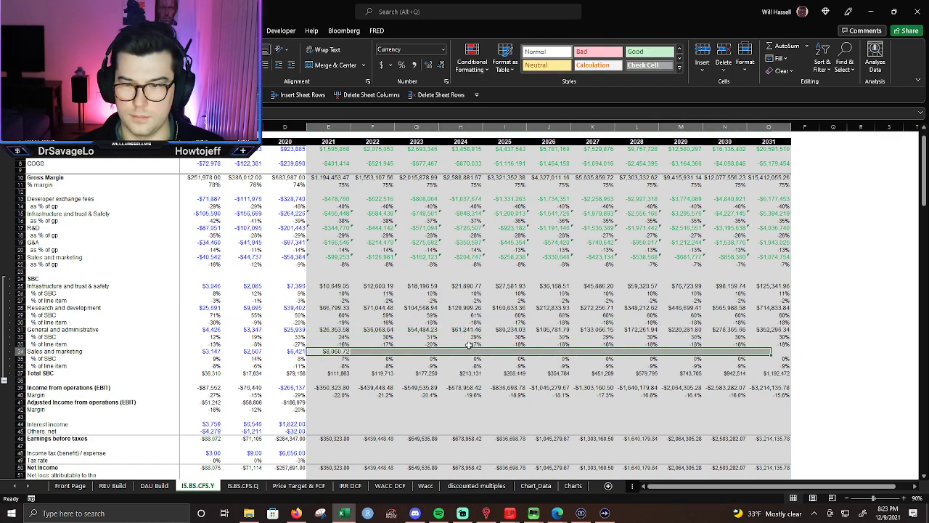
key("ctrl+r")
Copy the 2020 Adjusted Income from operations (EBIT) formula and its margin formula into 2021.
key("Down")
key("Down")
key("Down")
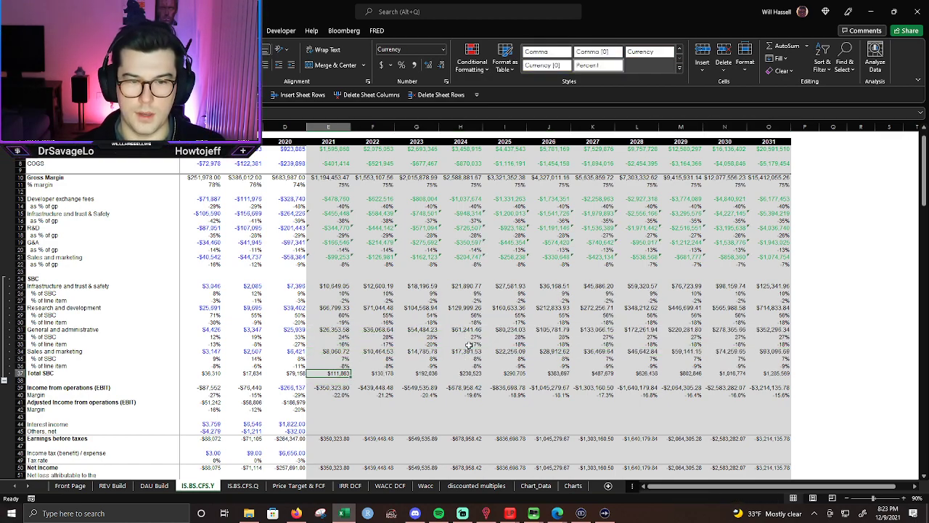
key("Left")
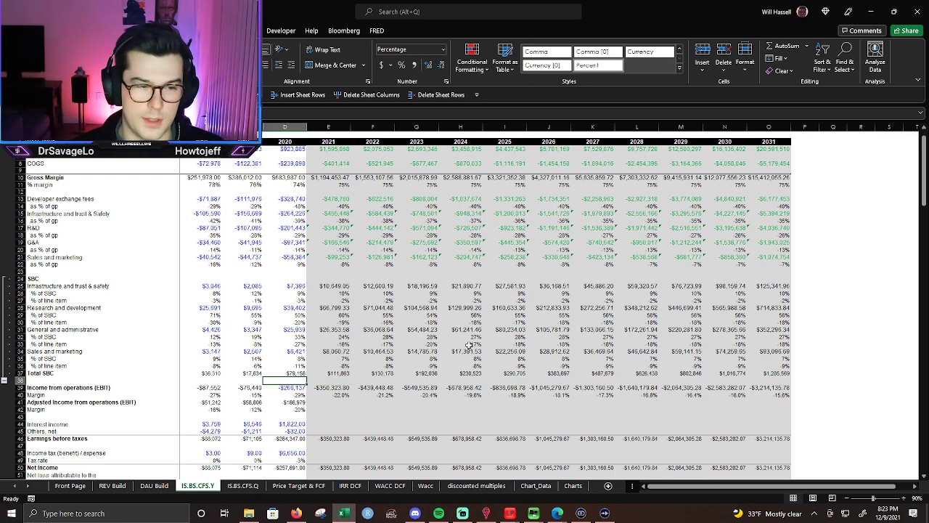
key("Down")
key("Down")
key("Down")
key("ctrl+c")
key("Right")
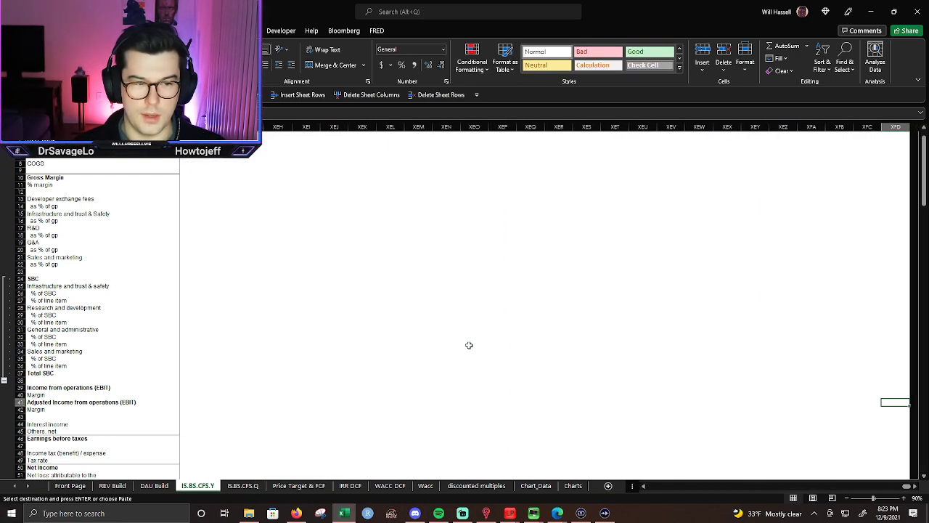
key("Return")
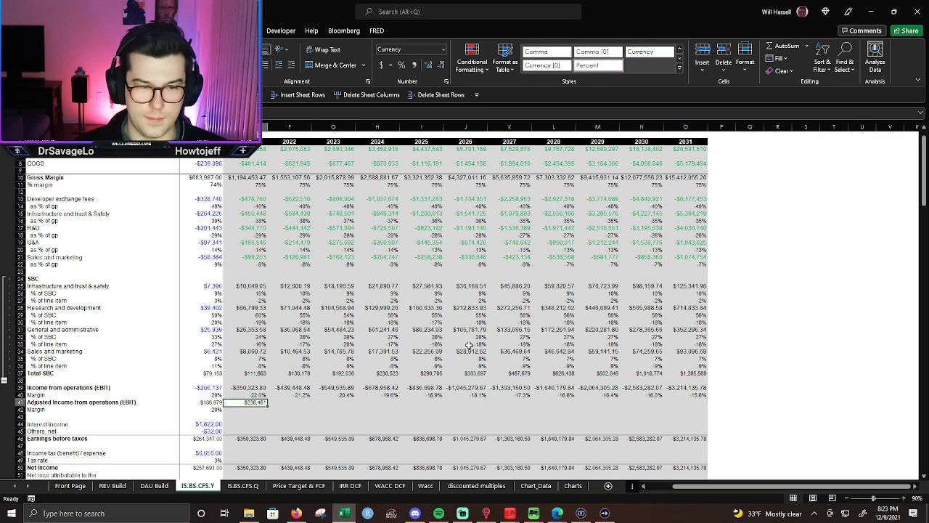
key("Left")
key("Down")
key("shift+Right")
key("ctrl+r")
Apply the forecast area's grey fill to the 2021 Adjusted EBIT and margin cells.
key("Right")
key("Up")
key("shift+Down")
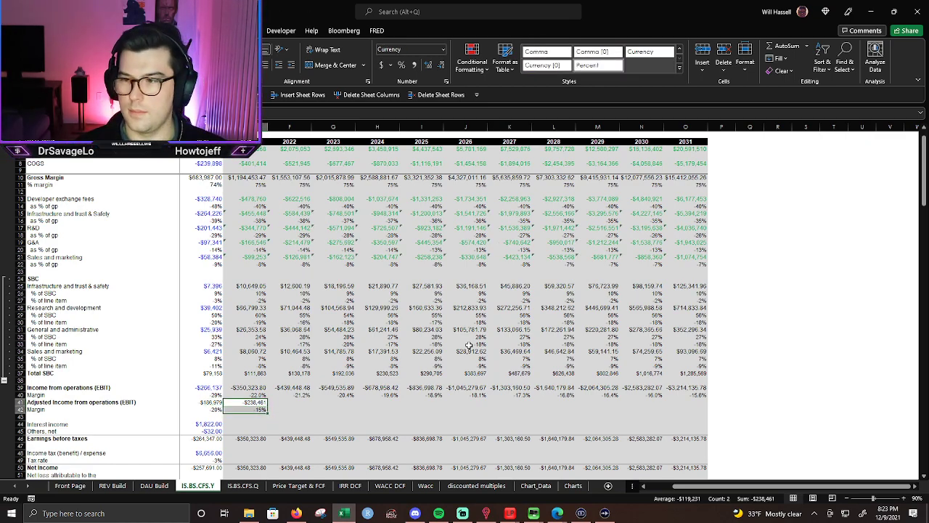
key("alt+h")
key("h")
key("Down")
key("Down")
key("Down")
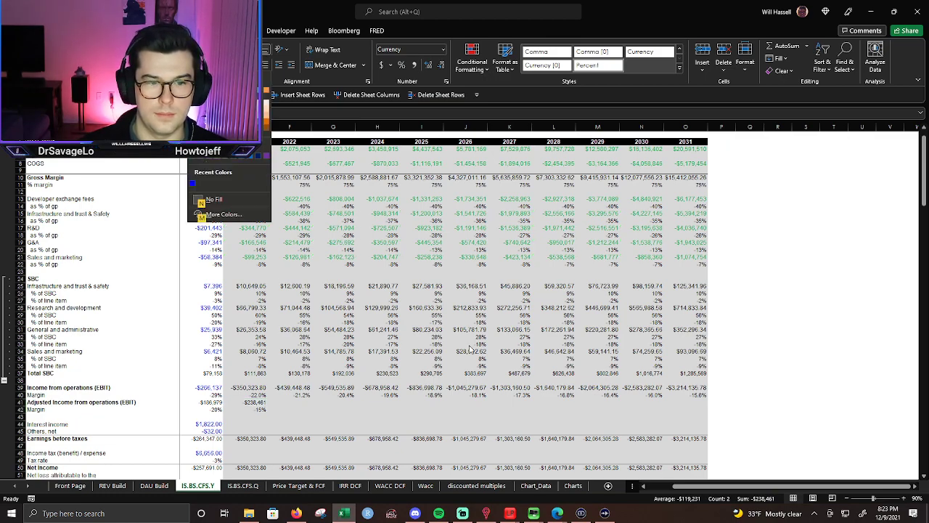
key("Return")
Give the 2021 Adjusted EBIT cell the same two-decimal currency format as the 2021 Income from operations (EBIT) cell.
key("Up")
key("Up")
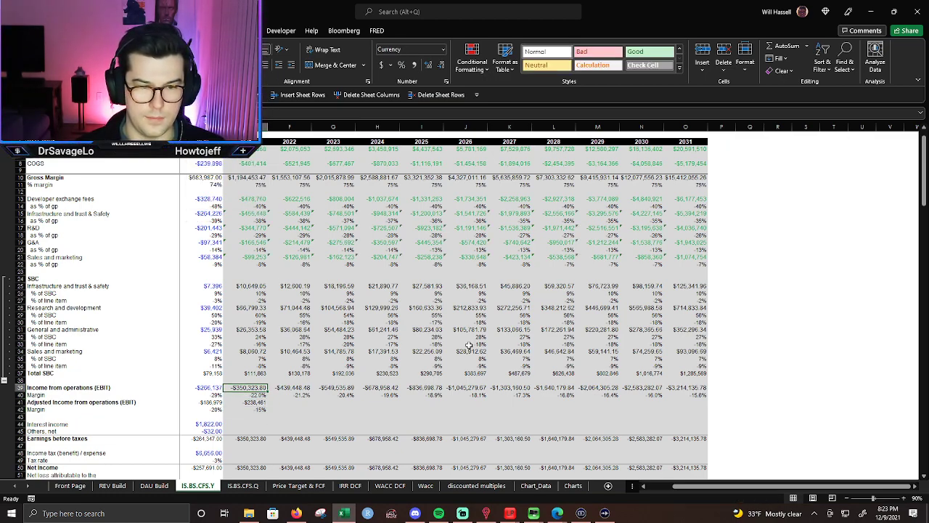
left_click(251, 402)
Fill the 2021 Adjusted EBIT and margin formulas across to 2031.
key("shift+Down")
key("shift+Right")
key("shift+Right")
key("shift+Right")
key("shift+Right")
key("shift+Right")
key("shift+Right")
key("shift+Right")
key("shift+Right")
key("shift+Right")
key("shift+Right")
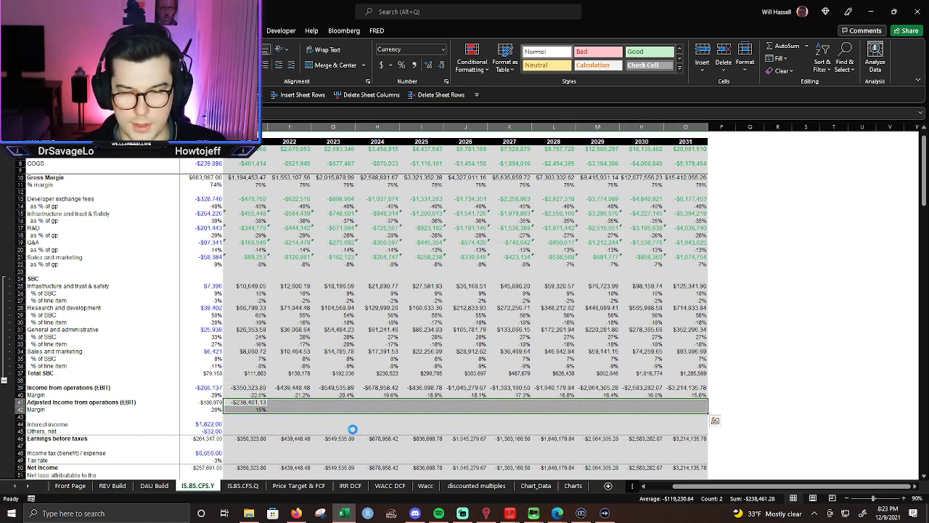
key("ctrl+r")
key("Down")
key("Right")
key("ctrl+Right")
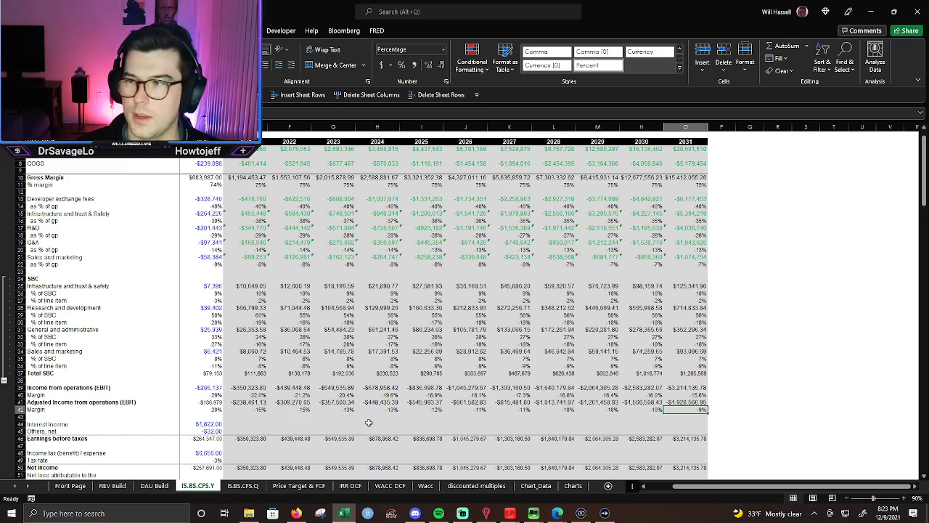
left_click(296, 514)
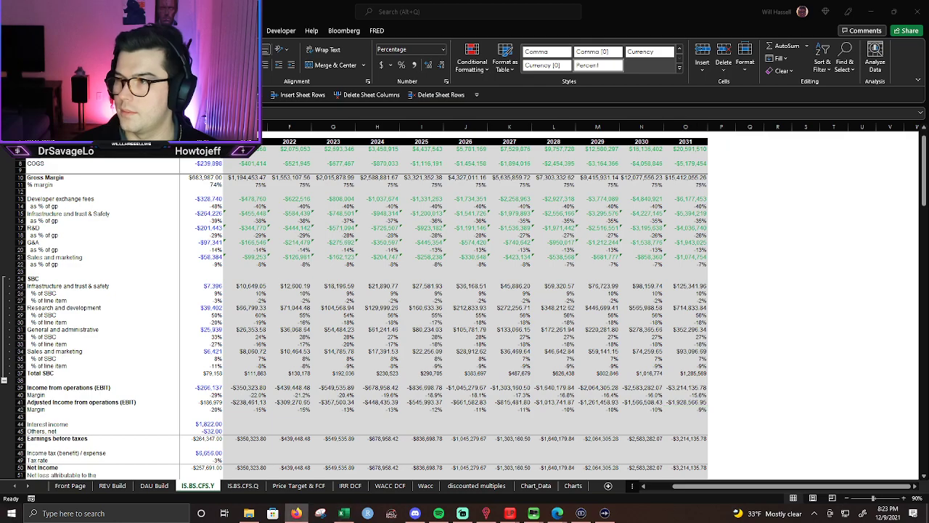
left_click(781, 293)
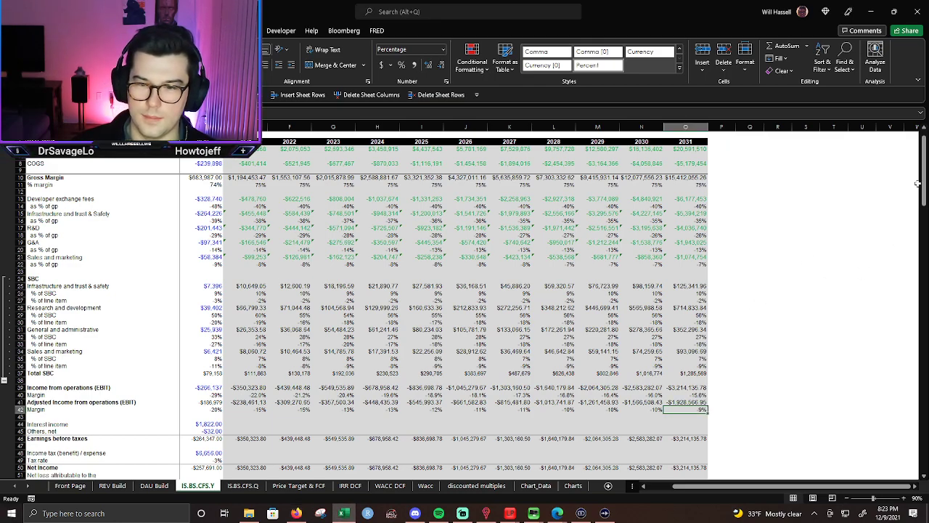
key("alt+Tab")
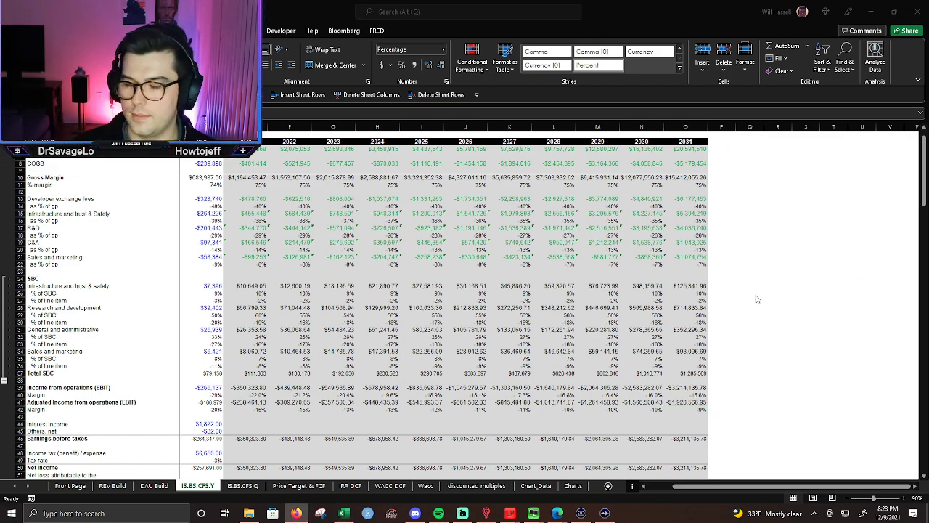
key("alt+Tab")
scroll(786, 215, "down", 5)
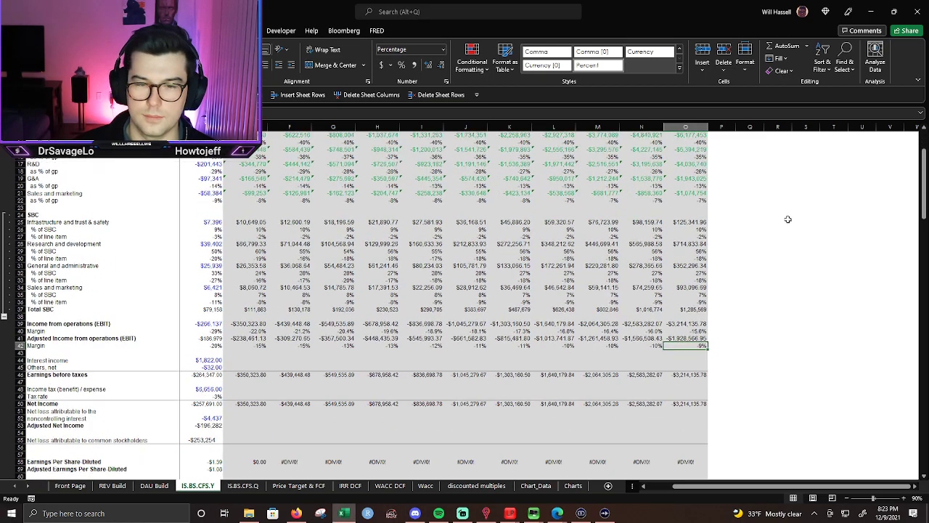
left_click(229, 323)
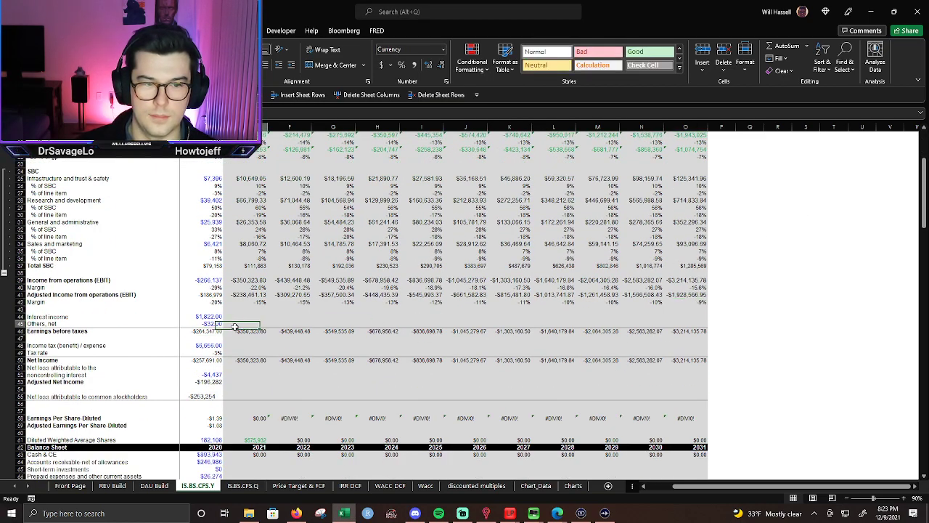
scroll(276, 324, "left", 2)
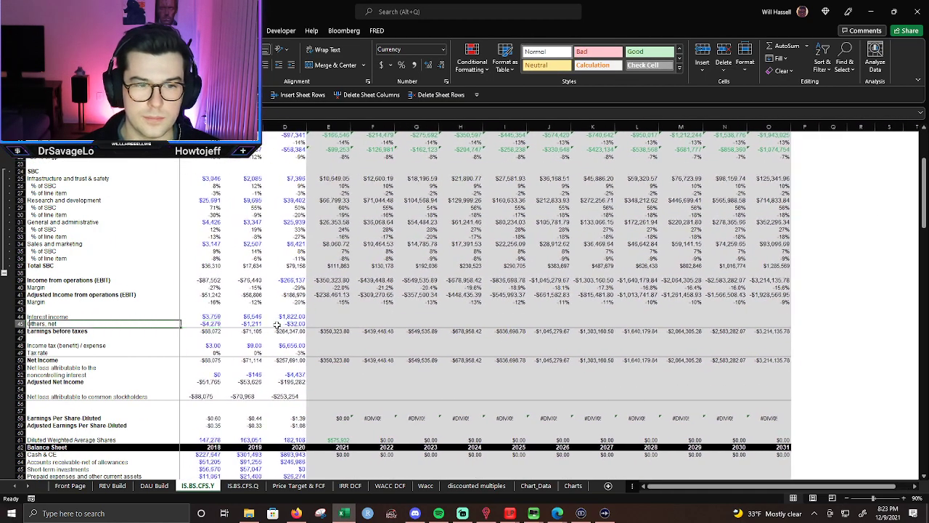
left_click(277, 325)
key("Right")
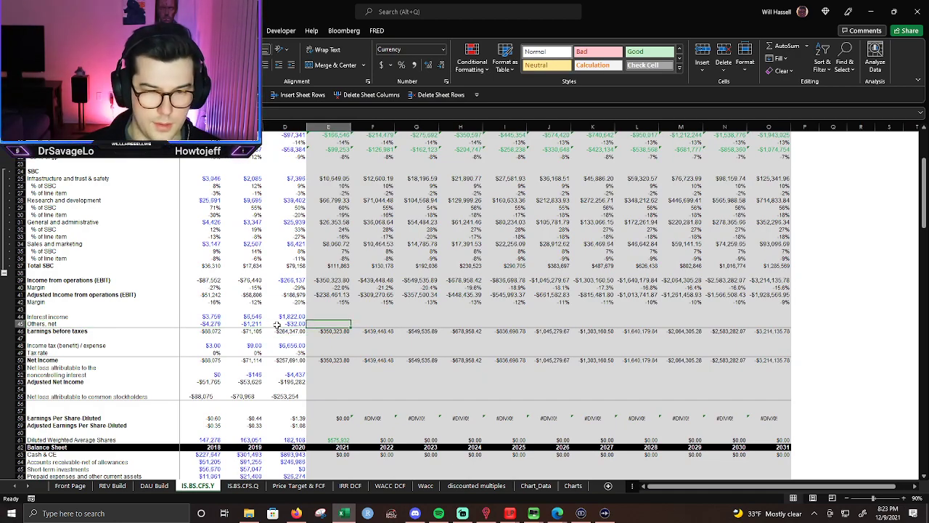
type("=")
key("Escape")
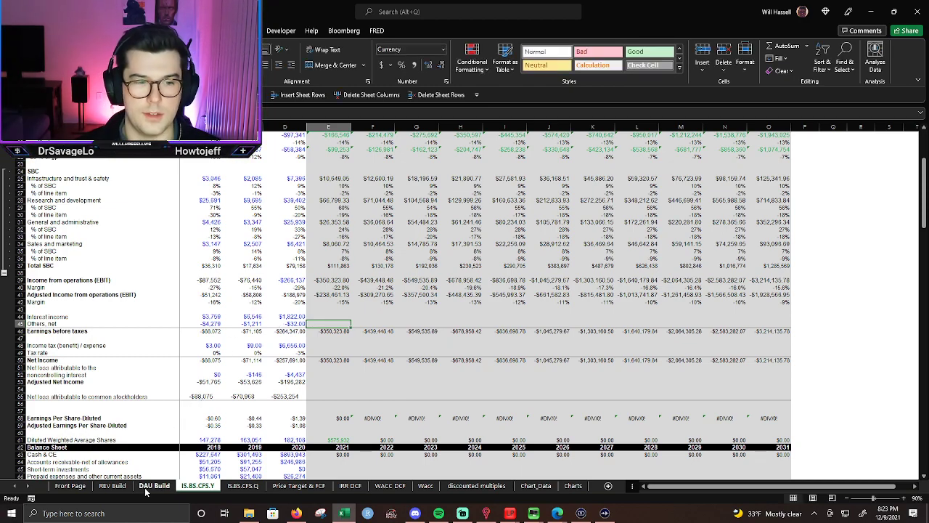
Look over the annual forecasts on the REV Build and DAU Build sheets and return to IS.BS.CFS.Y.
left_click(112, 486)
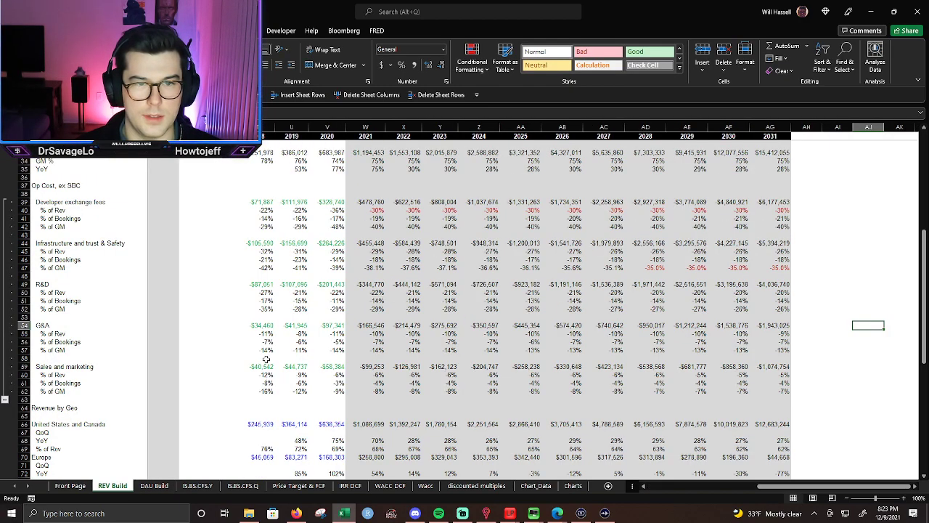
scroll(266, 358, "up", 2)
scroll(266, 358, "up", 4)
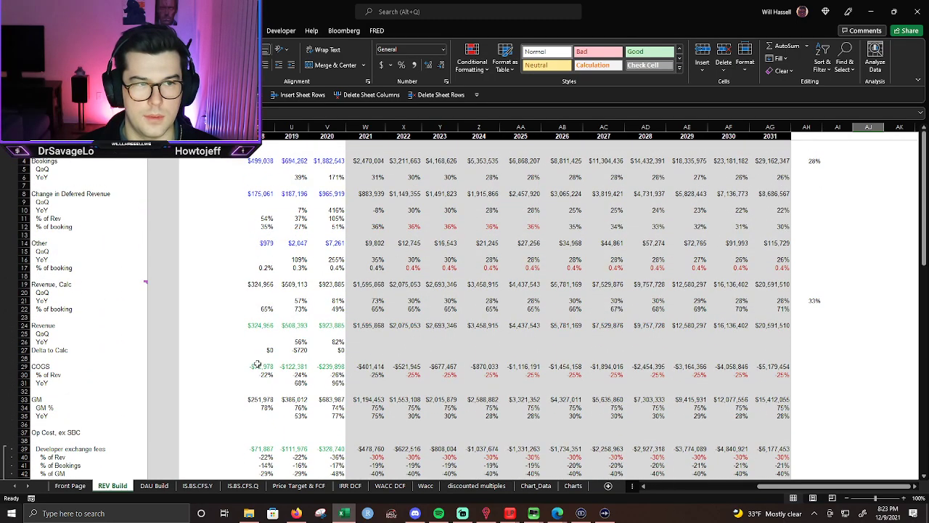
left_click(155, 485)
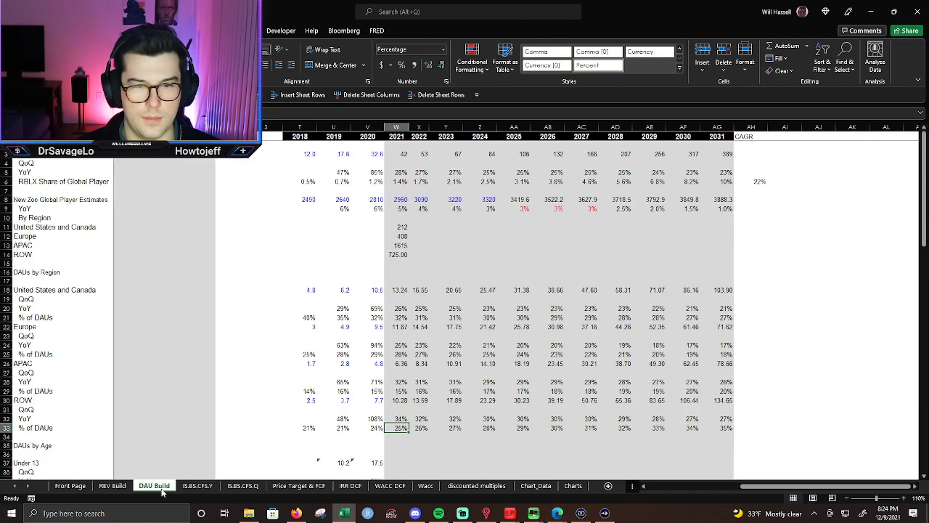
left_click(196, 486)
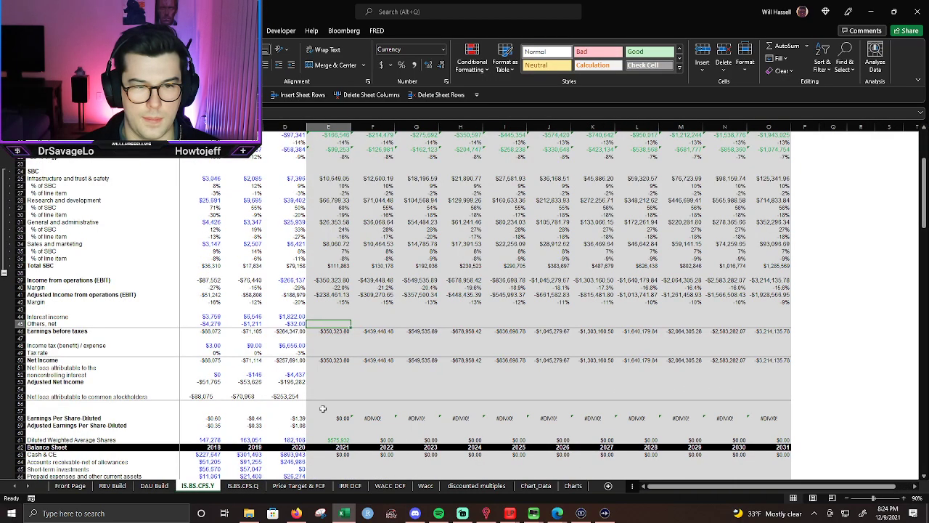
Examine the Interest Income schedule below the cash flow statement for the basis of the 2021 interest income forecast.
left_click(346, 317)
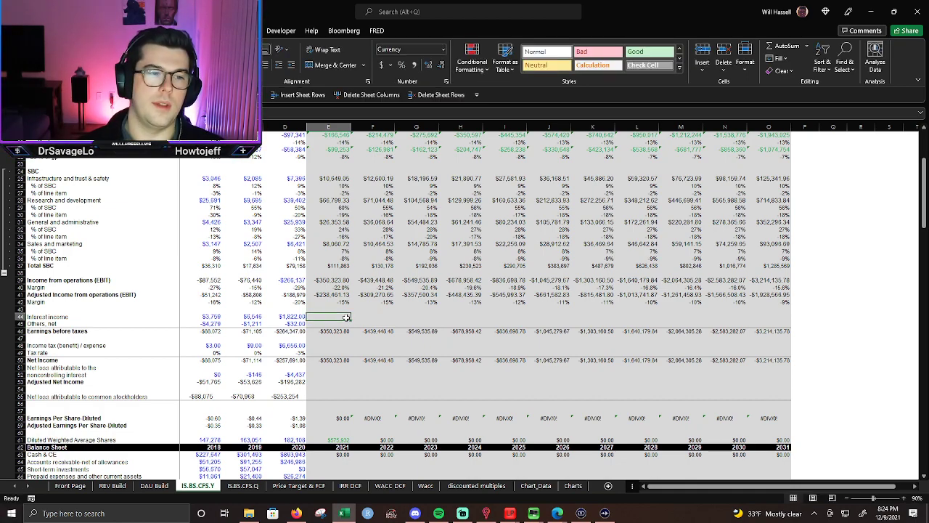
scroll(347, 325, "down", 1)
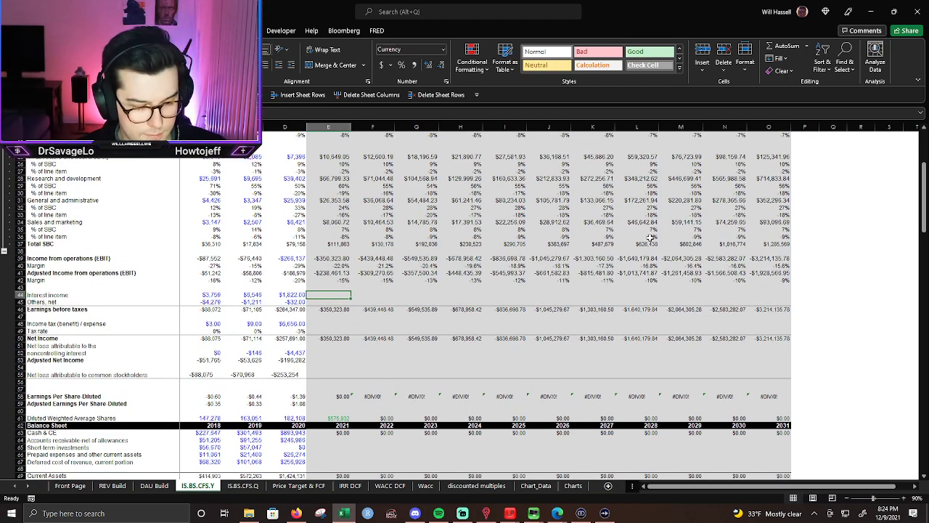
scroll(311, 332, "down", 7)
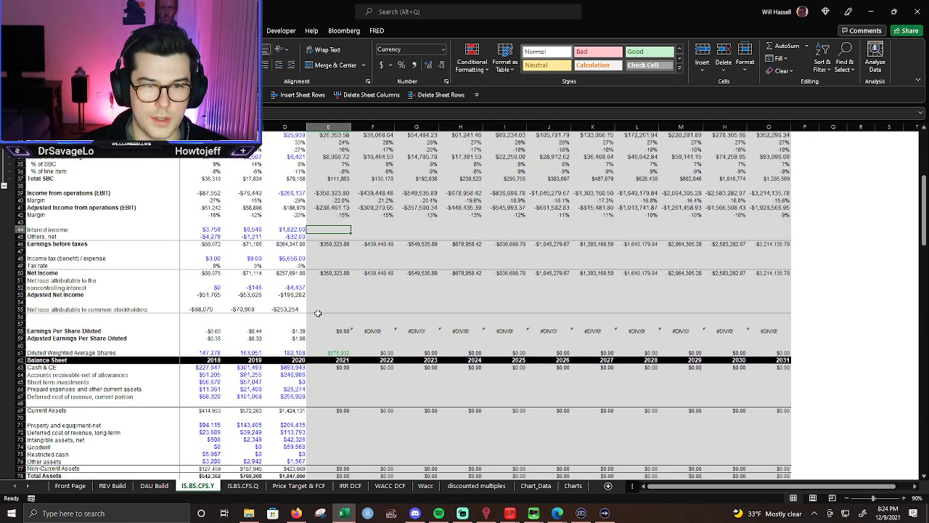
scroll(317, 314, "down", 16)
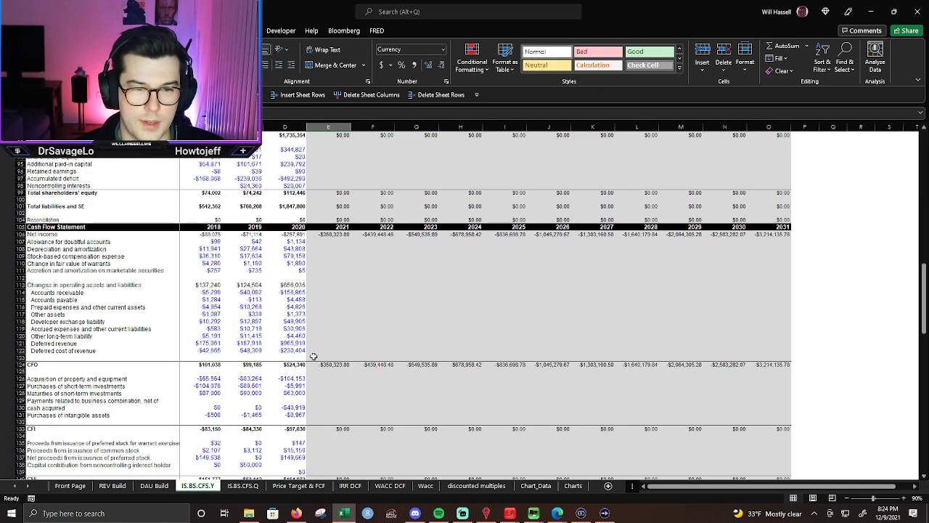
scroll(316, 355, "down", 9)
scroll(323, 361, "down", 3)
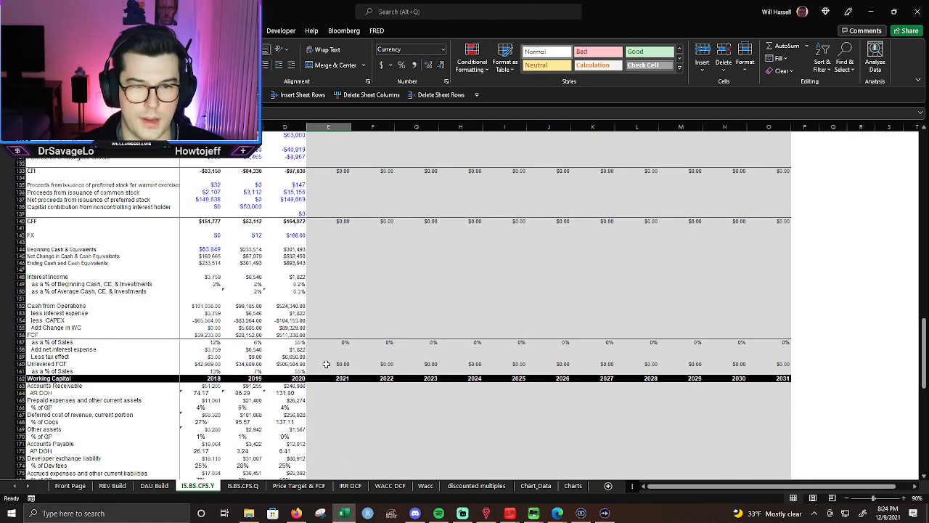
left_click(302, 278)
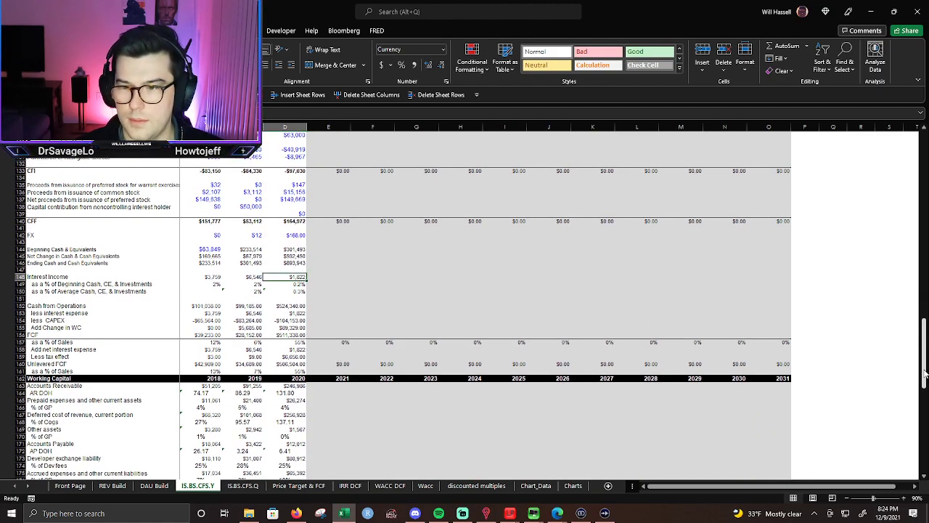
Link the 2021 Interest income cell on the income statement to the 2021 Interest Income cell below the cash flow statement.
left_click_drag(925, 370, 917, 130)
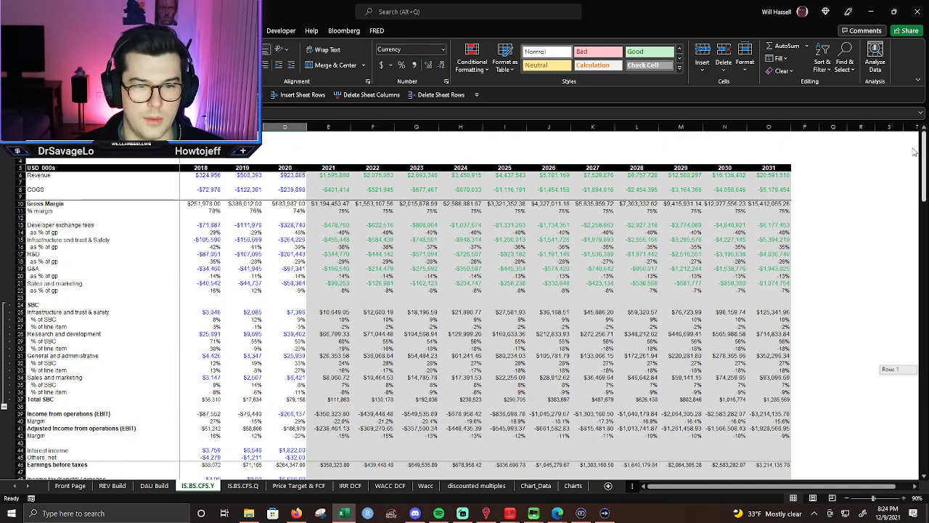
left_click(328, 450)
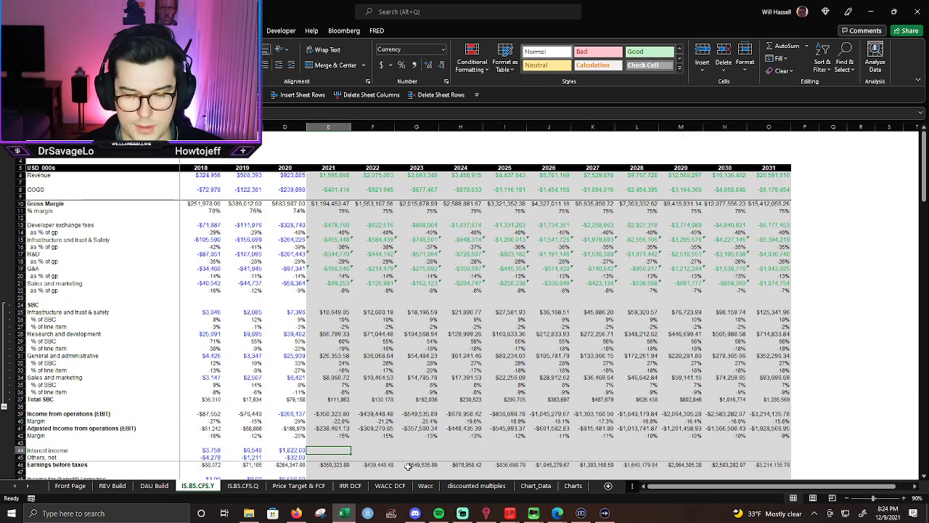
type("=")
scroll(405, 441, "down", 8)
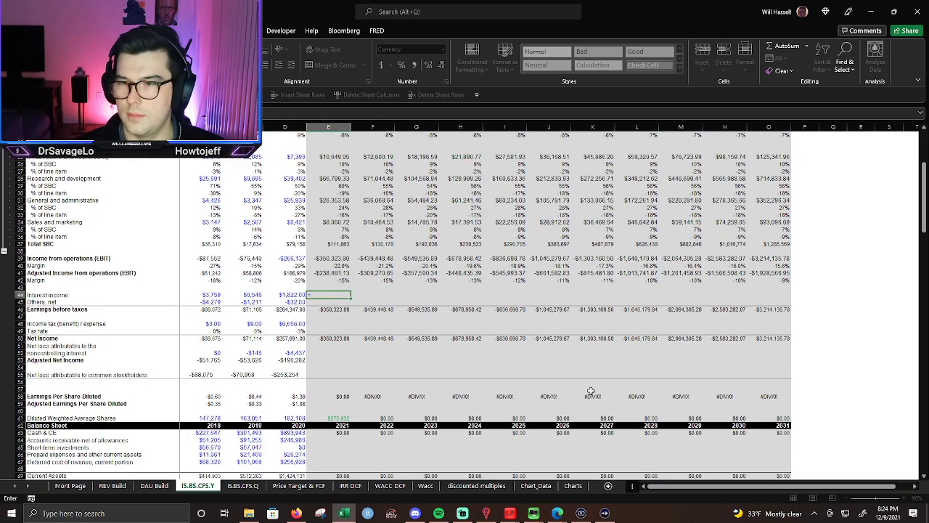
scroll(669, 378, "down", 1)
scroll(582, 290, "down", 20)
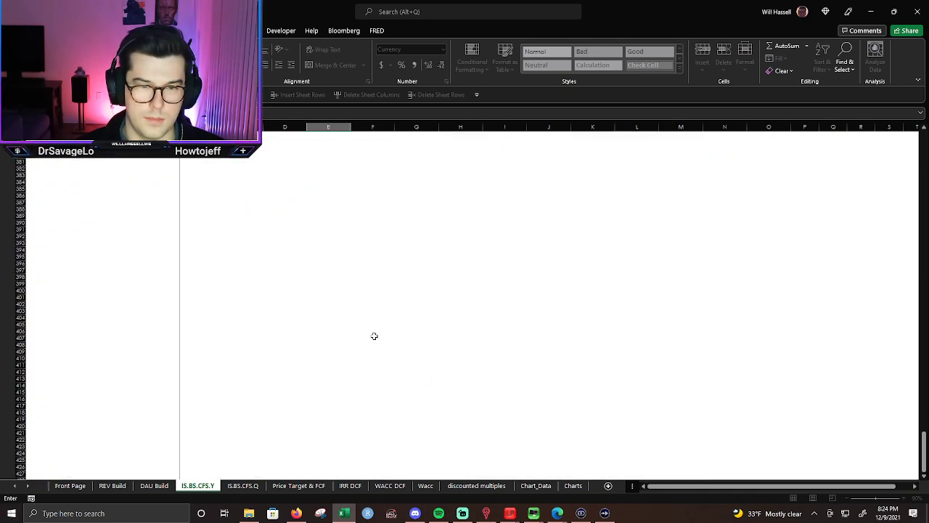
left_click(374, 336)
key("ctrl+Up")
key("Up")
key("Up")
key("Up")
key("Up")
key("Up")
key("Up")
key("Up")
key("Up")
key("Up")
key("Up")
key("Up")
key("Up")
key("Up")
key("Up")
key("Up")
key("Up")
key("Up")
key("Up")
key("Up")
key("Up")
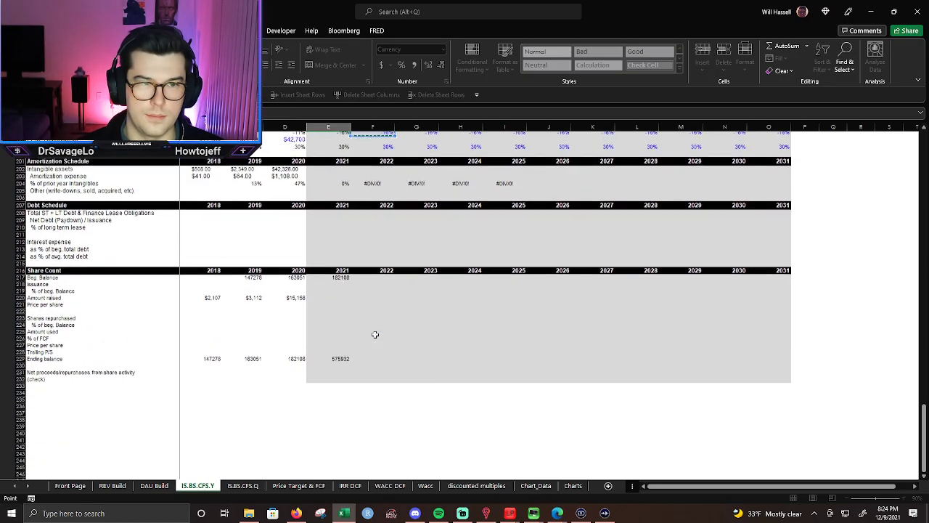
key("Up")
key("Up")
key("Up")
key("Up")
key("Up")
key("Up")
key("Up")
key("Up")
key("Up")
key("Up")
key("Up")
key("Up")
key("Up")
key("Up")
key("Up")
key("Up")
key("Up")
key("Up")
key("Up")
key("Up")
key("Left")
key("Down")
key("Down")
key("Down")
key("Down")
key("Down")
key("Down")
key("Down")
key("Down")
key("Down")
key("Down")
key("Down")
key("Down")
key("Down")
key("Down")
key("Down")
key("Down")
key("Down")
key("Down")
key("Down")
key("Down")
key("Down")
key("Down")
key("Down")
key("Down")
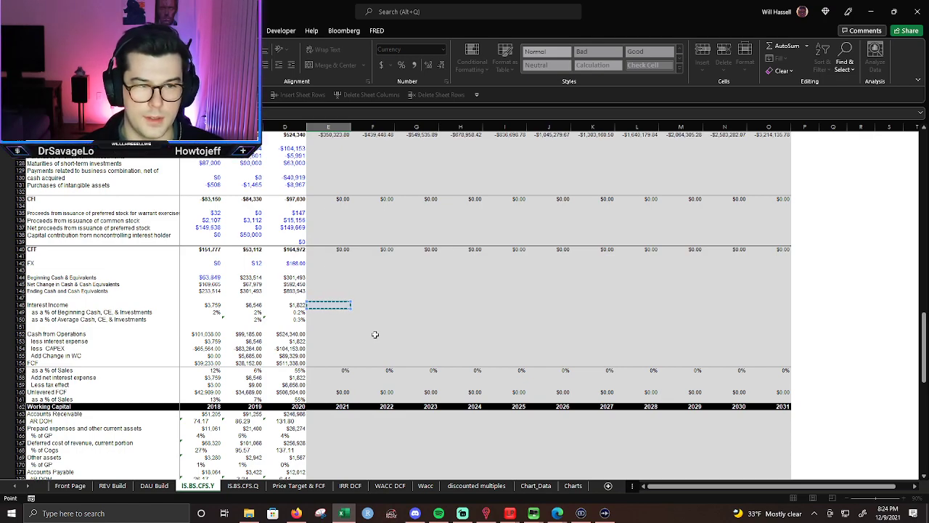
key("Return")
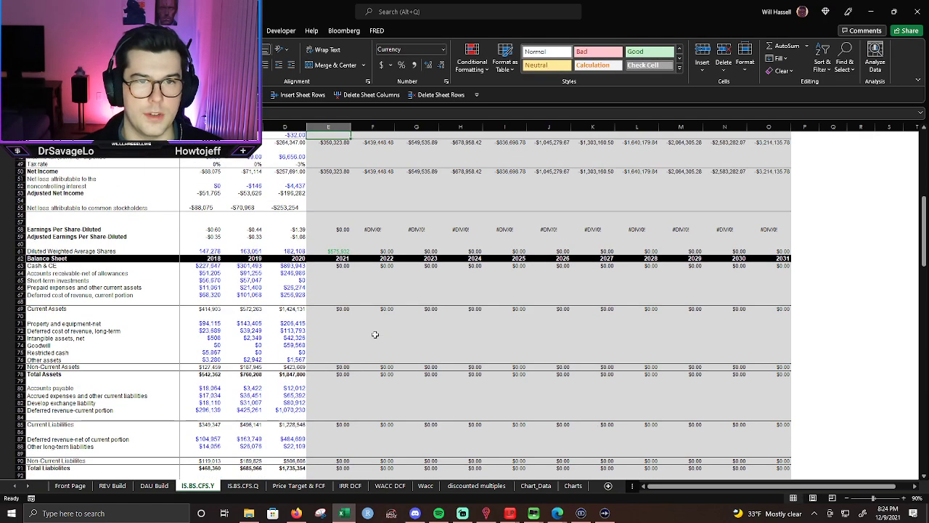
Set the font colour of the 2021 Interest income cell on the income statement to black.
key("Up")
key("Up")
key("Up")
key("Down")
key("Down")
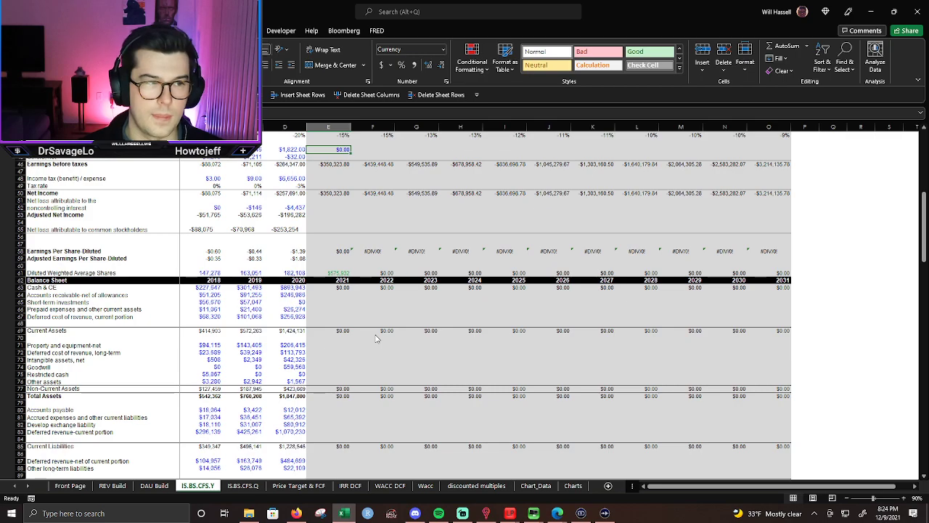
key("alt+h")
key("f")
key("c")
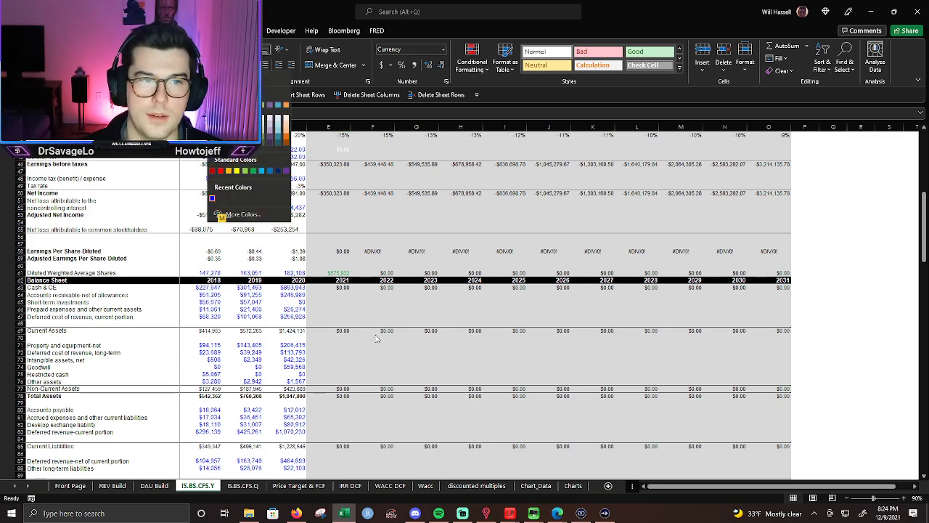
key("Return")
Fill the 2021 Interest income link across the income statement to 2031.
key("shift+Right")
key("shift+Right")
key("shift+Right")
key("shift+Right")
key("shift+Right")
key("shift+Right")
key("shift+Right")
key("shift+Right")
key("shift+Right")
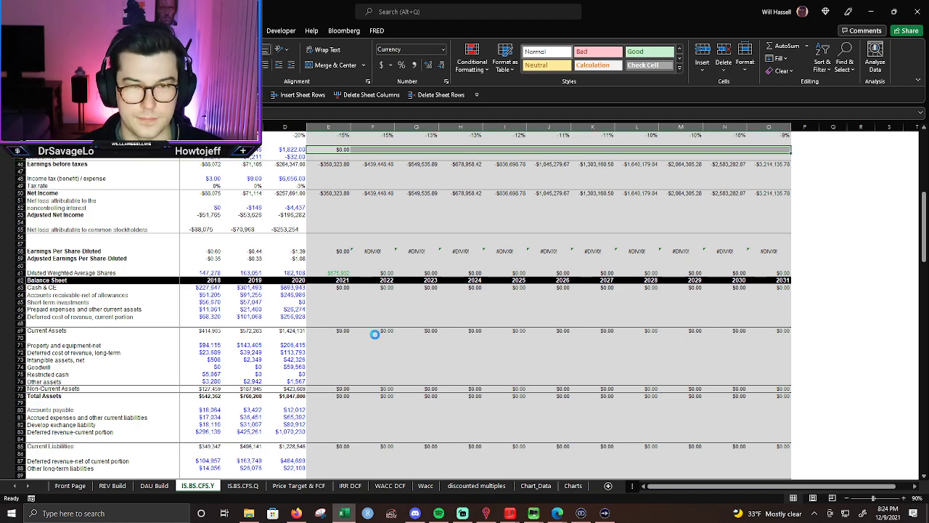
key("ctrl+r")
Look over the income statement from EBIT down to the income tax and tax rate rows to plan the 2021 tax forecast.
key("Up")
key("Up")
key("Up")
key("Up")
key("Up")
key("Up")
key("Up")
key("Up")
key("Up")
key("Down")
key("Down")
key("Down")
key("Down")
key("Down")
key("Down")
key("Down")
key("Down")
key("Down")
key("Down")
key("Down")
key("Down")
key("Down")
key("Down")
key("Down")
key("Left")
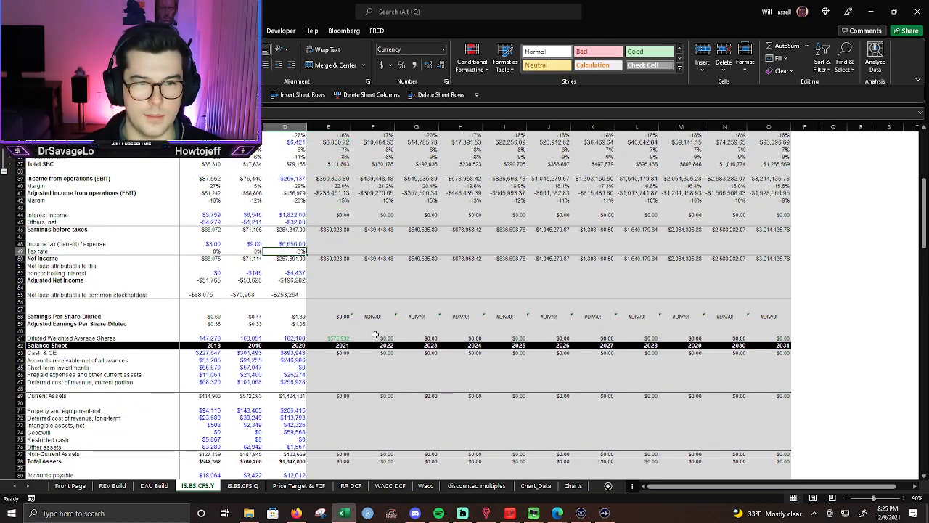
key("Right")
key("Up")
key("Down")
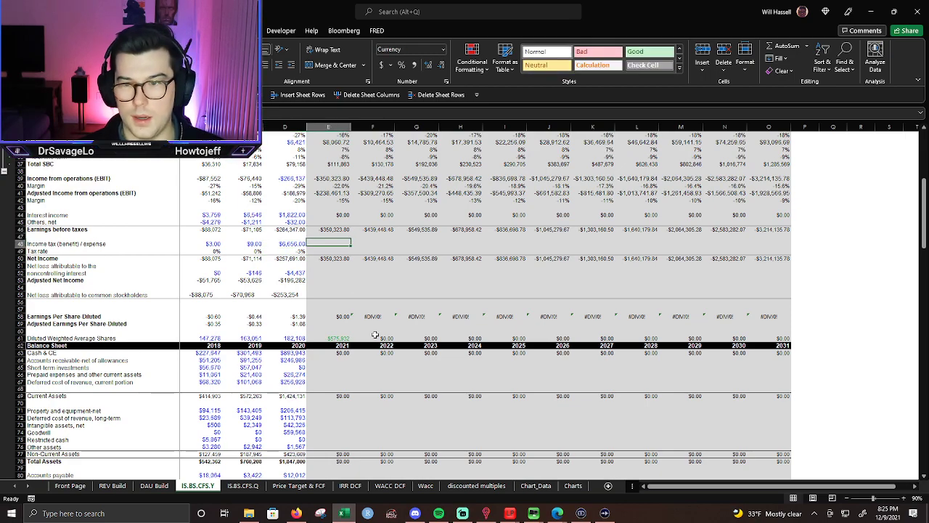
key("Down")
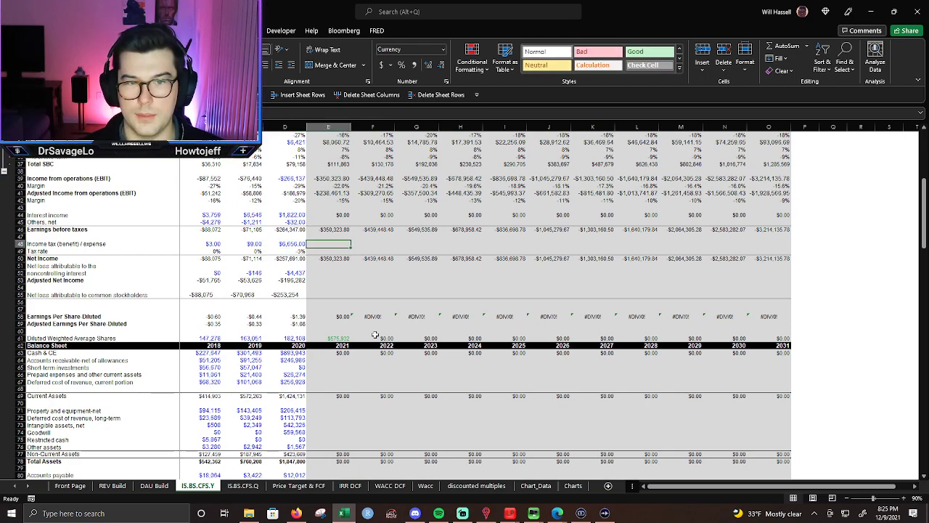
Inspect which cells the 2021 Earnings before taxes formula adds together, leaving the formula as it is.
key("Up")
key("Up")
key("Up")
scroll(366, 330, "up", 5)
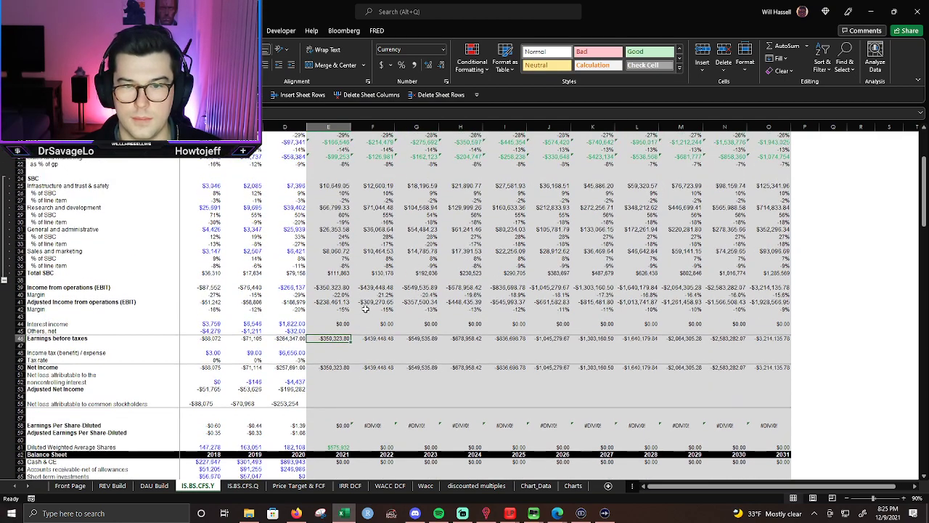
key("F2")
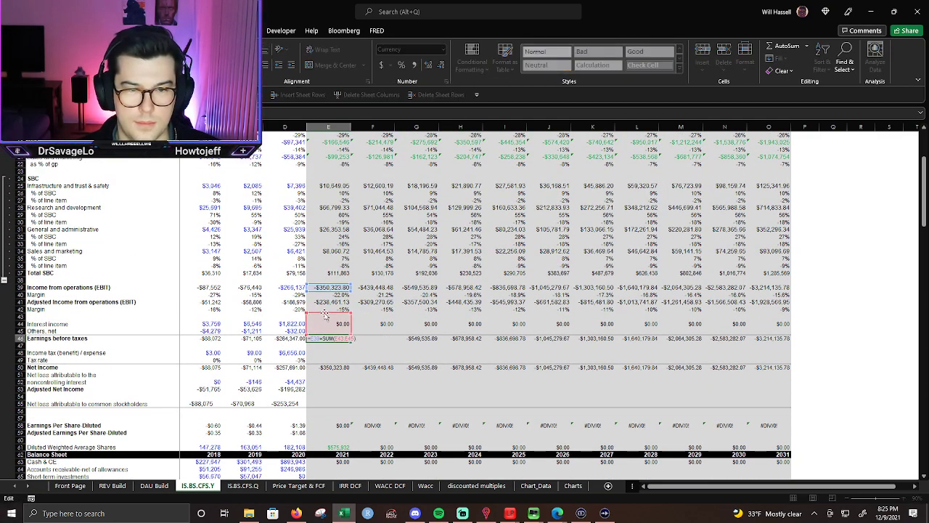
left_click_drag(326, 311, 324, 317)
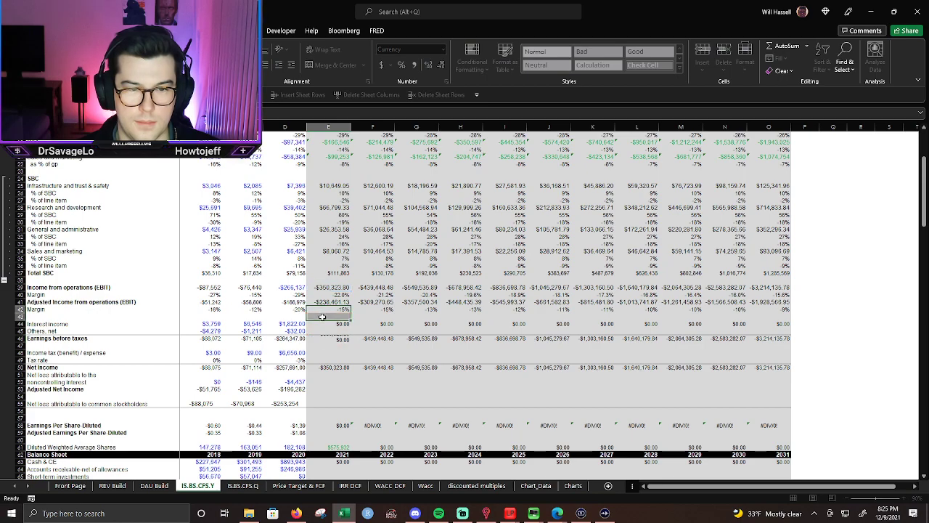
left_click(293, 339)
left_click(331, 339)
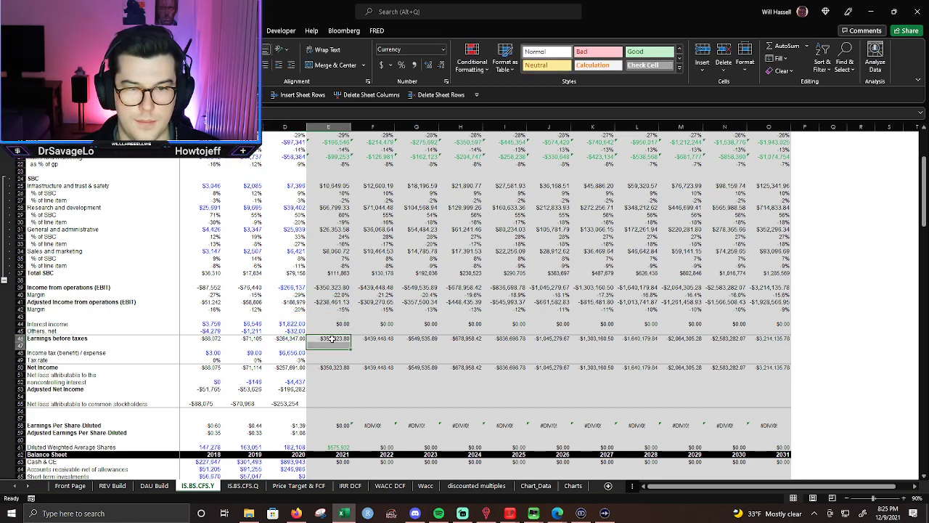
double_click(333, 340)
key("Escape")
left_click(341, 295)
scroll(404, 324, "up", 2)
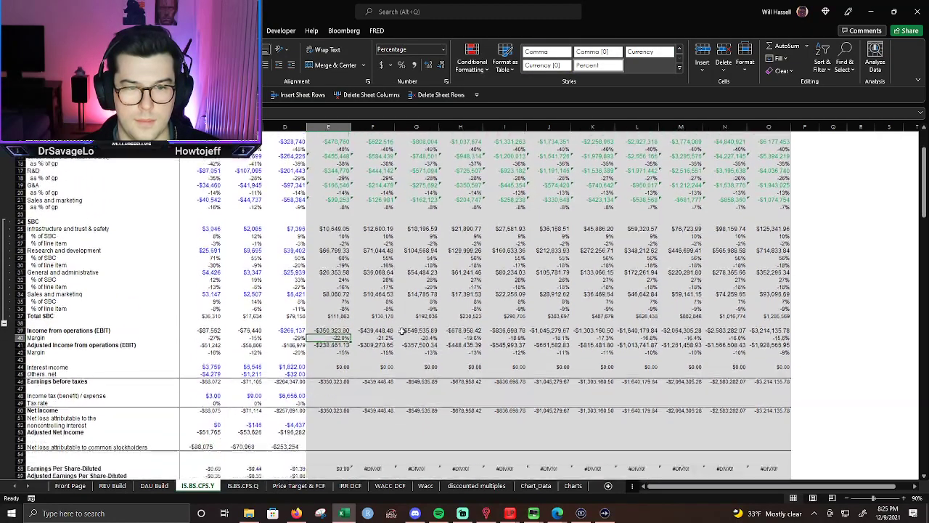
scroll(813, 375, "down", 4)
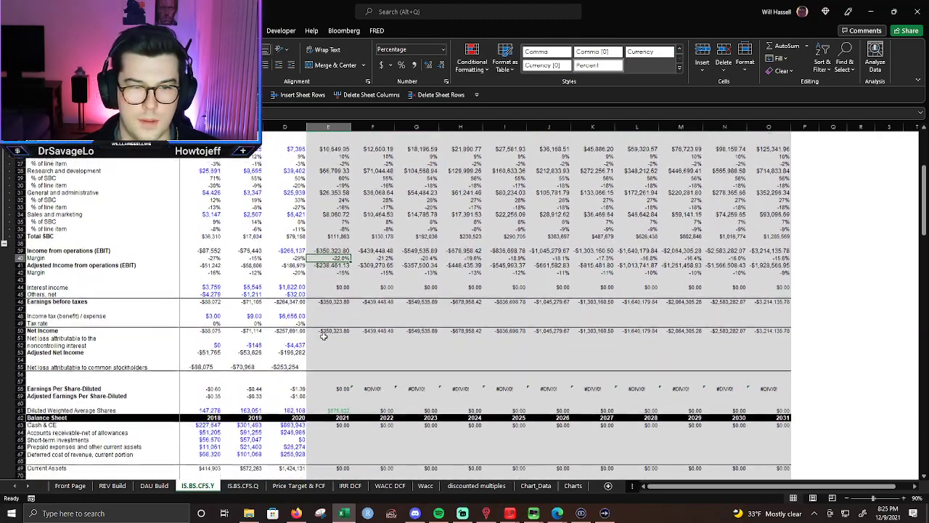
Set the 2021 tax rate to 20%.
left_click(329, 310)
left_click(329, 315)
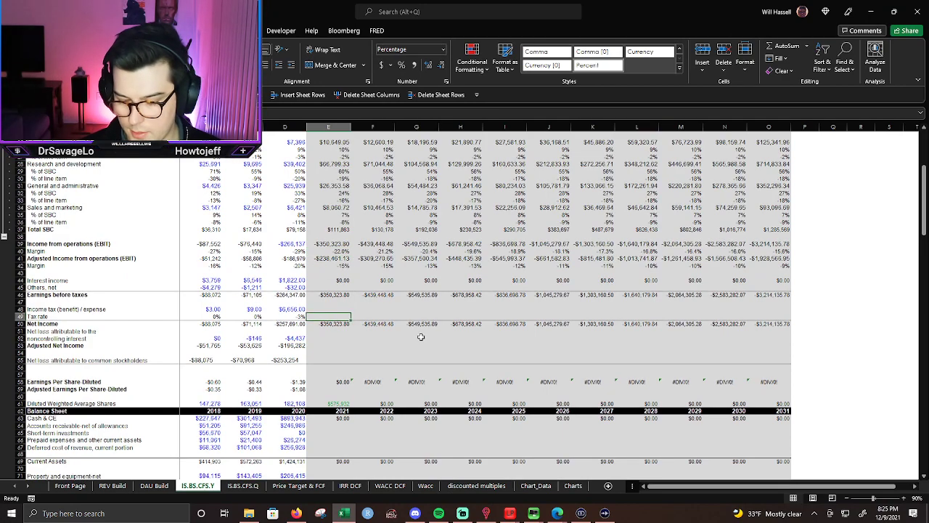
type("20")
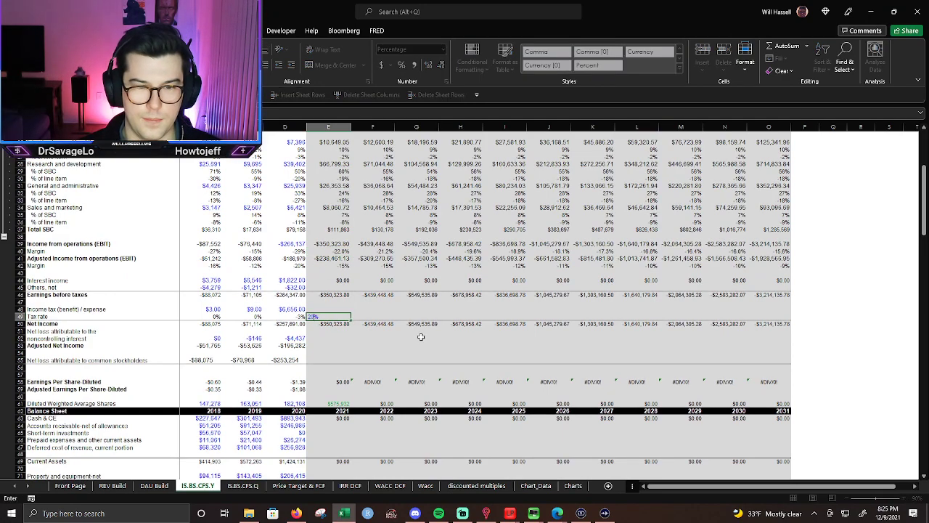
key("Up")
Calculate the 2021 Income tax (benefit) / expense as Earnings before taxes multiplied by the tax rate.
key("Left")
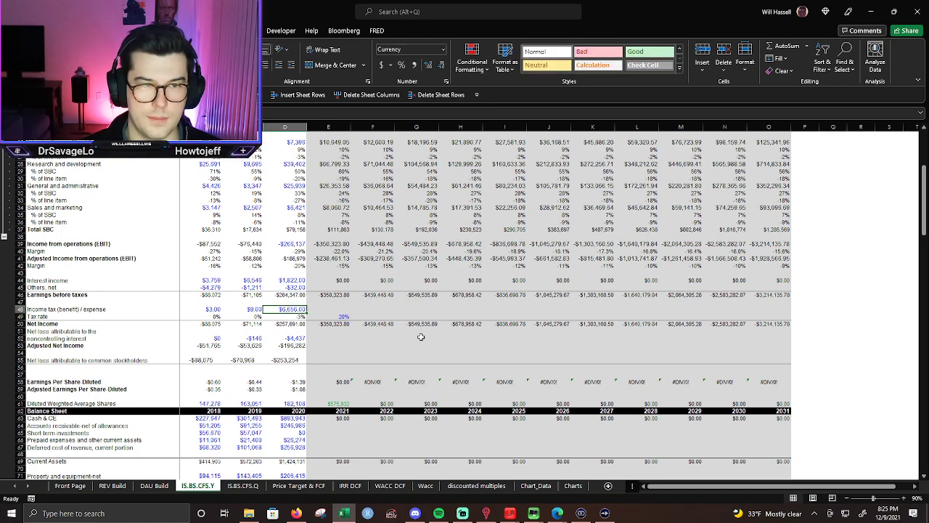
key("Right")
type("=")
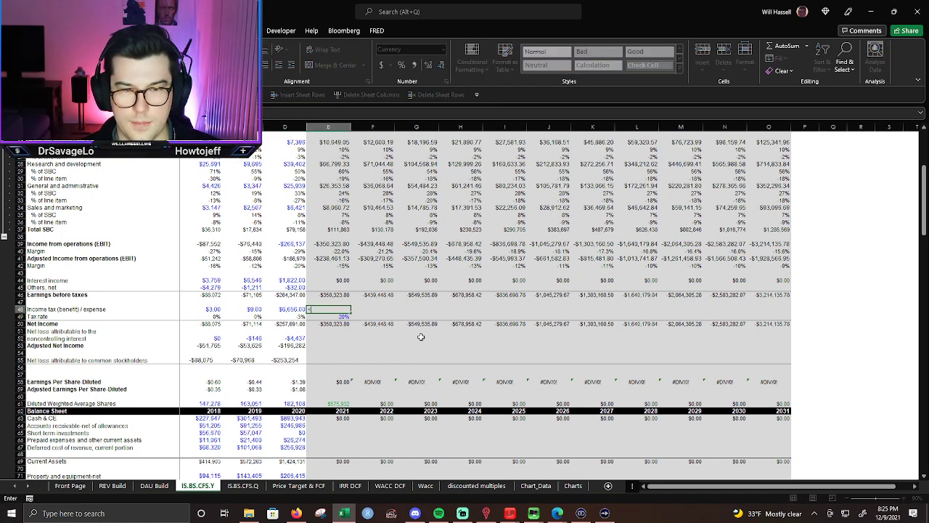
key("Up")
type("*")
key("Down")
key("Return")
Change the 2021 Net income formula to subtract the income tax expense from Earnings before taxes.
key("Down")
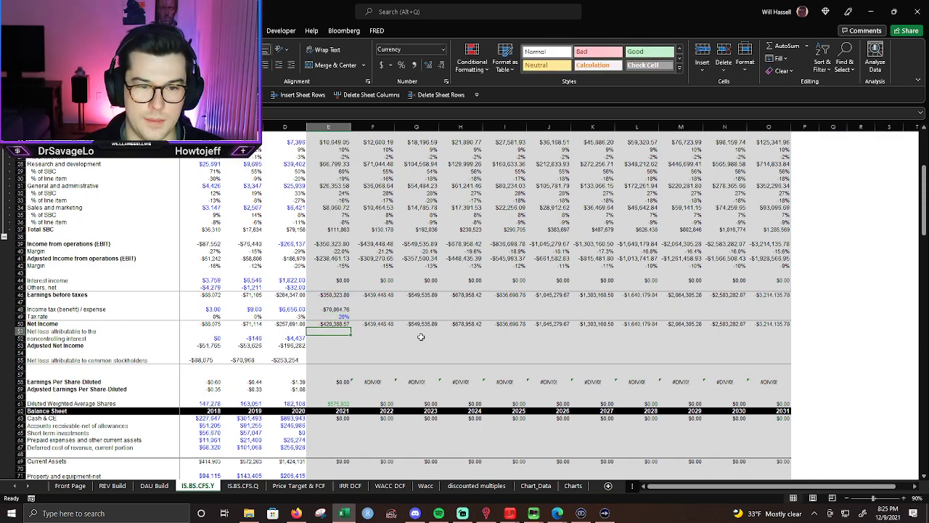
key("F2")
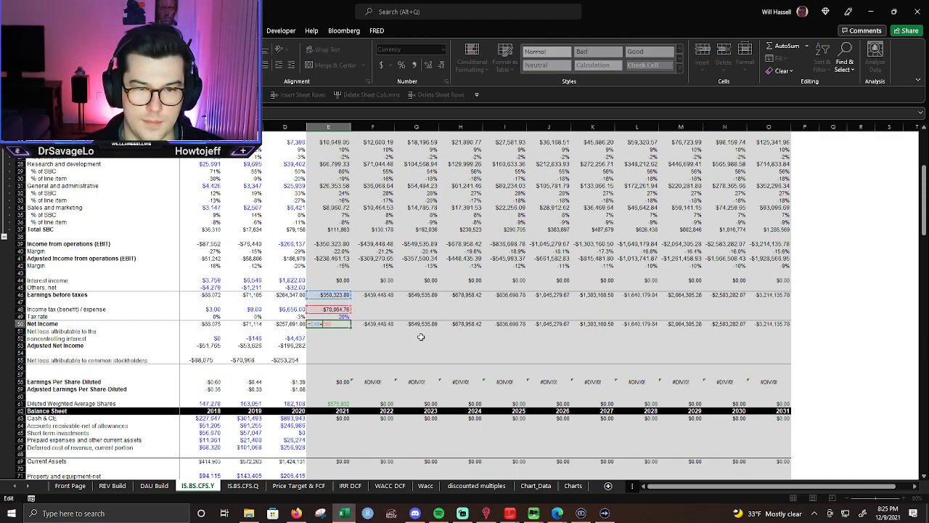
key("BackSpace")
type("-")
key("Return")
Fill the 2021 Net income and Income tax (benefit) / expense formulas across 2022 to 2031.
key("Up")
key("ctrl+shift+Right")
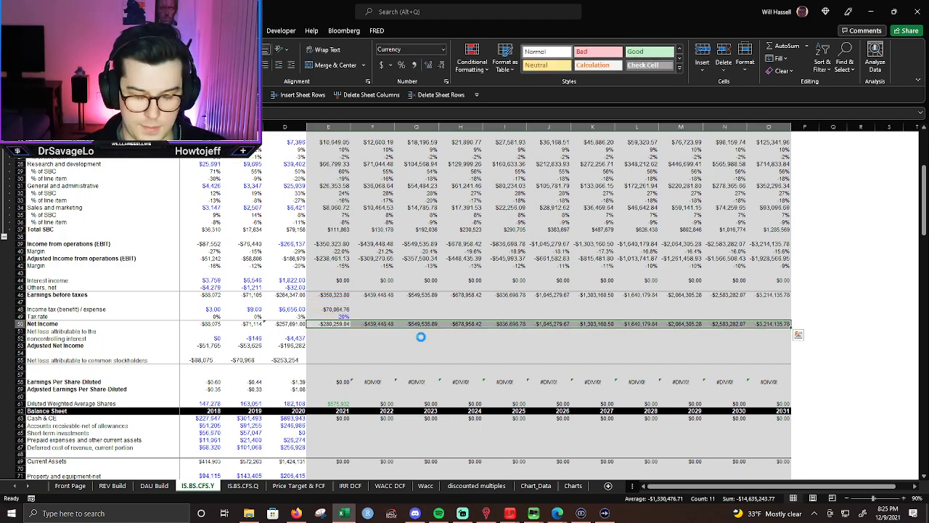
key("Up")
key("Up")
key("shift+Right")
key("shift+Right")
key("shift+Right")
key("shift+Right")
key("shift+Right")
key("shift+Right")
key("shift+Right")
key("shift+Right")
key("shift+Right")
key("shift+Right")
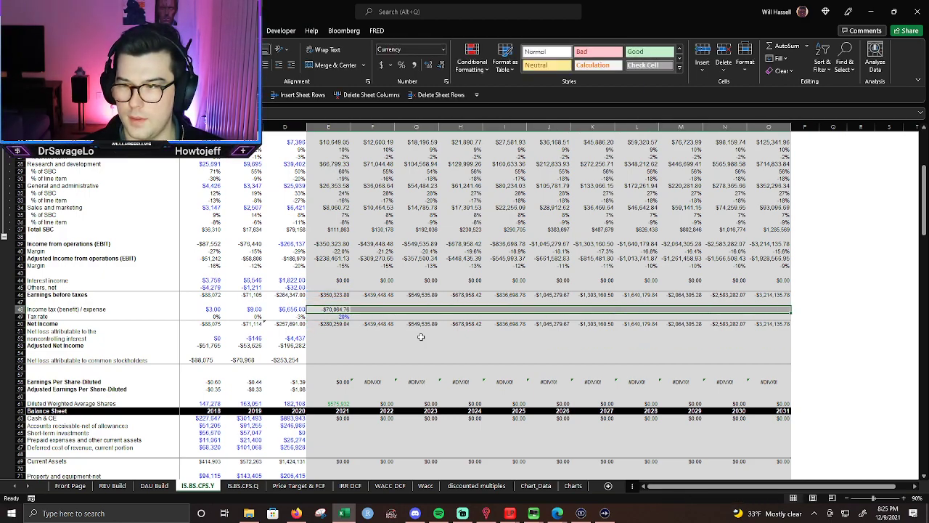
key("ctrl+r")
Fill the 20% tax rate across 2022 to 2031.
key("Down")
key("shift+Right")
key("shift+Right")
key("shift+Right")
key("shift+Right")
key("shift+Right")
key("shift+Right")
key("shift+Right")
key("shift+Right")
key("shift+Right")
key("shift+Right")
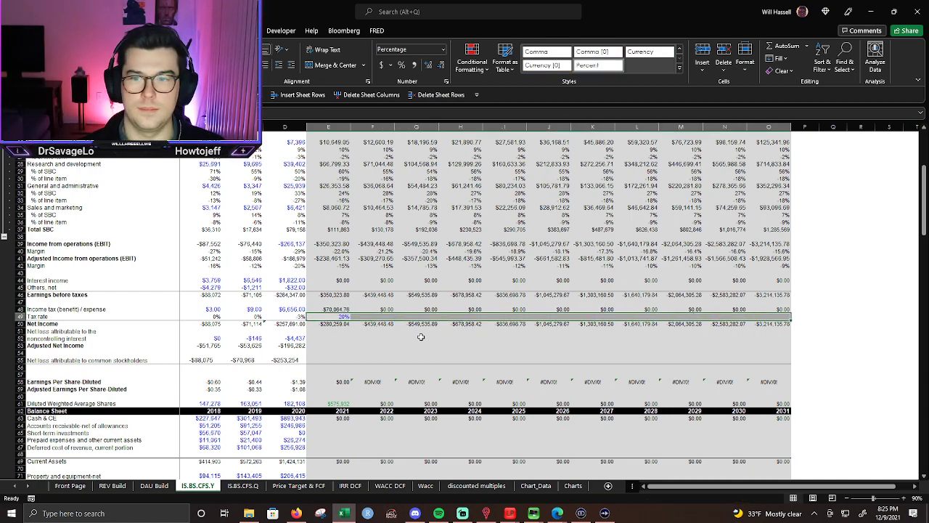
key("ctrl+r")
Copy the 2020 Adjusted Net Income formula into 2021.
key("Down")
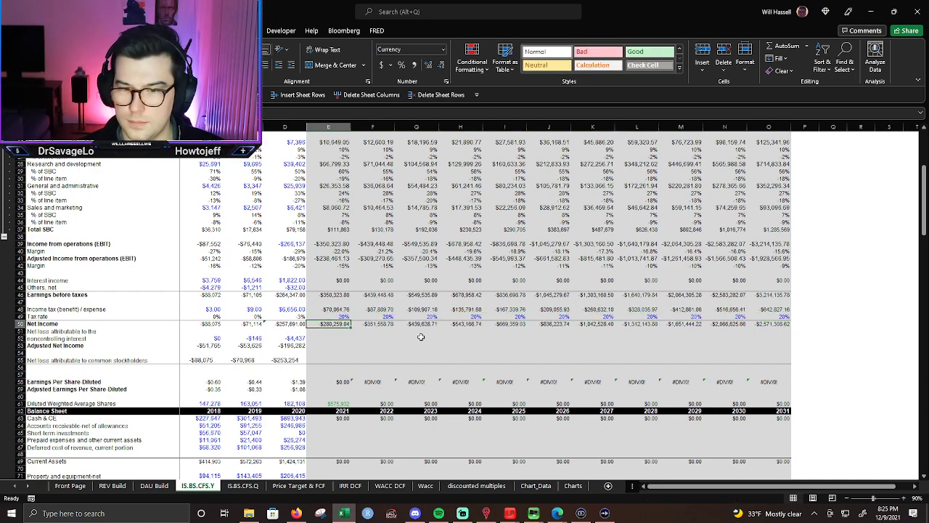
key("Down")
key("Down")
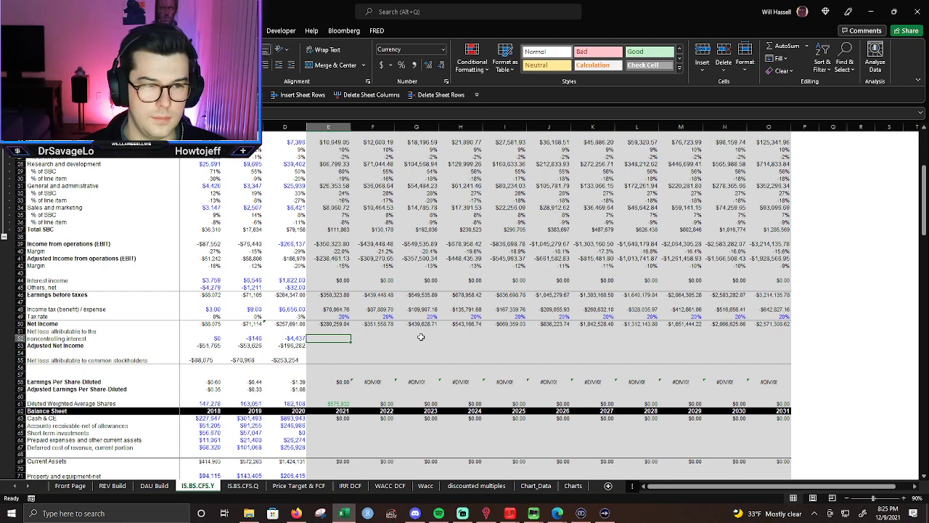
key("Left")
key("Right")
key("Down")
key("Left")
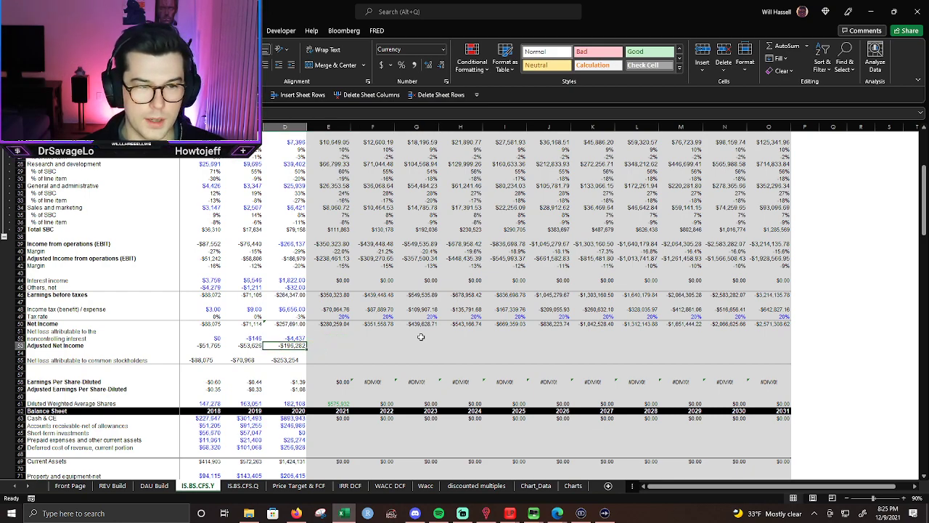
key("shift+Right")
key("ctrl+r")
key("Right")
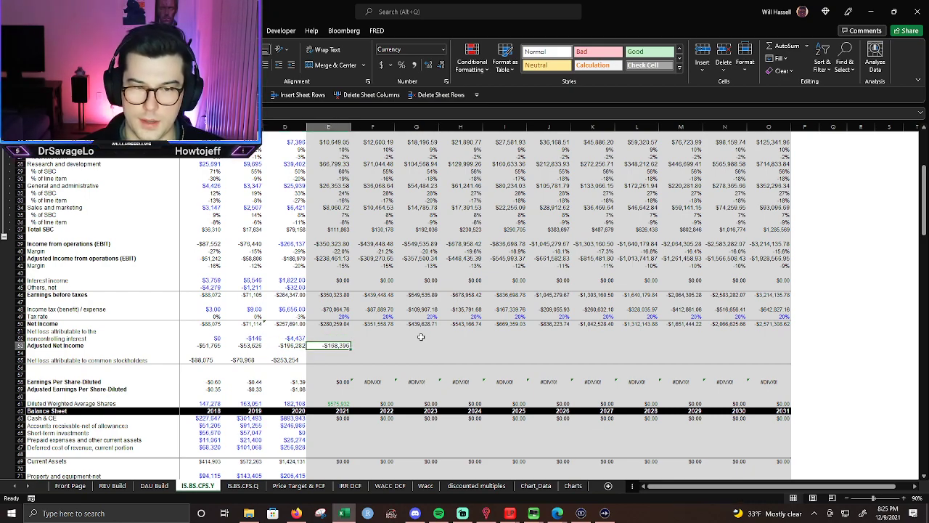
Fill the 2021 Adjusted Net Income formula across 2022 to 2031.
key("shift+Right")
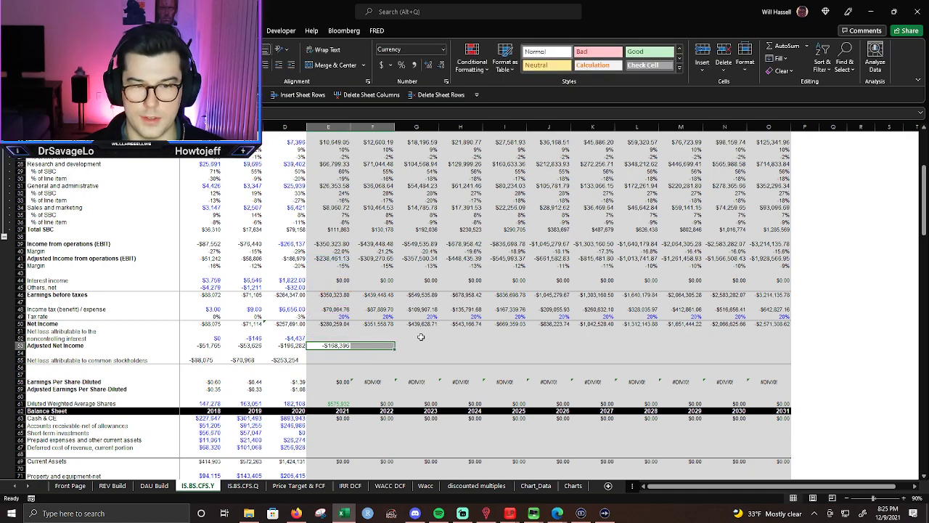
key("shift+Right")
key("shift+Right")
key("shift+Right")
key("shift+Right")
key("shift+Right")
key("shift+Right")
key("shift+Right")
key("shift+Right")
key("shift+Right")
key("ctrl+r")
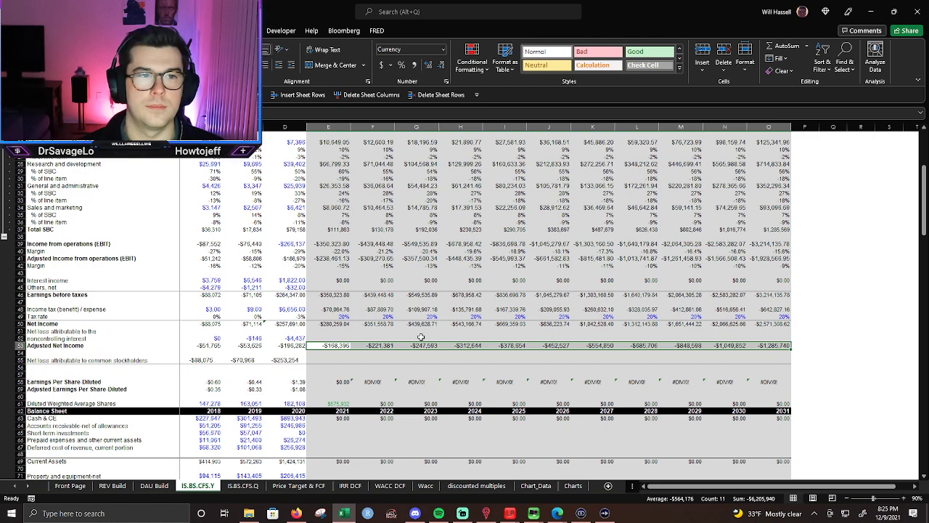
Shade the 2021 to 2031 Adjusted Net Income cells grey to match the forecast area.
key("alt+h")
key("h")
key("Down")
key("Down")
key("Return")
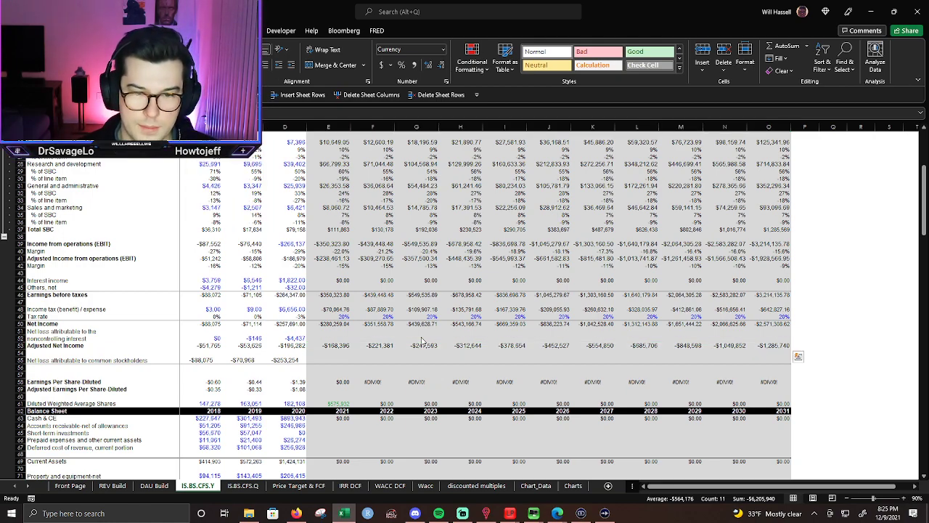
Copy the 2020 Net loss attributable to common stockholders formula into 2021 and shade the cell grey.
key("Down")
key("Down")
key("Left")
key("shift+Right")
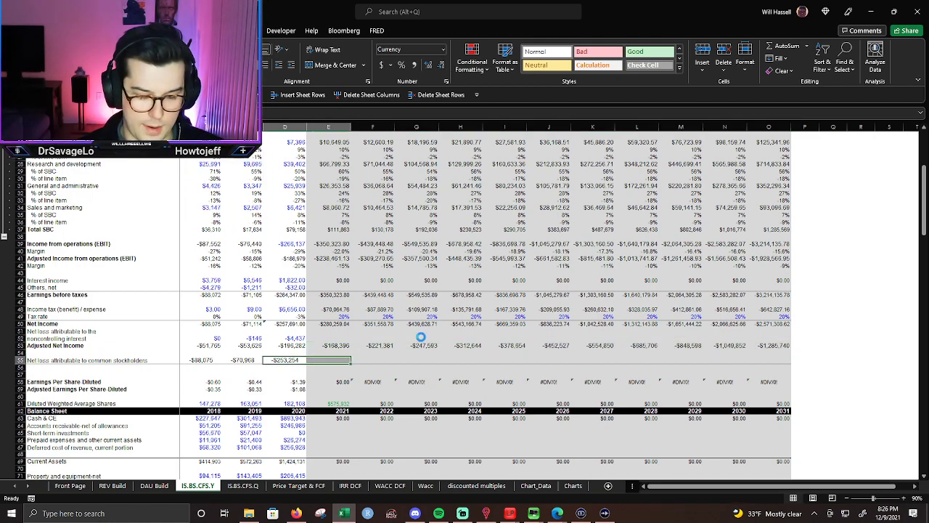
key("Right")
type("hh")
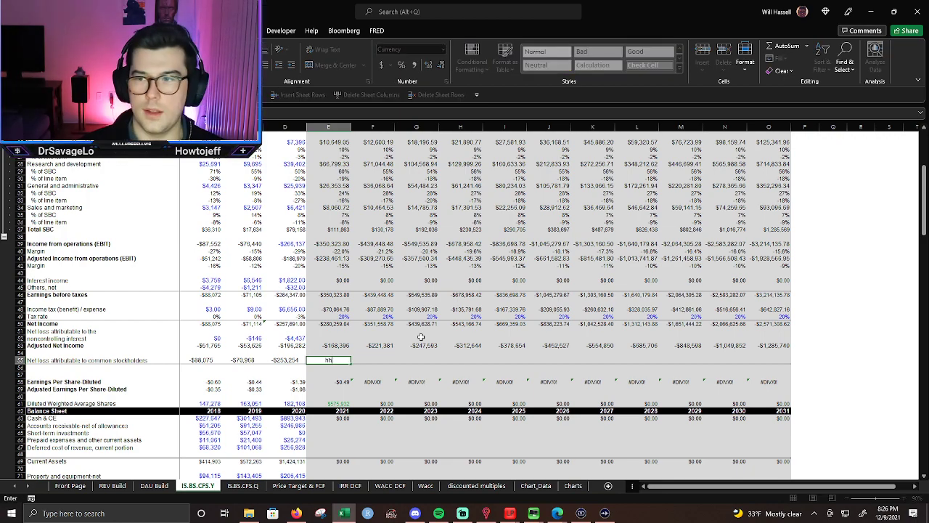
key("Escape")
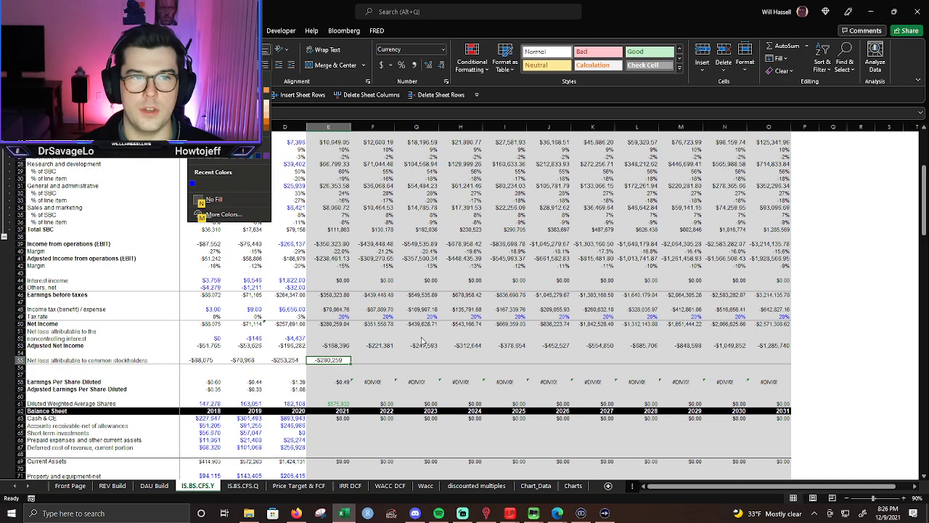
Fill the 2021 Net loss attributable to common stockholders formula across 2022 to 2031.
key("shift+Right")
key("shift+Right")
key("shift+Right")
key("shift+Right")
key("shift+Right")
key("shift+Right")
key("shift+Right")
key("shift+Right")
key("shift+Right")
key("shift+Right")
key("ctrl+r")
Copy the 2020 Adjusted Earnings Per Share Diluted formula into 2021.
key("Down")
key("Down")
key("Down")
key("Right")
key("Left")
key("Left")
key("Down")
key("shift+Right")
key("ctrl+r")
key("Right")
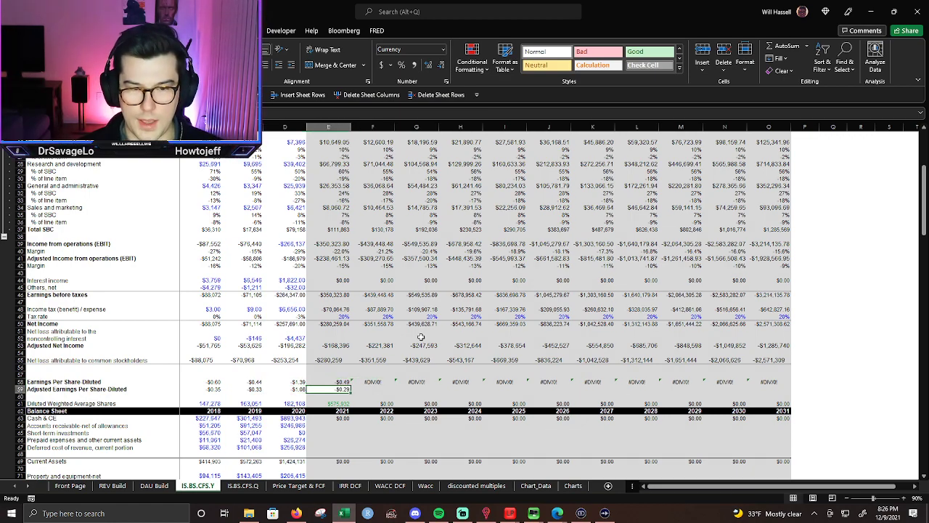
Fill the 2021 Adjusted Earnings Per Share Diluted formula across 2022 to 2031.
key("Up")
key("Down")
key("shift+Right")
key("shift+Right")
key("shift+Right")
key("shift+Right")
key("shift+Right")
key("shift+Right")
key("shift+Right")
key("shift+Right")
key("shift+Right")
key("shift+Right")
key("shift+Right")
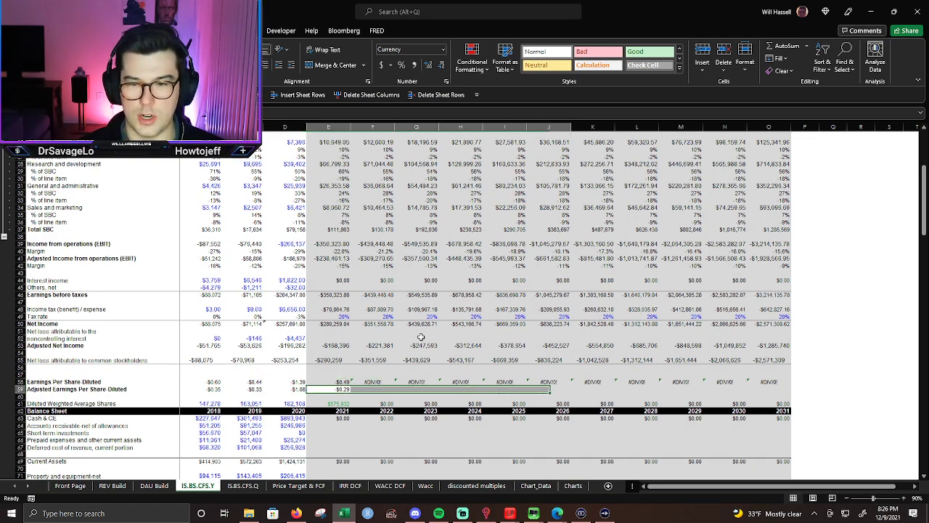
key("shift+Left")
key("ctrl+r")
Try to copy the 2021 Diluted Weighted Average Shares formula into 2022.
key("Down")
key("Down")
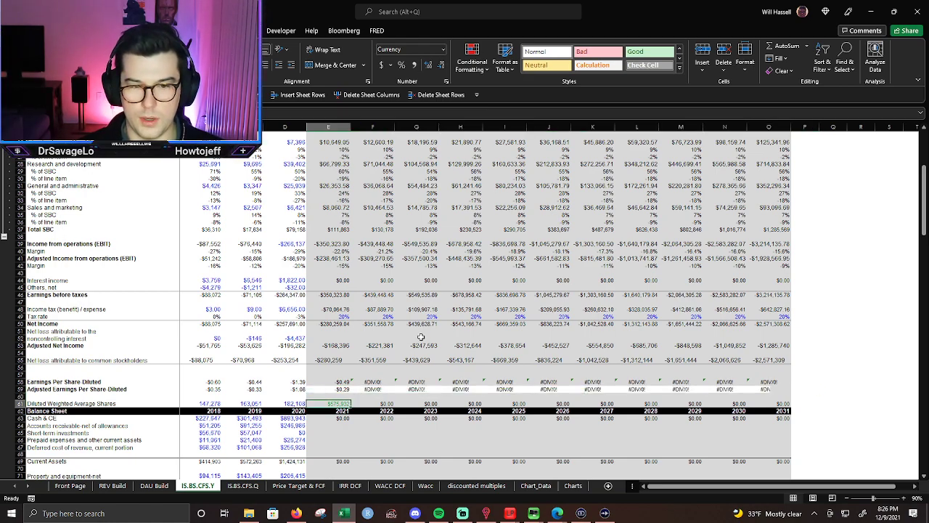
key("Right")
key("ctrl+r")
key("Down")
key("ctrl+z")
In the Share Count schedule, fill the 2021 Beg. Balance formula across 2022 to 2031.
scroll(345, 326, "down", 1)
left_click_drag(924, 211, 916, 479)
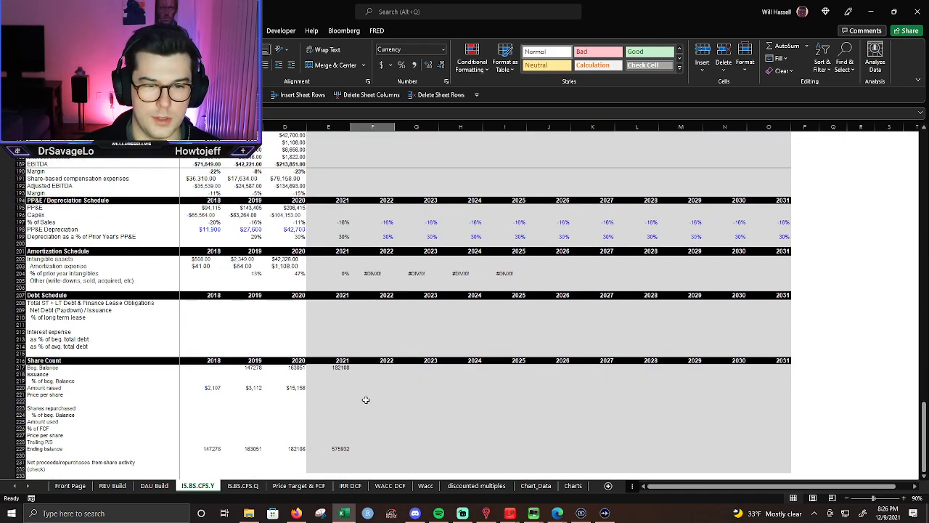
left_click(376, 450)
left_click(342, 369)
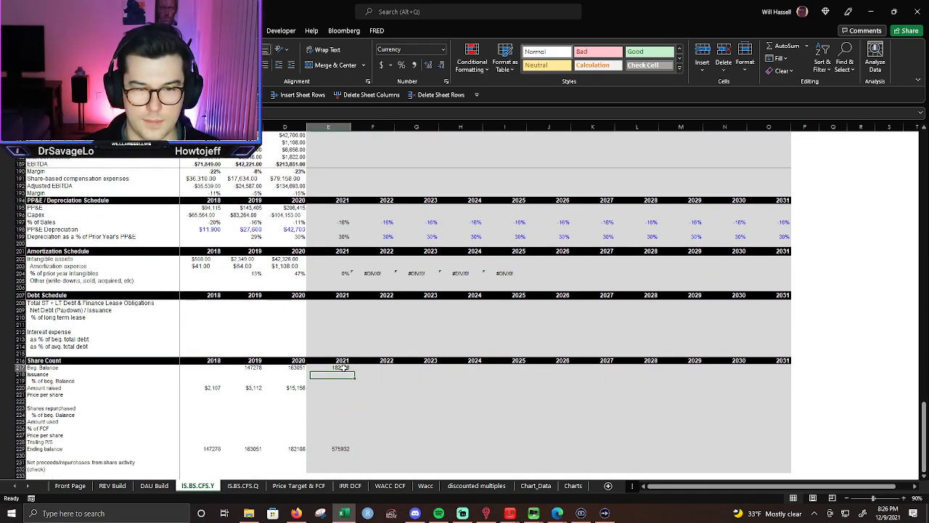
key("shift+Right")
key("ctrl+r")
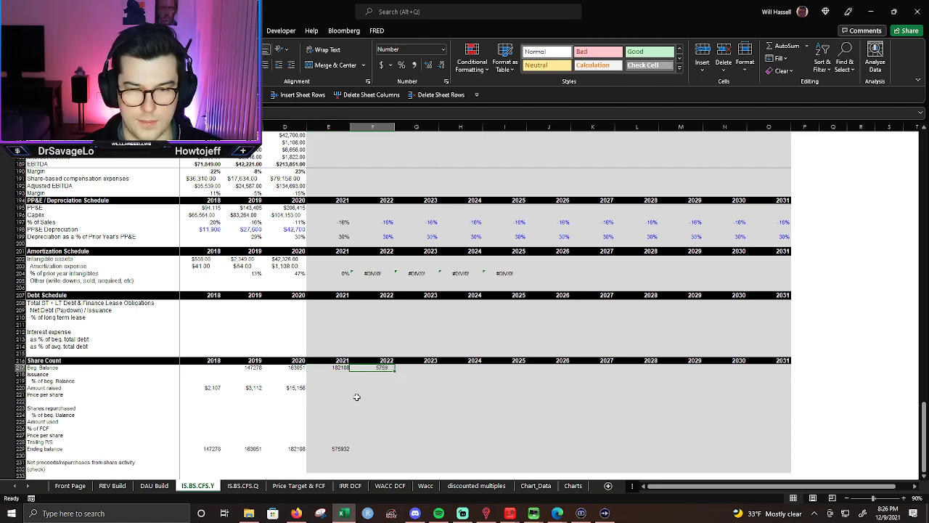
key("shift+Right")
key("shift+Right")
key("shift+Right")
key("shift+Right")
key("shift+Right")
key("shift+Right")
key("shift+Right")
key("shift+Right")
key("shift+Right")
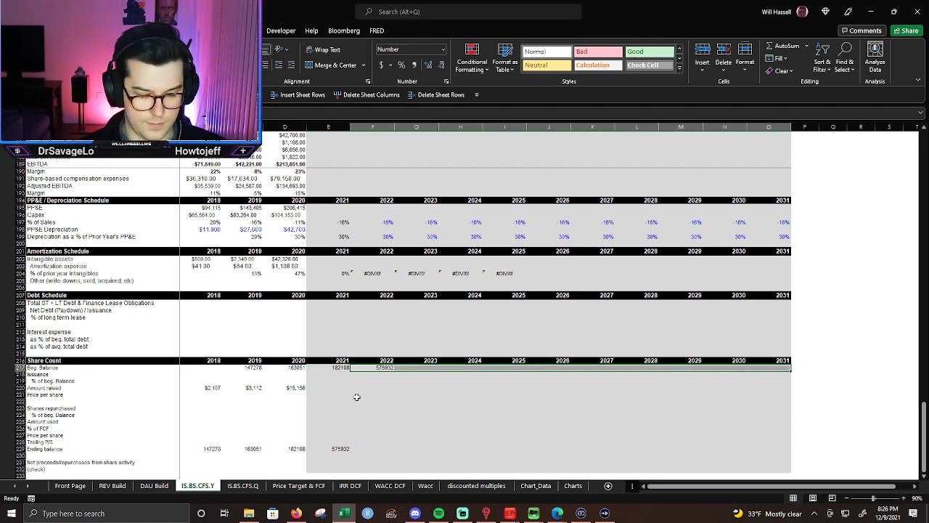
key("ctrl+r")
Fill the 2021 Ending balance formula of the Share Count schedule across 2022 to 2031.
key("Down")
key("Down")
key("Down")
key("Down")
key("Down")
key("Down")
key("Down")
key("Down")
key("Down")
key("Down")
key("Left")
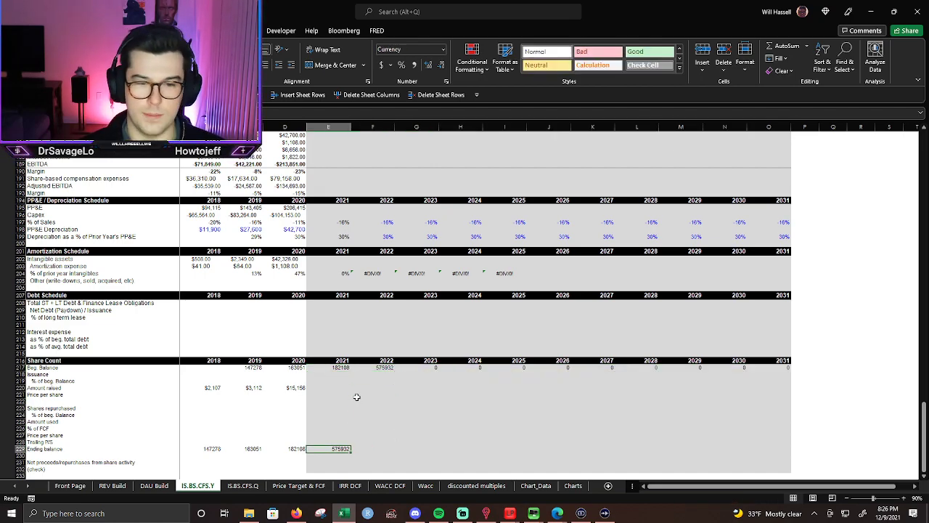
key("shift+Right")
key("shift+Right")
key("shift+Right")
key("shift+Right")
key("shift+Right")
key("shift+Right")
key("shift+Right")
key("shift+Right")
key("shift+Right")
key("shift+Right")
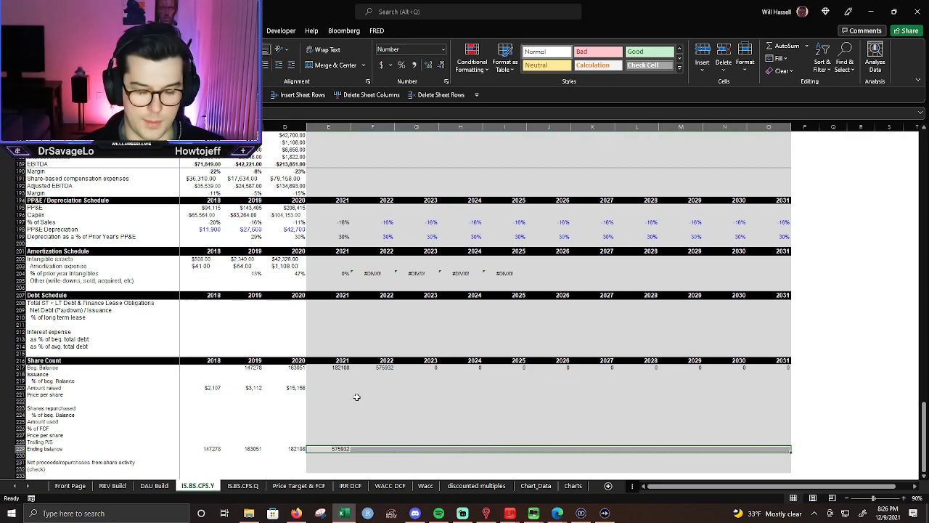
key("ctrl+r")
key("Return")
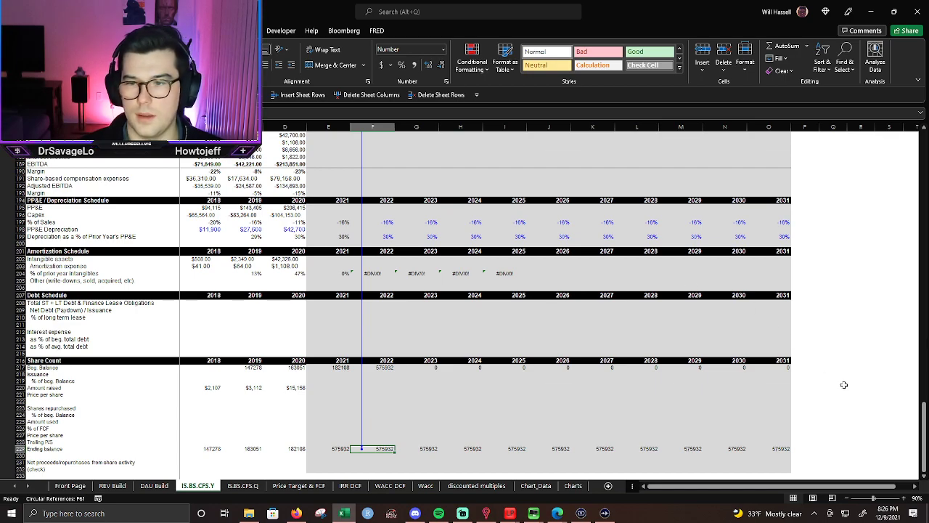
Examine which cells the Share Count Beg. Balance and Ending balance formulas reference for 2020 to 2022.
double_click(334, 450)
key("Escape")
double_click(342, 369)
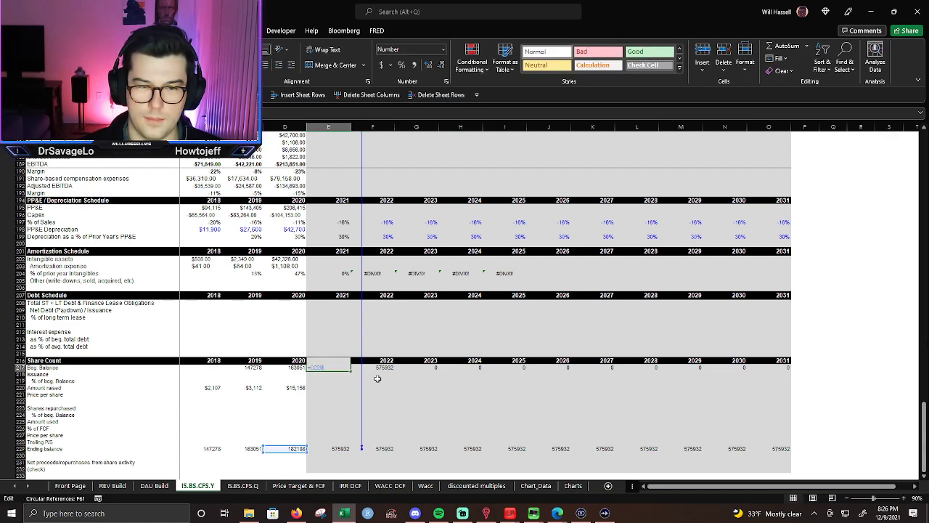
key("Escape")
double_click(386, 368)
key("Escape")
double_click(381, 444)
key("Escape")
double_click(390, 448)
key("Escape")
double_click(333, 451)
key("Escape")
key("Left")
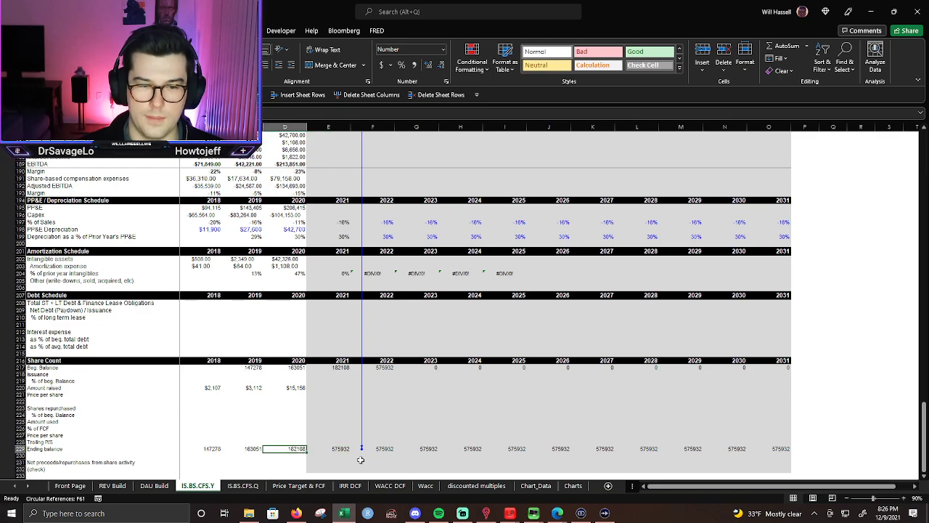
key("F2")
key("Escape")
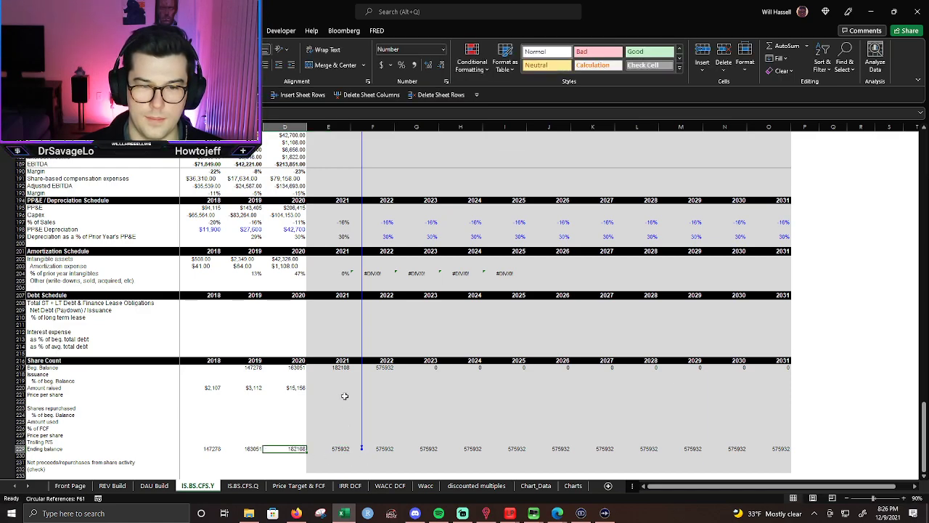
Try to link the 2022 Ending balance of the Share Count schedule directly to the 2022 Beg. Balance.
left_click(340, 449)
left_click(390, 450)
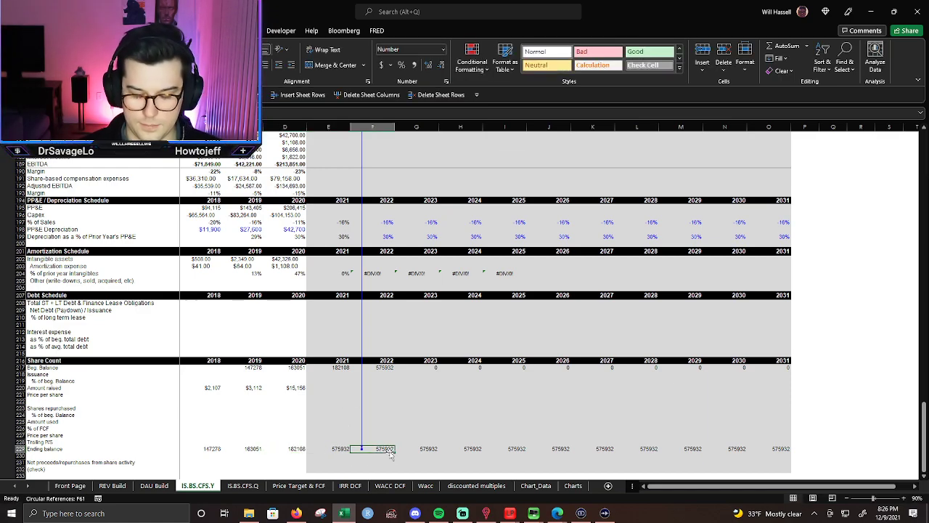
type("=")
left_click(386, 369)
key("Return")
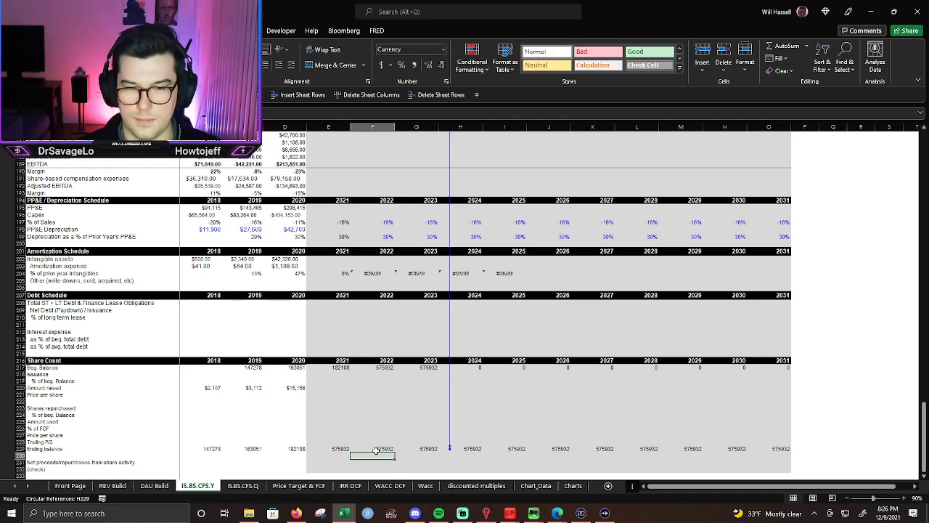
Examine which cell the 2022 Beg. Balance formula in the Share Count schedule references.
left_click(376, 450)
key("Up")
key("Up")
key("Up")
key("Up")
key("Up")
key("Up")
key("Up")
key("Up")
key("Up")
key("Up")
key("Up")
key("Up")
key("F2")
key("Escape")
Calculate the 2022 Ending balance in the Share Count schedule as Issuance (F218) minus Shares repurchased (F223) plus Beg. Balance.
left_click(388, 448)
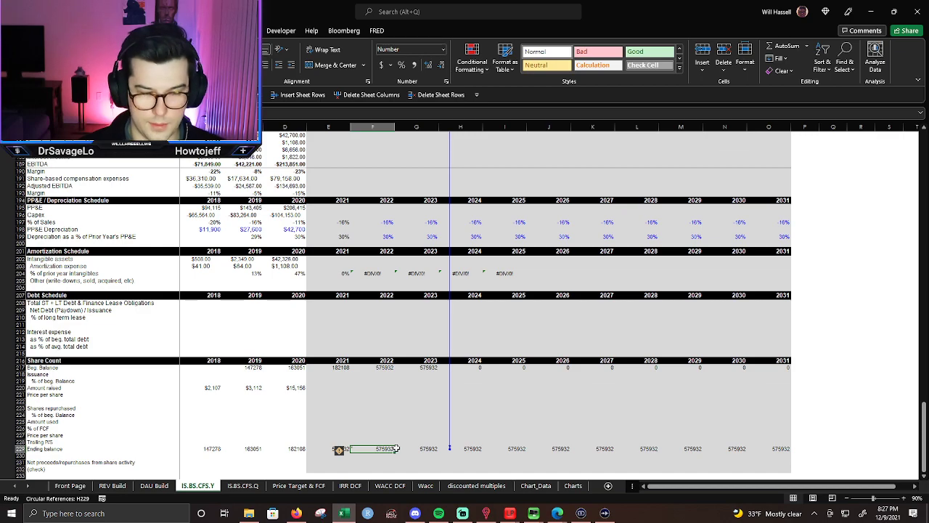
type("=")
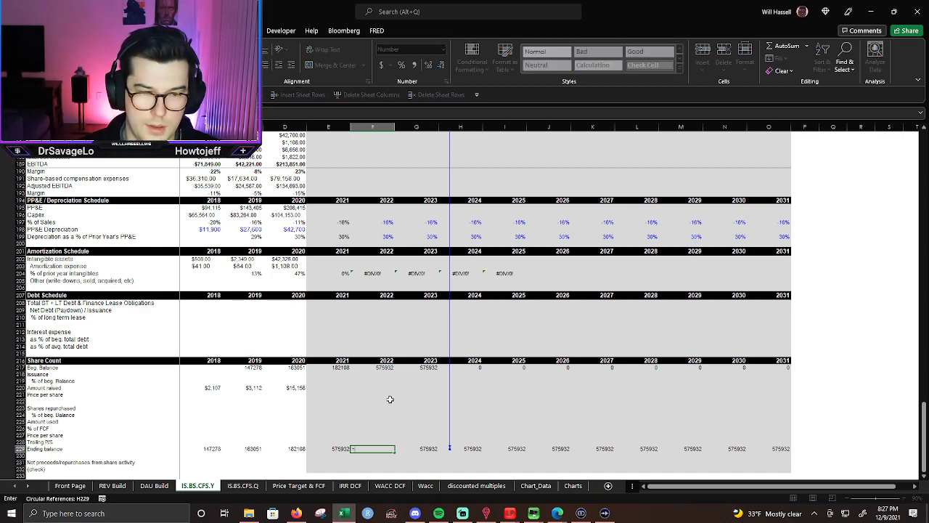
left_click(381, 375)
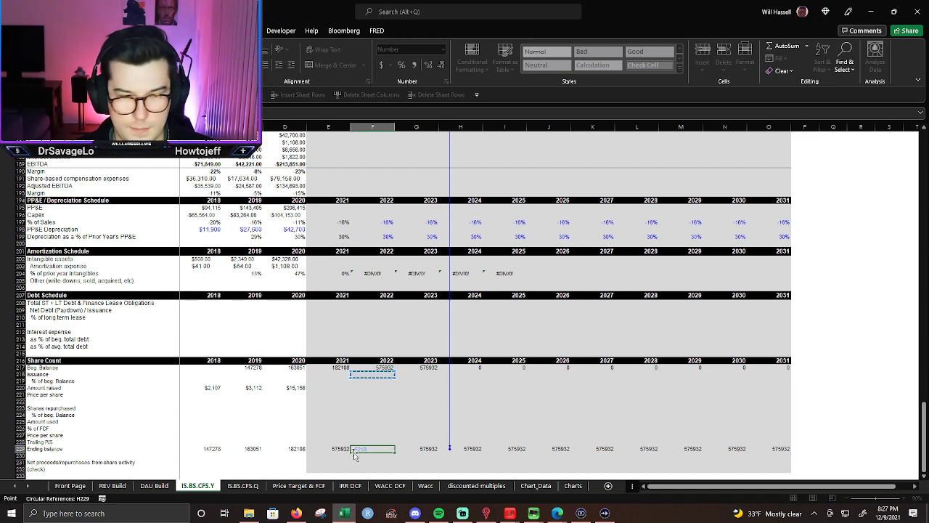
type("-")
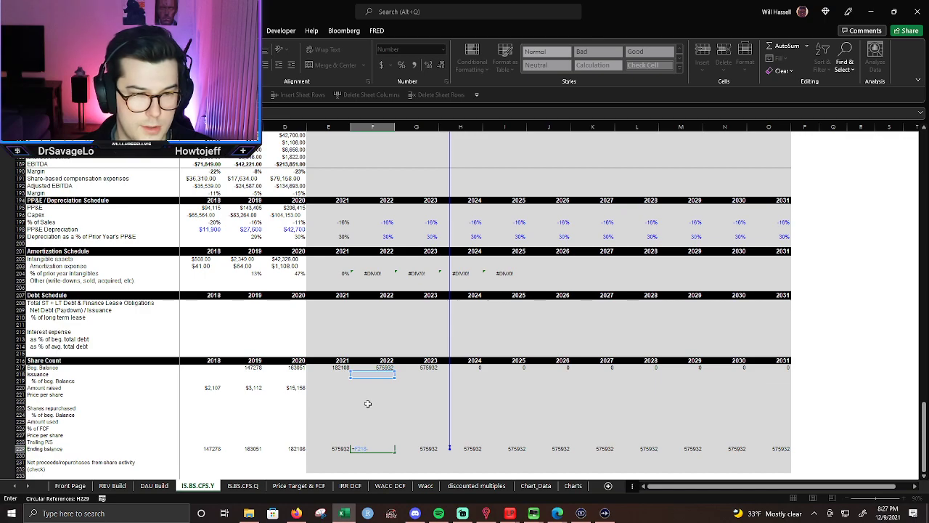
left_click(367, 404)
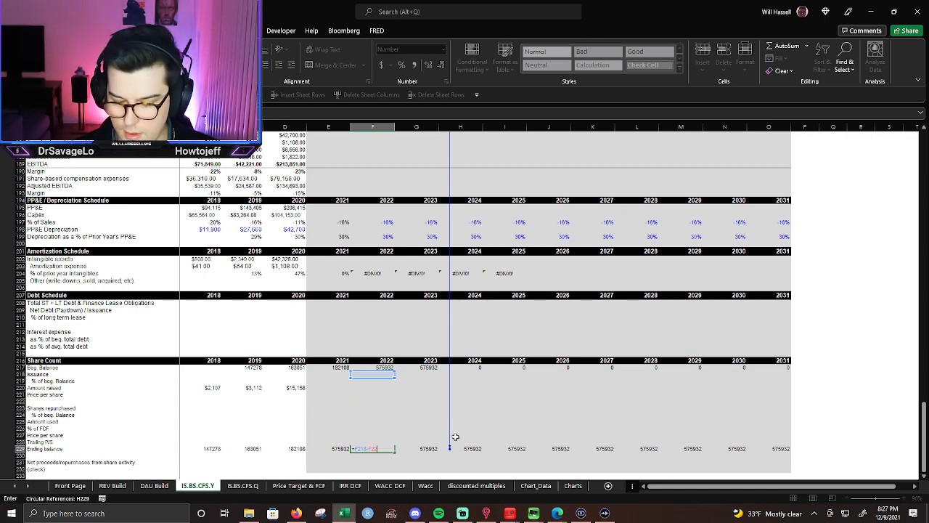
key("ctrl+Return")
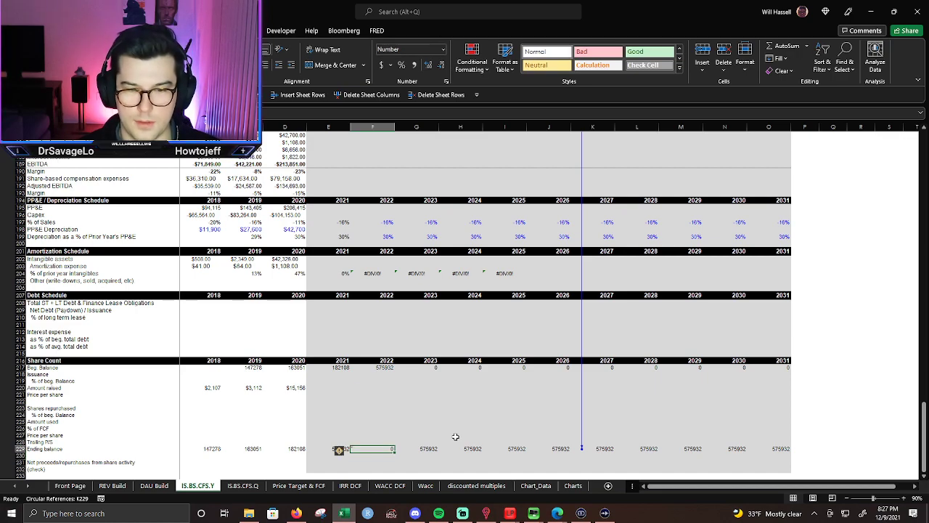
key("F2")
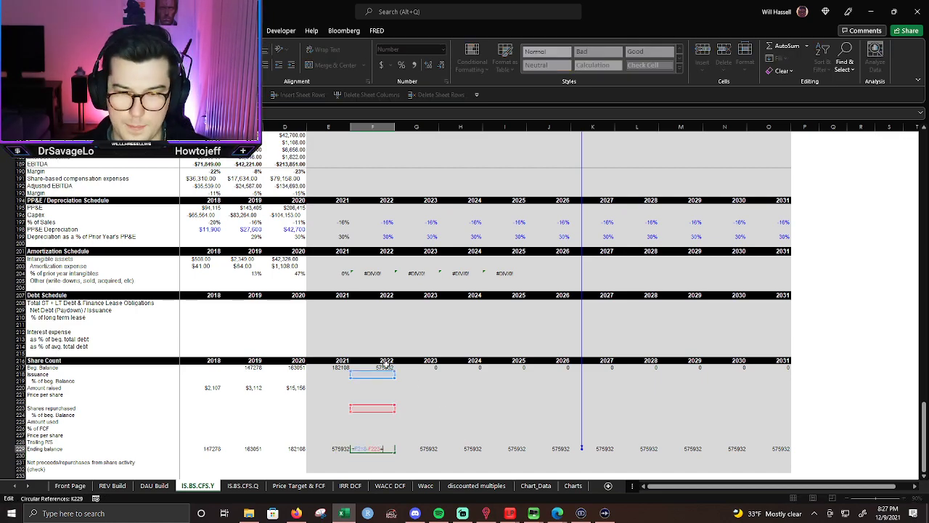
key("ctrl+Return")
Fill the 2022 Ending balance formula of the Share Count schedule across to 2031.
key("ctrl+shift+Right")
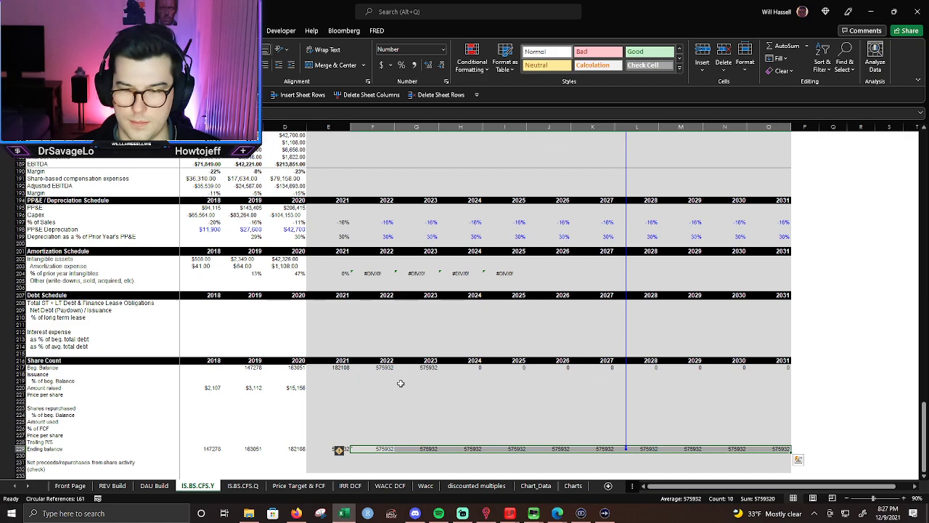
key("ctrl+r")
key("Up")
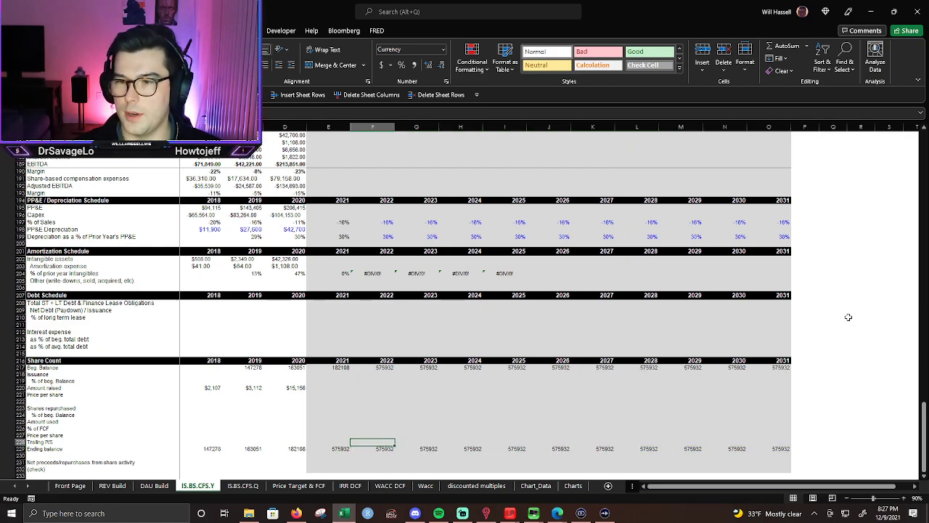
Shade the 2021 to 2031 Adjusted Earnings Per Share Diluted cells with the same grey fill as the other forecast rows.
left_click_drag(923, 428, 890, 194)
left_click(335, 391)
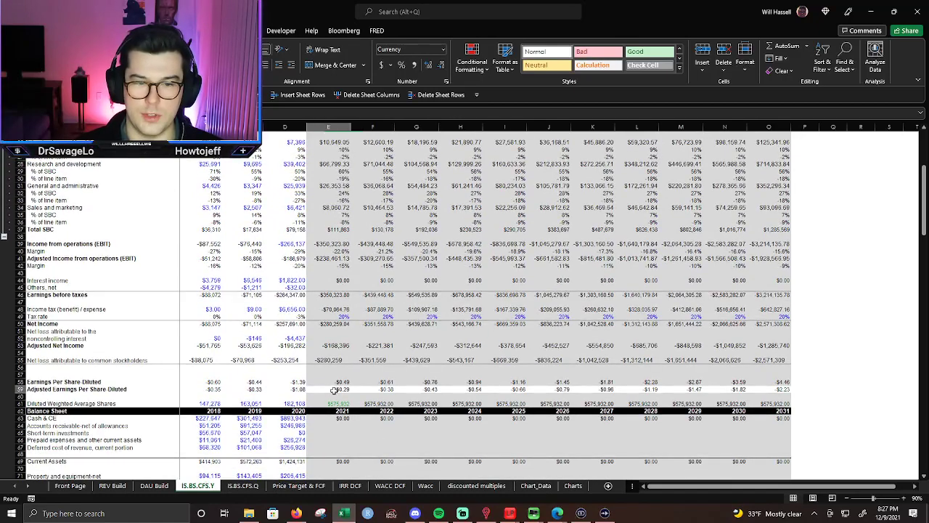
key("ctrl+shift+Right")
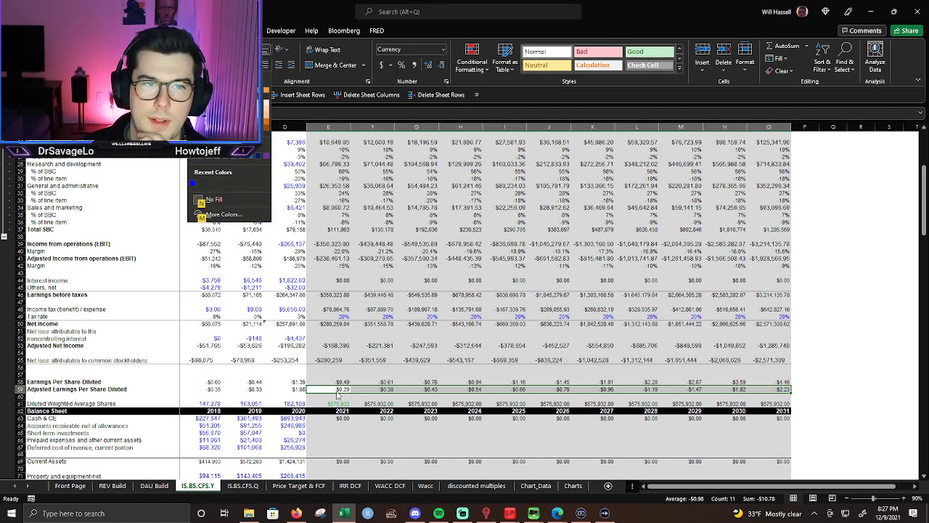
key("ctrl+c")
Review the Balance Sheet and Cash Flow Statement line items, including the changes in operating assets and liabilities.
scroll(382, 378, "down", 6)
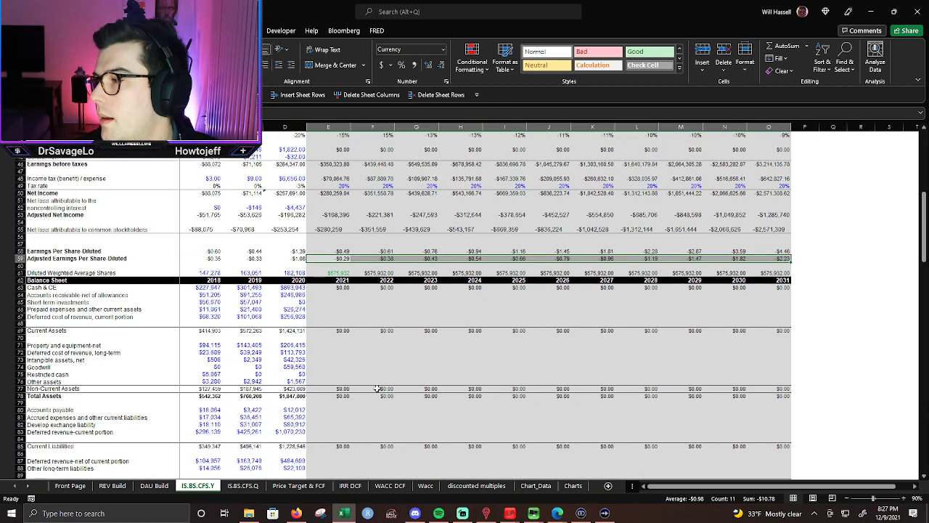
scroll(371, 388, "down", 3)
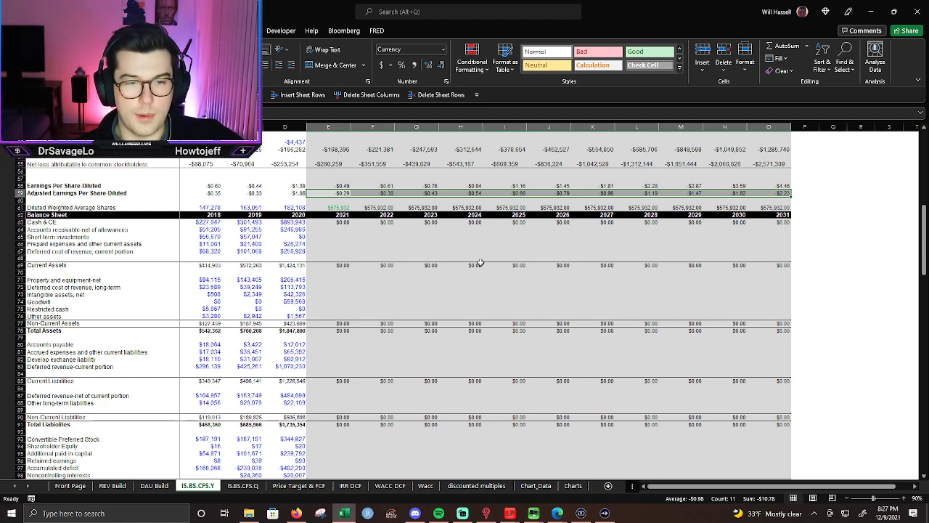
scroll(475, 261, "down", 12)
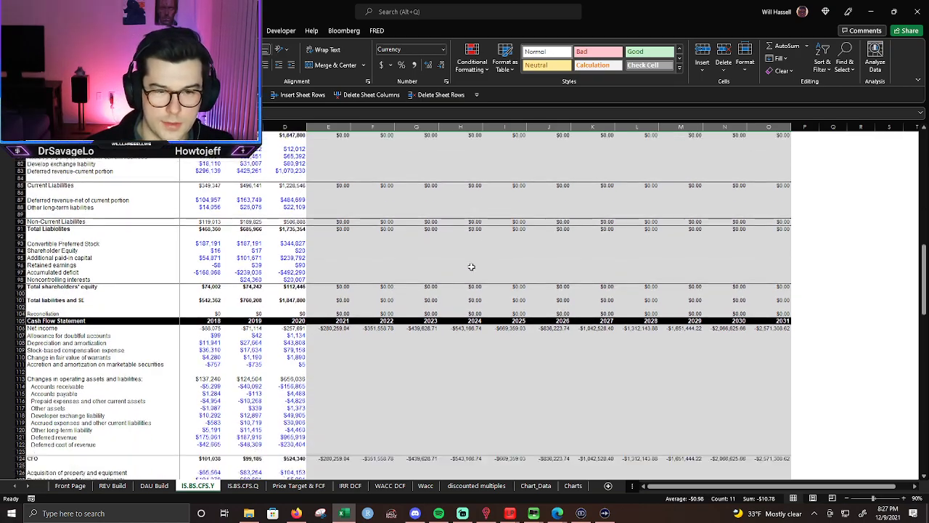
scroll(475, 281, "down", 4)
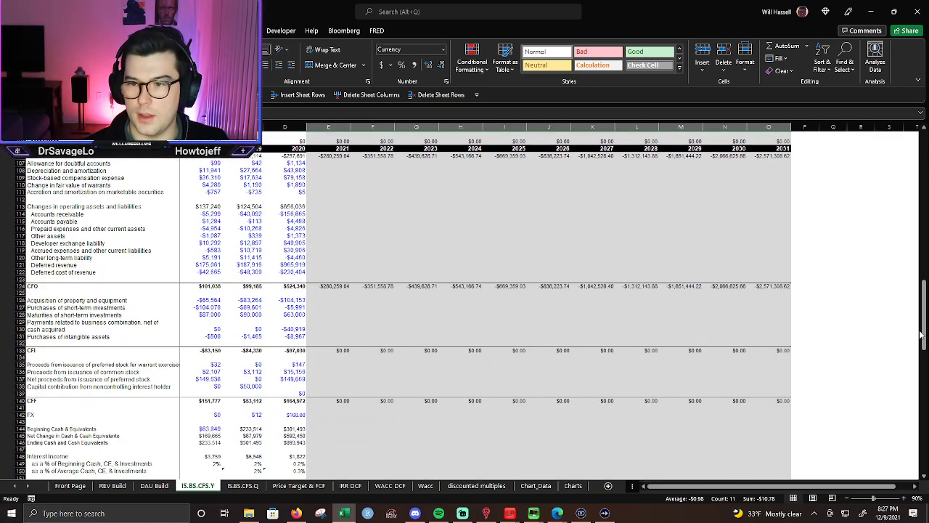
left_click_drag(921, 334, 906, 274)
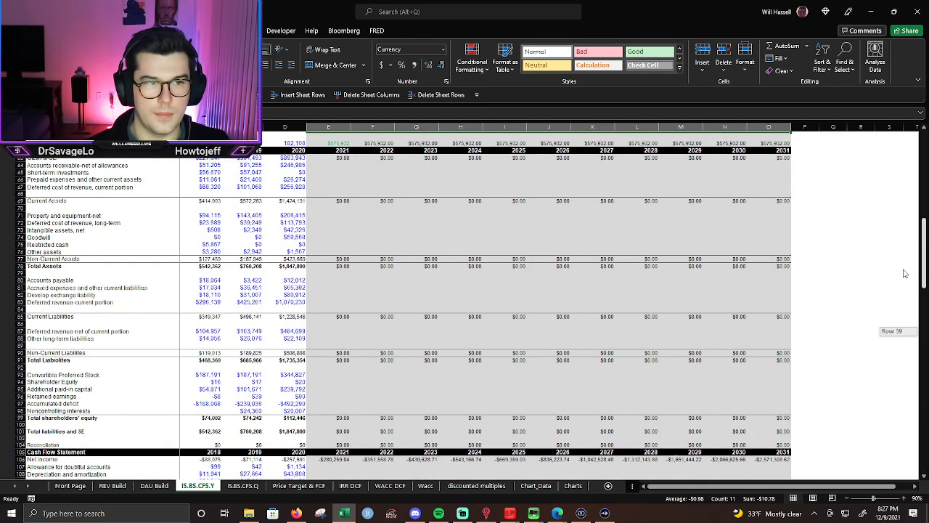
left_click_drag(902, 273, 890, 326)
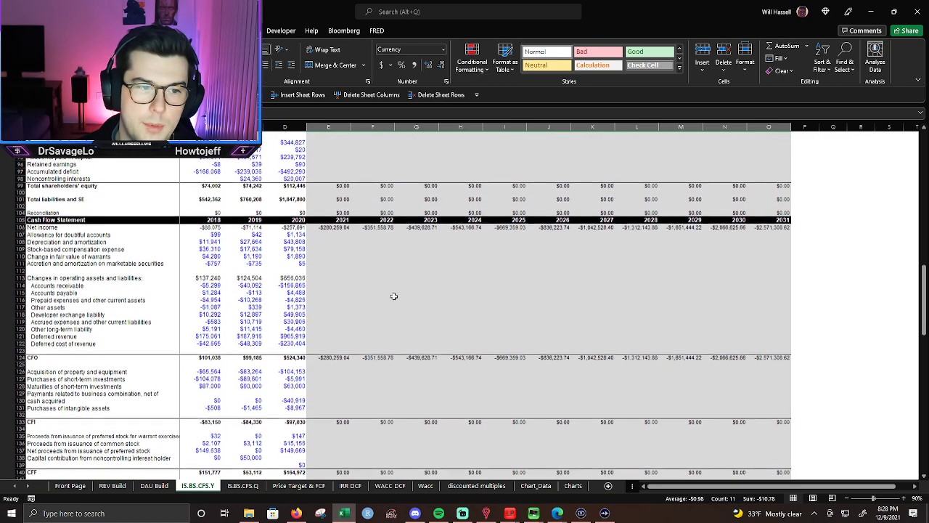
left_click_drag(58, 286, 63, 343)
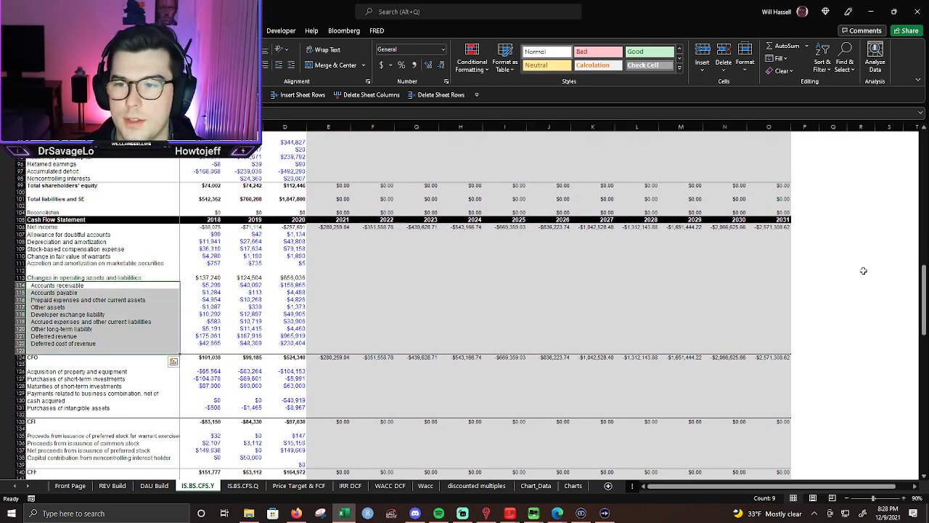
left_click_drag(921, 308, 909, 394)
Examine the 2020 AR DOH formula and the neighbouring prepaid expenses % of GP in the Working Capital schedule.
left_click(286, 272)
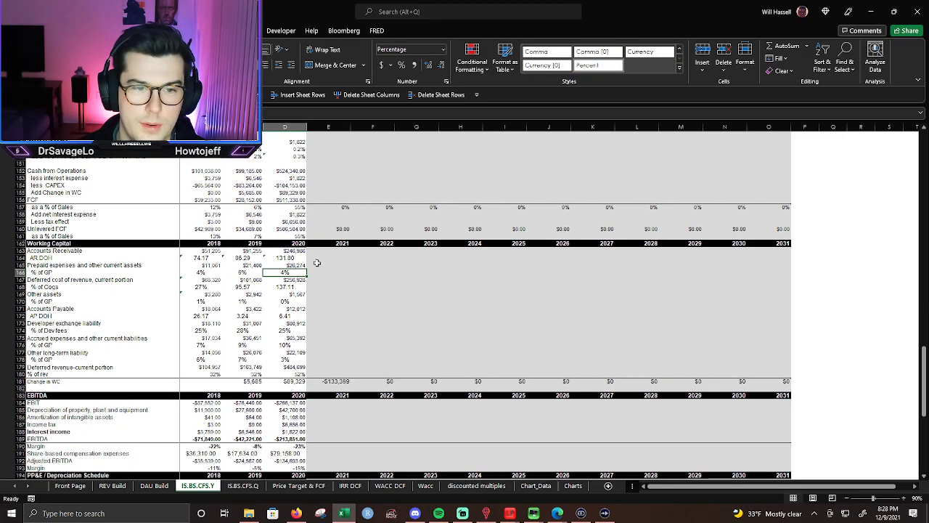
key("Up")
key("Up")
key("Up")
key("Up")
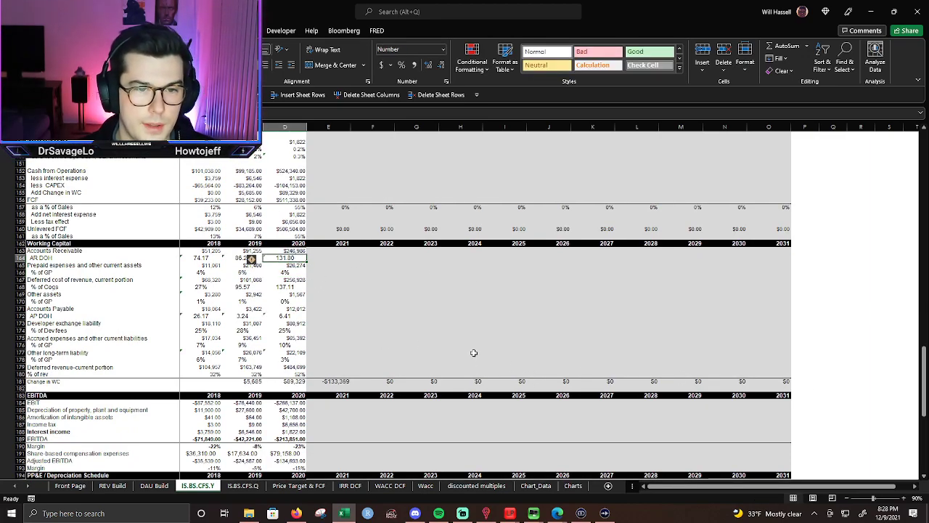
key("Down")
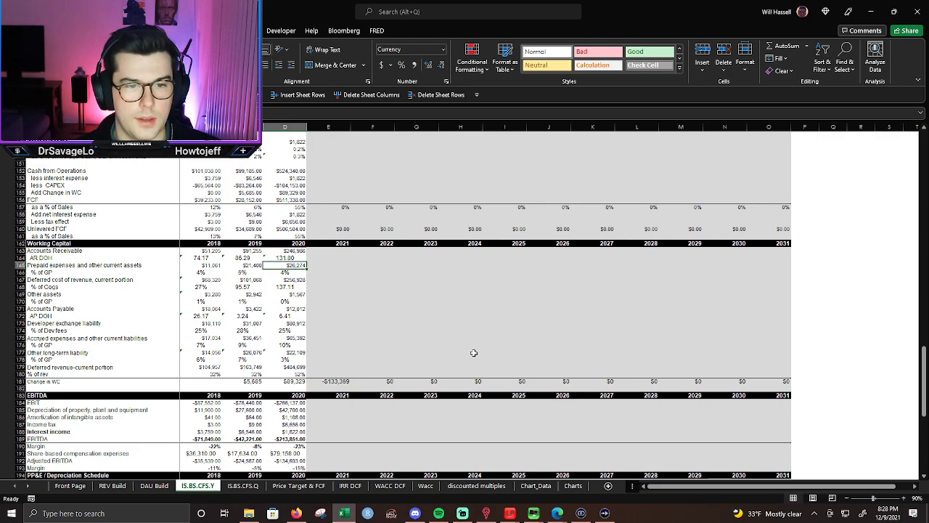
key("Down")
key("Right")
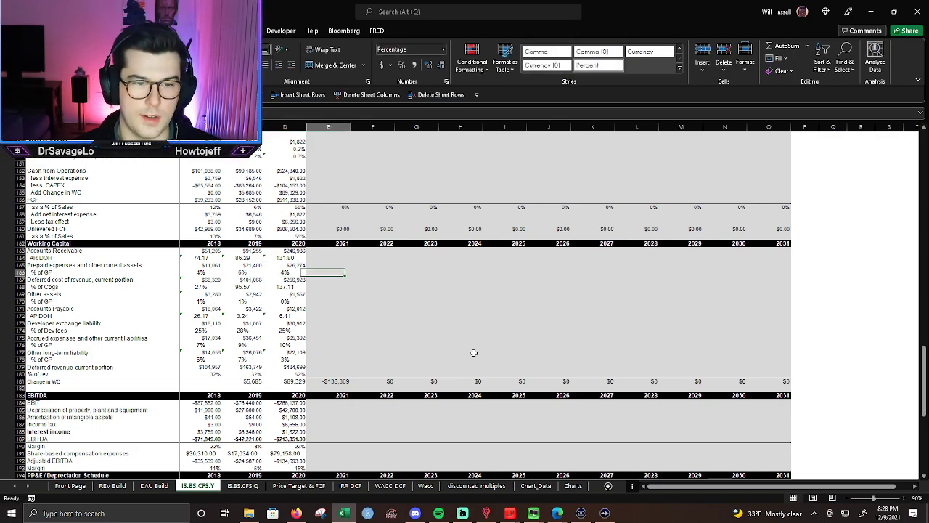
key("Up")
key("Up")
key("Left")
key("F2")
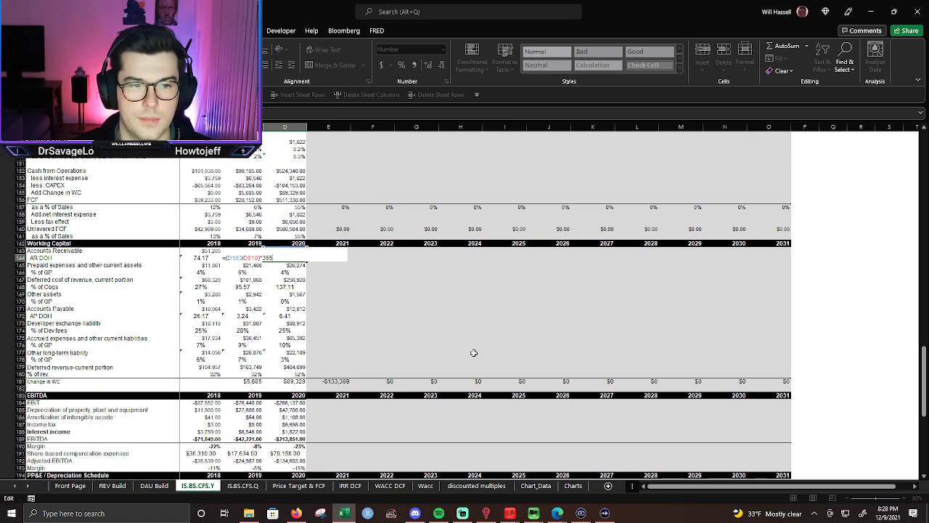
key("Escape")
key("F2")
key("Escape")
Set the 2021 % of GP for prepaid expenses equal to the 2020 ratio and colour its text dark red.
key("Right")
key("Down")
key("Down")
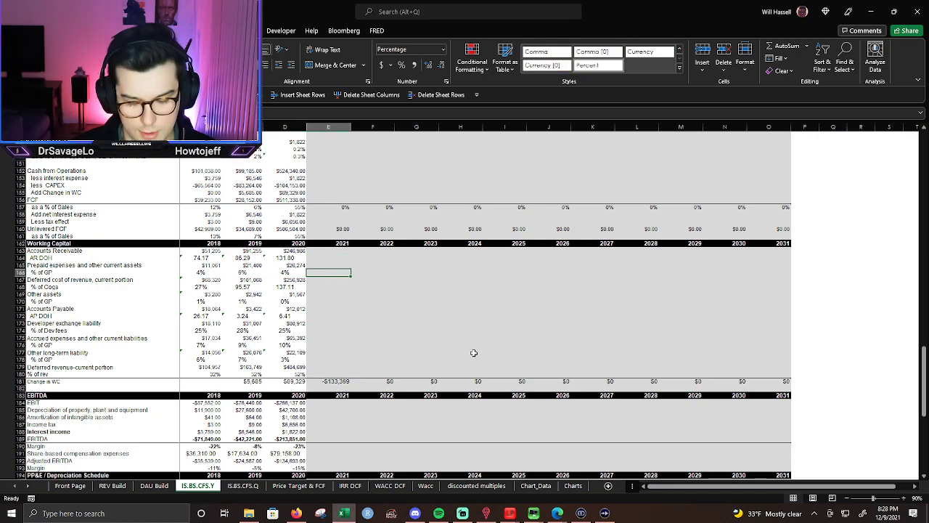
type("=(")
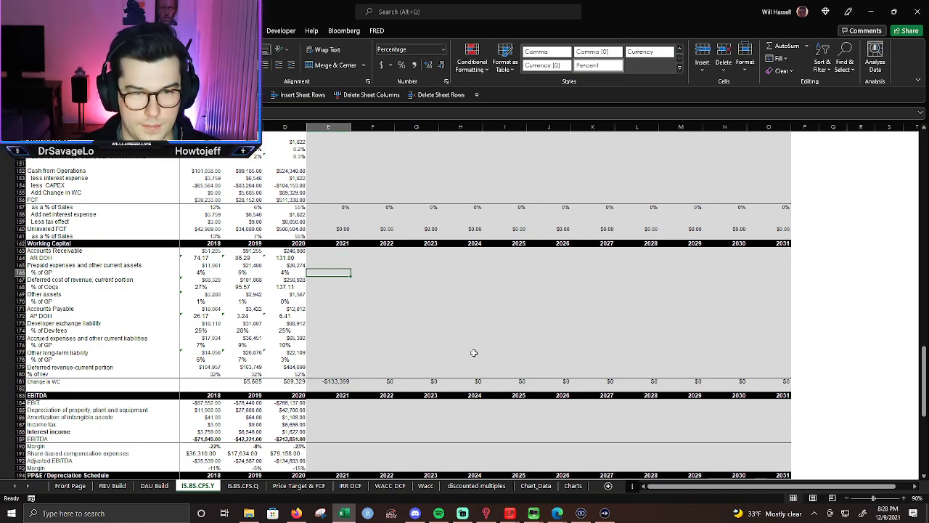
type("=")
key("Left")
key("Return")
key("Up")
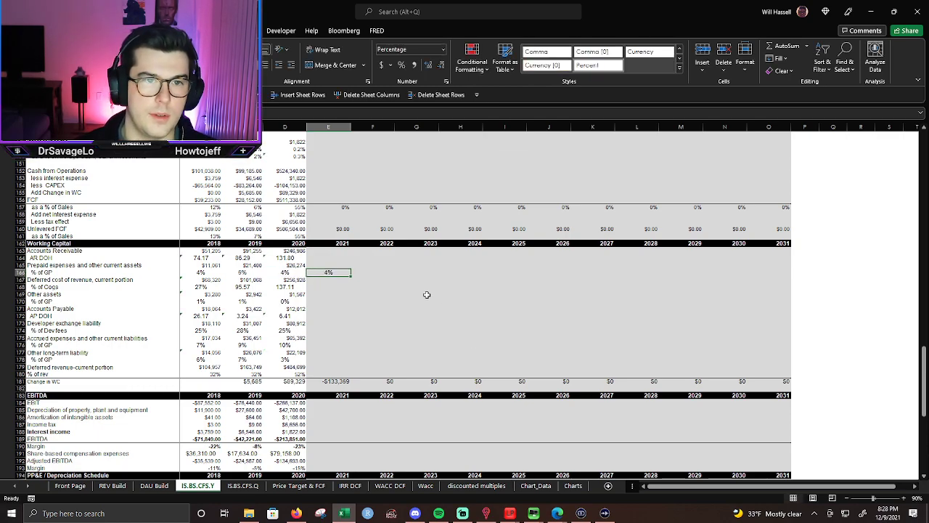
left_click(220, 65)
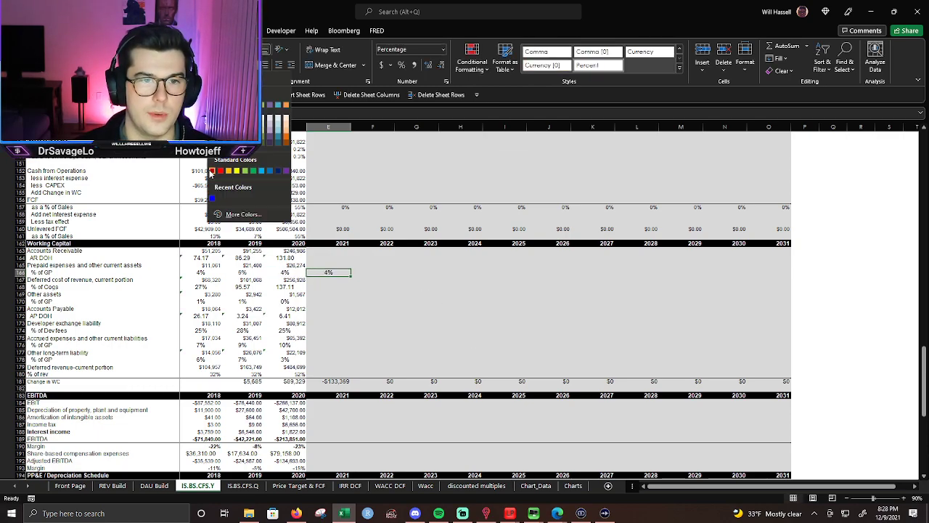
left_click(213, 172)
Copy the 2021 prepaid expenses % of GP formula into the 2021 AR DOH cell.
left_click(335, 258)
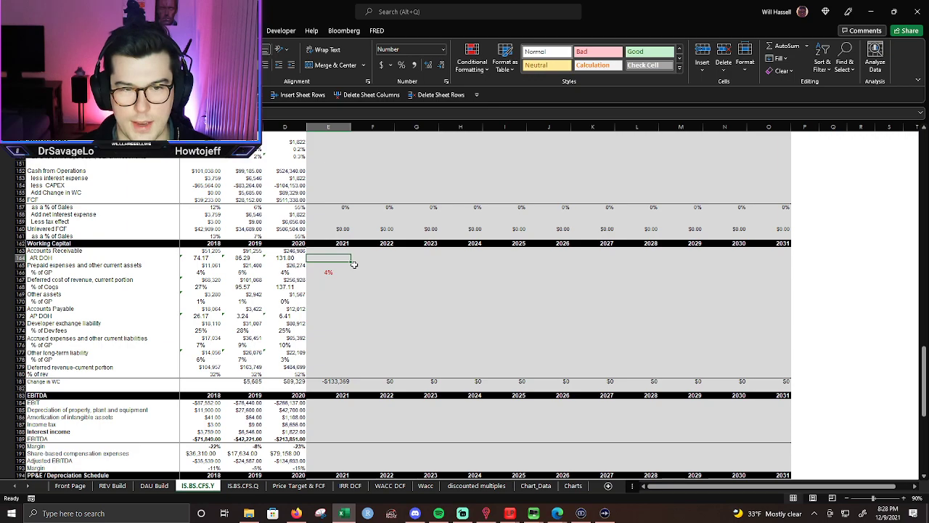
key("Down")
key("Down")
key("ctrl+c")
key("ctrl+Up")
key("Down")
key("Down")
key("ctrl+v")
key("Escape")
Change the 2021 AR DOH cell's format from Percentage to Number.
key("Left")
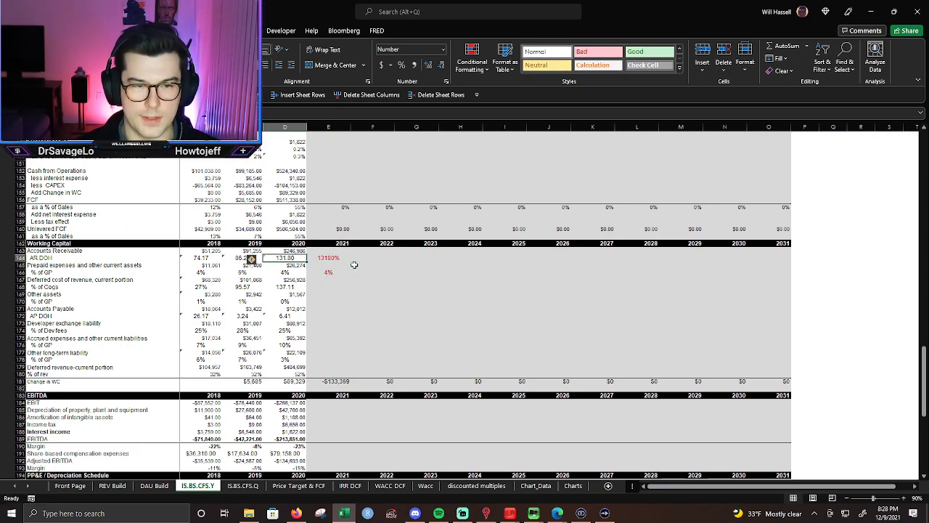
key("Right")
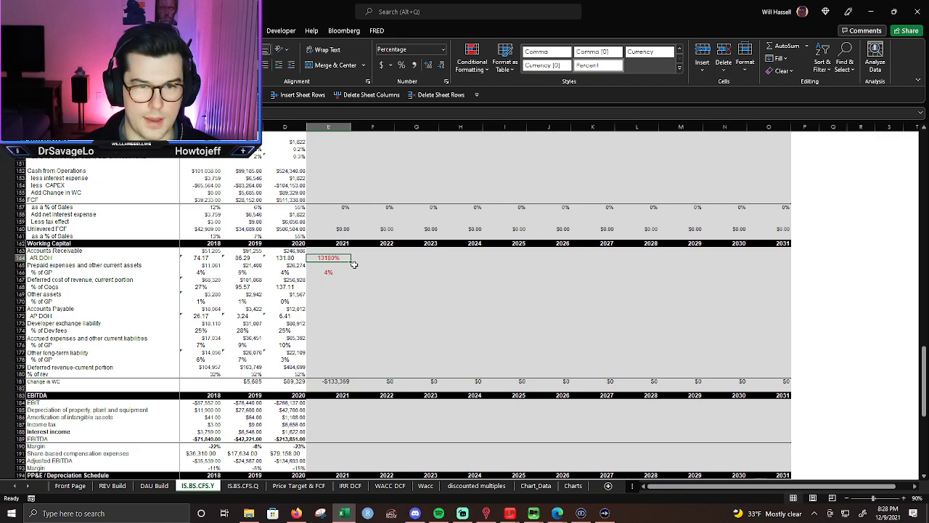
left_click(446, 49)
left_click(424, 93)
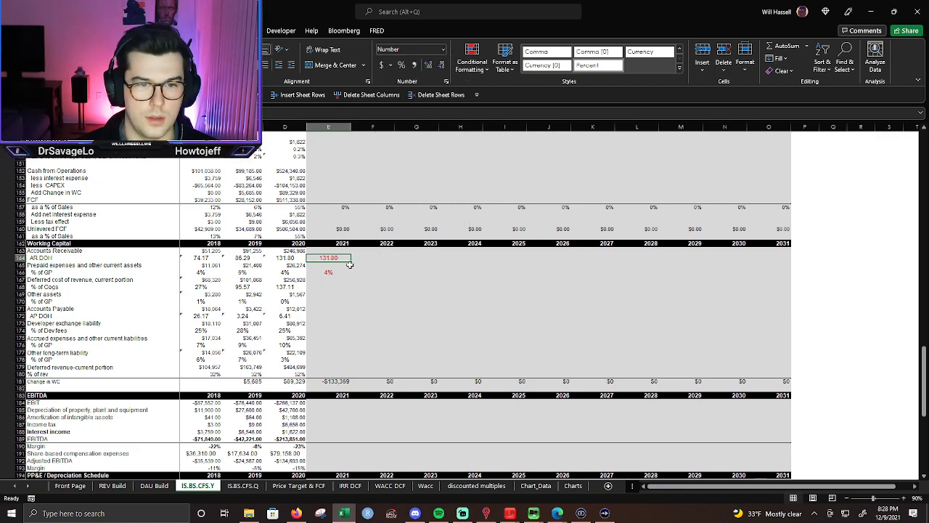
Copy the 2021 AR DOH assumption into the 2021 % of Cogs row for deferred cost of revenue and the 2021 AP DOH row.
key("ctrl+c")
key("Down")
key("Down")
key("Down")
key("Down")
key("ctrl+v")
key("Down")
key("Down")
key("Down")
key("Down")
key("ctrl+v")
key("Down")
key("Down")
key("Down")
key("Escape")
Copy the 2021 prepaid expenses ratio into the 2021 ratio rows for other assets, developer exchange liability, accrued expenses and other long-term liability.
key("Up")
key("Up")
key("Up")
key("Up")
key("Up")
key("Up")
key("Up")
key("Up")
key("Up")
key("ctrl+c")
key("Down")
key("Down")
key("Down")
key("Down")
key("ctrl+v")
key("Down")
key("Down")
key("Down")
key("Down")
key("ctrl+v")
key("Down")
key("Down")
key("ctrl+v")
key("Down")
key("Down")
key("Down")
key("Down")
key("Up")
key("Up")
key("Return")
key("Down")
key("Down")
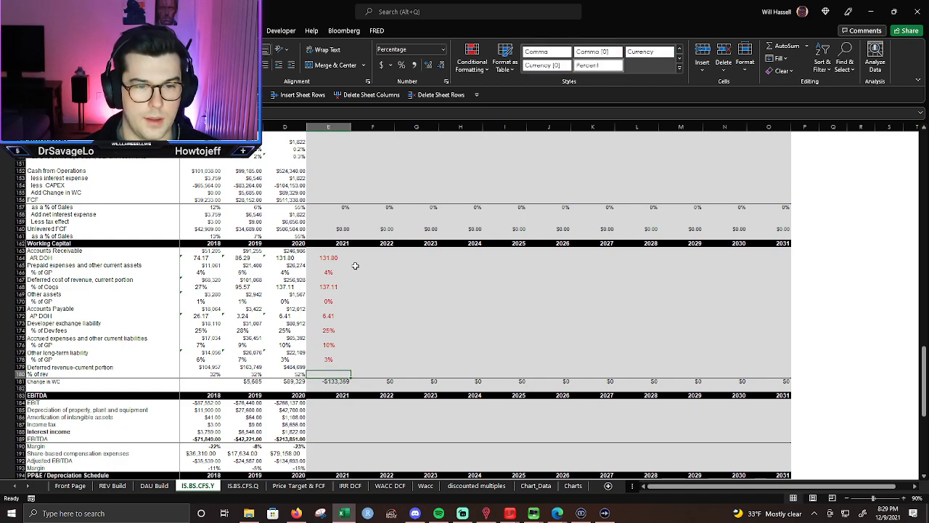
Enter an AVERAGE formula over the 2018–2020 ratios in the 2021 % of rev cell for deferred revenue.
key("Left")
key("Left")
key("Right")
key("Right")
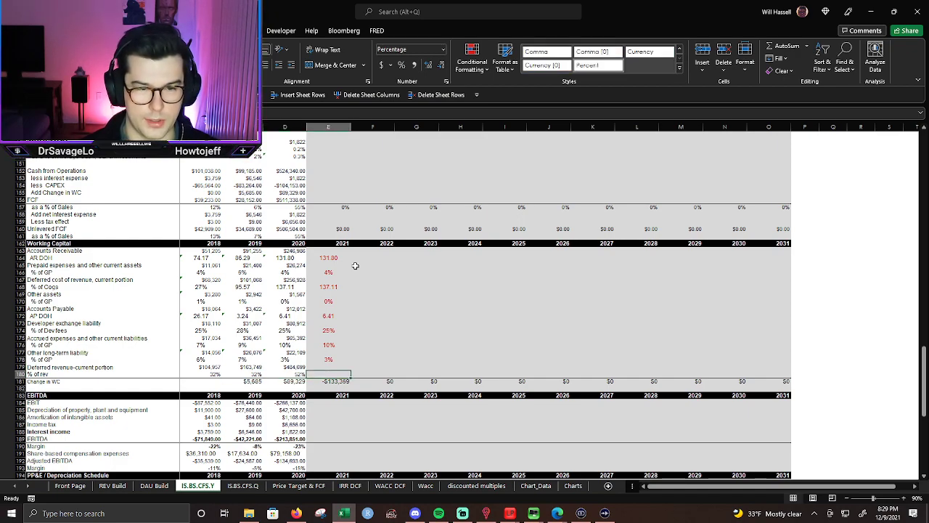
type("=aver")
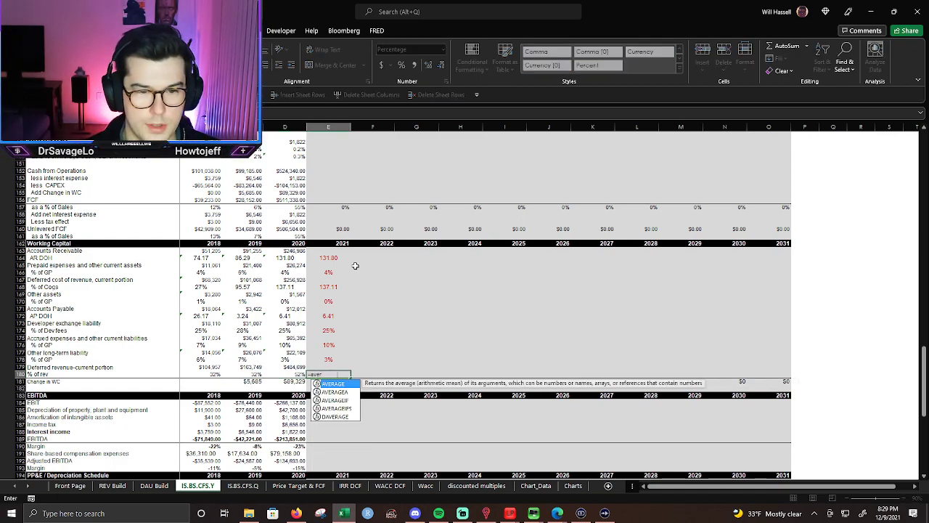
key("Tab")
key("Left")
key("shift+Left")
key("shift+Left")
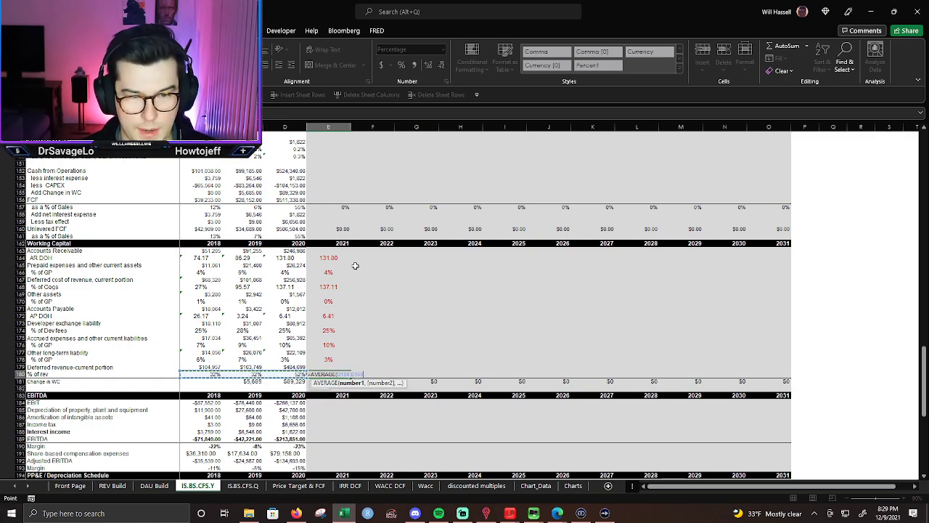
key("Return")
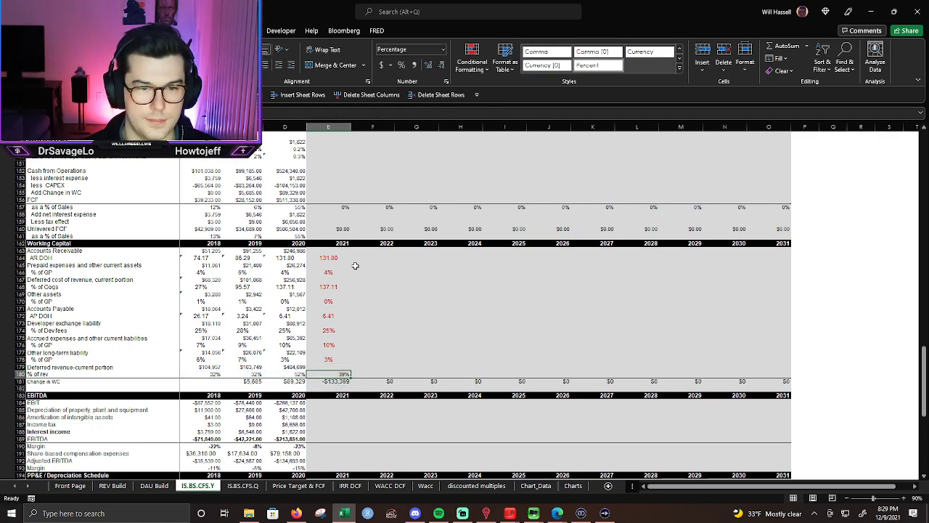
Review the 2021 ratio assumptions up through the Working Capital section.
key("Up")
key("Up")
key("Up")
key("Up")
key("Up")
key("Up")
key("Up")
key("Up")
key("Up")
key("Up")
key("Up")
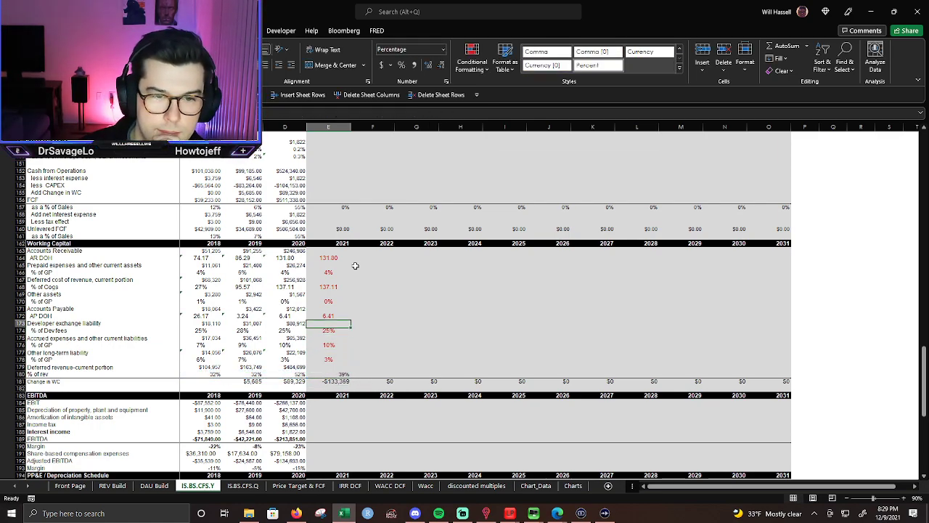
key("Up")
key("Up")
key("Up")
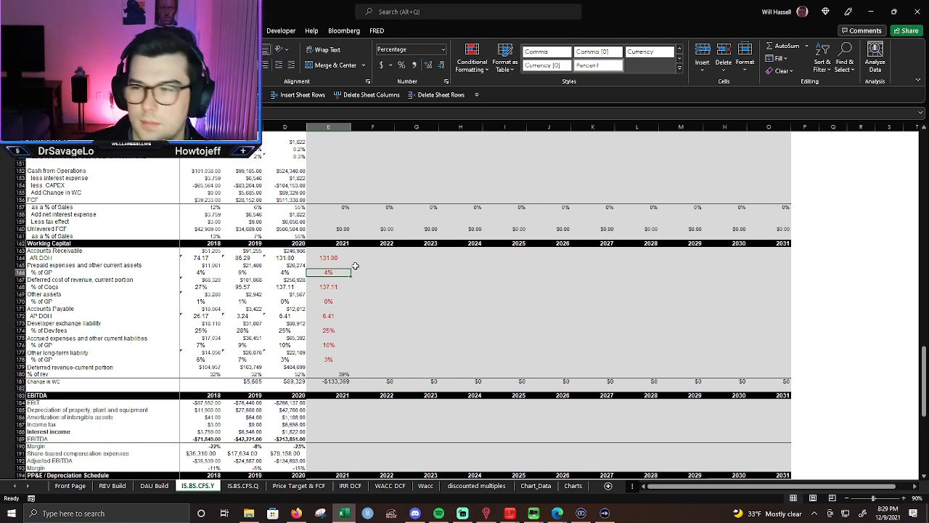
Calculate 2021 deferred revenue-current portion from its % of rev ratio and the 2021 revenue in the income statement.
key("Down")
key("Down")
key("Down")
key("Down")
key("Down")
key("Down")
key("Down")
key("Down")
key("Down")
key("Down")
key("Down")
key("Down")
key("Down")
key("Down")
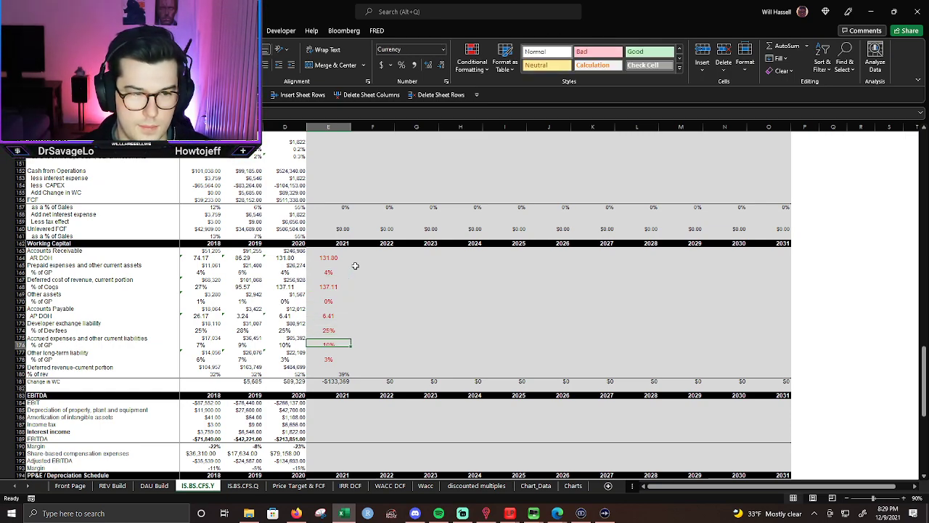
type("-")
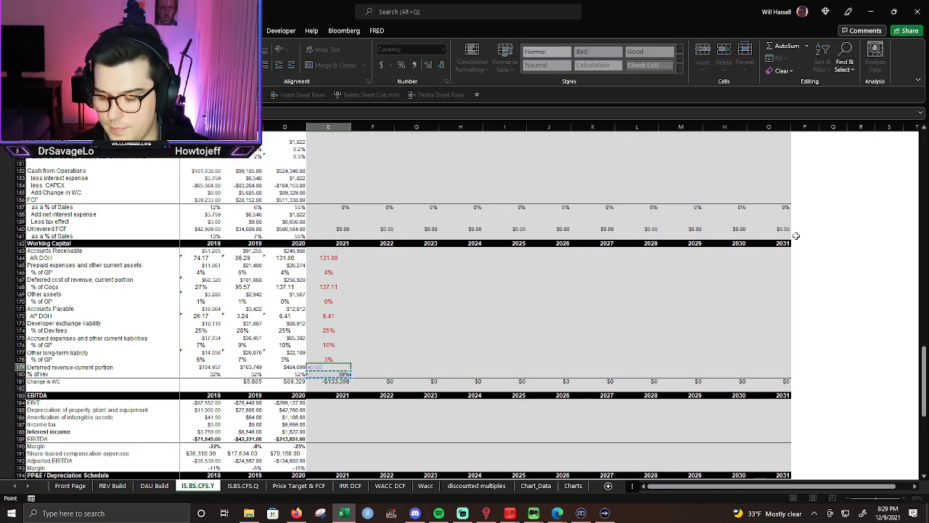
left_click_drag(924, 374, 925, 159)
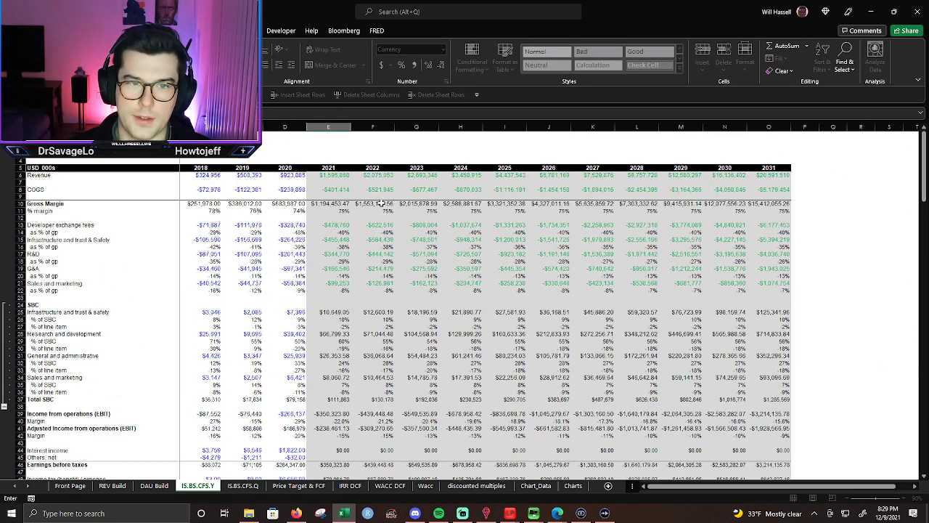
left_click(341, 176)
key("Return")
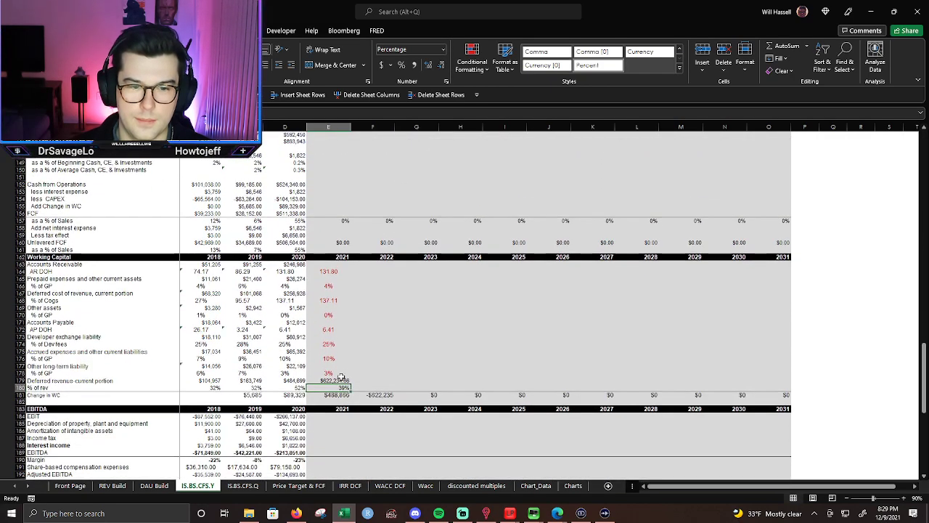
Format 2021 deferred revenue-current portion without decimals and fill its formula across the forecast years through 2031.
key("Up")
key("Up")
left_click(345, 380)
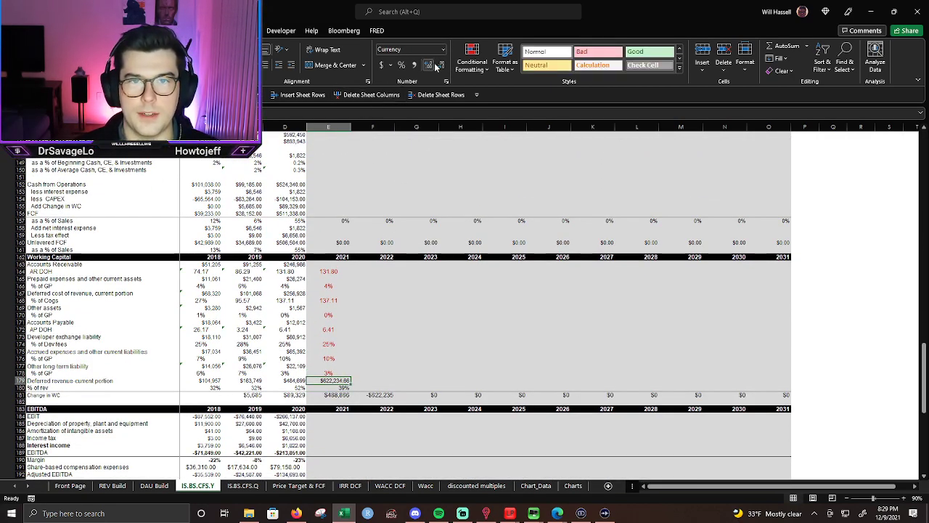
key("shift+Right")
key("shift+Right")
key("shift+Right")
key("shift+Right")
key("shift+Right")
key("shift+Right")
key("shift+Right")
key("shift+Right")
key("shift+Right")
key("shift+Right")
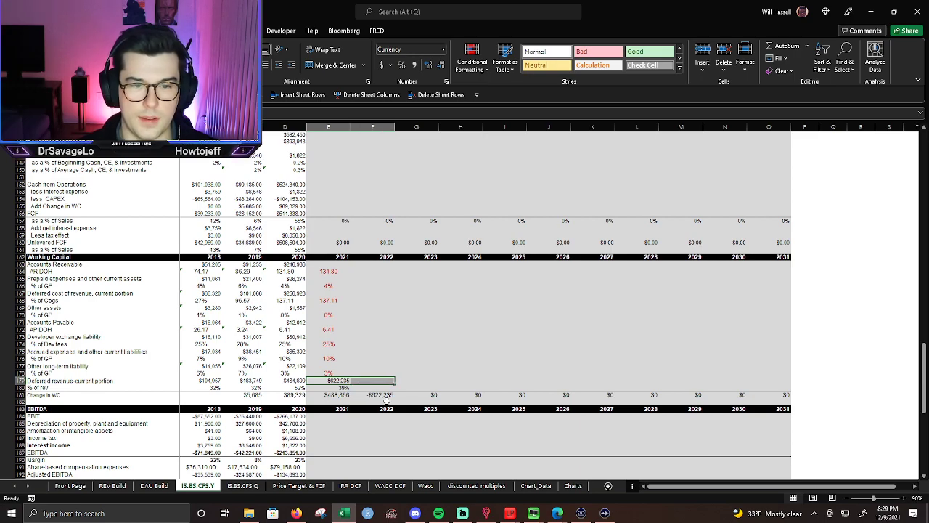
key("ctrl+r")
Carry the 39% deferred revenue % of rev ratio from 2021 into 2022 in red.
key("Down")
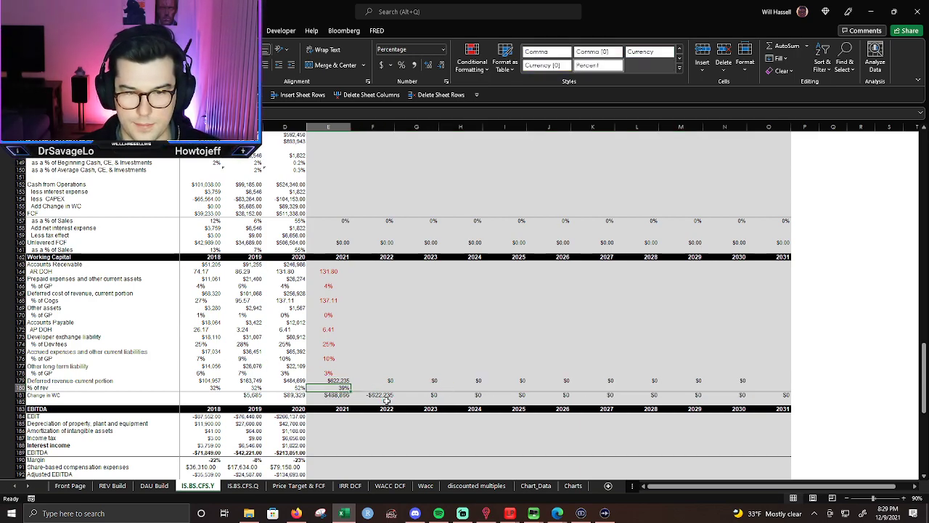
key("shift+Right")
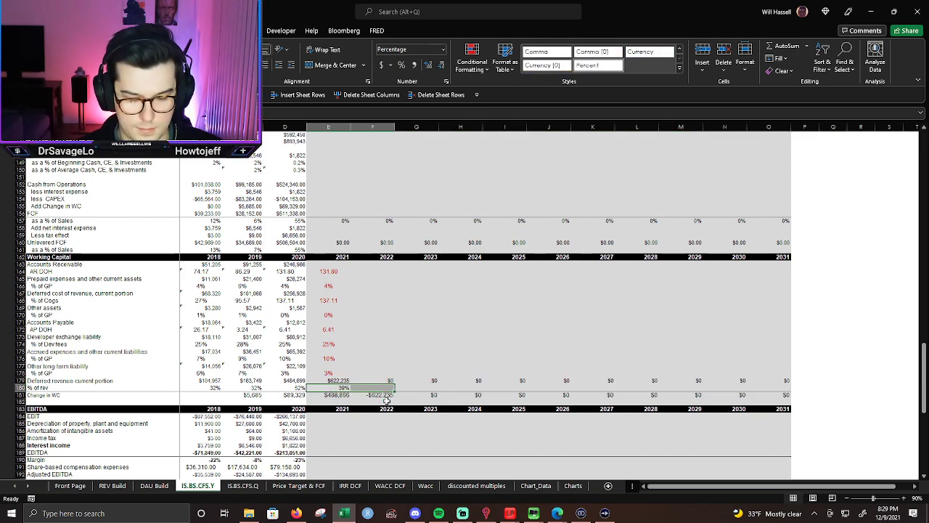
key("ctrl+r")
key("Right")
type("38")
key("ctrl+Return")
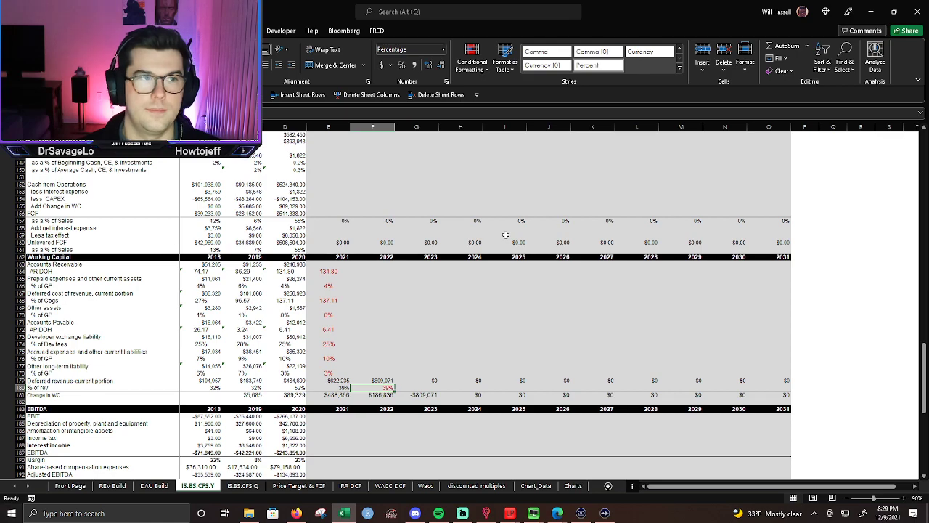
Fill the 2022 deferred revenue % of rev assumption across 2023–2031.
key("shift+Right")
key("shift+Right")
key("shift+Right")
key("shift+Right")
key("shift+Right")
key("shift+Right")
key("shift+Right")
key("shift+Right")
key("shift+Right")
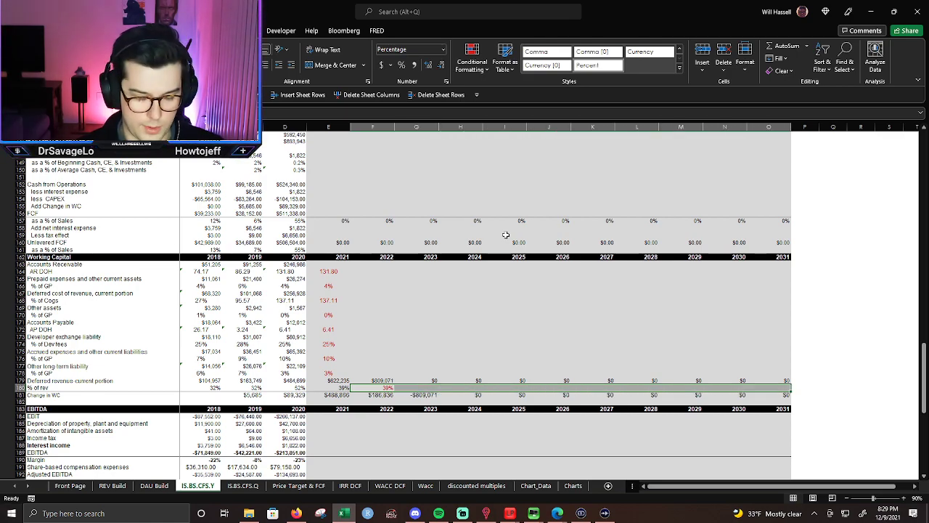
key("ctrl+r")
Set the 2022 other long-term liability % of GP to 3%, matching the red percentage format of the 2022 % of rev cell.
key("Up")
key("Up")
key("Left")
key("Right")
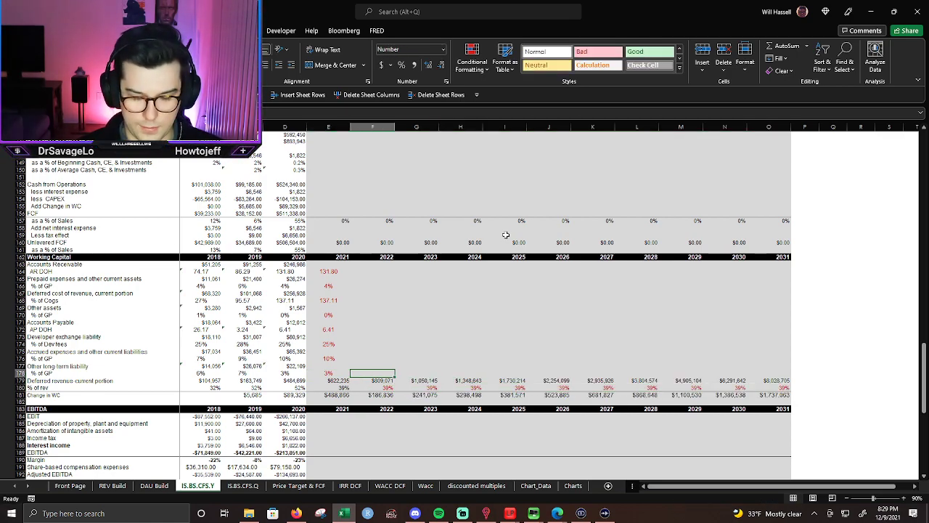
type("0.03")
key("Return")
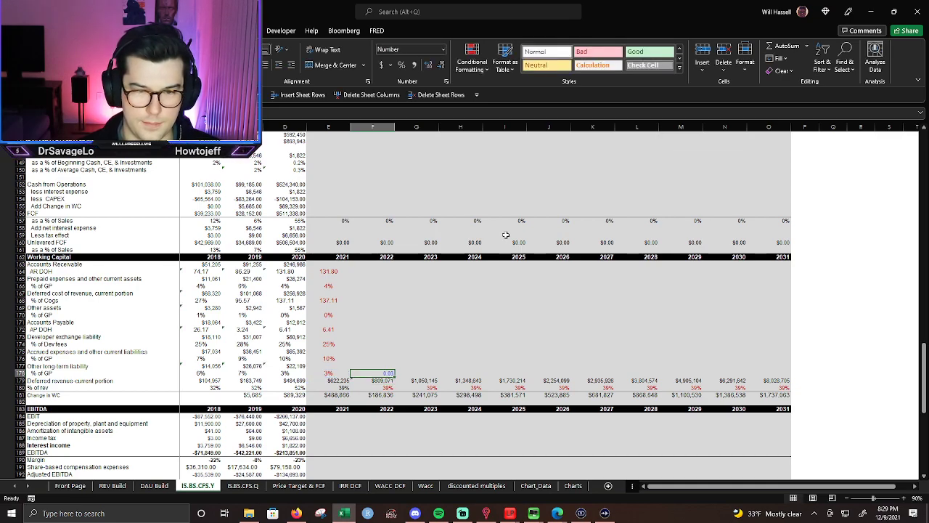
key("ctrl+c")
key("Down")
key("Up")
key("ctrl+v")
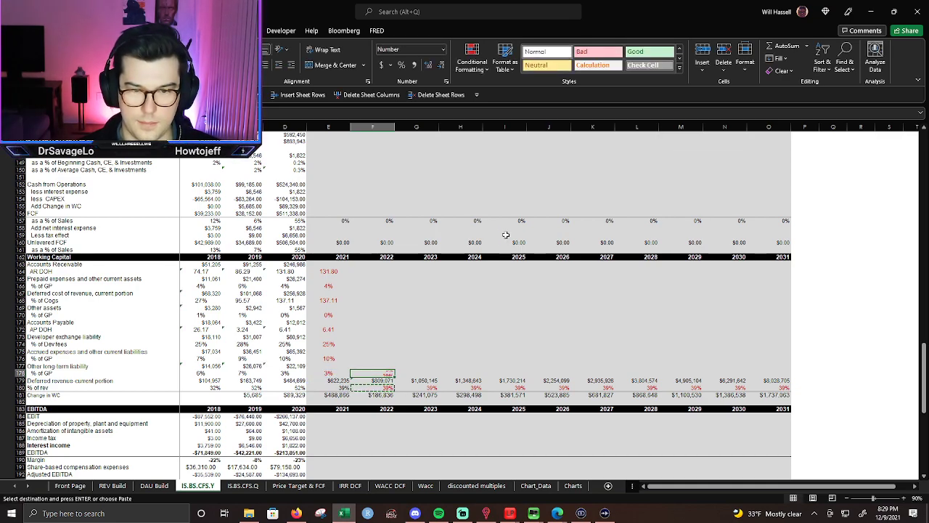
key("Escape")
key("Up")
key("Down")
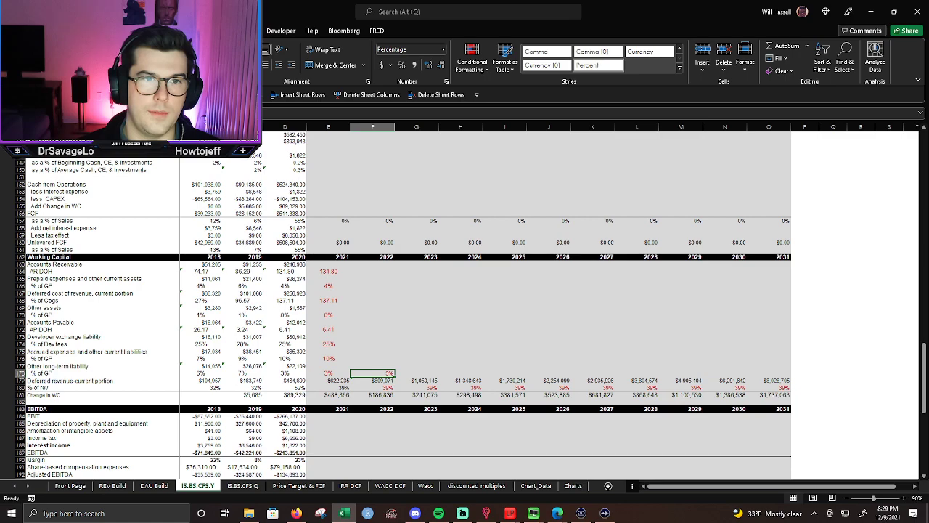
key("alt+h")
key("b")
key("Escape")
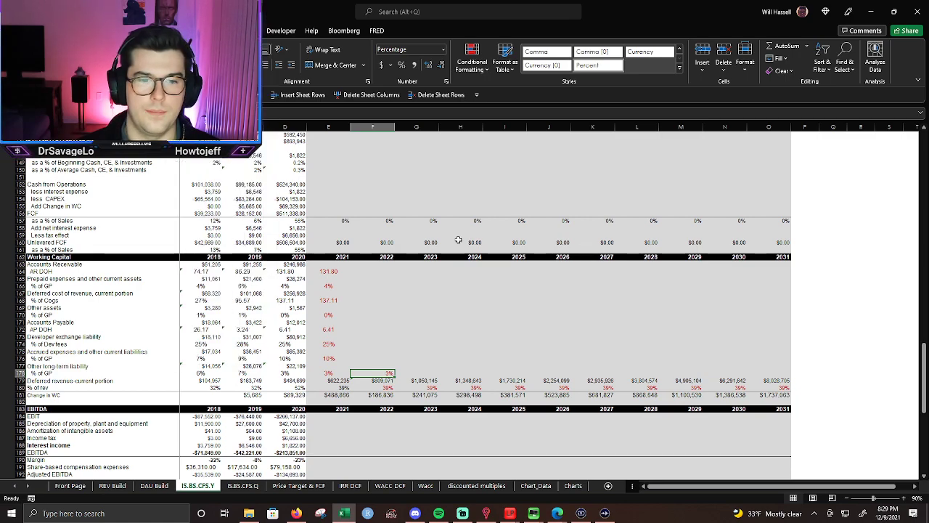
Fill the 2022 other long-term liability % of GP assumption across 2023–2031.
key("shift+Right")
key("shift+Right")
key("shift+Right")
key("shift+Right")
key("shift+Right")
key("shift+Right")
key("shift+Right")
key("shift+Right")
key("shift+Right")
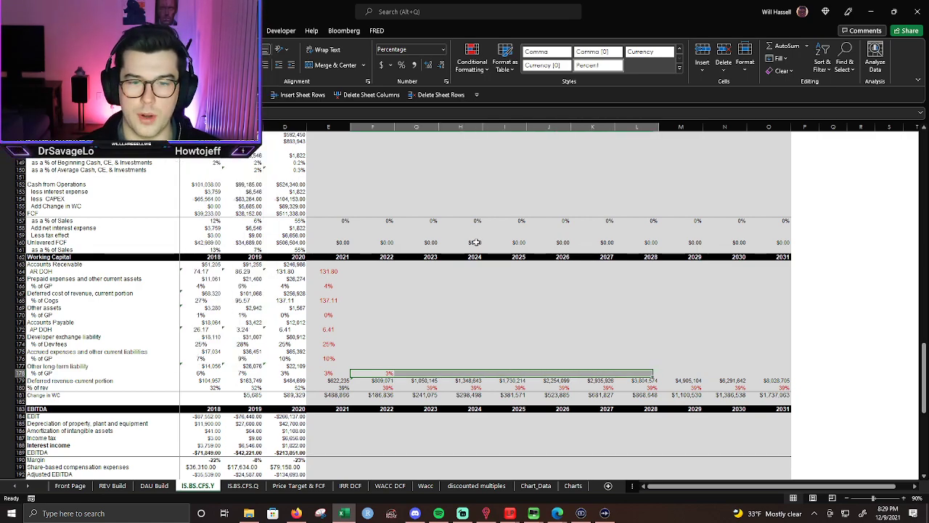
key("ctrl+r")
key("Up")
key("Up")
key("Down")
key("Down")
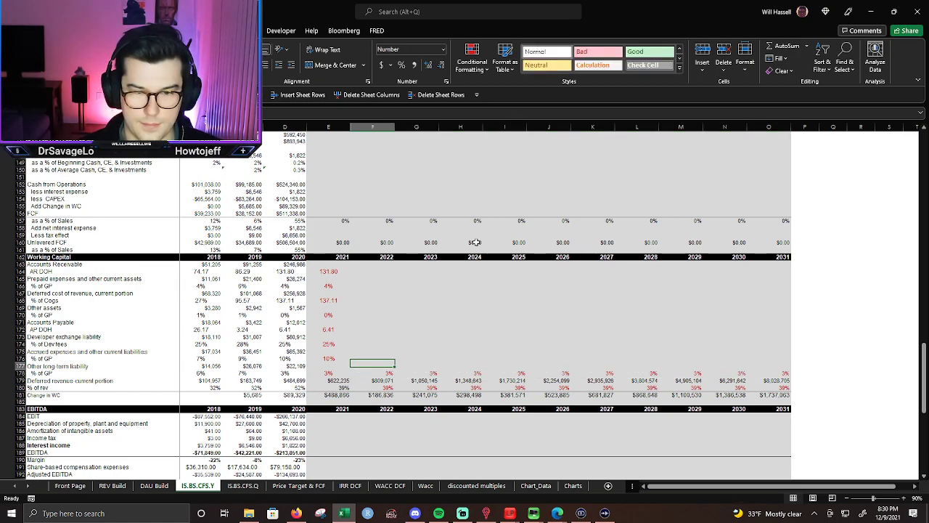
Copy the 2022 other long-term liability % of GP cell into the 2022 percentage rows for accrued expenses, developer exchange liability, other assets and prepaid expenses.
key("ctrl+c")
key("Up")
key("Up")
key("ctrl+v")
key("Up")
key("Up")
key("ctrl+v")
key("Up")
key("Up")
key("Up")
key("Up")
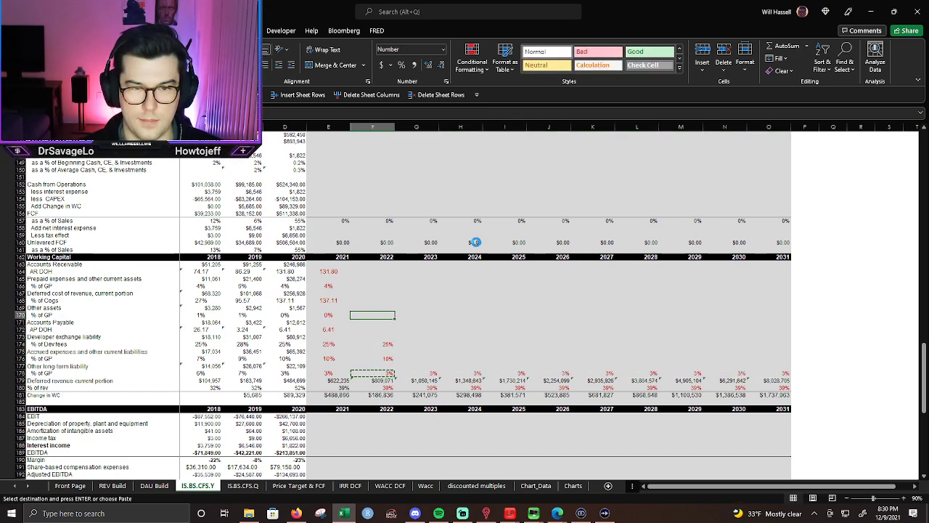
key("ctrl+v")
key("Up")
key("Up")
key("Up")
key("Up")
key("Escape")
Fill the 2021 AR DOH assumption of 131.80 across 2022–2031.
key("Up")
key("Up")
key("Left")
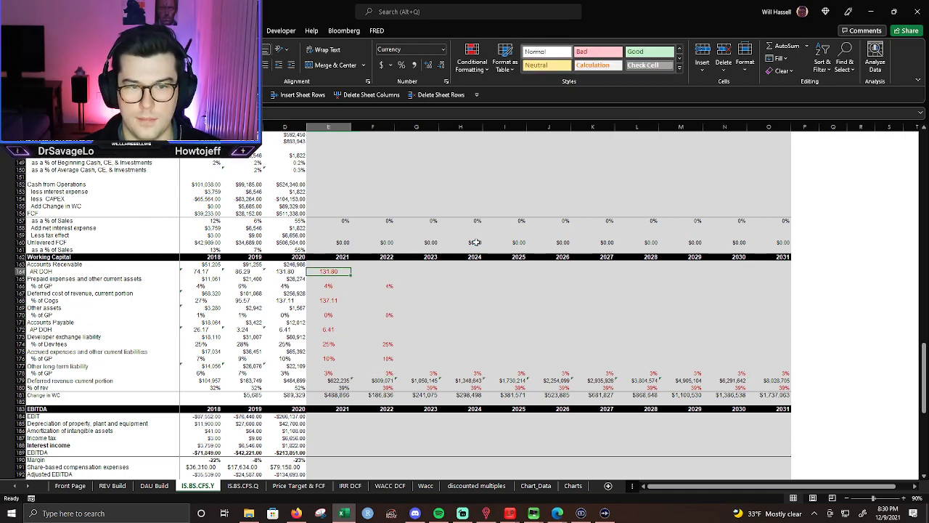
key("shift+Right")
key("shift+Right")
key("shift+Right")
key("shift+Right")
key("shift+Right")
key("shift+Right")
key("shift+Right")
key("shift+Right")
key("shift+Right")
key("shift+Right")
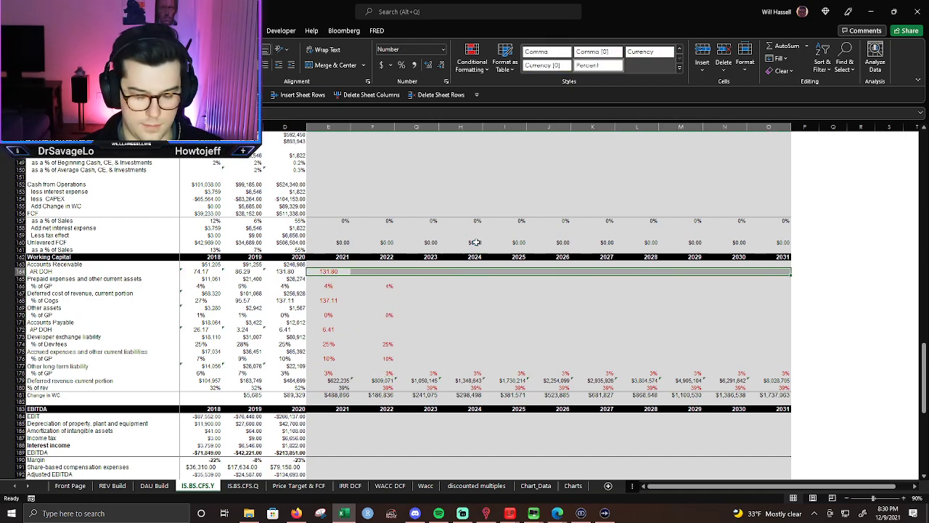
key("ctrl+r")
Fill the 2022 prepaid expenses % of GP assumption across 2023–2031.
key("Down")
key("Down")
key("Right")
key("shift+Right")
key("shift+Right")
key("shift+Right")
key("shift+Right")
key("shift+Right")
key("shift+Right")
key("shift+Right")
key("shift+Right")
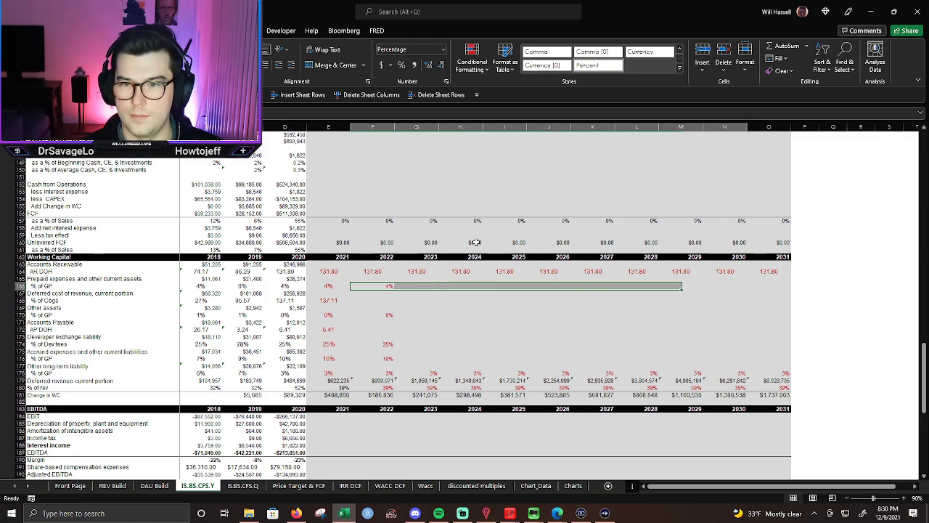
key("shift+Right")
key("ctrl+r")
Fill the 2021 deferred cost of revenue % of Cogs assumption of 137.11 across 2022–2031.
key("Down")
key("Down")
key("Left")
key("shift+Right")
key("shift+Right")
key("shift+Right")
key("shift+Right")
key("shift+Right")
key("shift+Right")
key("shift+Right")
key("shift+Right")
key("shift+Right")
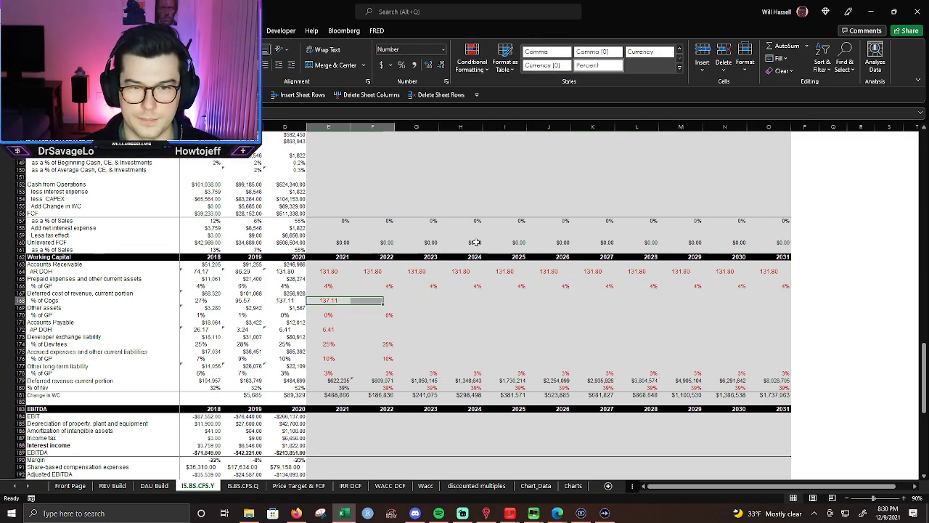
key("shift+Right")
key("ctrl+r")
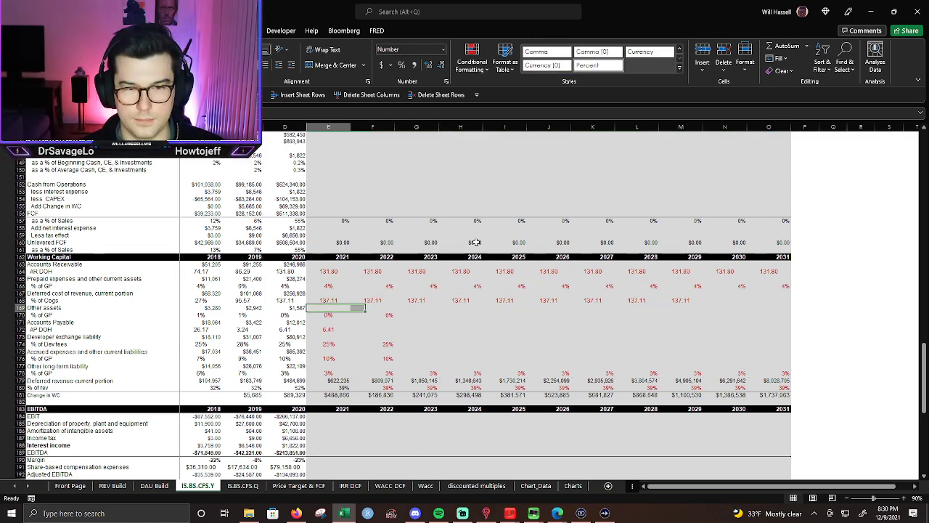
Fill the 2021 AP DOH assumption of 6.41 across 2022–2031.
key("Down")
key("Down")
key("Down")
key("Down")
key("shift+Right")
key("shift+Right")
key("shift+Right")
key("shift+Right")
key("shift+Right")
key("shift+Right")
key("shift+Right")
key("shift+Right")
key("shift+Right")
key("shift+Right")
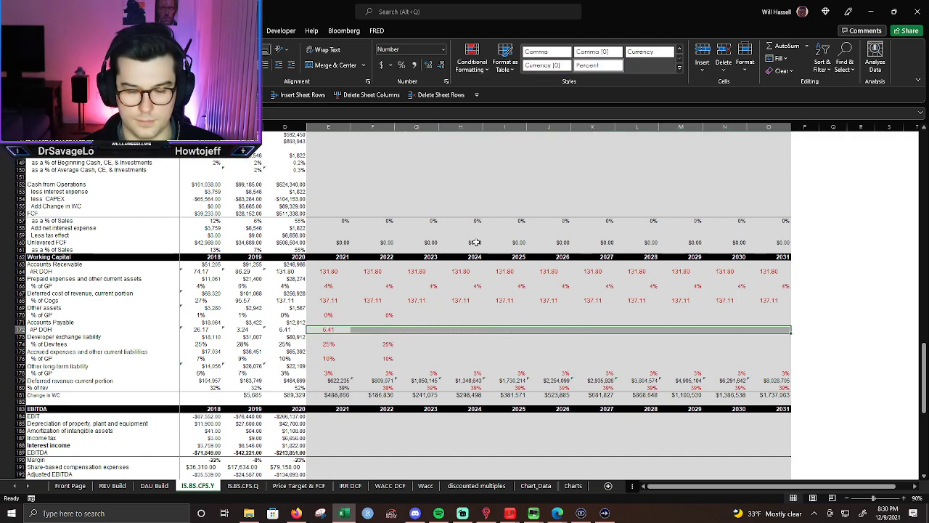
key("ctrl+r")
Examine the formula behind the 2020 AR DOH value.
key("Down")
key("Down")
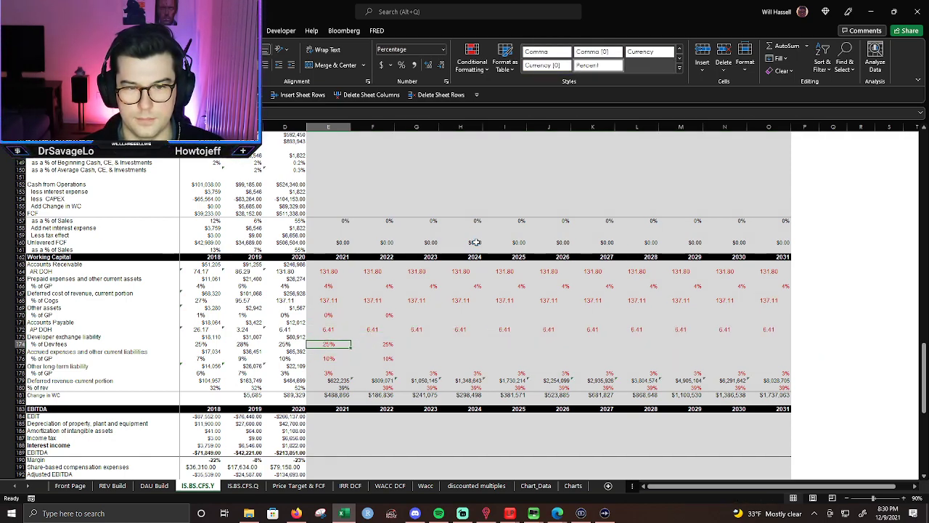
key("Up")
key("Up")
key("Up")
key("Up")
key("Up")
key("Up")
key("Up")
key("Up")
key("Up")
key("Up")
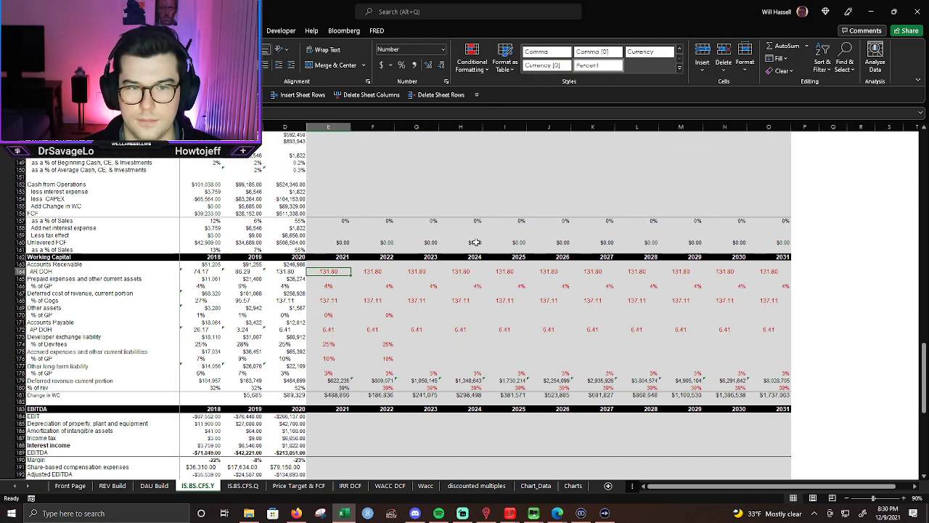
type("=")
key("Left")
key("Escape")
key("Left")
key("F2")
key("Escape")
key("F2")
key("Escape")
key("Right")
key("Left")
key("Up")
key("Down")
key("F2")
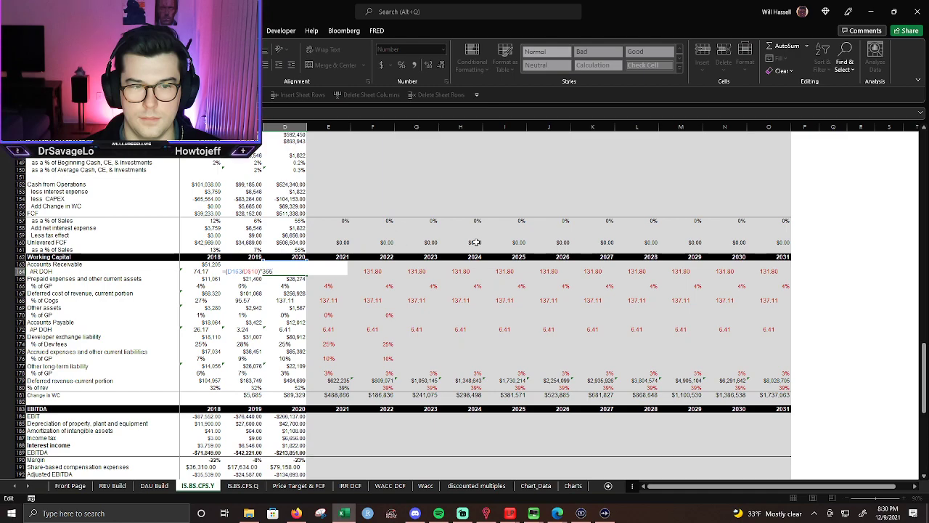
key("Tab")
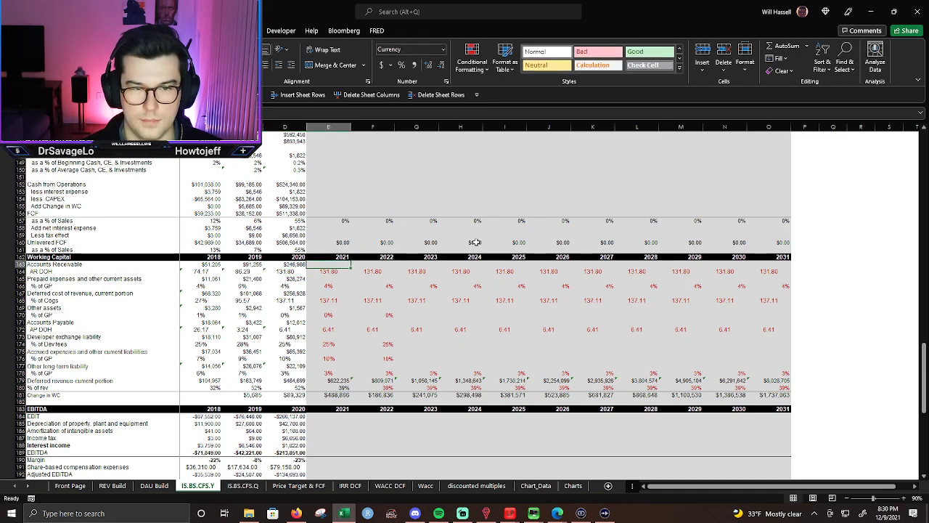
Open the reference workbook containing the FWONK DCF sheet and move it to another screen.
type("=")
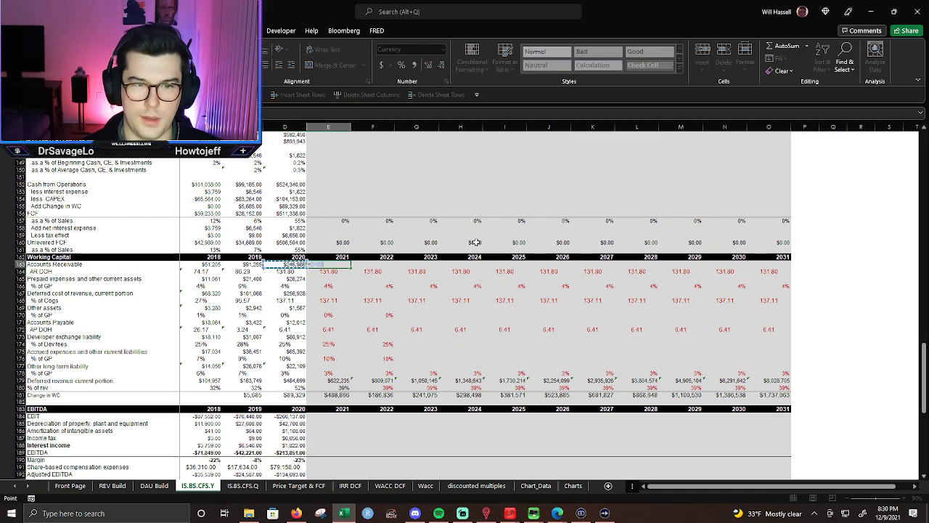
key("Down")
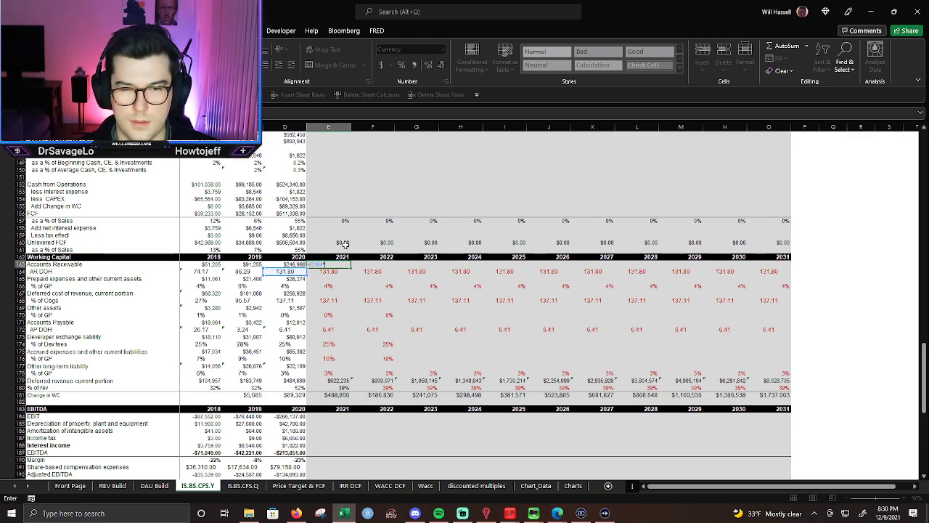
left_click(249, 514)
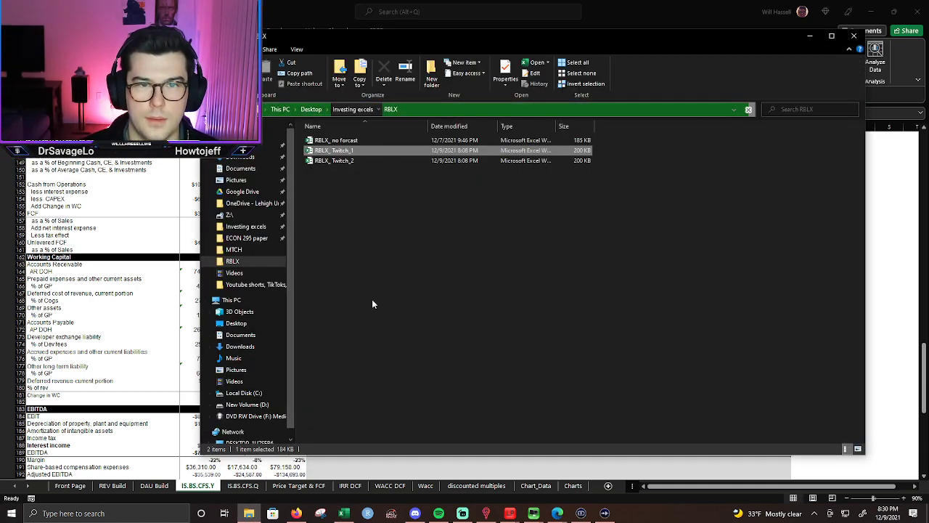
left_click_drag(409, 38, 928, 79)
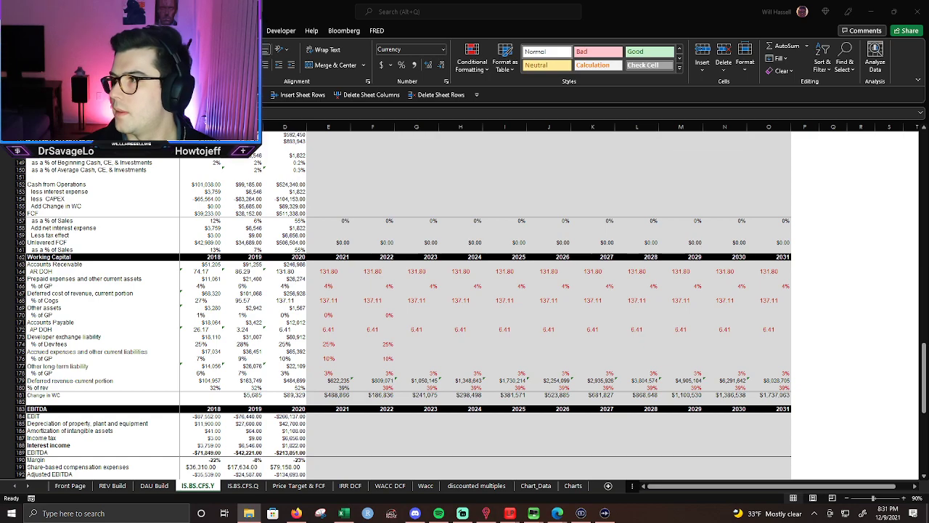
left_click(329, 264)
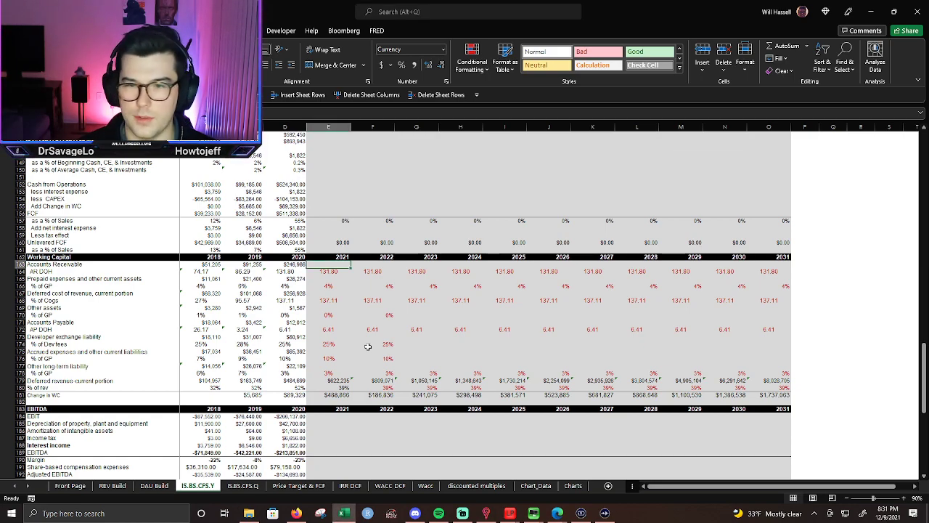
left_click(406, 374)
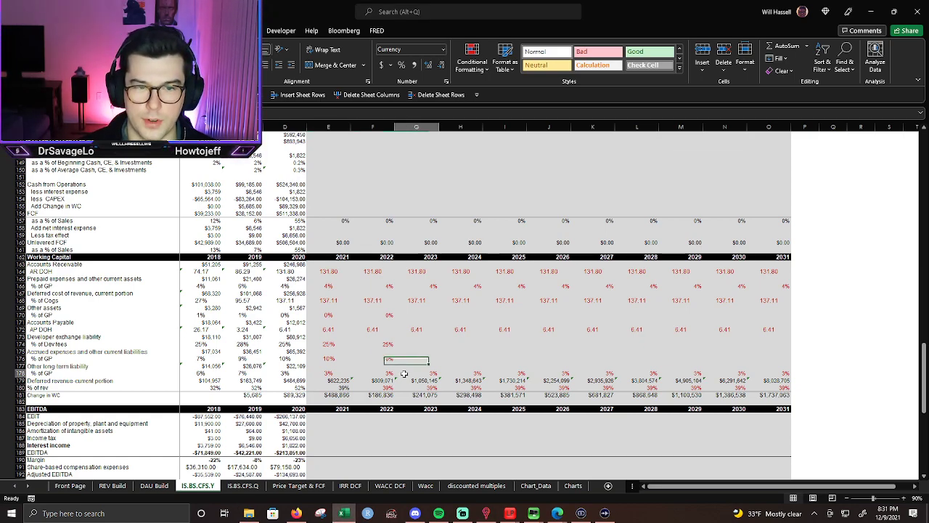
left_click(328, 271)
key("ctrl+bracketleft")
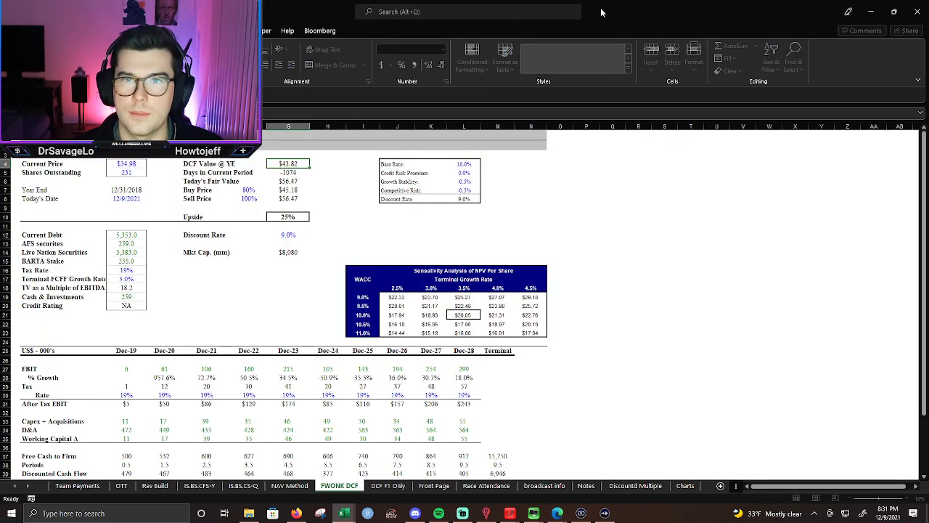
left_click_drag(601, 13, 928, 32)
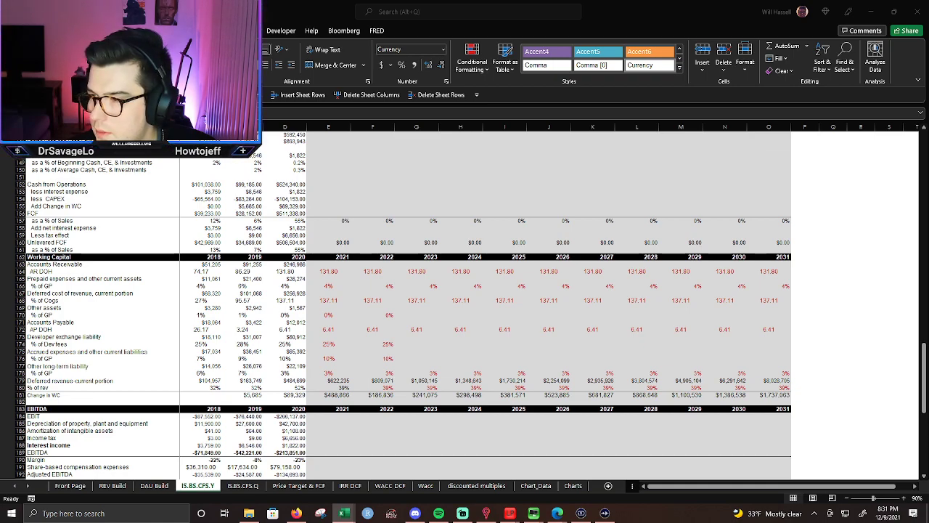
Check how the 2020 Accounts Receivable and AR DOH cells are calculated before building the 2021 projection.
key("F2")
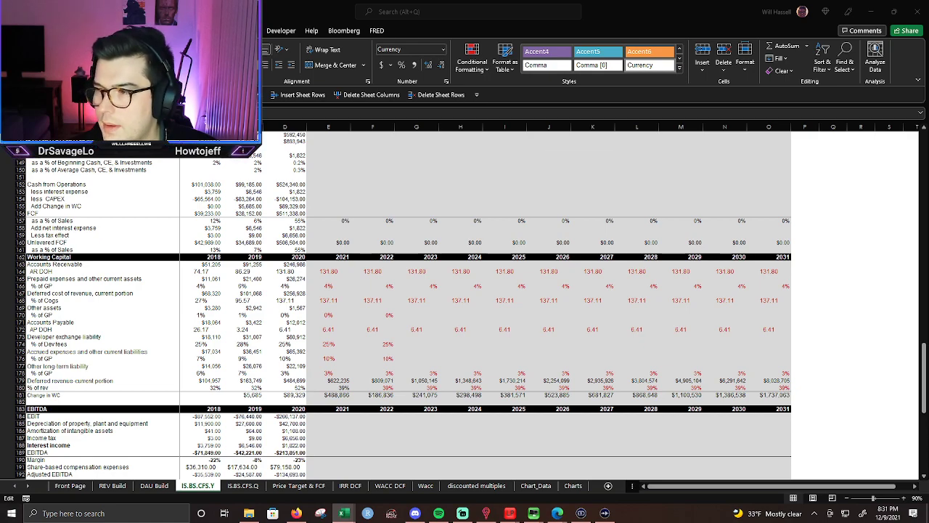
left_click(350, 267)
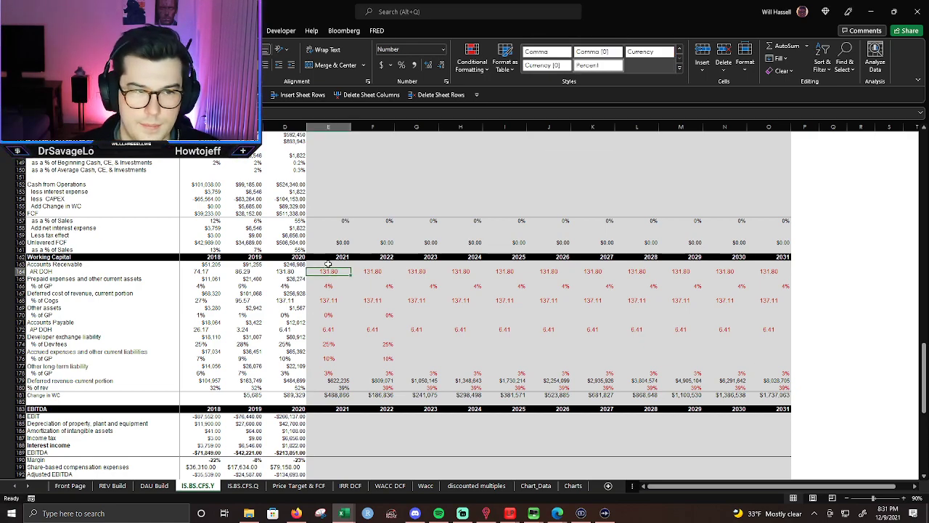
left_click(289, 266)
key("F2")
key("Escape")
left_click(292, 272)
key("F2")
scroll(407, 283, "up", 8)
left_click_drag(912, 343, 901, 398)
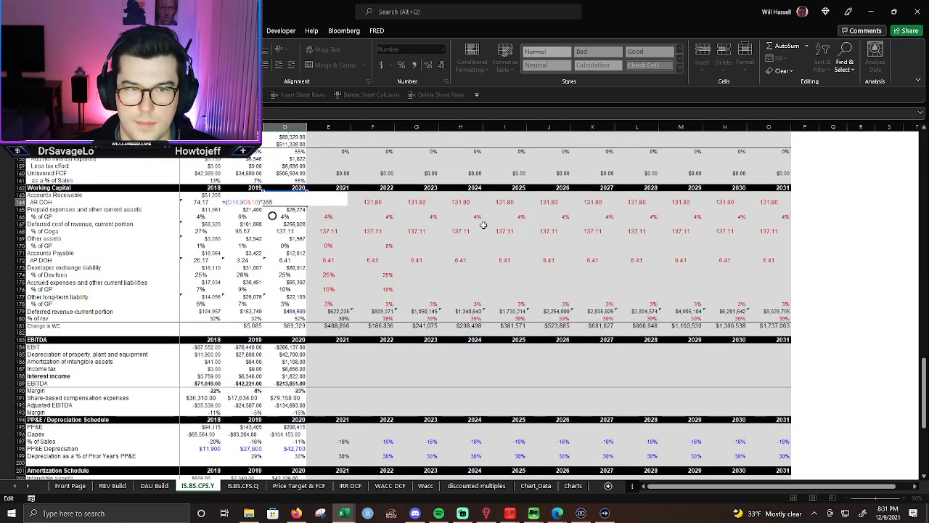
key("Escape")
Calculate 2021 Accounts Receivable from gross margin and AR DOH with the formula =(E$10/365)*E164.
left_click(339, 197)
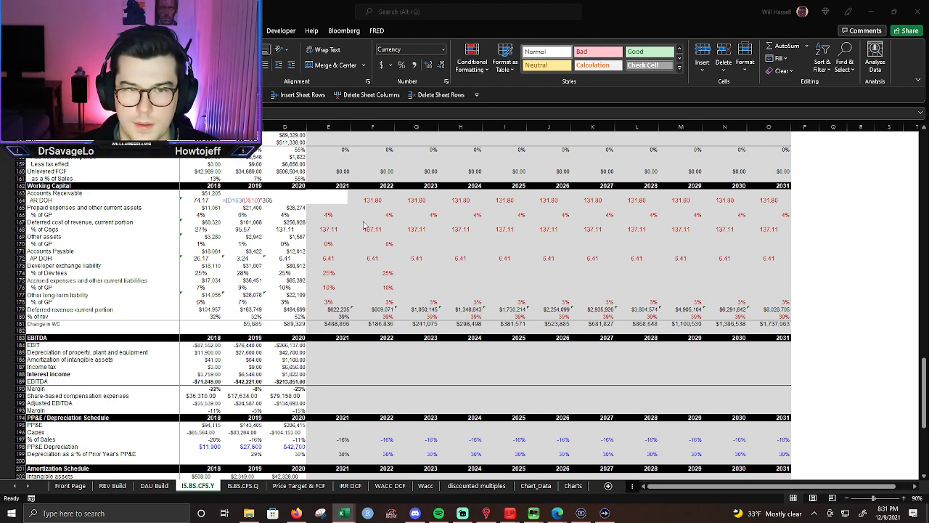
type("=(")
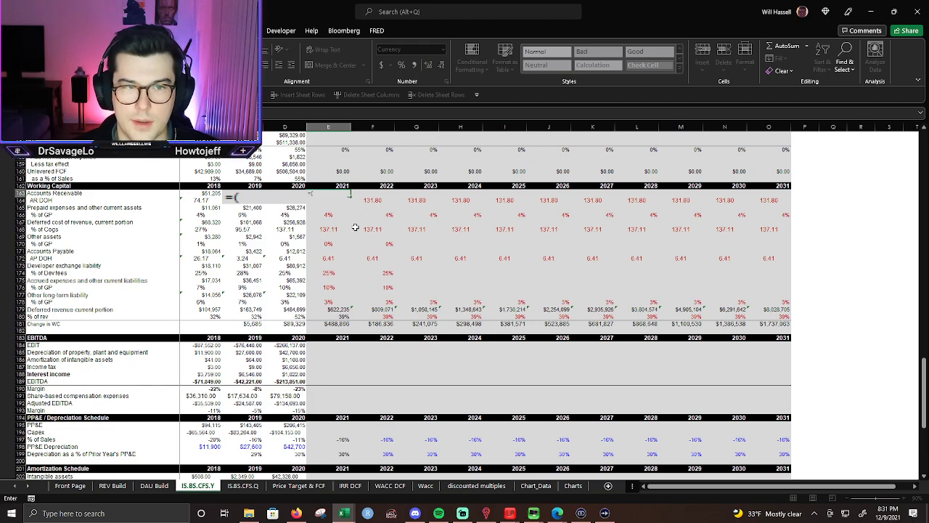
scroll(356, 228, "up", 18)
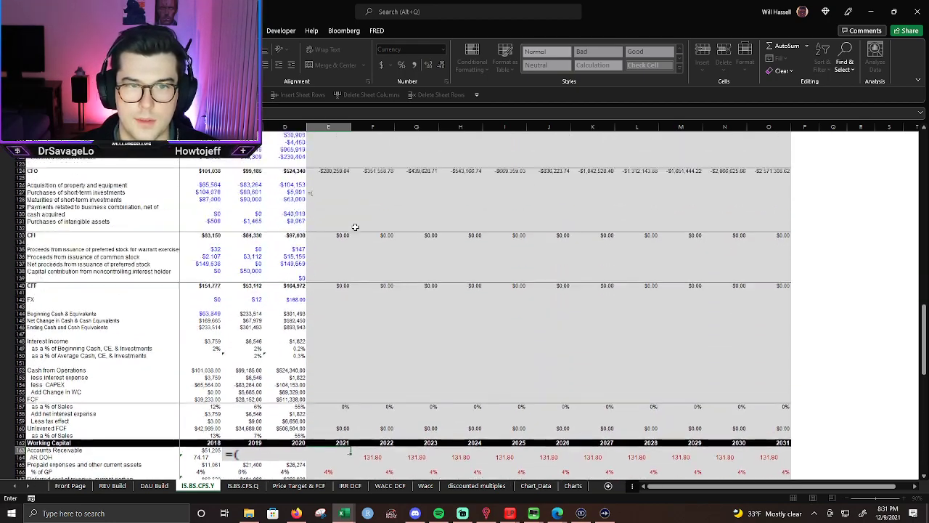
scroll(355, 228, "up", 18)
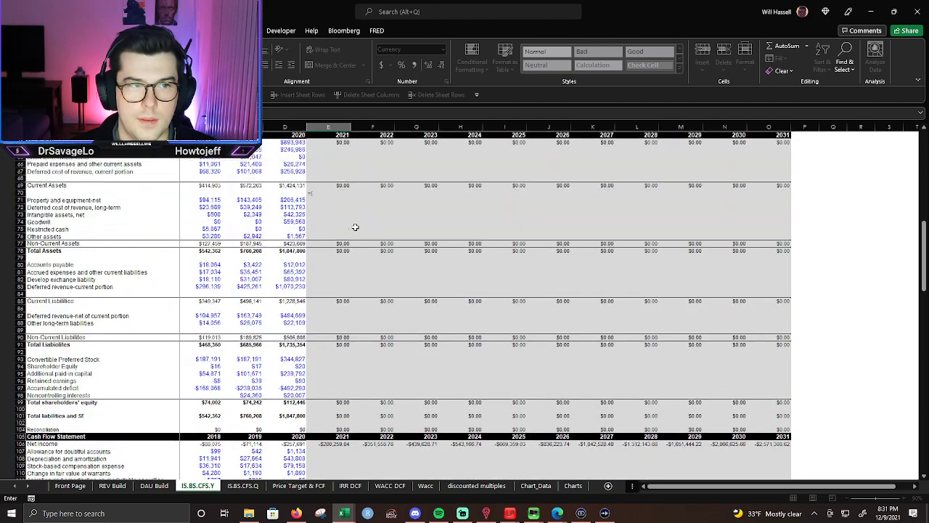
scroll(355, 228, "up", 14)
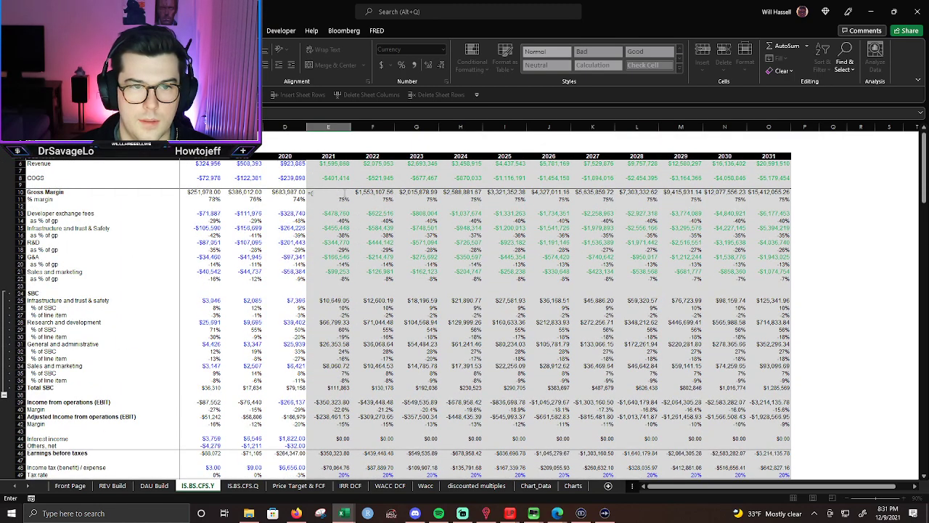
scroll(336, 196, "up", 1)
left_click(338, 204)
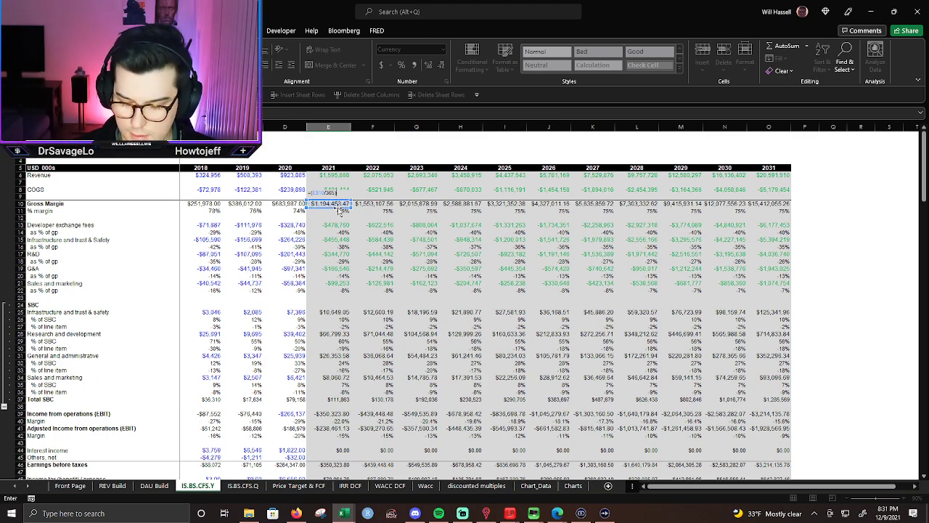
scroll(272, 243, "down", 14)
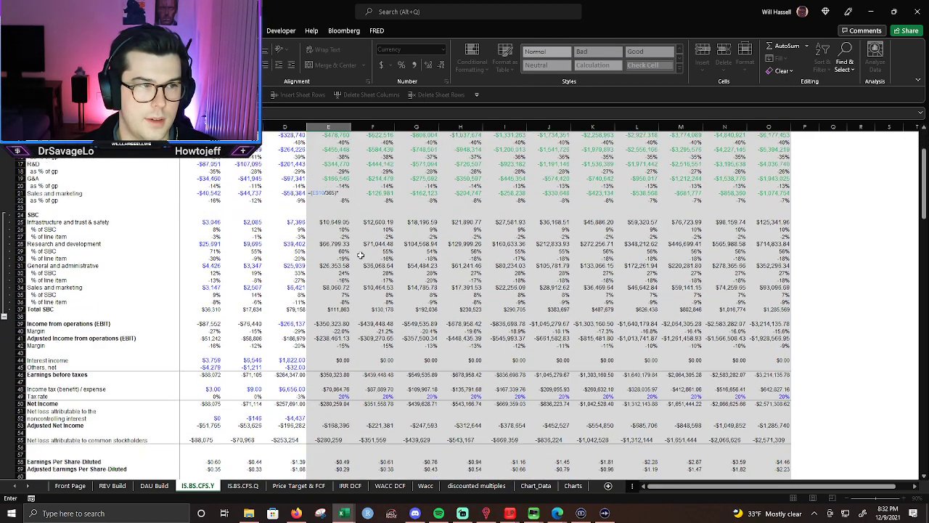
scroll(348, 321, "down", 14)
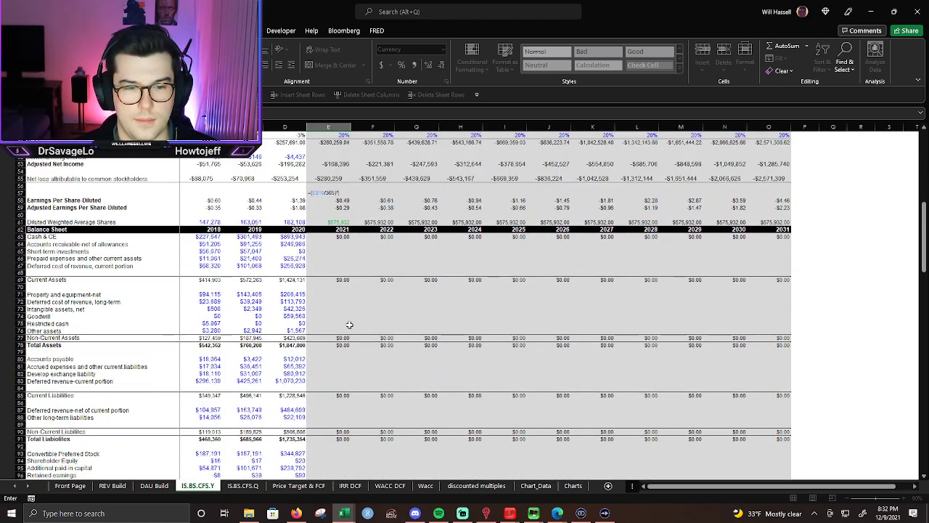
scroll(354, 350, "down", 16)
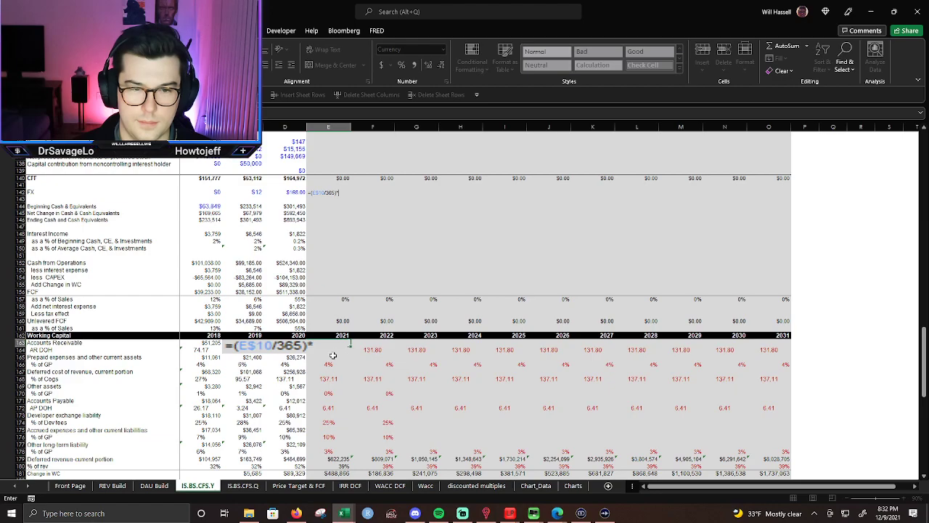
left_click(330, 353)
key("Tab")
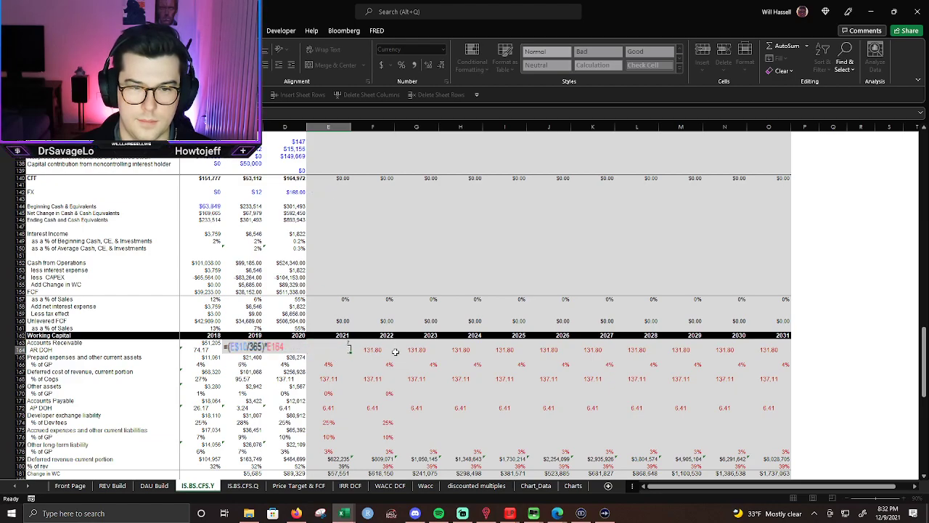
scroll(461, 280, "up", 6)
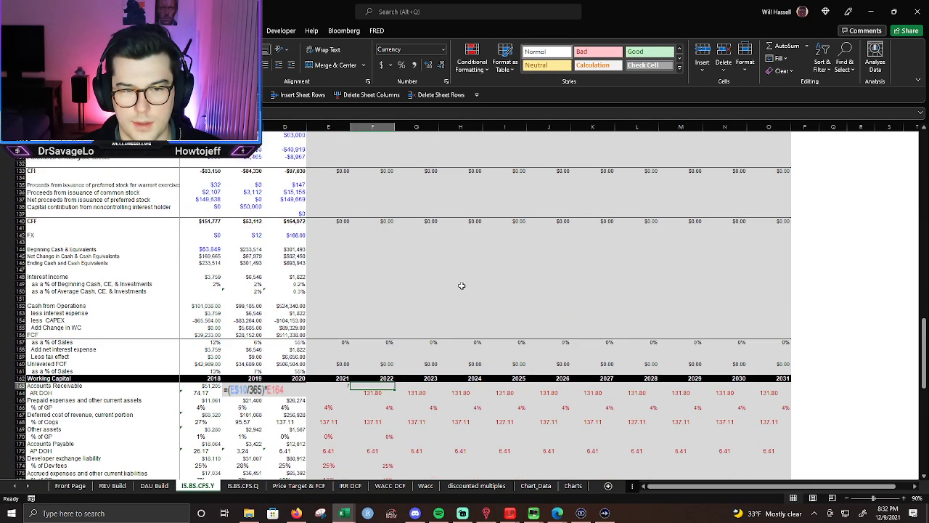
key("alt+Tab")
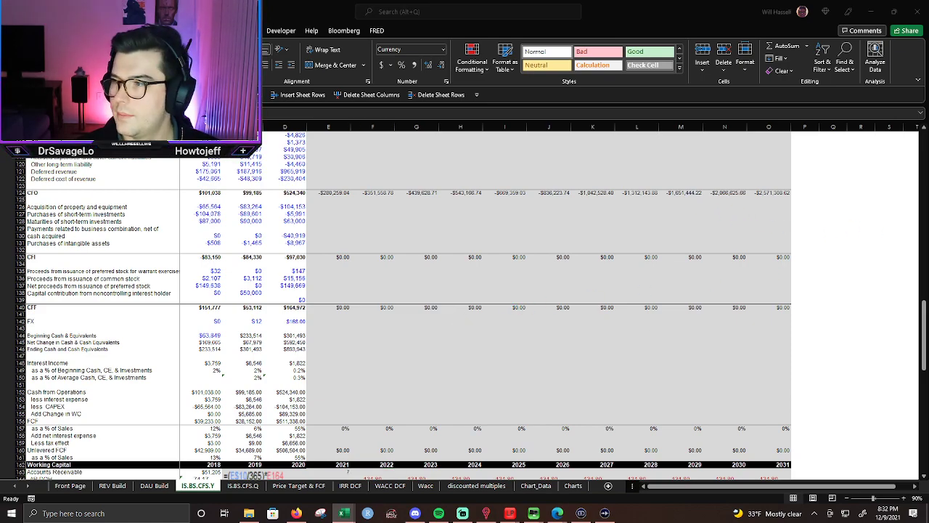
left_click(554, 322)
scroll(532, 340, "down", 3)
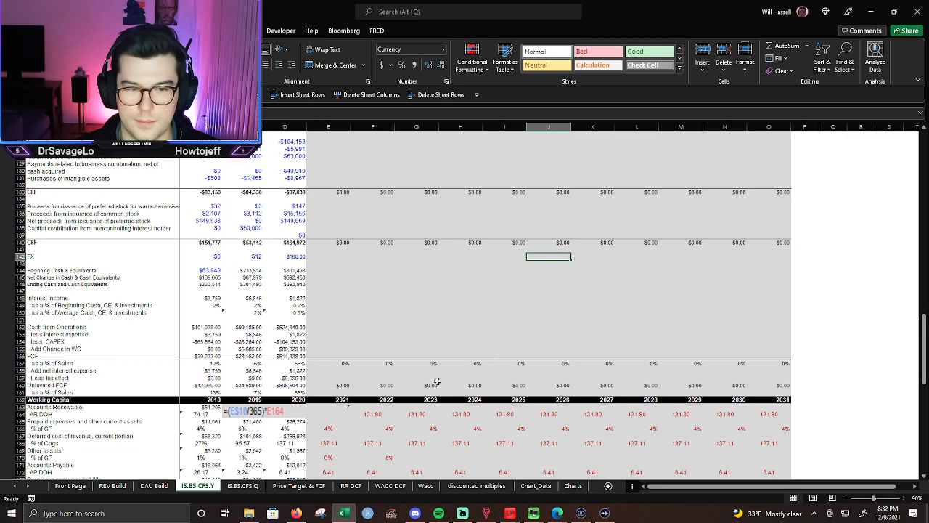
Fill the 2021 Accounts Receivable formula across the row through 2025.
left_click(380, 364)
scroll(391, 363, "down", 4)
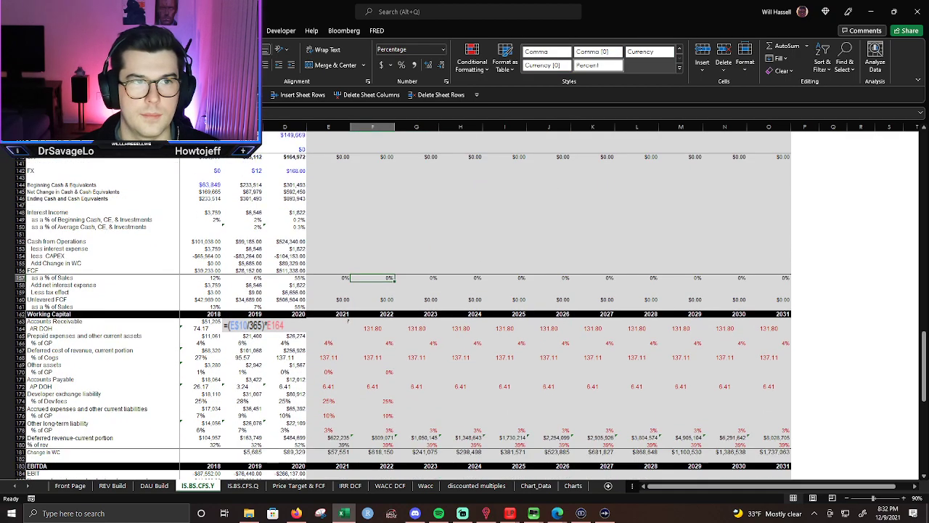
left_click(458, 300)
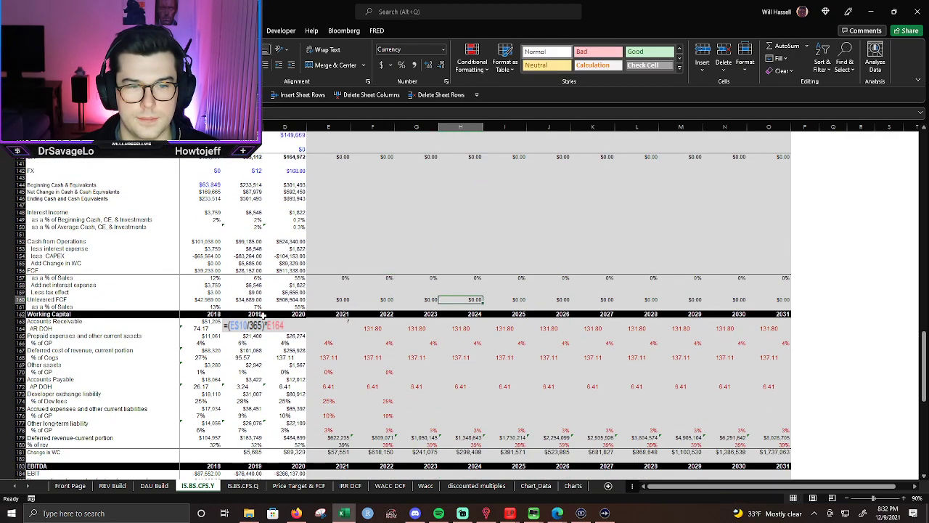
left_click(347, 321)
key("shift+Right")
key("shift+Right")
key("shift+Right")
key("shift+Right")
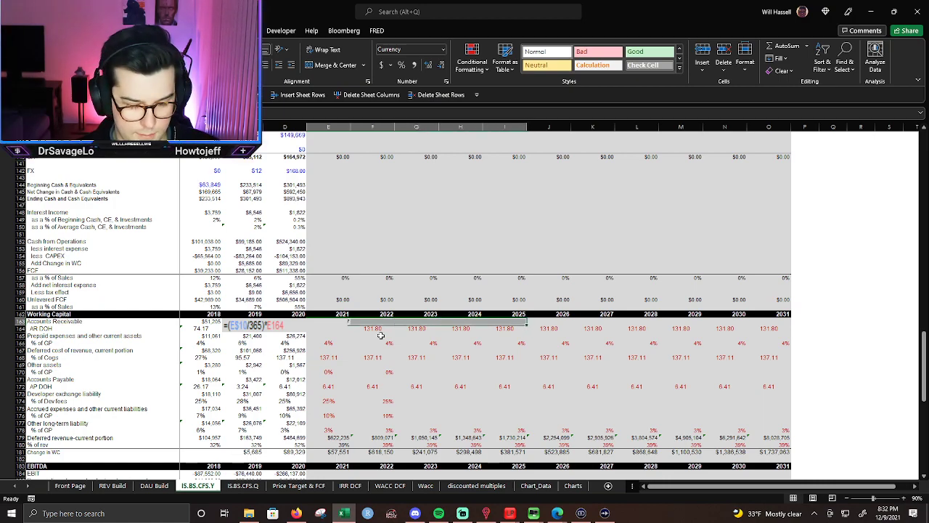
key("ctrl+r")
key("Right")
key("Left")
key("Left")
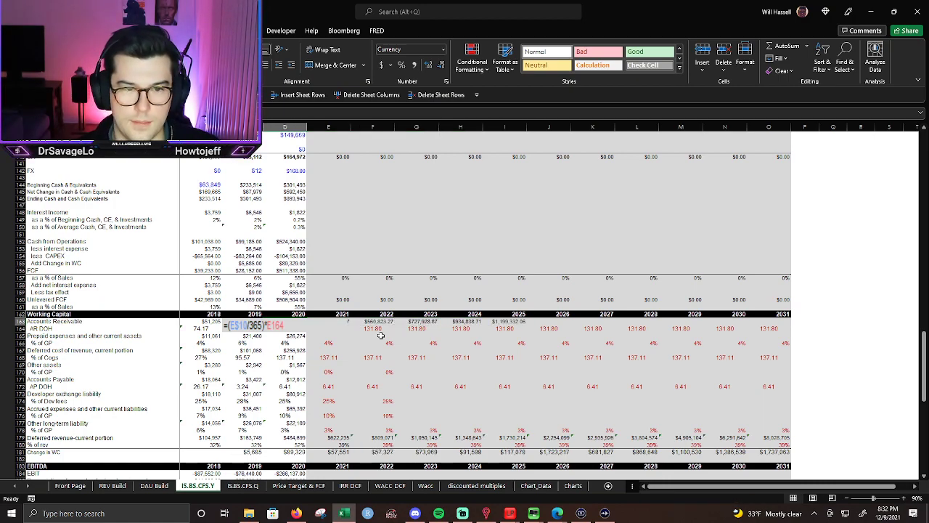
Extend the Accounts Receivable projection from 2025 through 2031 with the same formula.
left_click(214, 328)
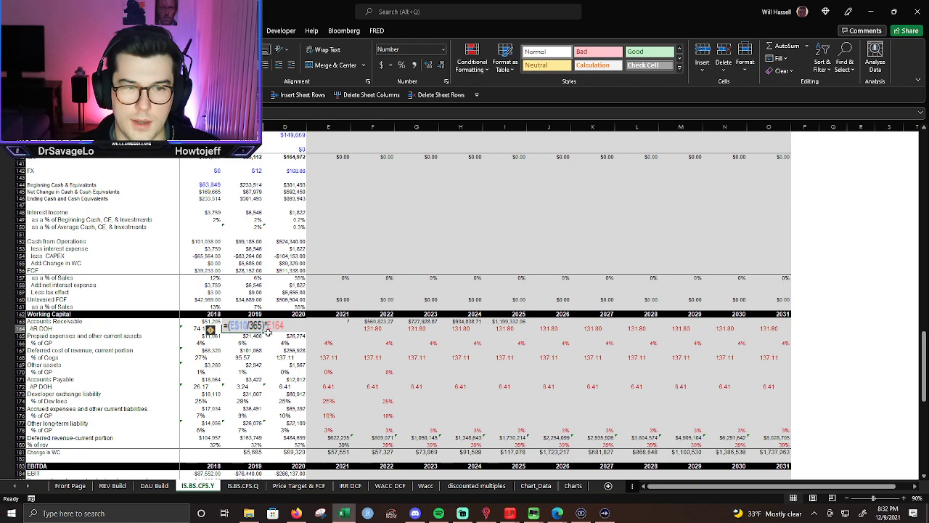
left_click(340, 329)
left_click(523, 320)
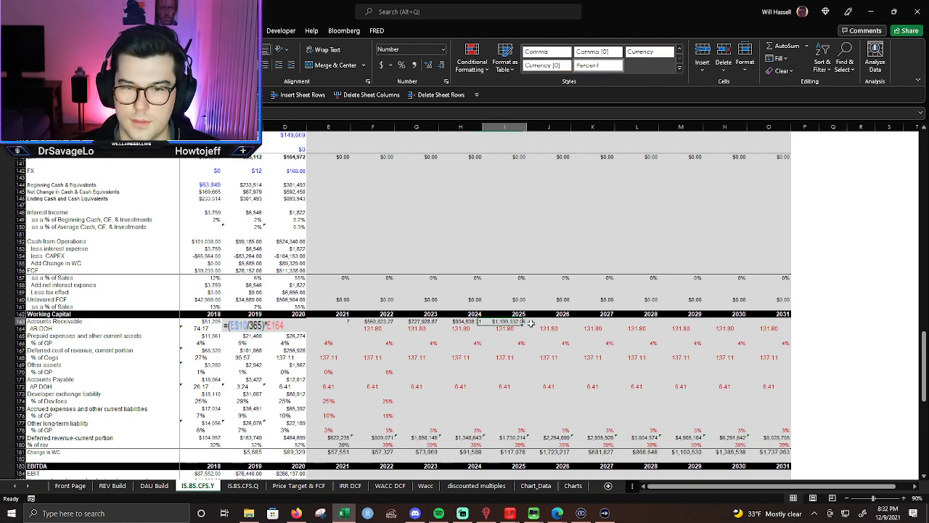
key("shift+Right")
key("Left")
key("Right")
key("shift+Right")
key("shift+Right")
key("shift+Right")
key("shift+Right")
key("shift+Right")
key("shift+Right")
key("shift+Right")
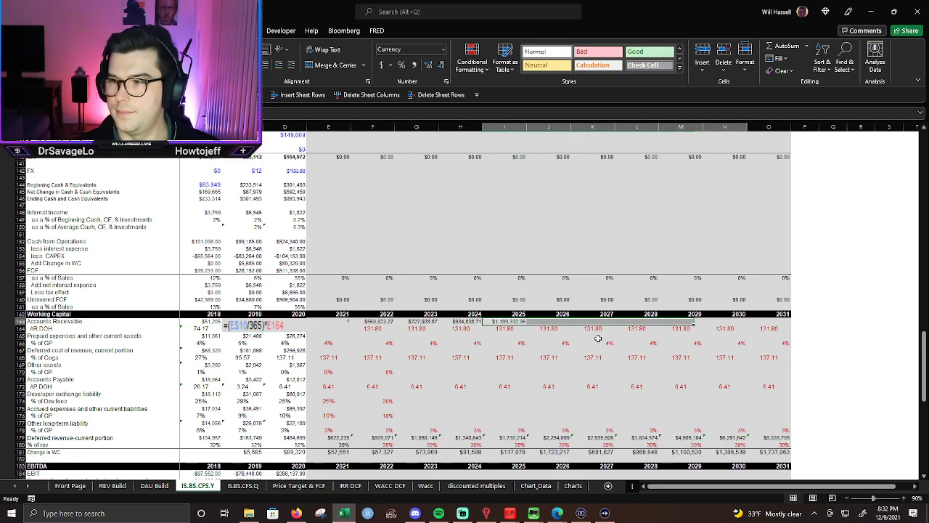
key("shift+Left")
key("ctrl+r")
key("Right")
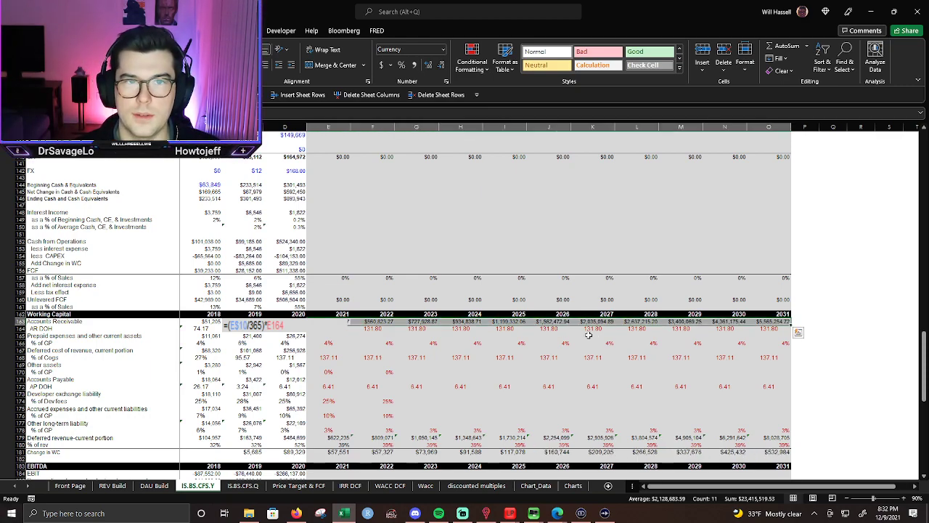
Show the 2021–2031 Accounts Receivable projections as currency without decimals.
left_click(440, 65)
left_click(440, 66)
left_click(545, 227)
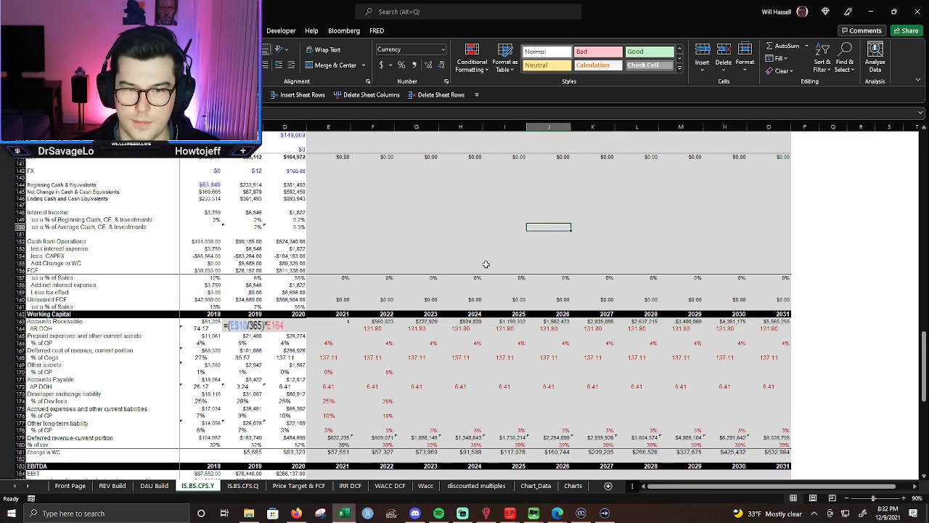
scroll(419, 331, "down", 2)
scroll(419, 327, "up", 8)
scroll(417, 330, "down", 5)
left_click(331, 356)
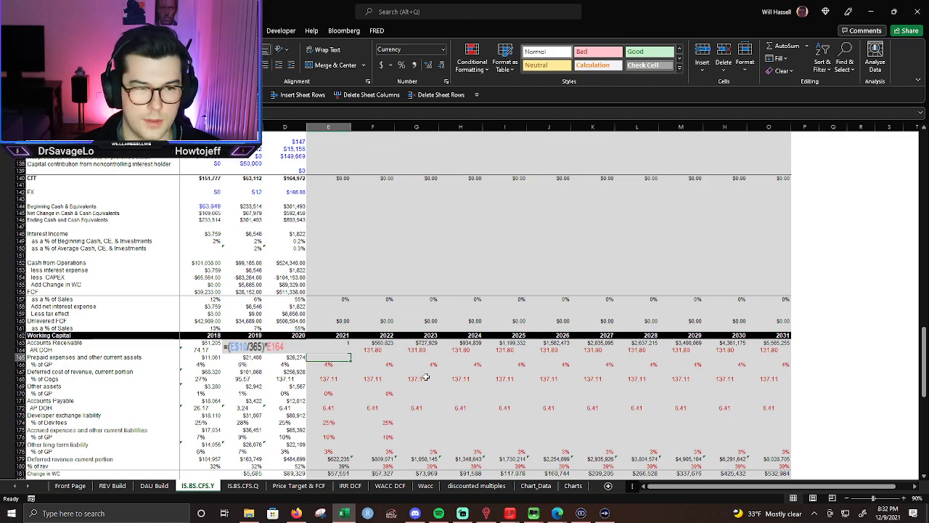
mouse_move(511, 517)
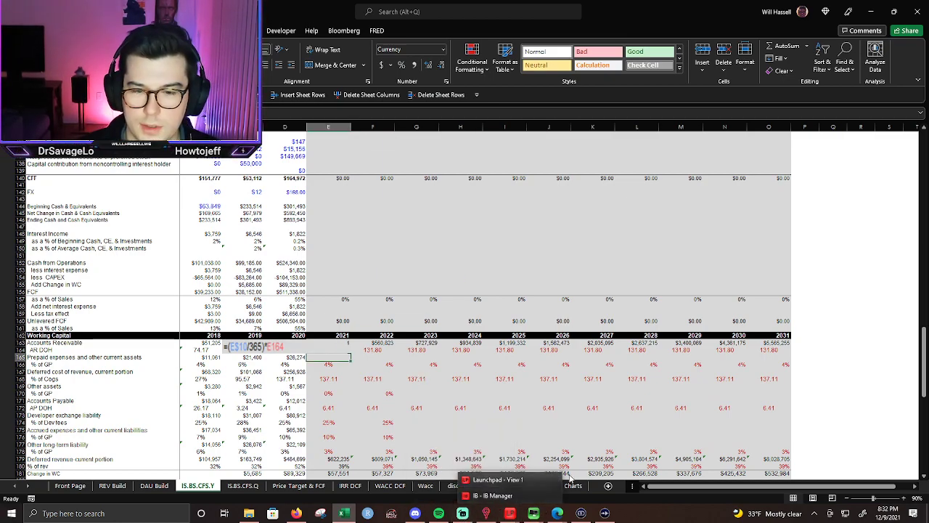
left_click(498, 483)
left_click(292, 80)
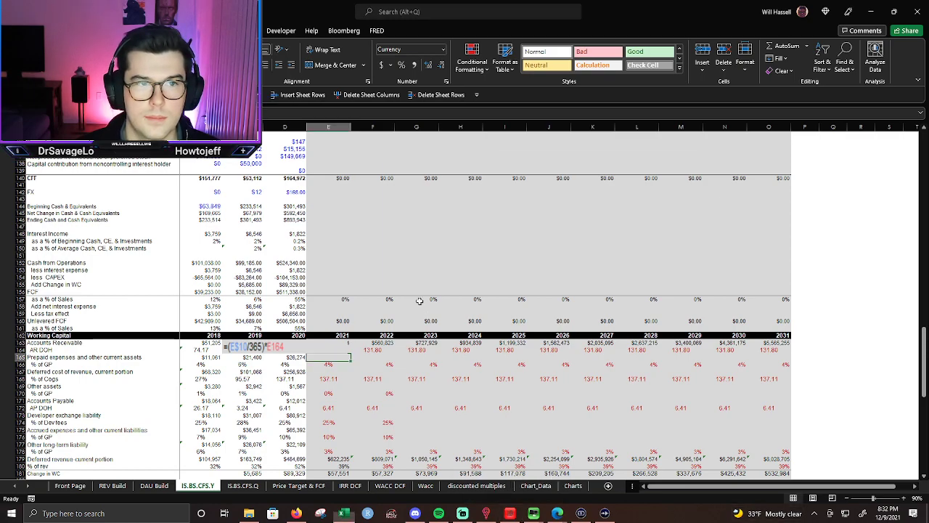
left_click(419, 274)
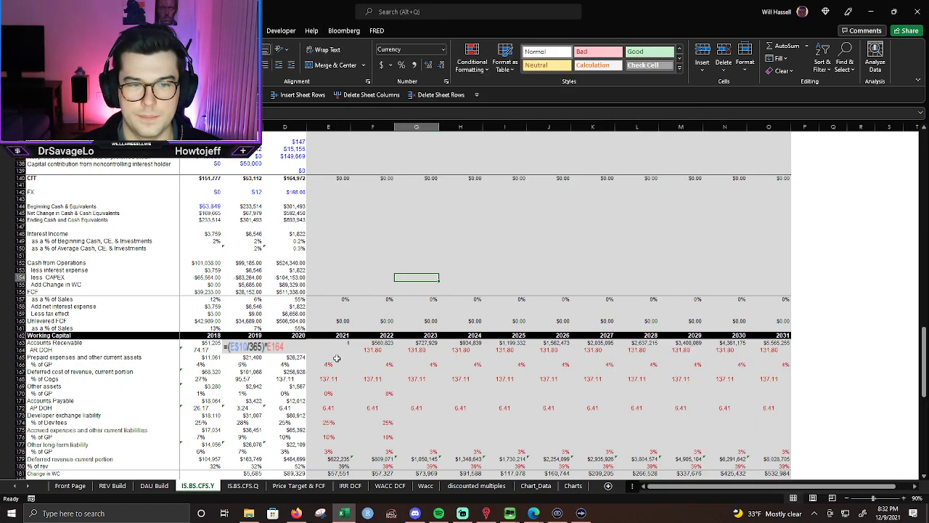
Calculate 2021 prepaid expenses and other current assets from % of GP and gross margin with the formula =E166*E10.
left_click(337, 358)
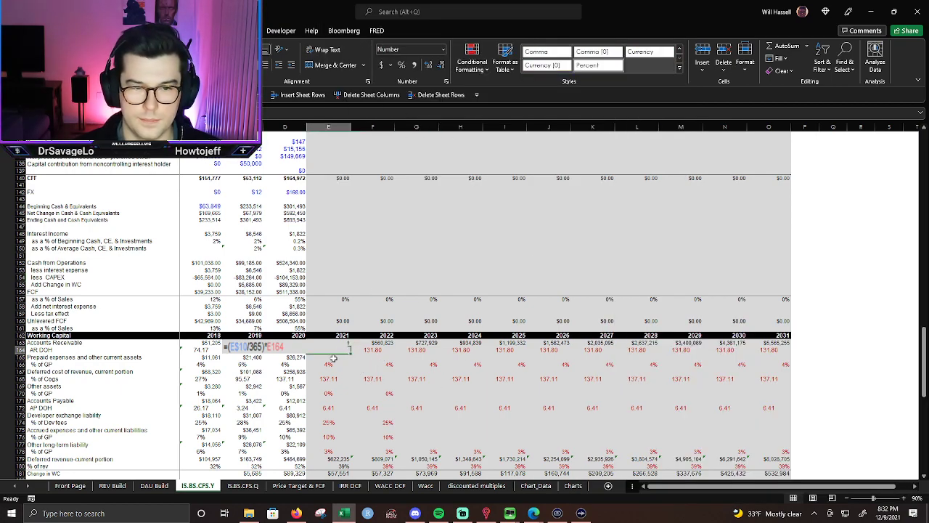
type("=")
key("Down")
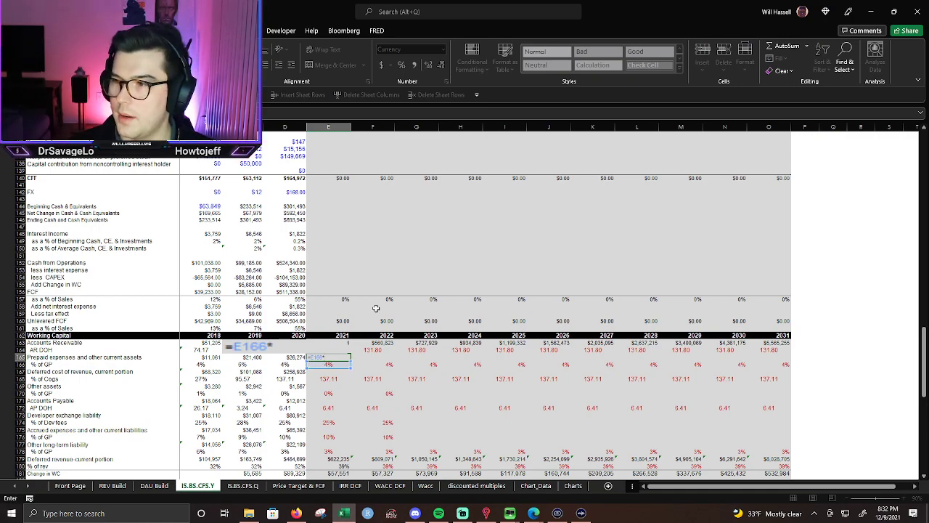
scroll(358, 271, "up", 18)
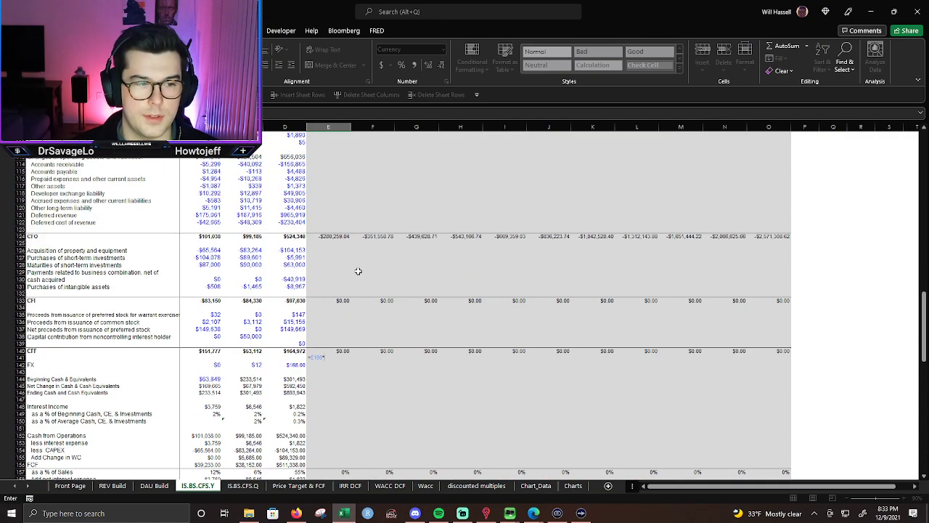
scroll(358, 272, "up", 16)
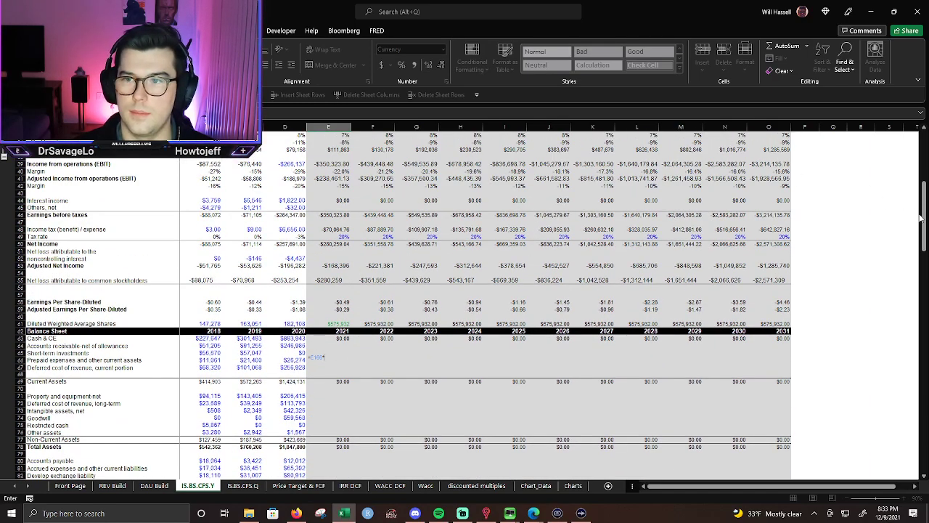
left_click_drag(922, 218, 922, 168)
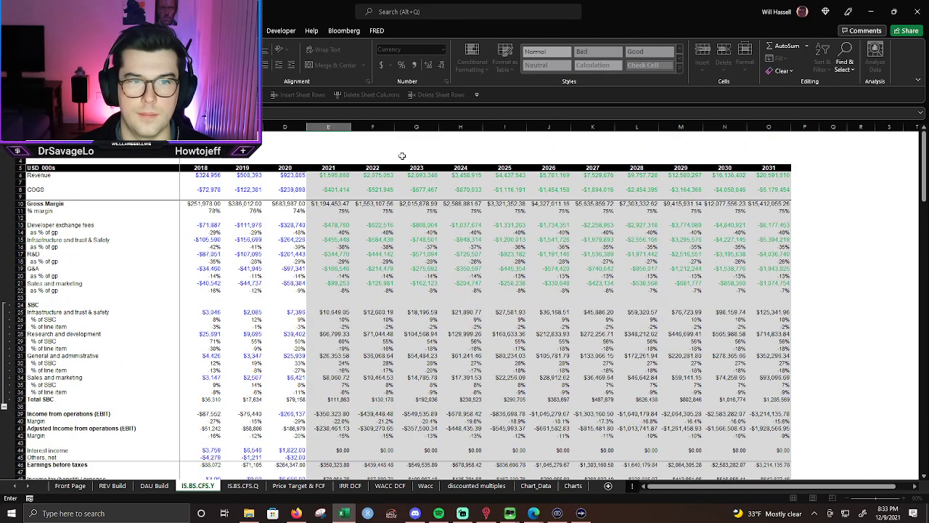
left_click(344, 206)
key("Return")
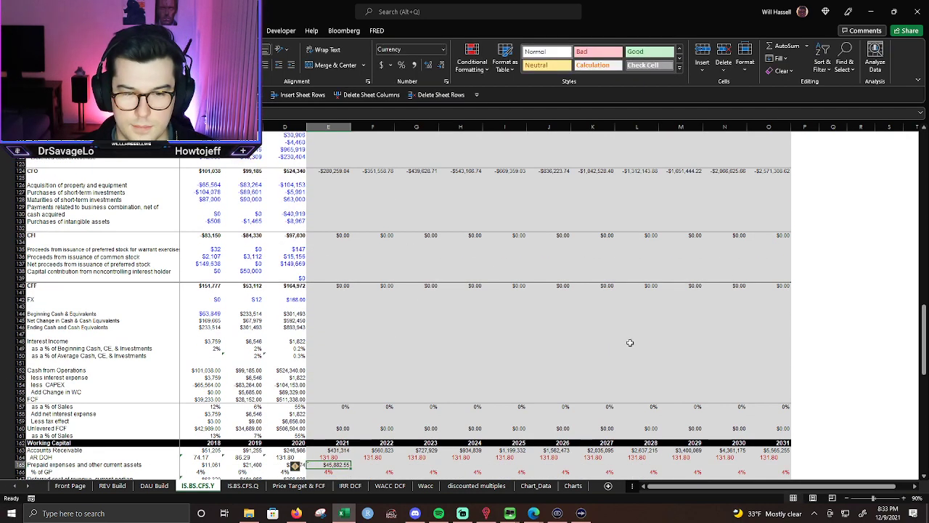
Check the 2020 and 2021 % of GP cells and the formula behind 2021 prepaid expenses and other current assets.
left_click(298, 472)
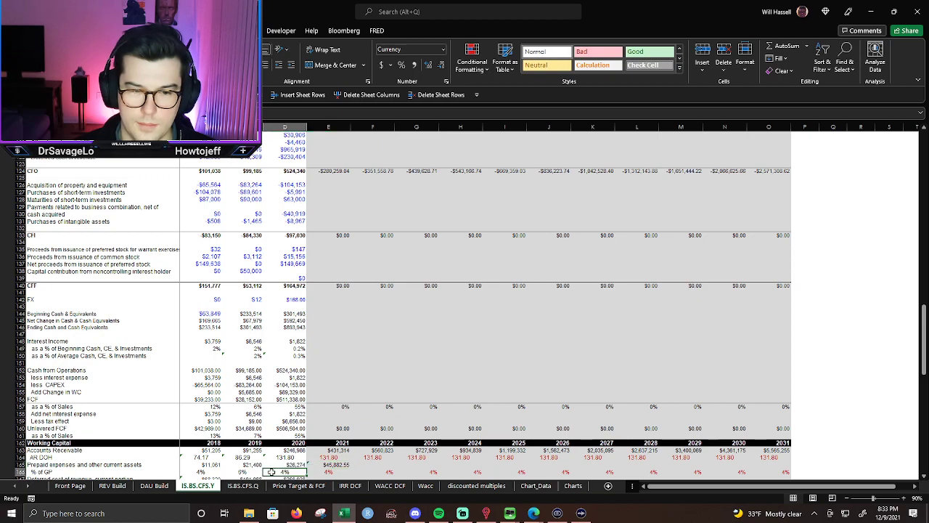
left_click(329, 471)
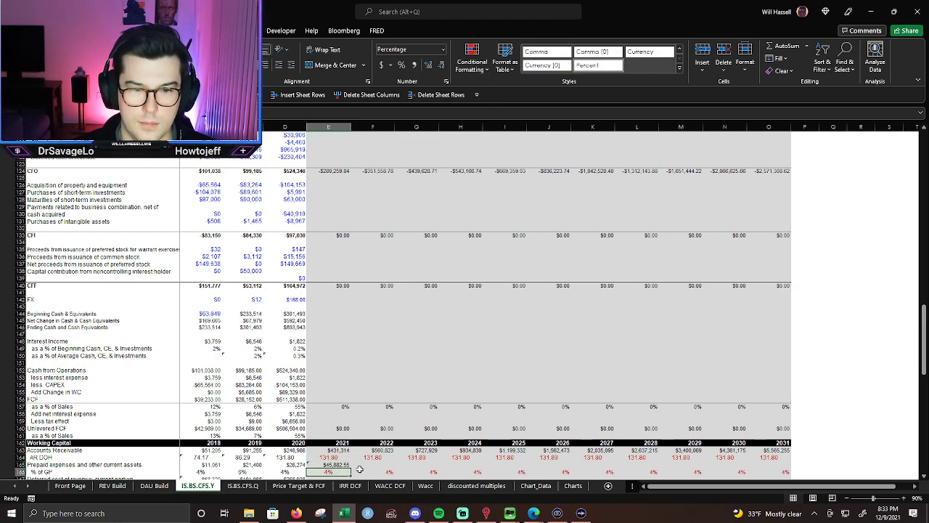
left_click(344, 465)
scroll(403, 455, "down", 5)
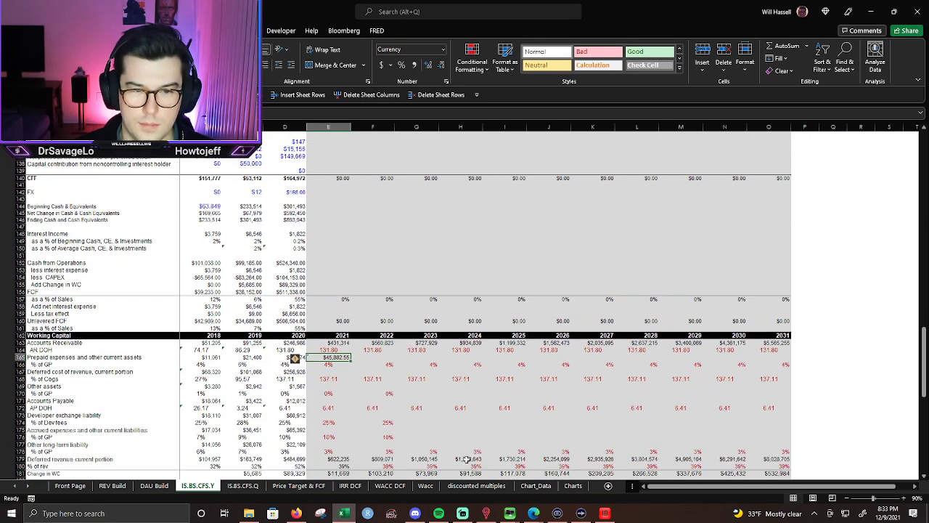
key("F2")
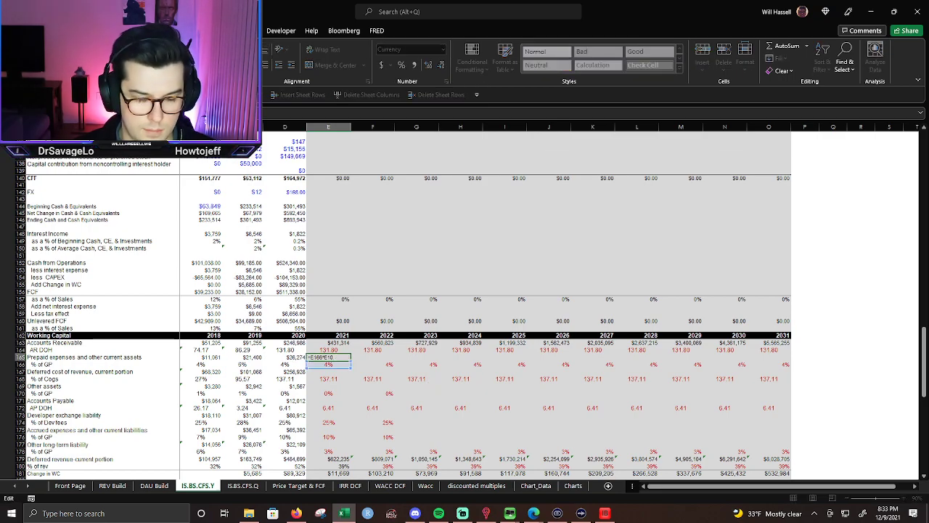
key("Return")
Fill the 2021 prepaid expenses and other current assets formula across the row through 2031.
key("Up")
key("shift+Right")
key("shift+Right")
key("shift+Right")
key("shift+Right")
key("shift+Right")
key("shift+Right")
key("shift+Right")
key("shift+Right")
key("shift+Right")
key("shift+Right")
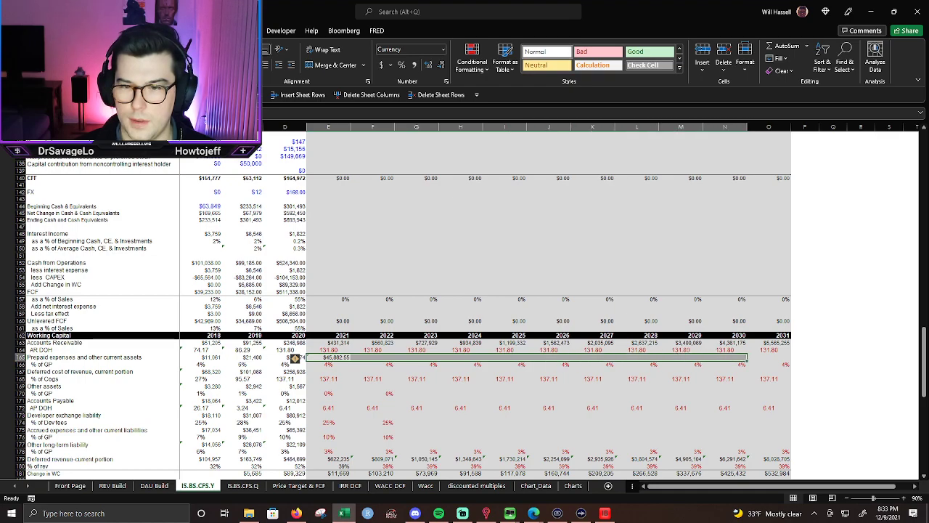
key("ctrl+r")
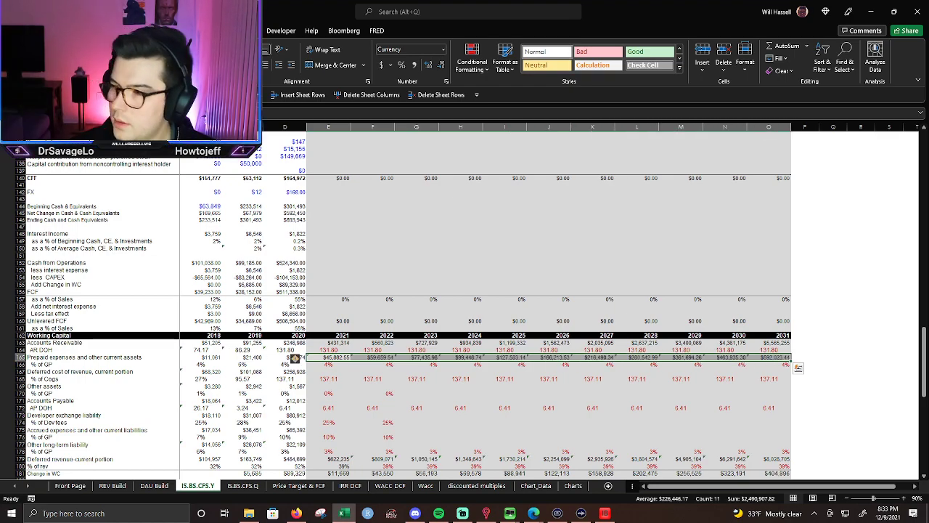
Show the 2021–2031 prepaid expenses and other current assets projections as currency without decimals.
key("alt+Tab")
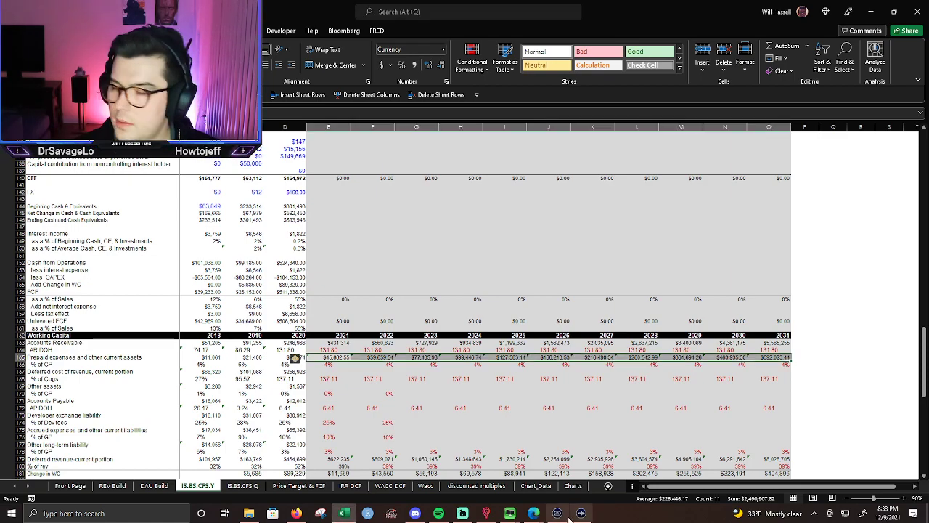
left_click(370, 378)
left_click_drag(335, 358, 770, 358)
left_click(441, 65)
left_click(441, 65)
left_click(327, 367)
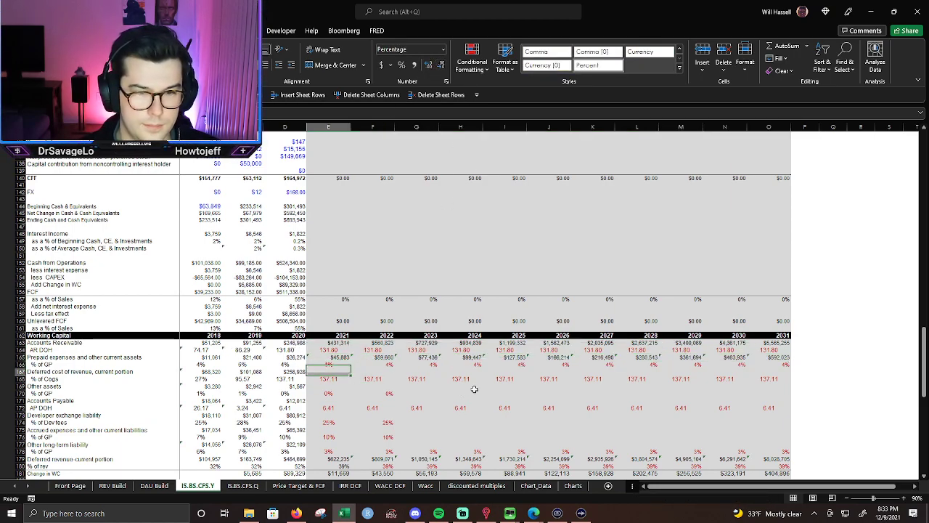
Compare the 2021 Accounts Receivable cell with the 2020 and 2021 % of Cogs cells under deferred cost of revenue.
key("Up")
key("Up")
key("Up")
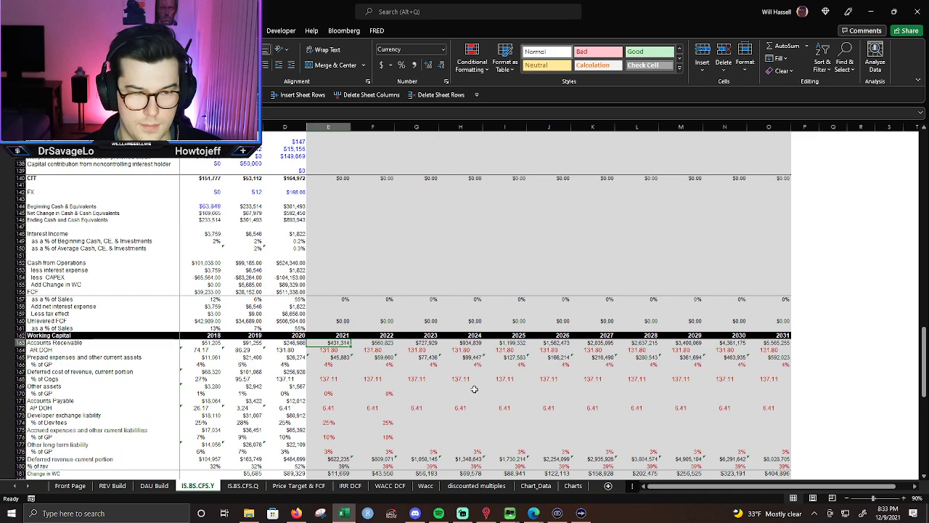
key("Down")
key("Down")
key("Down")
key("Down")
key("Down")
key("Left")
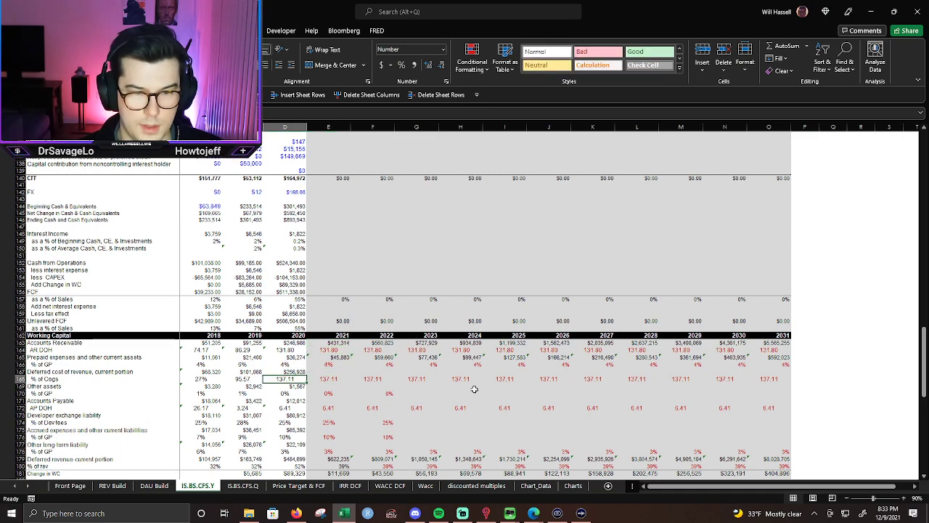
key("Right")
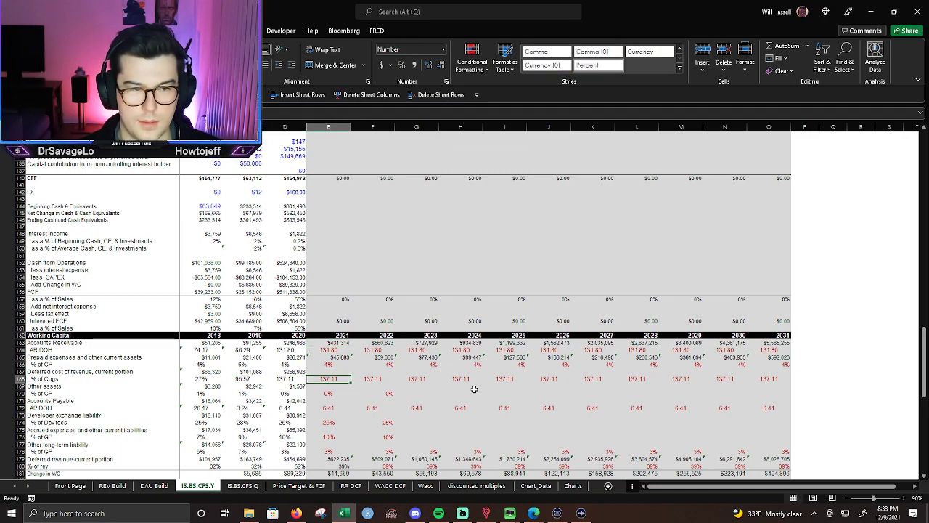
key("Up")
key("Up")
key("Up")
key("Up")
key("Left")
key("Left")
key("Left")
key("Left")
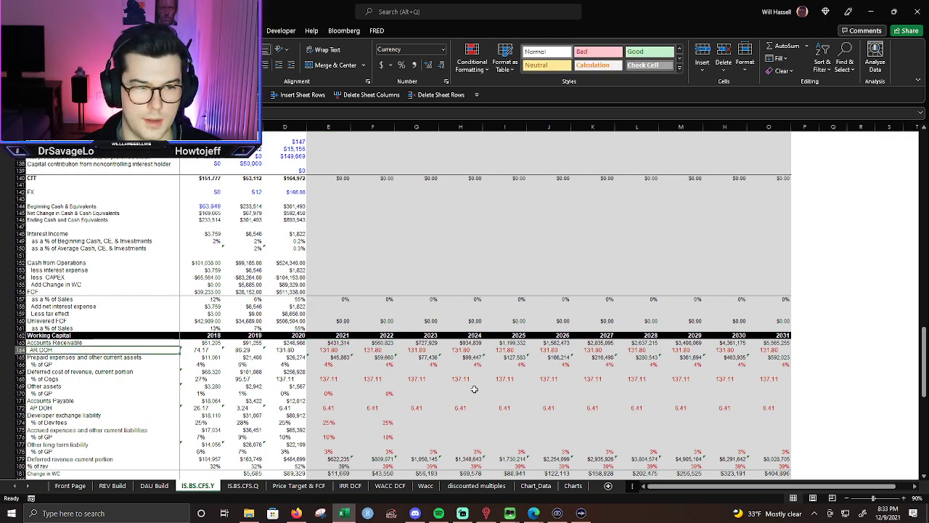
key("Down")
key("Down")
key("Down")
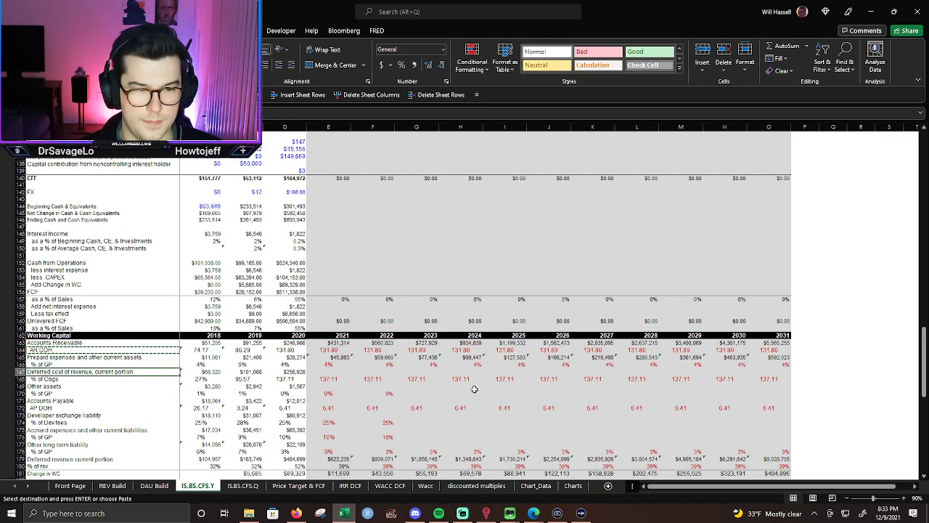
Copy the 2018 % of Cogs formula for deferred cost of revenue into 2019 and 2020.
key("Right")
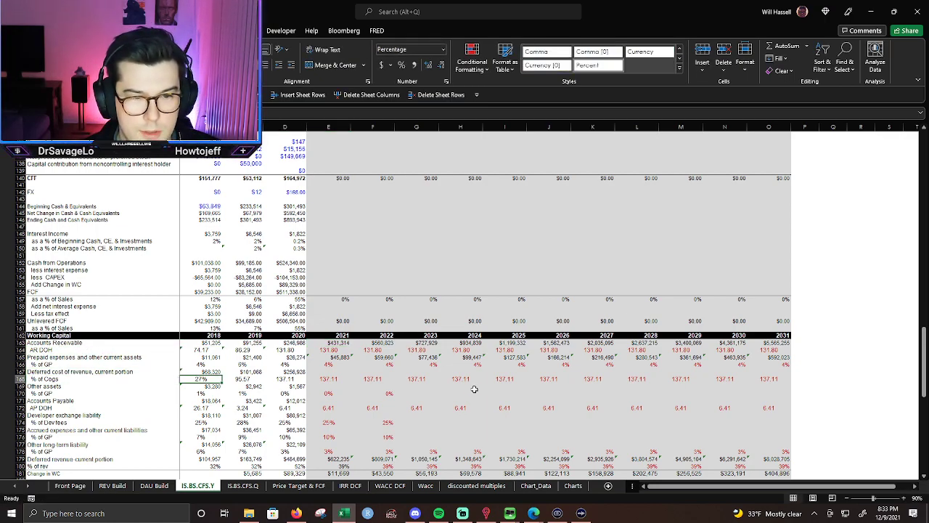
key("Down")
key("shift+Right")
key("shift+Right")
key("ctrl+r")
key("Right")
key("Right")
key("Right")
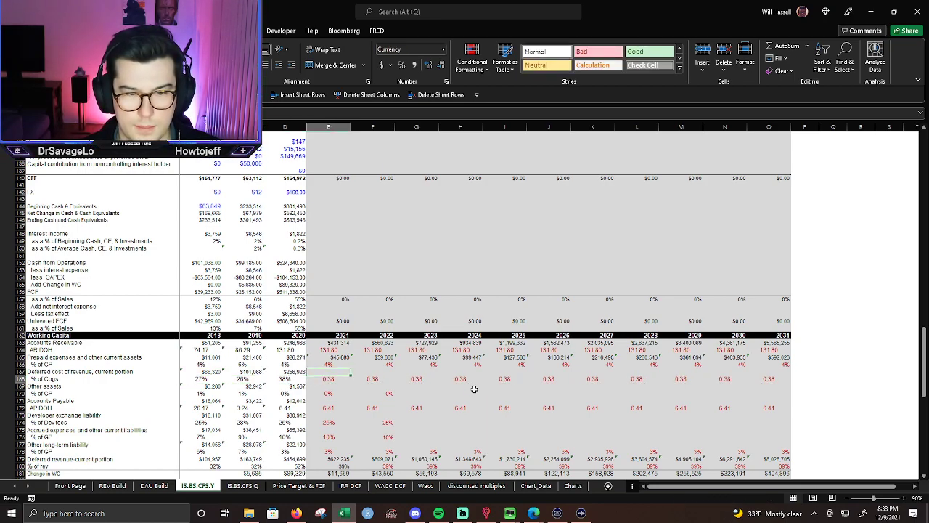
Format the 2021–2031 % of Cogs assumptions for deferred cost of revenue as percentages.
key("ctrl+shift+Right")
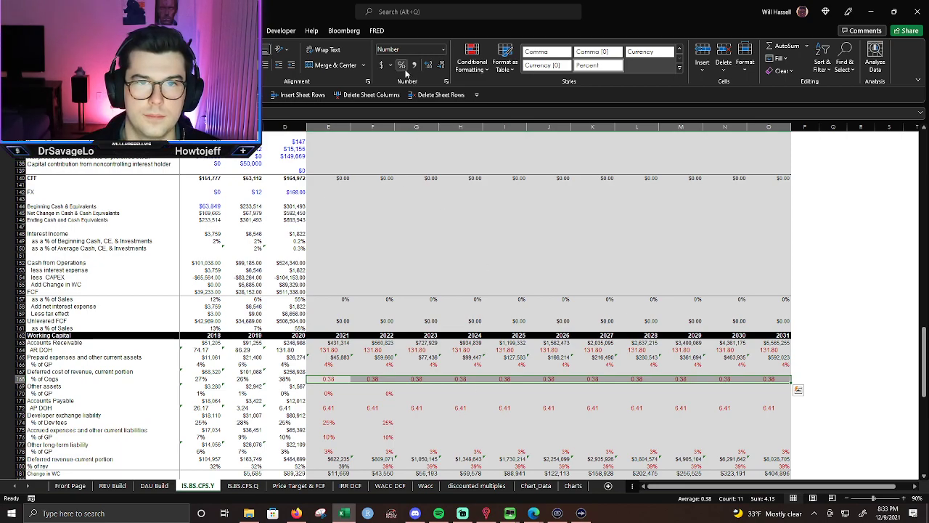
left_click(406, 71)
left_click_drag(355, 380, 311, 373)
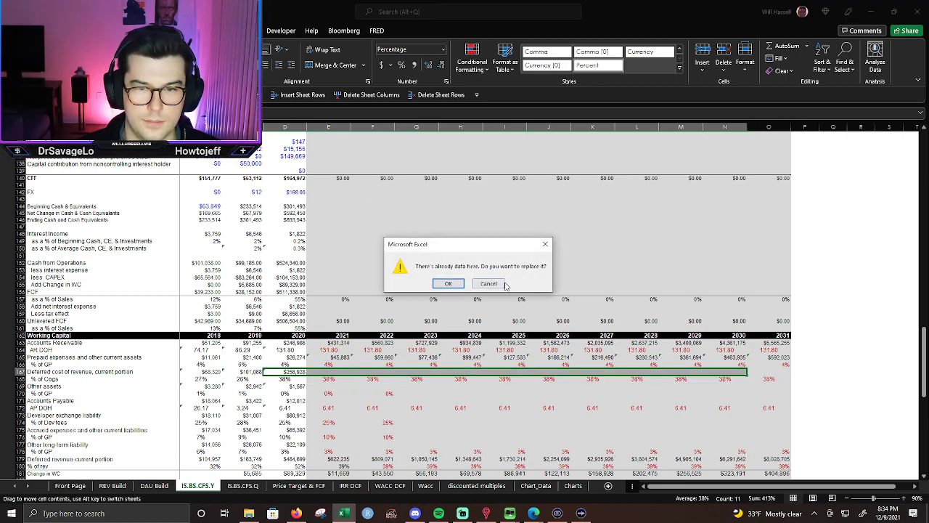
left_click(488, 283)
Copy the 2021 prepaid expenses and other current assets formula into the 2021 deferred cost of revenue cell.
left_click(337, 358)
key("ctrl+c")
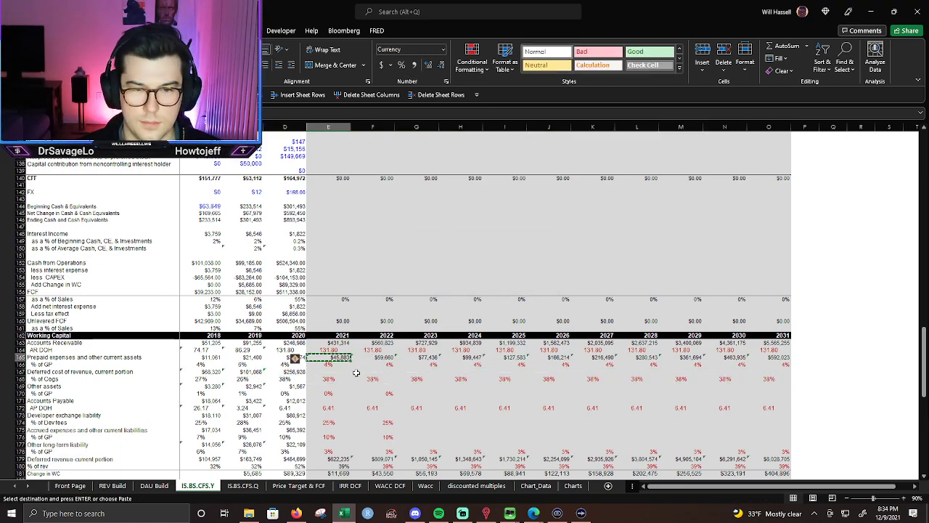
left_click(340, 372)
key("Return")
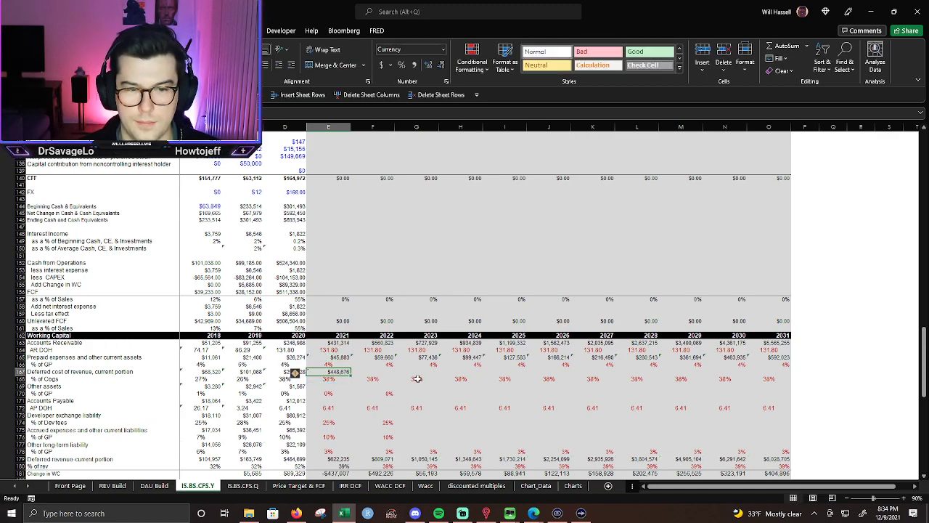
Fill the 2021 deferred cost of revenue formula across the row through 2031.
key("shift+Right")
key("shift+Right")
key("shift+Right")
key("shift+Right")
key("shift+Right")
key("shift+Right")
key("shift+Right")
key("shift+Right")
key("shift+Right")
key("shift+Right")
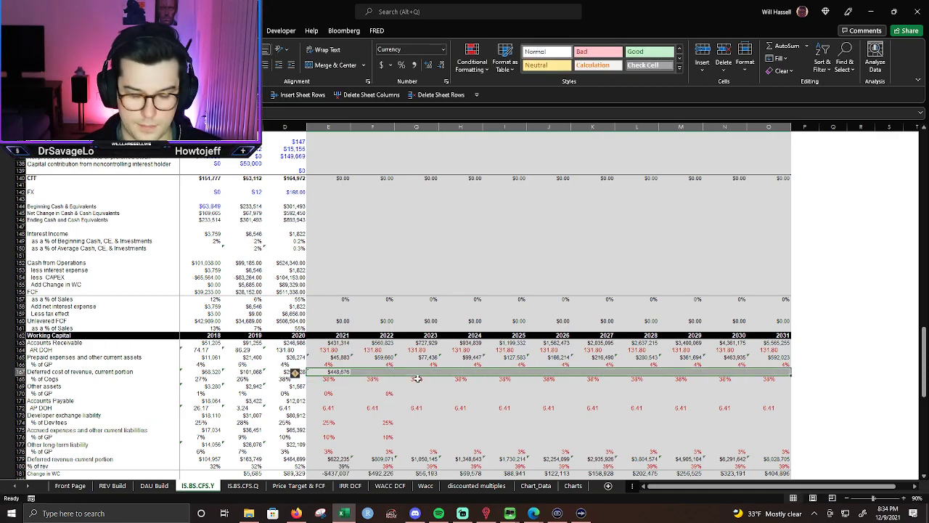
key("ctrl+r")
key("Down")
key("Down")
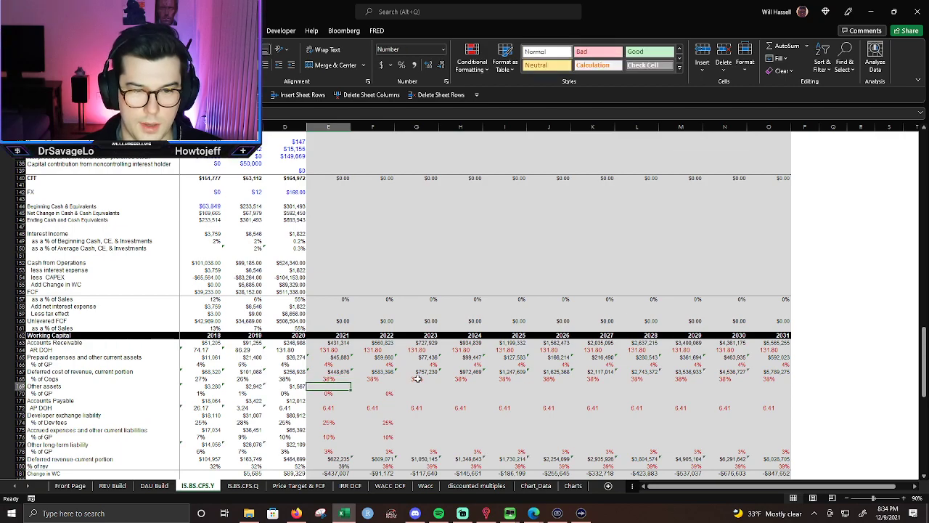
Inspect the 2020 % of Cogs formula under deferred cost of revenue to see which cells it references.
key("Up")
key("Up")
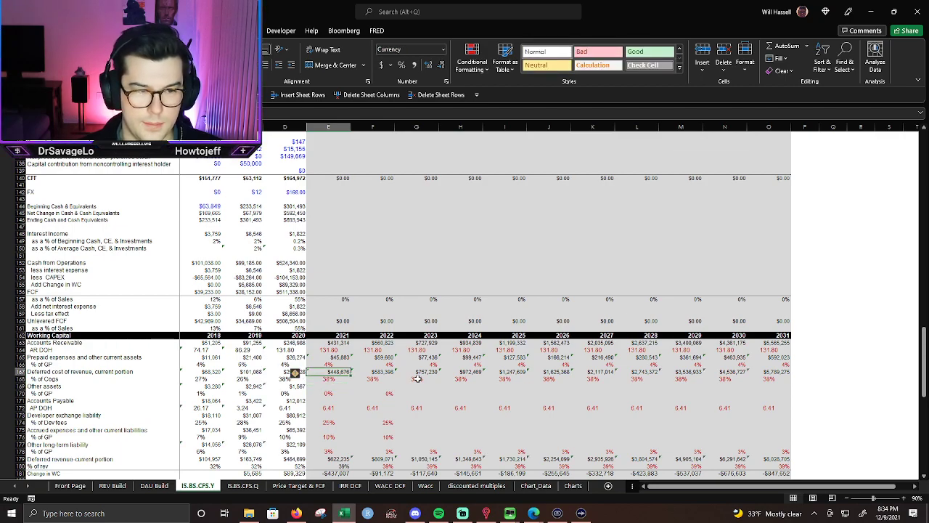
key("Down")
key("Left")
key("F2")
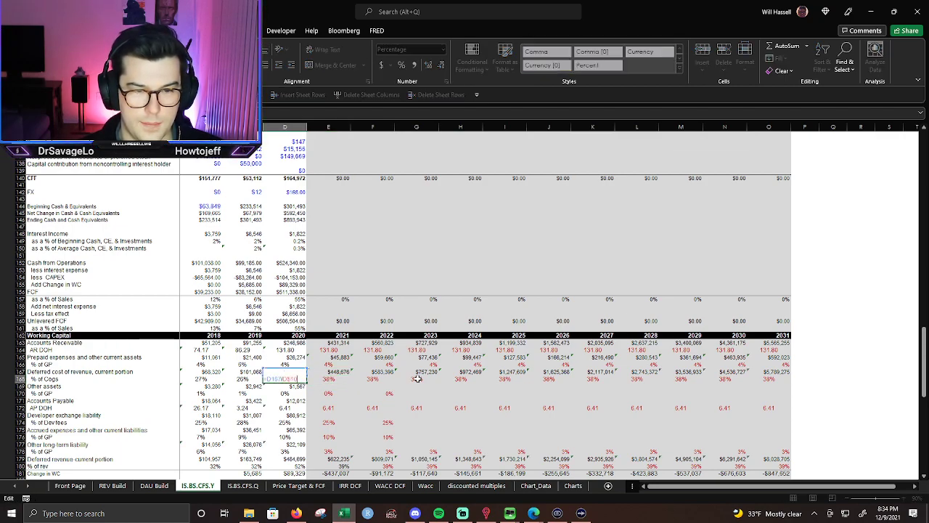
key("Return")
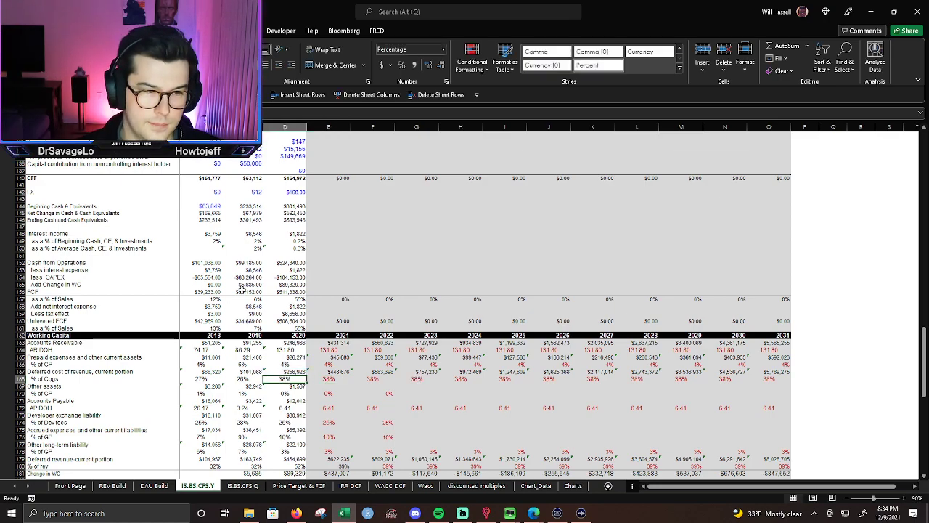
Change the 2018 % of Cogs formula under deferred cost of revenue to divide by the 2018 COGS cell in row 8.
left_click(190, 372)
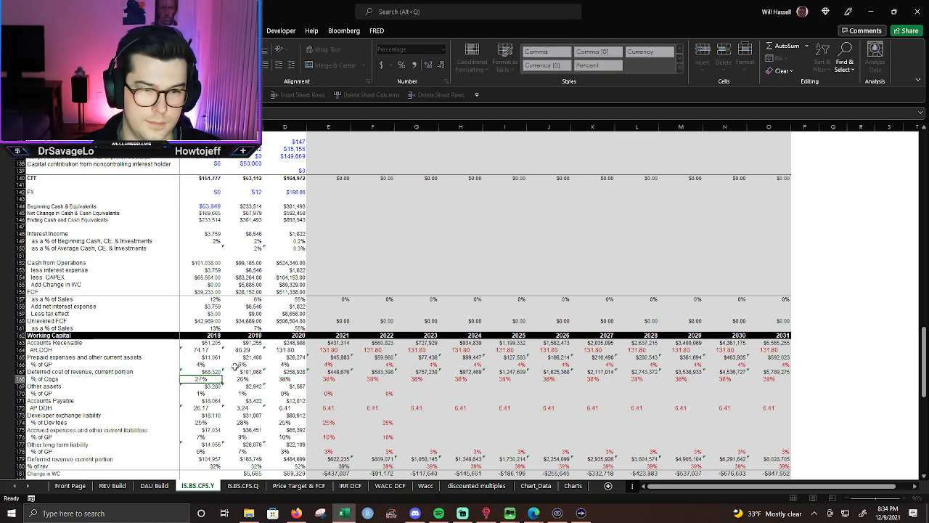
key("F2")
key("Escape")
key("Down")
key("F2")
scroll(709, 322, "up", 1)
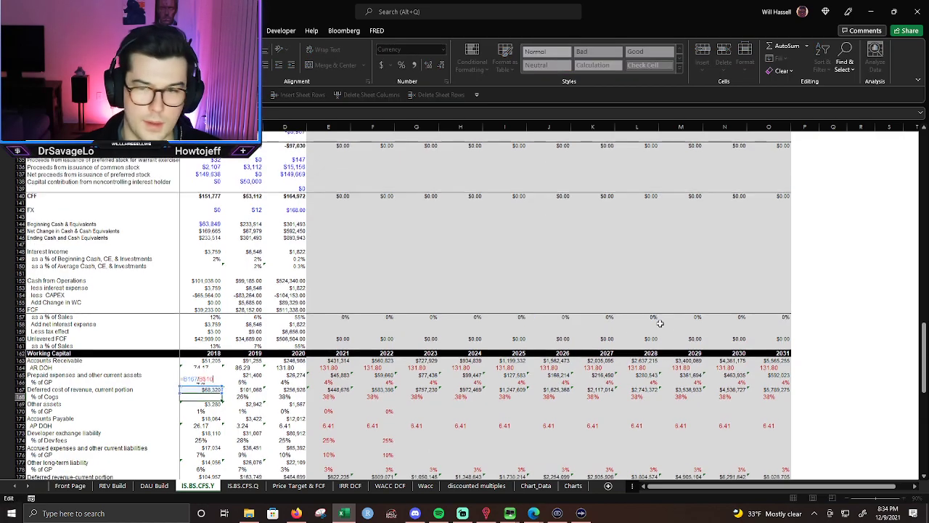
left_click_drag(924, 363, 911, 112)
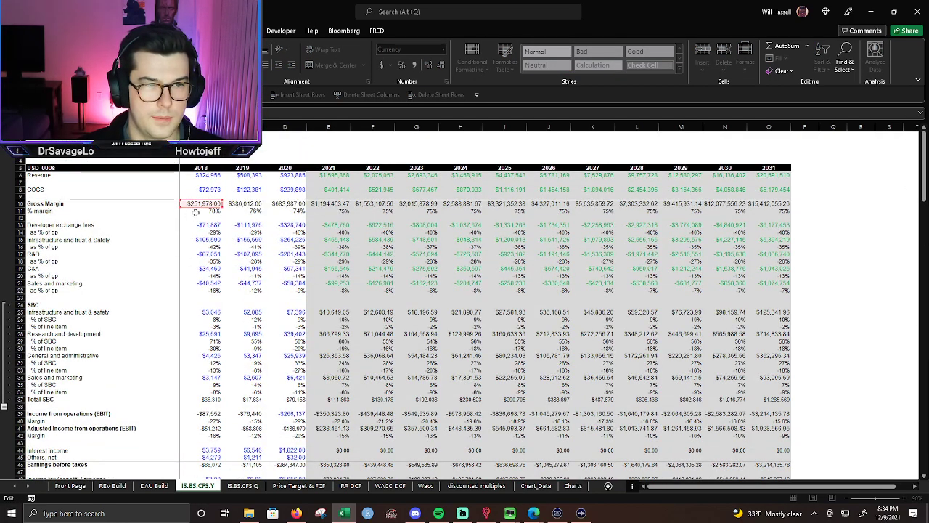
left_click(214, 191)
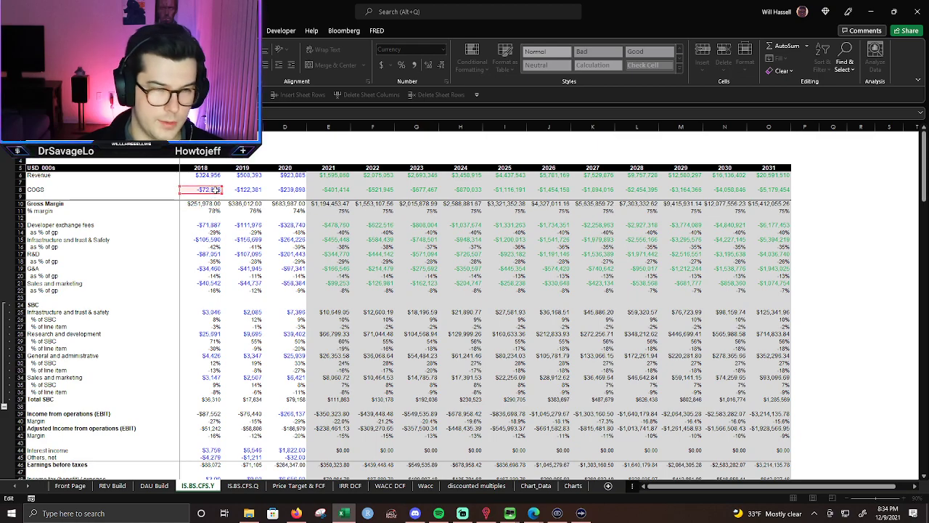
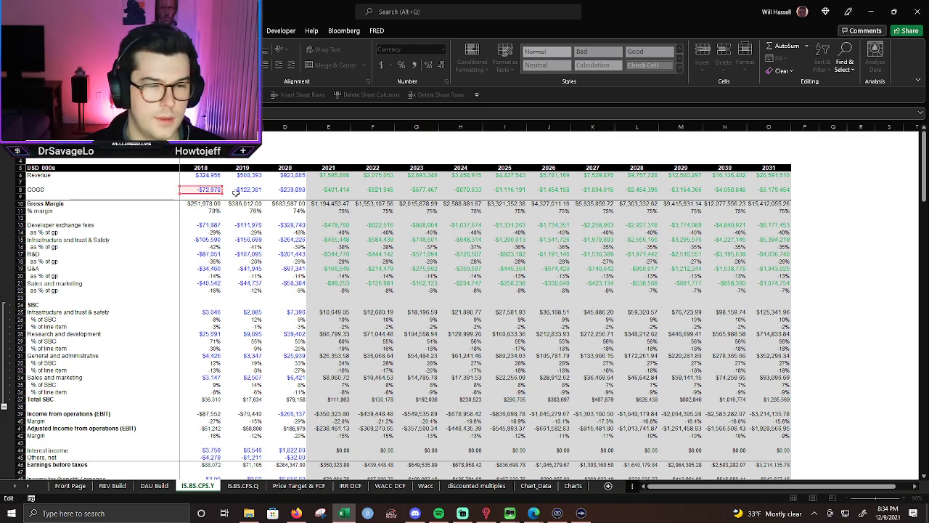
key("Return")
Copy the corrected 2018 % of Cogs formula into 2019 and 2020.
key("Up")
key("shift+Right")
key("shift+Right")
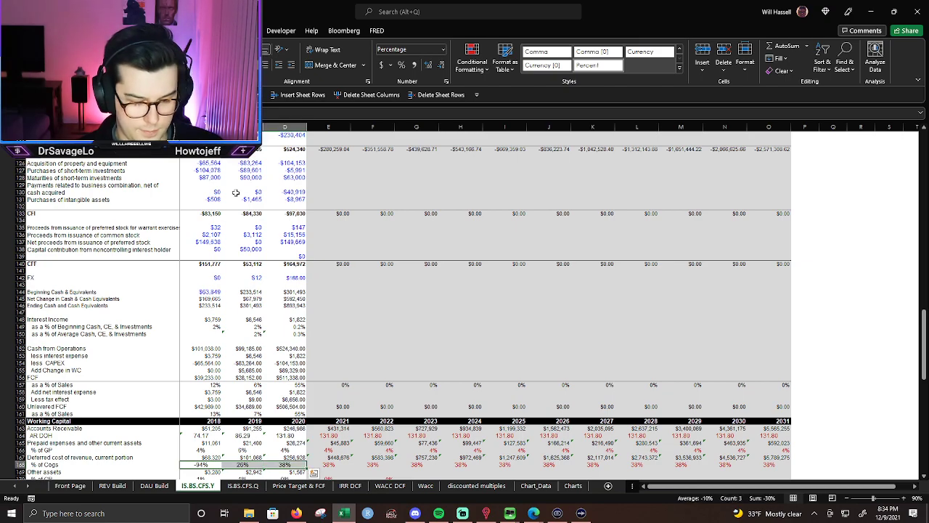
key("ctrl+r")
Review the projected deferred cost of revenue and the remaining working capital rows down to the EBITDA header.
key("Right")
key("Right")
key("Up")
key("Right")
key("ctrl+shift+Right")
key("Right")
key("Down")
key("Down")
key("Down")
key("Down")
key("Down")
key("Down")
key("Down")
key("Down")
key("Down")
key("Down")
key("Down")
key("Down")
key("Down")
key("Down")
key("Down")
key("Down")
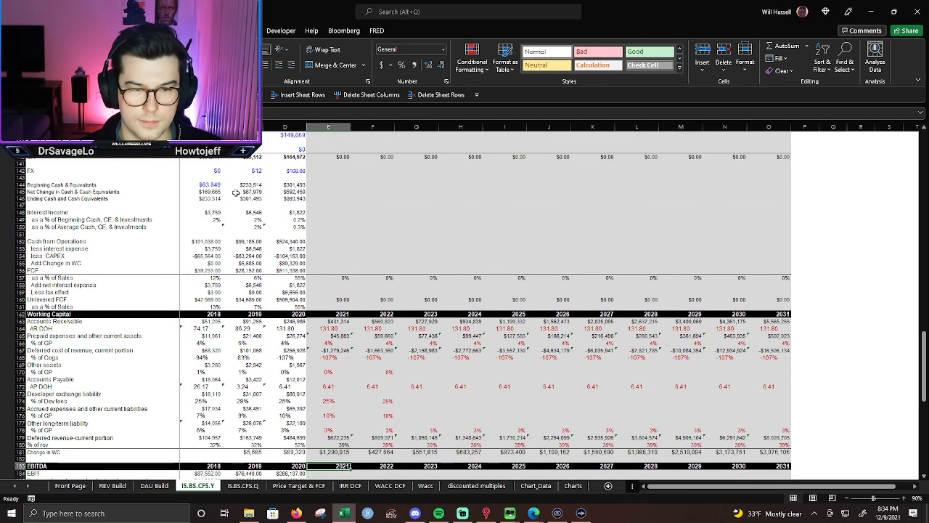
key("Up")
key("Up")
key("Up")
key("Up")
key("Up")
key("Up")
key("Up")
key("Up")
key("Up")
key("Up")
key("Up")
key("Up")
key("Up")
key("Up")
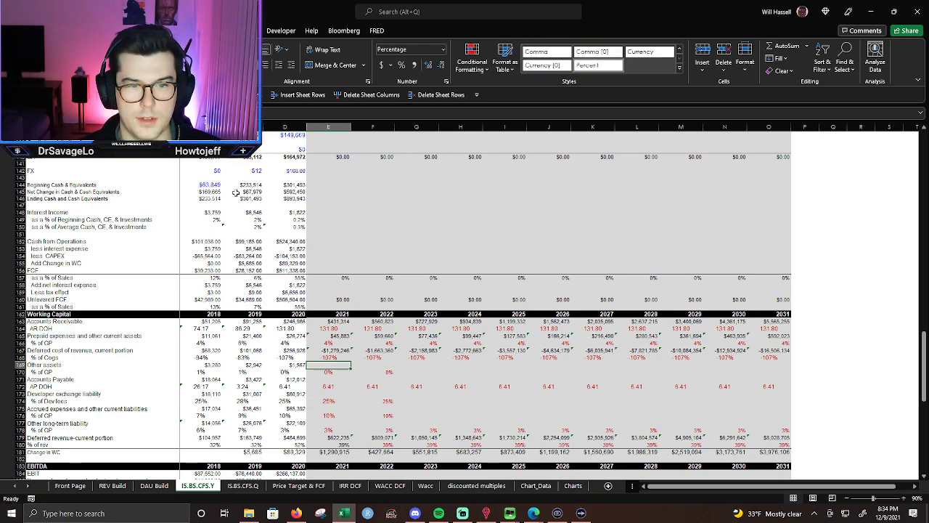
Copy the gross-profit-based 2021 projection formula from the rows above into the 2021 Other assets cell.
key("Up")
key("Up")
key("Up")
key("ctrl+c")
key("Down")
key("Down")
key("Down")
key("ctrl+v")
Fill the 2021 Other assets formula across the row through 2031.
key("shift+Right")
key("shift+Right")
key("shift+Right")
key("shift+Right")
key("shift+Right")
key("shift+Right")
key("shift+Right")
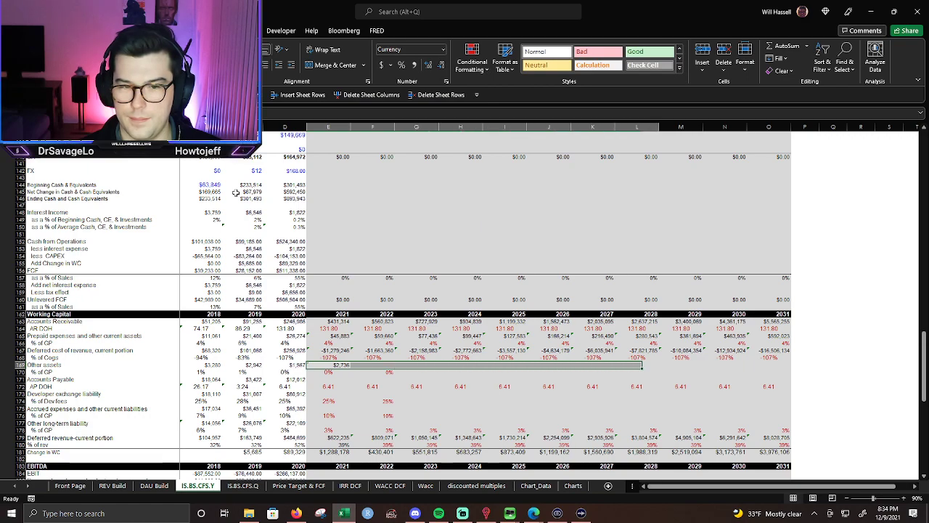
key("shift+Right")
key("shift+Right")
key("shift+Right")
key("ctrl+r")
Fill the 2022 % of GP assumption under Other assets across the row through 2031.
key("Down")
key("Down")
key("Right")
key("Right")
key("Up")
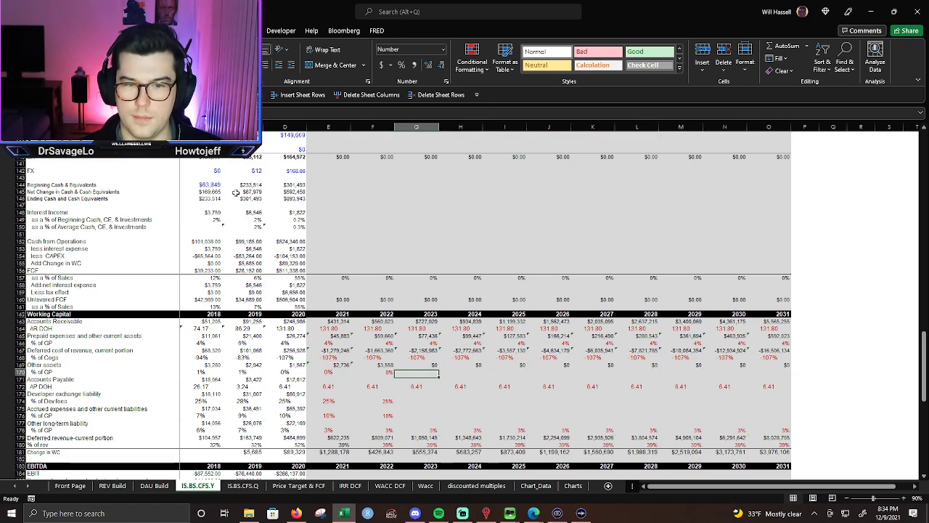
key("Left")
key("shift+Right")
key("shift+Right")
key("shift+Right")
key("shift+Right")
key("shift+Right")
key("shift+Right")
key("shift+Right")
key("shift+Right")
key("shift+Right")
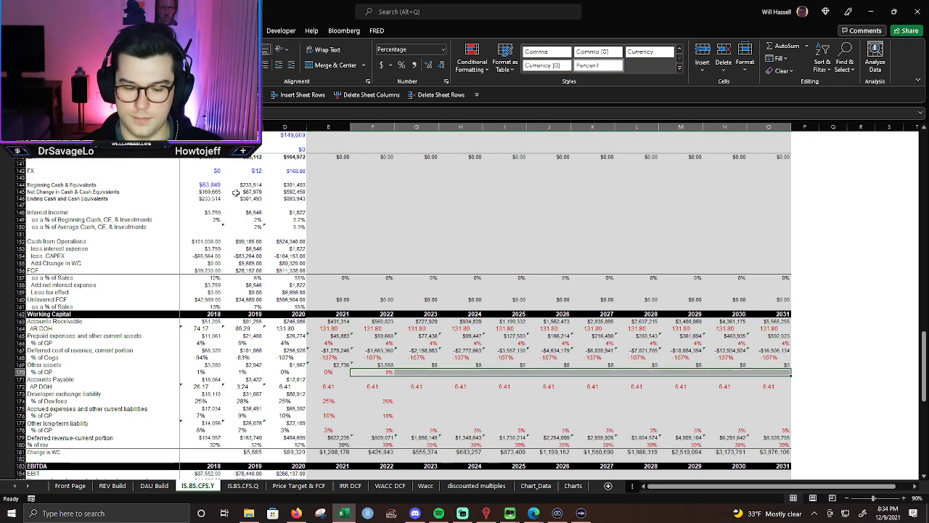
key("ctrl+r")
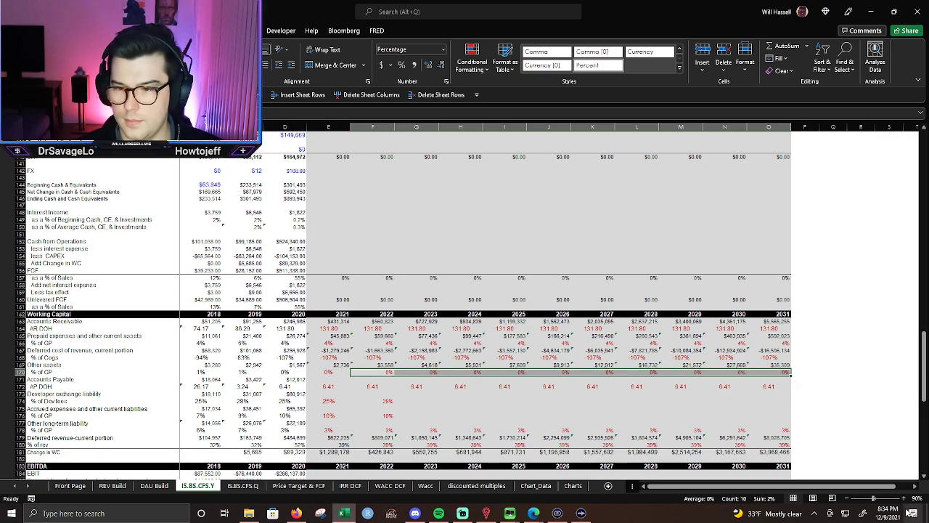
left_click(906, 499)
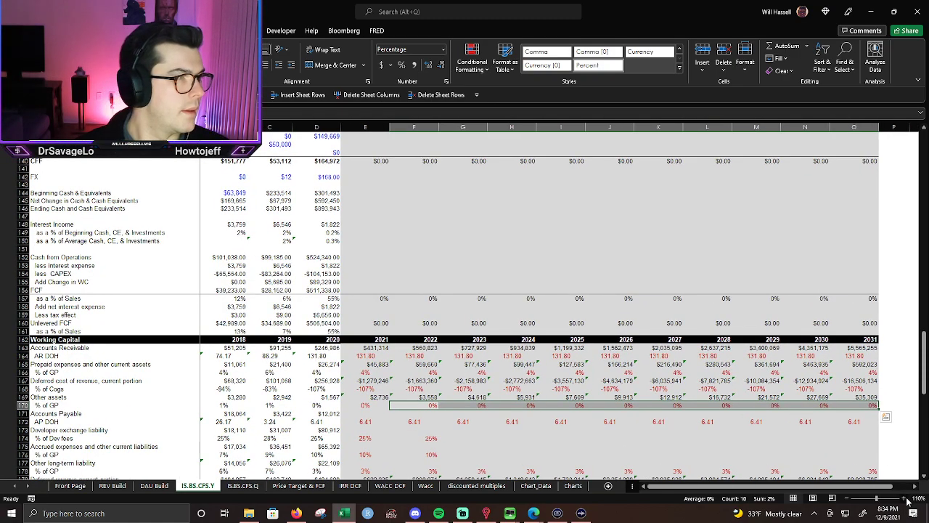
left_click(905, 499)
scroll(618, 336, "down", 7)
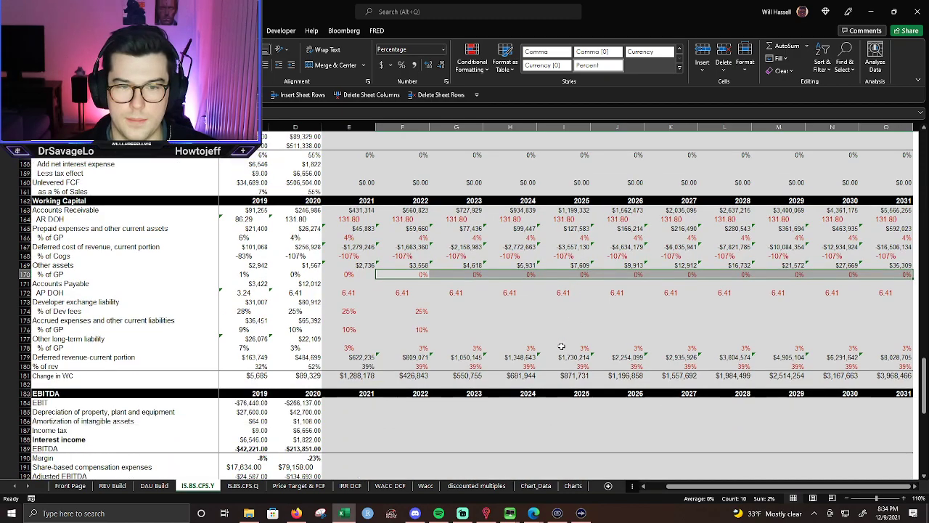
left_click(849, 499)
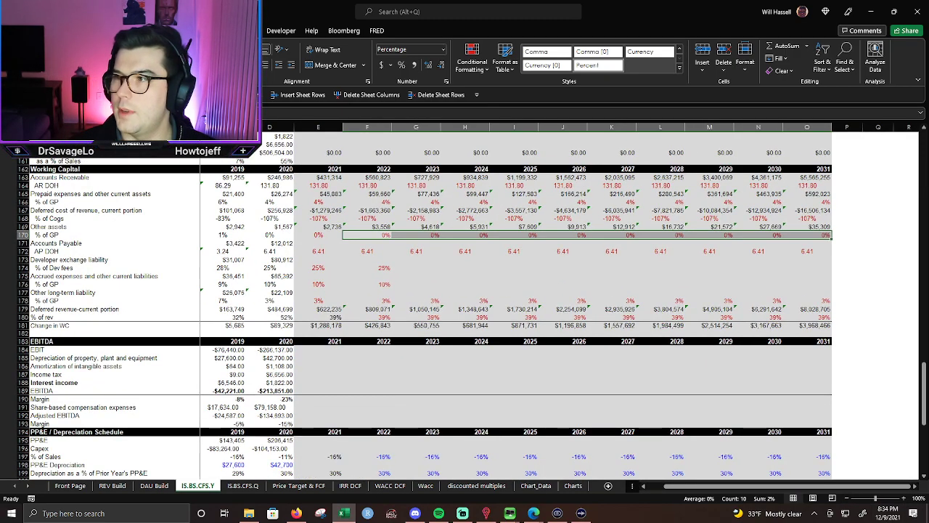
key("alt+Tab")
key("alt+Tab")
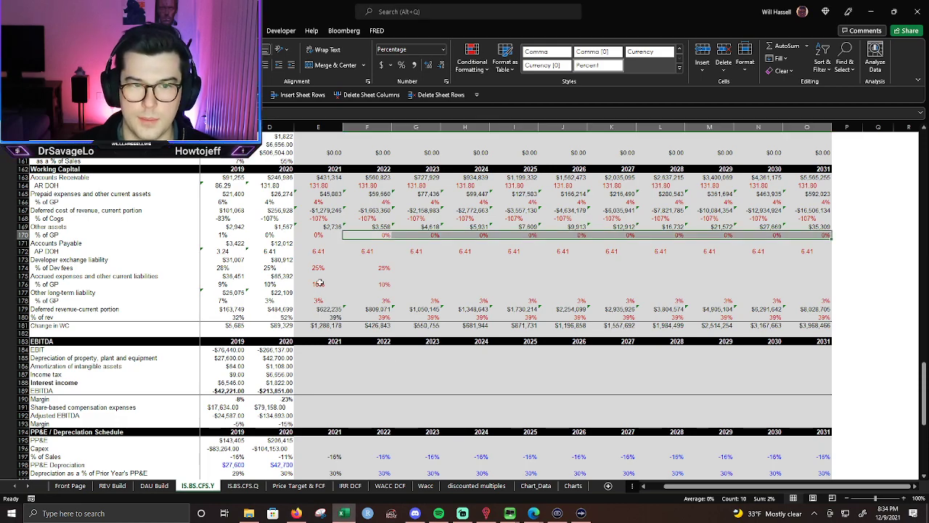
Copy the 2021 Accounts Receivable formula into the 2021 Accounts Payable cell.
left_click_drag(274, 243, 319, 244)
left_click(397, 237)
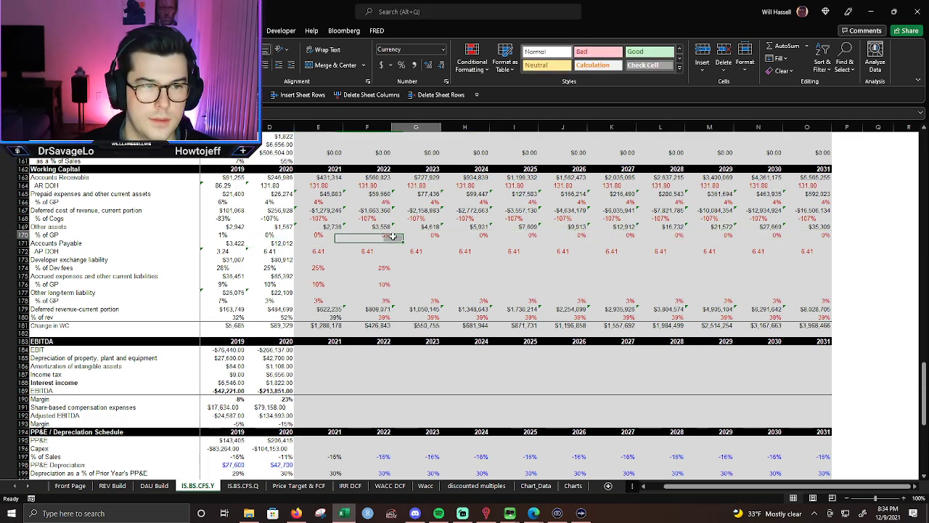
left_click(326, 245)
left_click(299, 250)
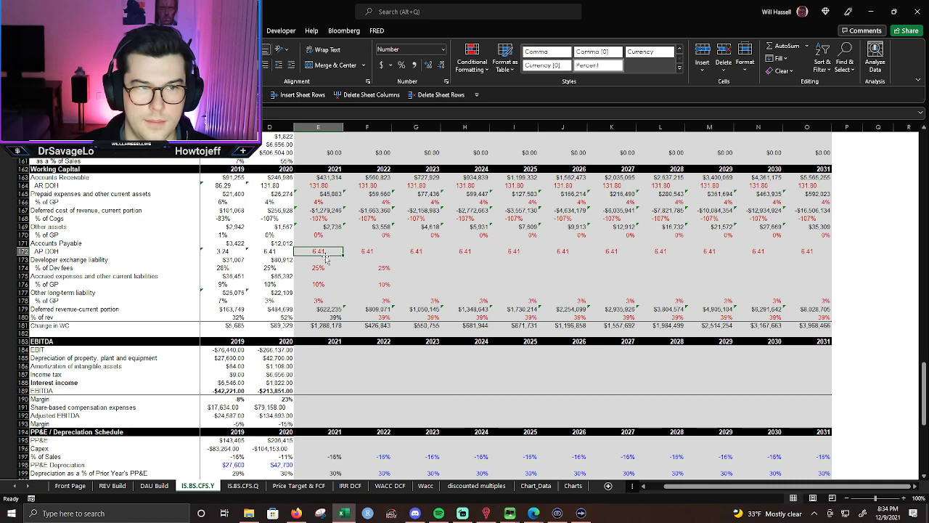
left_click(323, 177)
key("ctrl+c")
left_click(320, 244)
key("Return")
Fill the 2021 Accounts Payable formula across the row through 2031.
key("shift+Right")
key("shift+Right")
key("shift+Right")
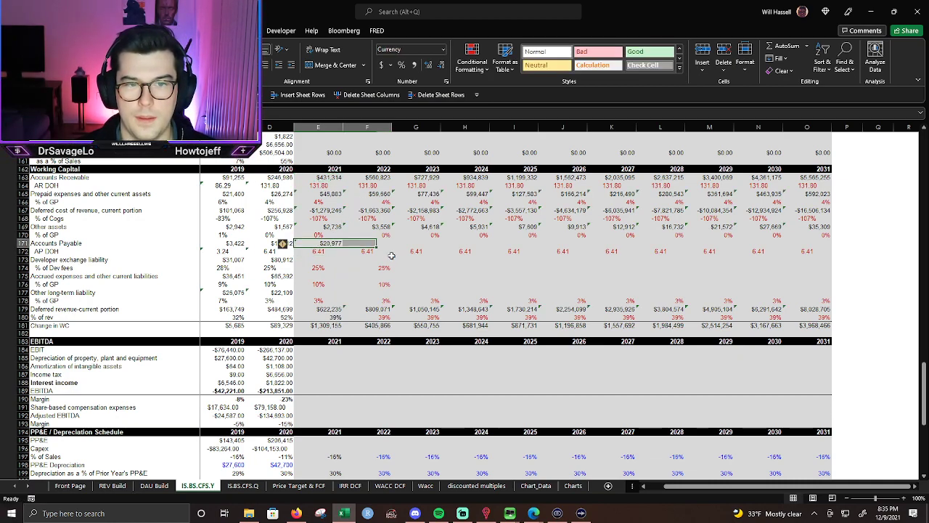
key("shift+Right")
key("shift+Right")
key("shift+Right")
key("shift+Right")
key("shift+Right")
key("shift+Right")
key("shift+Right")
key("shift+Right")
key("ctrl+r")
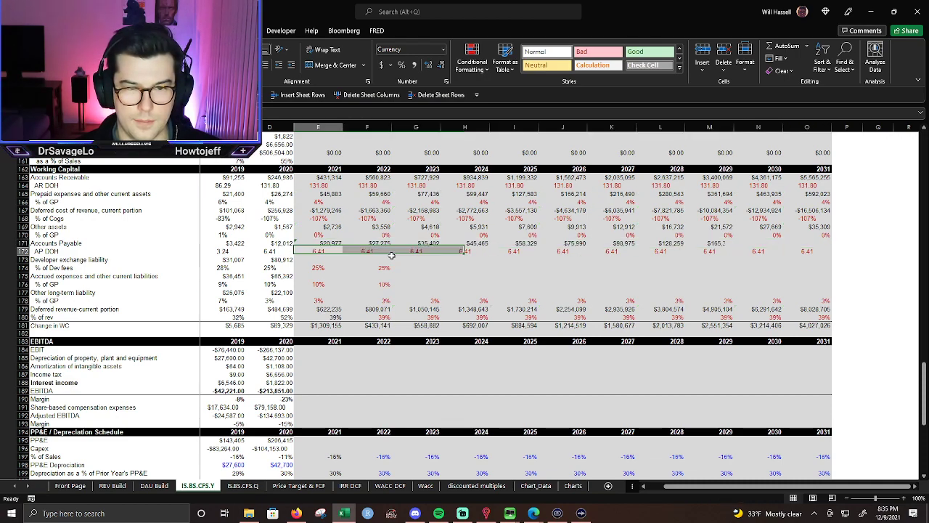
Fill the 2022 % of Dev fees assumption under Developer exchange liability across the row through 2031.
key("Down")
key("Down")
key("Down")
key("Right")
key("shift+Right")
key("shift+Right")
key("shift+Right")
key("shift+Right")
key("shift+Right")
key("shift+Right")
key("shift+Right")
key("shift+Right")
key("shift+Right")
key("shift+Right")
key("shift+Left")
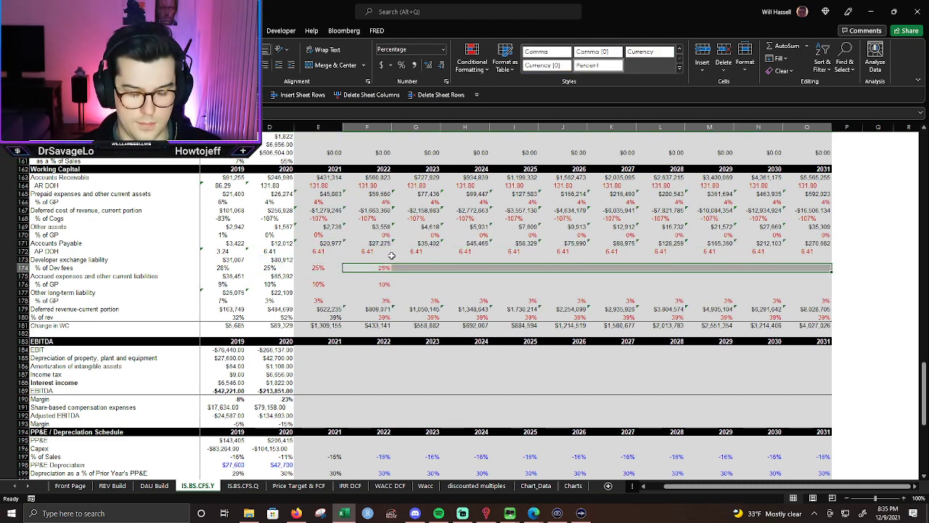
key("ctrl+r")
Fill the 2022 % of GP assumption under Accrued expenses and other current liabilities across the row through 2031.
key("Down")
key("Down")
key("shift+Right")
key("shift+Right")
key("shift+Right")
key("shift+Right")
key("shift+Right")
key("shift+Right")
key("shift+Right")
key("shift+Right")
key("shift+Right")
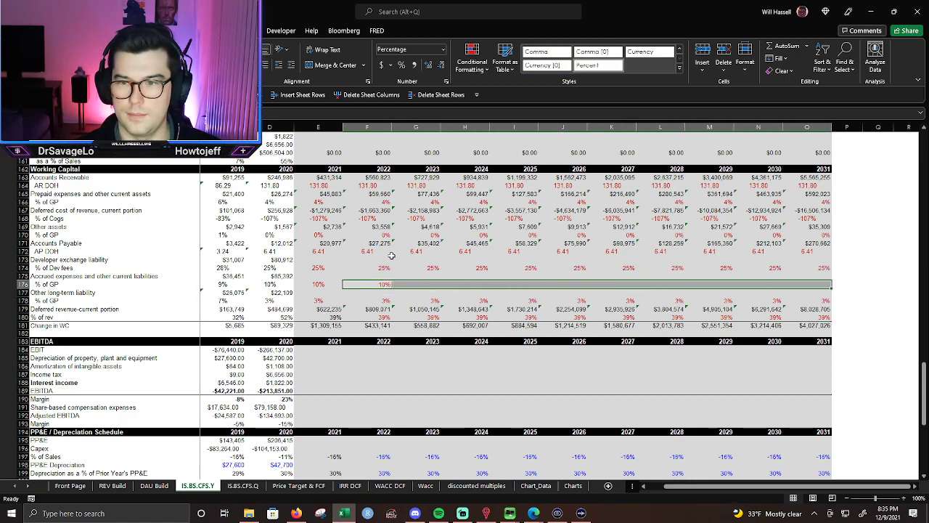
key("ctrl+r")
key("Down")
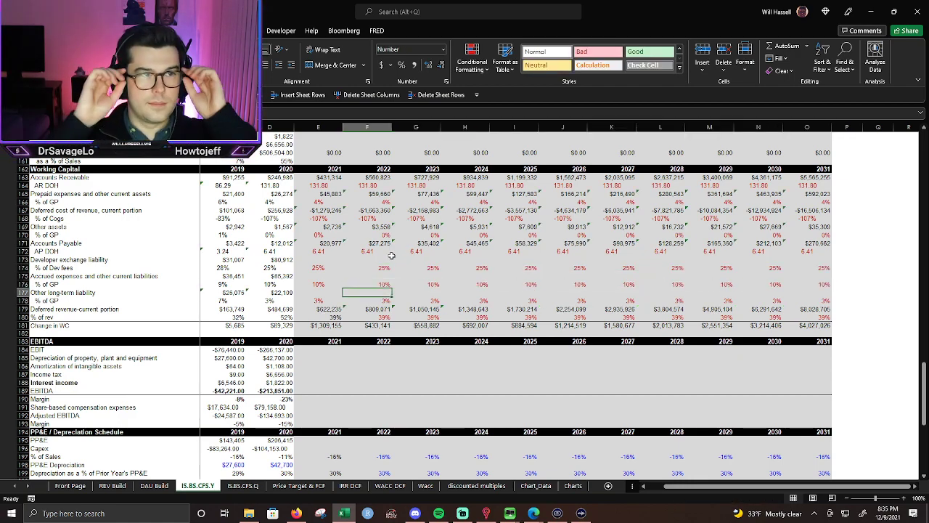
Calculate the 2021 Developer exchange liability as its % of Dev fees times the 2021 Developer exchange fees, using =E174*E13.
key("Up")
key("Up")
key("Left")
key("Up")
key("Left")
key("Up")
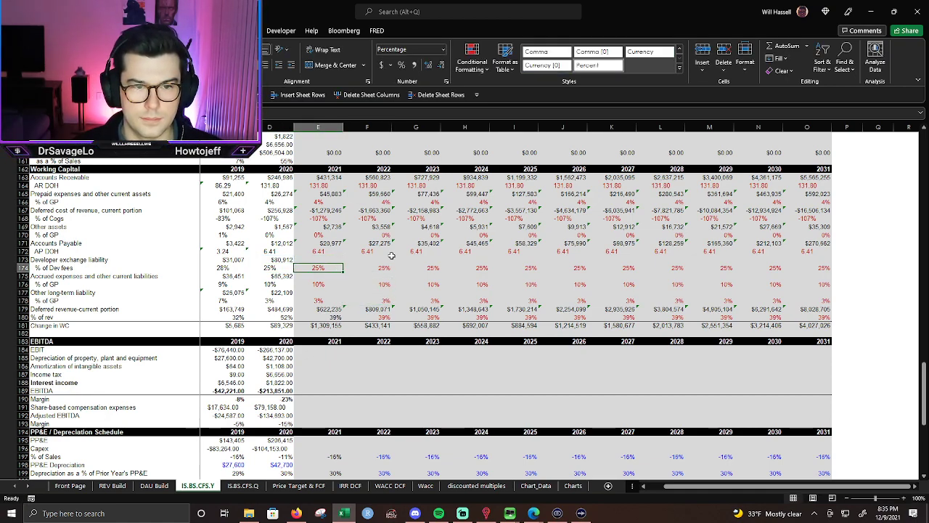
key("Right")
type("=")
key("Down")
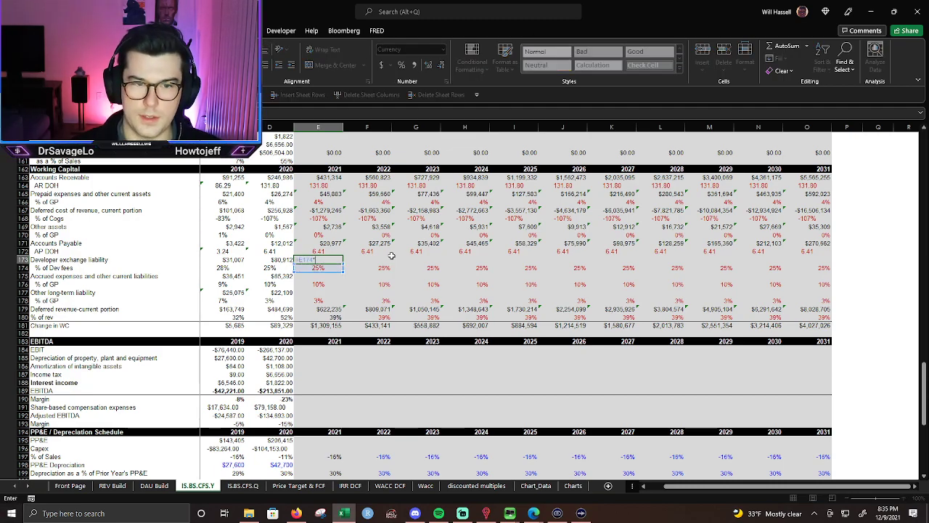
scroll(336, 240, "up", 20)
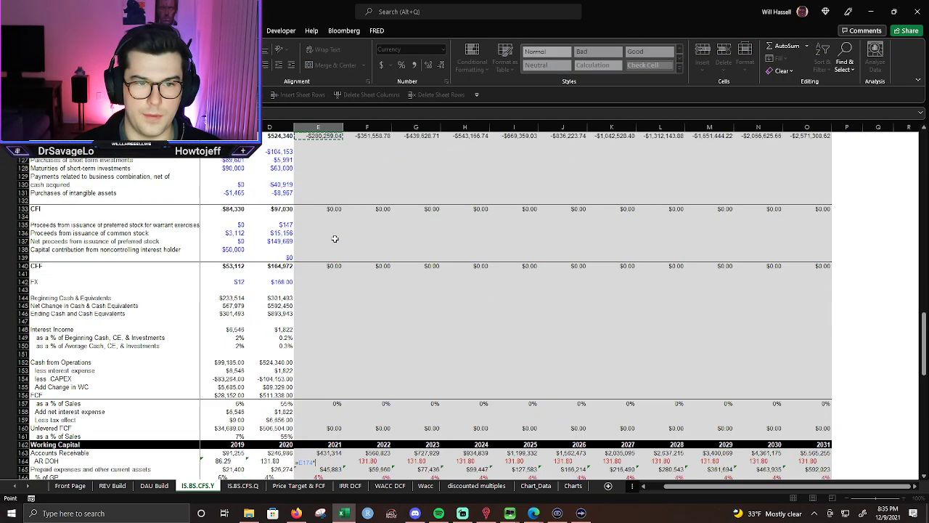
key("Up")
key("Up")
key("Up")
key("Up")
key("Up")
key("Up")
key("Up")
key("Up")
key("Up")
key("Up")
key("Up")
key("Up")
key("Up")
key("Up")
key("Up")
key("Up")
key("Up")
key("Up")
key("Up")
key("Up")
key("Down")
key("Down")
key("Down")
key("Down")
key("Down")
key("Down")
key("Down")
key("Down")
key("Down")
key("Down")
key("Down")
key("Down")
key("Down")
key("Up")
key("Up")
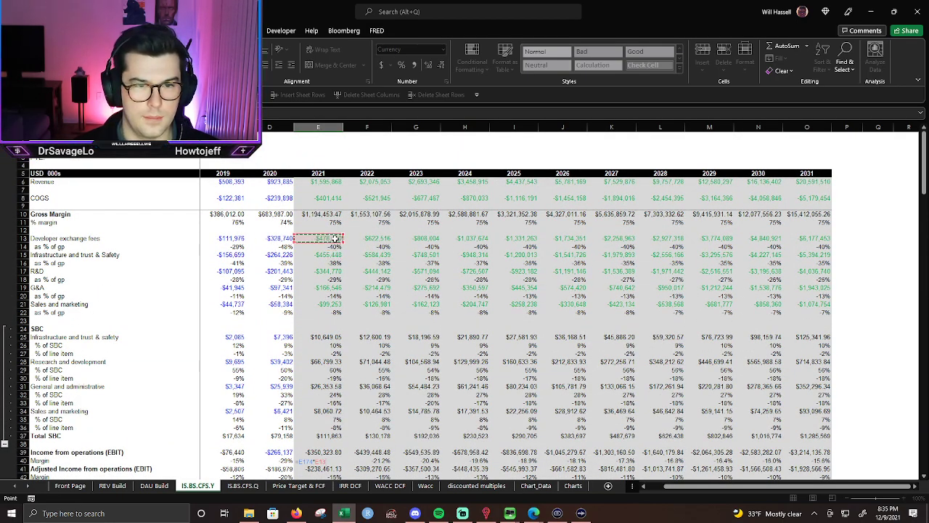
key("Return")
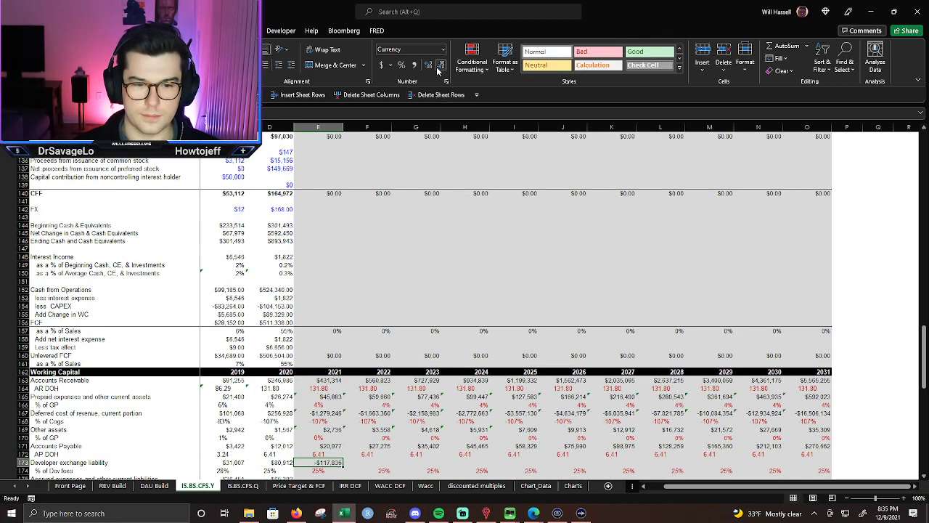
Fill the 2021 Developer exchange liability formula across the row through 2031.
key("shift+Right")
key("shift+Right")
key("shift+Right")
key("shift+Right")
key("shift+Right")
key("shift+Right")
key("shift+Right")
key("shift+Right")
key("shift+Right")
key("shift+Right")
key("shift+Right")
key("shift+Right")
key("shift+Right")
key("shift+Left")
key("shift+Left")
key("shift+Left")
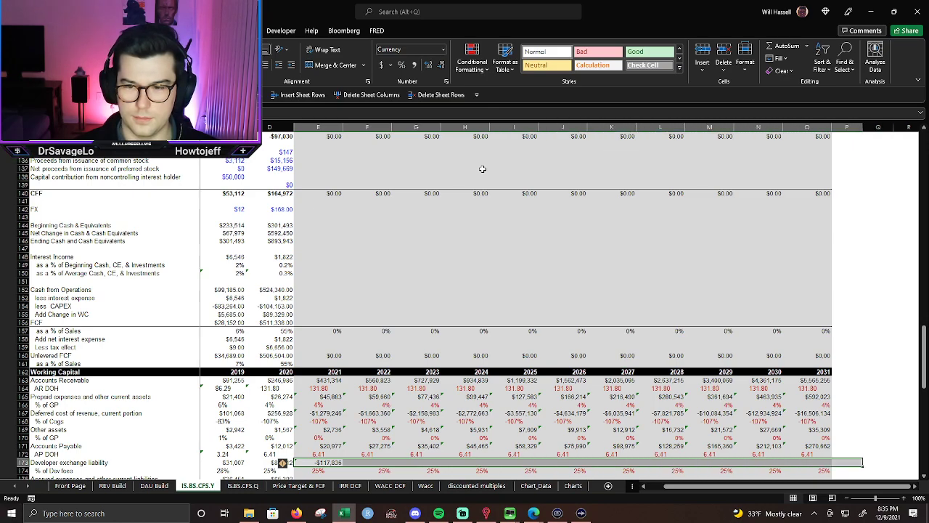
key("ctrl+r")
Copy the 2021 Other assets formula into the 2021 cells of Accrued expenses and other current liabilities and Other long-term liability.
key("Down")
key("Down")
key("Down")
key("Down")
key("Down")
key("Down")
key("Down")
key("Down")
key("Down")
key("Up")
key("Up")
key("Up")
key("Up")
key("Up")
key("Up")
key("Up")
key("Up")
key("Up")
key("Up")
key("Up")
key("Up")
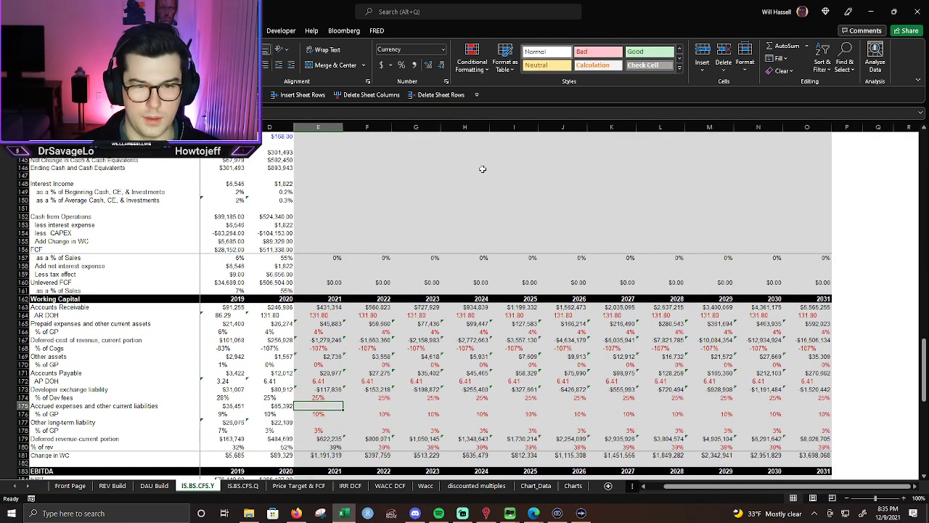
key("Up")
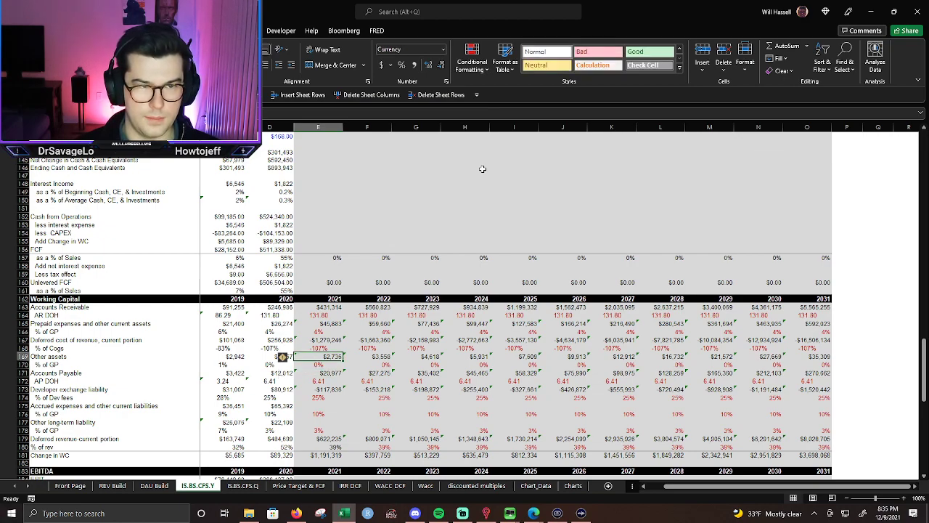
key("ctrl+c")
key("Down")
key("Down")
key("Down")
key("Down")
key("Down")
key("Down")
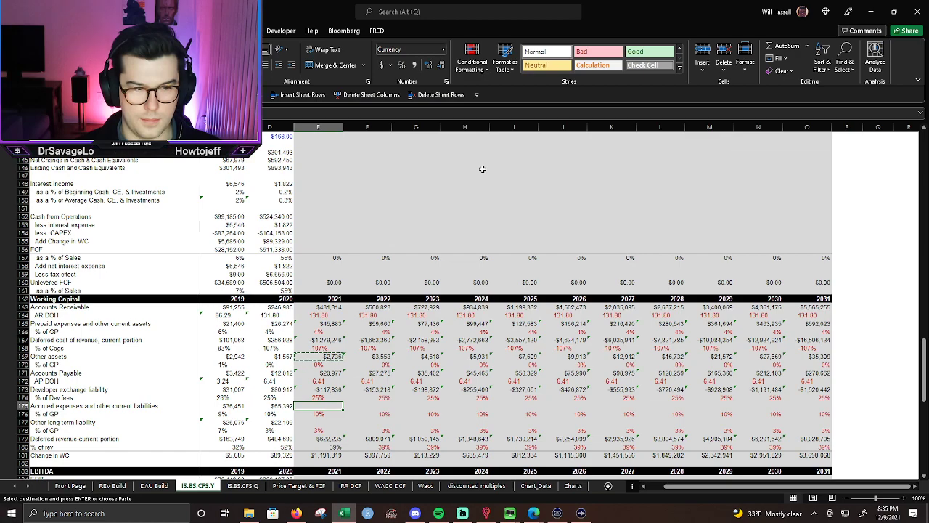
key("ctrl+v")
key("Down")
key("Down")
key("ctrl+v")
key("Escape")
Fill the 2021 Accrued expenses and other current liabilities formula across the row through 2031.
key("Up")
key("Up")
key("shift+Right")
key("shift+Right")
key("shift+Right")
key("shift+Right")
key("shift+Right")
key("shift+Right")
key("shift+Right")
key("shift+Right")
key("shift+Right")
key("shift+Right")
key("ctrl+r")
Fill the 2021 Other long-term liability formula across the row through 2031.
key("Down")
key("Down")
key("shift+Right")
key("shift+Right")
key("shift+Right")
key("shift+Right")
key("shift+Right")
key("shift+Right")
key("shift+Right")
key("shift+Right")
key("shift+Right")
key("shift+Right")
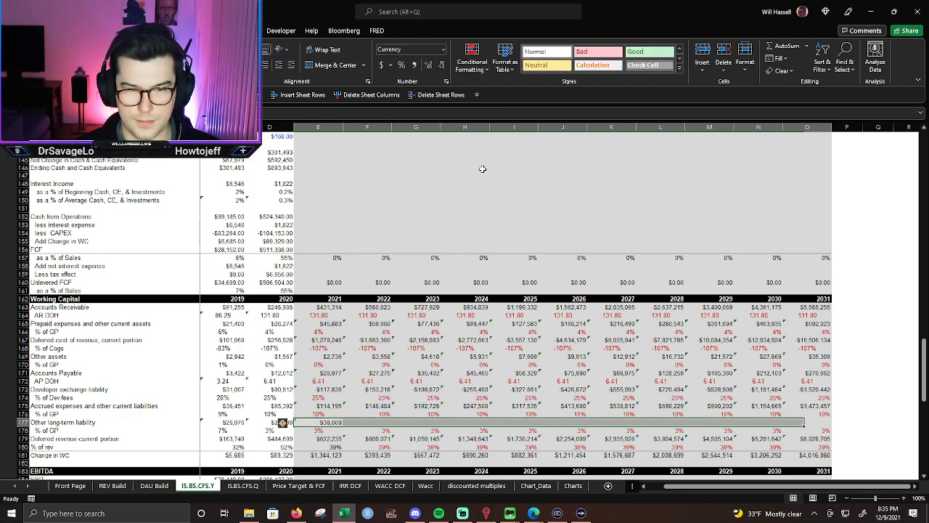
key("ctrl+r")
Inspect the 2021 Deferred cost of revenue formula and the % of Cogs formulas for 2021 and 2020 in the working capital section.
key("Up")
key("Up")
key("Up")
key("Up")
key("Up")
key("Up")
key("Up")
key("Up")
key("Up")
key("Up")
key("F2")
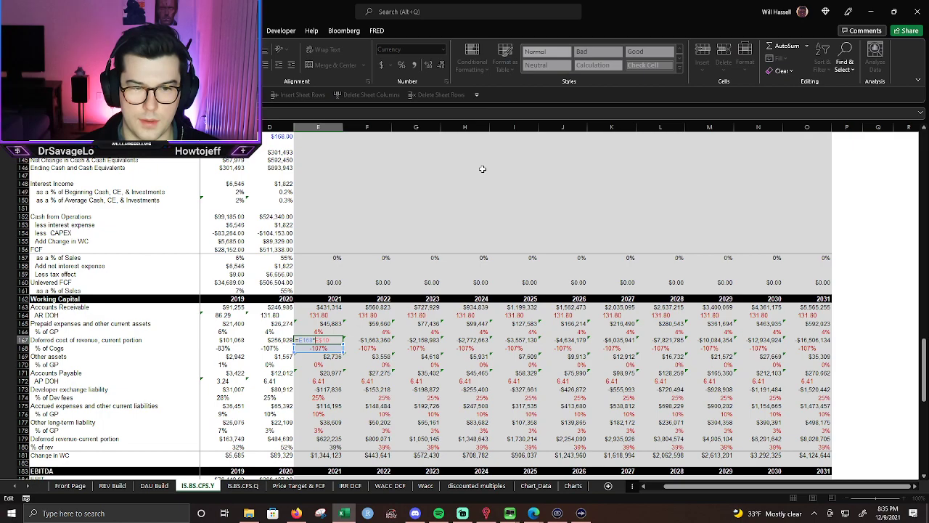
key("Escape")
key("Down")
key("F2")
key("Escape")
key("Left")
key("Left")
key("Left")
key("Left")
key("Right")
key("Right")
key("Right")
key("F2")
key("Escape")
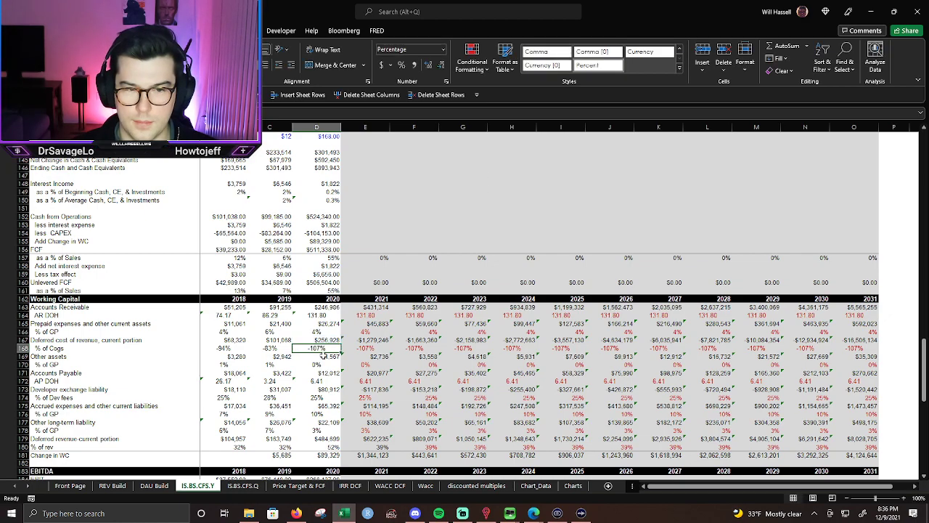
Negate the 2021 Deferred cost of revenue, current portion formula in the working capital section and fill it across the row through 2031.
left_click(366, 341)
key("F2")
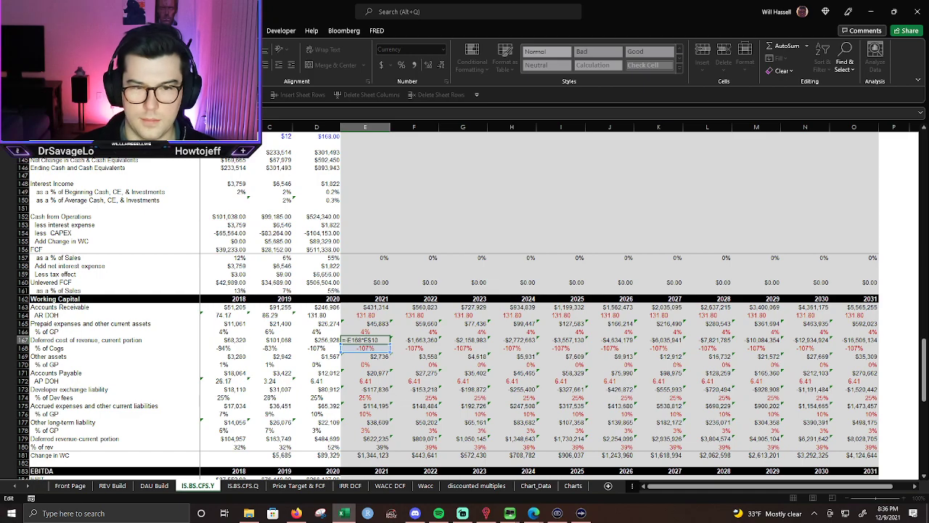
key("Return")
key("Up")
key("ctrl+shift+Right")
key("ctrl+r")
key("Down")
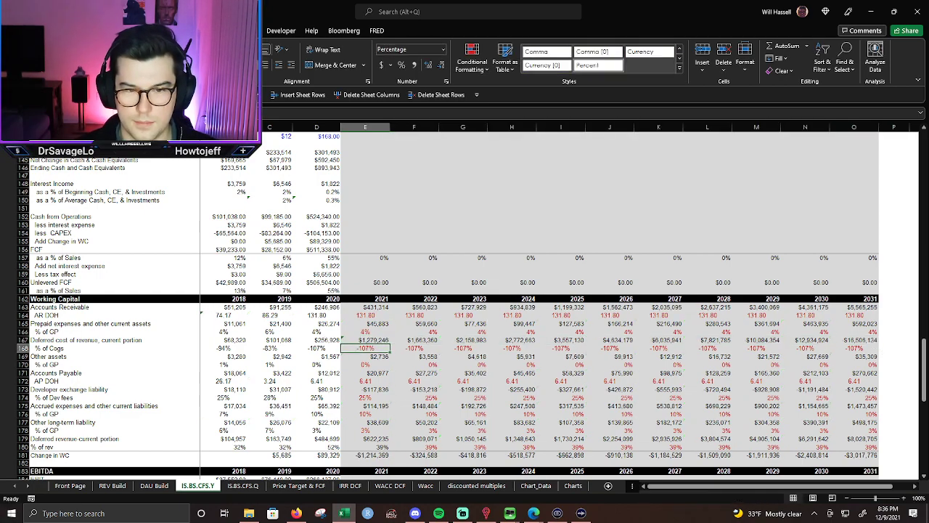
Link the balance sheet's 2021 Accounts receivable-net of allowances to the 2021 Accounts Receivable forecast in the working capital section.
scroll(479, 309, "up", 18)
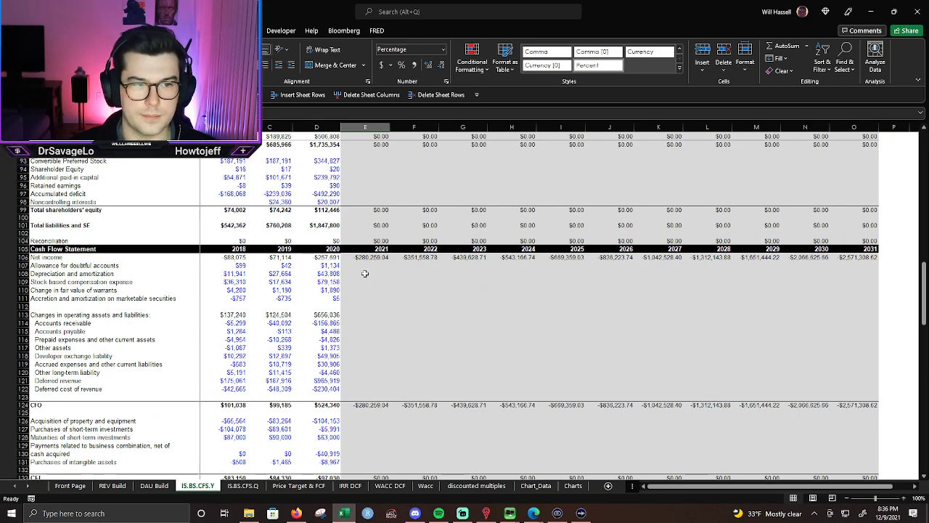
scroll(365, 273, "up", 12)
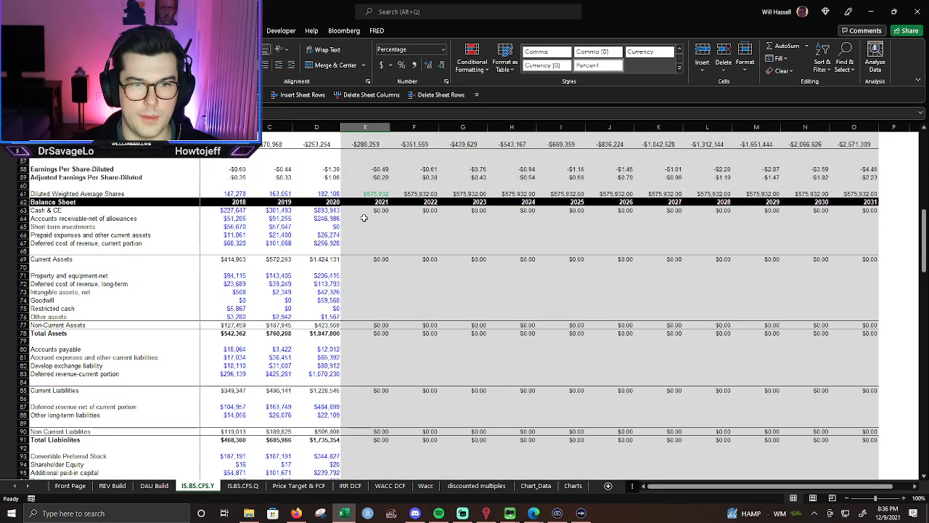
left_click(364, 218)
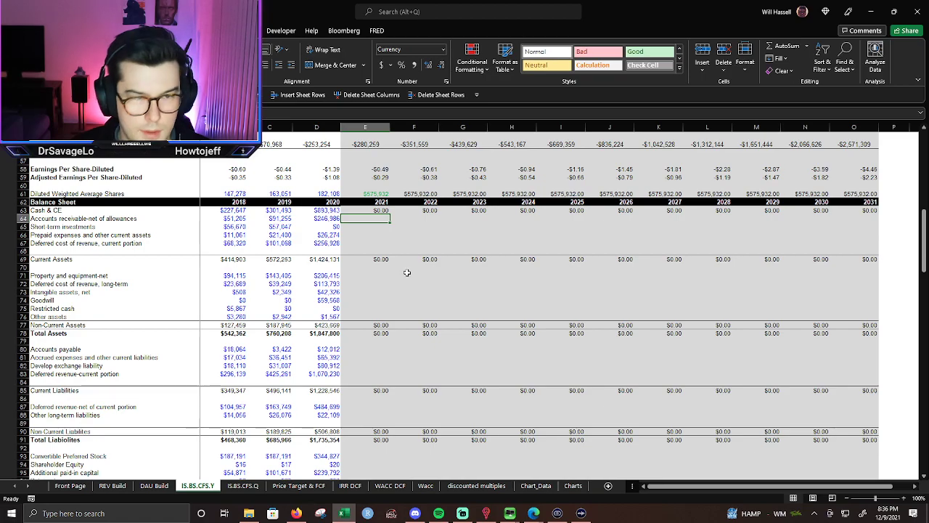
type("=")
scroll(396, 305, "down", 10)
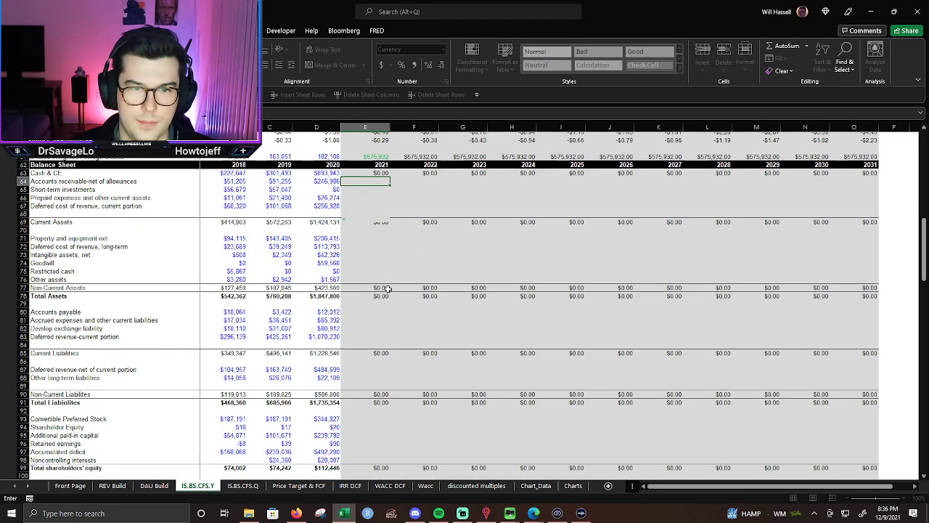
scroll(387, 323, "down", 10)
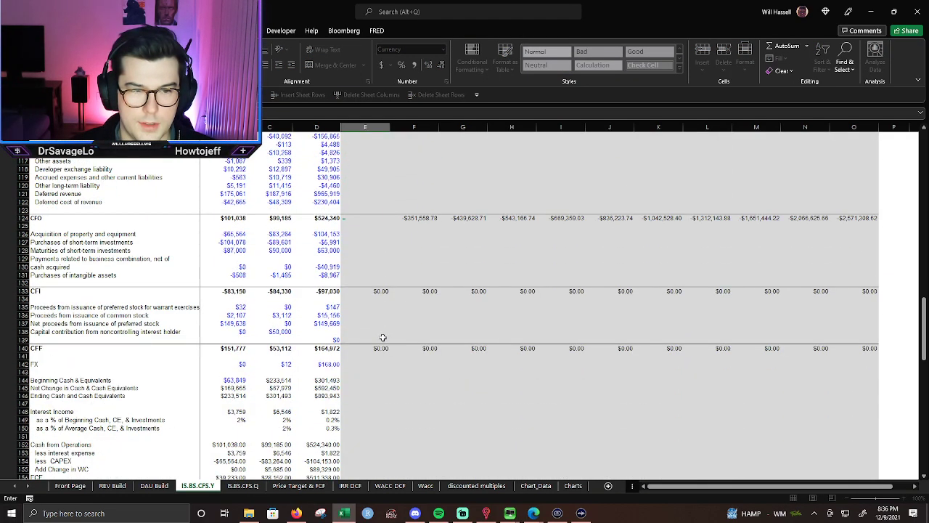
scroll(379, 338, "down", 6)
left_click(366, 389)
key("Return")
Match the 2021 Accounts receivable format to the Cash & CE cell above and fill its link across the row through 2031.
scroll(436, 267, "up", 6)
left_click(372, 277)
left_click(386, 268)
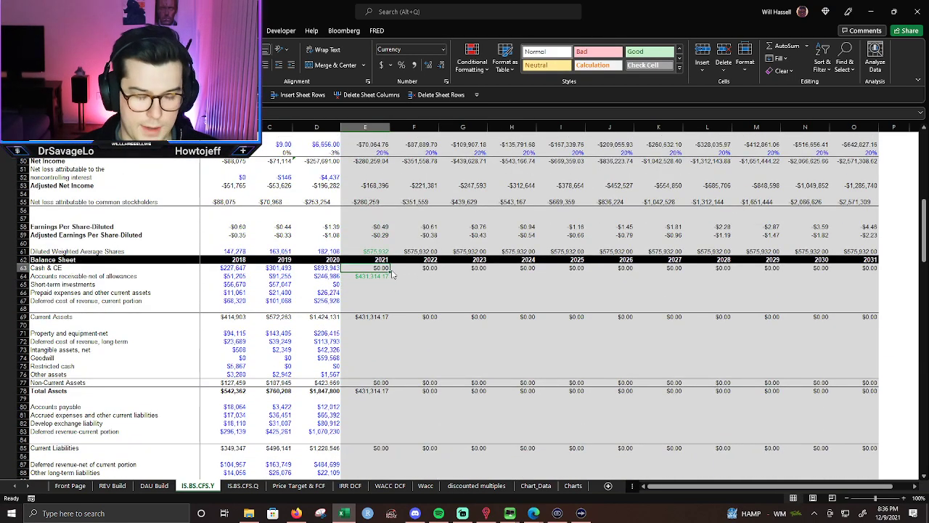
left_click(392, 275)
key("shift+Right")
key("shift+Right")
key("shift+Right")
key("shift+Right")
key("shift+Right")
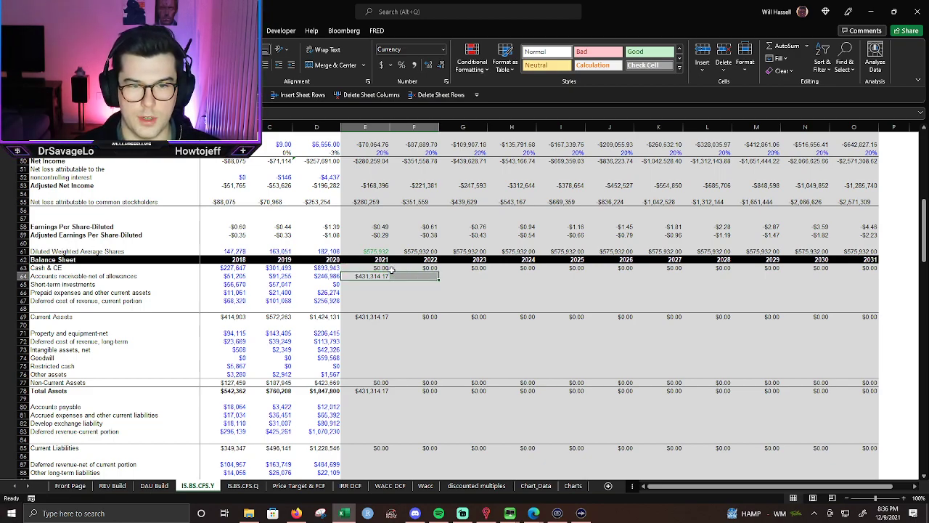
key("shift+Right")
key("shift+Right")
key("shift+Right")
key("shift+Right")
key("shift+Right")
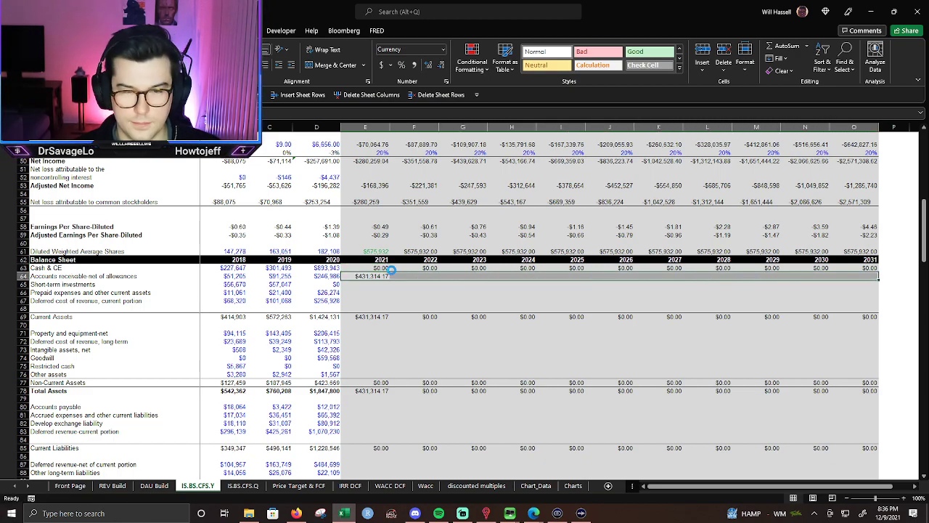
key("ctrl+r")
key("Down")
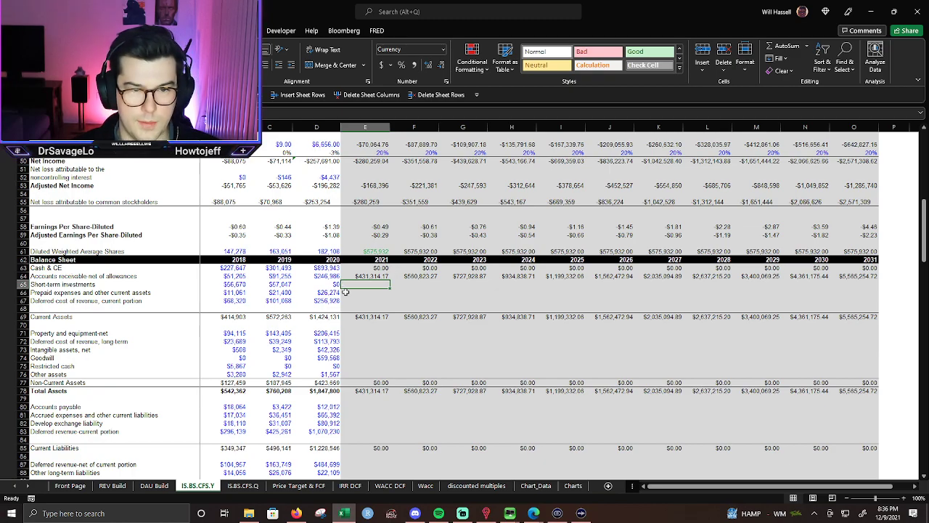
Link the balance sheet's 2021 Prepaid expenses and other current assets to its 2021 forecast in the working capital section.
left_click(346, 294)
type("=")
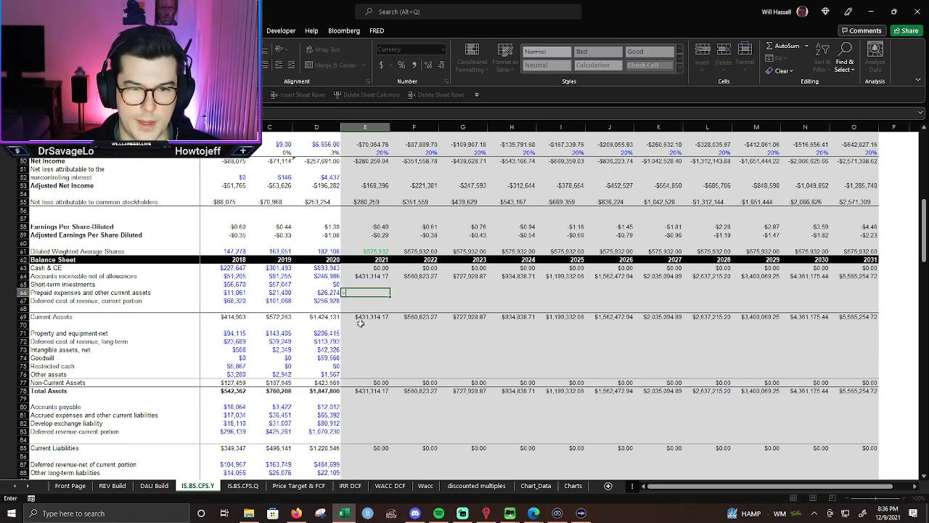
scroll(360, 334, "down", 9)
scroll(360, 341, "down", 18)
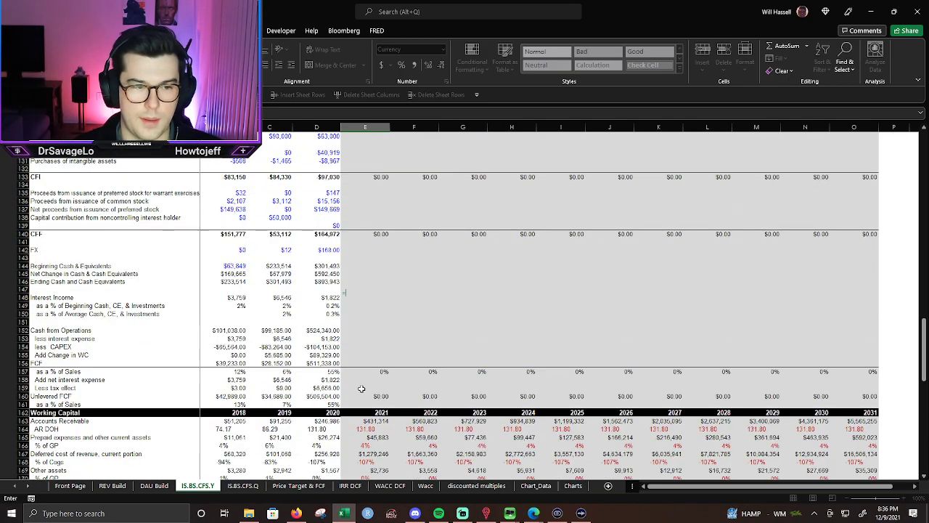
left_click(368, 437)
key("Return")
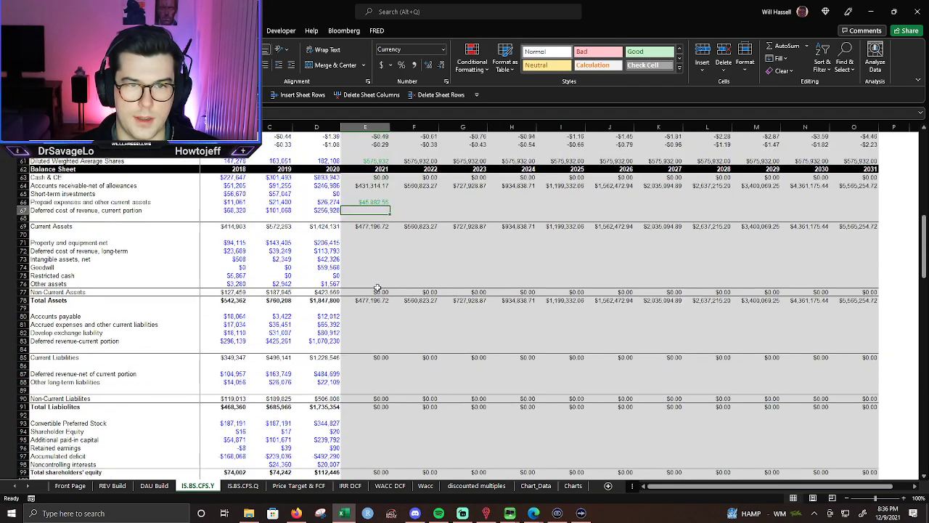
Link the balance sheet's 2021 Deferred cost of revenue, current portion to its 2021 forecast in the working capital section.
type("=")
scroll(403, 356, "down", 9)
scroll(392, 368, "down", 20)
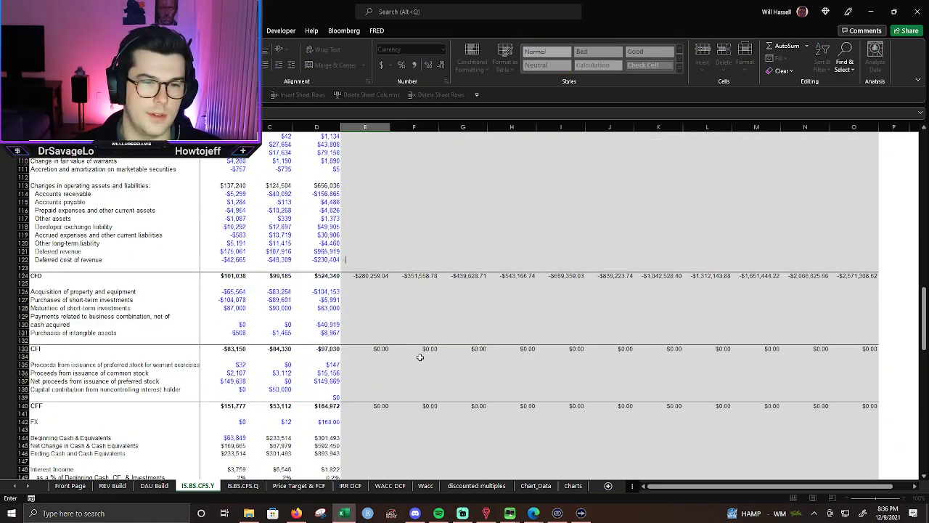
scroll(373, 351, "down", 1)
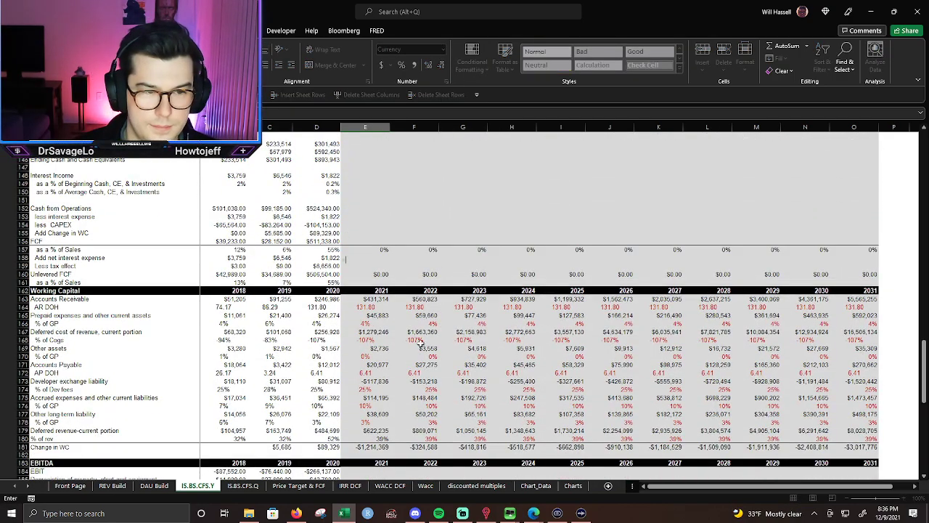
left_click(374, 332)
key("Return")
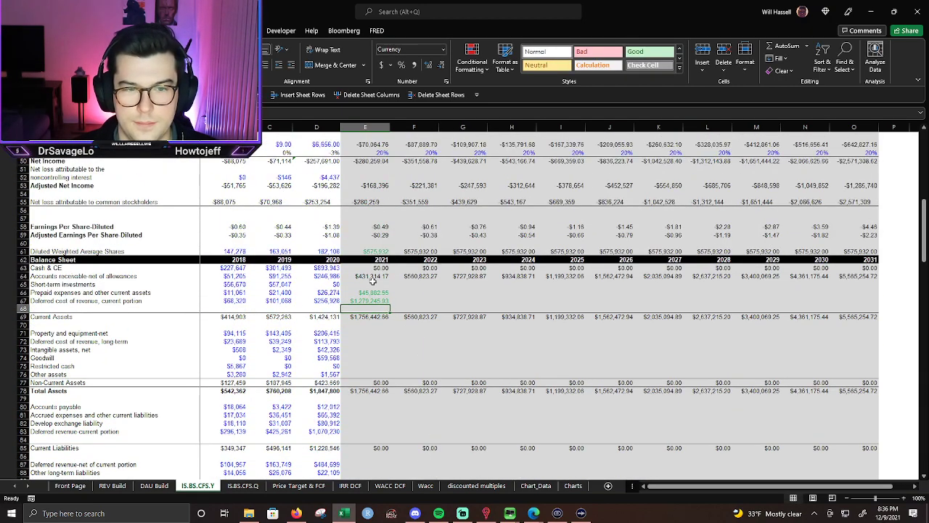
Copy the 2021 Accounts receivable cell format onto the 2021 Prepaid expenses and Deferred cost of revenue, current portion cells.
left_click(390, 292)
left_click(372, 276)
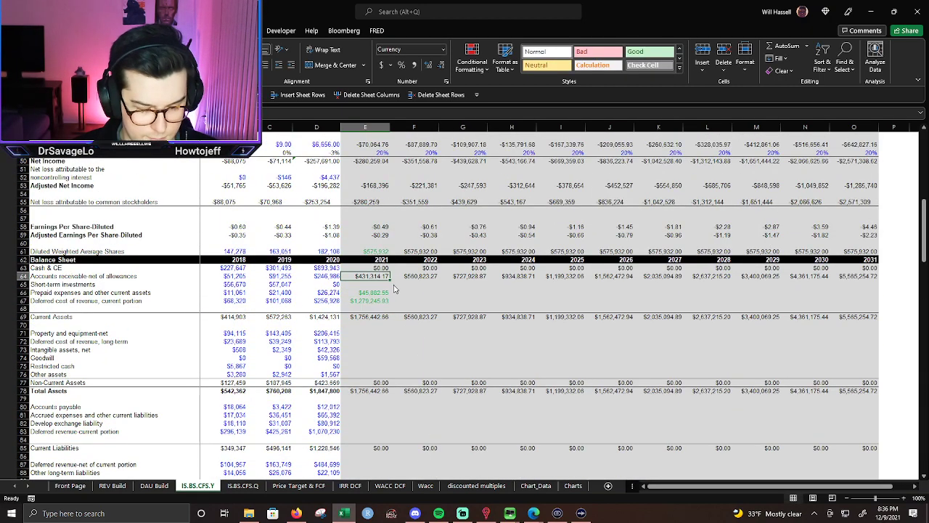
key("alt+h")
key("f")
key("p")
left_click(373, 292)
left_click_drag(373, 292, 373, 299)
Fill the 2021 Prepaid expenses and Deferred cost of revenue, current portion links across both balance sheet rows through 2031.
key("shift+Right")
key("shift+Right")
key("shift+Right")
key("shift+Right")
key("shift+Right")
key("shift+Right")
key("shift+Right")
key("shift+Right")
key("shift+Right")
key("shift+Right")
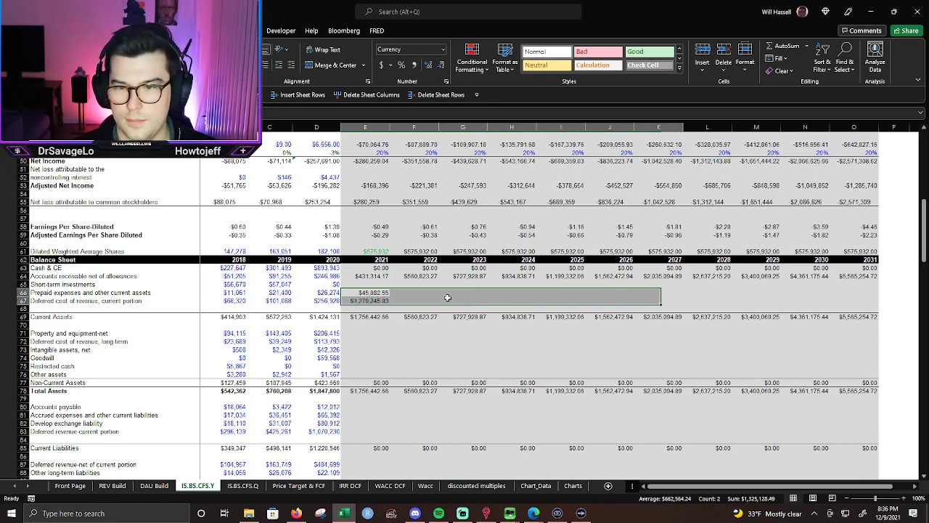
key("ctrl+r")
Link the balance sheet's 2021 Property and equipment-net to the 2021 PP&E cell in the PP&E / Depreciation Schedule.
key("Down")
key("Down")
key("Down")
key("Right")
key("Left")
key("Down")
key("Down")
scroll(383, 298, "down", 3)
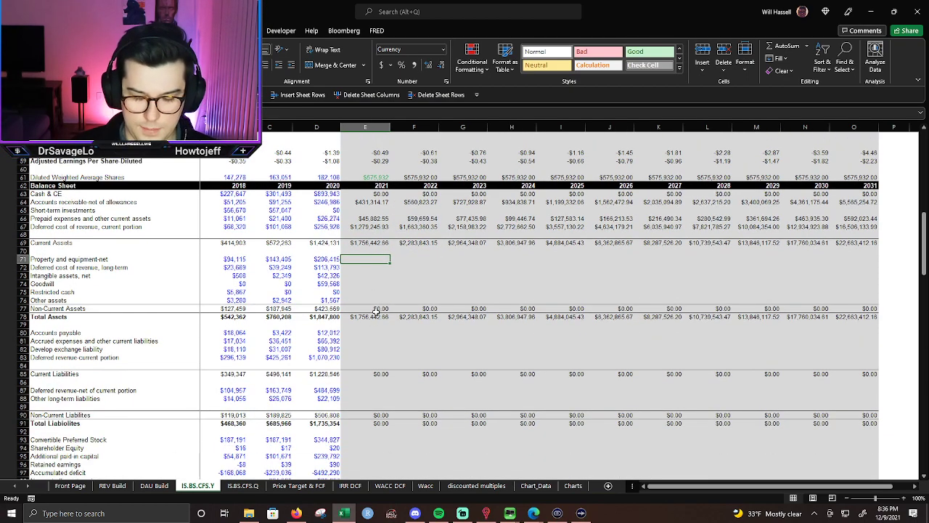
type("=")
scroll(379, 319, "down", 20)
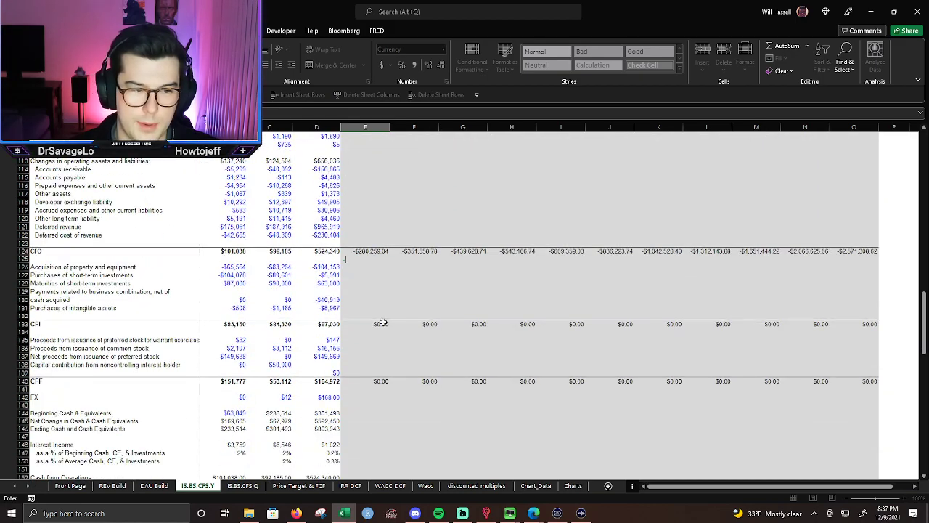
scroll(383, 328, "down", 12)
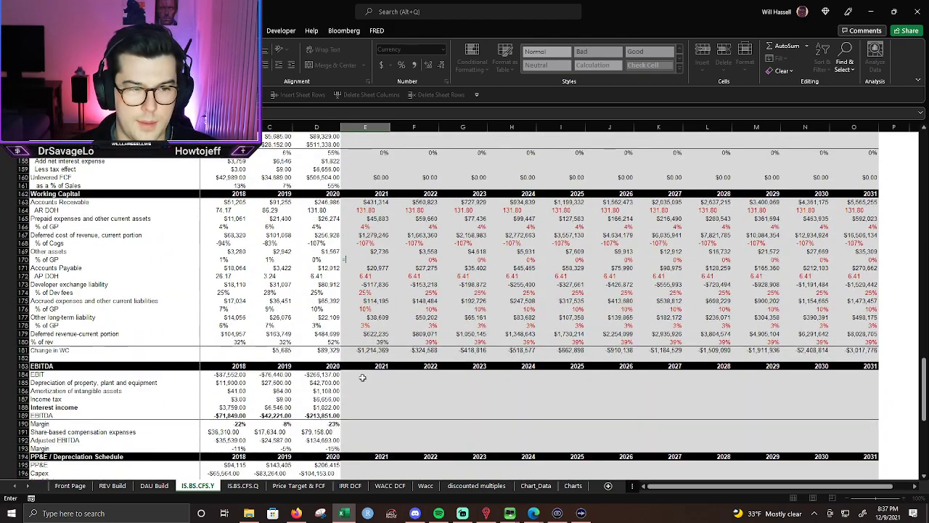
scroll(363, 379, "down", 5)
left_click(362, 342)
key("Return")
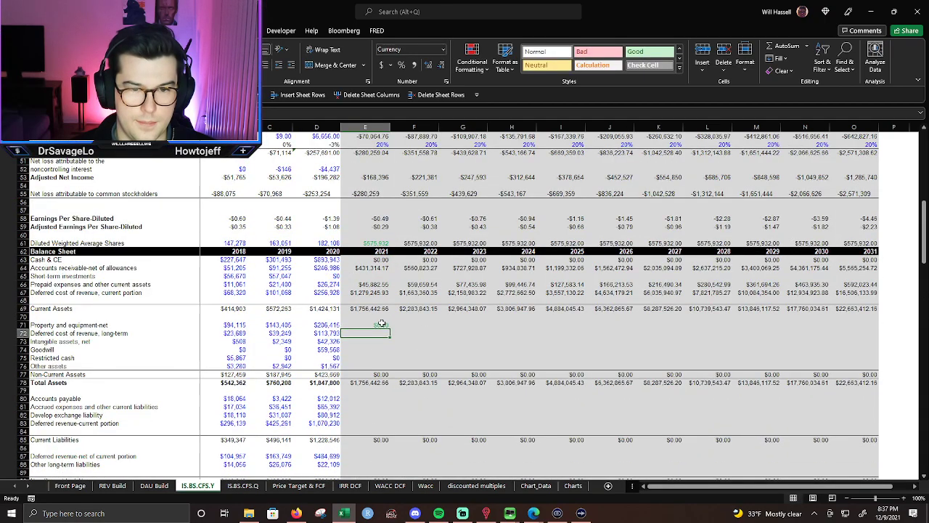
Change the 2021 Property and equipment-net font to black and fill its link across the row through 2031.
left_click(381, 324)
left_click(222, 65)
left_click(236, 78)
key("shift+Right")
key("shift+Right")
key("shift+Right")
key("shift+Right")
key("shift+Right")
key("shift+Right")
key("shift+Right")
key("shift+Right")
key("shift+Right")
key("shift+Right")
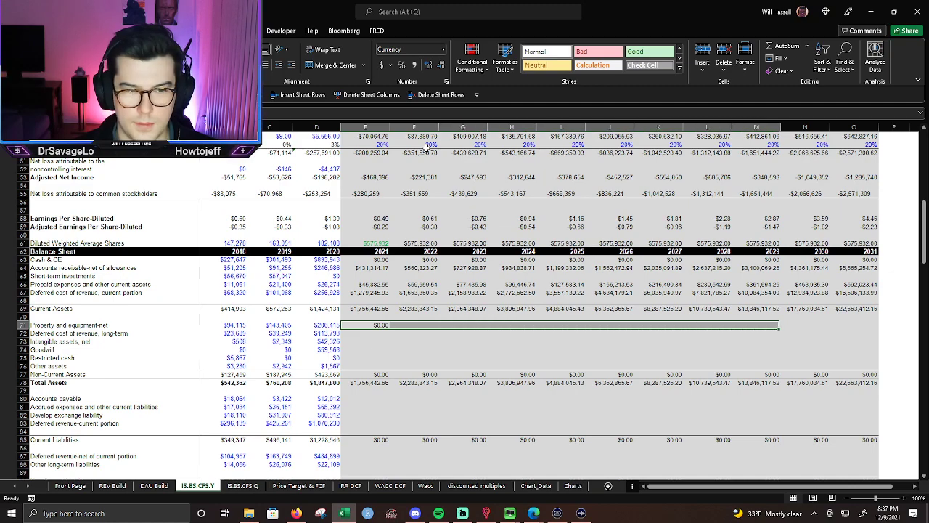
key("ctrl+r")
key("Down")
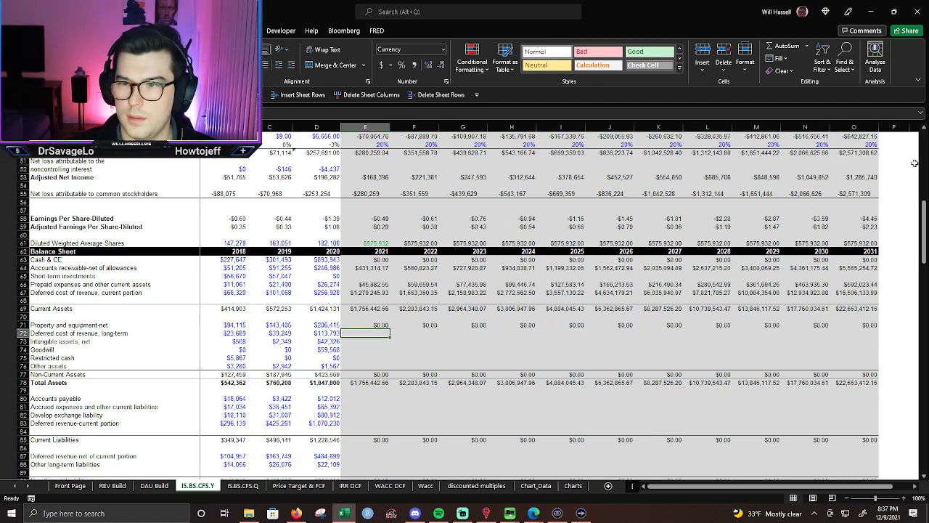
Review the working capital rows and the historical non-current asset balances for deferred cost of revenue, intangible assets and goodwill.
left_click_drag(925, 210, 926, 353)
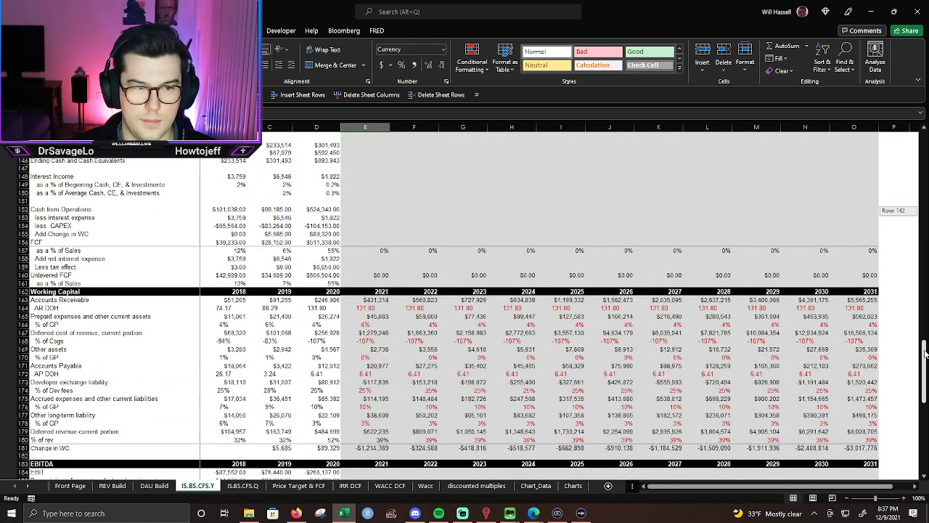
left_click_drag(925, 354, 915, 204)
left_click(234, 399)
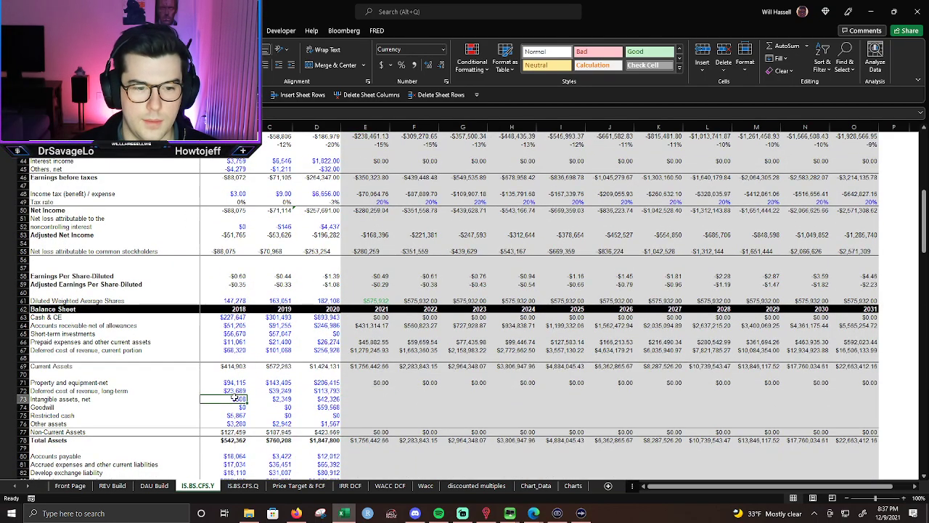
left_click(235, 391)
left_click(318, 392)
left_click(187, 408)
left_click(274, 406)
left_click(323, 396)
Link the balance sheet's 2021 Intangible assets, net to the 2021 Intangible assets cell in the Amortization Schedule.
left_click(368, 399)
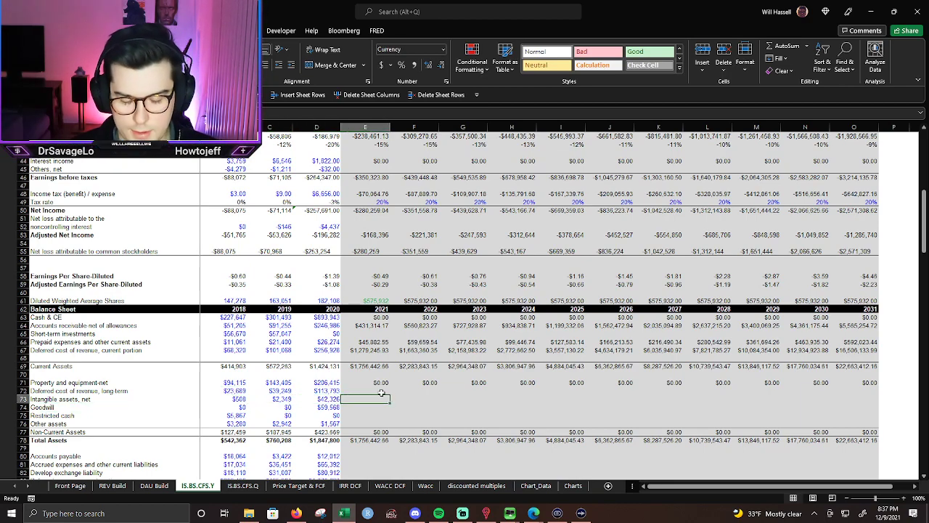
type("=")
scroll(383, 385, "down", 5)
scroll(410, 356, "down", 6)
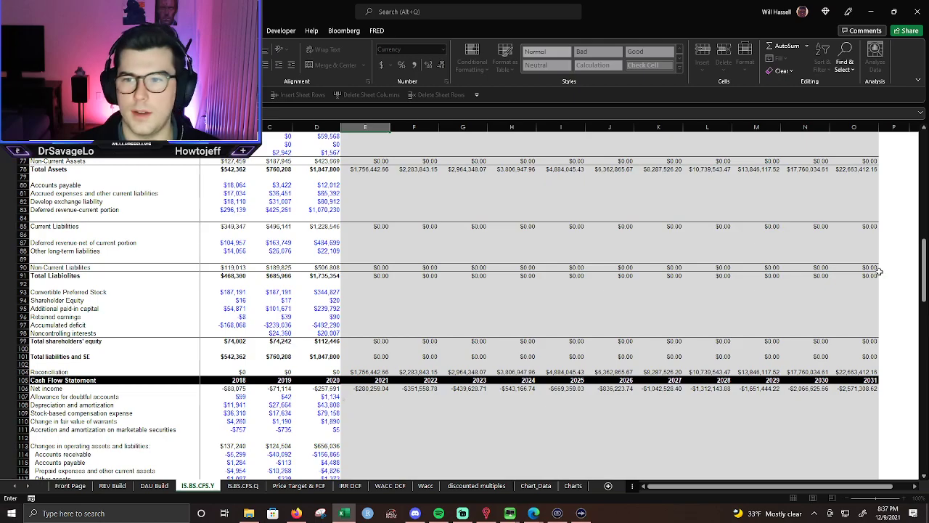
left_click_drag(923, 308, 914, 450)
left_click(368, 296)
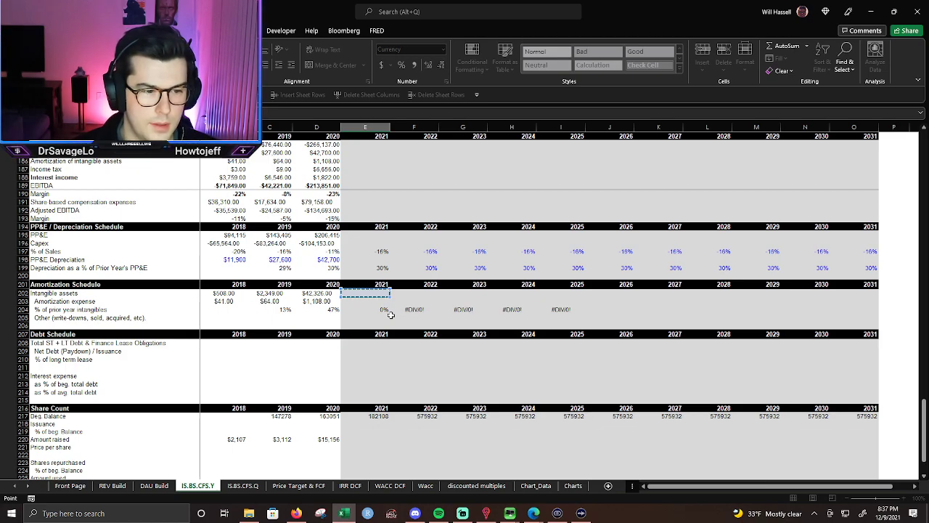
key("Return")
Apply the Property and equipment-net formatting to 2021 Intangible assets, net and fill its link across the row through 2031.
left_click(377, 211)
left_click(376, 227)
key("shift+Right")
key("shift+Right")
key("shift+Right")
key("shift+Right")
key("shift+Right")
key("shift+Right")
key("shift+Right")
key("shift+Right")
key("shift+Right")
key("shift+Right")
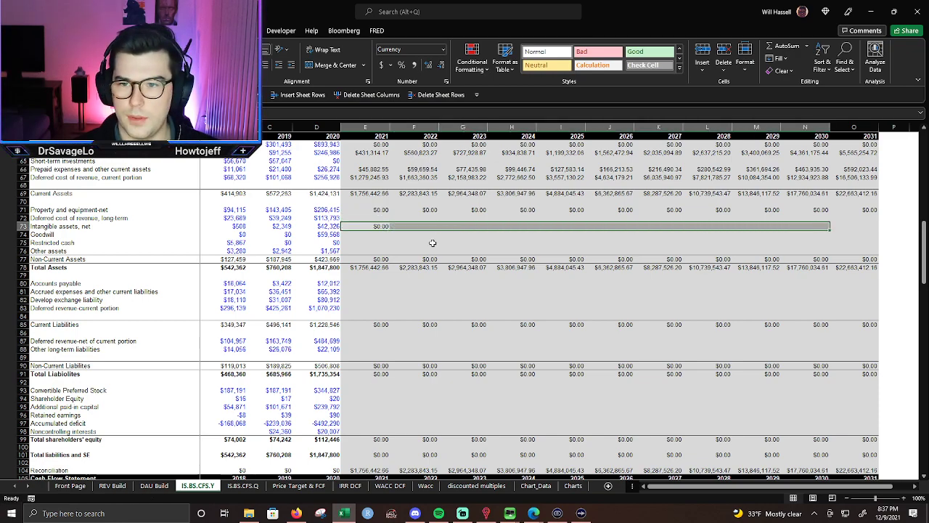
Set the balance sheet's 2021 Goodwill equal to the 2020 Goodwill balance.
key("Down")
key("Down")
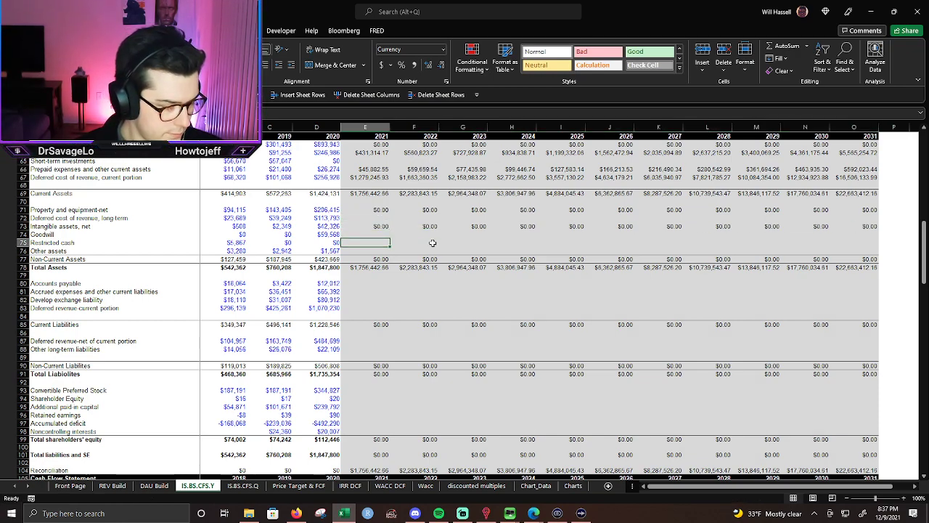
key("Down")
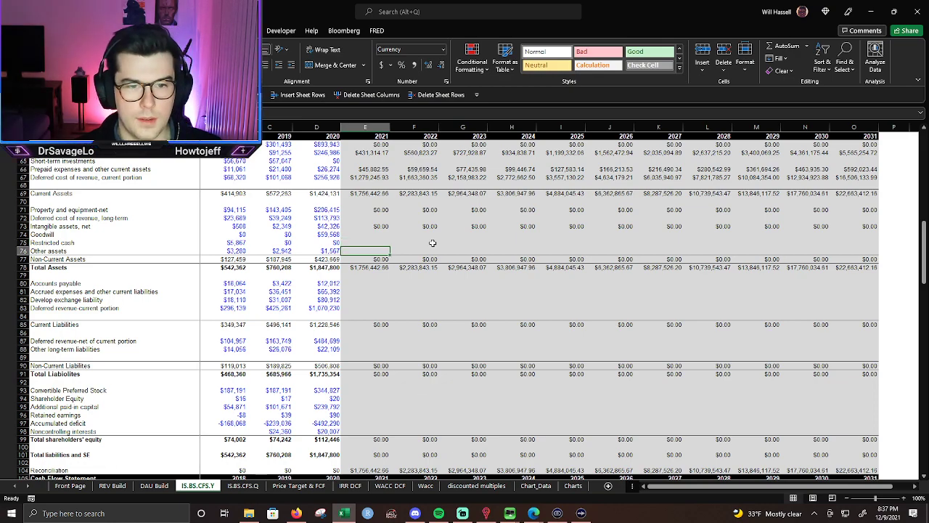
key("Up")
key("Up")
type("=")
key("Left")
key("Return")
key("Up")
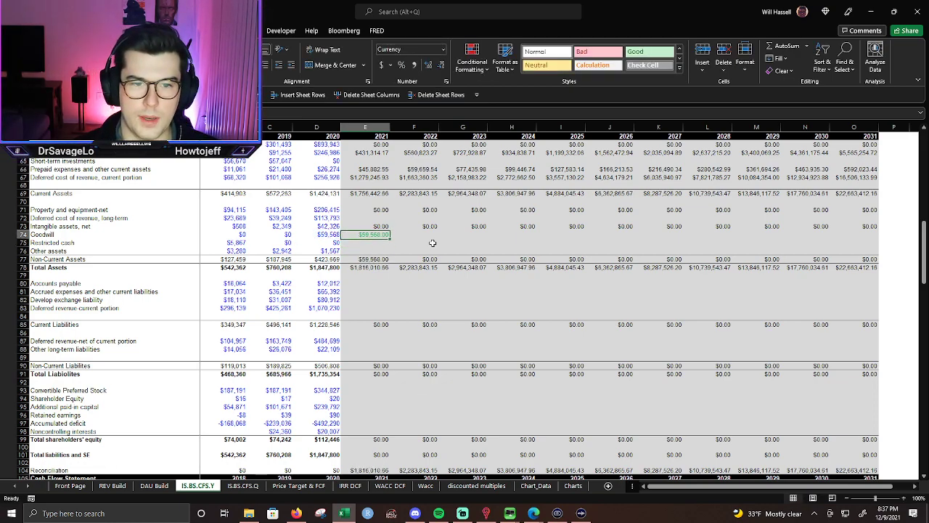
Change the 2021 Goodwill font color to red.
key("Up")
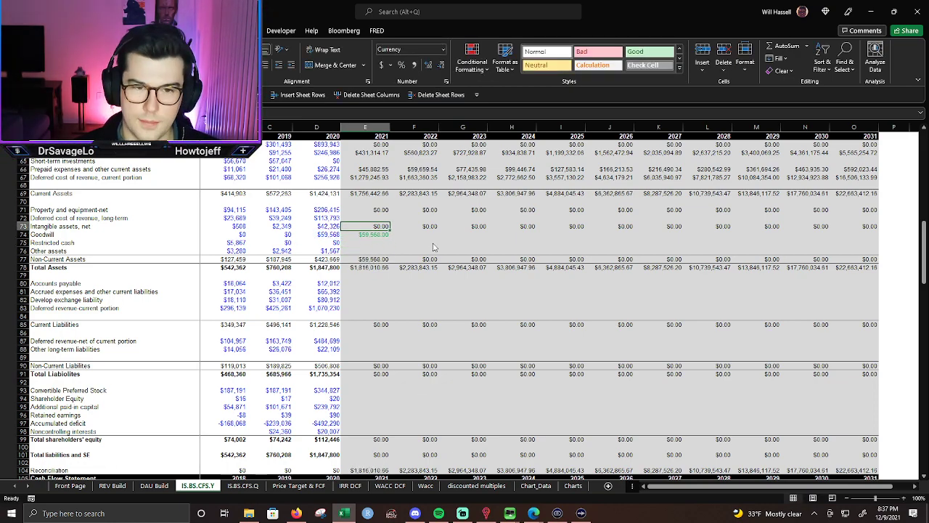
key("Down")
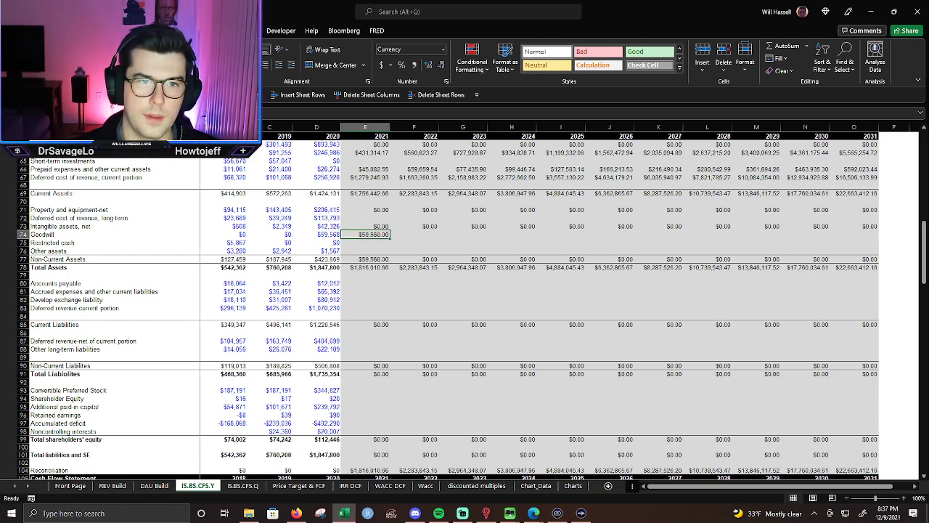
left_click(220, 65)
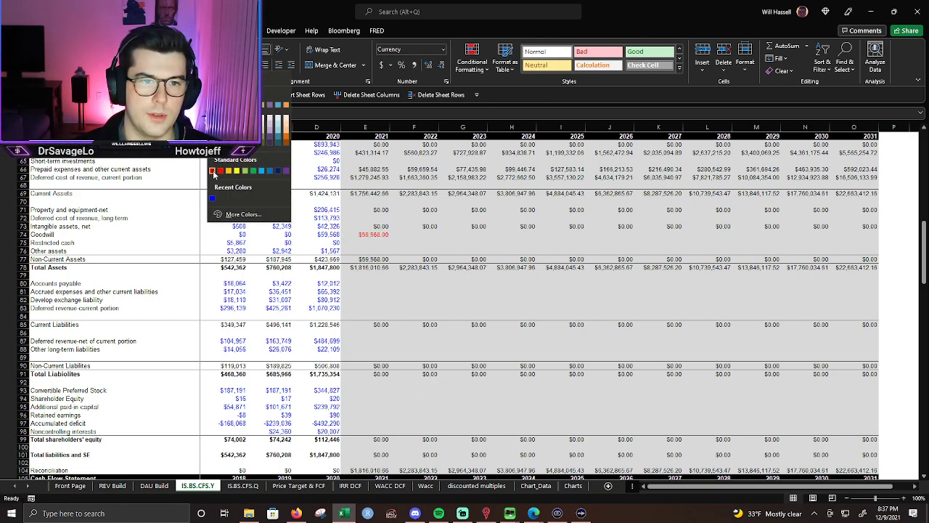
left_click(220, 172)
Fill the 2021 Goodwill formula across the row through 2031 and show the values without decimals.
key("shift+Right")
key("shift+Right")
key("shift+Right")
key("shift+Right")
key("shift+Right")
key("shift+Right")
key("shift+Right")
key("shift+Right")
key("shift+Right")
key("shift+Right")
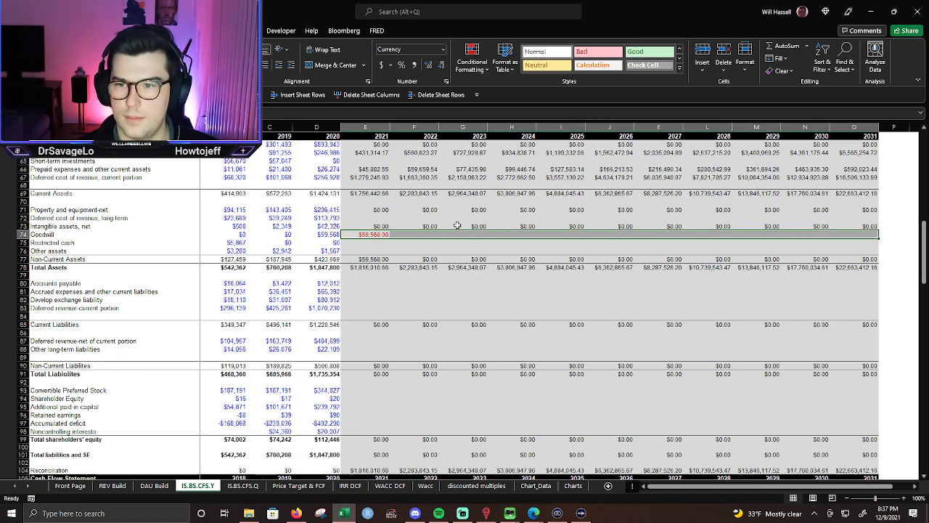
key("ctrl+r")
left_click(439, 65)
left_click(439, 64)
Link the balance sheet's 2021 Other assets to the 2021 Other assets cell in the Working Capital section.
left_click(354, 250)
scroll(556, 255, "down", 5)
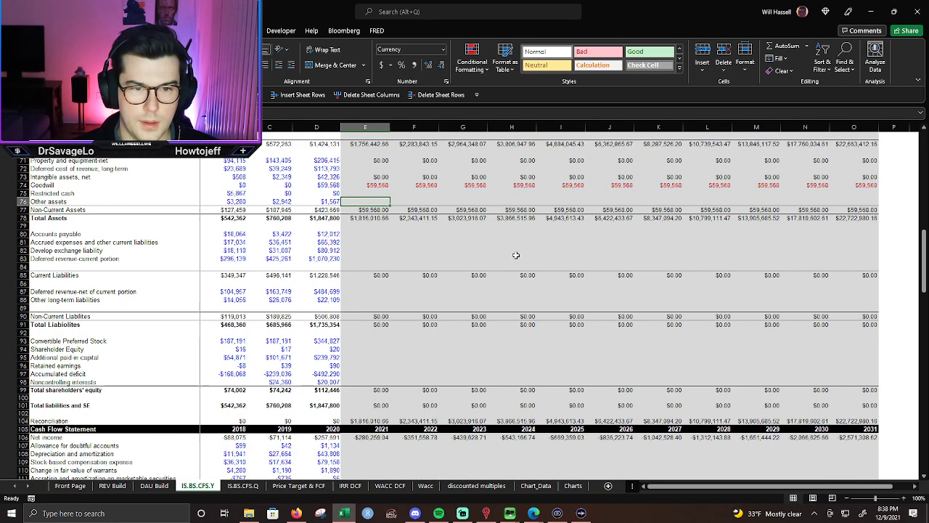
left_click_drag(919, 258, 923, 241)
left_click(371, 240)
type("=")
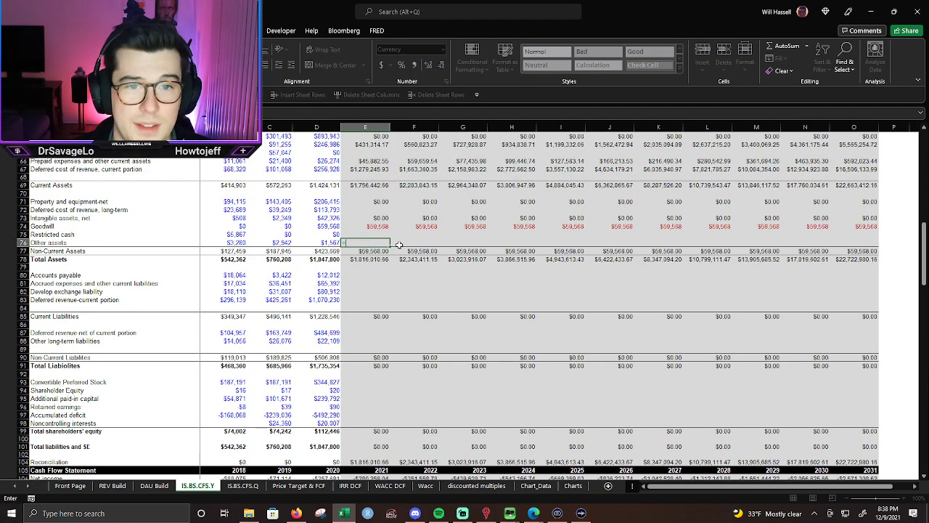
scroll(404, 219, "up", 2)
scroll(394, 238, "down", 9)
scroll(393, 239, "down", 16)
scroll(410, 256, "down", 11)
scroll(405, 259, "down", 3)
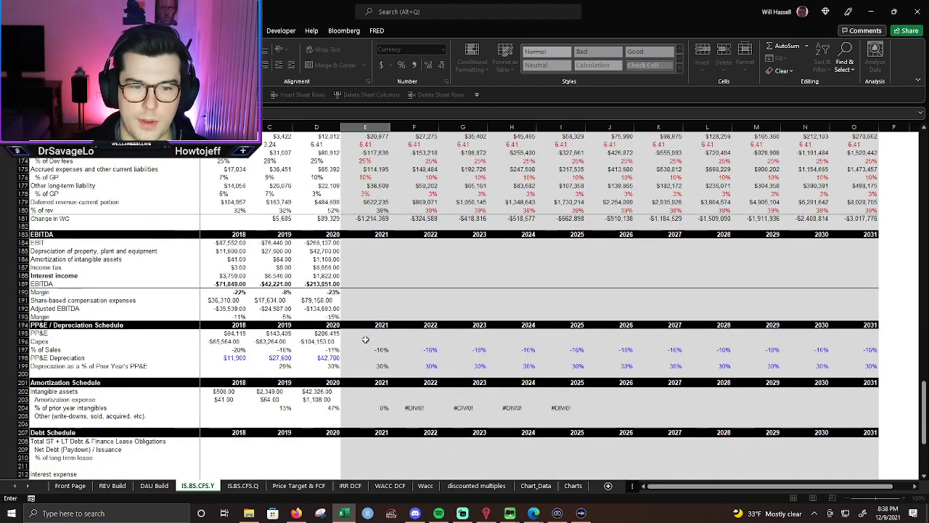
scroll(372, 175, "up", 1)
left_click(378, 145)
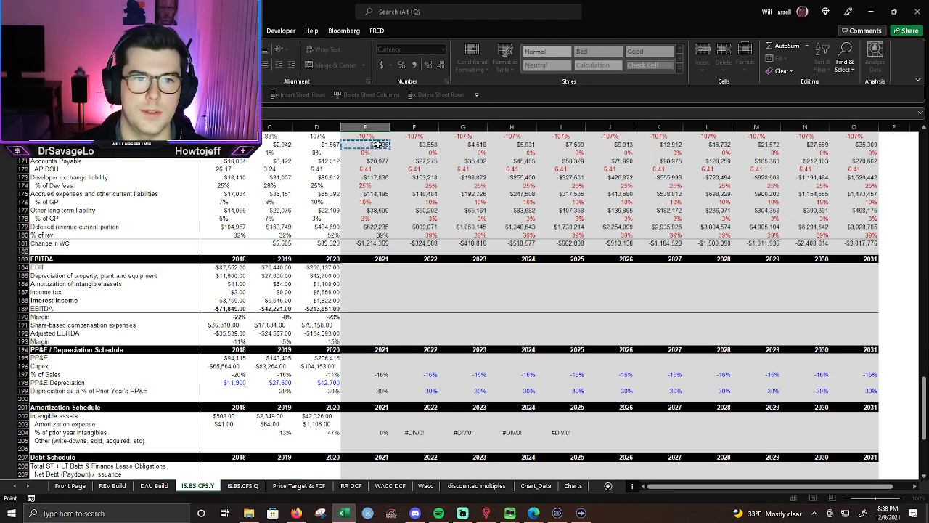
key("Return")
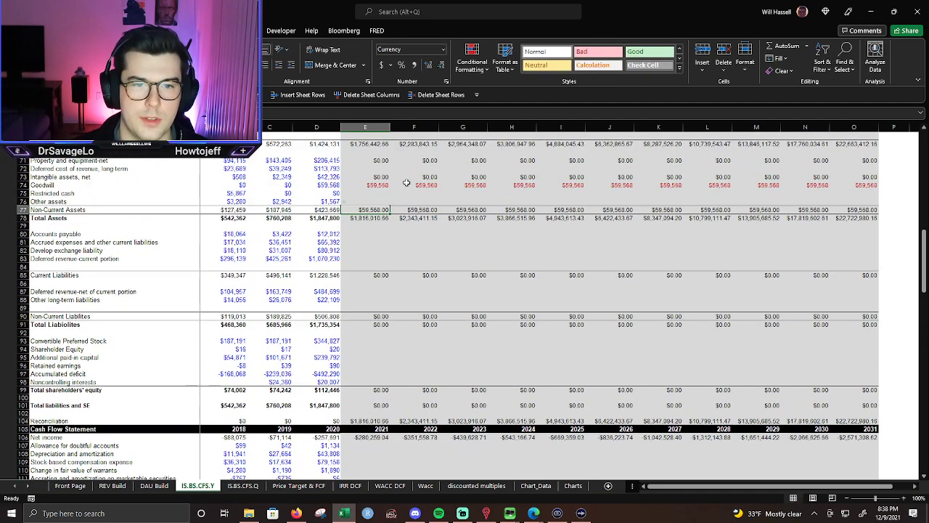
Fill the balance sheet's 2021 Other assets link across the row through 2031.
key("Right")
key("Left")
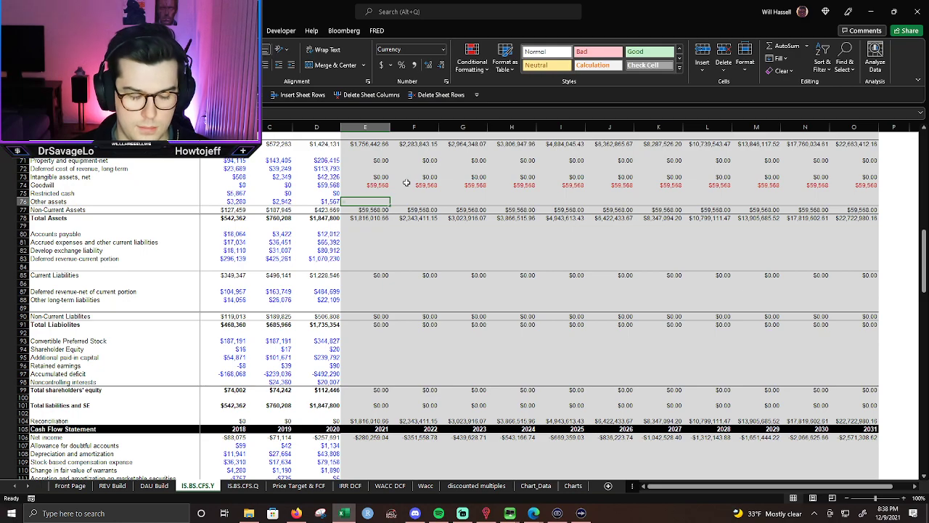
key("shift+Right")
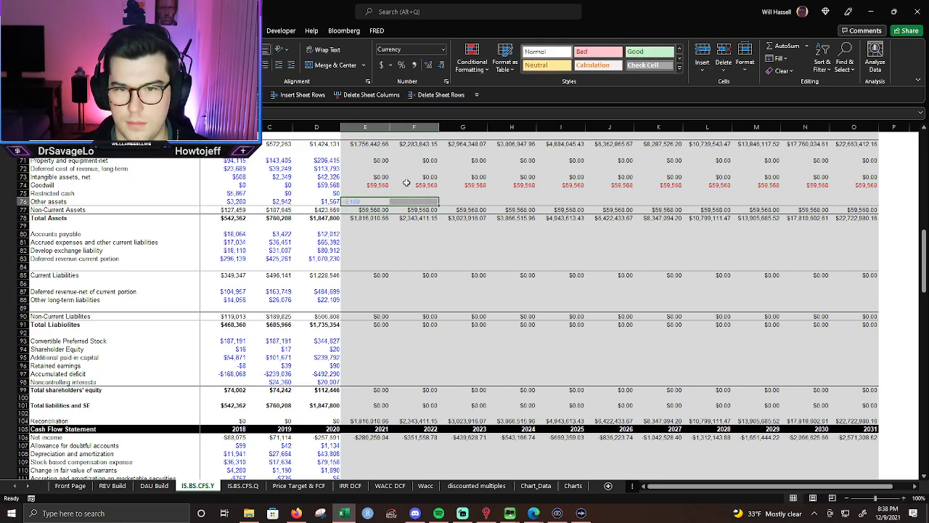
key("shift+Right")
key("ctrl+r")
key("Right")
key("Right")
key("Left")
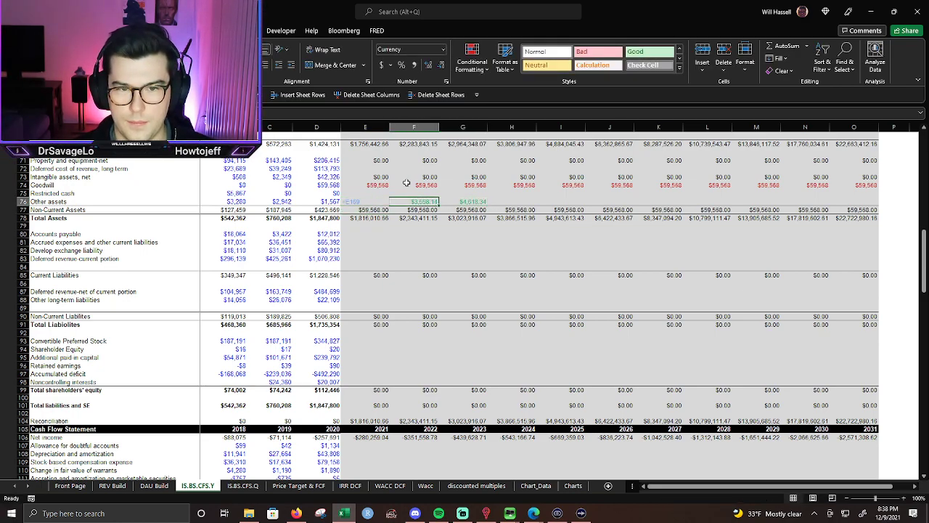
key("shift+Right")
key("shift+Right")
key("shift+Right")
key("shift+Right")
key("shift+Right")
key("shift+Right")
key("shift+Right")
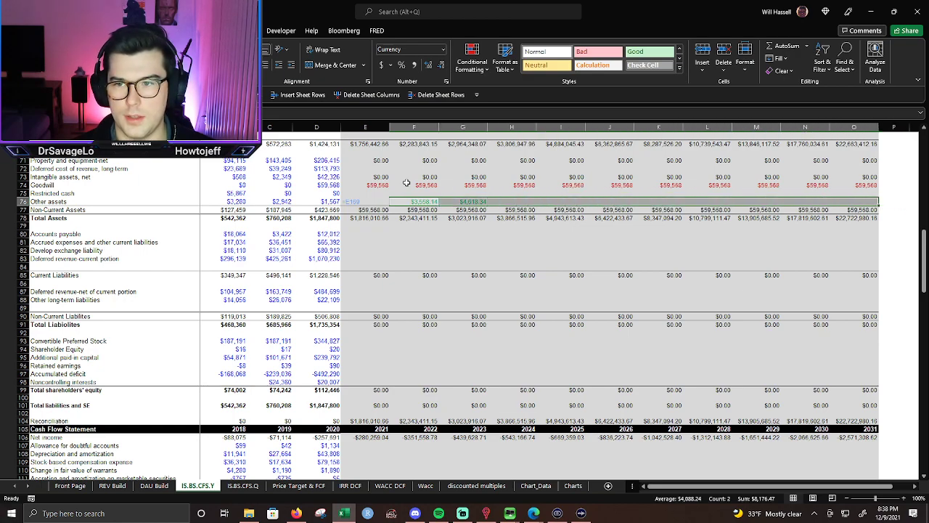
Change the 2021–2031 Other assets values to black font with no decimals.
left_click(378, 177)
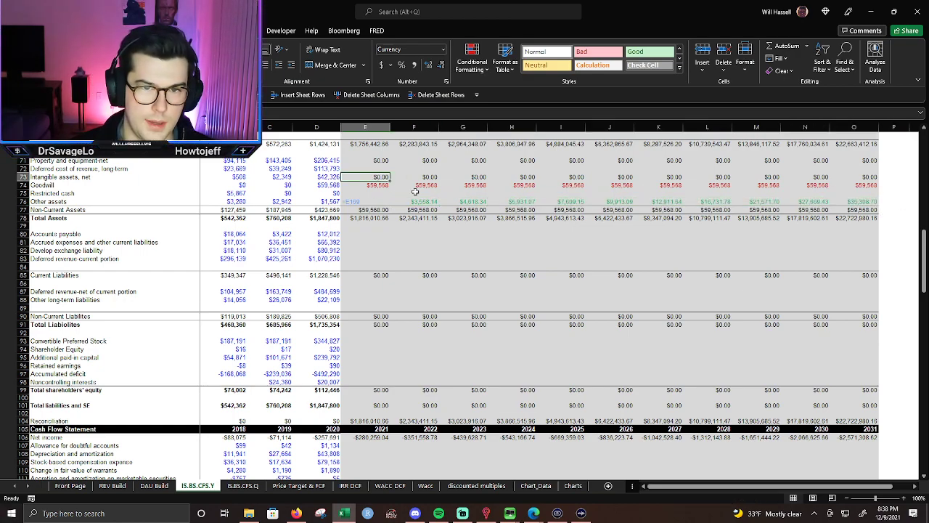
left_click_drag(367, 202, 840, 205)
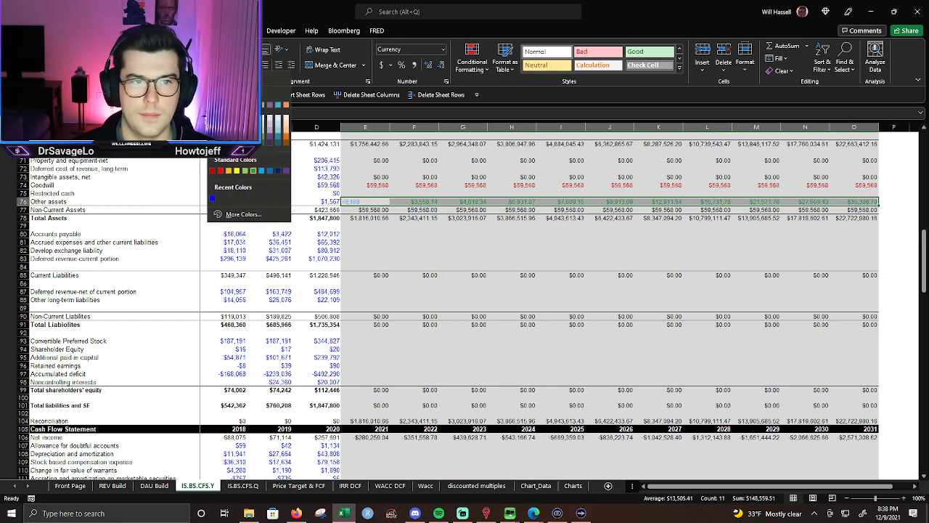
left_click(441, 65)
left_click(443, 66)
left_click(395, 235)
left_click(372, 202)
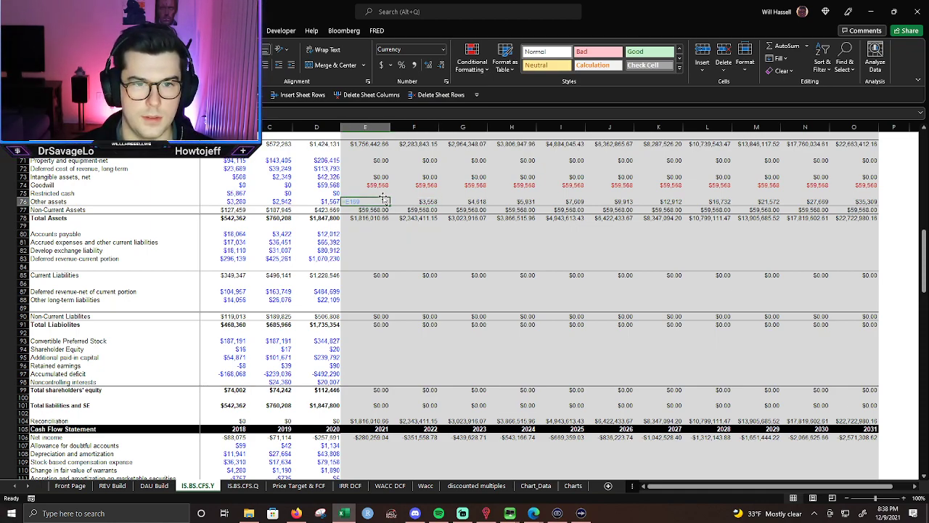
key("Right")
key("ctrl+c")
key("Left")
key("Escape")
Link the balance sheet's 2021 Accounts payable to the 2021 Accounts Payable cell in the Working Capital section.
key("Down")
key("Down")
key("Down")
key("Down")
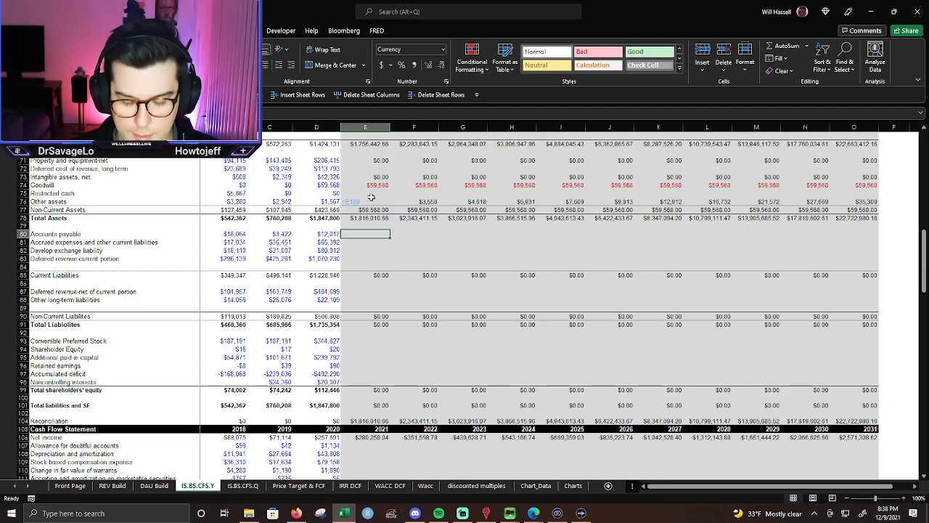
type("=")
scroll(421, 243, "down", 10)
scroll(399, 239, "down", 9)
scroll(390, 233, "down", 3)
left_click(371, 415)
key("Return")
Copy the cell formatting of 2021 Property and equipment-net onto 2021 Accounts payable.
scroll(437, 284, "up", 4)
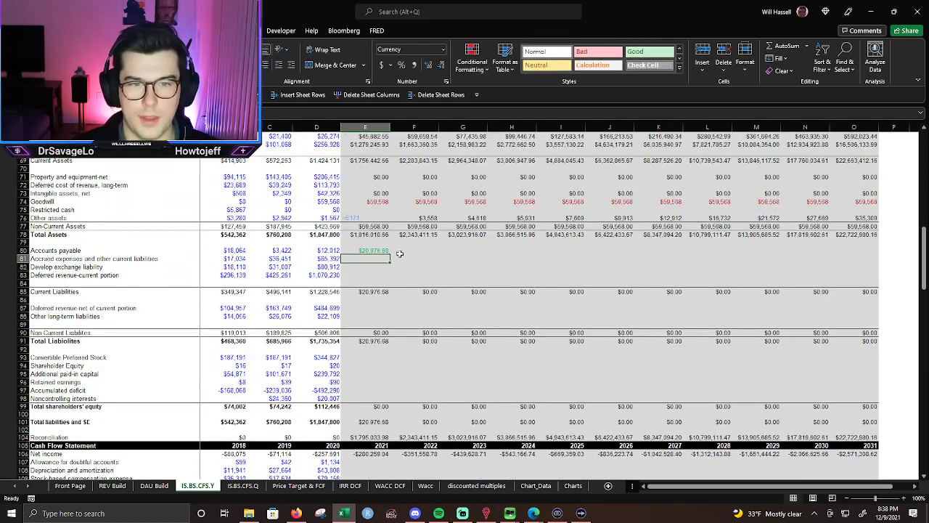
left_click(384, 252)
left_click(380, 177)
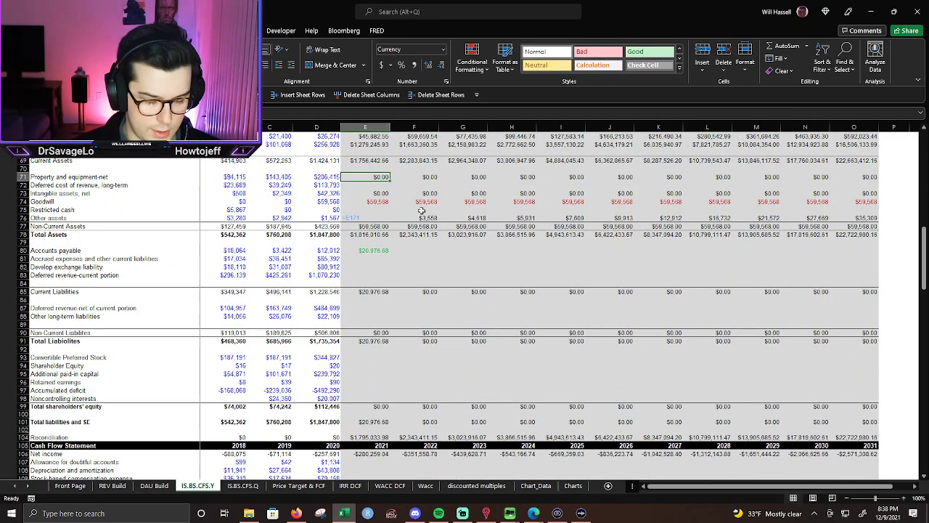
key("alt+h")
key("f")
key("p")
left_click(369, 250)
Link the balance sheet's 2021 Accrued expenses and other current liabilities to the matching 2021 Working Capital cell.
left_click(364, 260)
type("=")
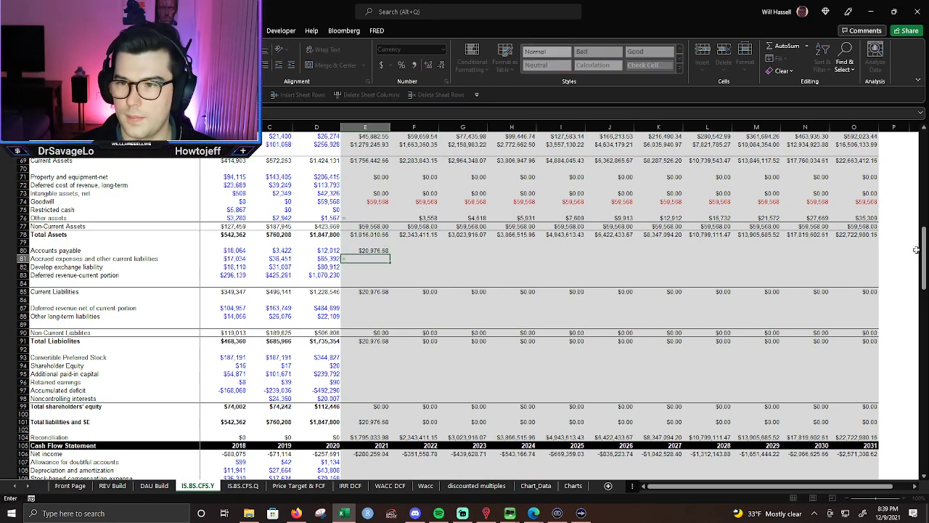
left_click_drag(922, 254, 915, 379)
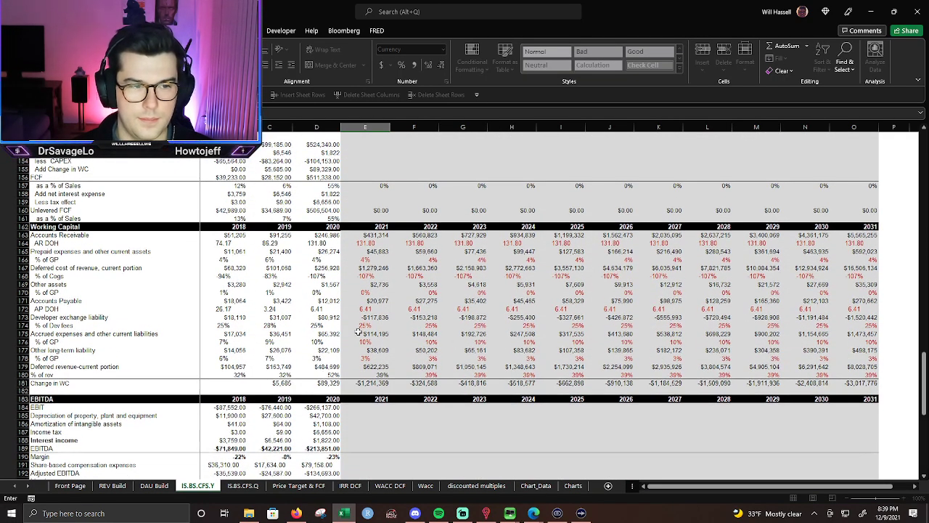
left_click(377, 333)
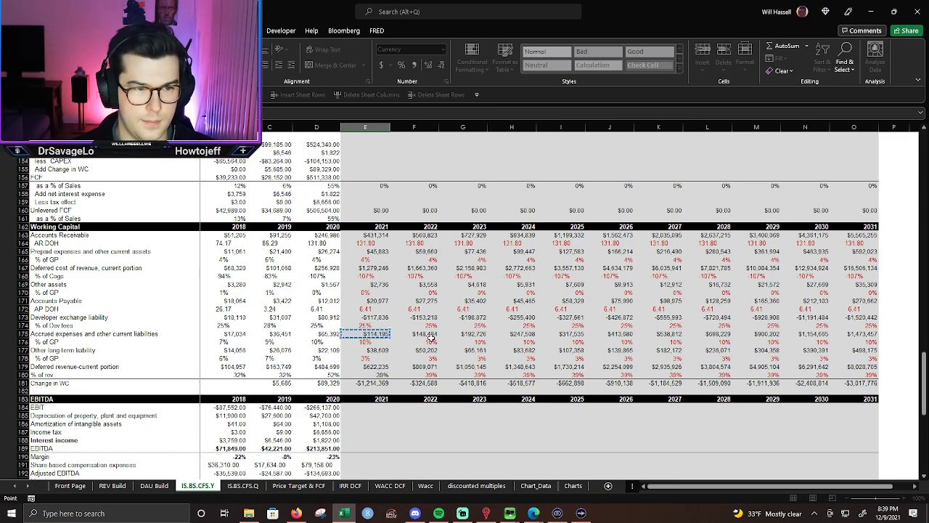
key("Return")
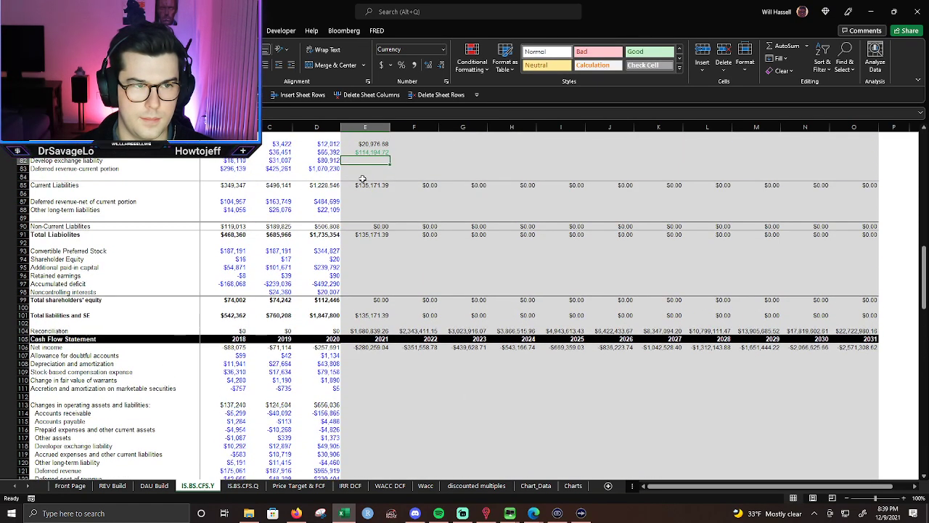
Link the balance sheet's 2021 Develop exchange liability to the 2021 Developer exchange liability cell in the Working Capital section.
type("=")
scroll(395, 239, "down", 17)
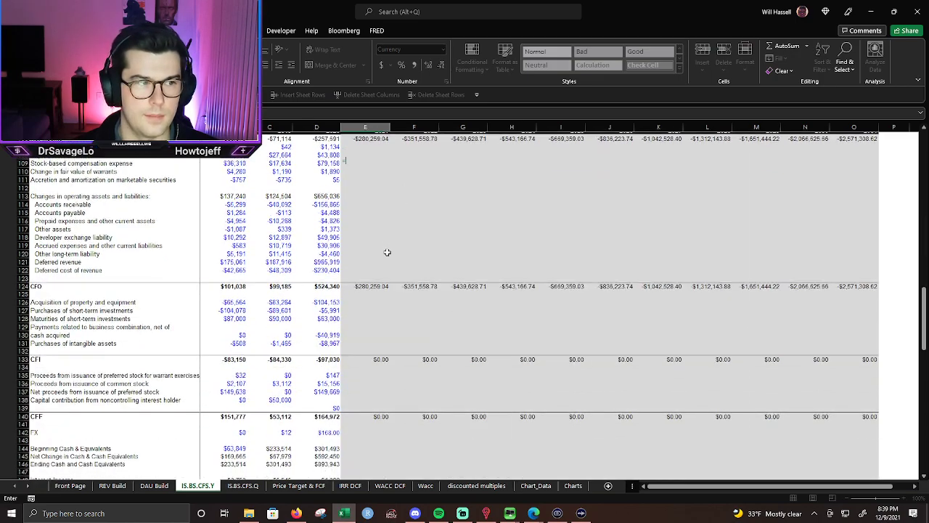
scroll(370, 330, "down", 4)
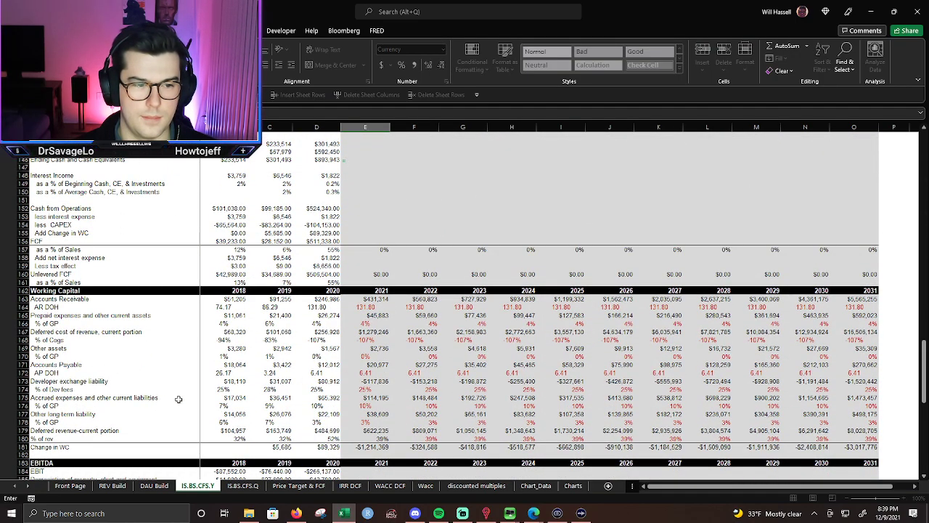
left_click(371, 381)
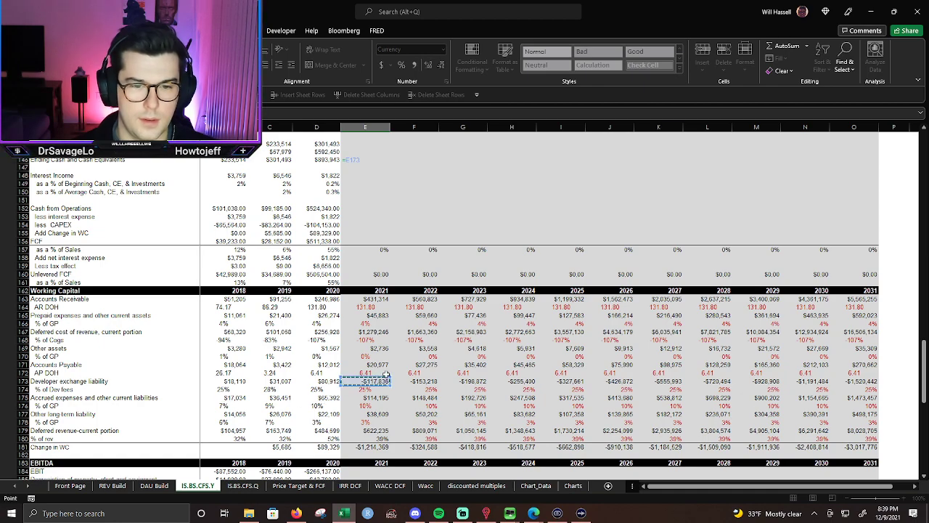
key("Return")
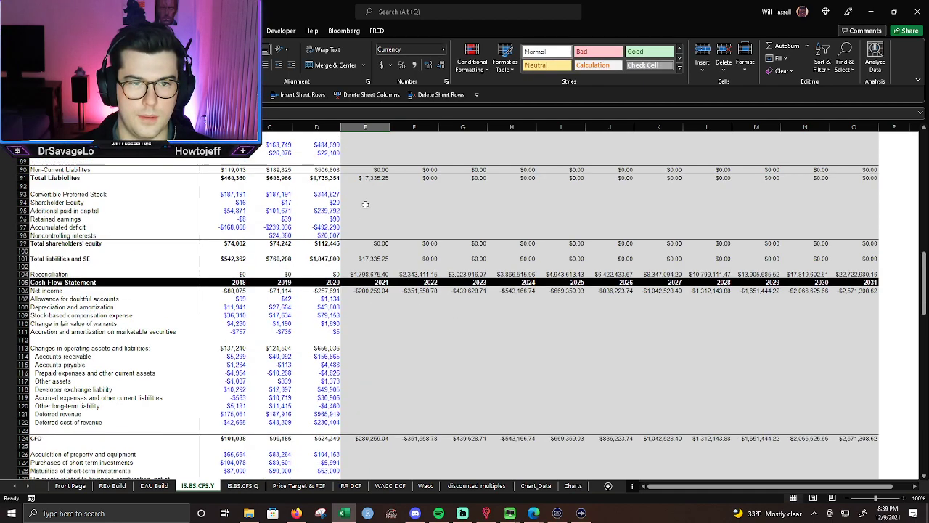
scroll(379, 317, "down", 15)
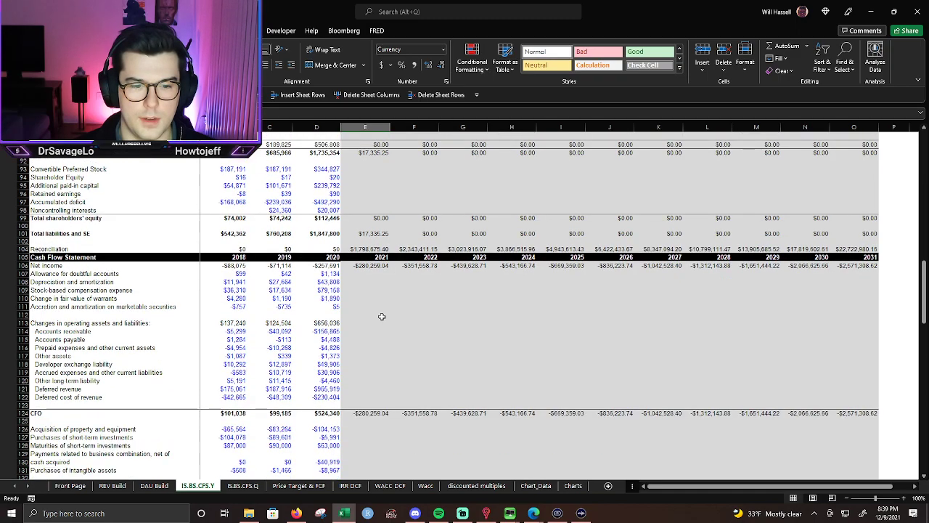
Reverse the sign of the 2021 Developer exchange liability formula in the Working Capital section to make it a positive balance.
scroll(374, 335, "down", 8)
left_click(366, 357)
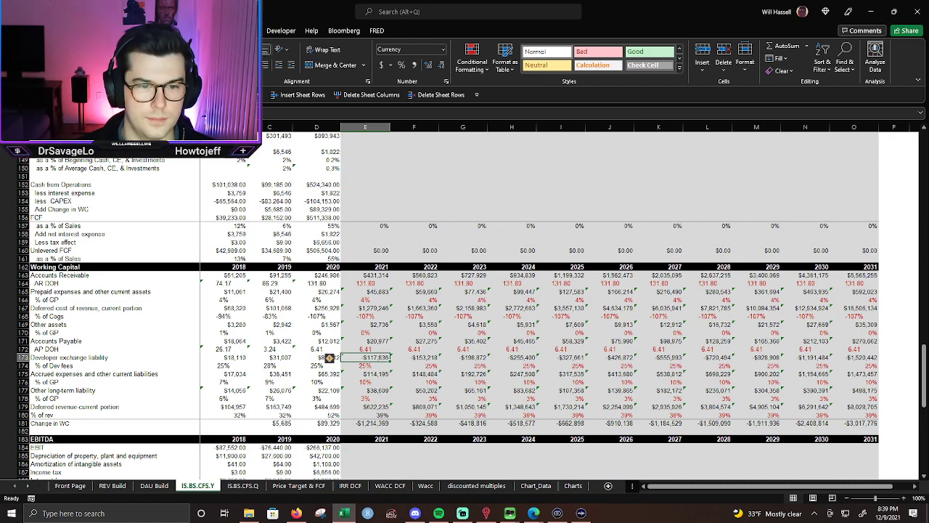
key("F2")
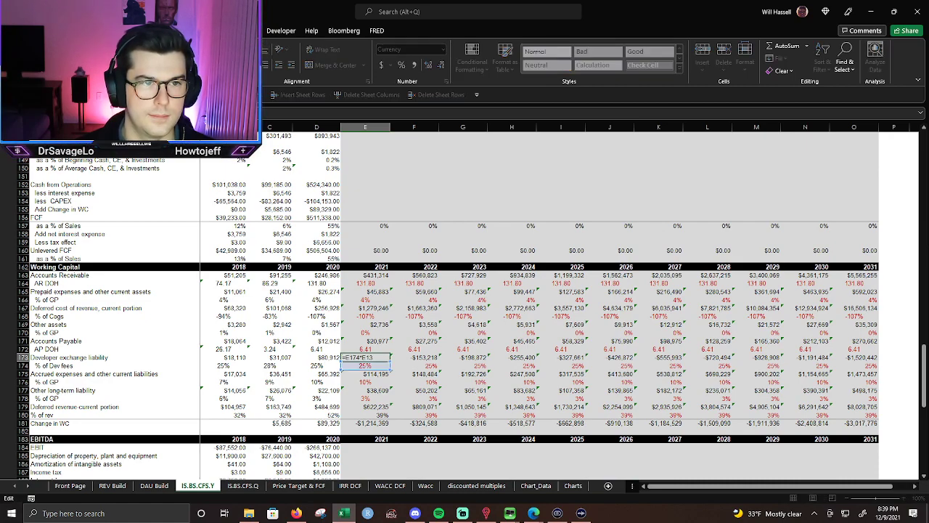
key("Return")
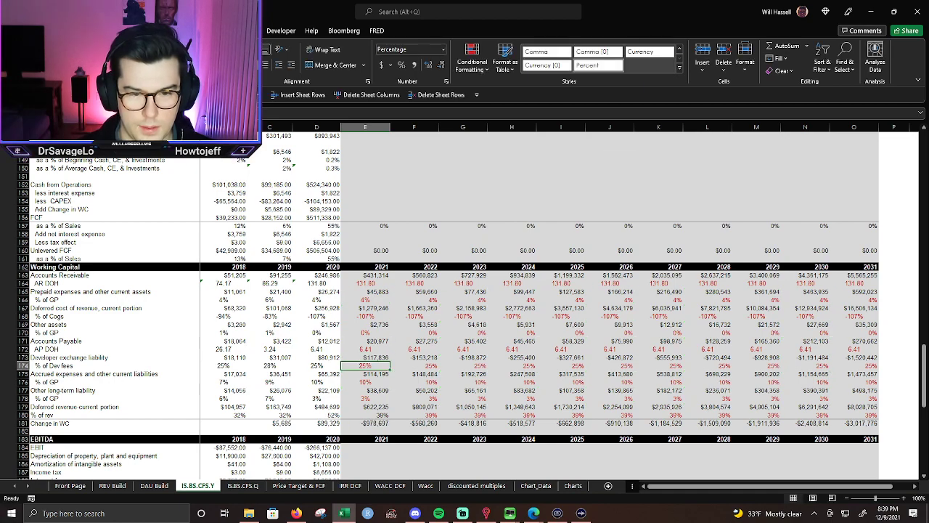
Fill the corrected 2021 Developer exchange liability formula in Working Capital across to 2031.
key("Up")
key("ctrl+shift+Right")
key("ctrl+r")
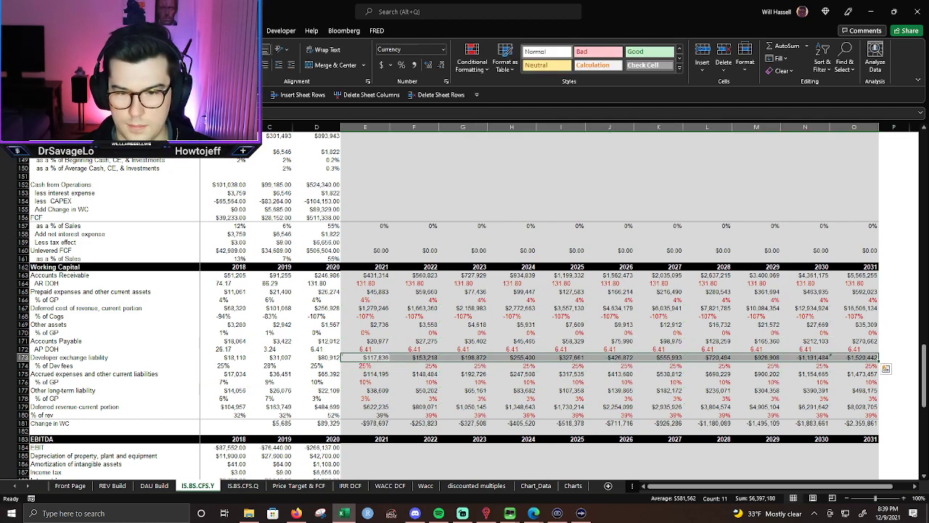
key("Right")
key("Left")
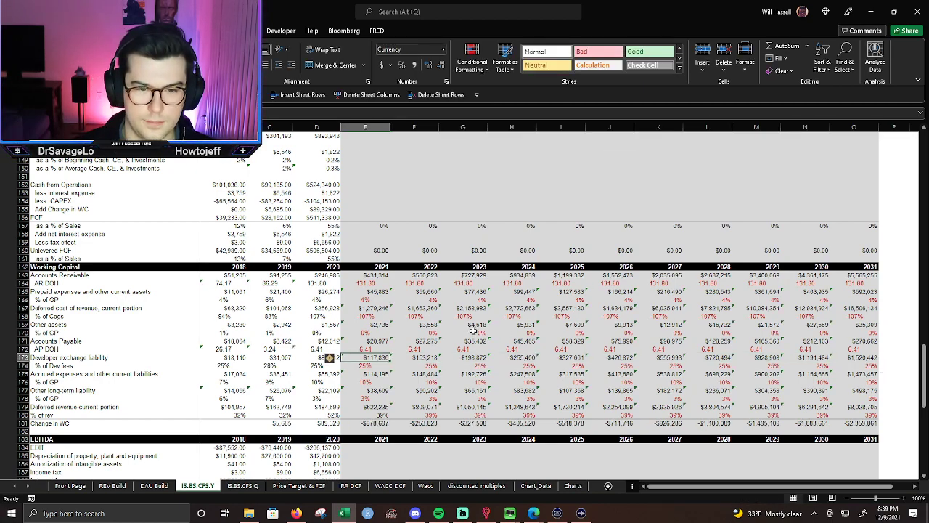
Link the balance sheet's 2021 Deferred revenue-current portion to the matching 2021 cell in the Working Capital section.
scroll(399, 300, "up", 17)
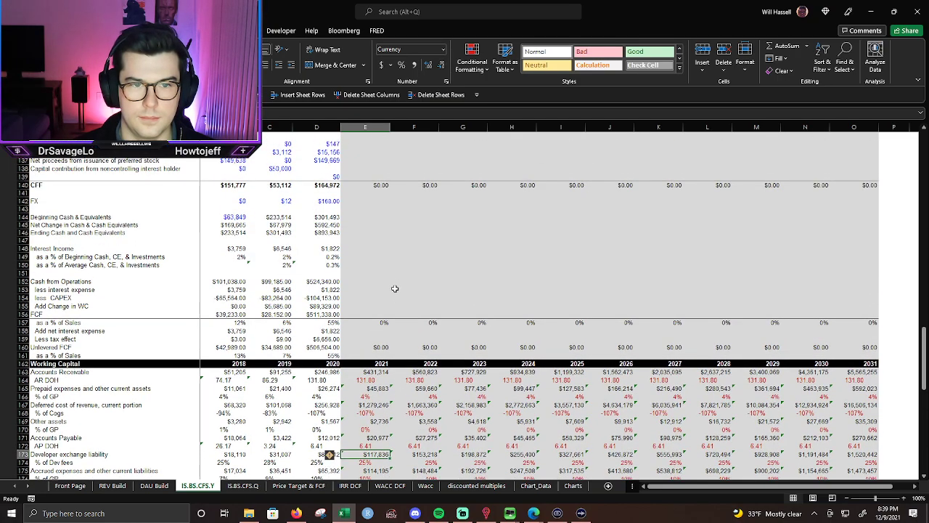
scroll(383, 303, "up", 7)
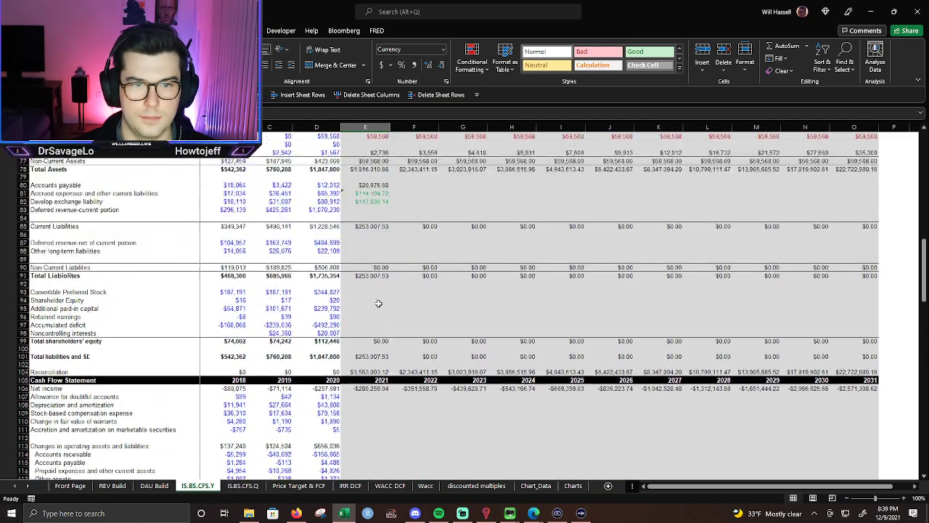
left_click(364, 210)
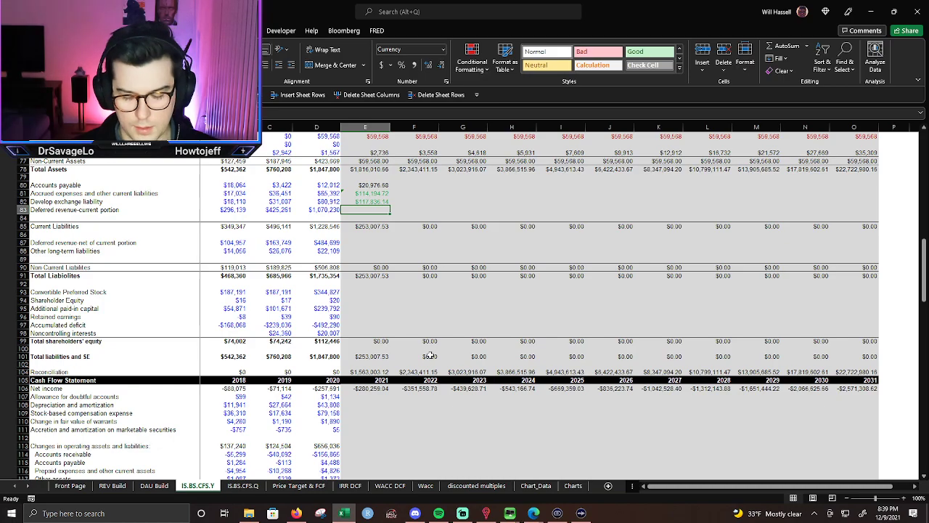
type("=")
scroll(419, 348, "down", 9)
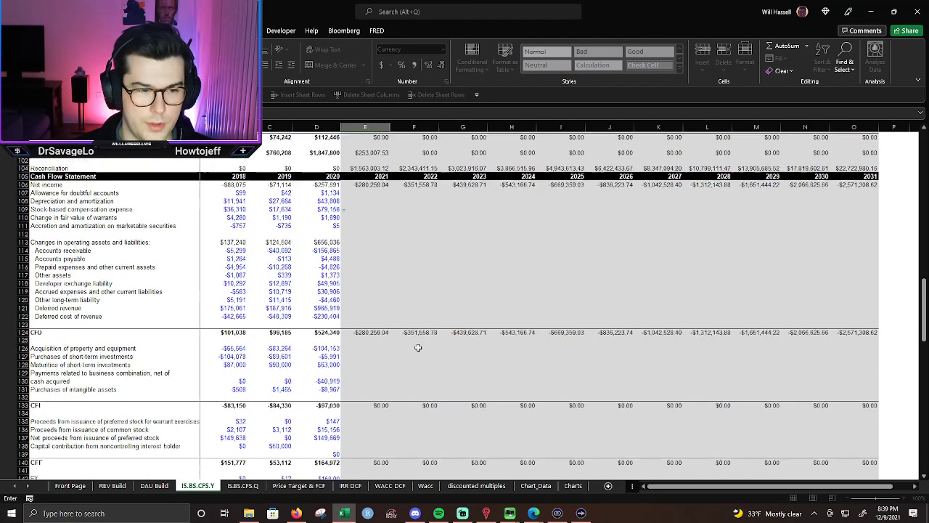
scroll(419, 348, "down", 15)
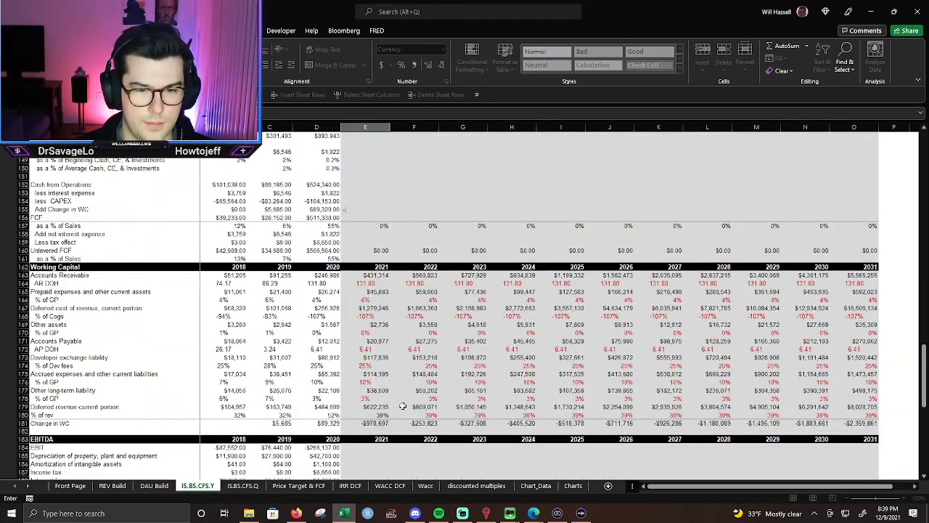
left_click(382, 407)
key("Return")
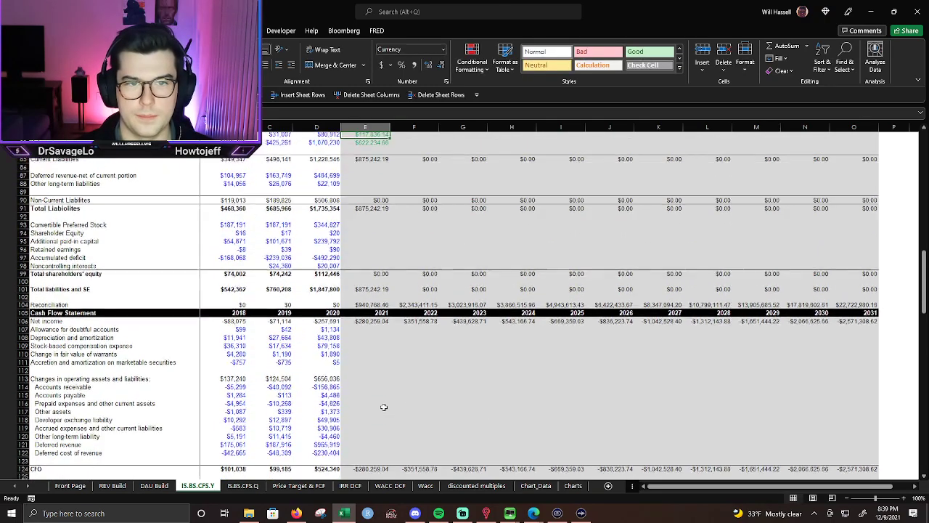
scroll(384, 408, "up", 2)
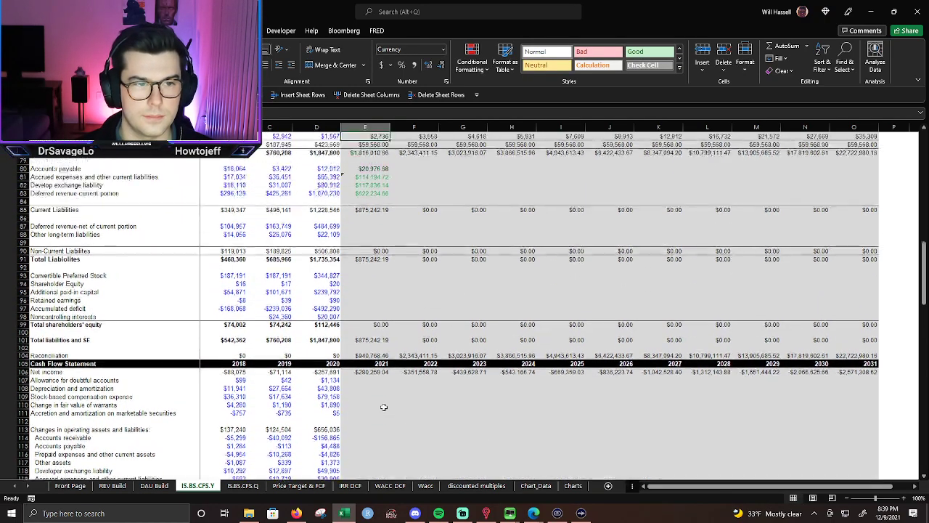
Copy the 2021 Accounts payable formatting onto the three current liability cells below it and show all four without decimals.
key("Down")
key("Down")
key("Up")
key("Up")
key("Up")
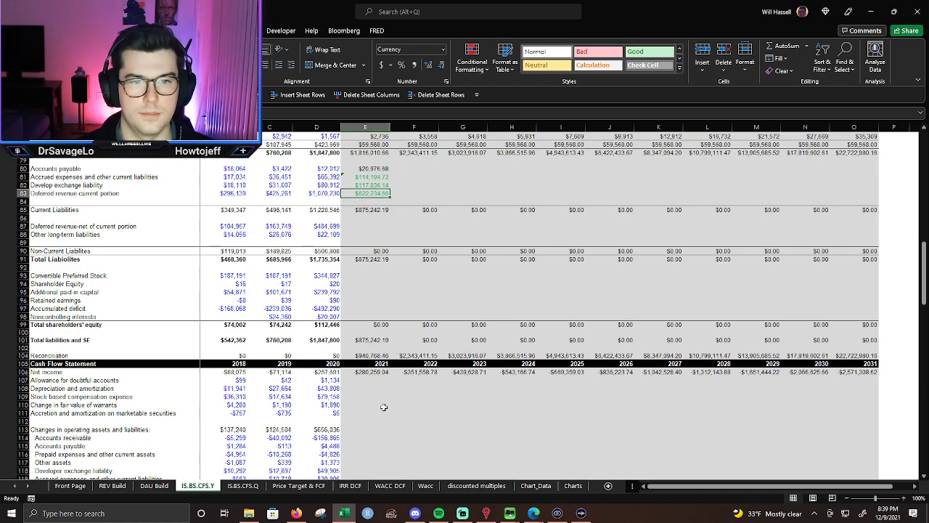
key("Up")
key("Up")
key("Up")
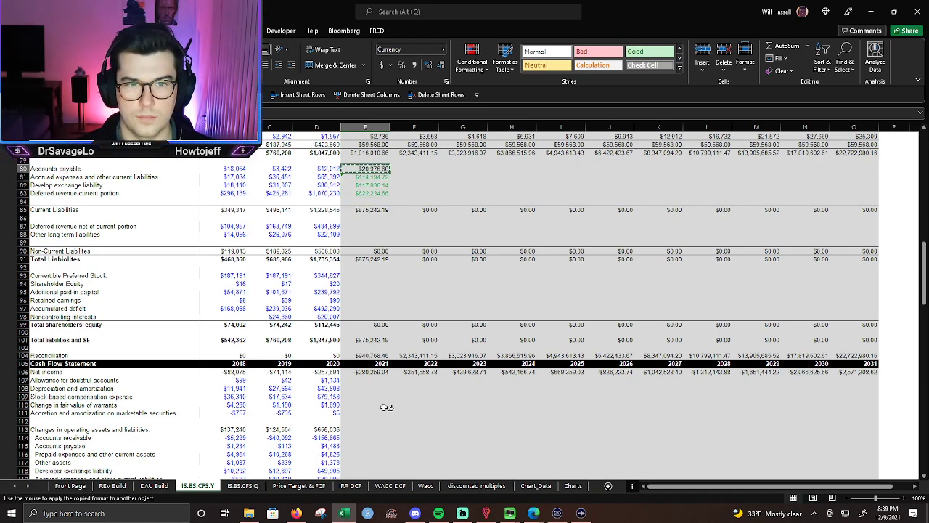
key("shift+Down")
key("shift+Down")
key("shift+Down")
left_click(441, 65)
left_click(440, 65)
Fill the four 2021 current liability links, Accounts payable through Deferred revenue-current portion, across to 2031.
key("shift+Right")
key("shift+Right")
key("shift+Right")
key("shift+Right")
key("shift+Right")
key("shift+Right")
key("shift+Right")
key("shift+Right")
key("shift+Right")
key("shift+Right")
key("ctrl+r")
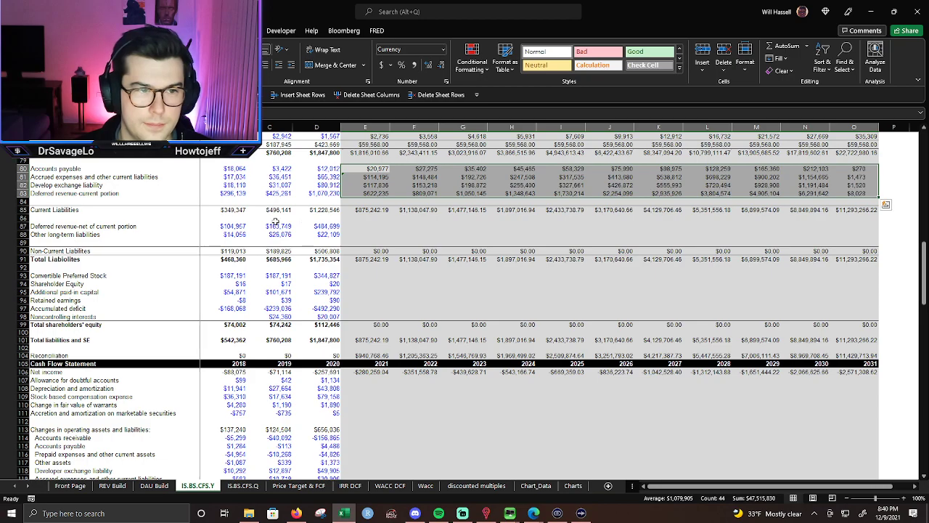
Set the balance sheet's 2021 Other long-term liabilities equal to the 2020 balance.
left_click(385, 234)
scroll(439, 236, "up", 3)
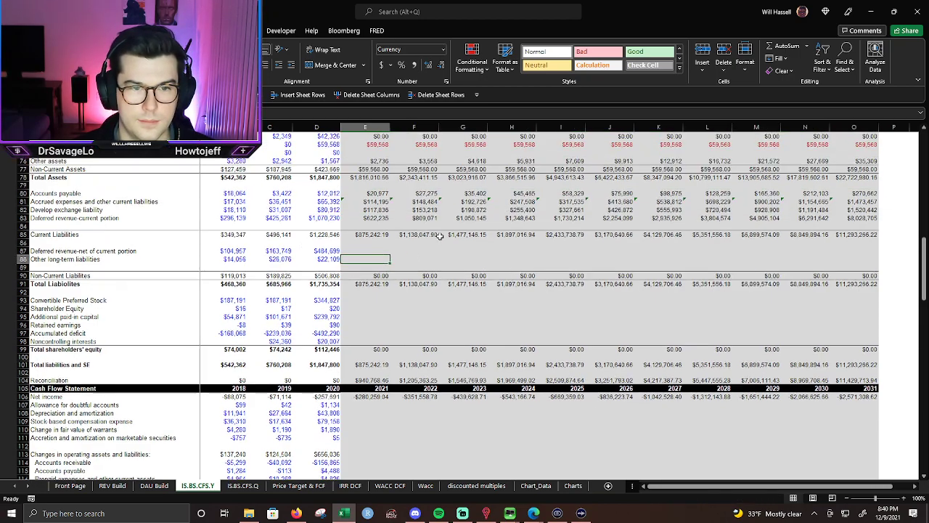
type("=")
key("Left")
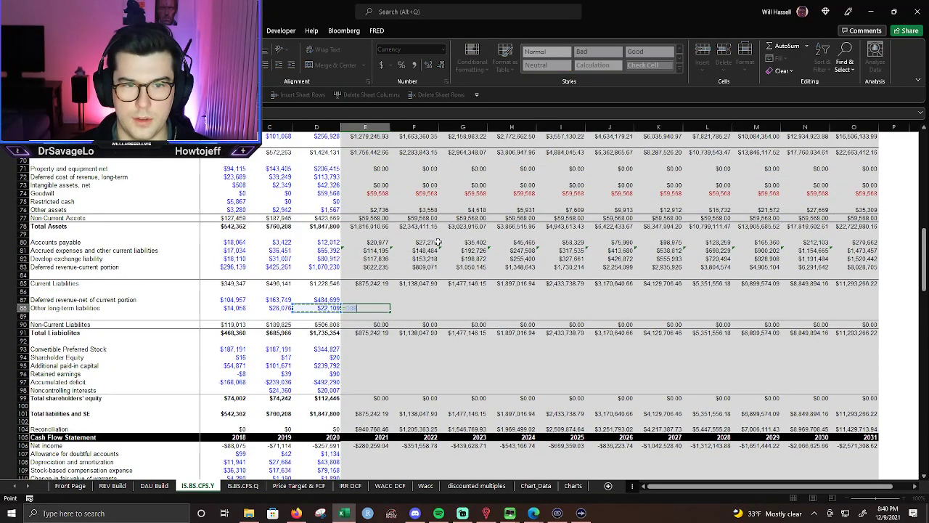
key("Return")
Fill the 2021 Other long-term liabilities formula across to 2031.
key("Up")
key("shift+Right")
key("shift+Right")
key("shift+Right")
key("shift+Right")
key("shift+Right")
key("shift+Right")
key("shift+Right")
key("shift+Right")
key("shift+Right")
key("shift+Right")
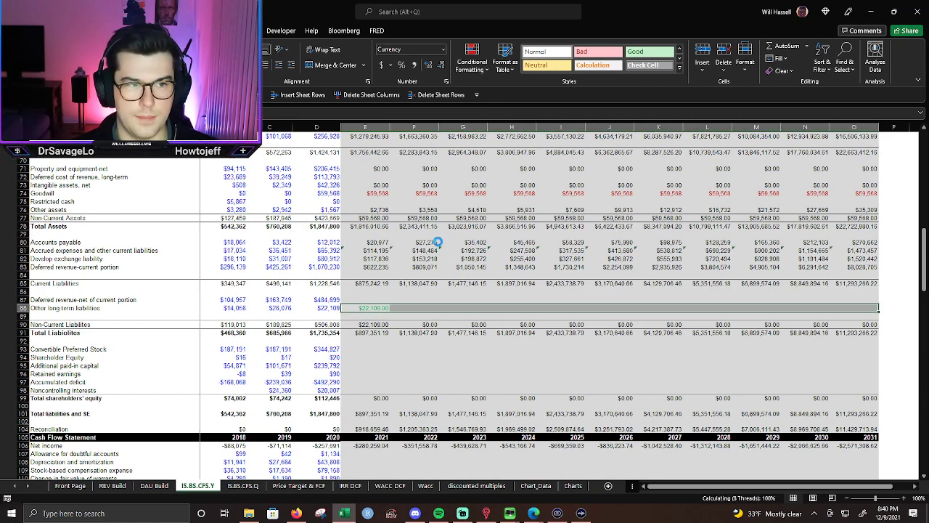
key("ctrl+r")
Format the 2021–2031 Other long-term liabilities in black like the linked rows above, with no decimal places.
key("Up")
key("Up")
key("Up")
key("Up")
key("Up")
key("Up")
key("Up")
key("Up")
key("Up")
key("Up")
key("Up")
key("Up")
key("Up")
key("Up")
key("Up")
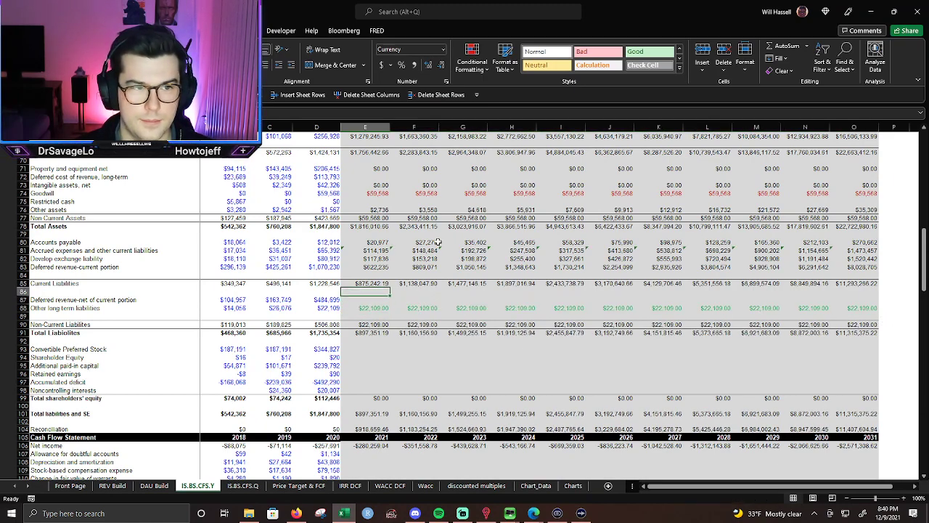
key("Down")
key("Down")
key("Down")
key("Down")
key("Down")
key("Down")
key("Down")
key("Down")
key("Down")
key("Down")
key("Down")
key("Down")
key("Down")
key("Down")
key("Down")
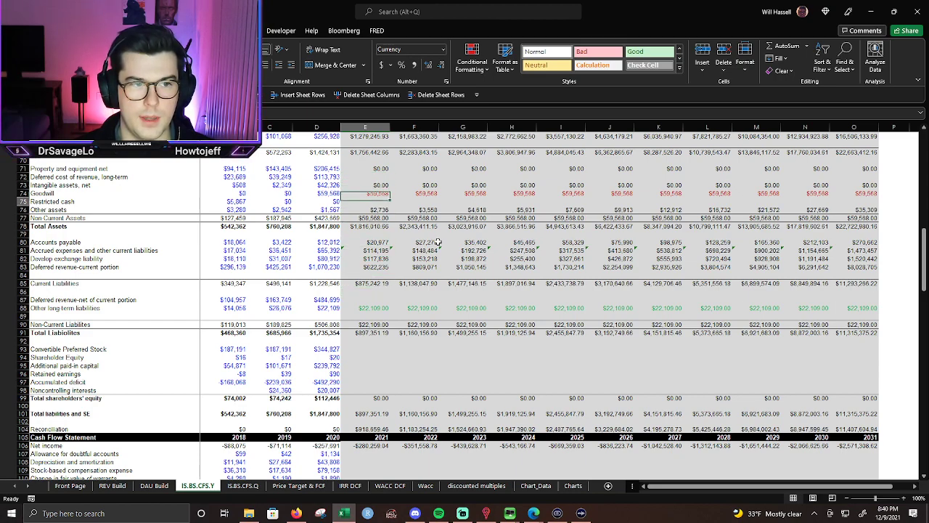
key("ctrl+shift+Right")
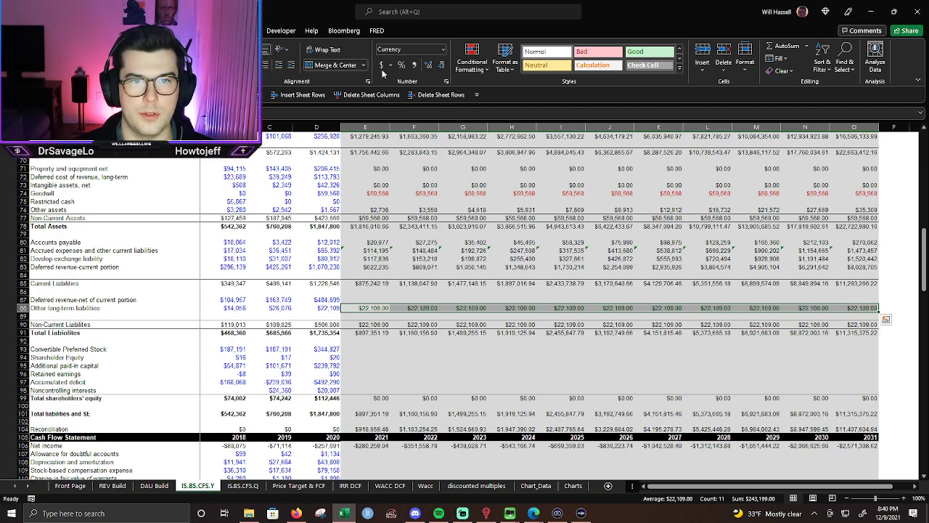
left_click(441, 65)
left_click(440, 66)
left_click(370, 332)
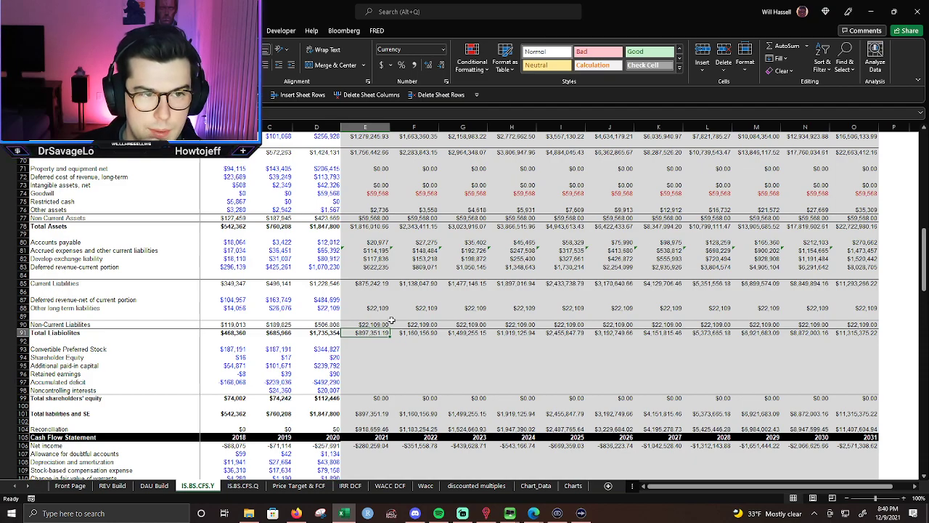
Insert nine blank rows above the Debt Schedule header, below the Amortization Schedule.
left_click_drag(925, 239, 918, 442)
left_click(172, 327)
left_click(23, 301)
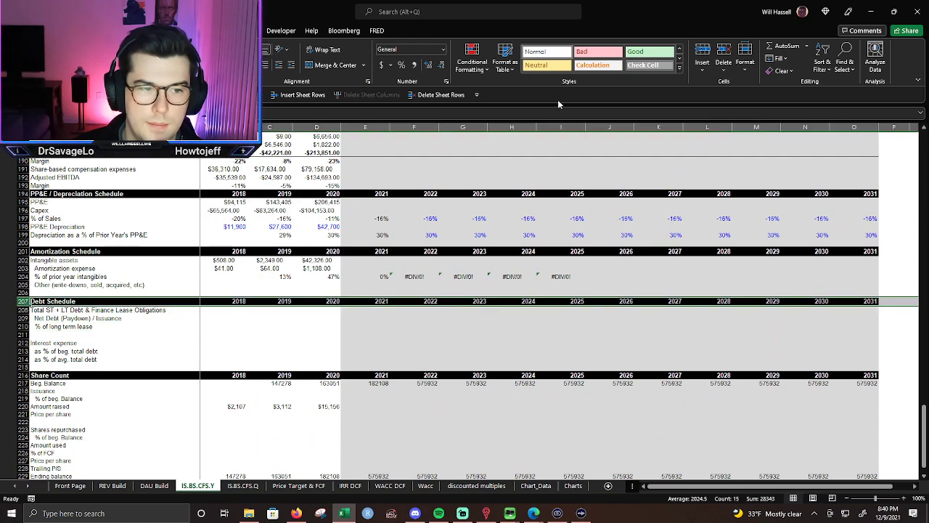
left_click(298, 95)
left_click(298, 96)
left_click(297, 95)
left_click(298, 96)
left_click(298, 95)
left_click(298, 95)
left_click(297, 95)
left_click(298, 95)
left_click(298, 95)
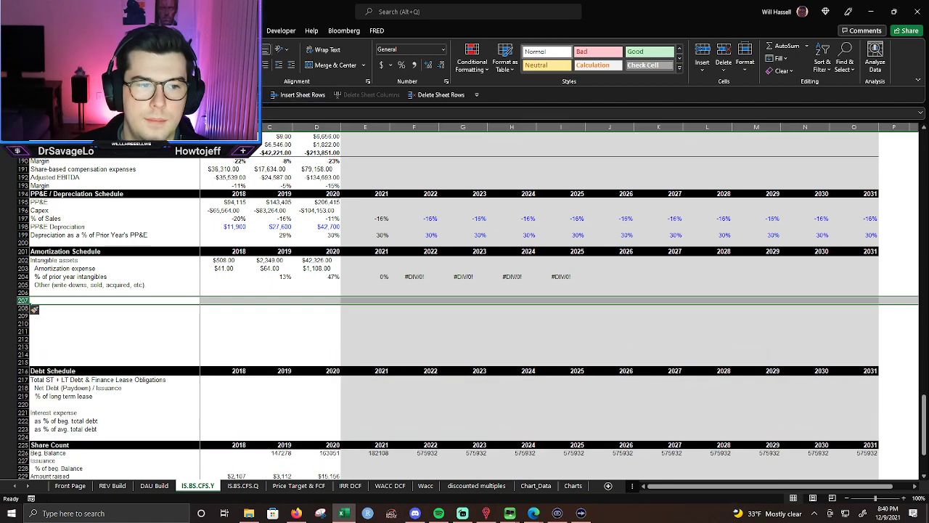
Copy the Amortization Schedule header row into row 207, the first of the inserted blank rows.
left_click(26, 251)
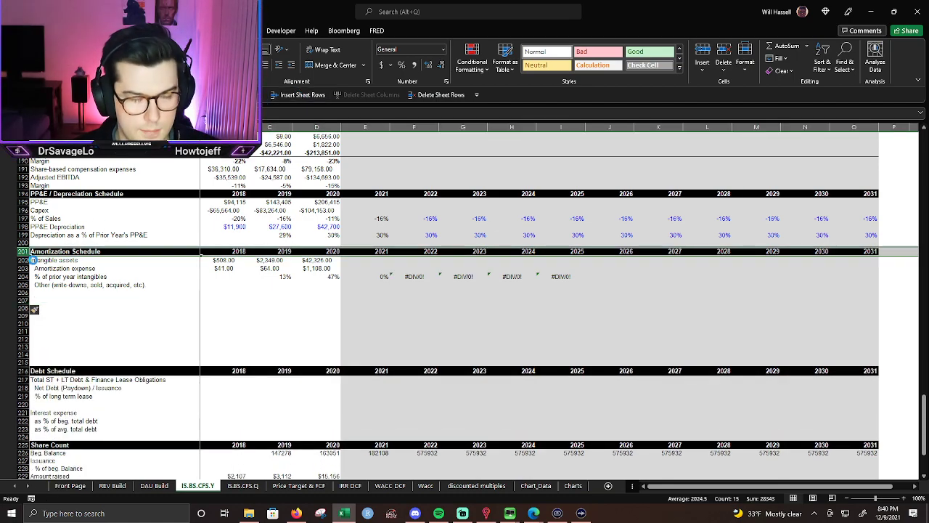
key("ctrl+c")
left_click(58, 301)
key("ctrl+v")
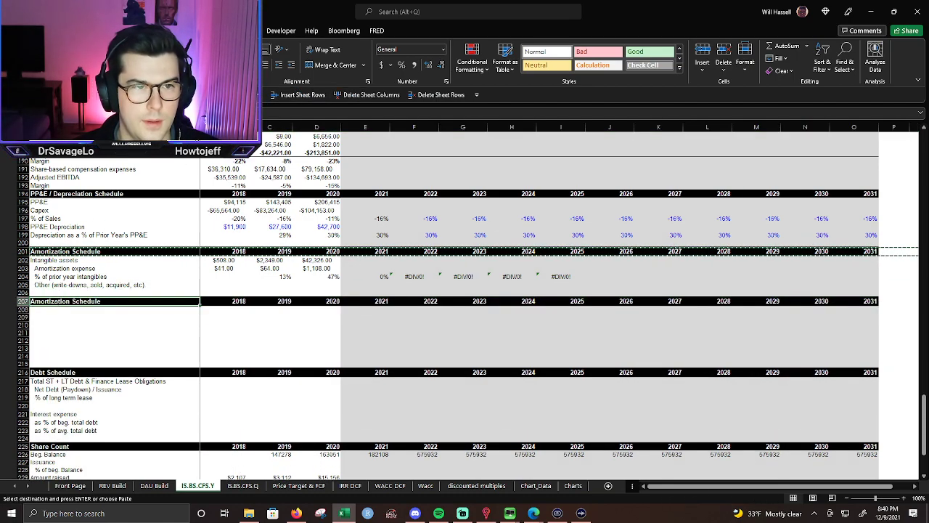
Retitle the copied header in row 207 "Def Rev Long Term" and label the row beneath it "Asset".
key("Escape")
key("BackSpace")
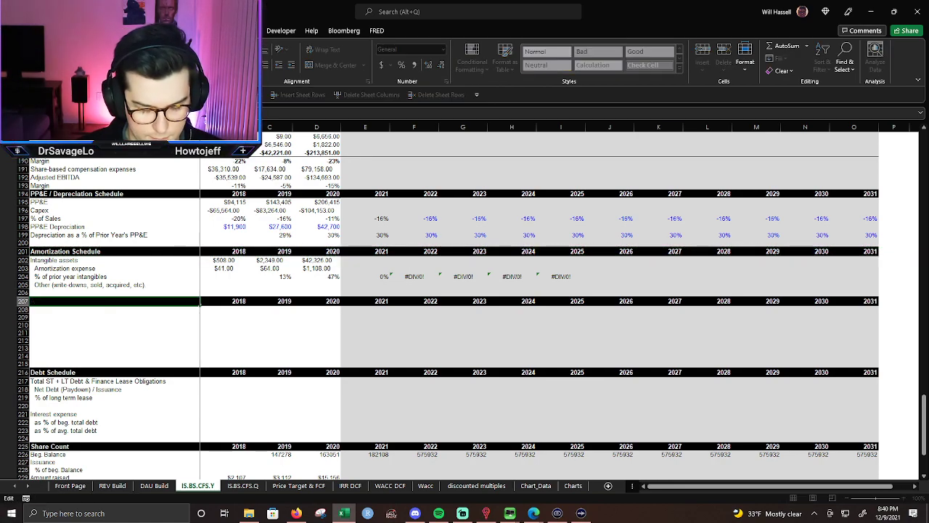
type("Defe")
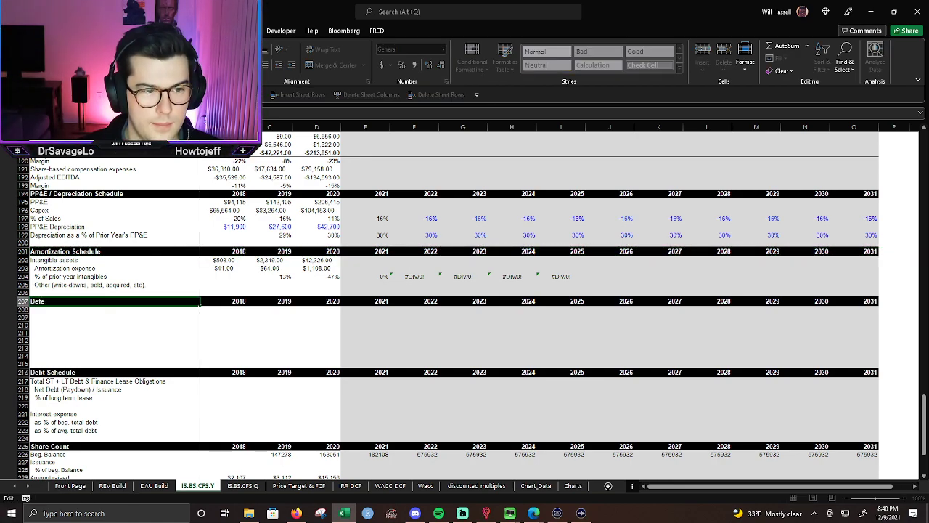
type("re Rev")
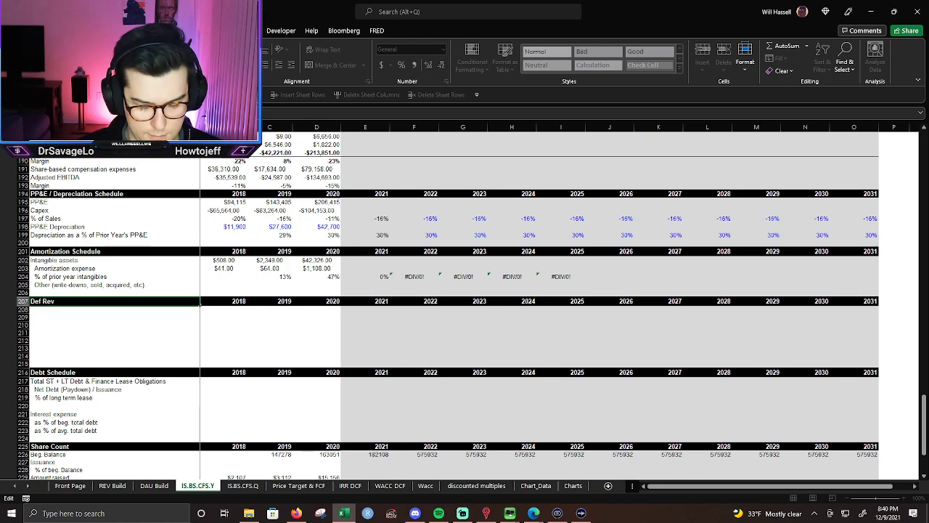
type(" Long Term")
key("Return")
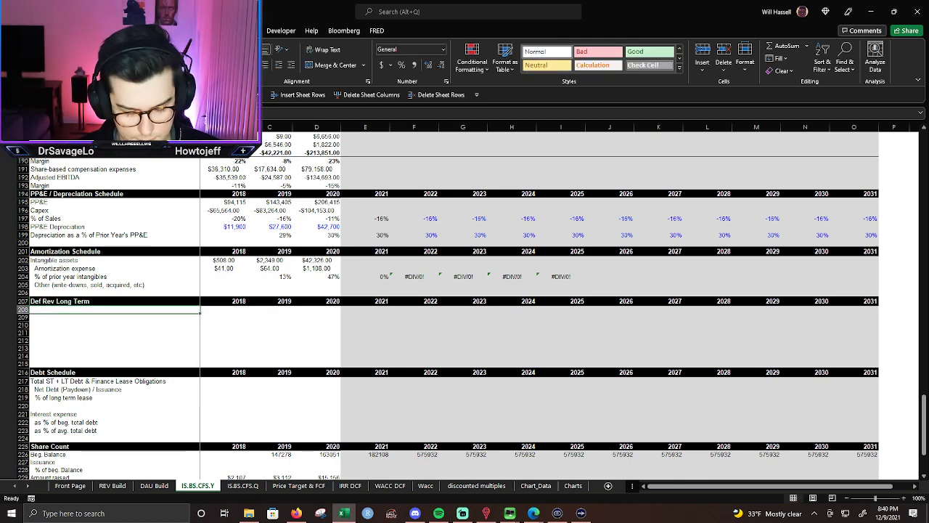
type("Asset")
key("Return")
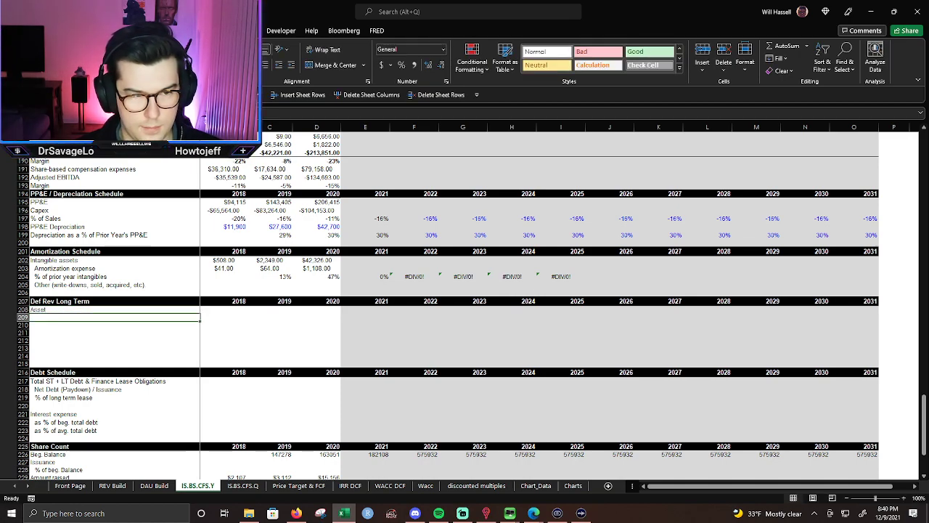
Link row 209's label to the balance sheet's "Deferred cost of revenue, long-term" line and fill the link across 2018–2020.
type("=")
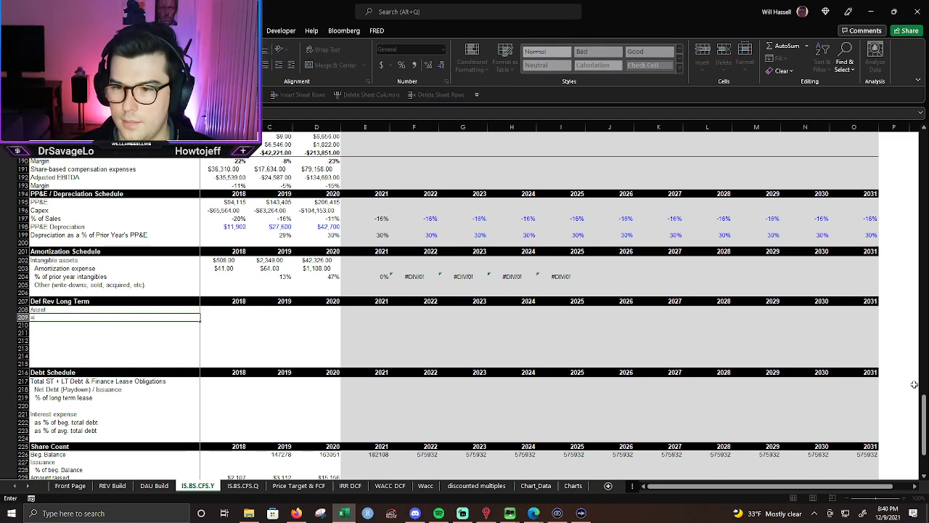
mouse_move(927, 228)
left_mouse_down()
mouse_move(926, 171)
mouse_move(926, 243)
left_mouse_up()
scroll(104, 198, "down", 5)
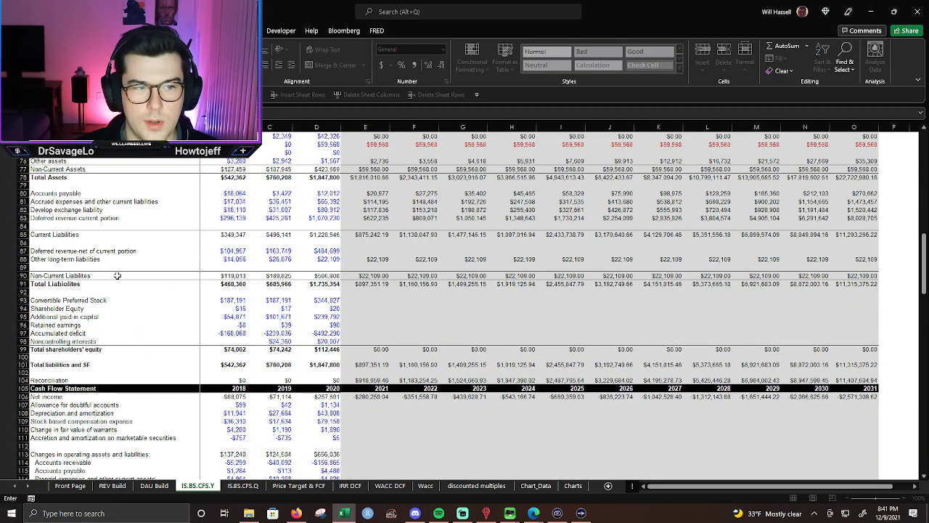
left_click(94, 252)
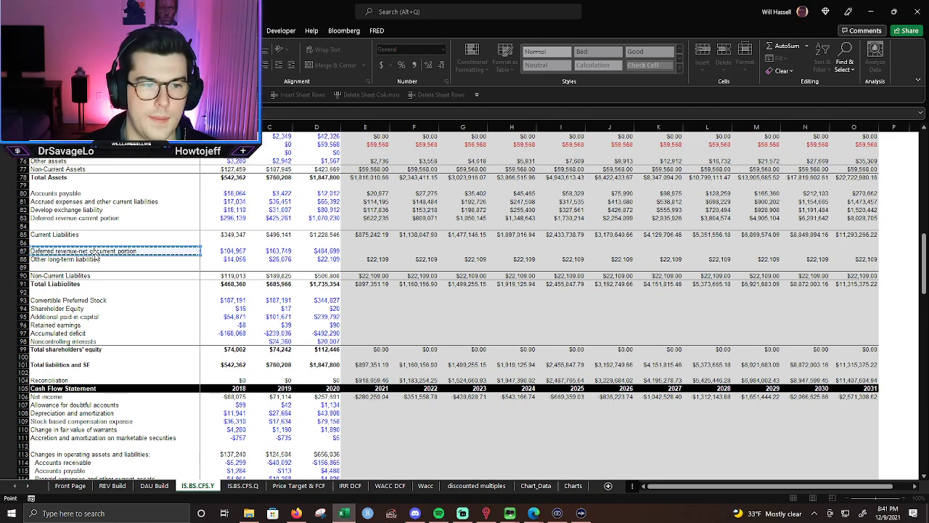
scroll(465, 305, "up", 1)
left_click(101, 157)
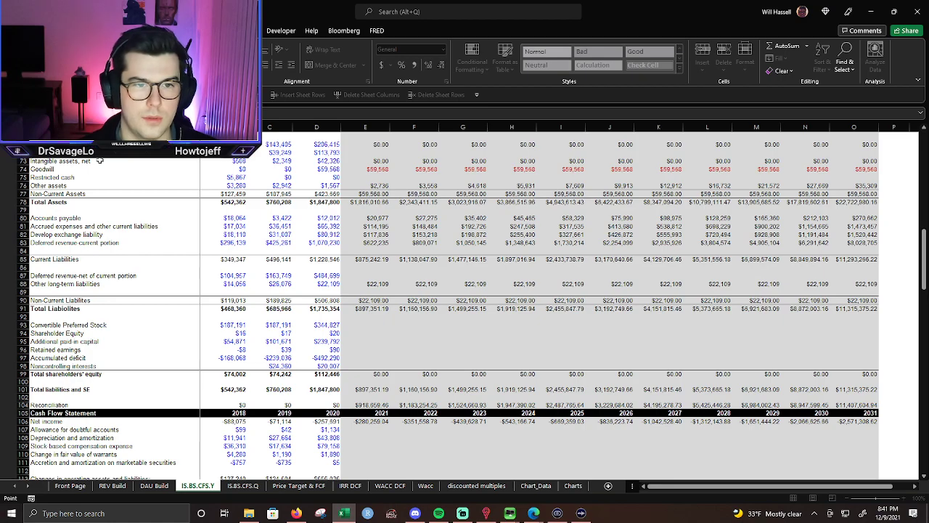
key("Return")
key("Up")
key("shift+Right")
key("shift+Right")
key("shift+Right")
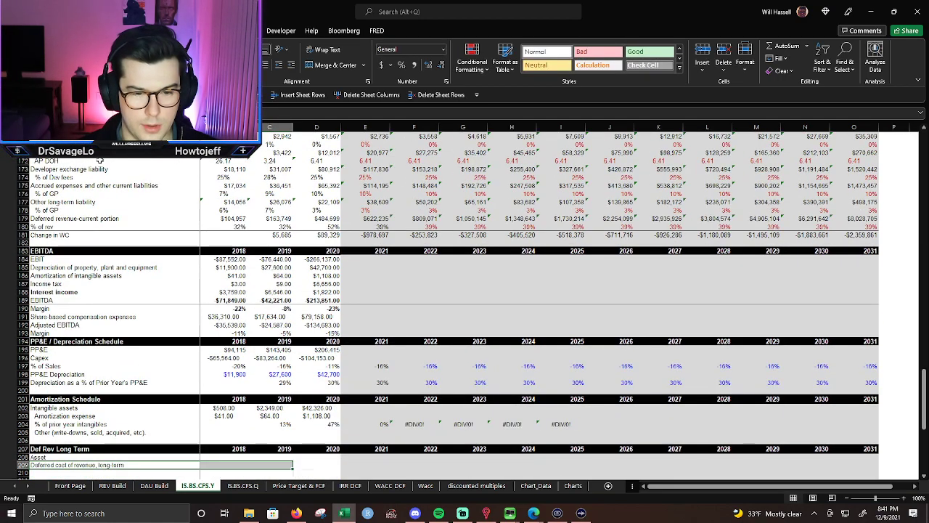
key("Return")
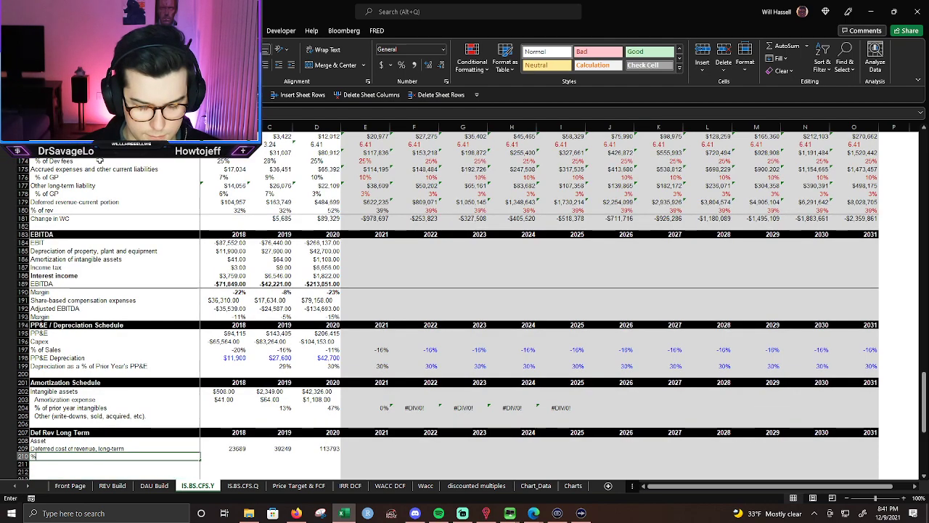
Label row 210 "% of Rev" and indent the two line labels beneath "Asset".
type("% of Rev")
key("Return")
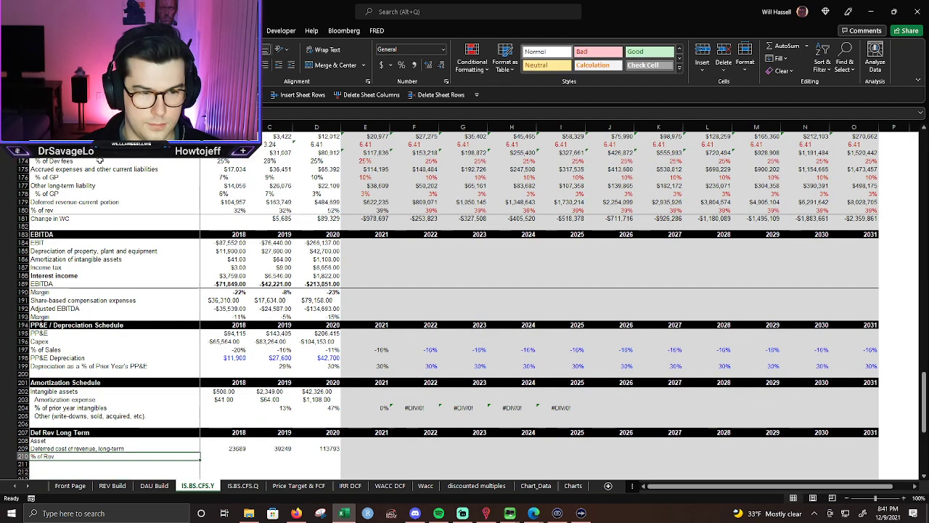
left_click(111, 449)
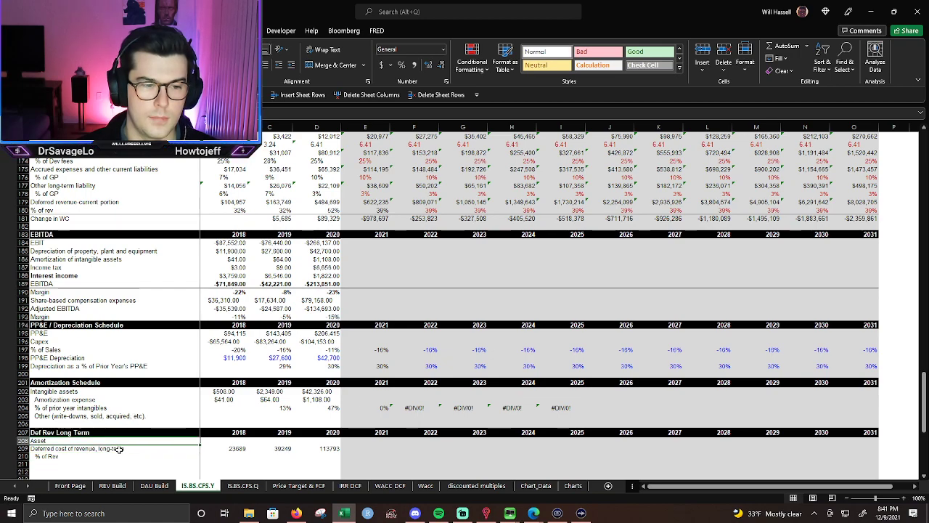
left_click(290, 67)
Format the 2018–2020 long-term deferred cost of revenue as currency without decimals and apply the same format to the Capex row.
left_click(216, 343)
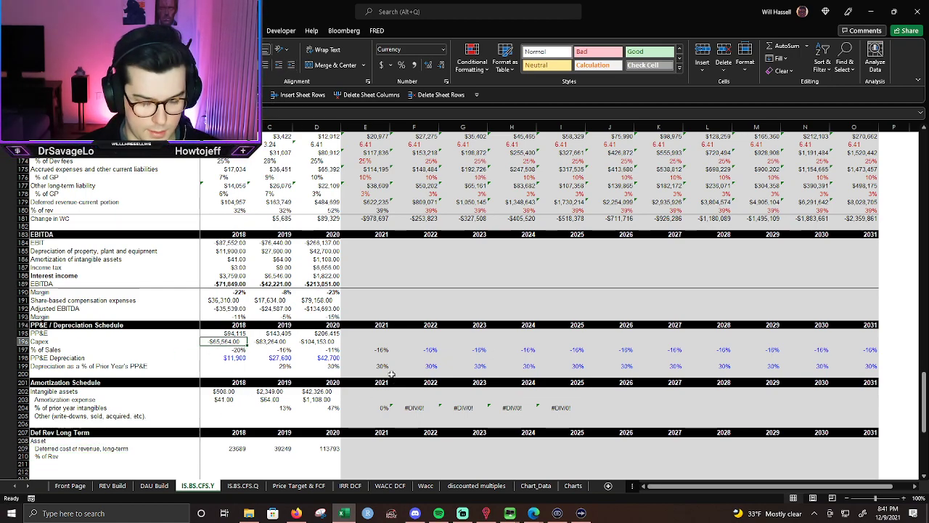
left_click_drag(221, 448, 331, 449)
left_click(442, 65)
left_click(441, 65)
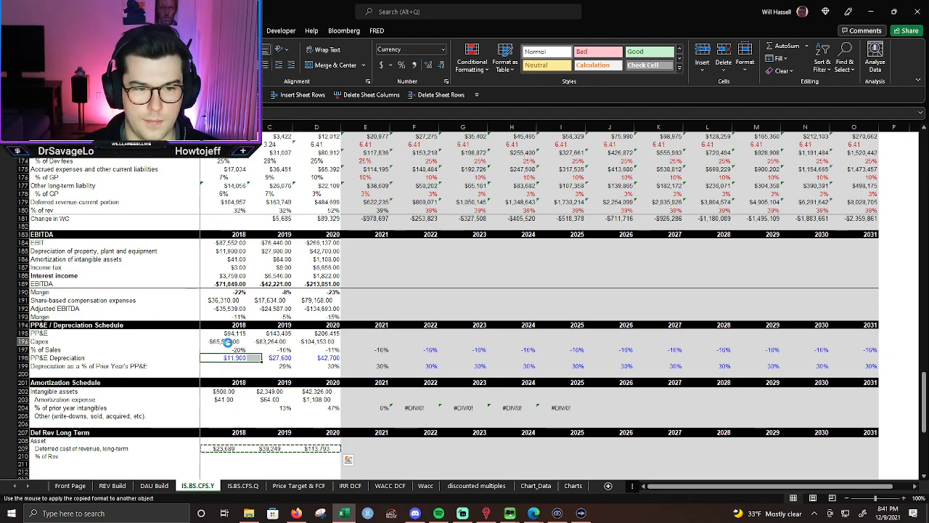
Label row 212 "Lib" to start the liability section of the Def Rev Long Term schedule.
scroll(49, 367, "down", 4)
left_click(48, 369)
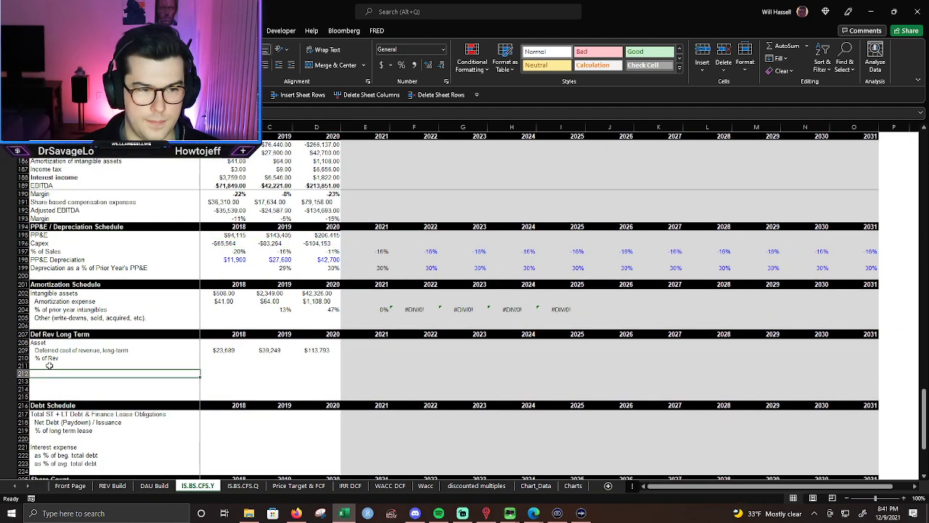
left_click(49, 366)
left_click(48, 373)
type("L")
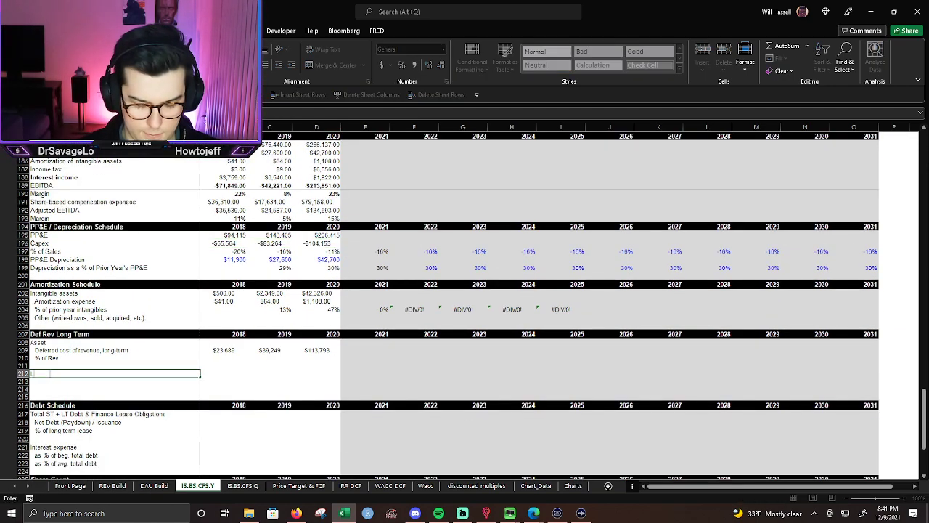
type("ib")
key("Return")
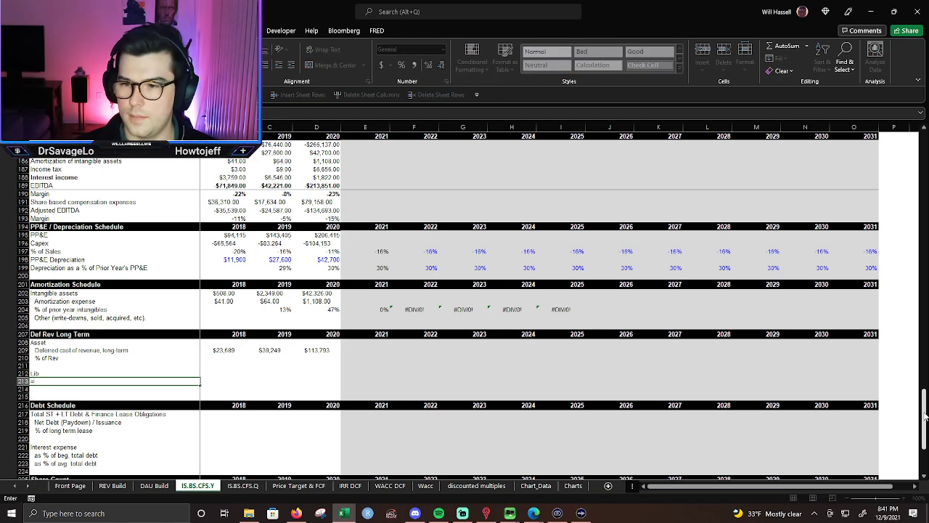
Link row 213's label to the balance sheet's "Deferred revenue-net of current portion" line.
left_click_drag(925, 416, 926, 243)
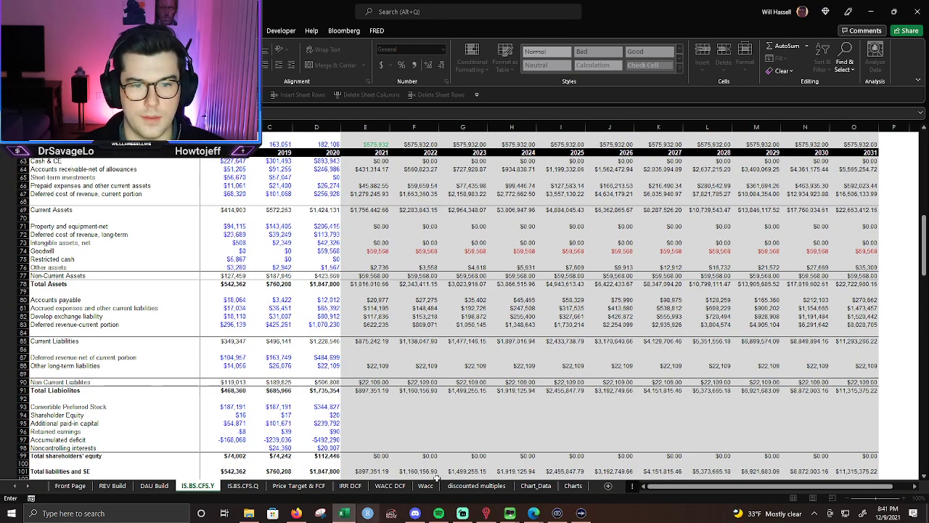
left_click(80, 353)
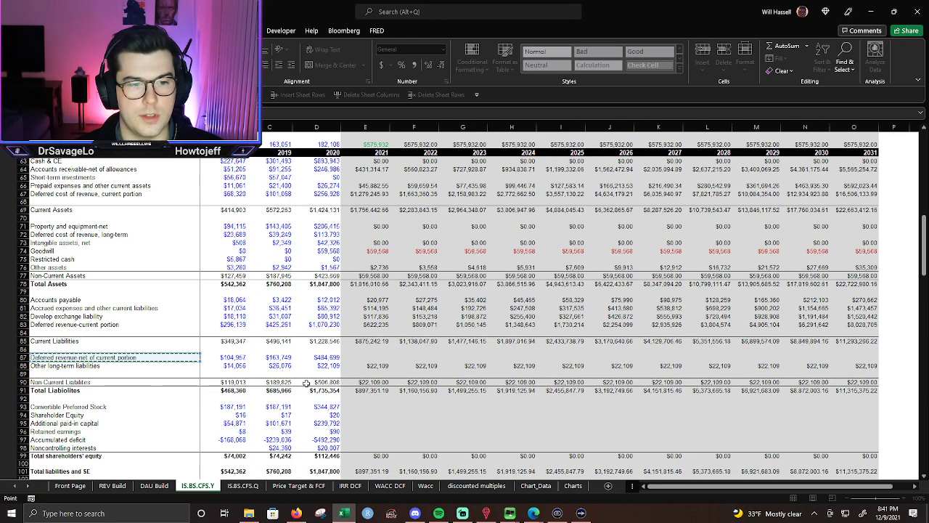
key("Return")
scroll(152, 296, "down", 4)
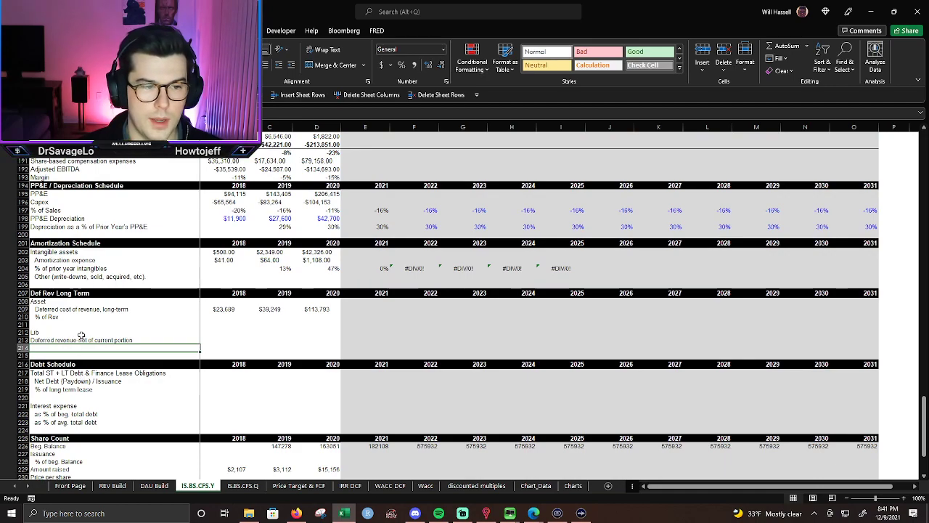
Copy the "% of Rev" label from row 210 into row 214, beneath the deferred revenue line.
left_click(56, 324)
left_click(57, 317)
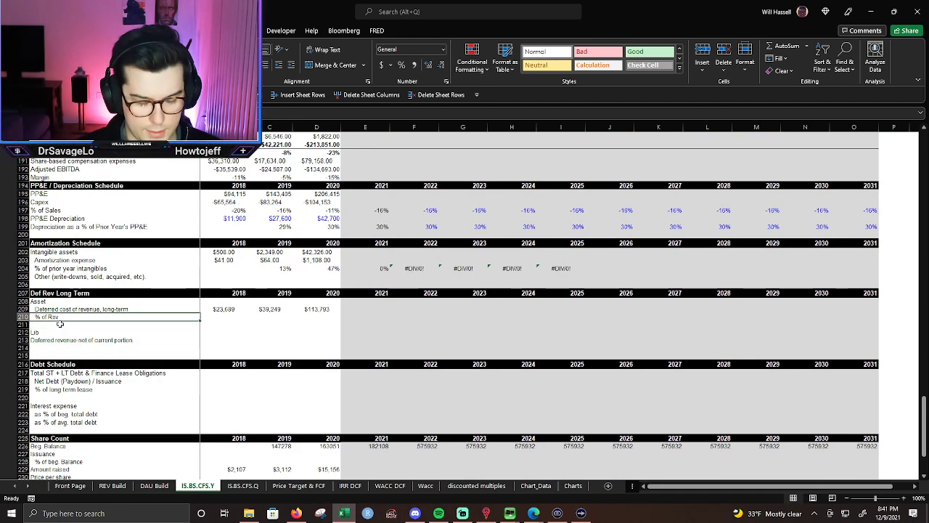
key("ctrl+c")
left_click(50, 347)
key("Return")
Fill the deferred revenue link in row 213 across 2018–2020 to bring in the historical balances.
left_click(211, 339)
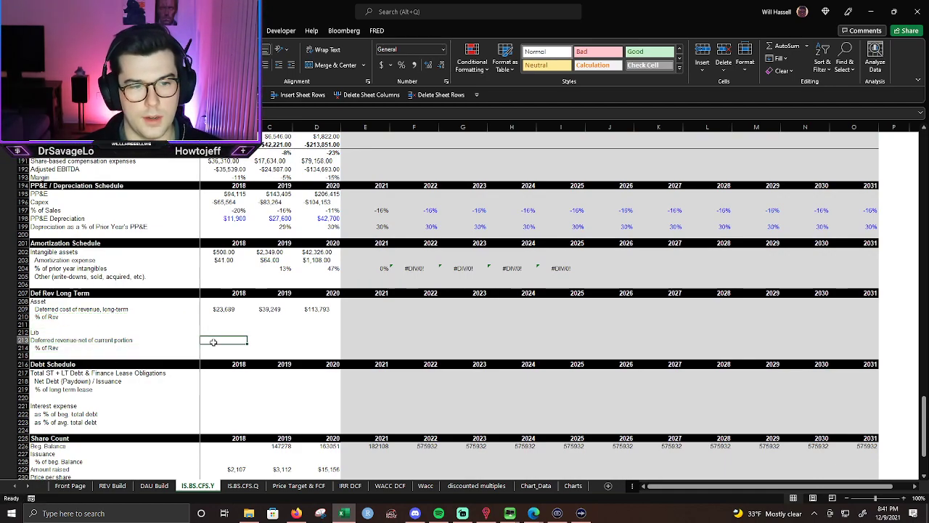
key("Left")
key("shift+Right")
key("shift+Right")
key("shift+Right")
key("ctrl+r")
key("ctrl+z")
key("Right")
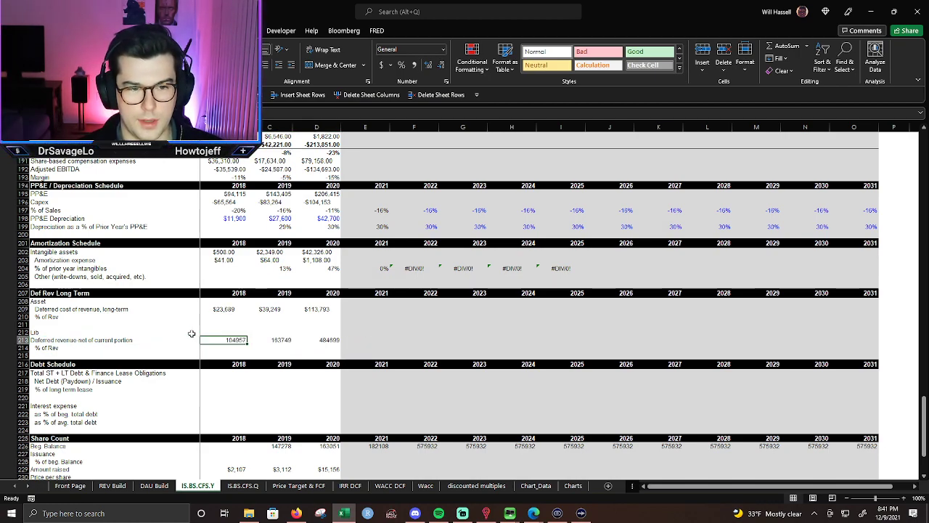
Copy the currency format of the 2018–2020 deferred cost of revenue figures onto the deferred revenue figures in row 213.
key("Up")
key("Up")
key("Up")
key("Up")
key("shift+Right")
key("shift+Right")
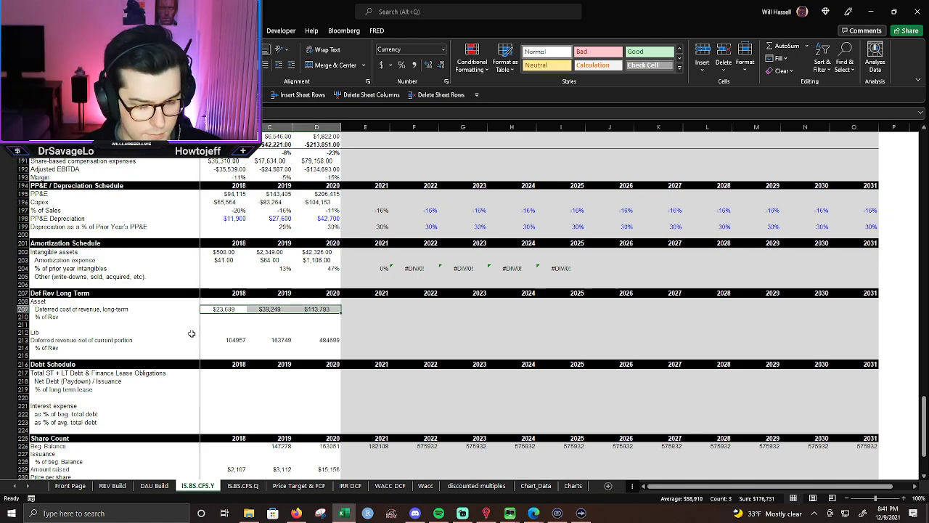
key("alt+h")
key("f")
key("p")
left_click(240, 340)
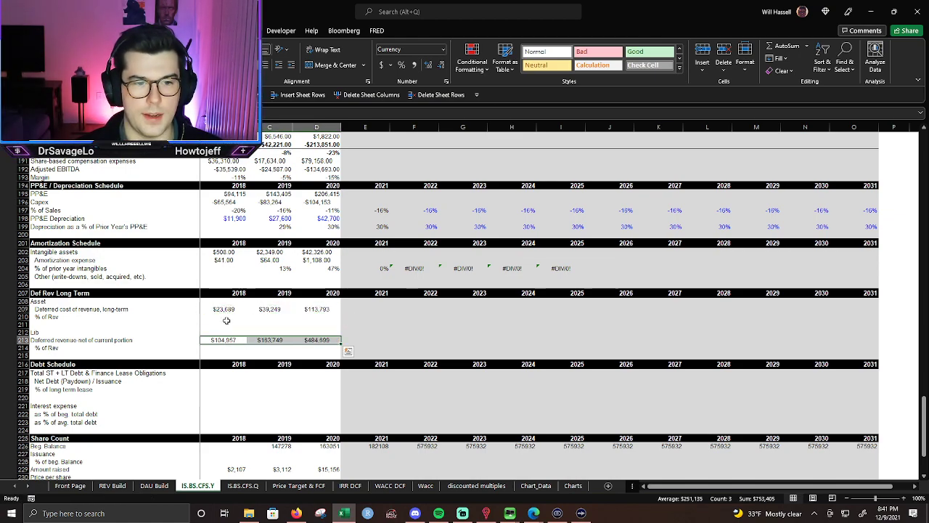
Calculate the 2018 % of Rev in row 210 as long-term deferred cost of revenue divided by income statement revenue.
left_click(227, 318)
type("=")
key("Up")
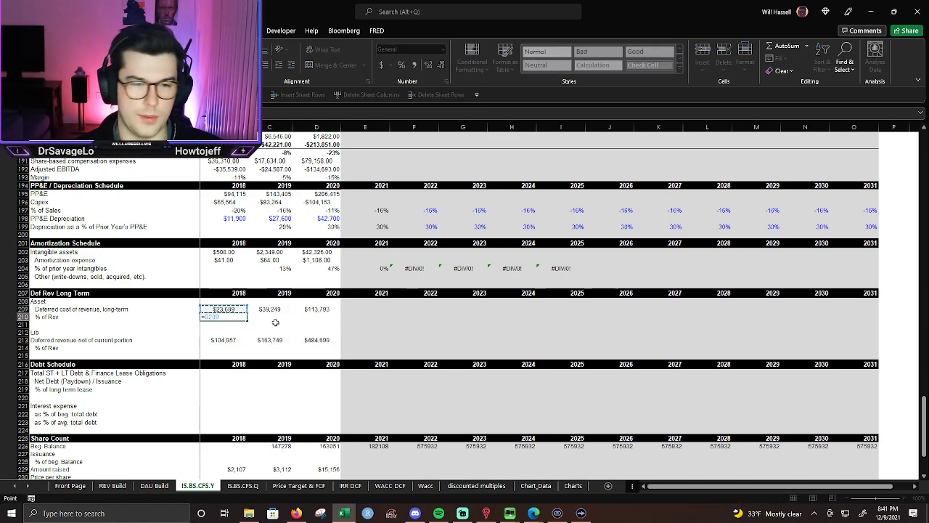
type("/")
left_click_drag(924, 429, 922, 149)
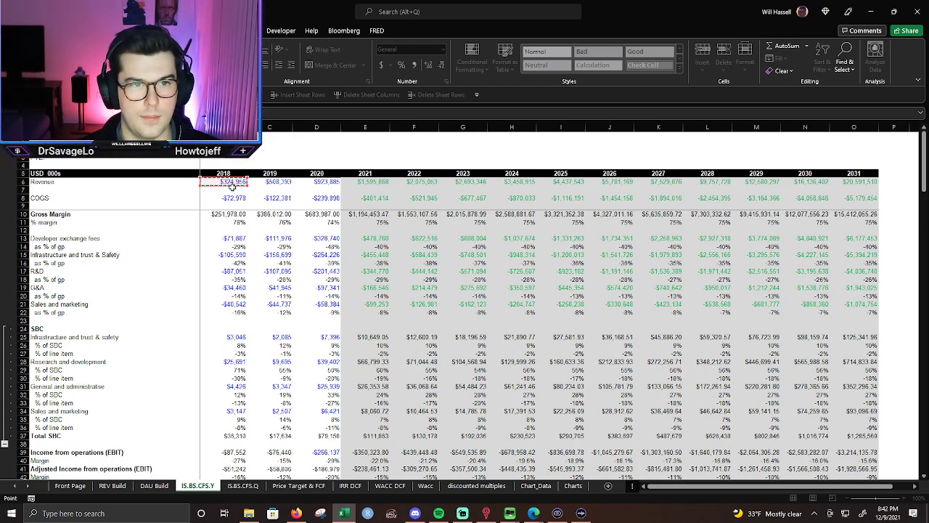
key("Return")
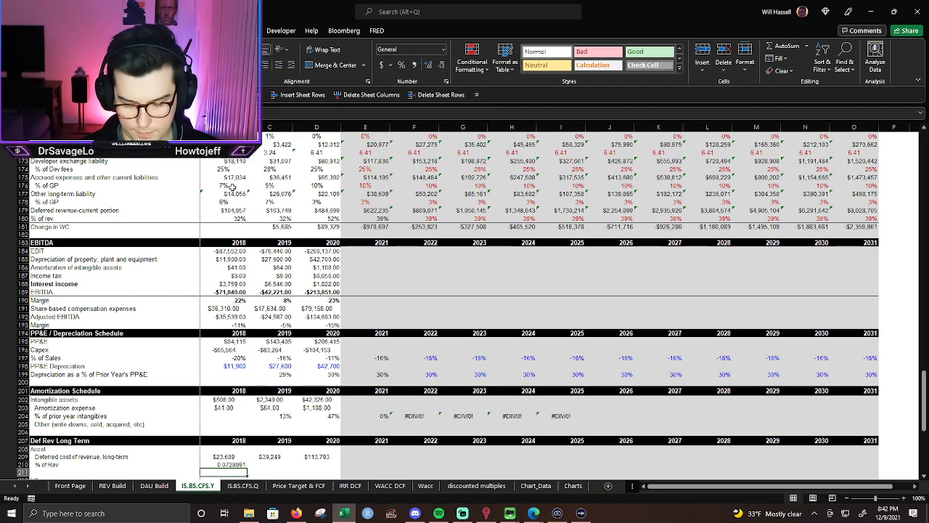
Format the 2018 % of Rev in row 210 as a percentage and fill it across through 2020.
key("Up")
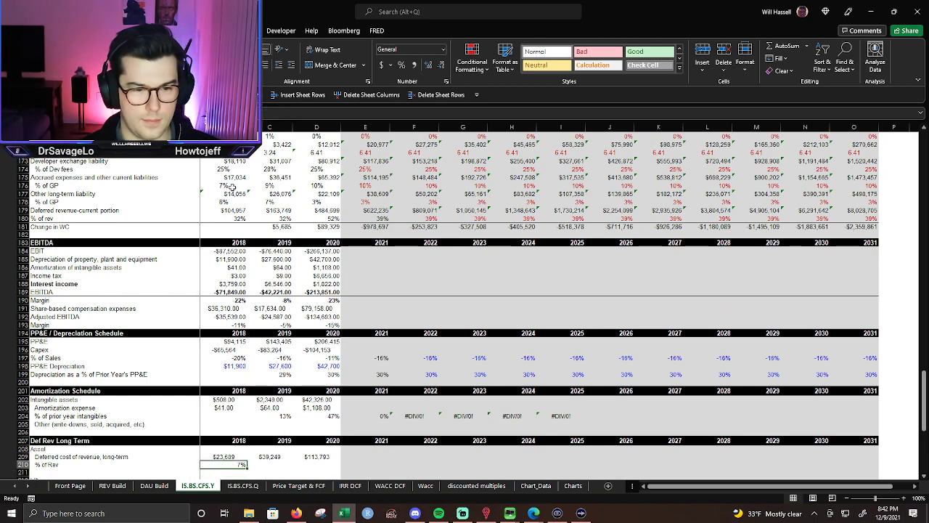
key("shift+Right")
key("shift+Right")
key("ctrl+r")
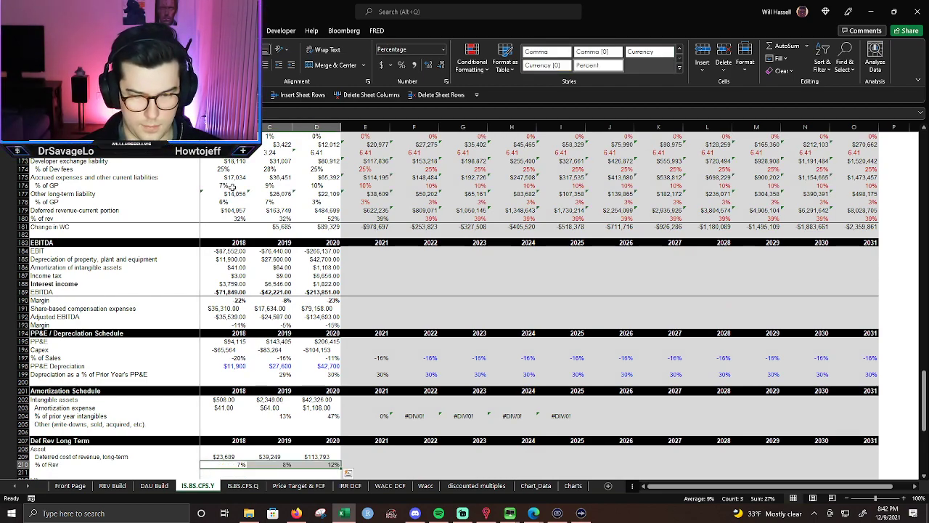
Copy the 2018–2020 % of Rev formulas from row 210 into row 214 for deferred revenue.
key("ctrl+c")
key("Down")
key("Down")
key("Down")
key("Down")
key("shift+Right")
key("shift+Right")
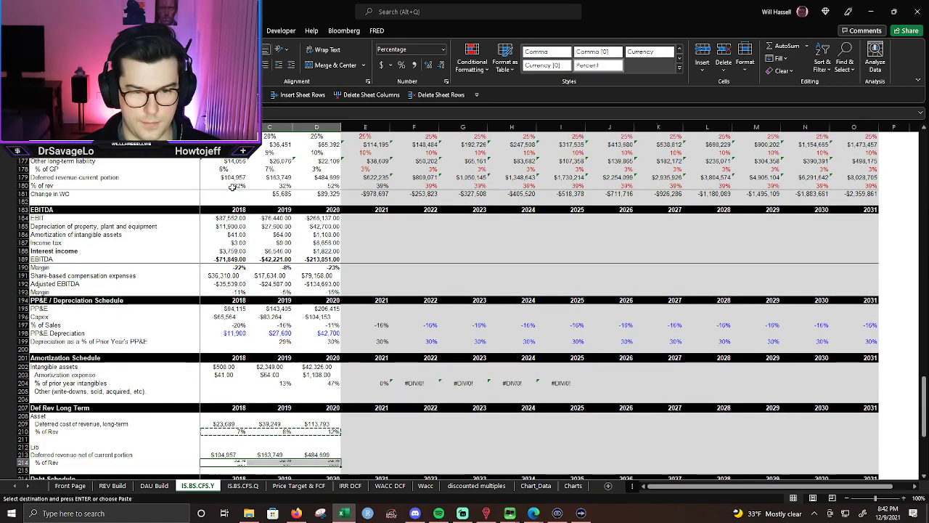
key("Return")
Set the 2021 deferred revenue % of Rev in row 214 to the average of the 2018–2020 percentages.
key("Right")
key("Right")
key("Right")
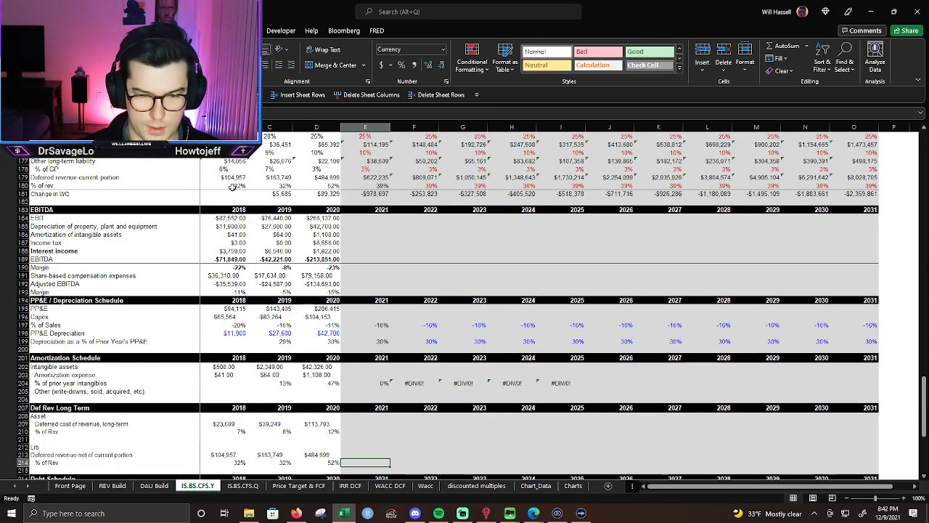
type("=AVERAGE(D214")
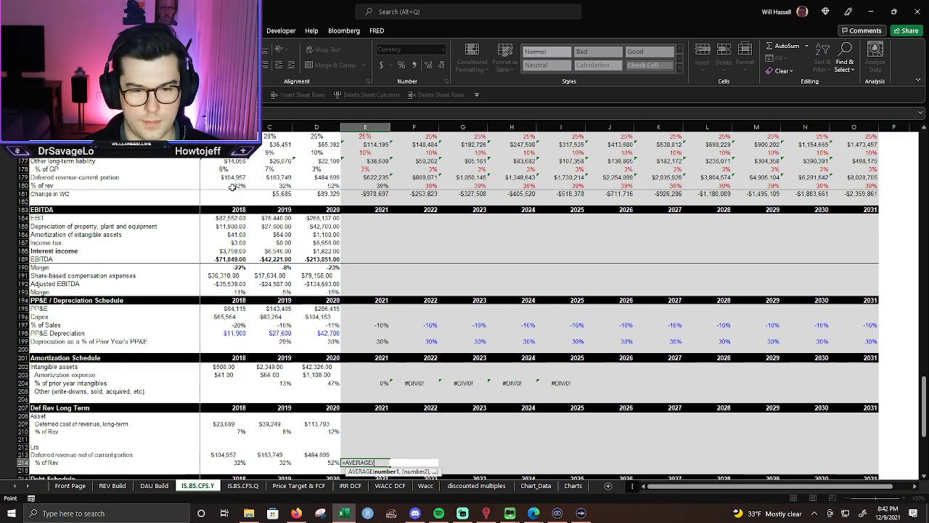
key("shift+Left")
key("shift+Left")
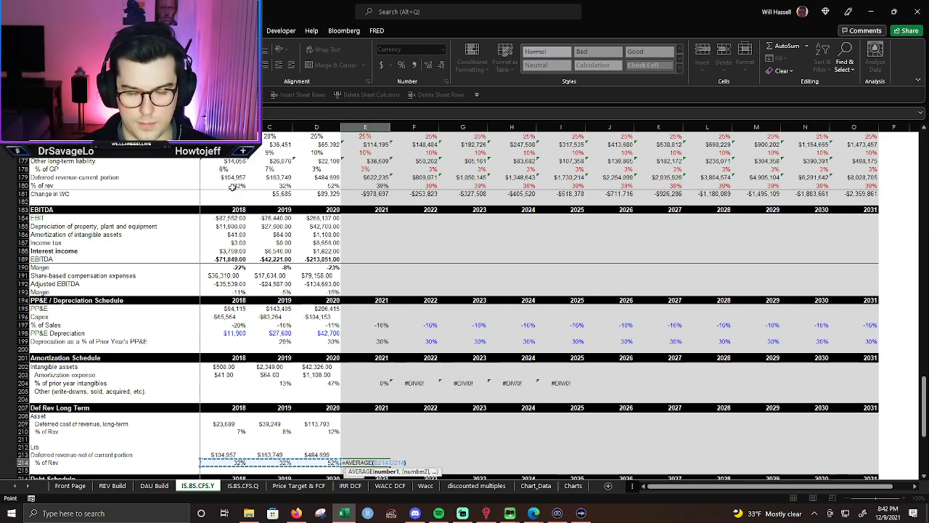
key("Return")
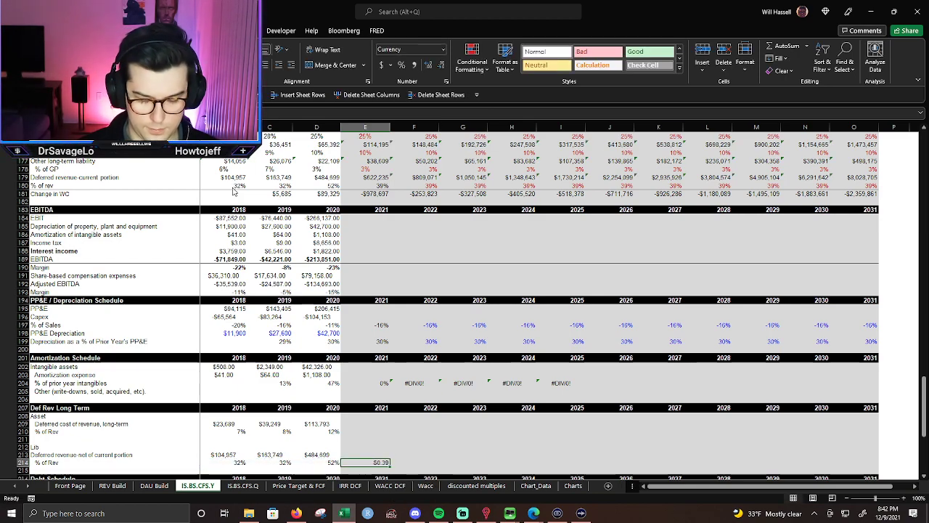
Format the 2021 average in row 214 as a percentage and copy it to the 2021 % of Rev in row 210.
key("ctrl+c")
key("Up")
key("Up")
key("Up")
key("Up")
key("ctrl+v")
key("Escape")
Calculate 2021 long-term deferred cost of revenue in row 209 as its % of Rev multiplied by 2021 revenue.
key("Up")
type("=")
key("Down")
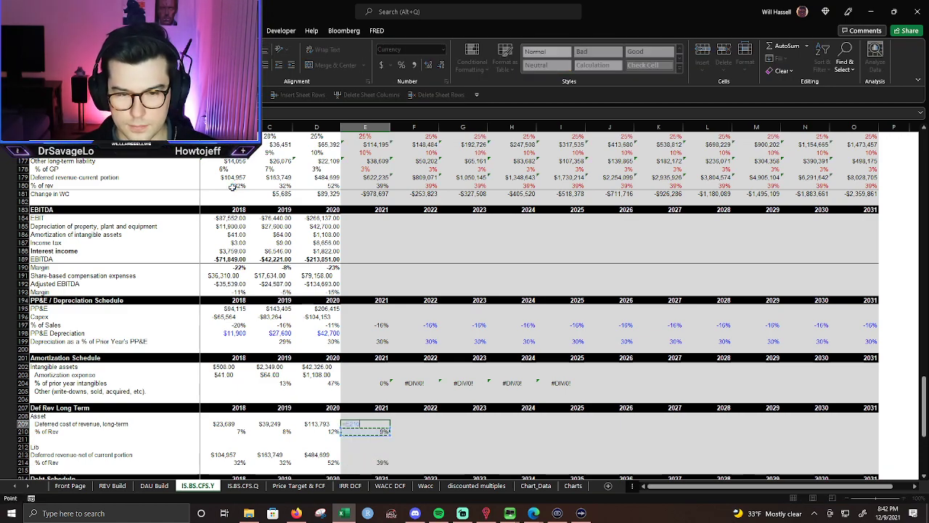
type("*")
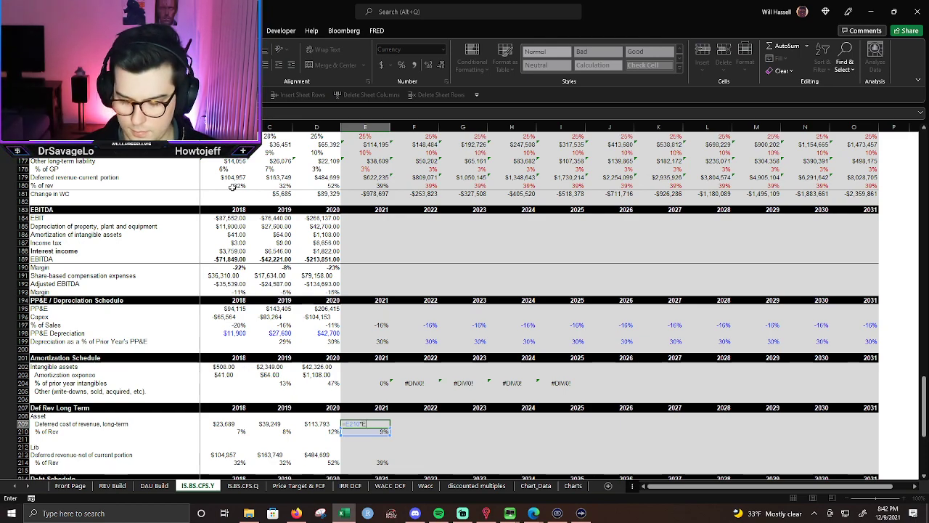
type("e5")
key("Return")
Fill the 2021 long-term deferred cost of revenue formula across 2022–2031 in row 209.
key("Up")
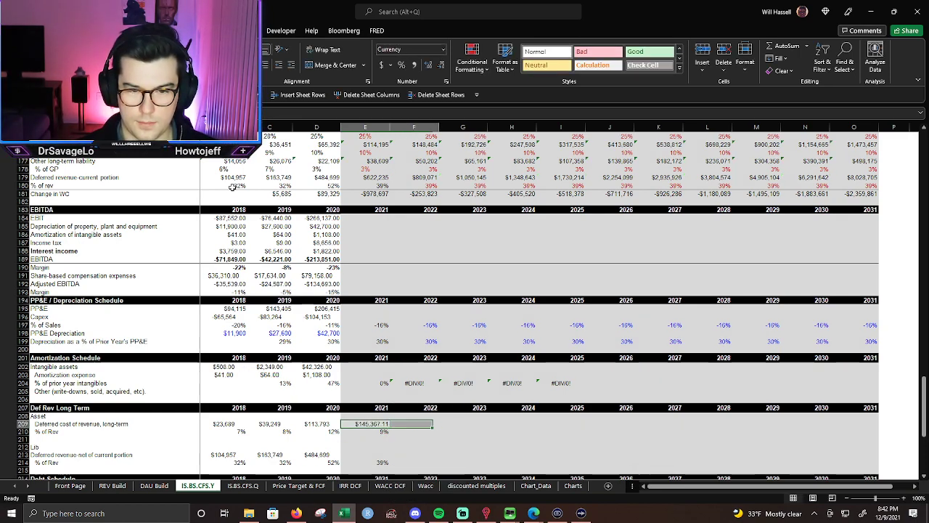
key("shift+Right")
key("shift+Right")
key("shift+Right")
key("shift+Right")
key("shift+Right")
key("shift+Right")
key("shift+Right")
key("shift+Right")
key("shift+Right")
key("shift+Right")
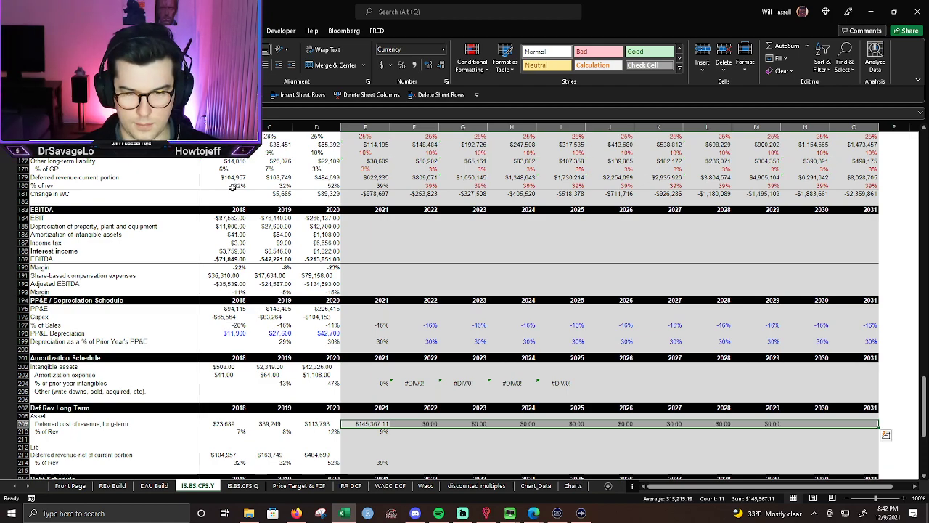
Calculate 2021 deferred revenue net of current portion in row 213 as its % of Rev multiplied by 2021 revenue.
key("ctrl+r")
key("Down")
key("Down")
key("Down")
key("Down")
type("=")
key("Down")
type("*e3")
key("Return")
Link the 2022 % of Rev in row 214 to 2021, formatted as a percentage with dark red font.
key("Right")
type("=")
key("Left")
key("Return")
key("Up")
key("Left")
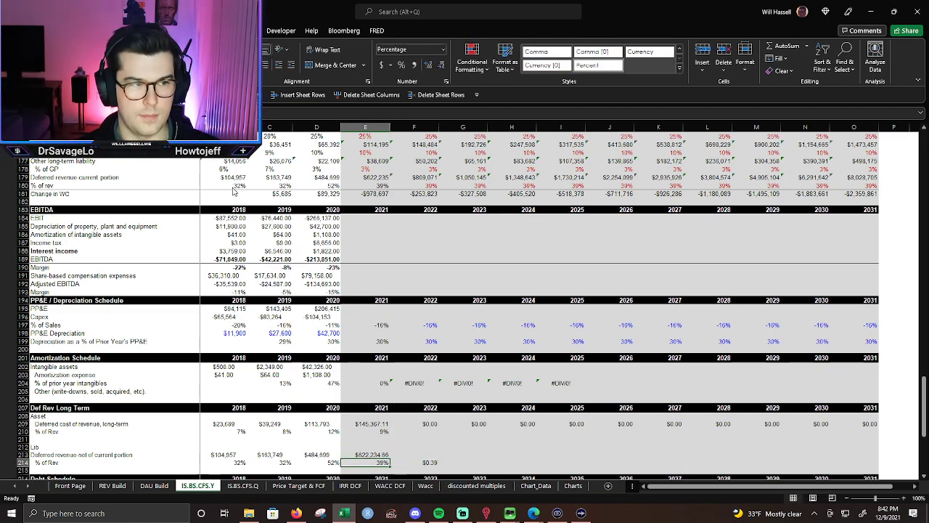
key("Right")
key("ctrl+shift+5")
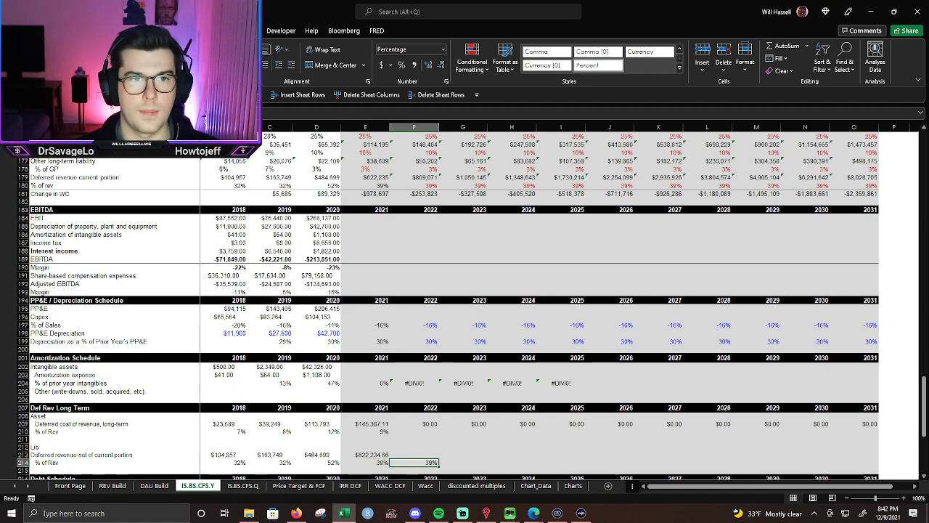
left_click(222, 65)
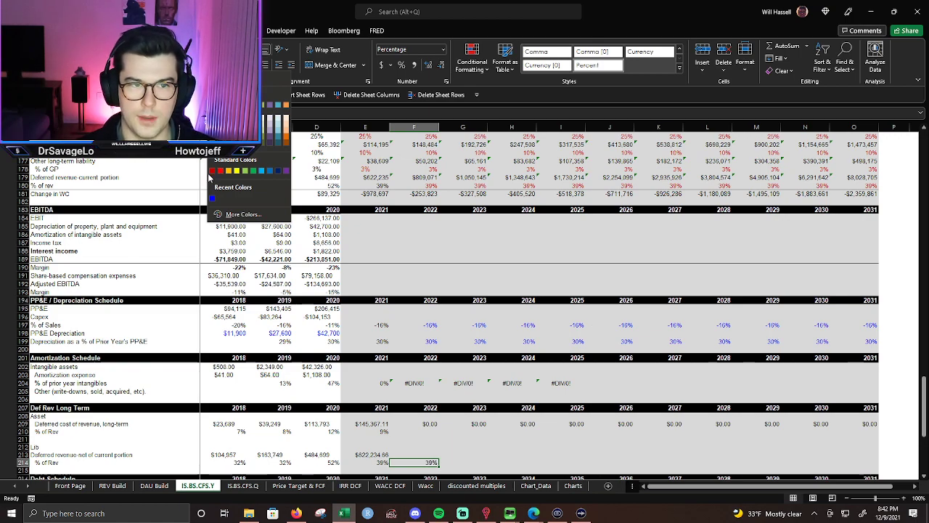
left_click(214, 172)
Fill the 2022 deferred revenue % of Rev in row 214 across through 2031.
key("shift+Right")
key("shift+Right")
key("shift+Right")
key("shift+Right")
key("shift+Right")
key("shift+Right")
key("shift+Right")
key("shift+Right")
key("shift+Right")
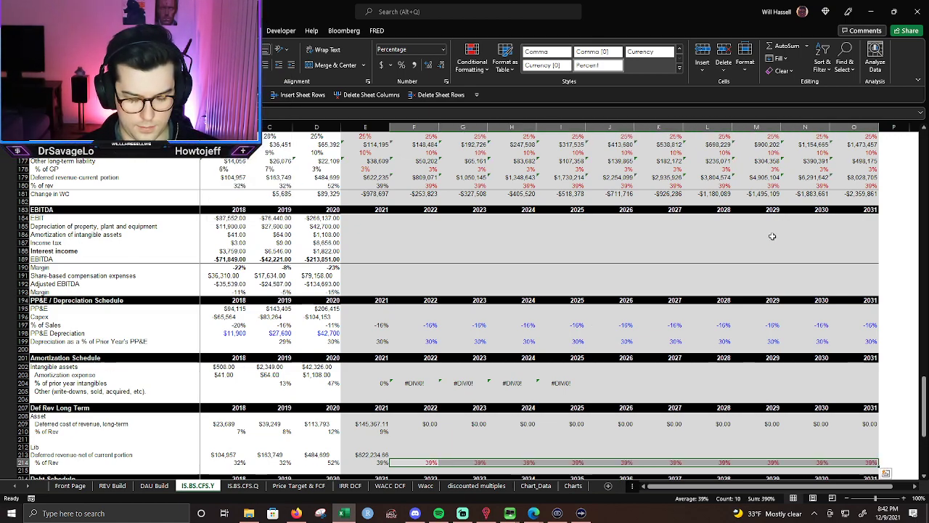
Copy the 2022–2031 deferred revenue percentages to the deferred cost of revenue % of Rev in row 210.
key("ctrl+c")
key("Up")
key("Up")
key("Up")
key("Up")
key("Return")
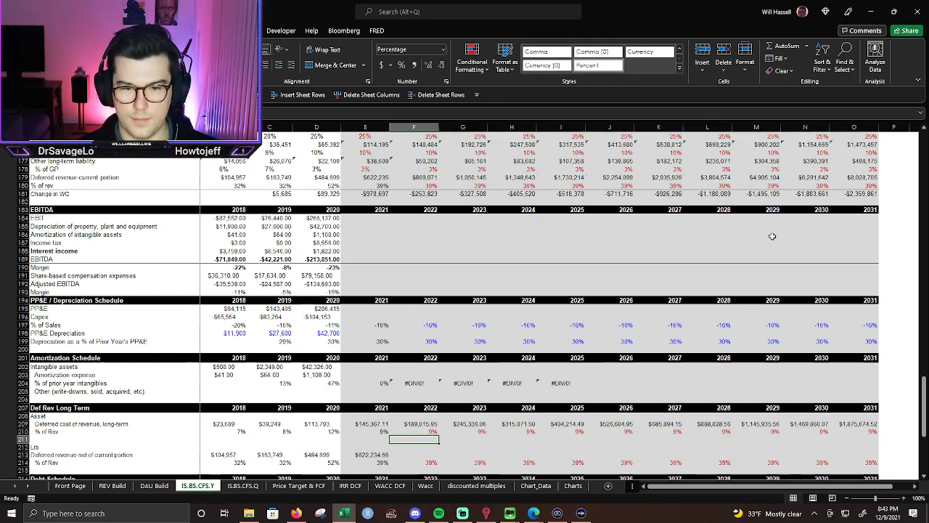
Show 2021 long-term deferred cost of revenue in row 209 without decimals and fill it across through 2031.
key("Up")
key("Left")
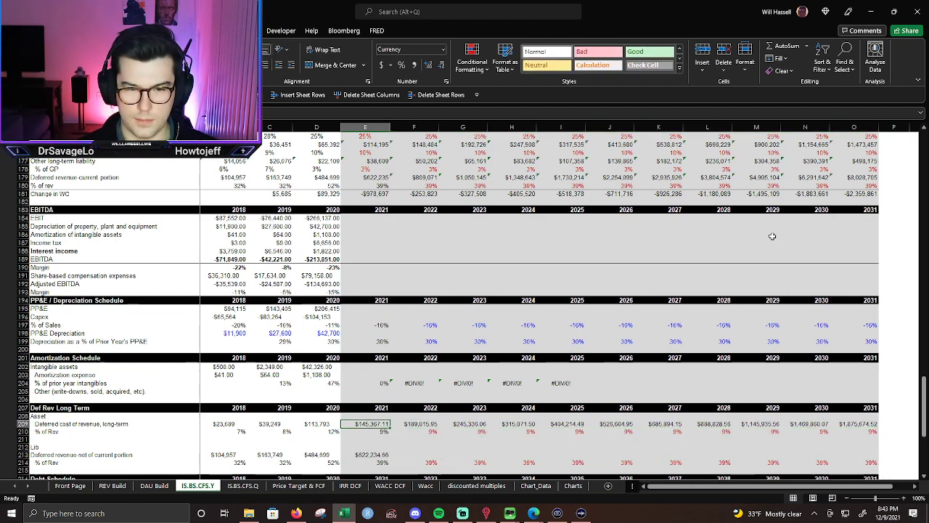
key("Left")
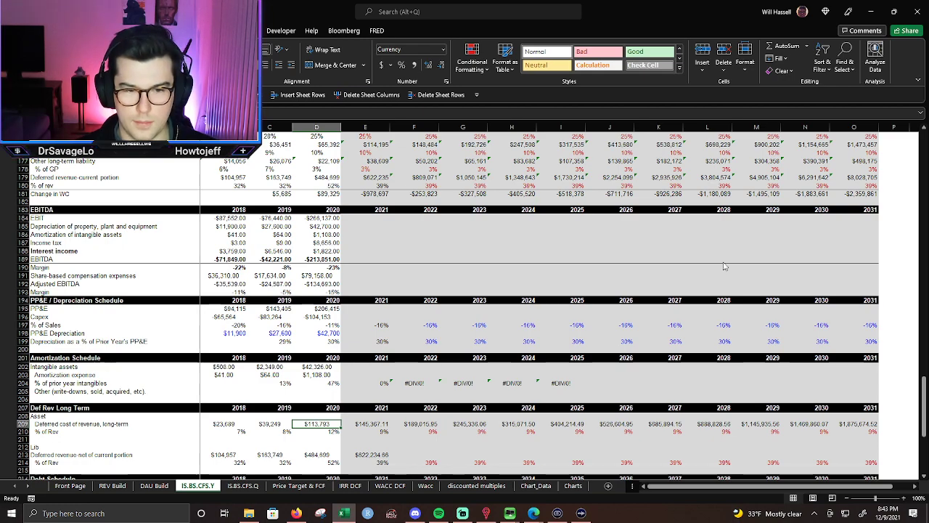
key("Right")
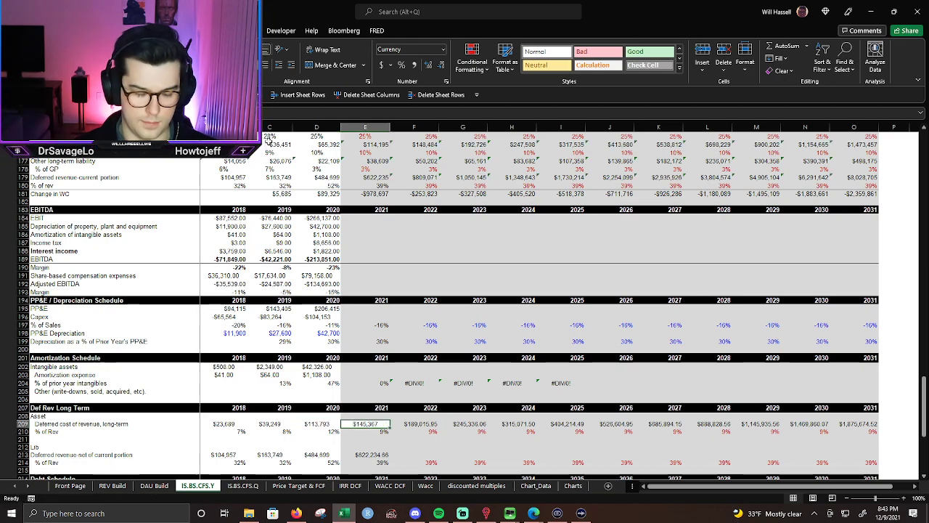
key("alt+h")
key("h")
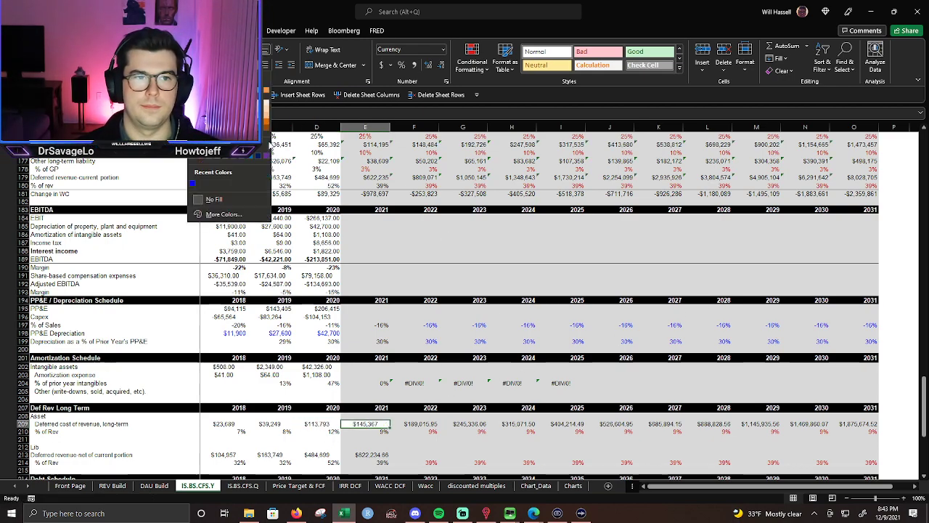
key("Down")
key("Down")
key("Return")
key("Escape")
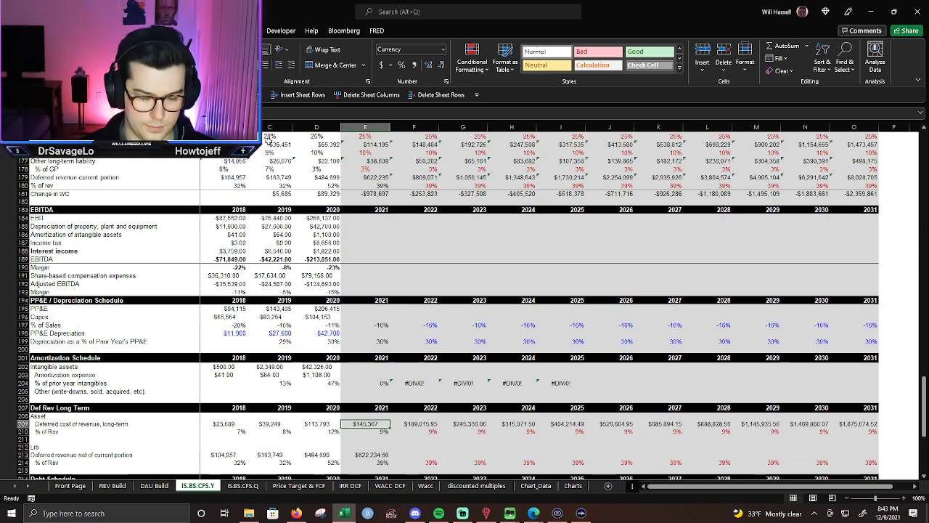
key("ctrl+shift+Right")
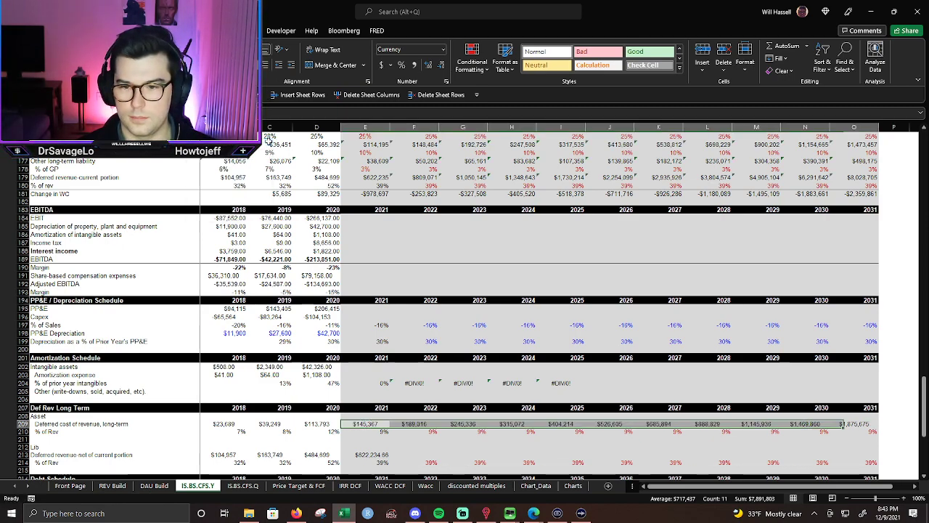
Show 2021 deferred revenue net of current portion in row 213 without decimals.
key("shift+BackSpace")
key("ctrl+c")
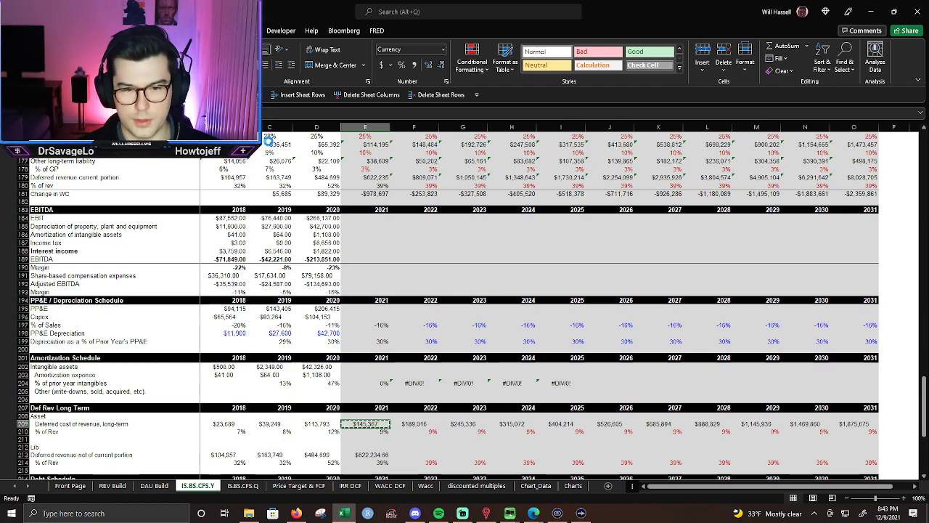
key("Down")
key("Down")
key("Down")
key("Escape")
key("Down")
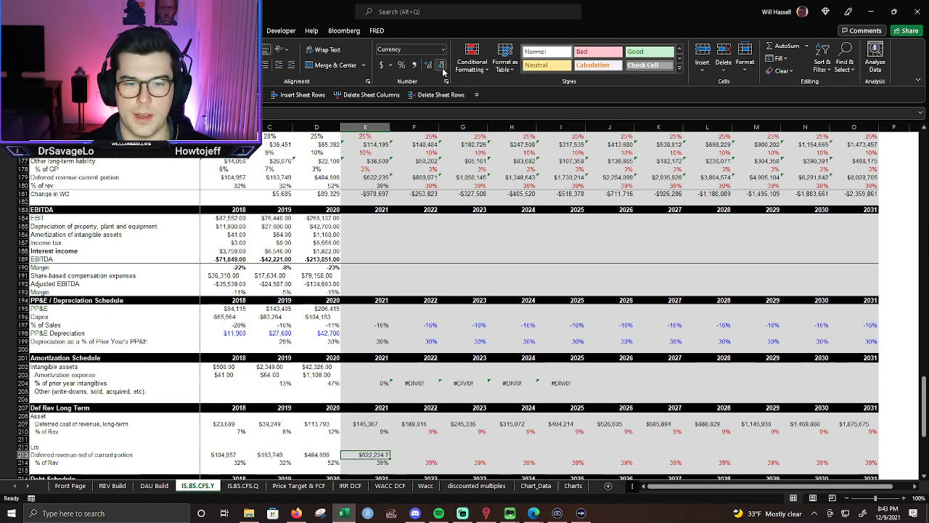
left_click(442, 70)
Fill the 2021 deferred revenue net of current portion formula across 2022–2031 in row 213.
key("shift+Right")
key("shift+Right")
key("shift+Right")
key("shift+Right")
key("shift+Right")
key("shift+Right")
key("shift+Right")
key("shift+Right")
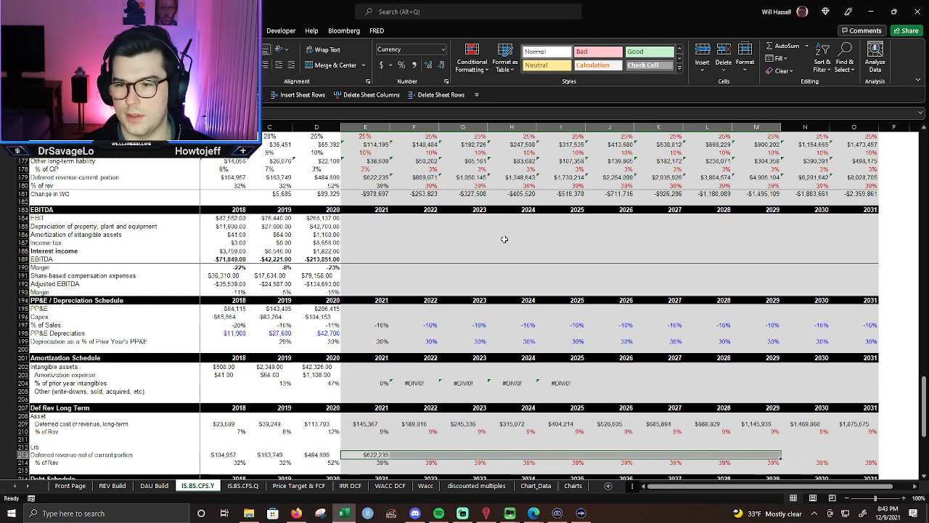
key("shift+Right")
key("shift+Right")
key("ctrl+r")
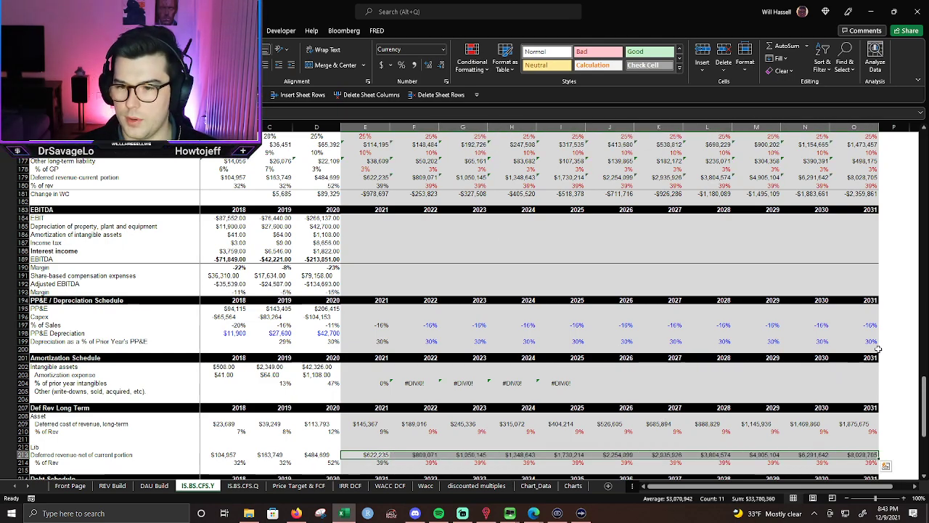
Set 2021 Convertible Preferred Stock in row 93 equal to its 2020 value.
left_click_drag(925, 393, 913, 264)
left_click(369, 317)
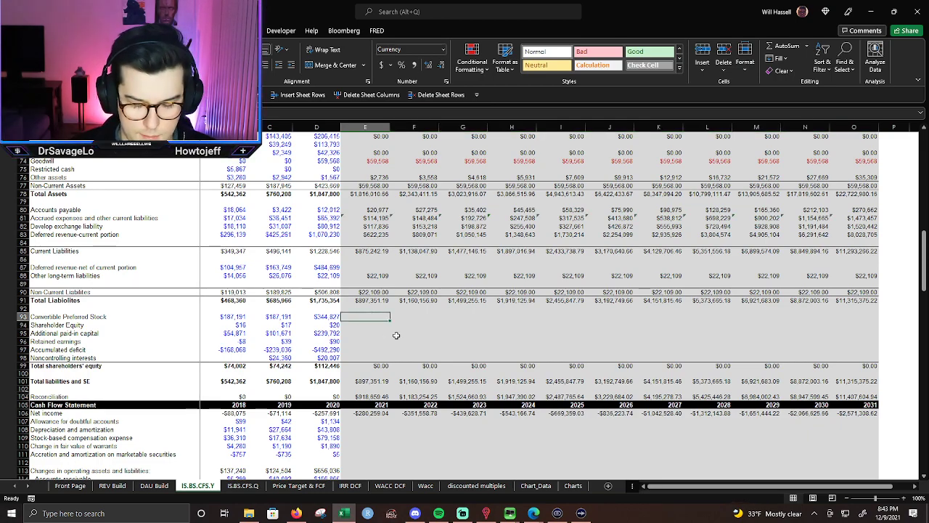
type("=")
key("Left")
key("ctrl+Return")
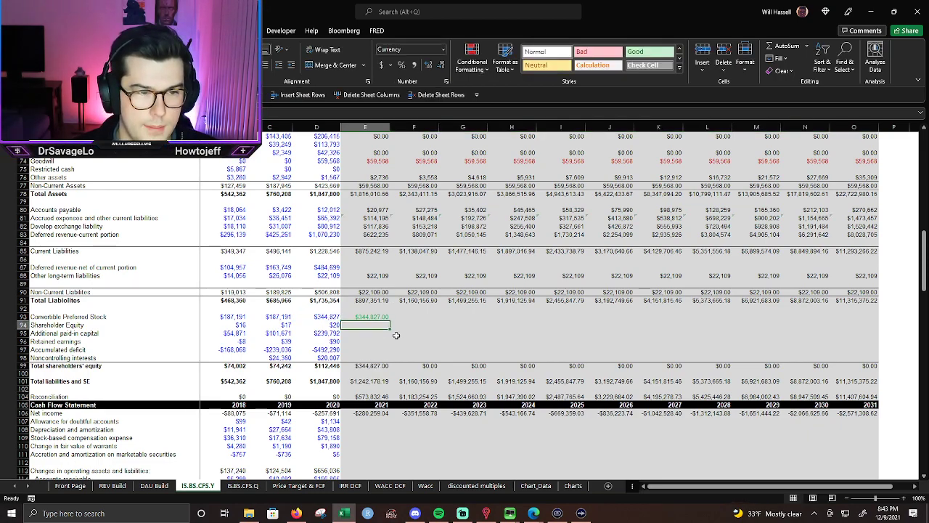
Fill the prior-year link down through 2021 Retained earnings in row 96, and clear 2021 Additional paid-in capital.
key("shift+Down")
key("shift+Down")
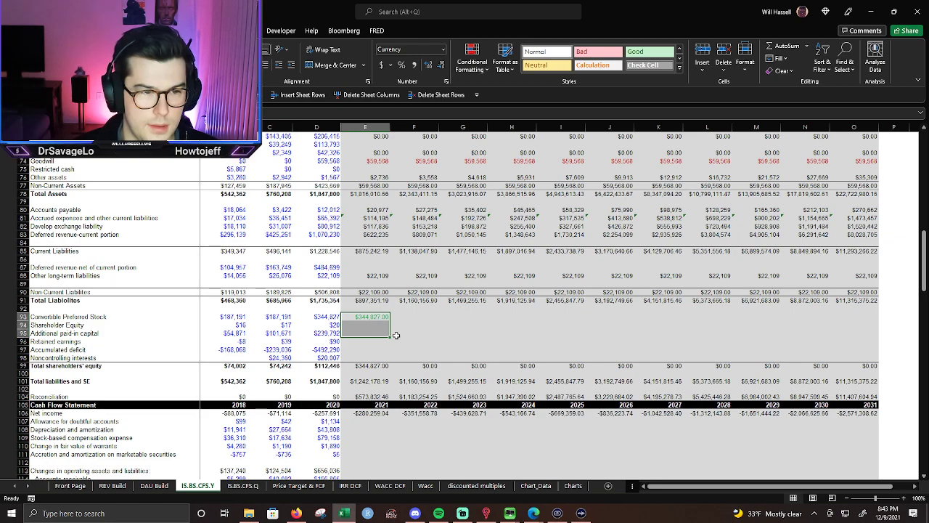
key("shift+Down")
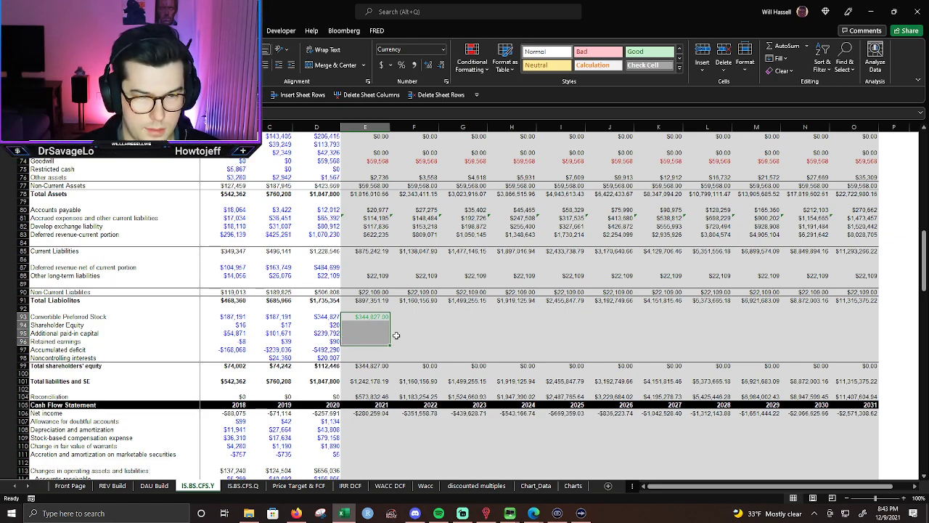
key("ctrl+d")
key("Down")
key("Down")
key("Delete")
key("Down")
key("Down")
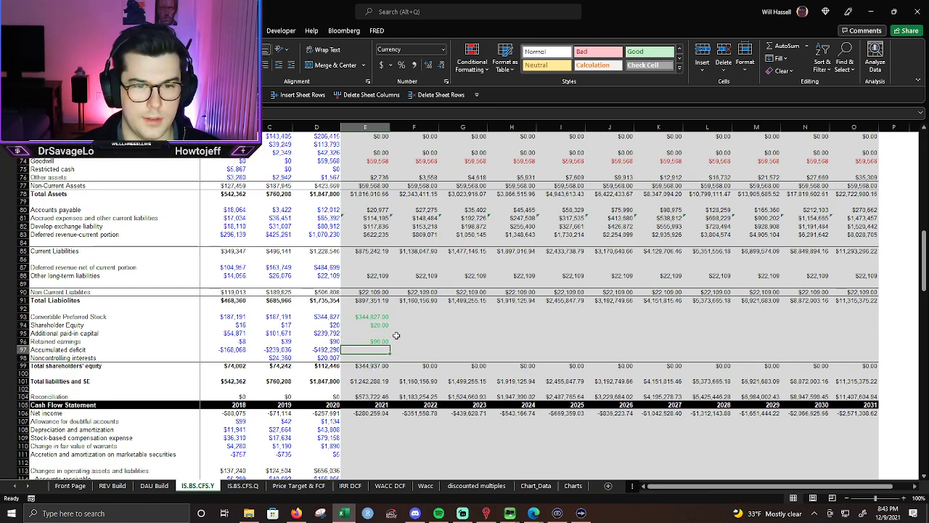
Fill the prior-year link from 2021 Shareholder Equity down to Additional paid-in capital in row 95.
key("Left")
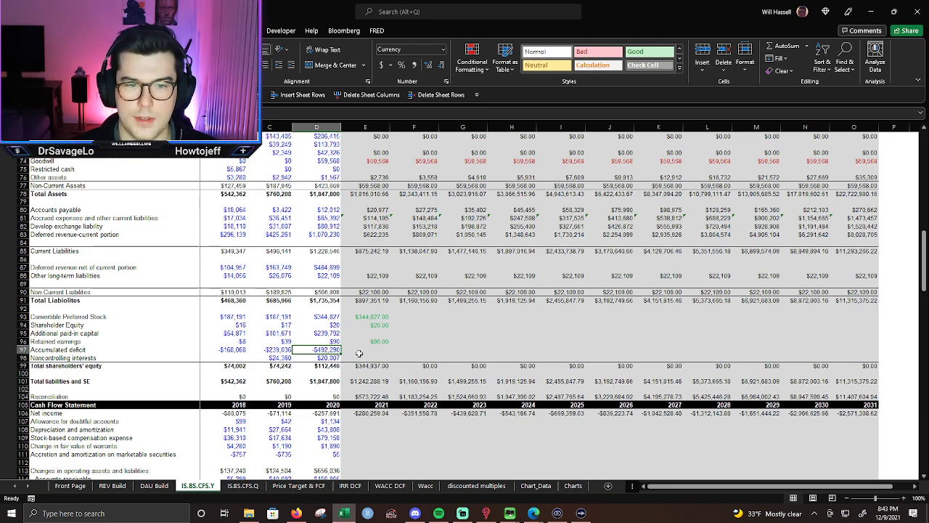
key("Right")
key("Up")
key("Up")
key("Up")
key("shift+Down")
key("ctrl+d")
Set 2021 Noncontrolling interests in row 98 equal to its 2020 value.
key("Down")
key("Down")
key("Down")
key("Down")
type("=")
key("Left")
key("Return")
key("Up")
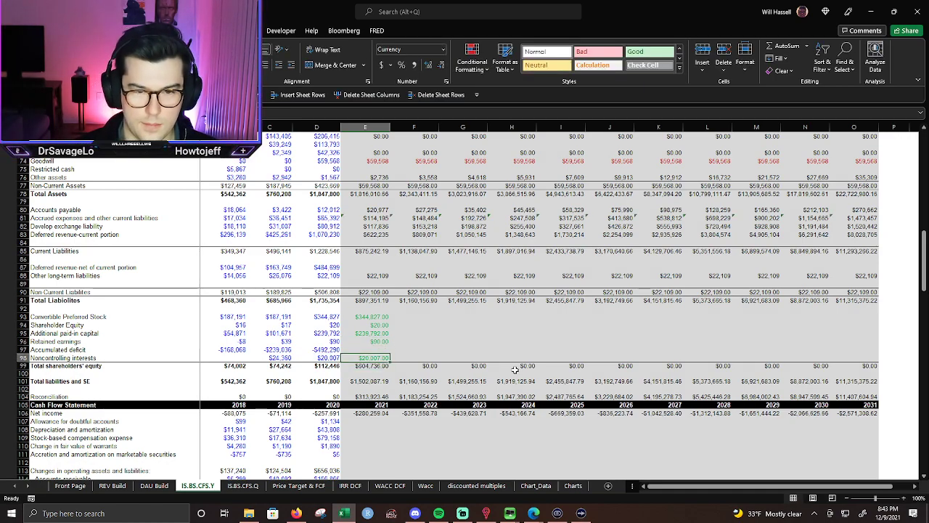
Change the font color of the 2021 equity items in rows 93–98 to black.
key("shift+Up")
key("shift+Up")
key("shift+Up")
key("shift+Up")
key("shift+Up")
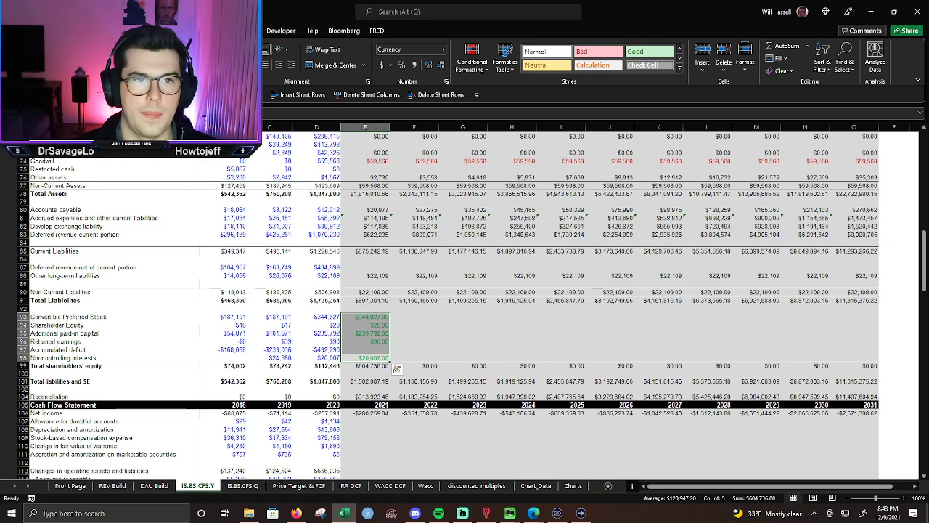
left_click(221, 66)
left_click(222, 106)
left_click(478, 300)
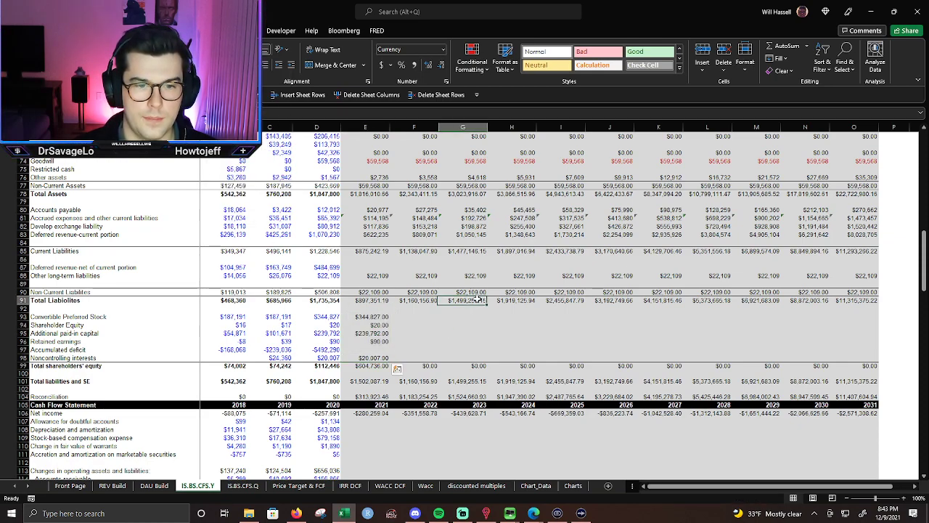
Test adding 2019 net income to the 2018 accumulated deficit in blank cell F109, and clear the cell.
left_click(326, 358)
left_click(327, 349)
left_click(243, 349)
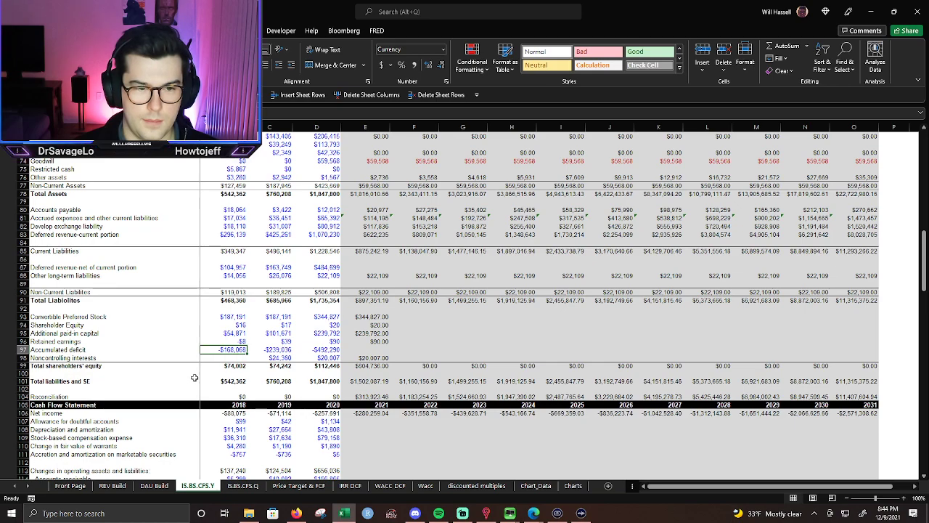
left_click(412, 439)
type("=")
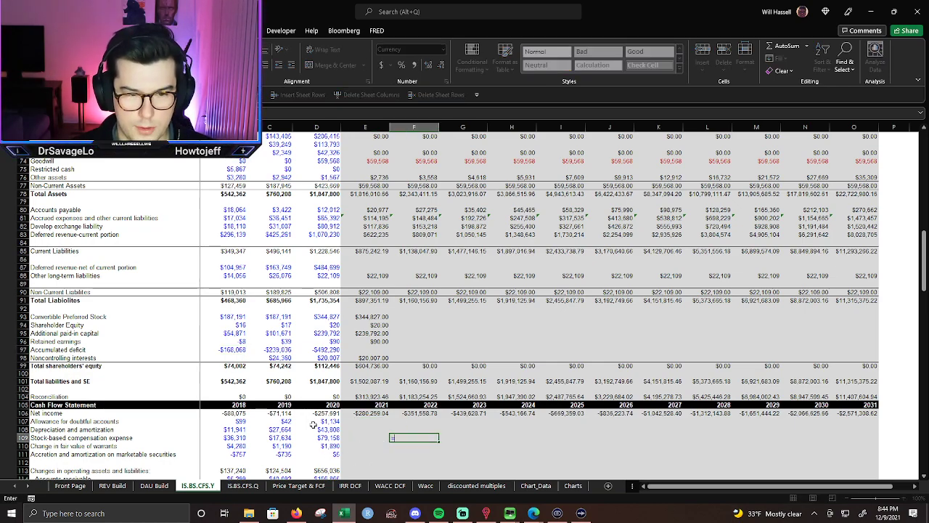
left_click(234, 350)
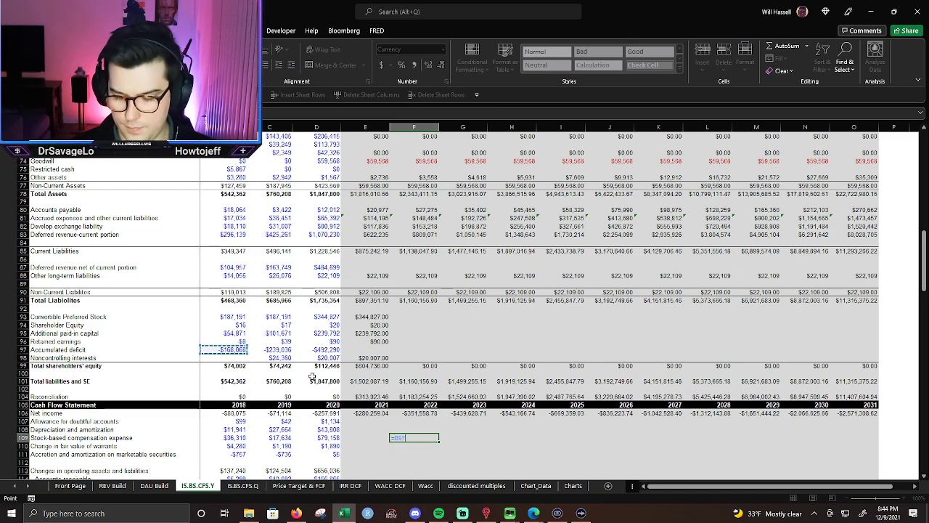
type("+")
left_click(273, 412)
key("Return")
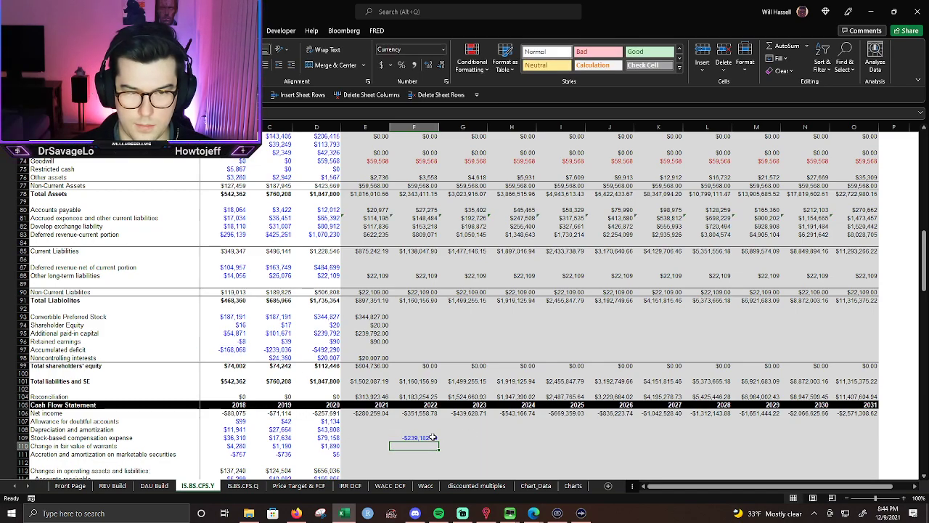
left_click(433, 437)
key("Delete")
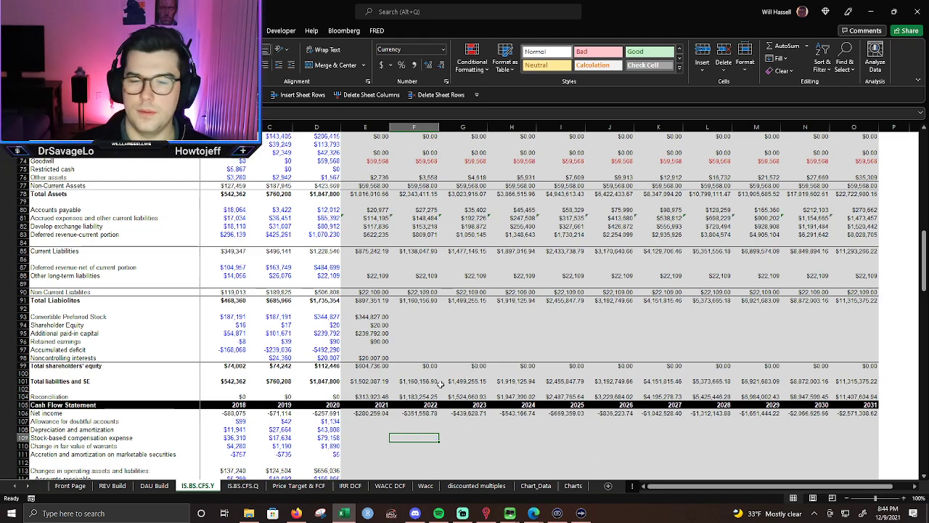
Fill the 2021 Convertible Preferred Stock through Retained earnings formulas in rows 93–96 across 2022–2031.
left_click(377, 310)
key("Down")
key("shift+Down")
key("shift+Down")
key("shift+Down")
key("shift+Right")
key("shift+Right")
key("shift+Right")
key("shift+Right")
key("shift+Right")
key("shift+Right")
key("shift+Right")
key("shift+Right")
key("shift+Right")
key("shift+Right")
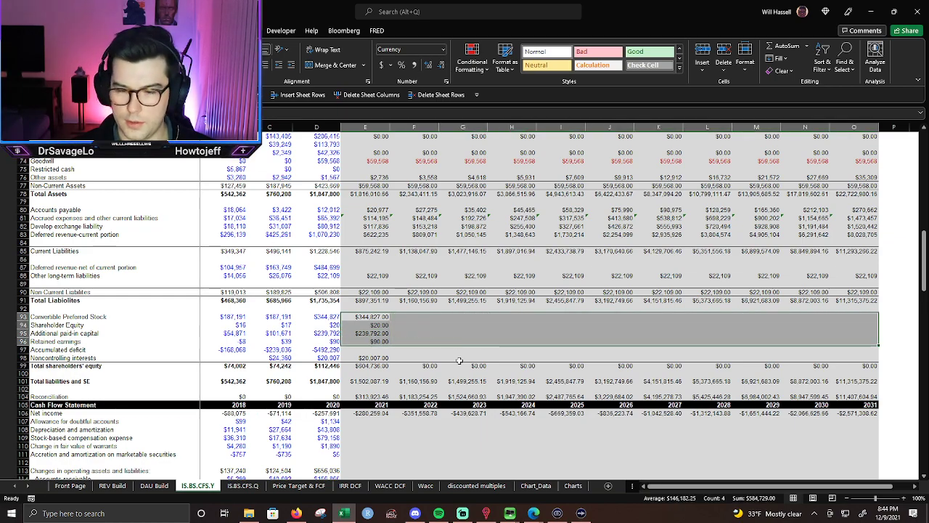
key("ctrl+r")
Fill the 2021 Noncontrolling interests formula in row 98 across 2022–2031.
key("Down")
key("Down")
key("Down")
key("Down")
key("Down")
key("shift+Right")
key("shift+Right")
key("shift+Right")
key("shift+Right")
key("shift+Right")
key("shift+Right")
key("shift+Right")
key("shift+Right")
key("shift+Right")
key("shift+Right")
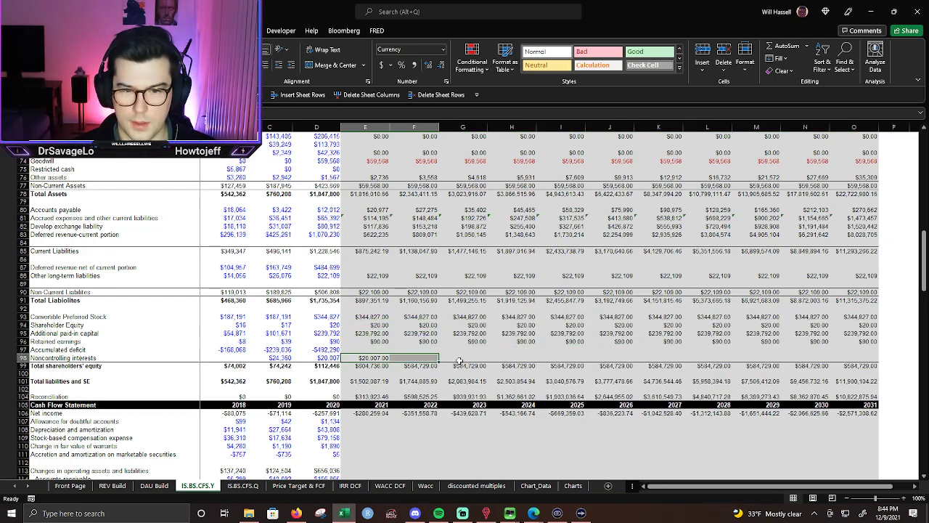
key("ctrl+r")
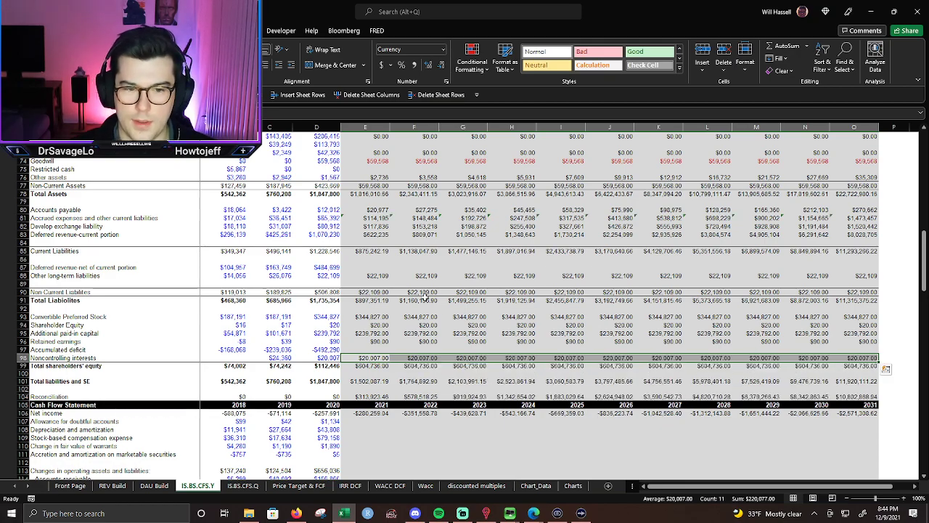
Link 2021 long-term deferred cost of revenue in balance sheet row 72 to the Def Rev Long Term schedule.
scroll(403, 293, "up", 3)
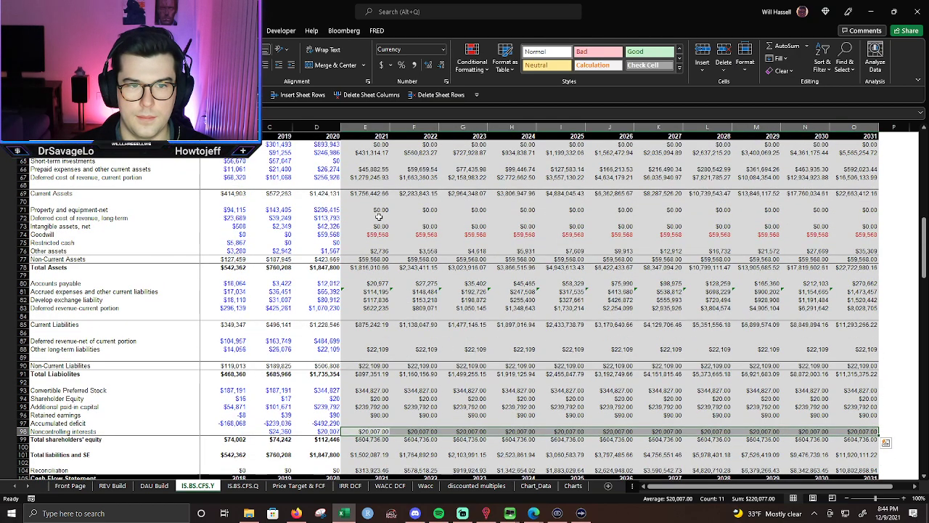
left_click(379, 217)
type("=")
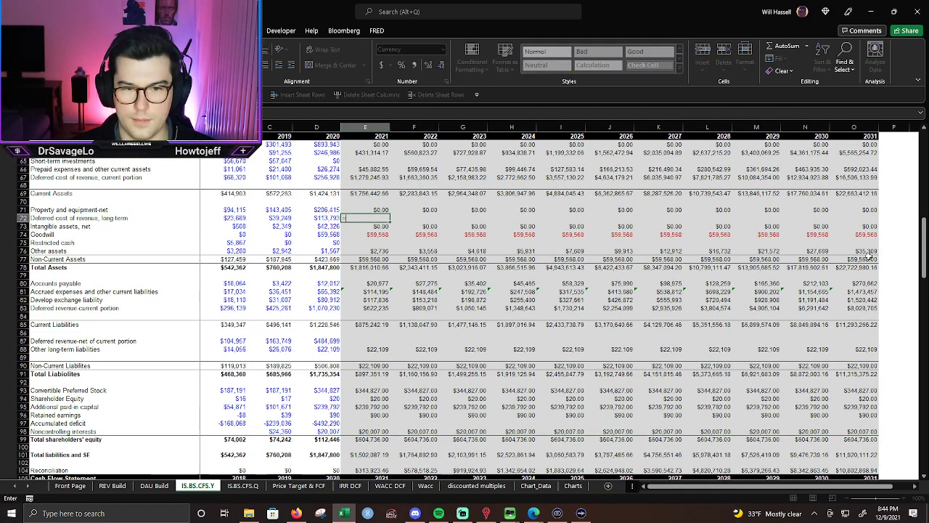
left_click_drag(925, 227, 899, 413)
left_click(371, 303)
key("Return")
scroll(460, 268, "up", 4)
key("Up")
key("Up")
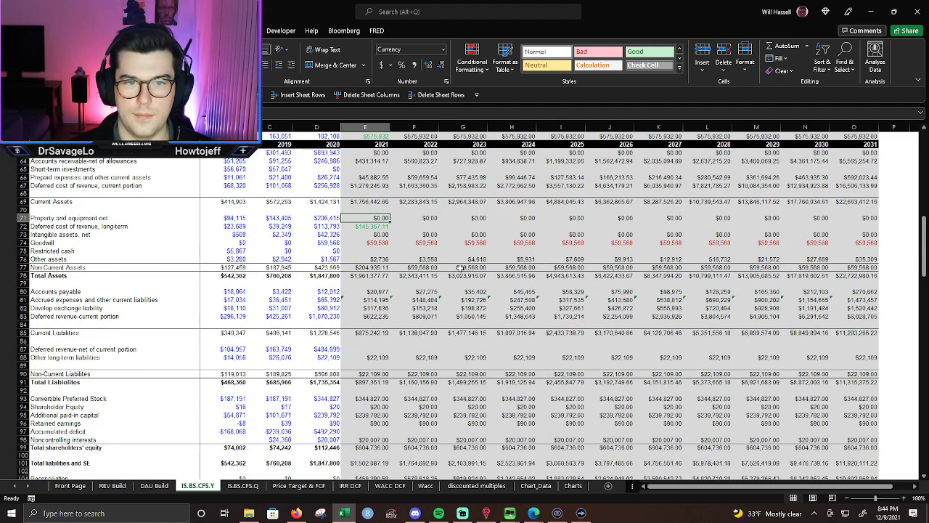
Show 2021 long-term deferred cost of revenue in row 72 without decimals and fill it across 2022–2031.
key("Down")
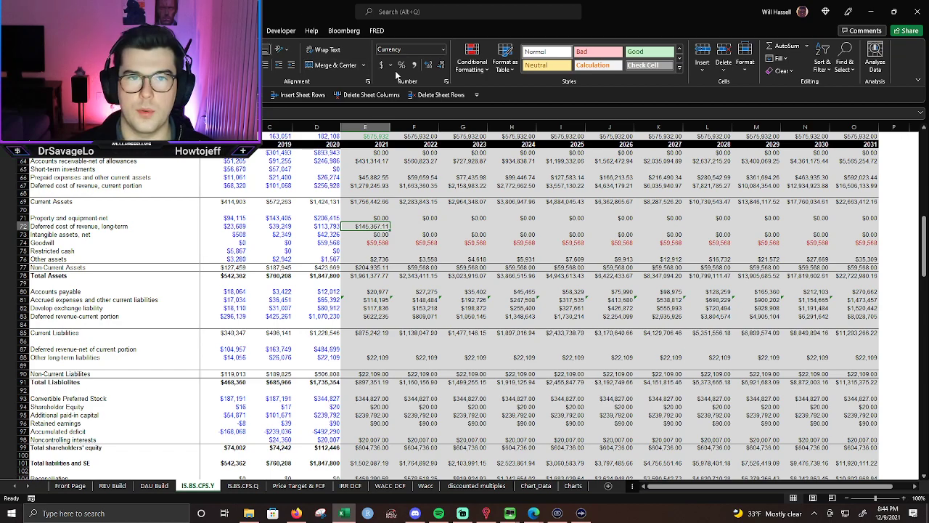
left_click(442, 65)
left_click(441, 66)
key("shift+Right")
key("shift+Right")
key("shift+Right")
key("shift+Right")
key("shift+Right")
key("shift+Right")
key("shift+Right")
key("shift+Right")
key("shift+Right")
key("shift+Right")
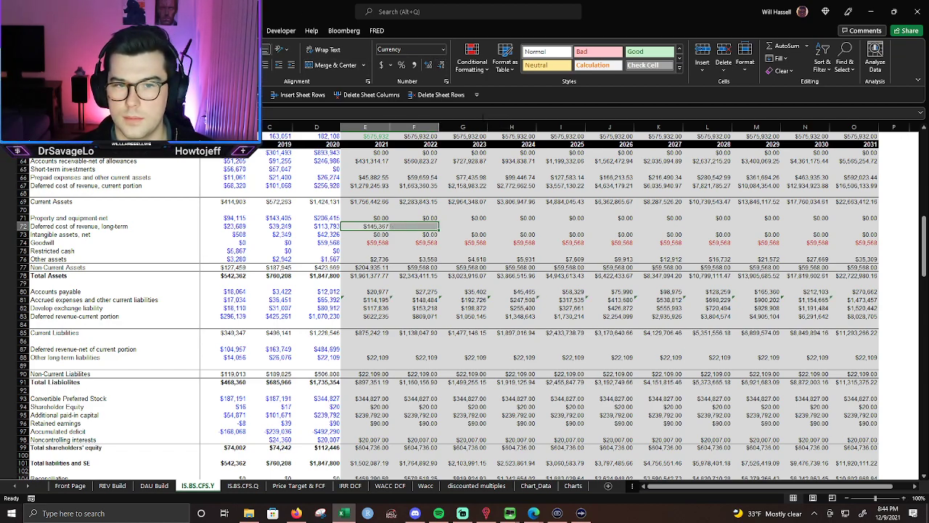
key("ctrl+r")
Link 2021 Deferred revenue-net of current portion in E87 to its projection in the Def Rev Long Term schedule.
left_click(378, 349)
type("=")
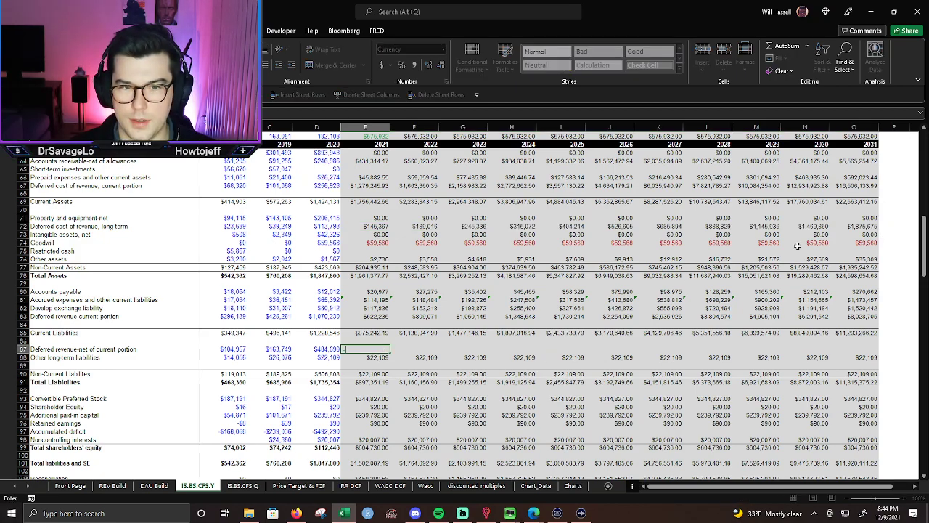
left_click_drag(924, 233, 922, 423)
left_click(379, 300)
key("Return")
scroll(405, 225, "down", 7)
scroll(405, 224, "up", 7)
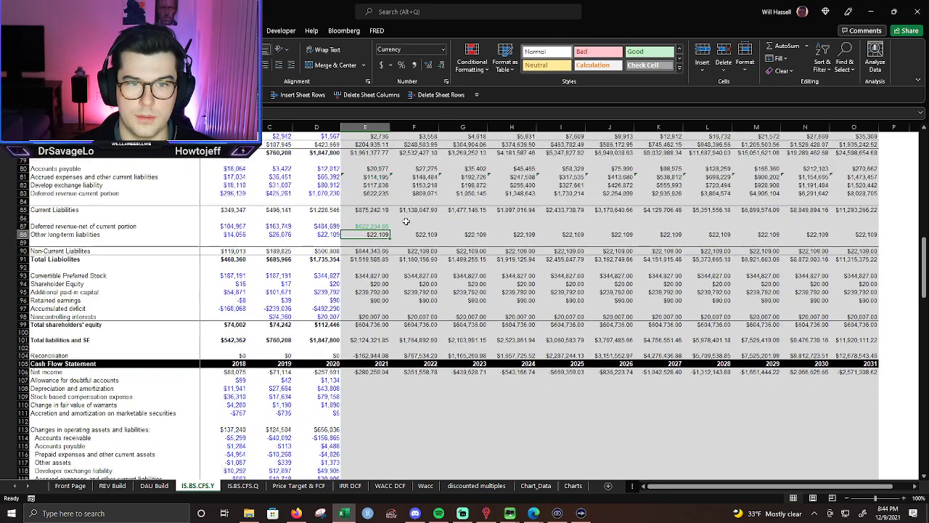
Copy the number format of 2021 Develop exchange liability in E82 onto Deferred revenue-net of current portion in E87.
left_click(379, 198)
left_click(378, 186)
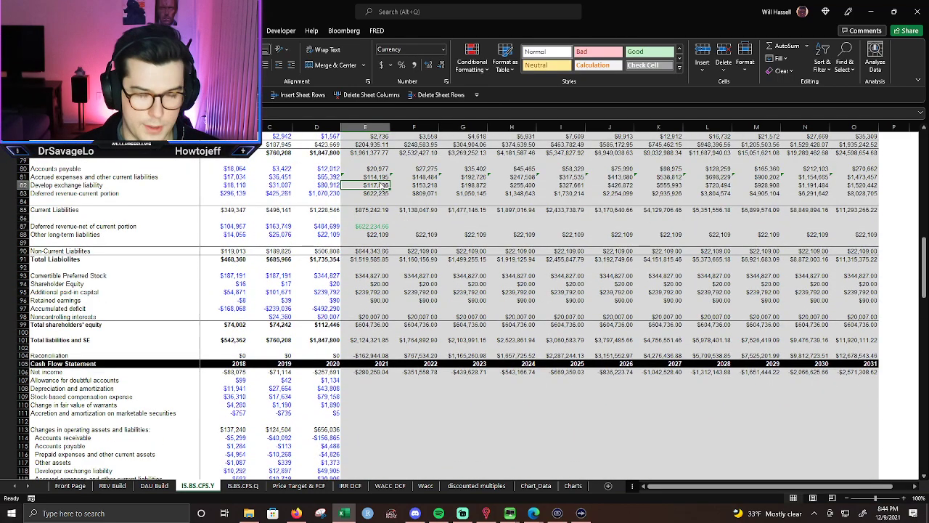
key("alt+h")
key("f")
key("p")
left_click(375, 227)
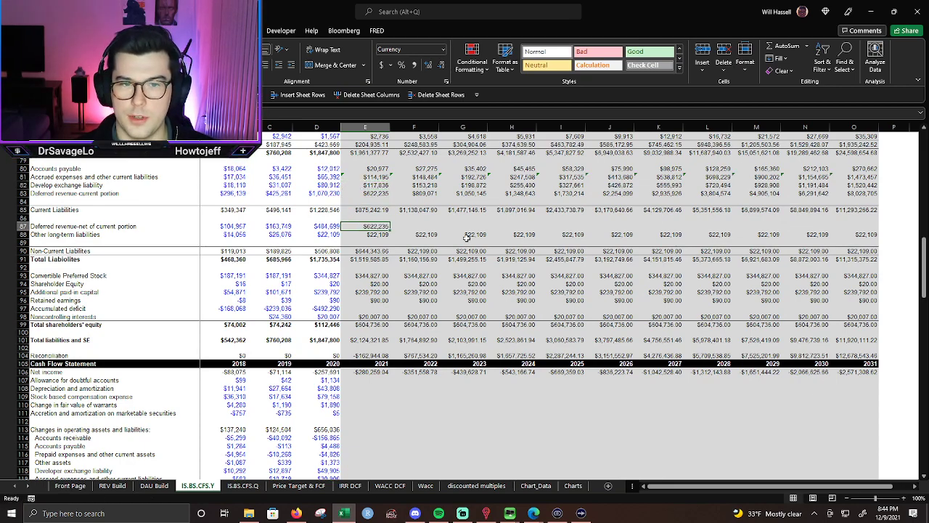
Fill the 2021 Deferred revenue-net of current portion formula in row 87 across 2022–2031.
key("shift+Right")
key("shift+Right")
key("shift+Right")
key("shift+Right")
key("shift+Right")
key("shift+Right")
key("shift+Right")
key("shift+Right")
key("shift+Right")
key("shift+Right")
key("ctrl+r")
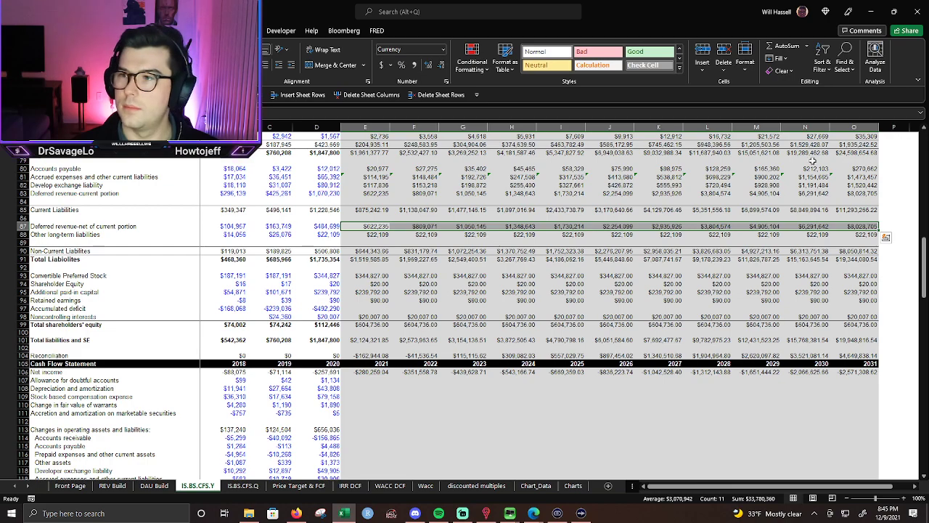
key("alt+Tab")
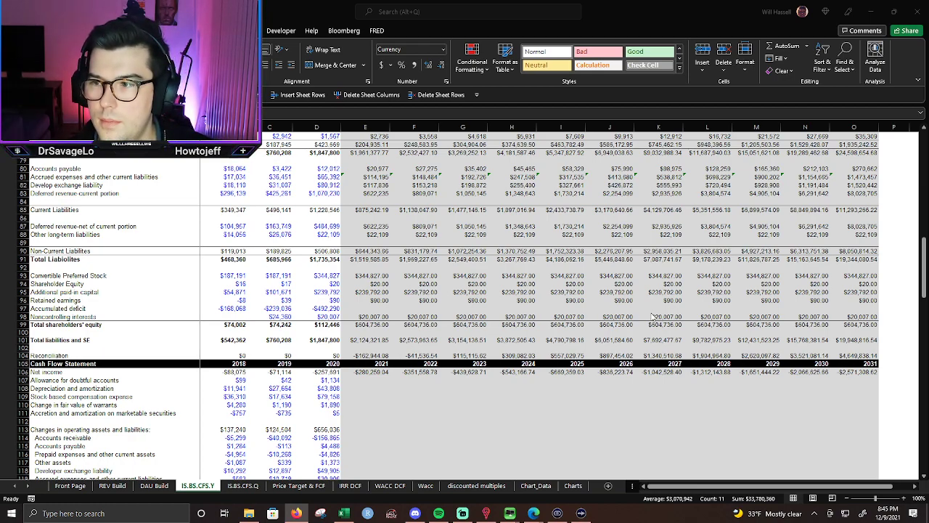
mouse_move(534, 513)
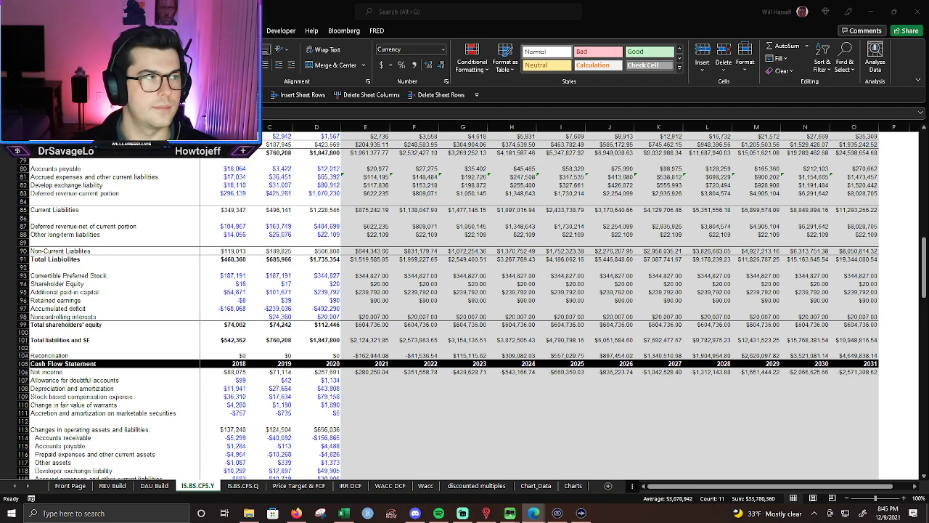
left_click(359, 368)
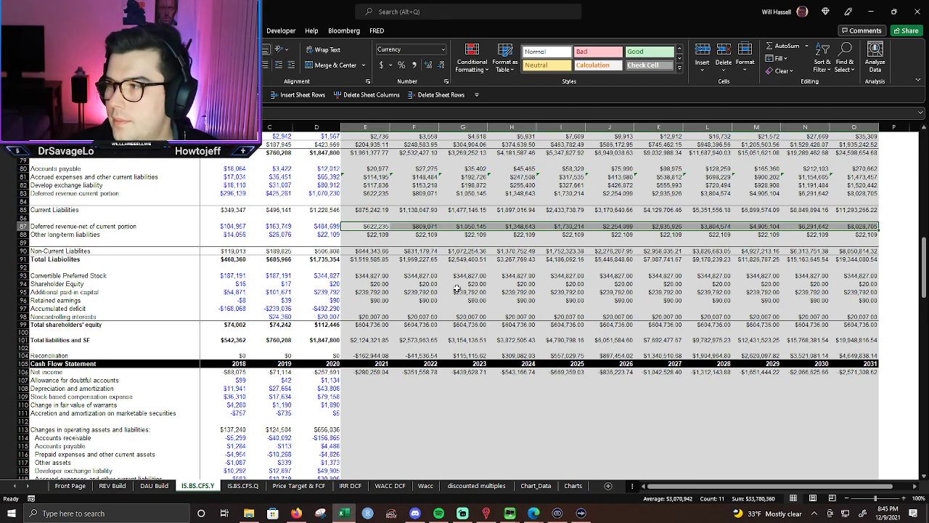
Calculate 2021 Accumulated deficit in E97 as the 2020 deficit in D97 plus 2021 net income in E106.
left_click(351, 309)
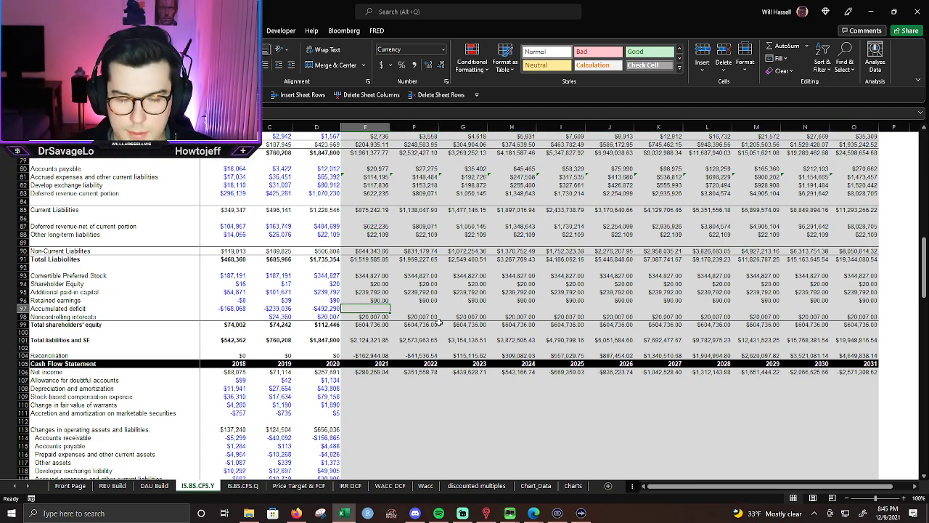
type("=")
key("Left")
type("+")
left_click(365, 373)
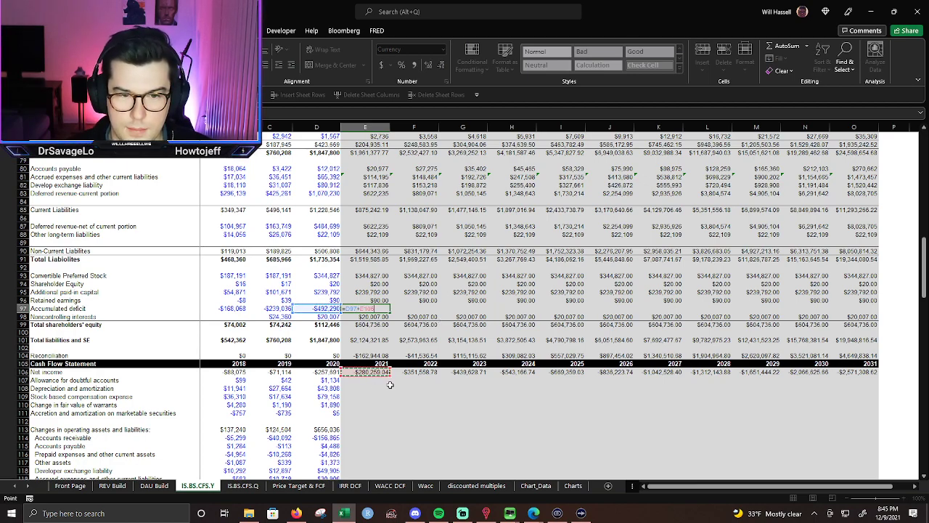
key("Return")
Fill the 2021 Accumulated deficit formula in row 97 across 2022–2031.
key("Up")
key("shift+Right")
key("shift+Right")
key("shift+Right")
key("shift+Right")
key("shift+Right")
key("shift+Right")
key("shift+Right")
key("shift+Right")
key("shift+Right")
key("shift+Right")
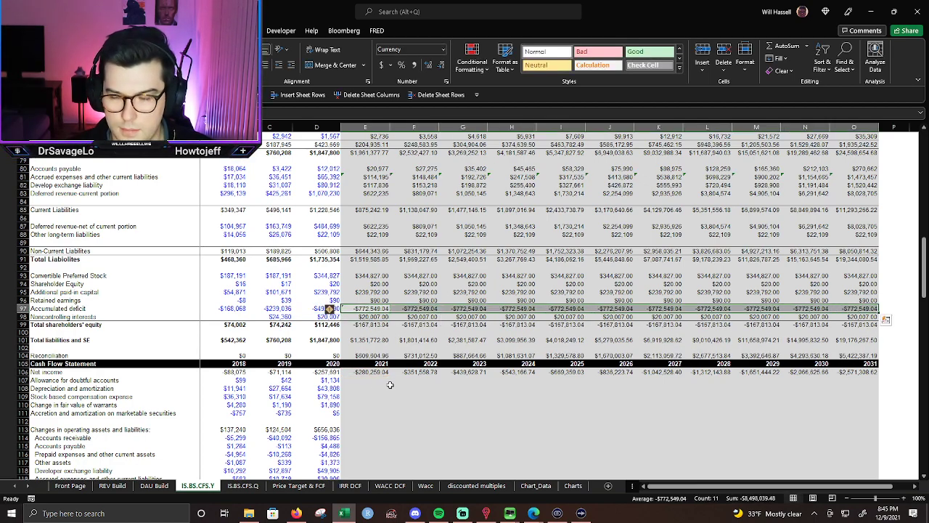
Inspect the 2021 formulas for Reconciliation, Total liabilities and SE, and Total shareholders' equity.
key("Down")
key("Down")
key("Down")
key("Down")
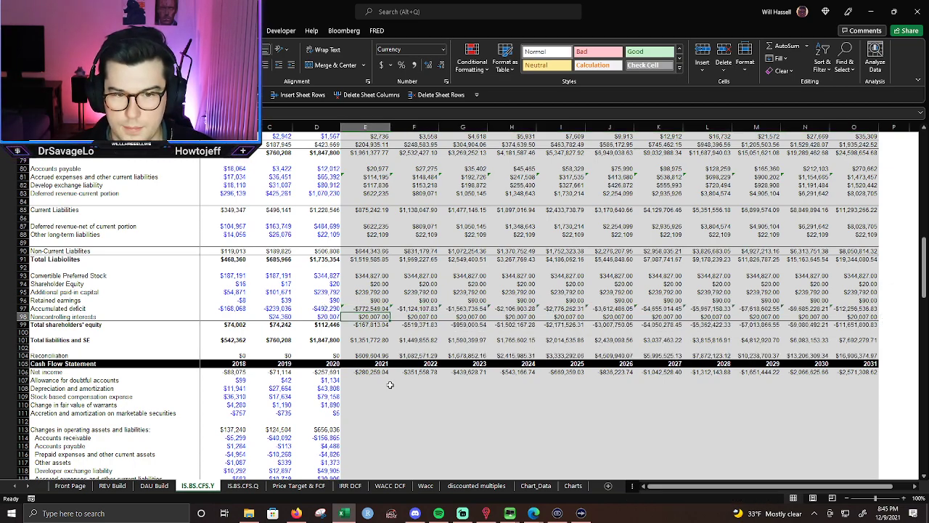
key("Down")
key("Down")
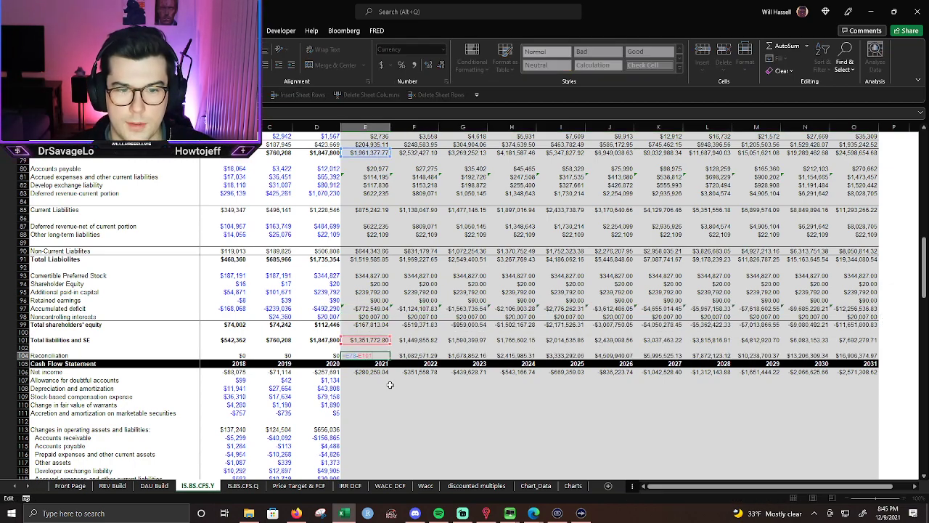
key("Up")
key("Up")
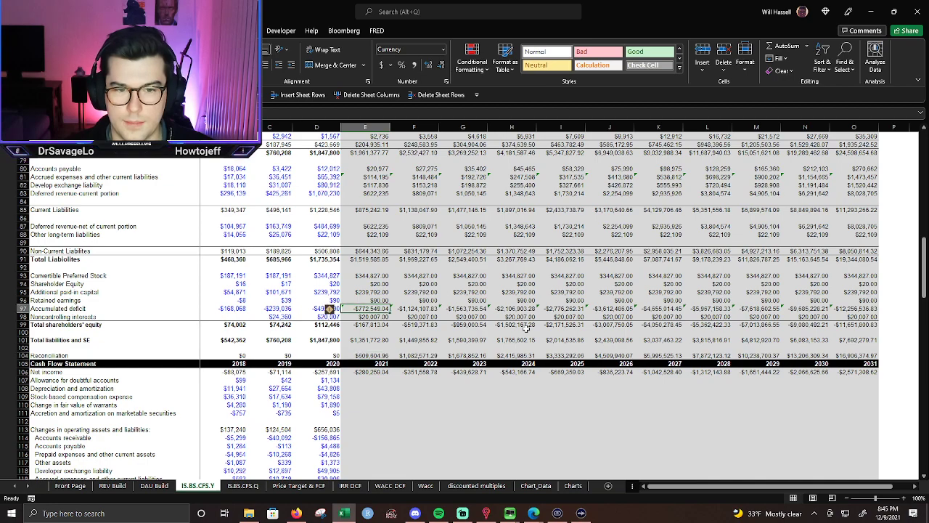
key("Up")
key("Up")
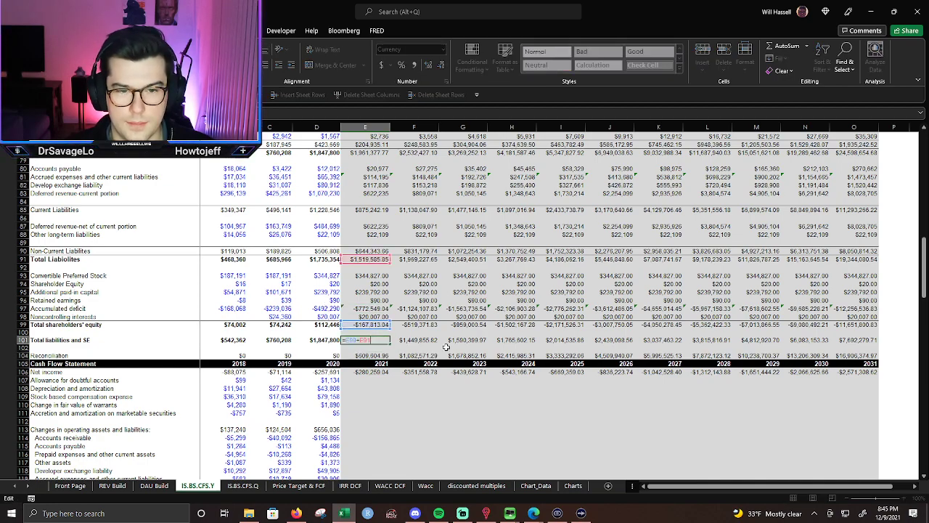
key("F2")
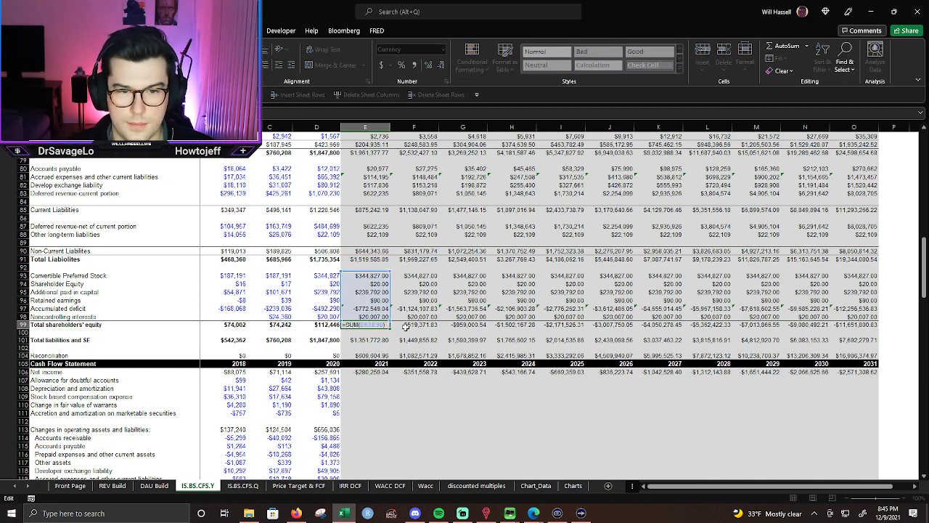
key("Escape")
key("Down")
key("Down")
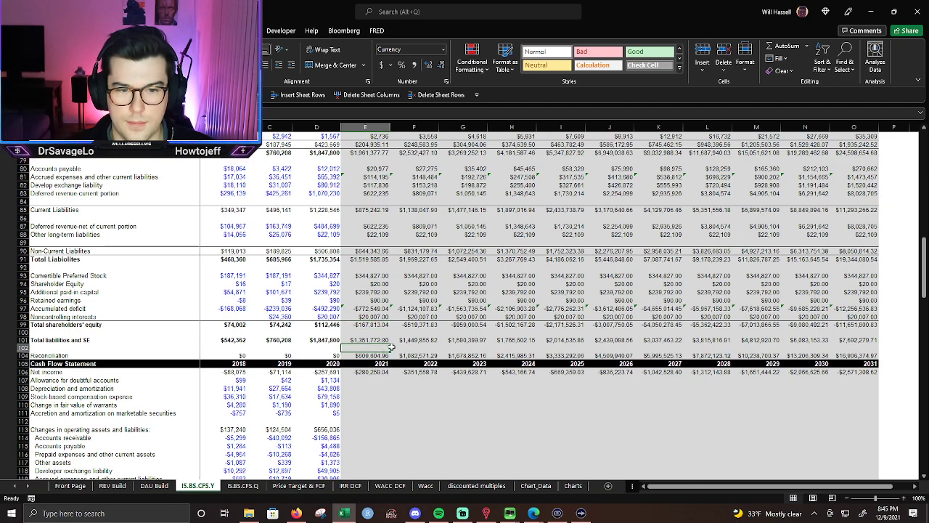
Recheck the 2021 Reconciliation and Total liabilities and SE formulas, and review the reconciliation row through 2031.
key("F2")
left_click(382, 355)
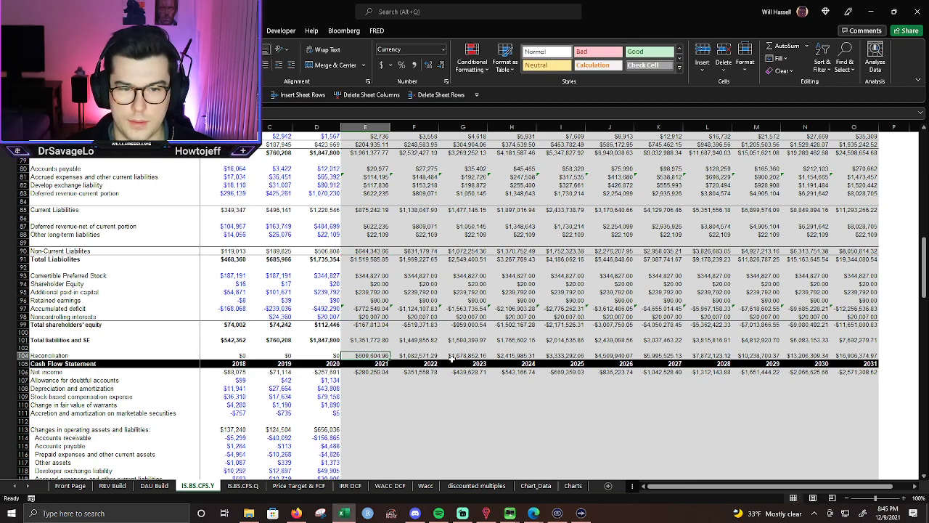
key("F2")
key("Escape")
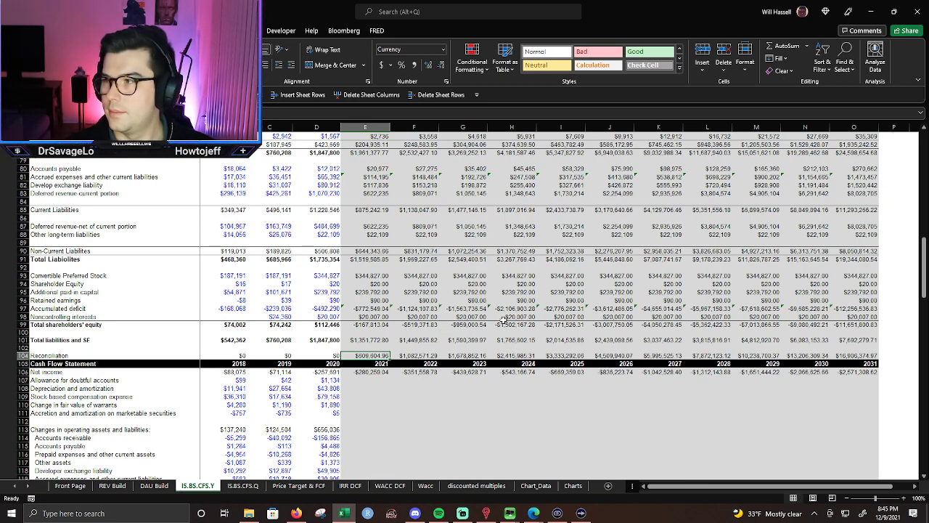
left_click(380, 339)
key("F2")
key("Escape")
scroll(414, 347, "up", 2)
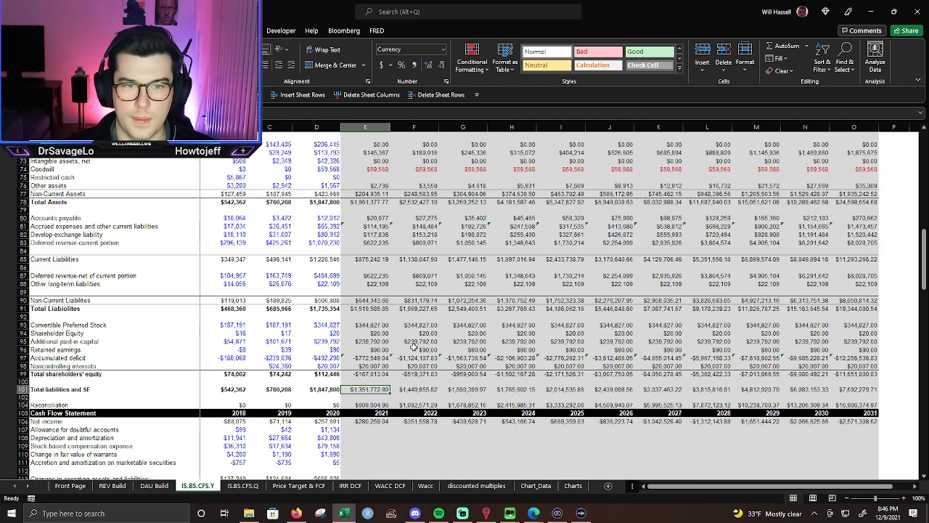
scroll(413, 347, "up", 5)
scroll(413, 366, "down", 5)
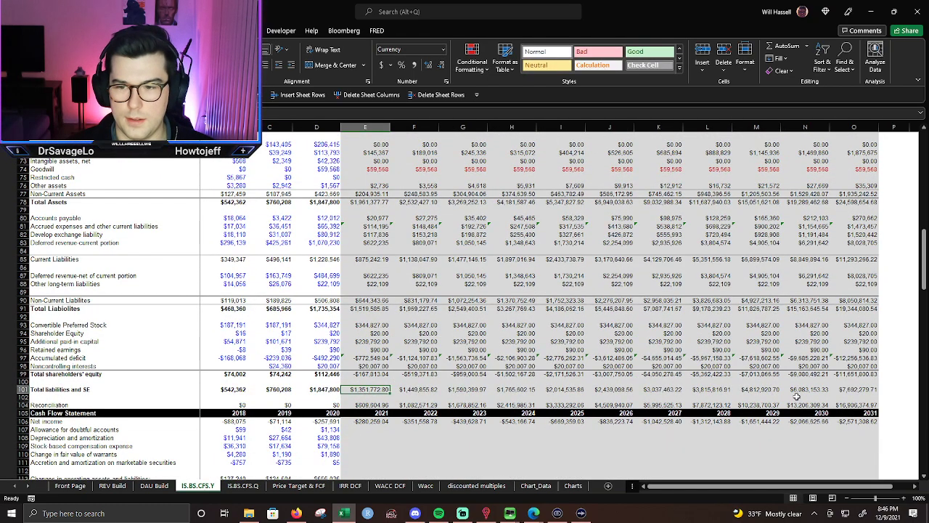
left_click(847, 404)
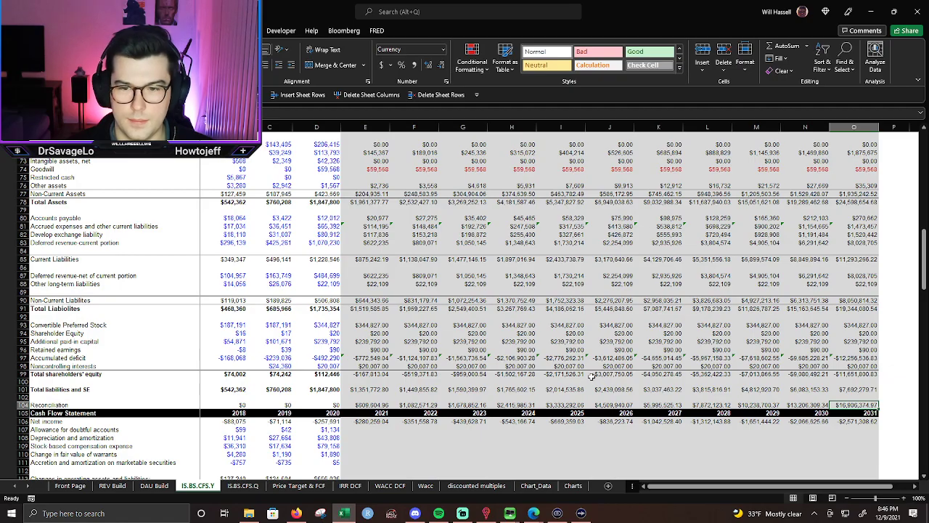
Calculate 2021 Depreciation and amortization in cash flow cell E108 as PP&E depreciation E198 plus amortization expense E203.
scroll(589, 377, "down", 6)
scroll(385, 313, "down", 4)
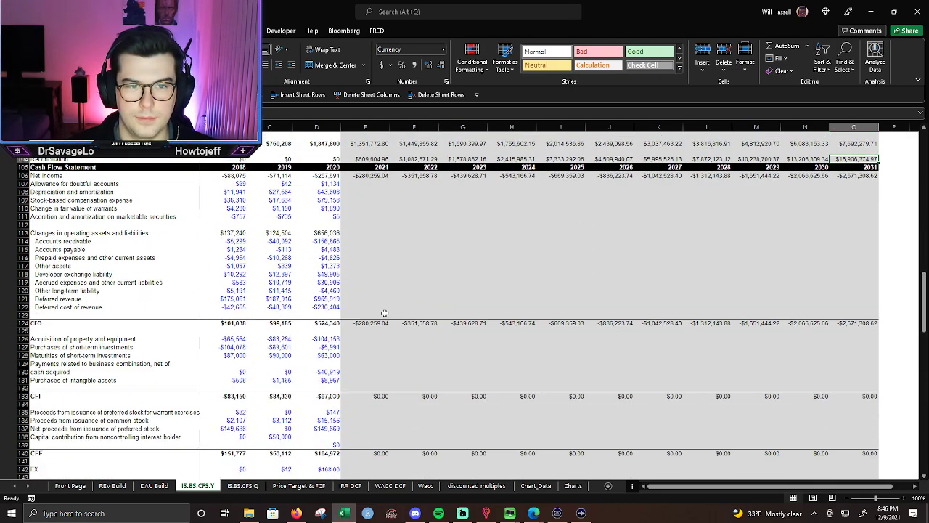
left_click(359, 185)
scroll(460, 256, "up", 4)
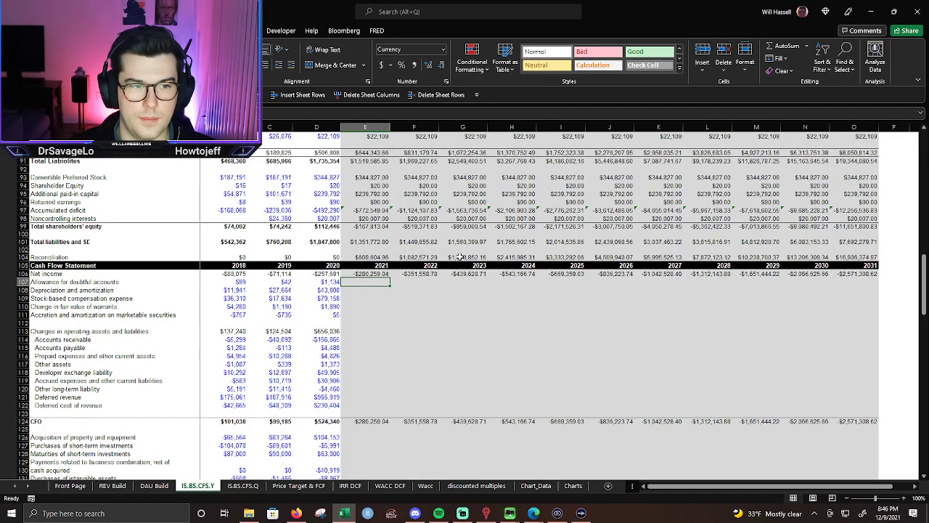
left_click(355, 289)
type("=")
scroll(361, 312, "down", 14)
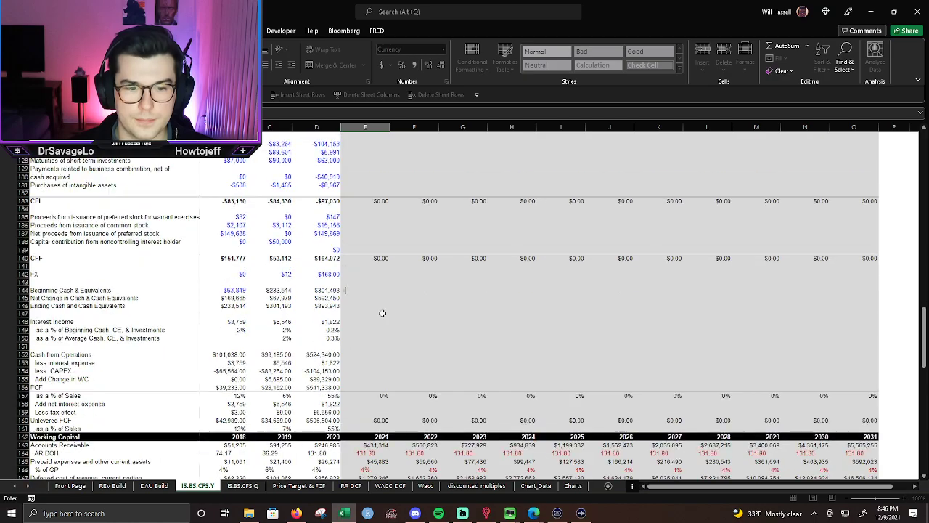
scroll(386, 345, "down", 13)
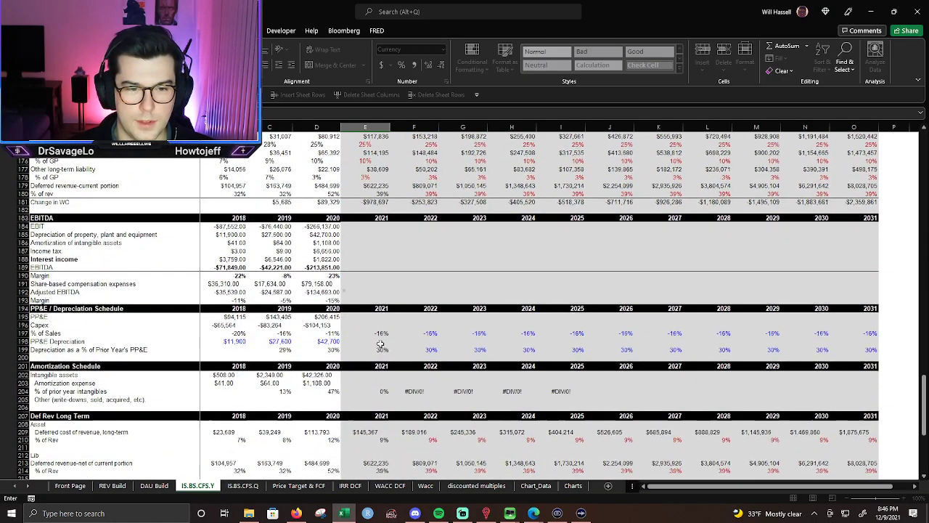
scroll(383, 320, "down", 1)
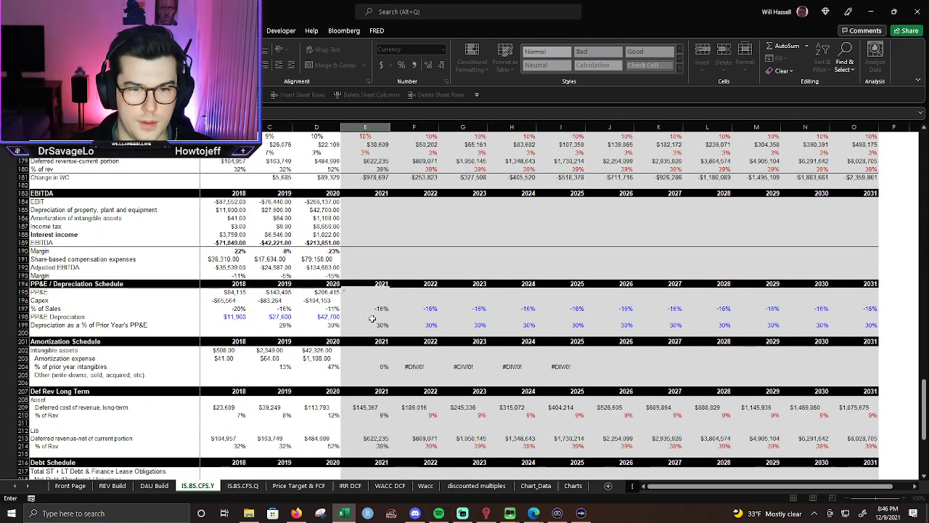
left_click(374, 318)
type("+")
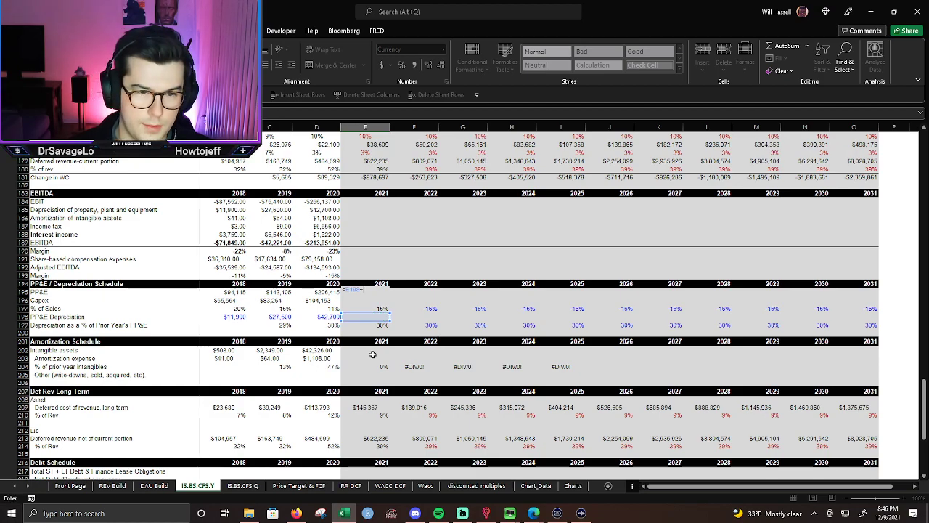
left_click(373, 359)
key("Return")
scroll(385, 356, "up", 18)
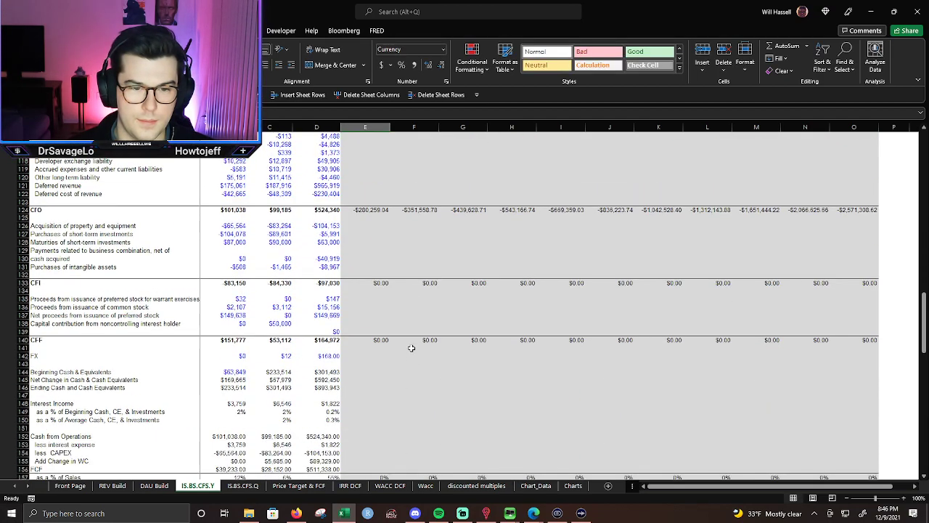
Set the 2021 % of prior year intangibles in E204 equal to the 2020 percentage in D204.
scroll(394, 353, "down", 18)
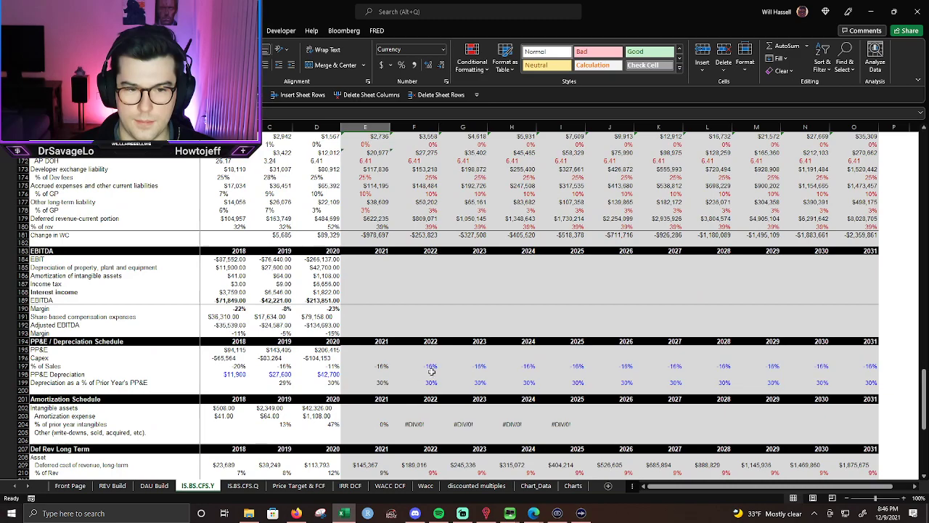
scroll(338, 374, "down", 5)
double_click(387, 302)
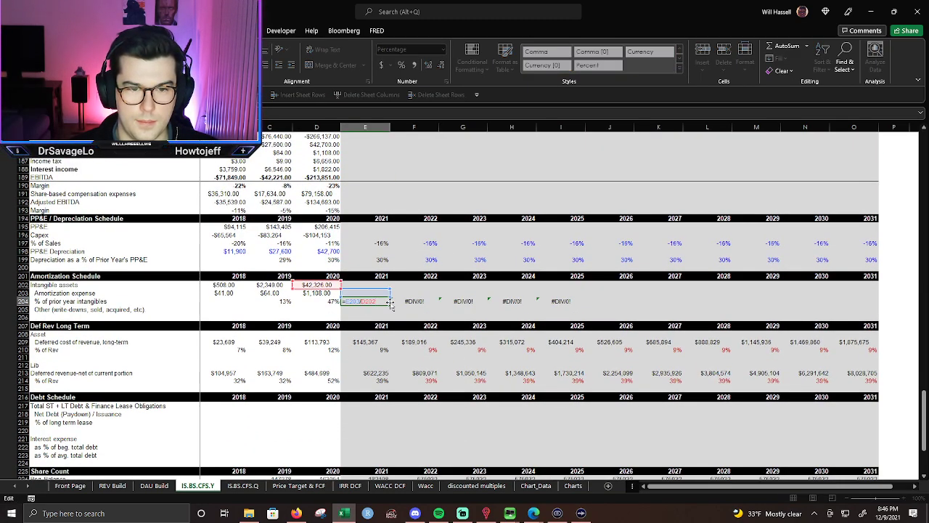
key("Escape")
key("Left")
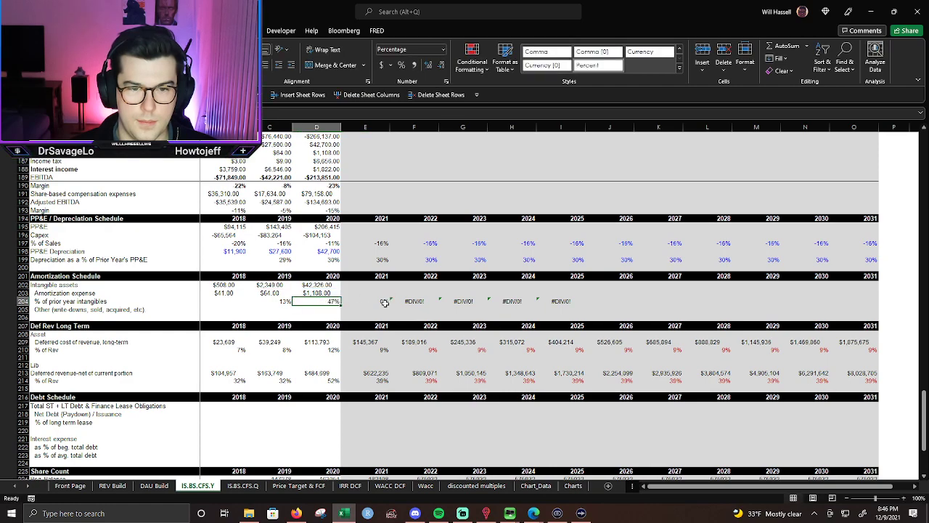
left_click(385, 302)
type("=")
key("Left")
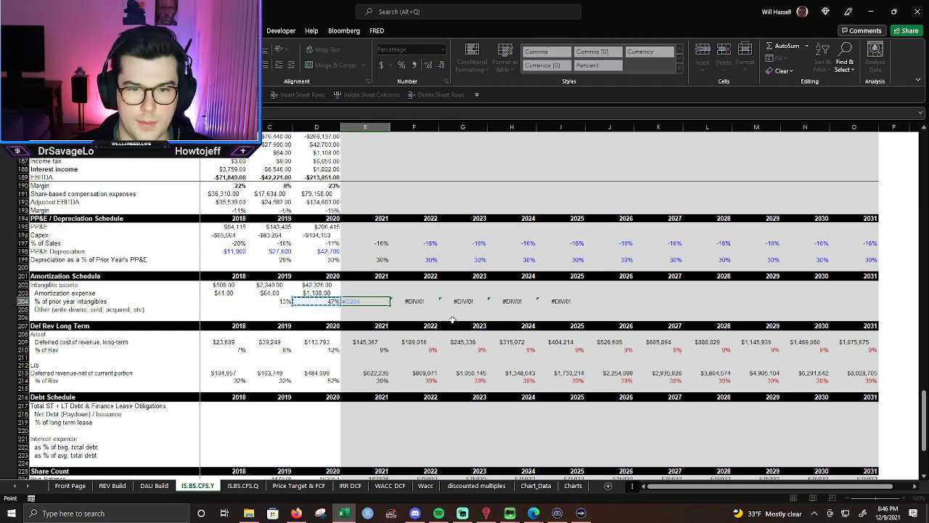
key("Return")
Fill the 2021 % of prior year intangibles formula in row 204 across through 2031.
key("Up")
key("shift+Right")
key("shift+Right")
key("shift+Right")
key("shift+Right")
key("shift+Right")
key("shift+Right")
key("shift+Right")
key("shift+Right")
key("shift+Right")
key("shift+Right")
key("shift+Right")
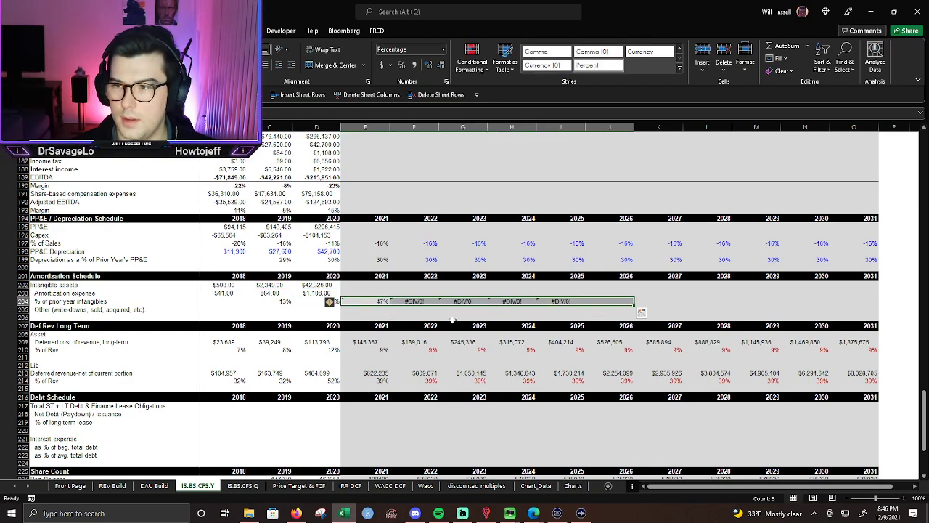
key("ctrl+r")
Calculate 2021 Amortization expense in E203 as the 2021 percentage E204 times 2020 intangible assets D202.
key("Up")
key("Left")
key("Right")
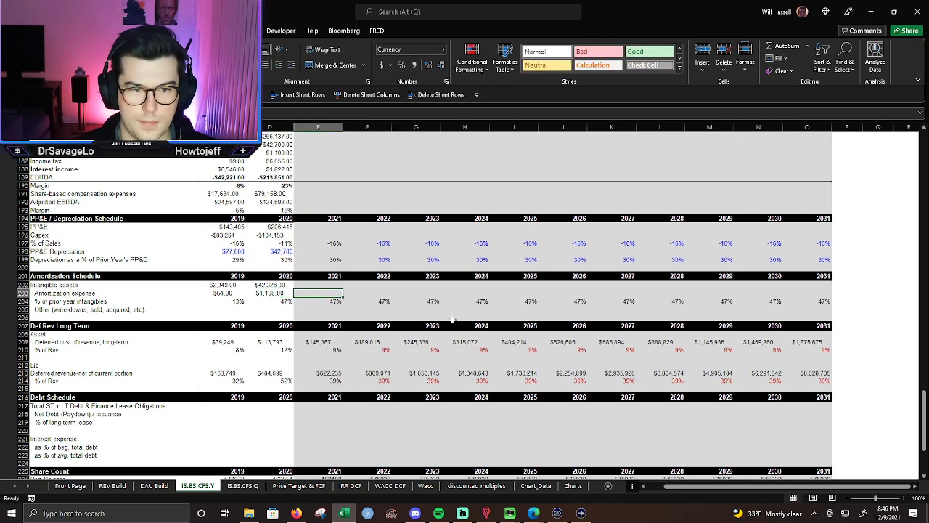
type("=")
key("Down")
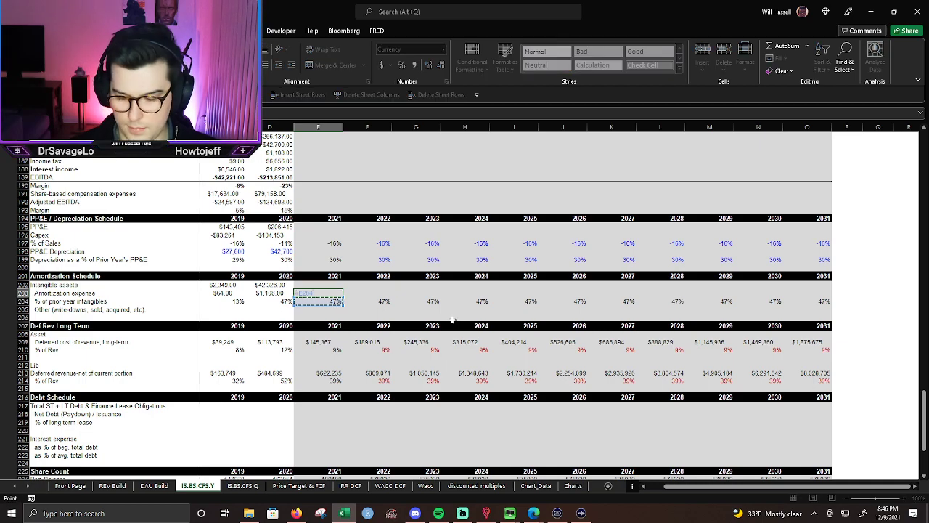
type("*")
key("Up")
key("Left")
key("Return")
Set 2021 Intangible assets in E202 equal to the 2020 balance in D202 and check the formula.
key("Up")
type("=")
key("Left")
key("Return")
key("Up")
key("F2")
key("Escape")
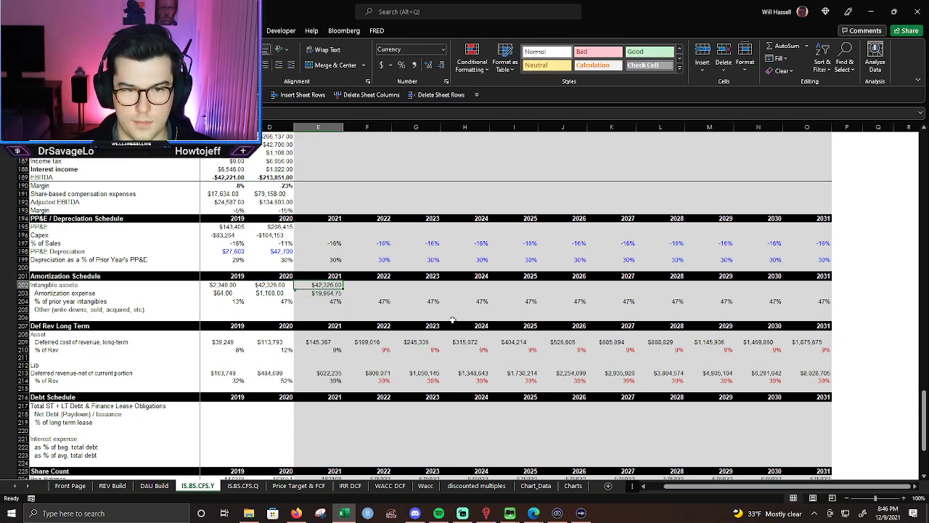
key("F2")
key("Escape")
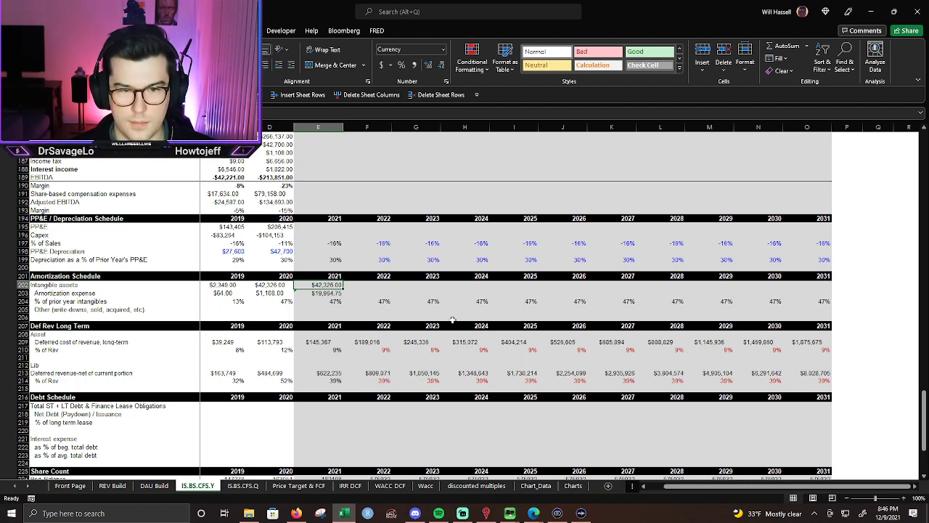
Calculate 2021 Intangible assets in E202 as the 2020 balance D202 minus 2021 amortization expense E203.
type("=")
key("Left")
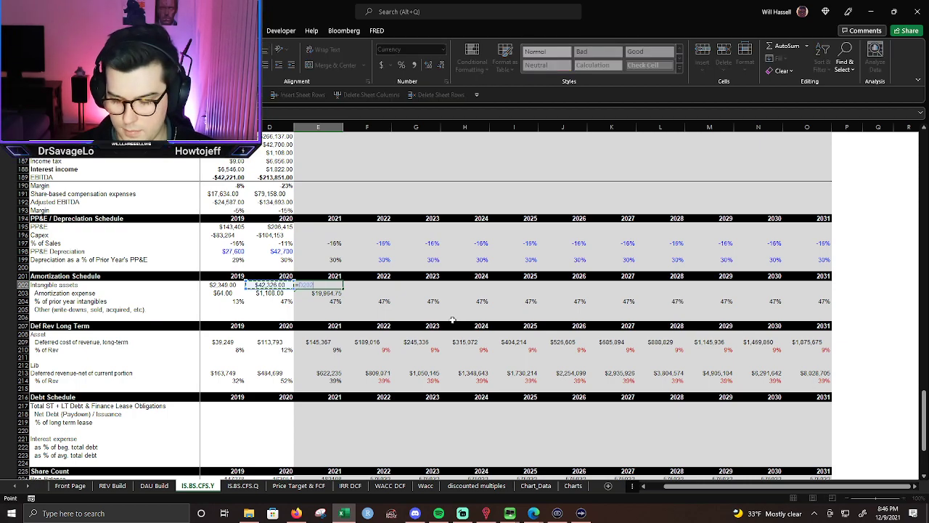
type("-")
key("Down")
key("Return")
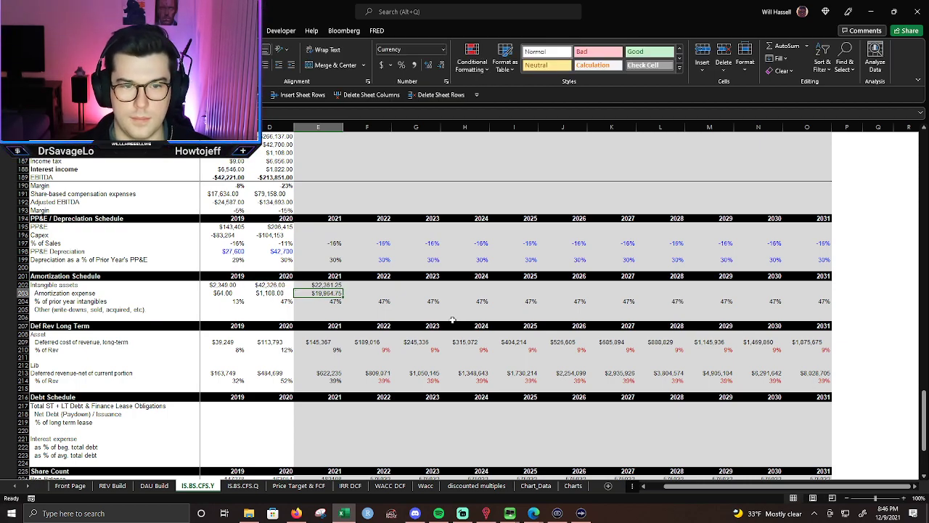
Fill the 2021 Intangible assets and Amortization expense formulas in rows 202 and 203 across through 2031.
key("Up")
key("shift+Down")
key("shift+Right")
key("shift+Right")
key("shift+Right")
key("shift+Right")
key("shift+Right")
key("shift+Right")
key("shift+Right")
key("shift+Right")
key("shift+Right")
key("shift+Right")
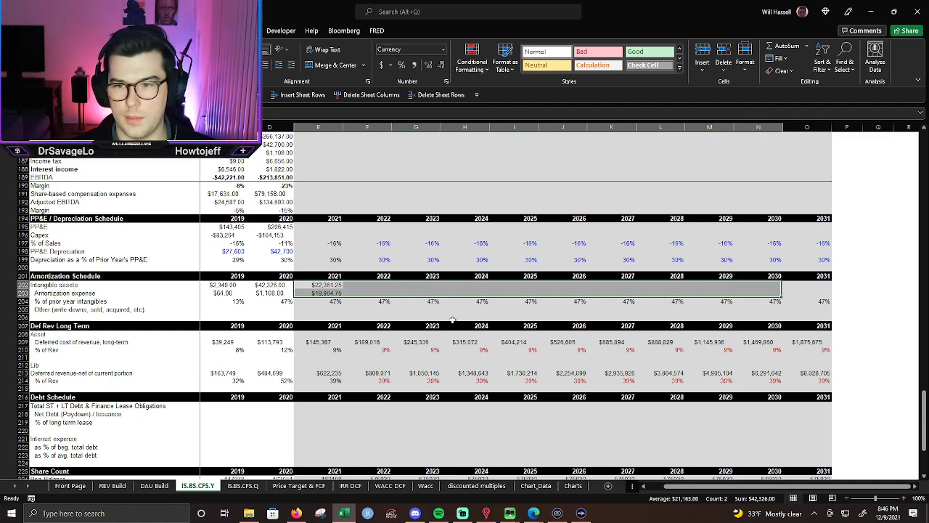
key("ctrl+r")
key("Right")
key("Right")
key("Right")
key("Right")
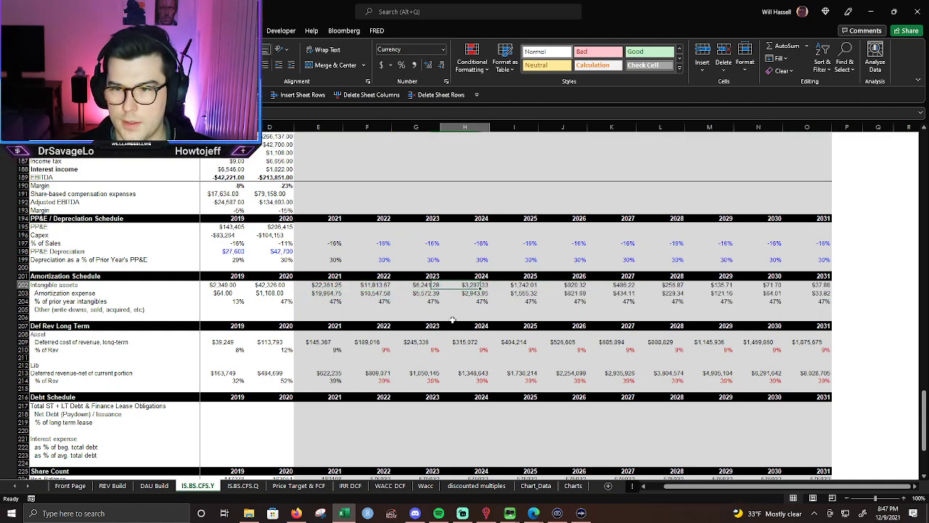
Calculate 2021 Capex in E196 of the PP&E schedule as the % of Sales in E197 times 2021 sales.
scroll(357, 267, "up", 3)
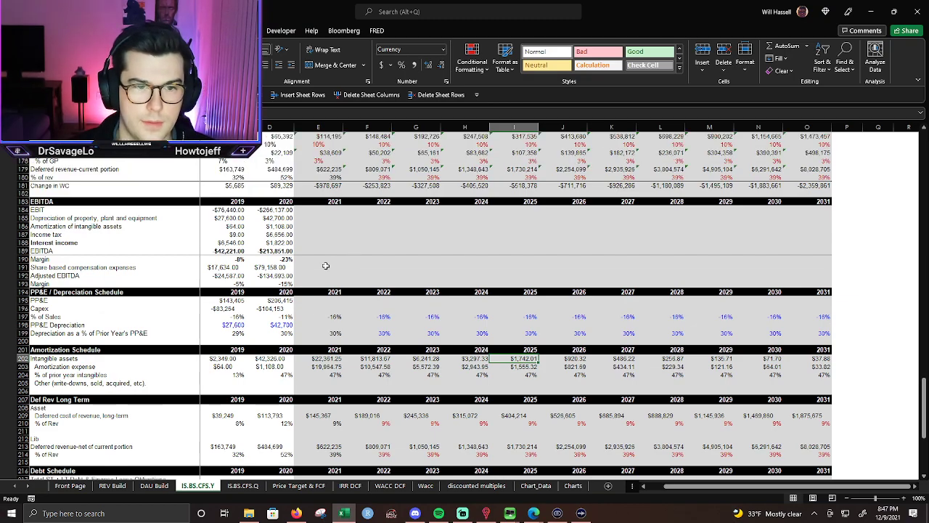
scroll(327, 350, "up", 20)
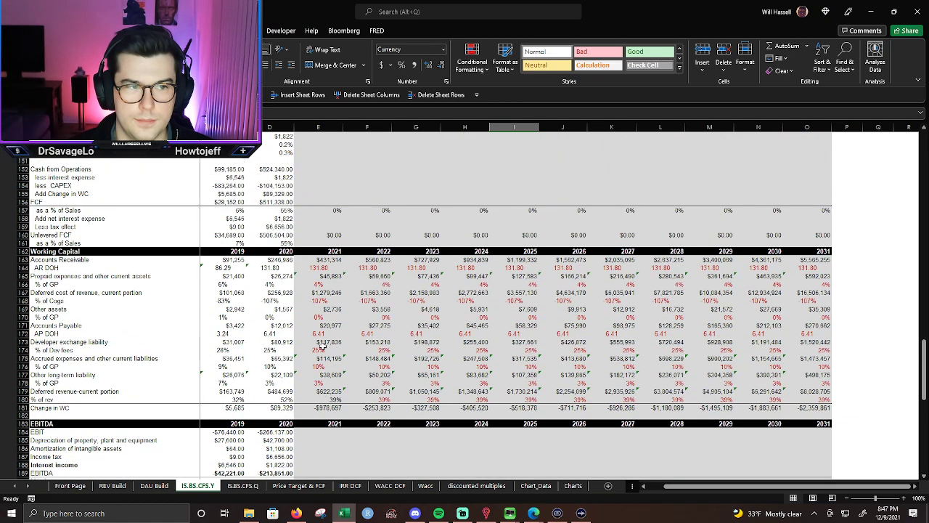
scroll(323, 346, "up", 12)
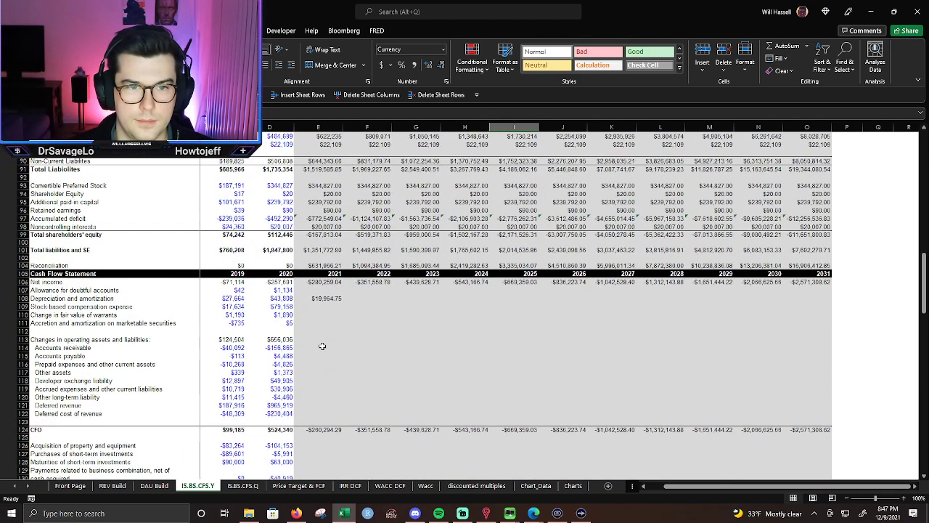
scroll(322, 346, "up", 1)
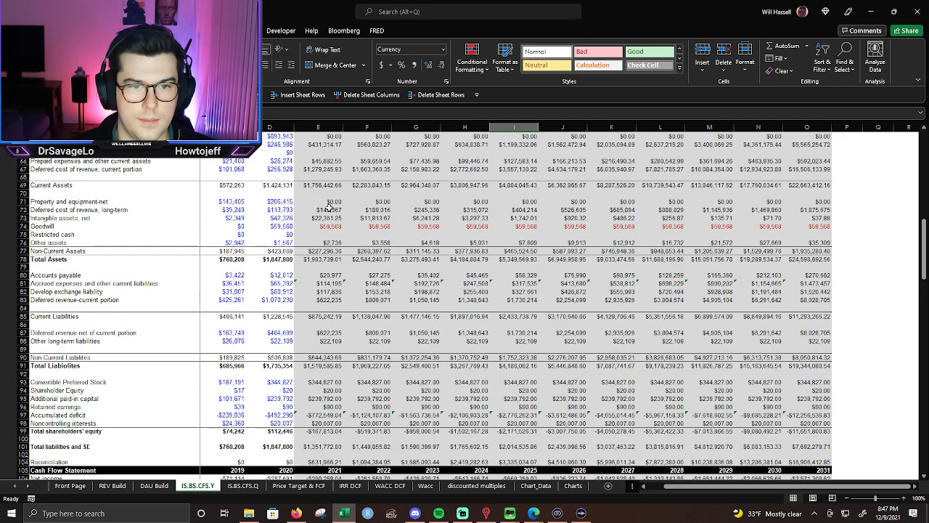
left_click(327, 274)
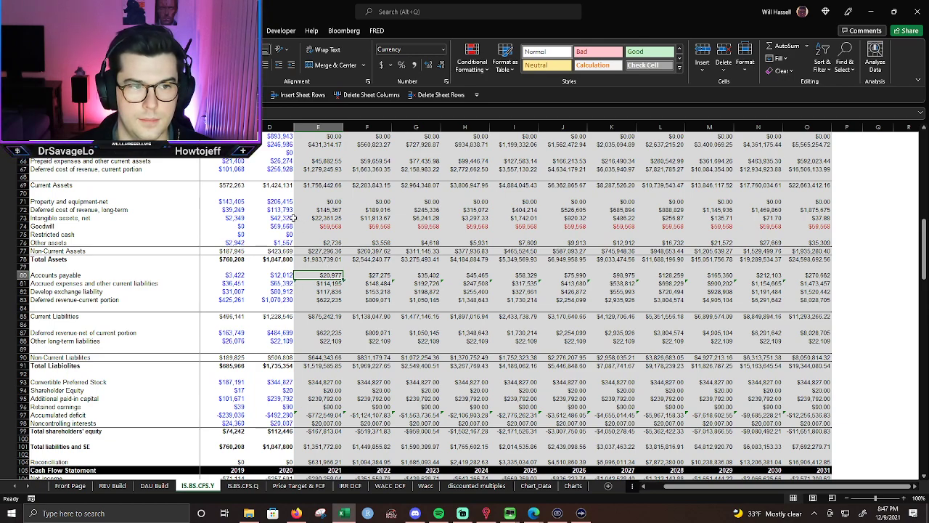
left_click_drag(925, 260, 911, 429)
left_click(313, 256)
key("Left")
key("Right")
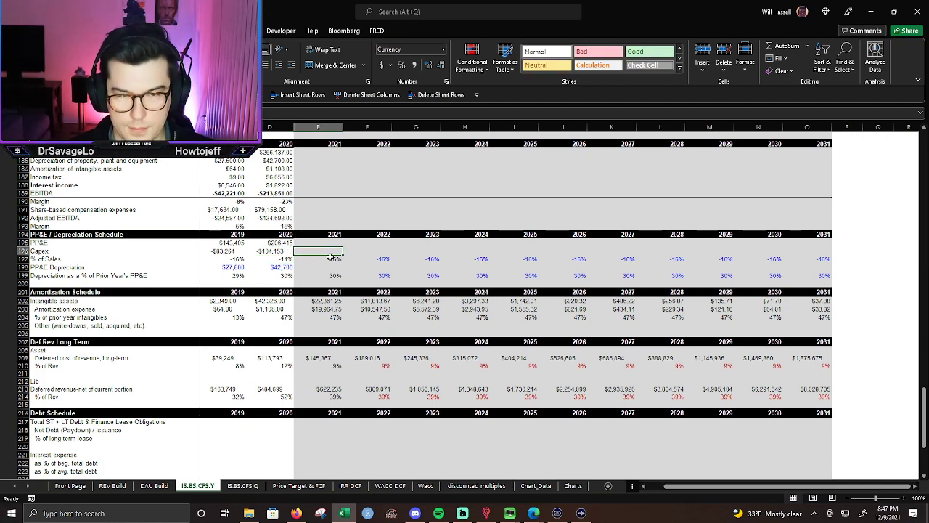
type("=")
left_click(334, 259)
type("*e")
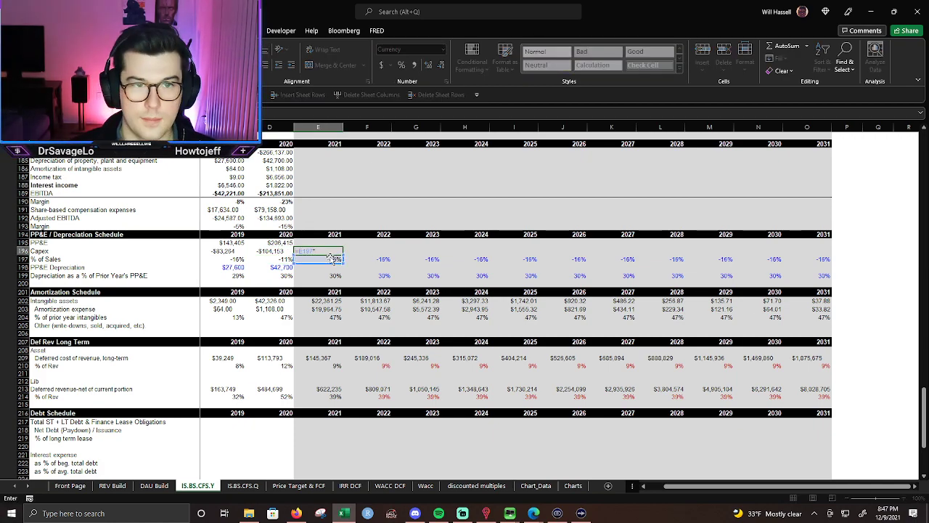
type("4")
key("Return")
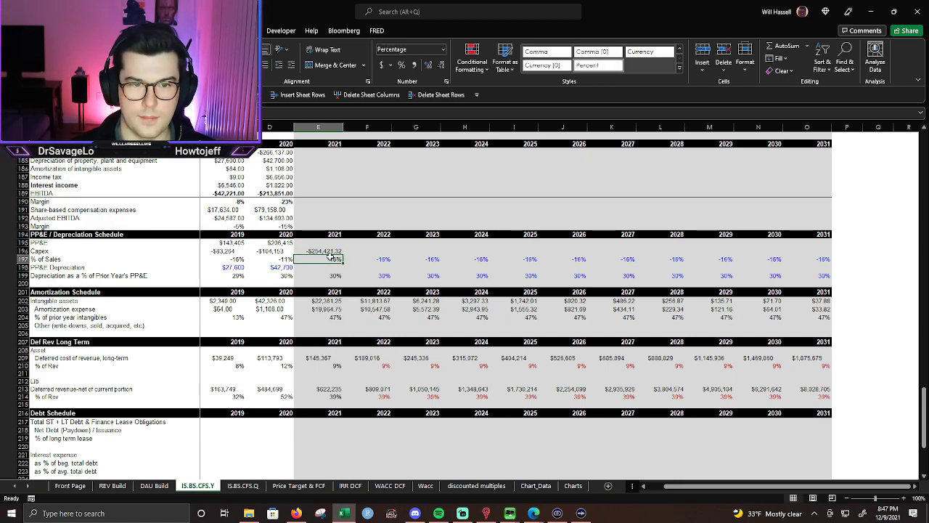
Fill the 2021 Capex formula in row 196 across 2022–2031.
key("Up")
key("shift+Right")
key("shift+Right")
key("shift+Right")
key("shift+Right")
key("shift+Right")
key("shift+Right")
key("shift+Right")
key("shift+Right")
key("shift+Right")
key("shift+Right")
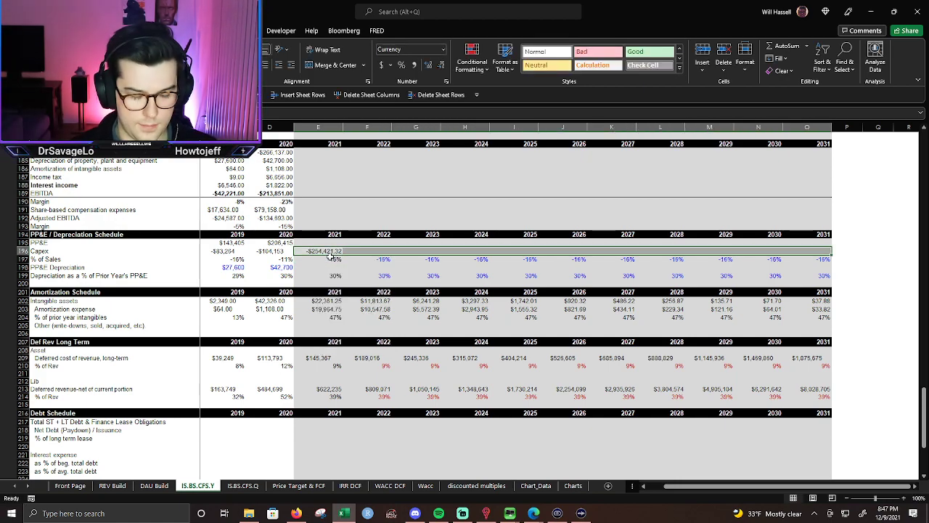
key("ctrl+r")
Inspect the 2020 PP&E formula and the 2020 and 2021 formulas for depreciation as a % of prior year's PP&E.
key("Up")
key("Left")
type("=D71")
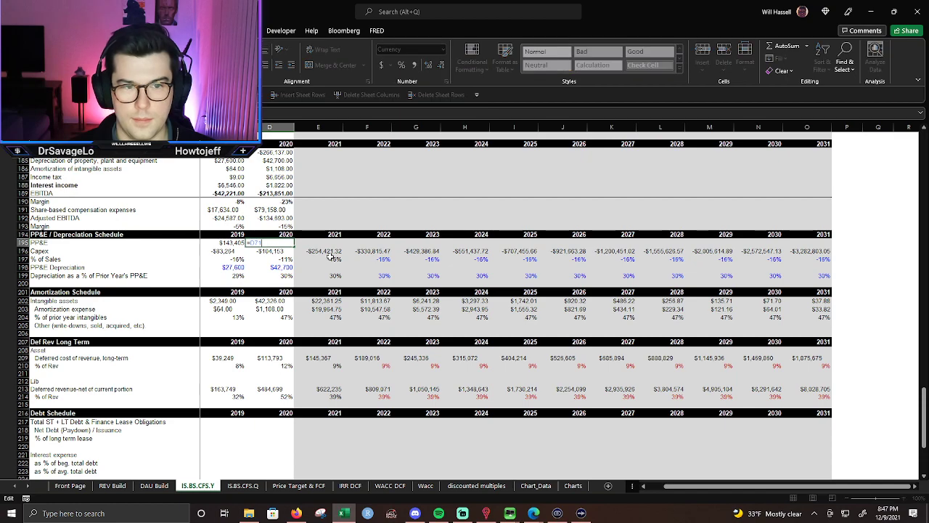
key("ctrl+Return")
key("Down")
key("Down")
key("Down")
key("Down")
type("=D198/C195")
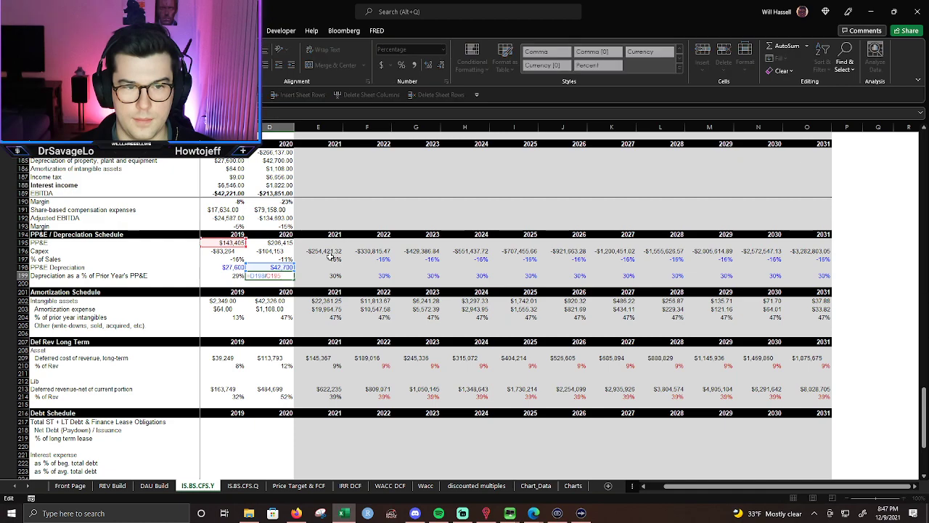
key("Escape")
key("Right")
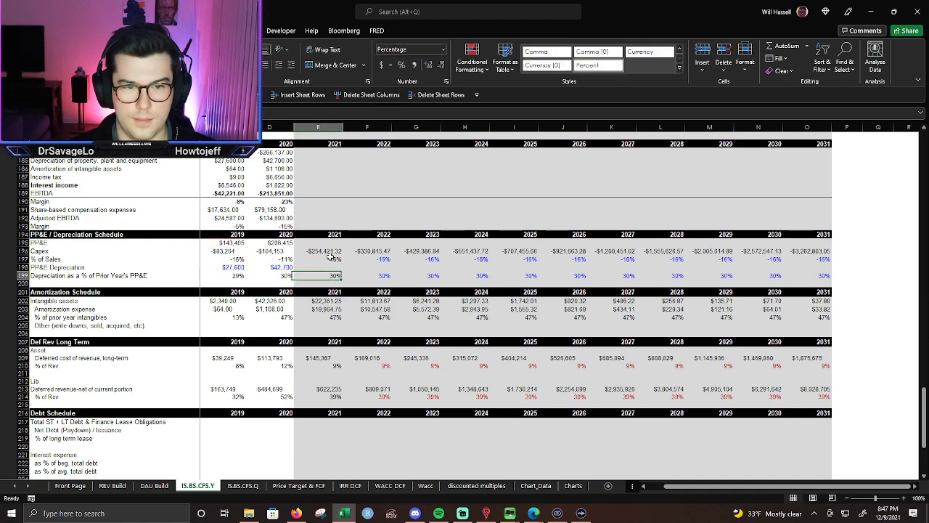
key("F2")
key("Escape")
key("Up")
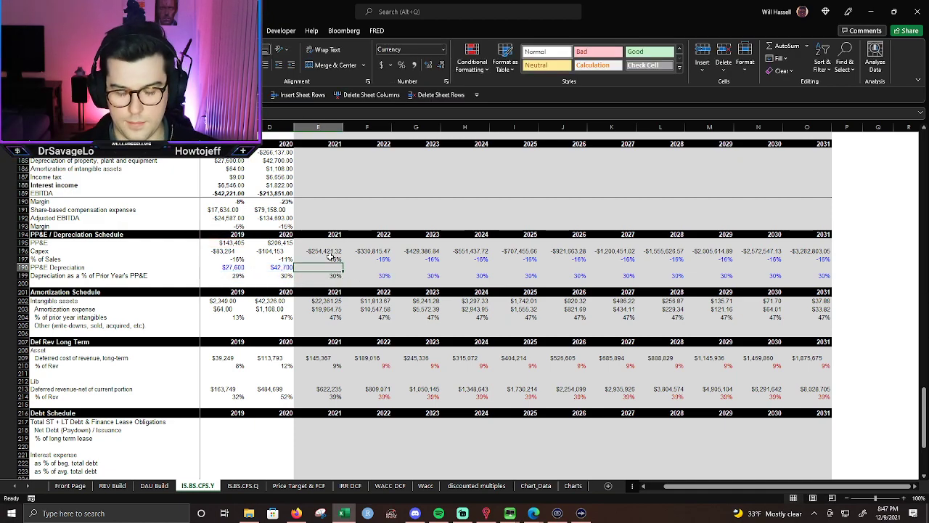
Calculate 2021 PP&E Depreciation in E198 as 2020 PP&E D195 times the 2021 depreciation percentage E199.
type("=")
key("Up")
key("Up")
key("Up")
key("Left")
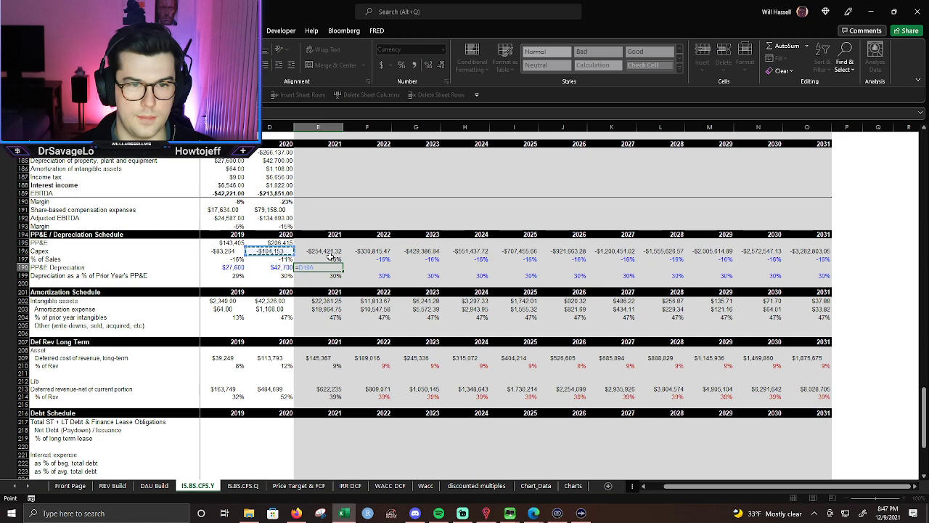
type("*")
key("Down")
key("Return")
Fill the 2021 PP&E Depreciation formula in row 198 across 2022–2031.
key("Up")
key("shift+Right")
key("shift+Right")
key("shift+Right")
key("shift+Right")
key("shift+Right")
key("shift+Right")
key("shift+Right")
key("shift+Right")
key("shift+Right")
key("shift+Right")
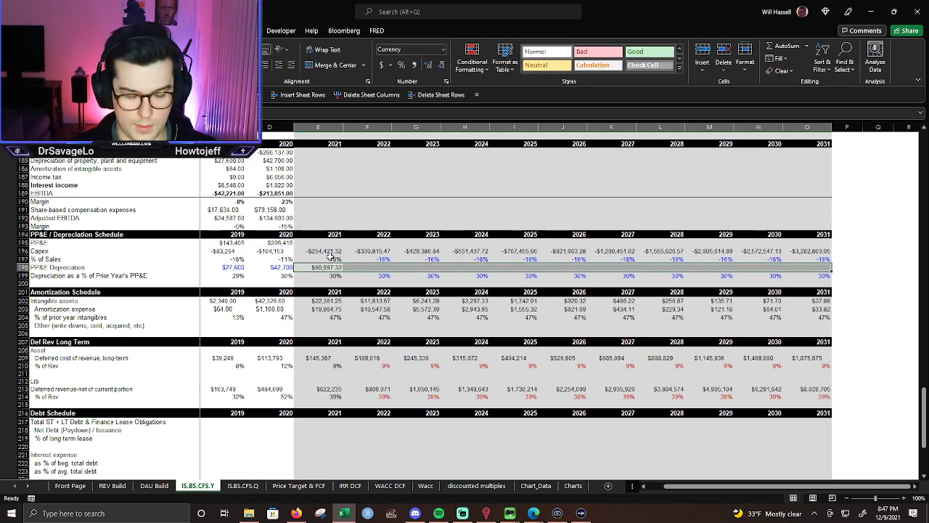
key("ctrl+r")
Inspect the 2021 Capex formula in E196 and compare it with the 2020 Capex cell.
key("Up")
key("Up")
key("Left")
key("Right")
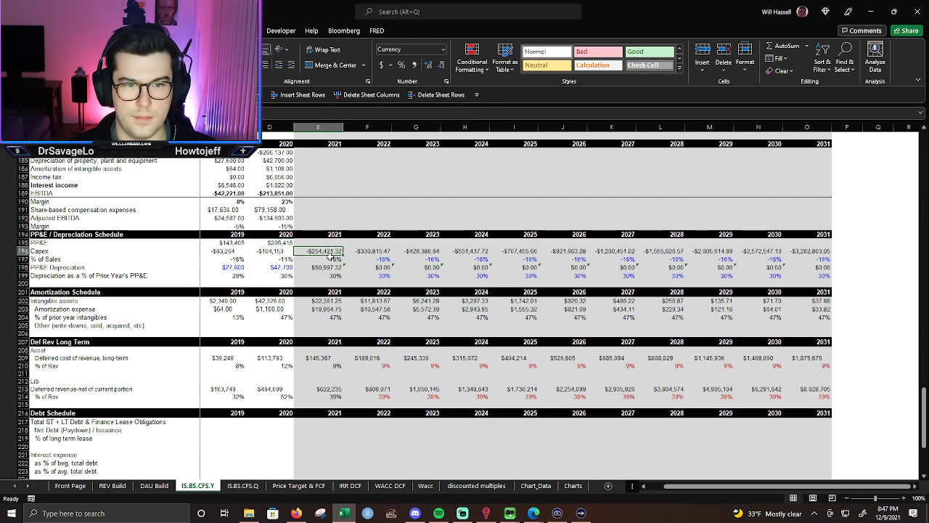
key("F2")
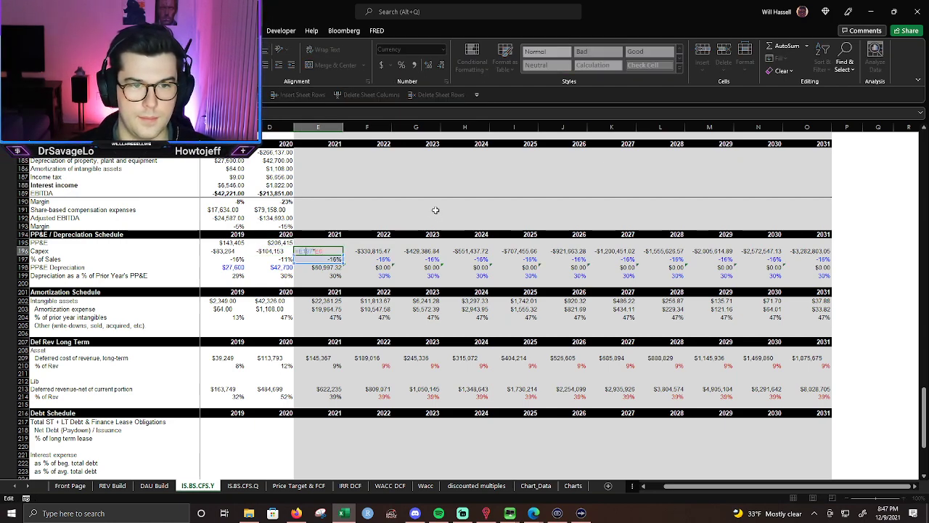
key("Escape")
key("Left")
scroll(436, 210, "up", 2)
key("Return")
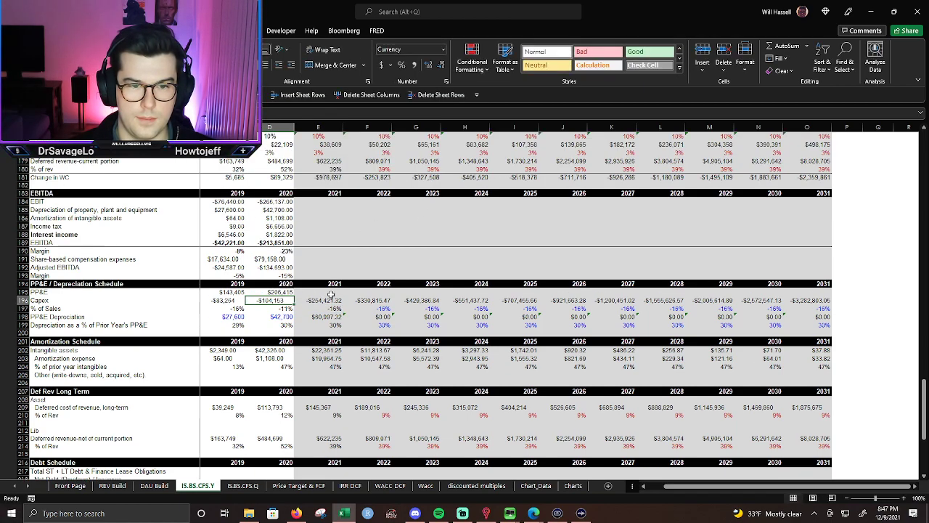
Start the 2021 PP&E formula in E195 of the PP&E / Depreciation Schedule.
left_click(331, 293)
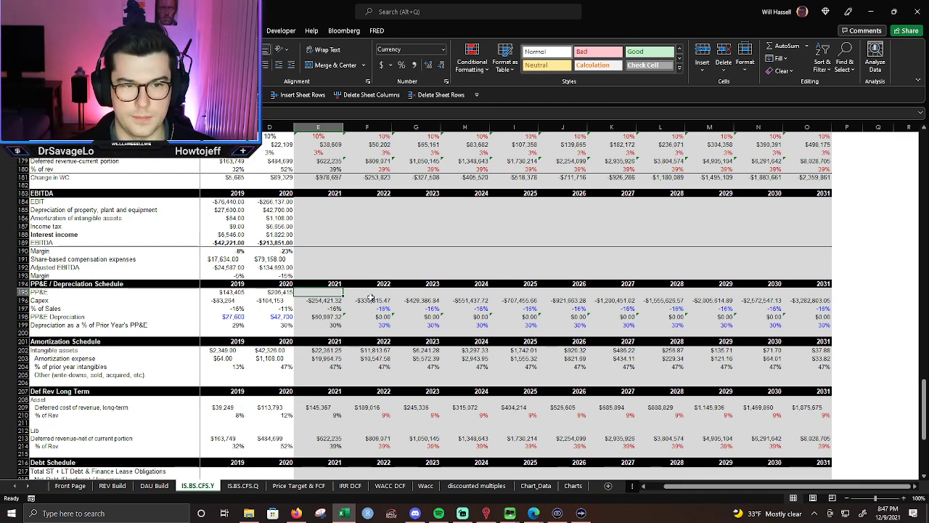
type("=")
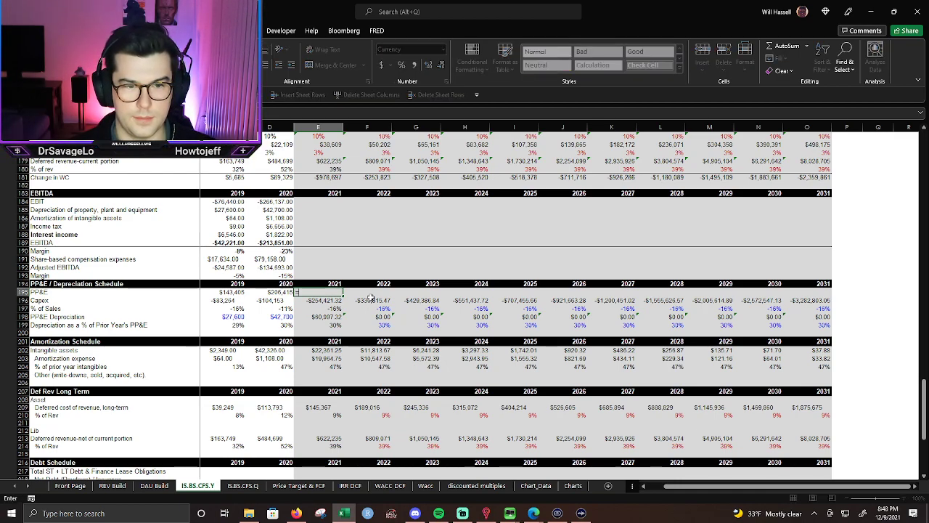
Calculate 2021 PP&E as the 2020 PP&E minus 2021 capex minus 2021 PP&E depreciation.
key("Left")
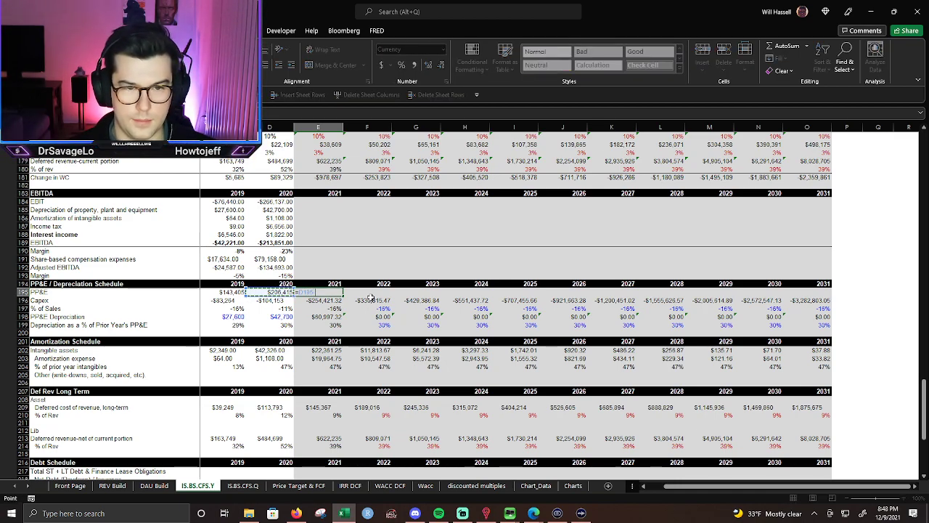
type("-")
key("Down")
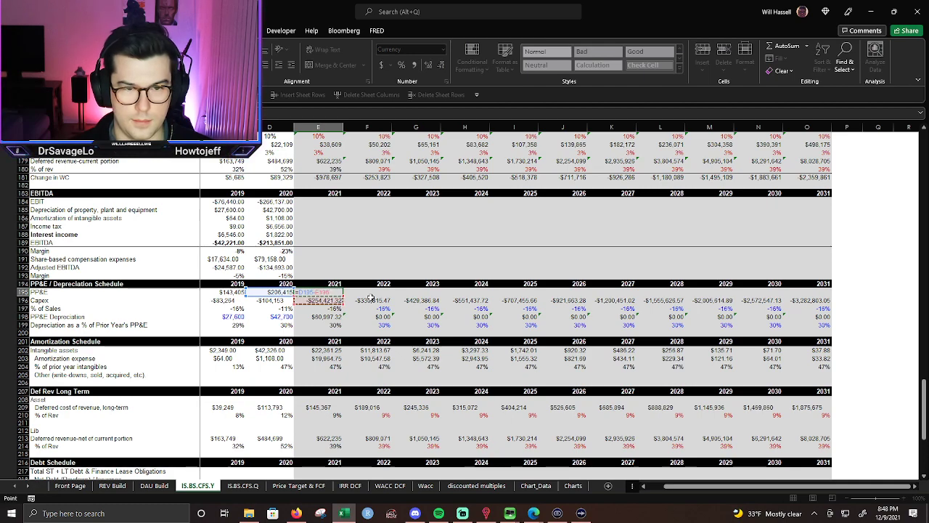
key("Return")
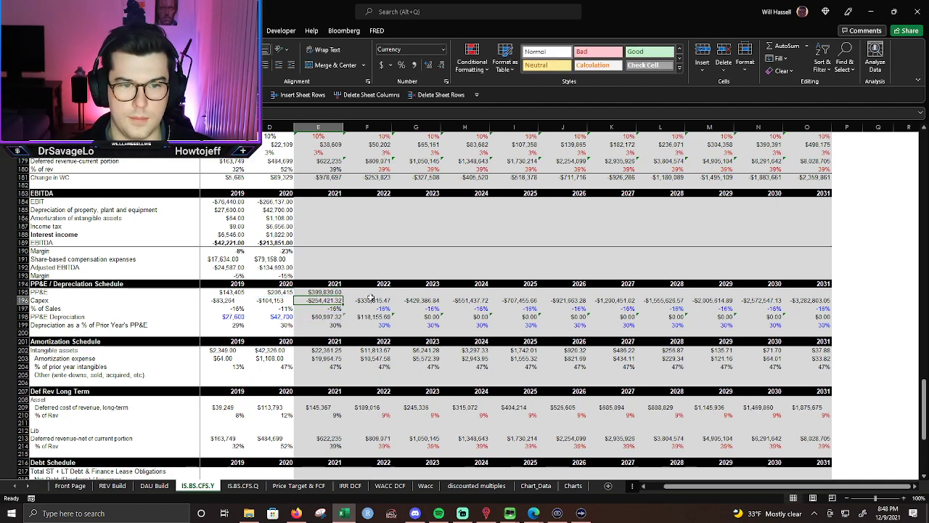
Fill the 2021 PP&E formula across the row through 2031 and check the 2022 capex cell.
key("Up")
key("shift+Right")
key("shift+Right")
key("shift+Right")
key("shift+Right")
key("shift+Right")
key("shift+Right")
key("shift+Right")
key("shift+Right")
key("shift+Right")
key("shift+Right")
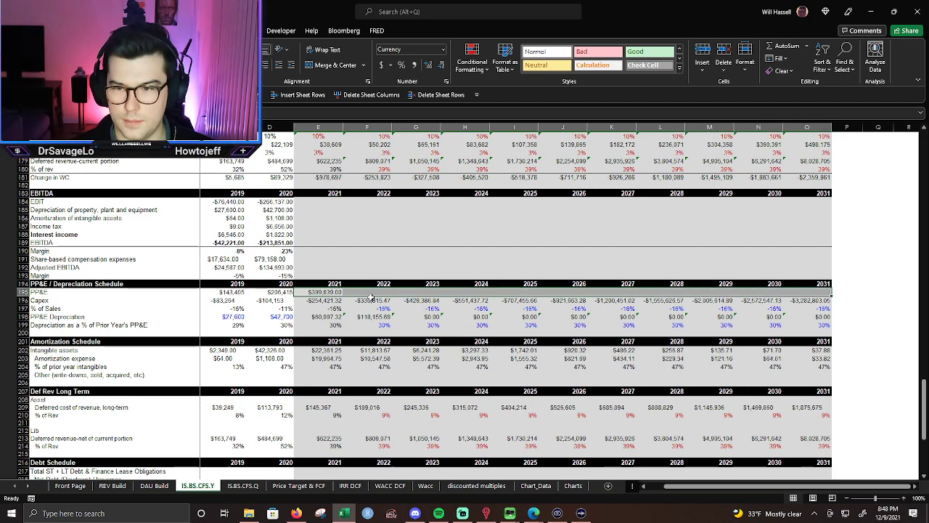
key("ctrl+r")
key("Down")
double_click(384, 299)
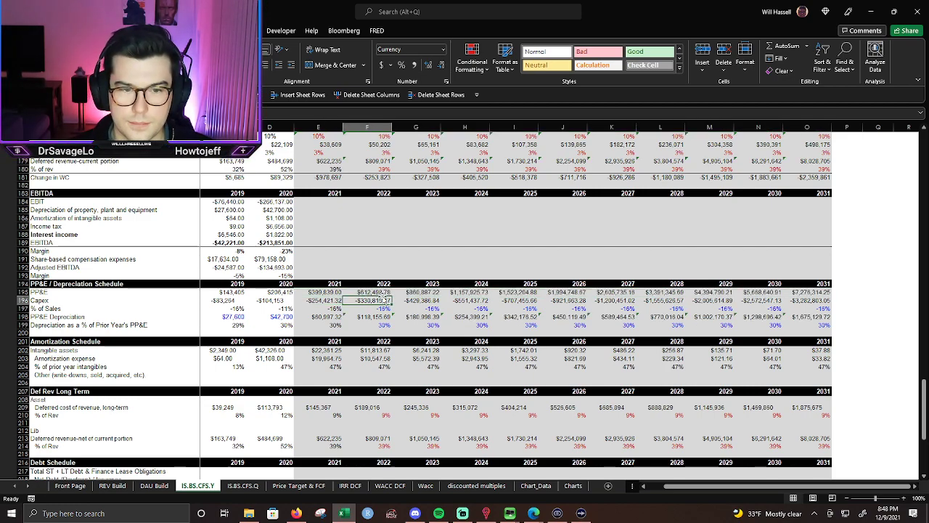
key("Escape")
key("F2")
key("Escape")
Fill the cash flow statement's 2021 depreciation and amortization formula across through 2031.
scroll(471, 294, "up", 6)
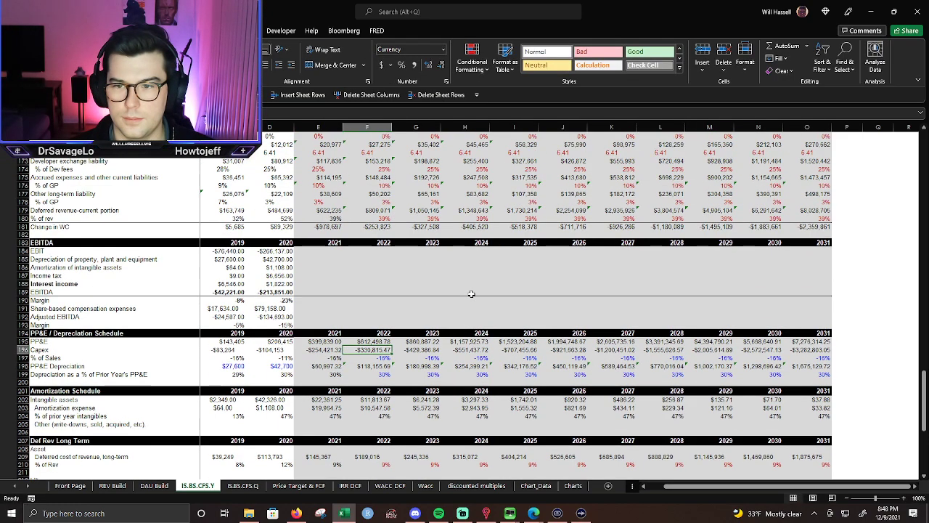
scroll(471, 292, "up", 4)
scroll(419, 310, "up", 13)
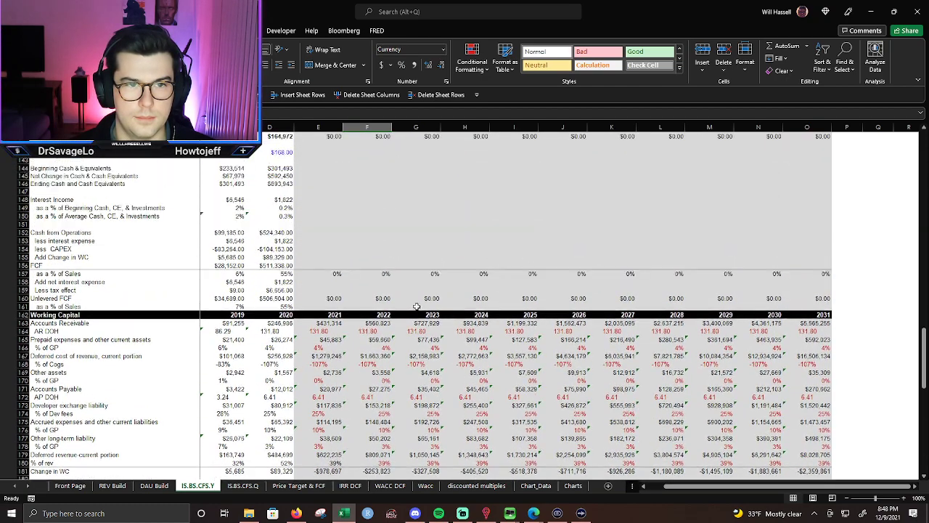
scroll(409, 302, "up", 3)
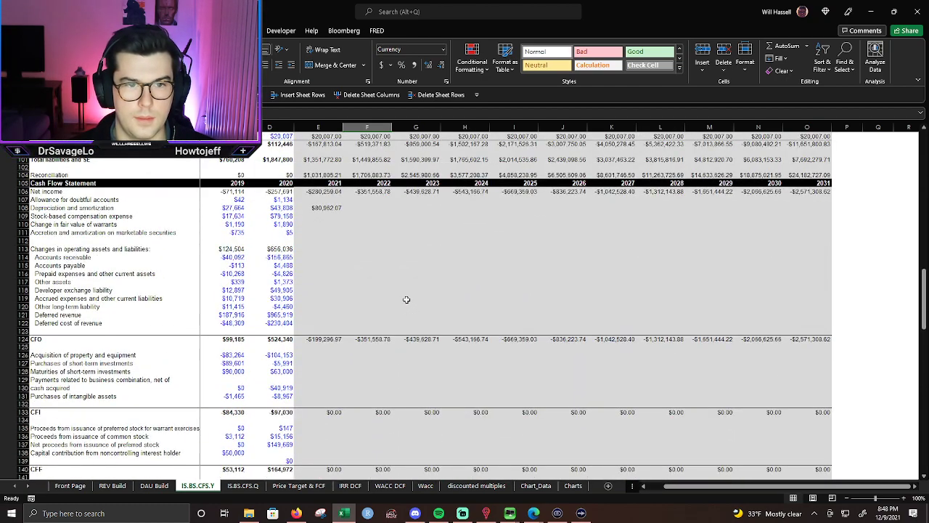
key("shift+Right")
key("shift+Right")
key("shift+Right")
key("shift+Right")
key("shift+Right")
key("shift+Right")
key("shift+Right")
key("shift+Right")
key("shift+Right")
key("shift+Right")
key("ctrl+r")
Set the 2021 allowance for doubtful accounts equal to the 2020 value and fill the formula through 2031.
key("Up")
type("=")
key("Left")
key("Return")
key("Up")
key("shift+Right")
key("shift+Right")
key("shift+Right")
key("shift+Right")
key("shift+Right")
key("shift+Right")
key("shift+Right")
key("shift+Right")
key("shift+Right")
key("shift+Right")
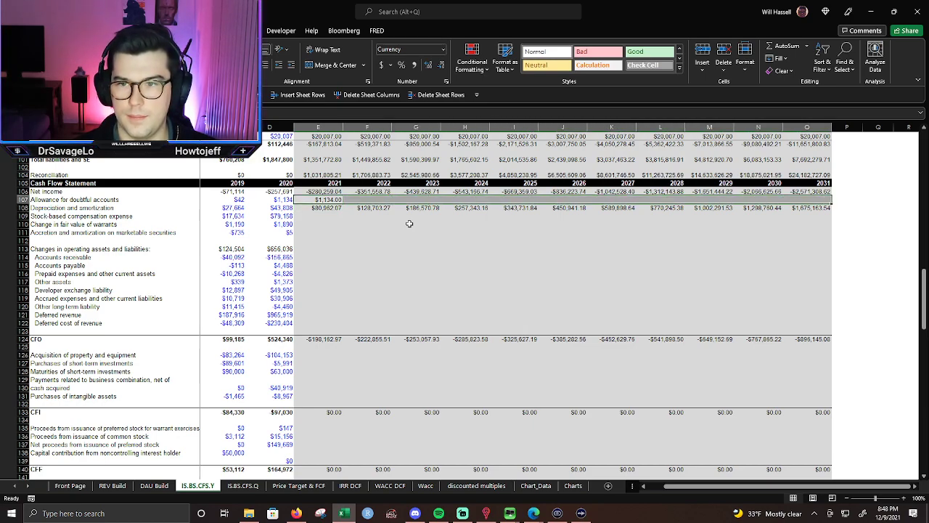
key("ctrl+r")
key("Down")
key("Down")
key("Down")
key("Down")
key("Down")
key("Down")
key("Down")
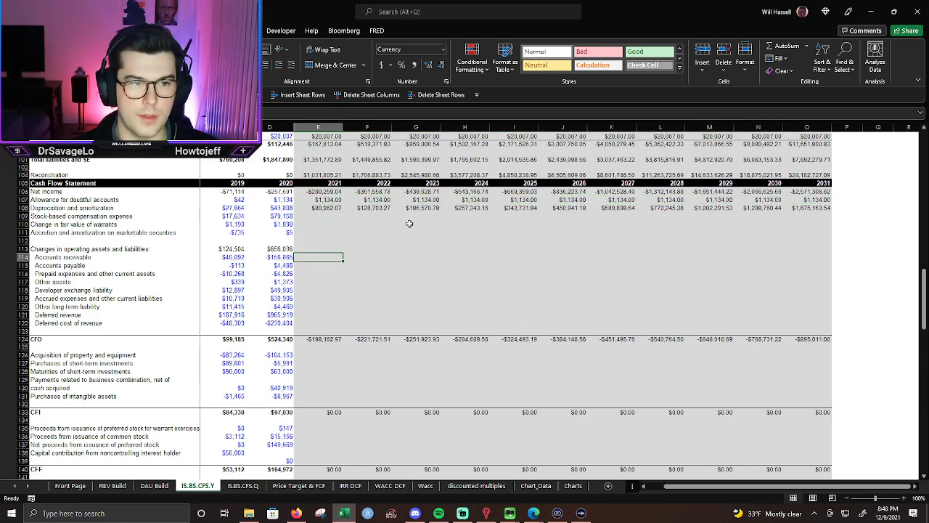
type("=")
key("Left")
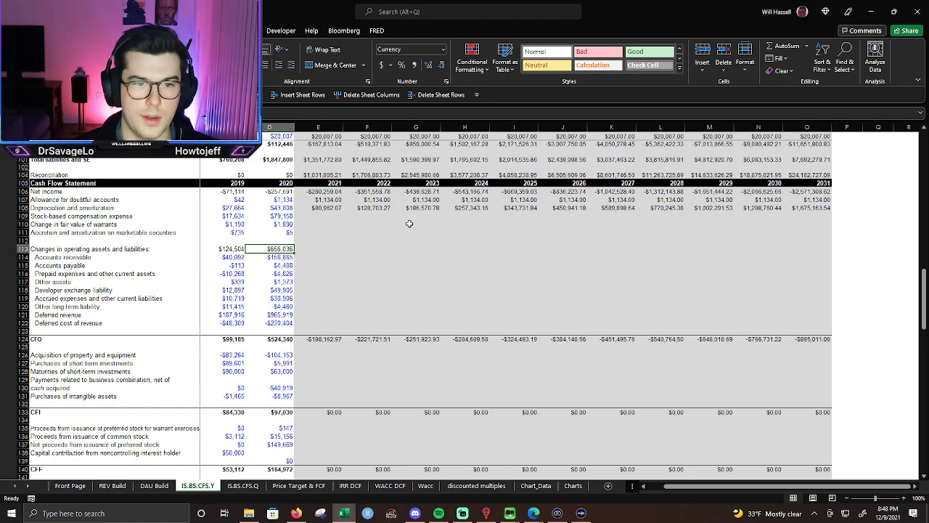
key("Return")
key("Up")
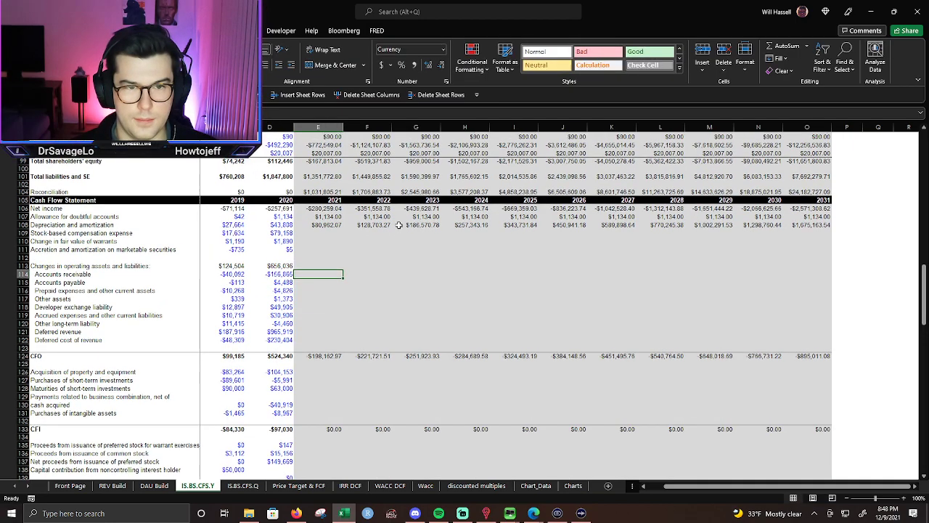
scroll(399, 225, "up", 4)
scroll(398, 231, "down", 4)
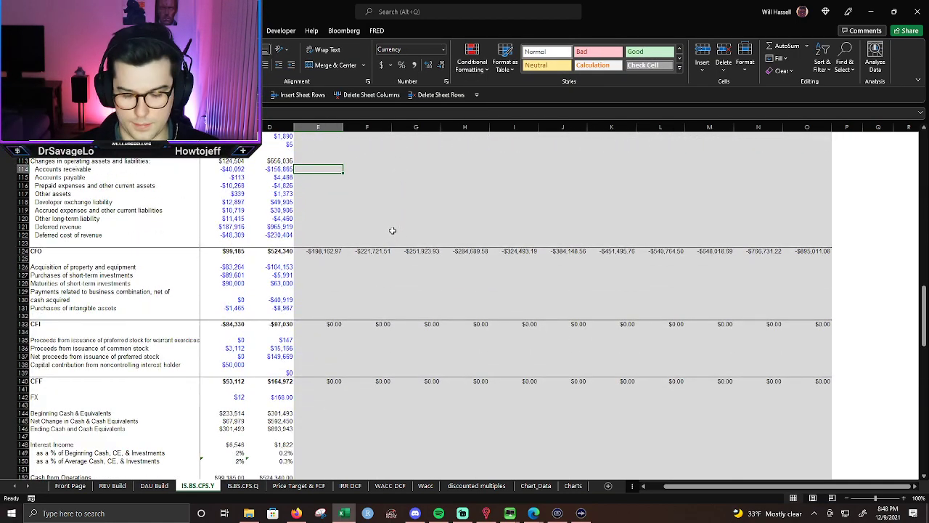
Link the cash flow statement's 2021 accounts receivable to the 2021 Accounts Receivable in the Working Capital section.
type("=")
scroll(399, 240, "down", 10)
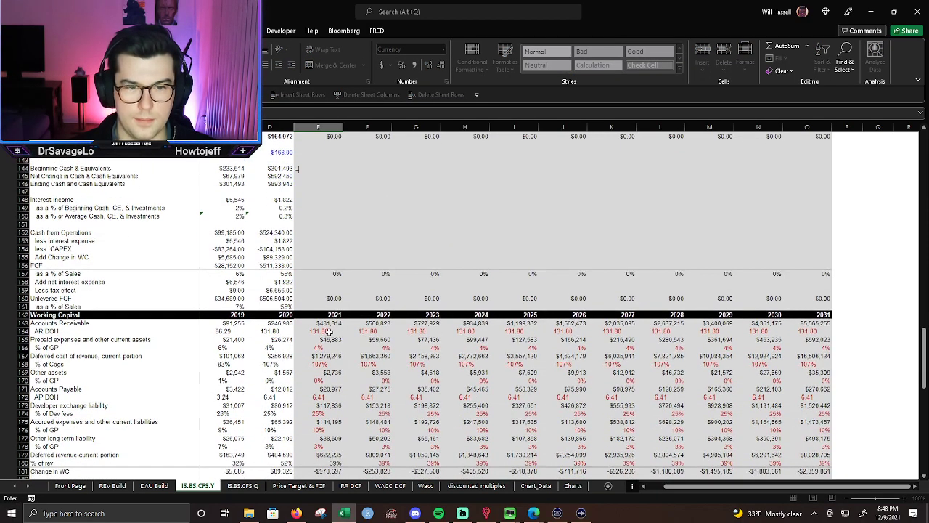
left_click(334, 324)
key("Return")
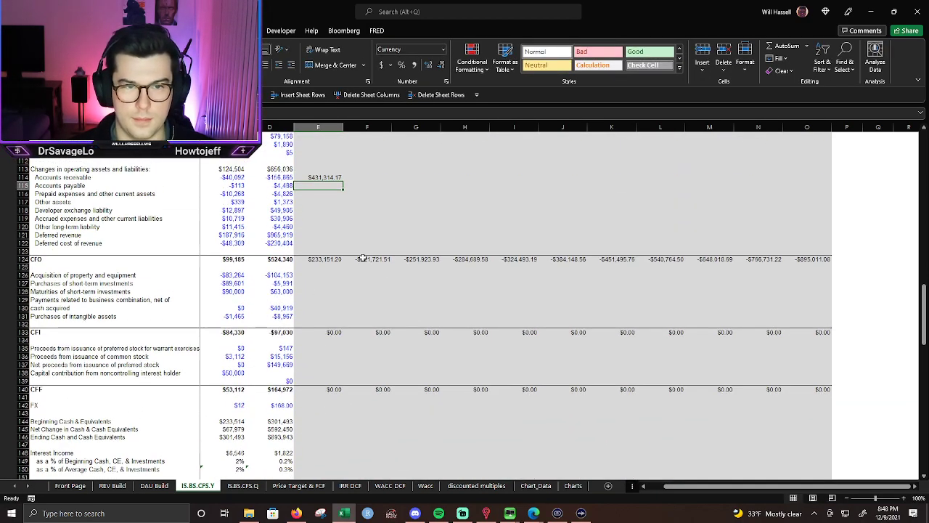
Link the cash flow statement's 2021 accounts payable to the 2021 prepaid expenses in the Working Capital section.
type("=")
scroll(363, 258, "down", 7)
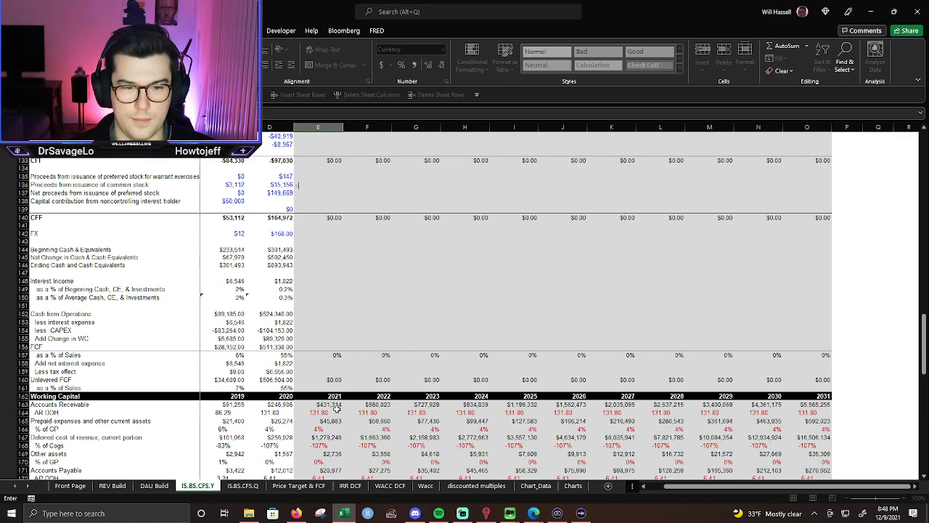
left_click(333, 421)
key("Return")
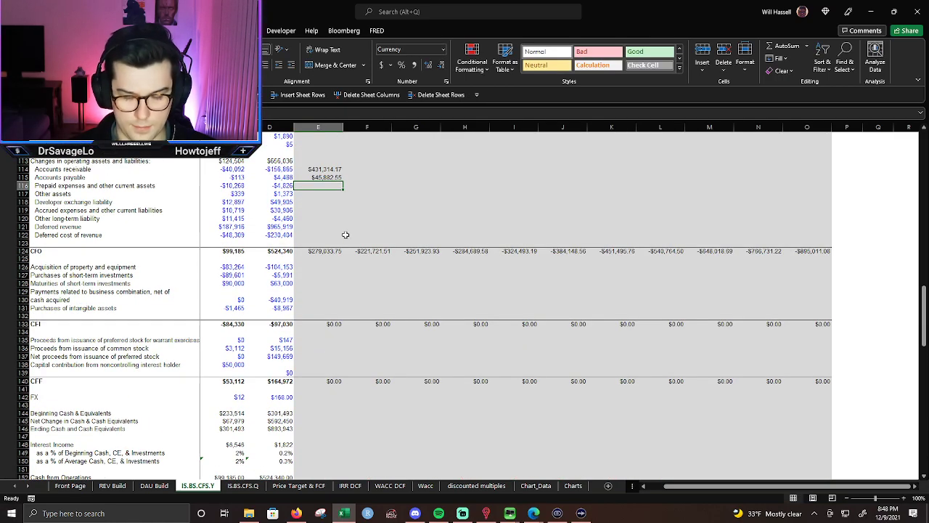
type("=")
scroll(346, 235, "down", 6)
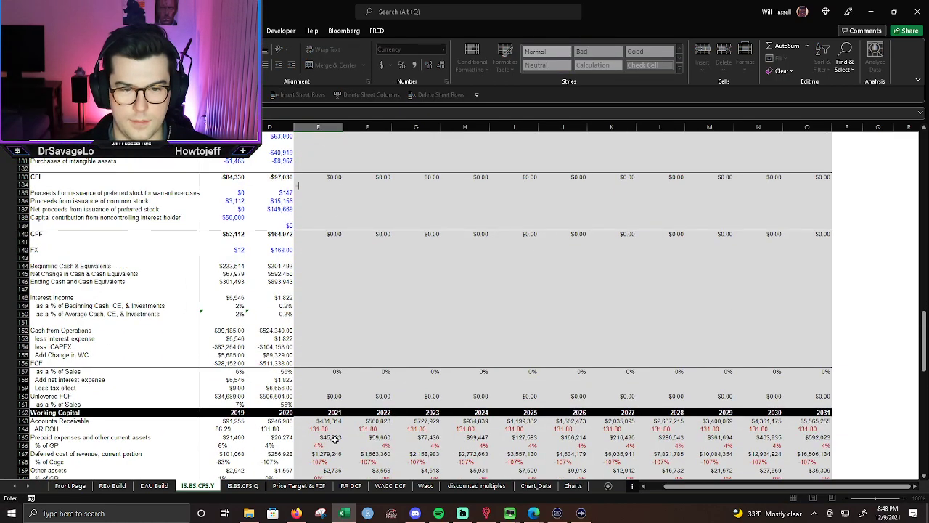
scroll(334, 441, "down", 1)
left_click(333, 430)
scroll(400, 210, "up", 8)
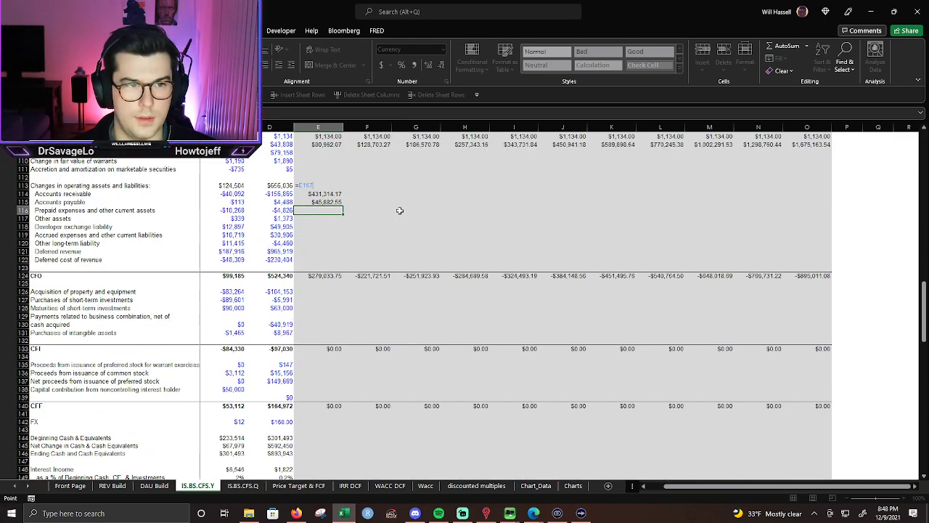
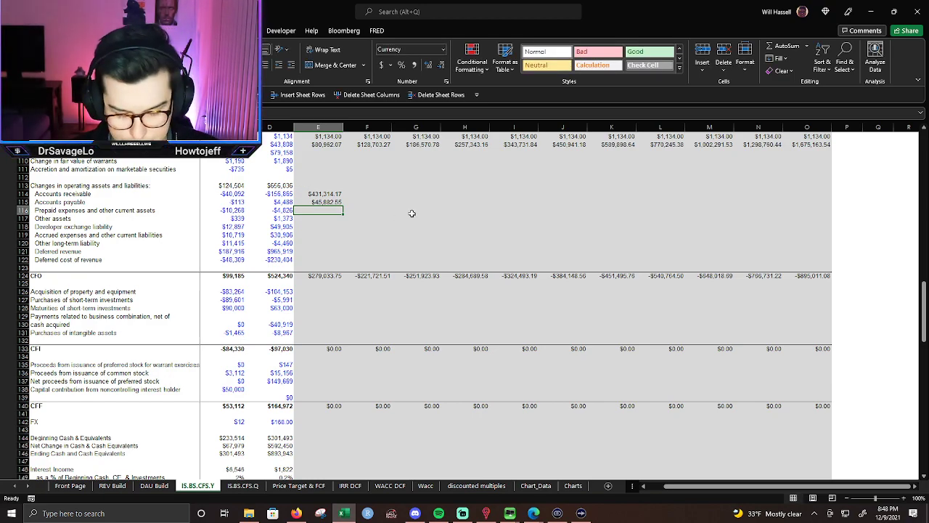
Clear the 2021 accounts payable cell in the cash flow statement.
key("Up")
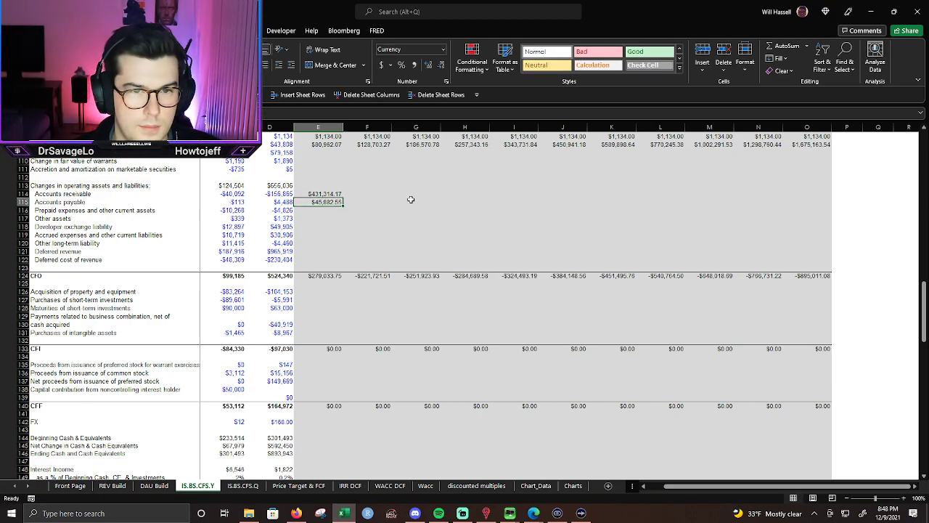
key("Delete")
key("Up")
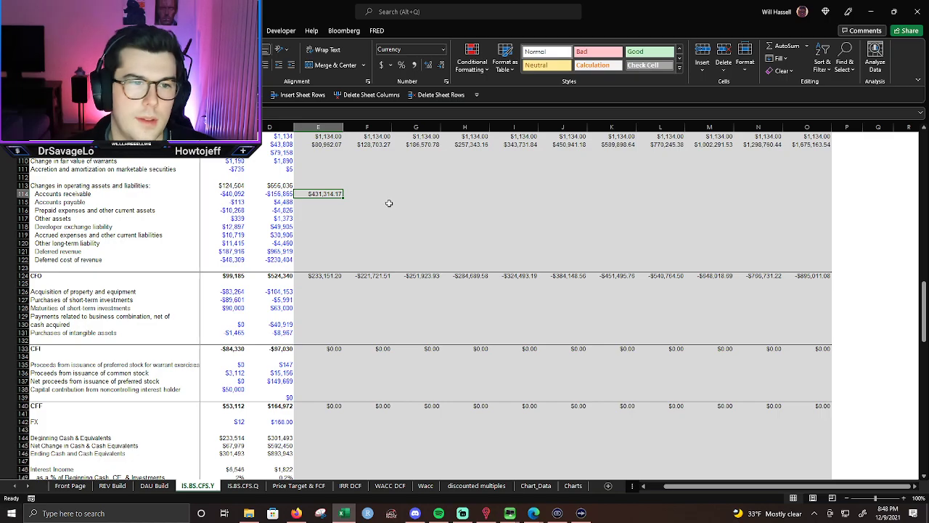
Link the cash flow statement's 2021 stock-based compensation expense to the 2021 Total SBC in the income statement.
scroll(390, 202, "up", 4)
left_click(311, 241)
type("=")
scroll(385, 239, "up", 13)
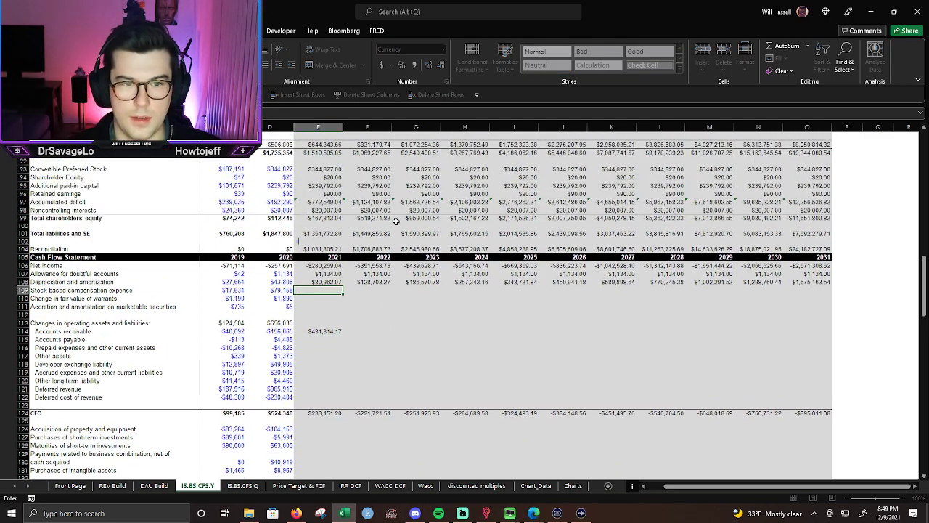
scroll(394, 222, "up", 18)
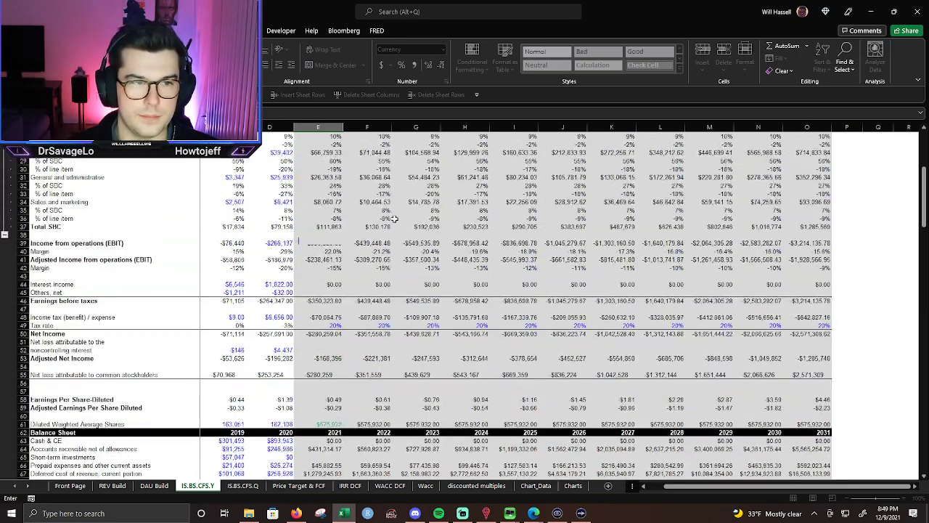
scroll(394, 223, "down", 1)
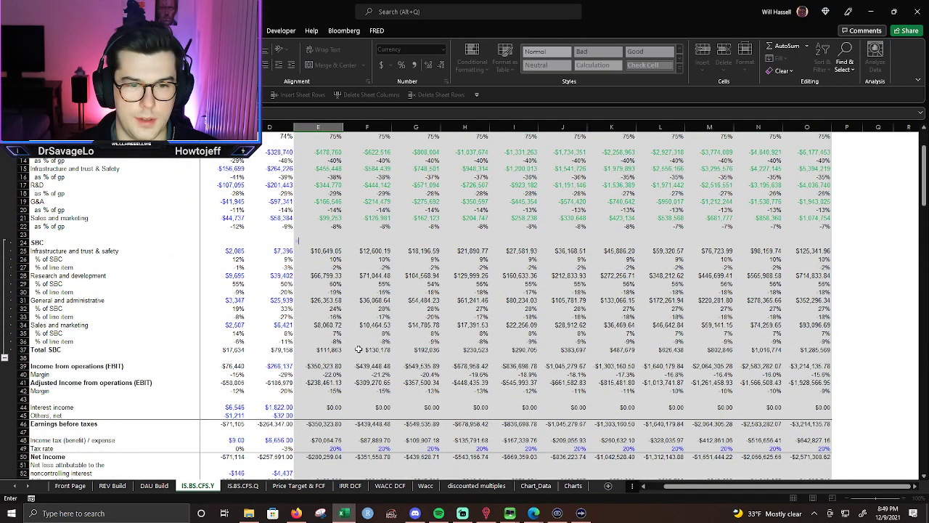
left_click(330, 349)
key("Return")
Format the 2021 stock-based compensation value in black like the depreciation and amortization value above it.
scroll(371, 338, "down", 1)
left_click(331, 365)
left_click(331, 356)
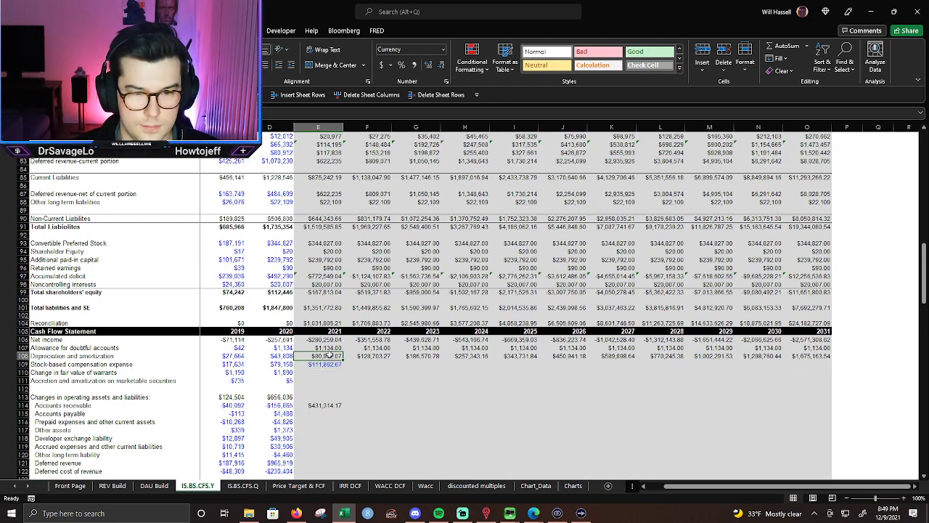
key("Down")
key("Down")
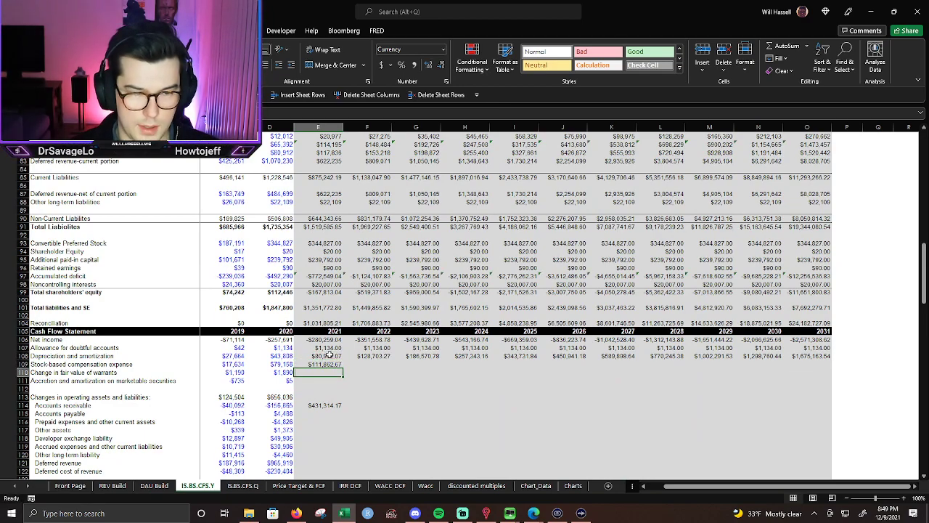
type("=")
key("Left")
key("Down")
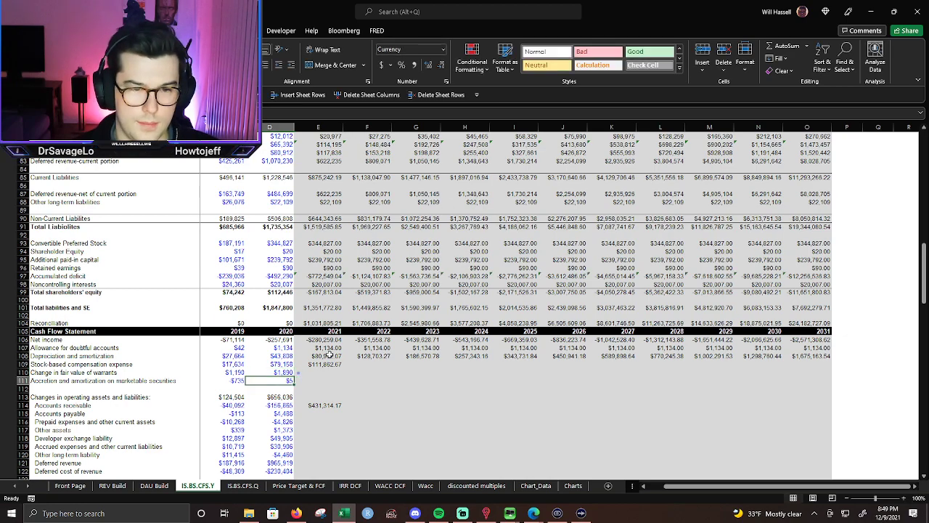
key("Right")
Copy the 2021 allowance for doubtful accounts formula to the warrants fair value and marketable securities accretion rows.
key("Up")
key("Up")
key("Up")
key("Up")
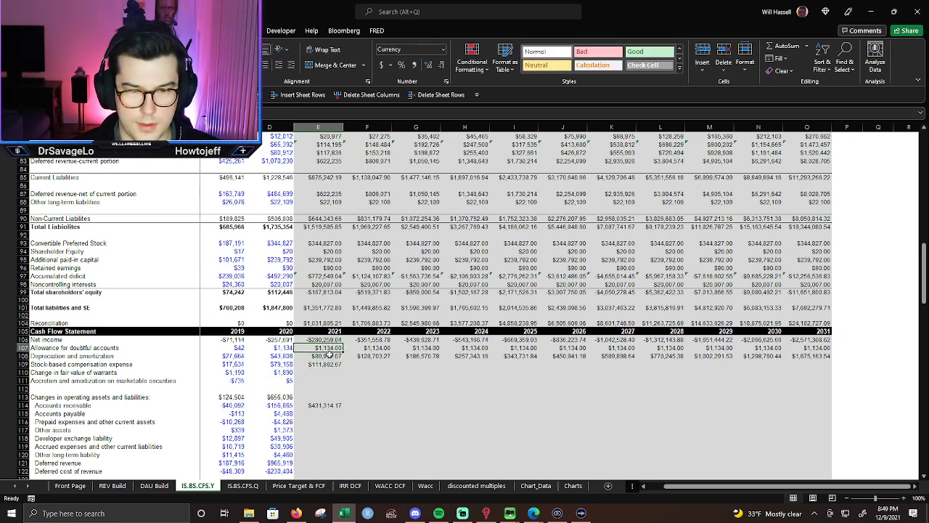
key("ctrl+c")
key("Down")
key("Down")
key("Down")
key("ctrl+v")
key("Down")
key("ctrl+v")
key("Escape")
Fill the 2021 stock-based compensation, warrants and marketable securities accretion formulas across through 2031.
key("Up")
key("Up")
key("shift+Down")
key("shift+Down")
key("shift+Right")
key("shift+Right")
key("shift+Right")
key("shift+Right")
key("shift+Right")
key("shift+Right")
key("shift+Right")
key("shift+Right")
key("shift+Right")
key("shift+Right")
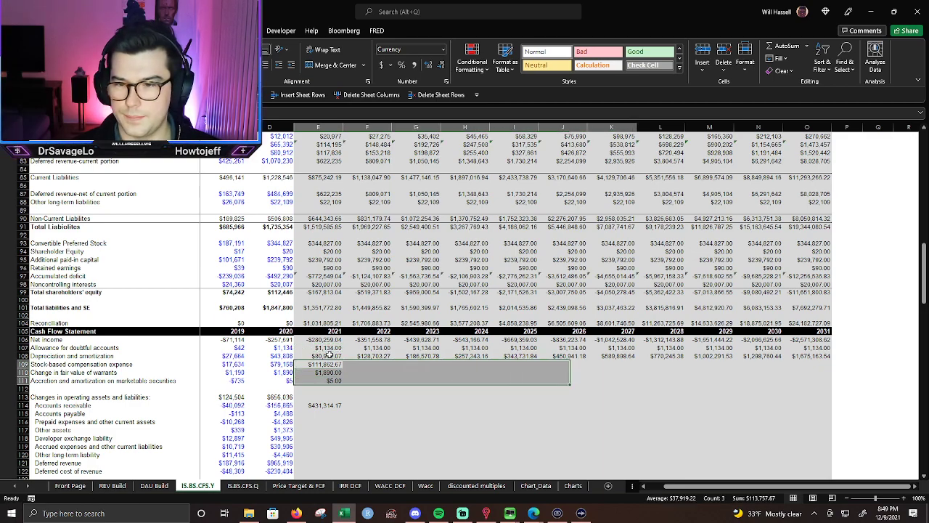
key("ctrl+r")
key("Down")
key("Down")
key("Down")
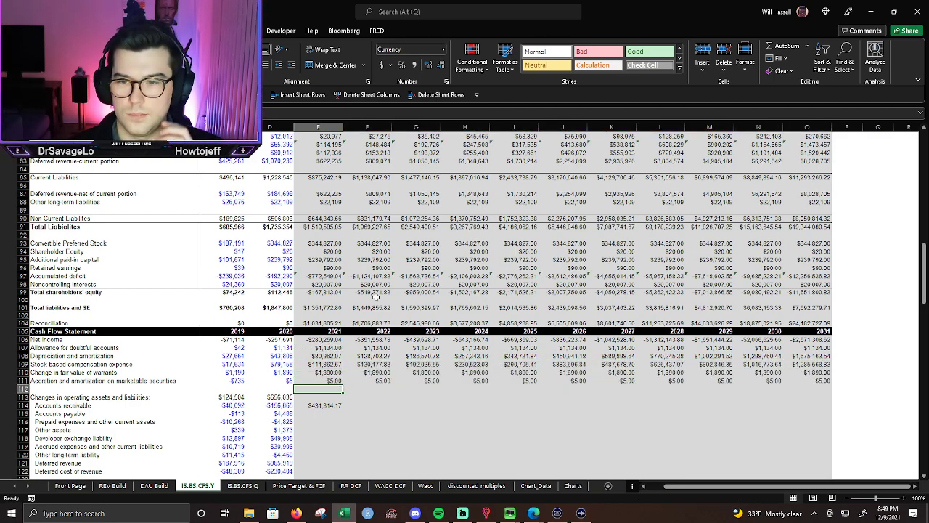
scroll(439, 317, "down", 5)
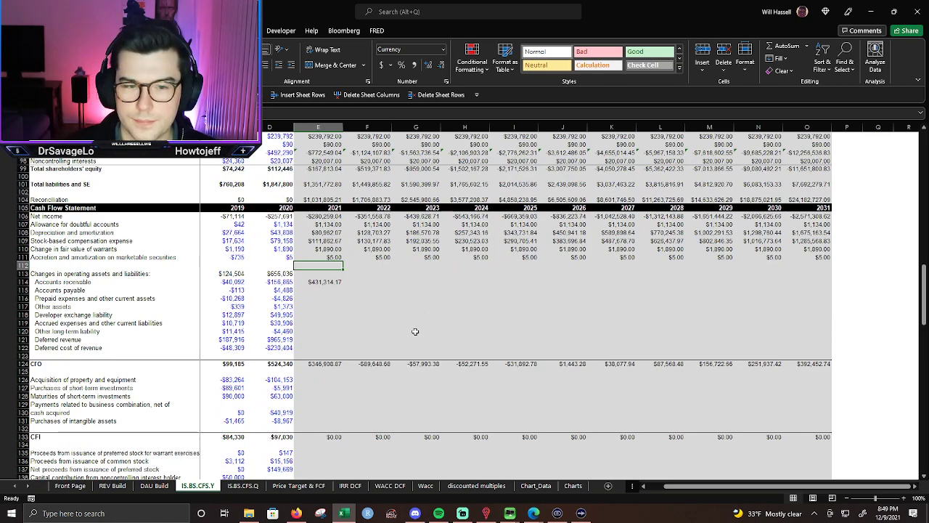
left_click(321, 283)
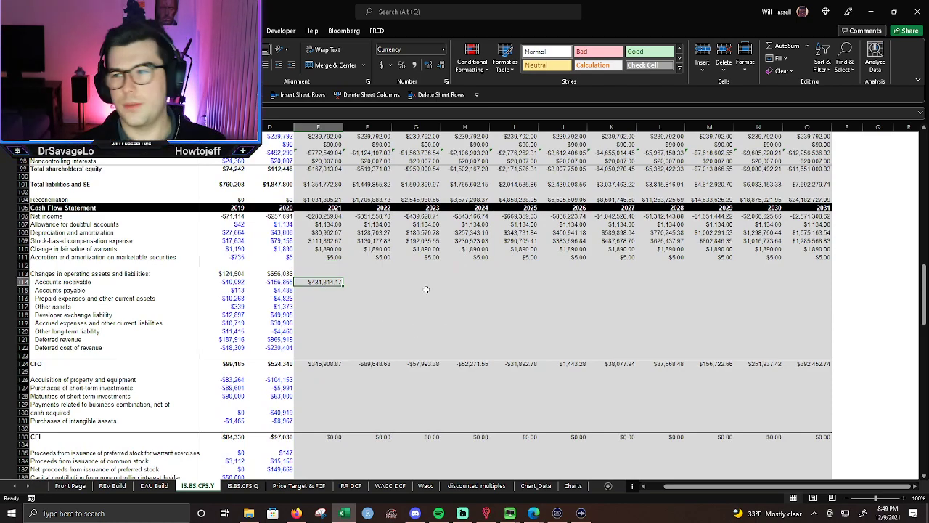
scroll(429, 257, "down", 1)
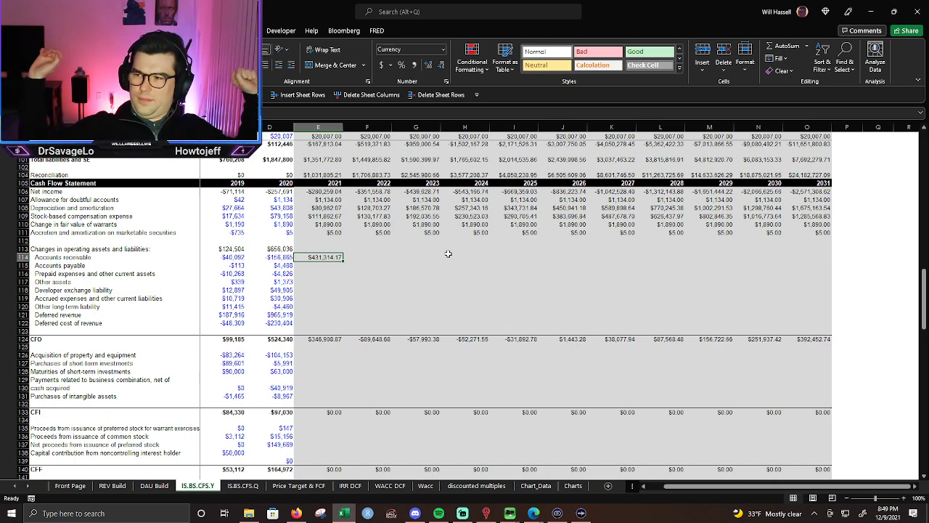
scroll(364, 294, "down", 4)
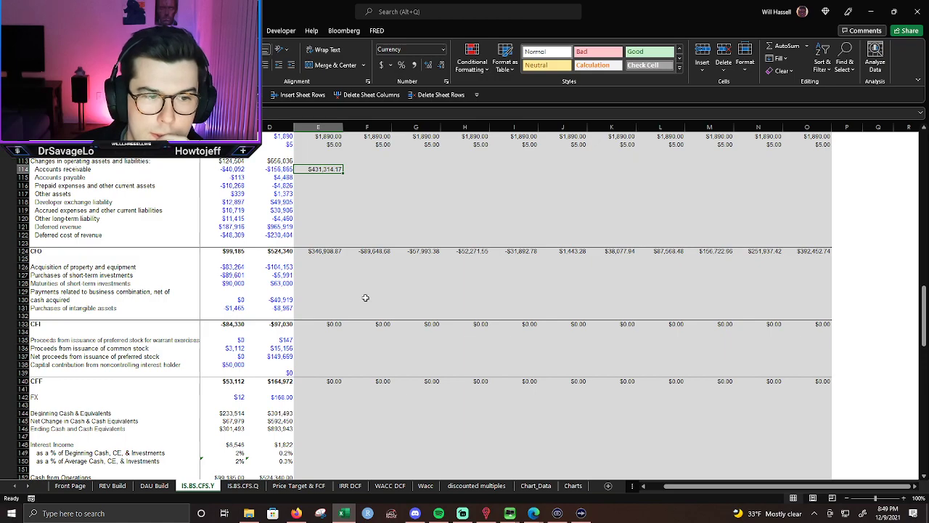
Set the 2021 maturities and purchases of short-term investments equal to their 2020 values.
left_click(305, 284)
type("=")
key("Left")
key("Return")
key("Up")
key("Up")
type("=")
key("Left")
key("Return")
Link the 2021 acquisition of property and equipment to the 2021 Capex in the PP&E schedule.
key("Up")
key("Up")
type("=")
scroll(320, 343, "down", 5)
scroll(320, 343, "down", 11)
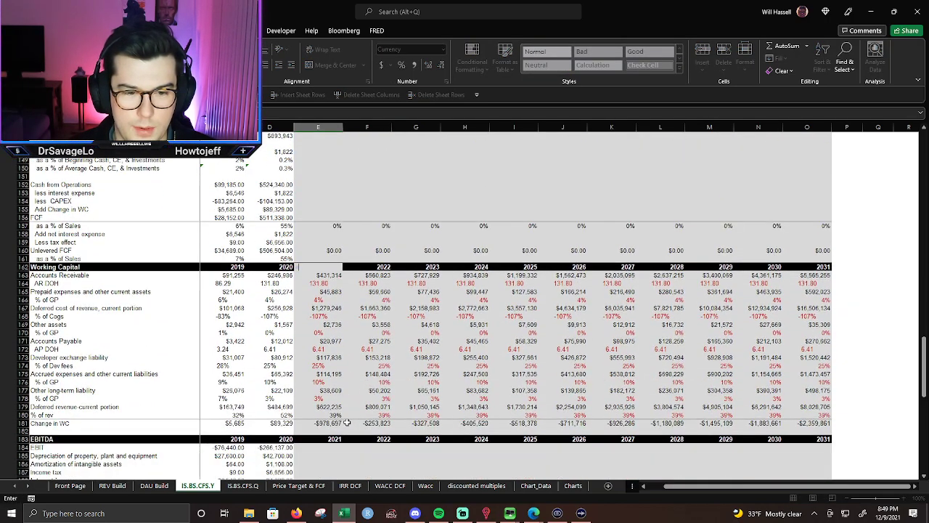
scroll(346, 425, "down", 2)
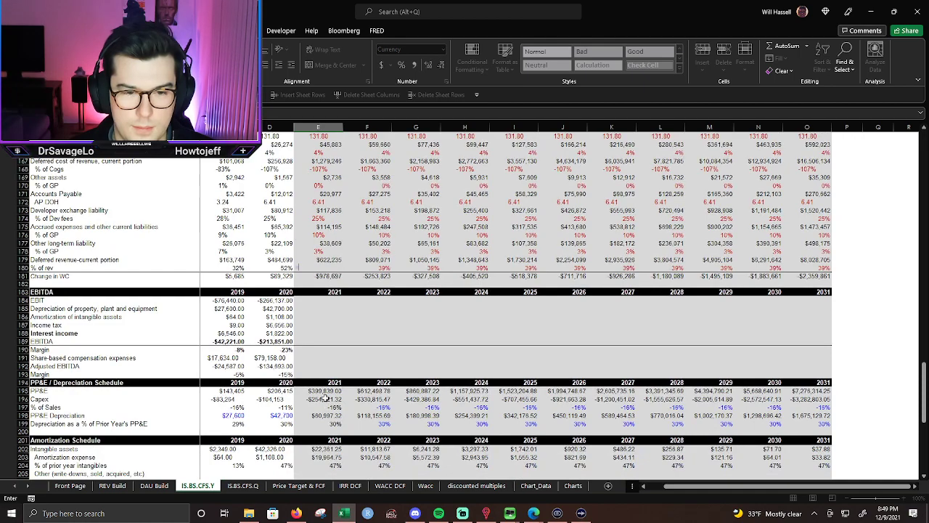
left_click(326, 398)
key("Return")
key("Up")
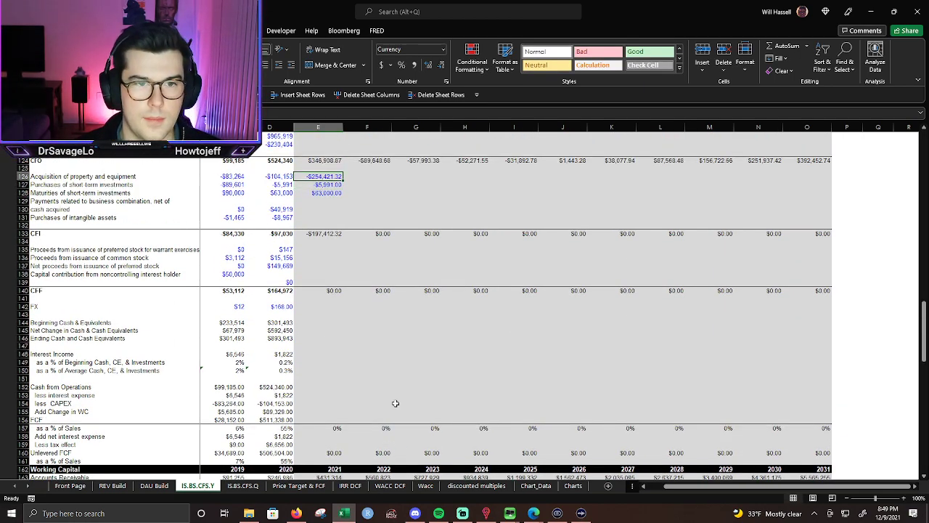
Format the 2021 acquisition of property and equipment value in black.
key("alt+h")
key("f")
key("c")
key("Return")
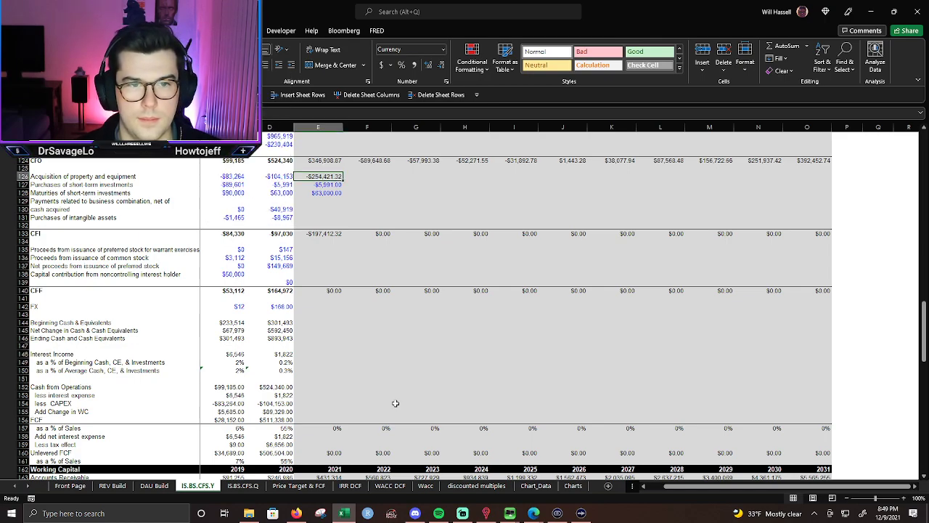
Fill the 2021 property and equipment acquisition, short-term investment purchases and maturities formulas across through 2031.
key("shift+Down")
key("shift+Down")
key("shift+Right")
key("shift+Right")
key("shift+Right")
key("shift+Right")
key("shift+Right")
key("shift+Right")
key("shift+Right")
key("shift+Right")
key("shift+Right")
key("shift+Right")
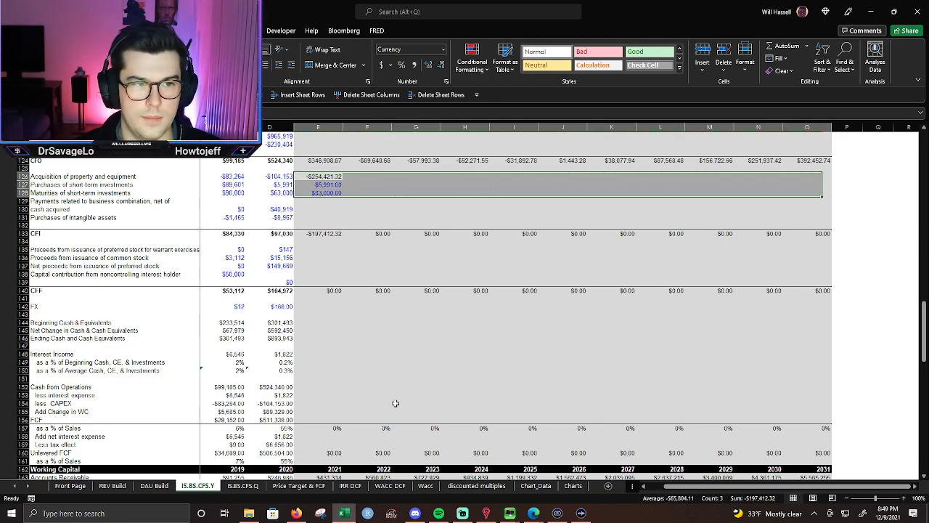
key("ctrl+r")
Set the 2021 payments related to business combination, net of cash acquired, to 0.
key("Down")
key("Down")
key("Down")
key("Down")
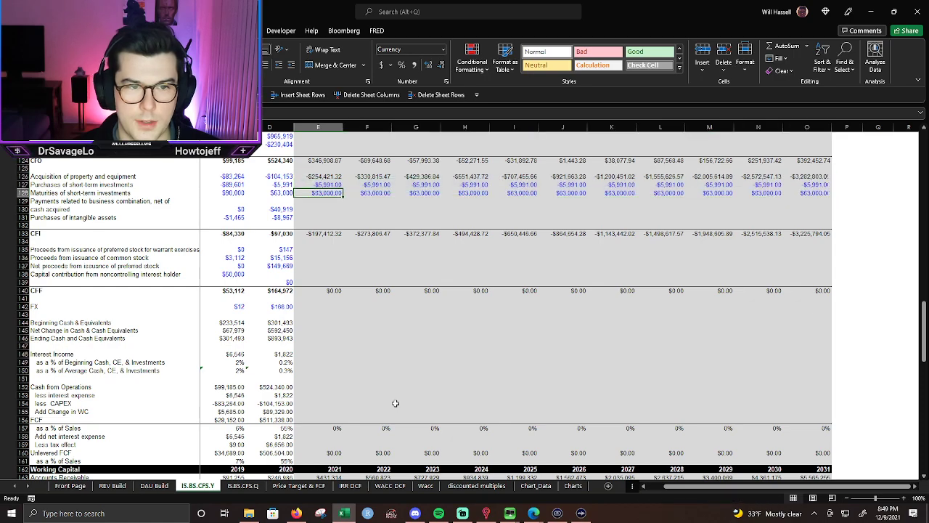
type("0")
key("Return")
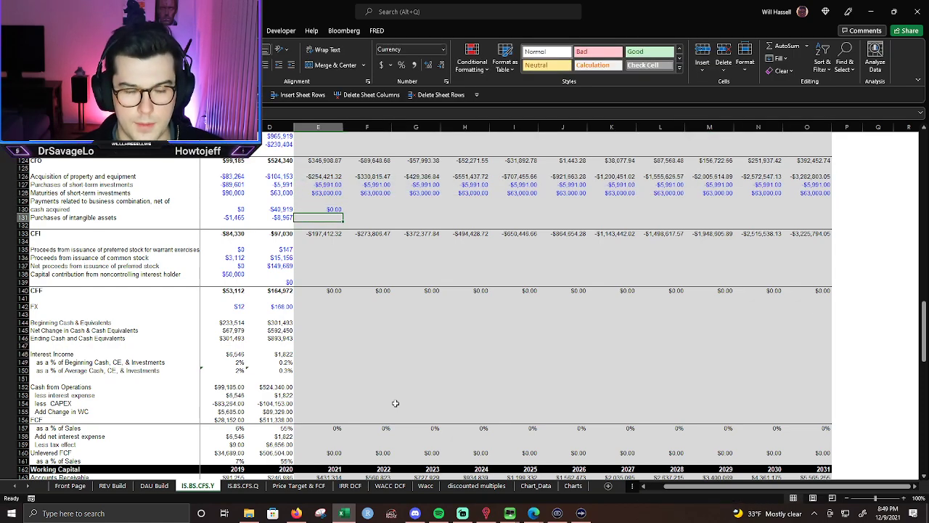
type("=")
scroll(361, 365, "down", 8)
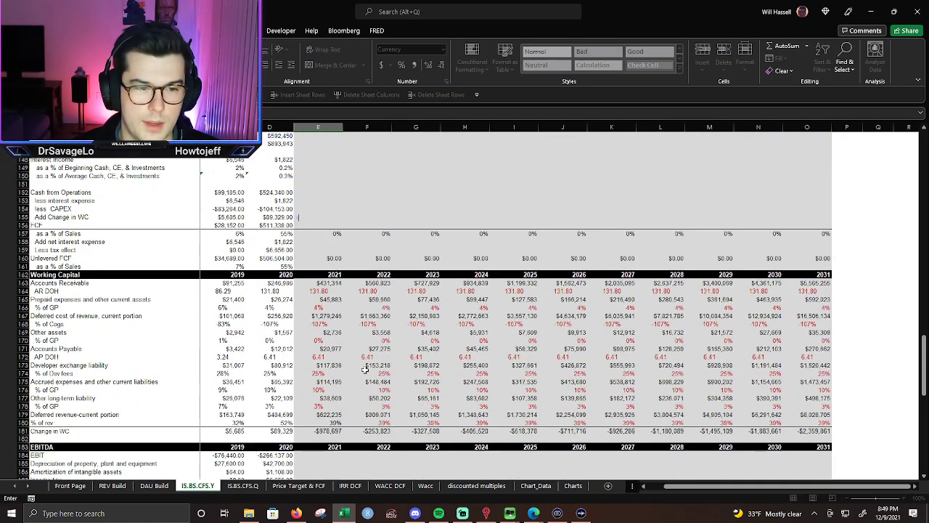
scroll(368, 373, "down", 8)
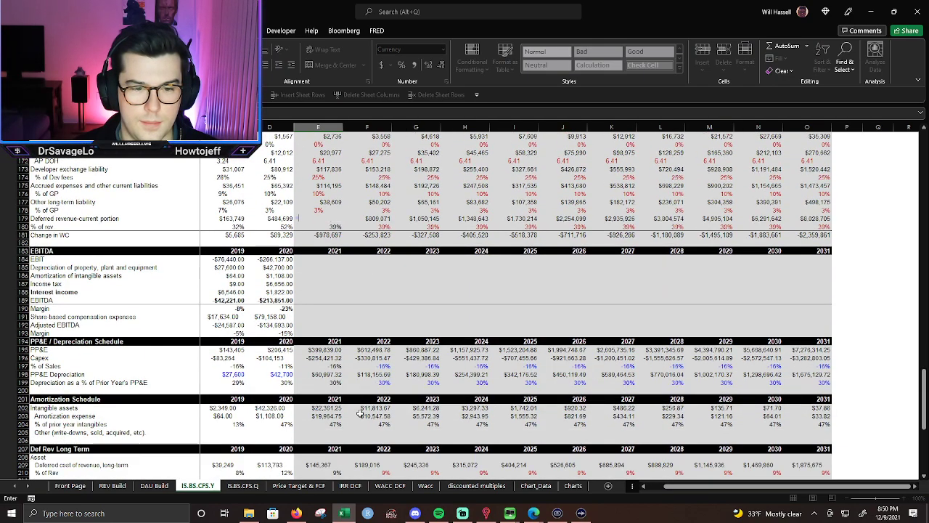
key("Return")
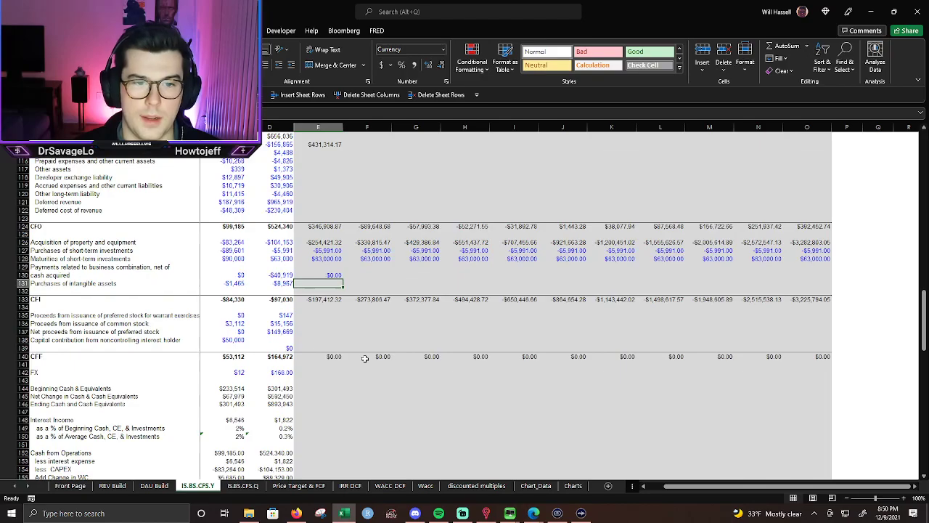
Calculate 2021 purchases of intangible assets as 2020 intangible assets minus 2021 intangible assets from the Amortization Schedule.
type("=")
scroll(368, 358, "down", 12)
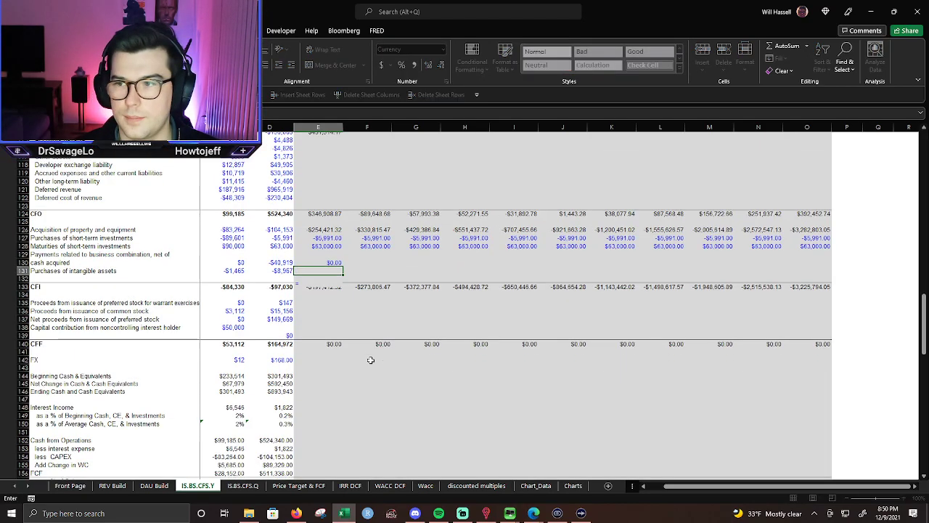
scroll(372, 359, "down", 6)
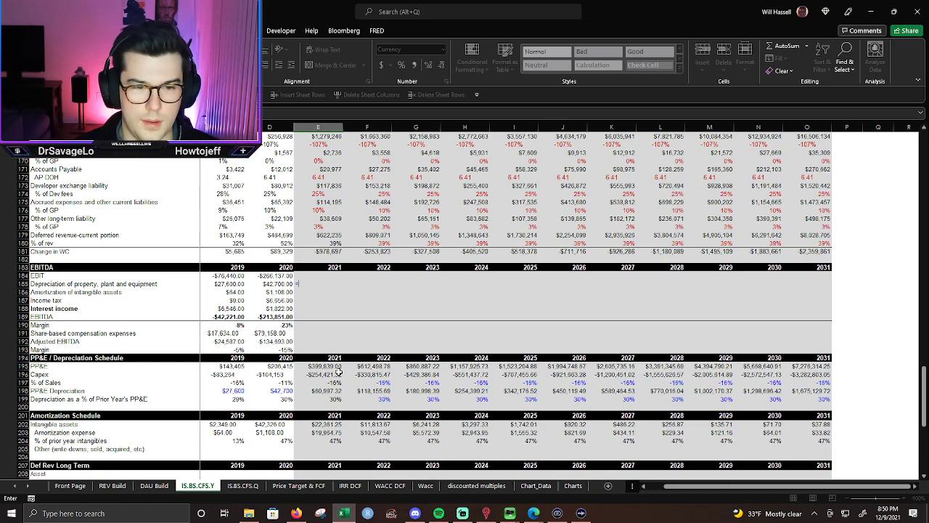
scroll(315, 404, "down", 3)
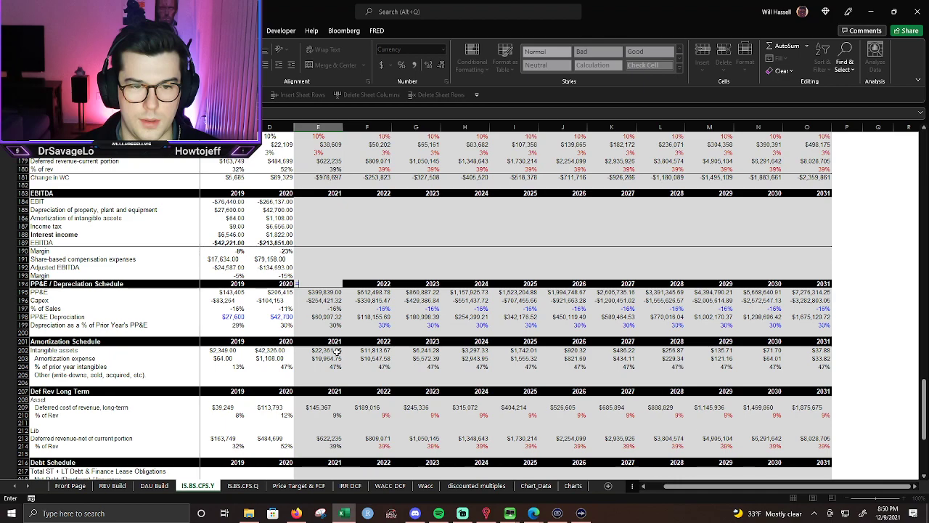
left_click(336, 351)
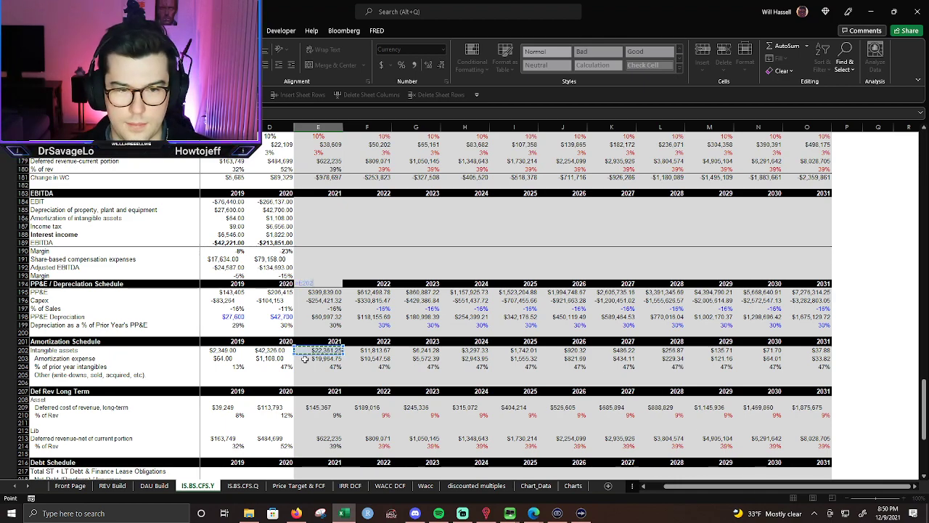
left_click(282, 349)
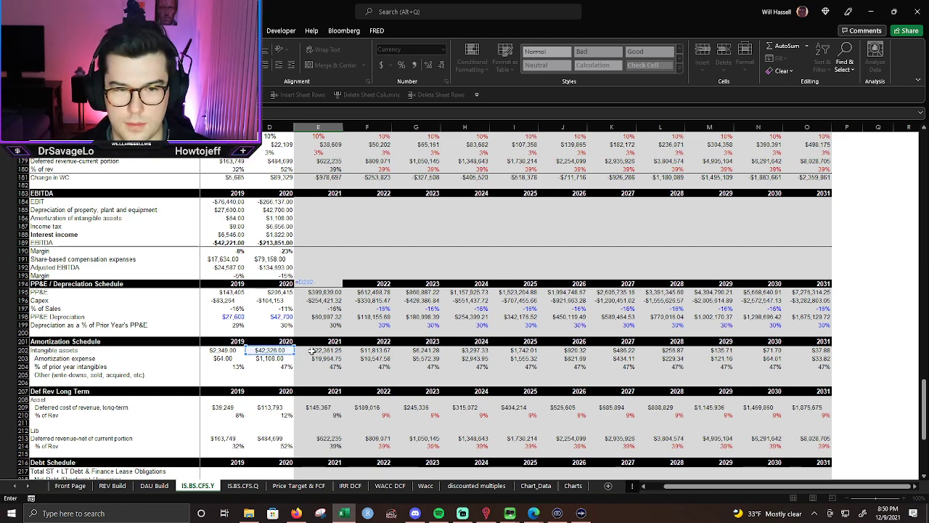
key("Return")
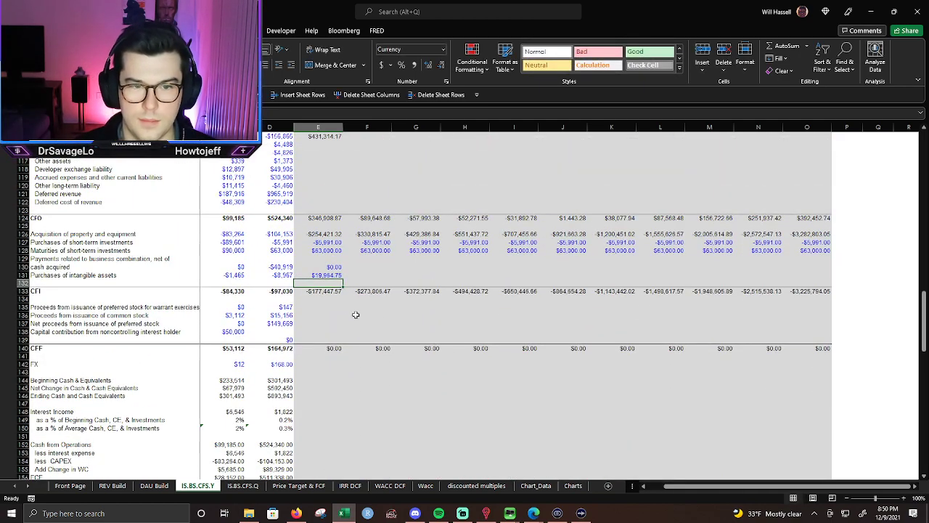
Fill the 2021 purchases of intangible assets formula across through 2031.
key("Up")
key("shift+Right")
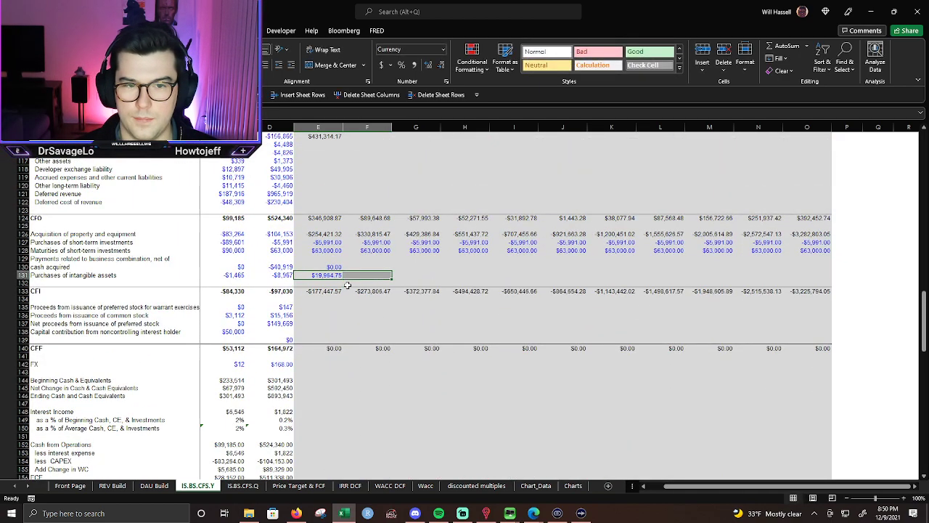
key("shift+Right")
key("shift+Right")
key("shift+Right")
key("shift+Right")
key("shift+Right")
key("shift+Right")
key("shift+Right")
key("shift+Right")
key("shift+Right")
key("ctrl+r")
Fill the 2021 zero for business combination payments across through 2031.
key("Up")
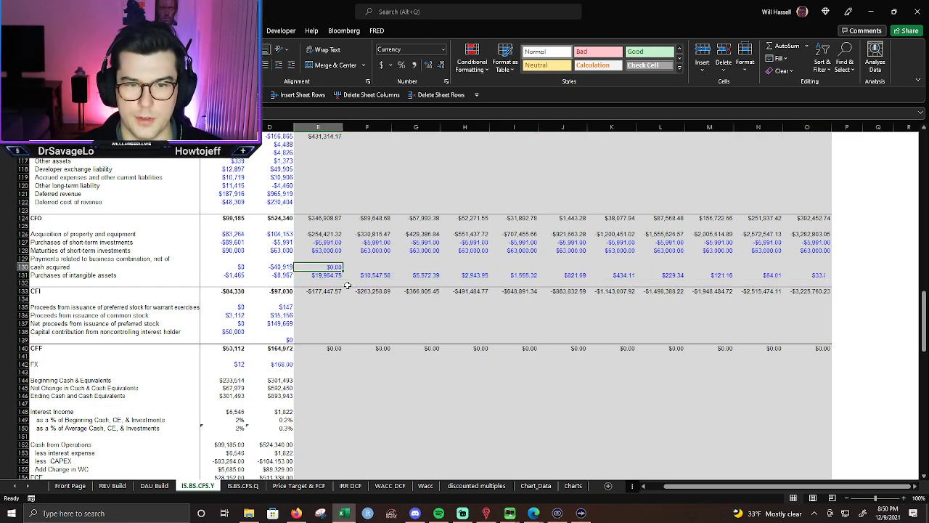
key("shift+Right")
key("shift+Right")
key("shift+Right")
key("shift+Right")
key("shift+Right")
key("shift+Right")
key("shift+Right")
key("shift+Right")
key("shift+Right")
key("shift+Right")
key("shift+Right")
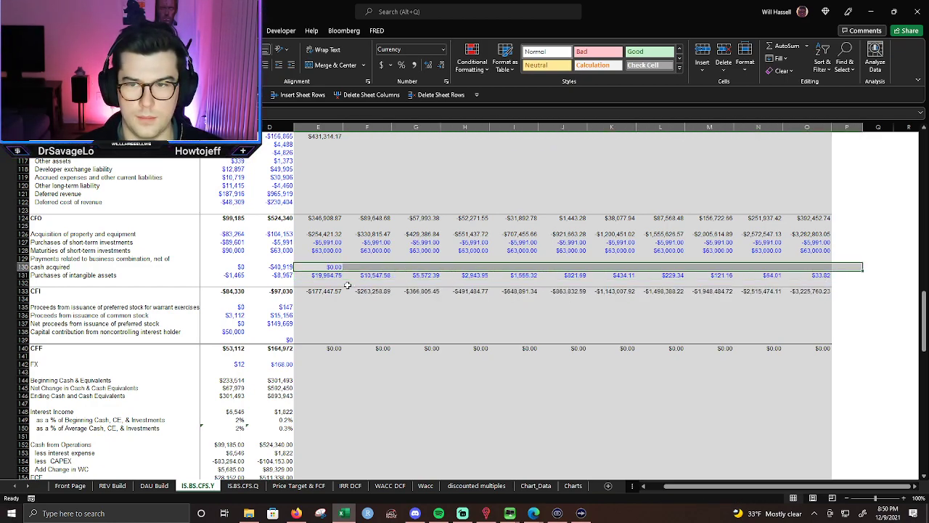
key("shift+Left")
key("ctrl+r")
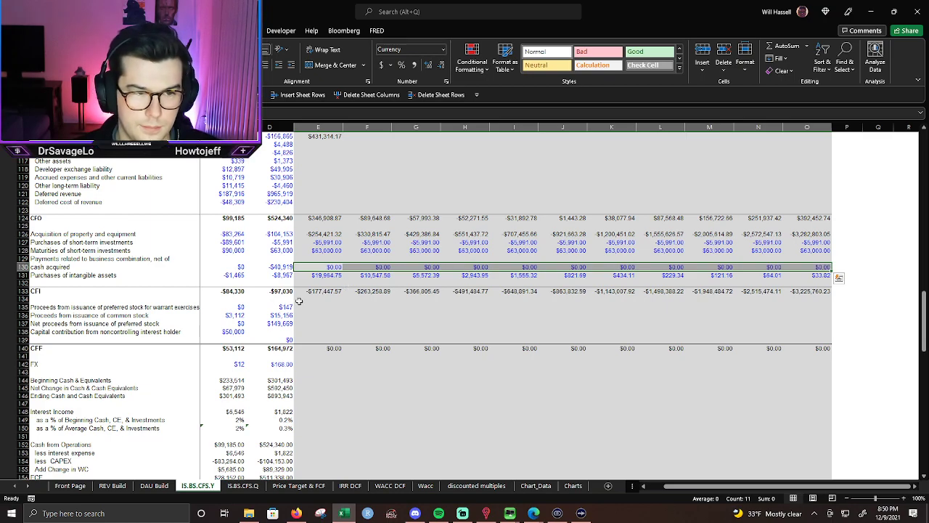
Enter 0 for 2021 in the four financing activity lines and the blank row above CFF.
left_click(300, 305)
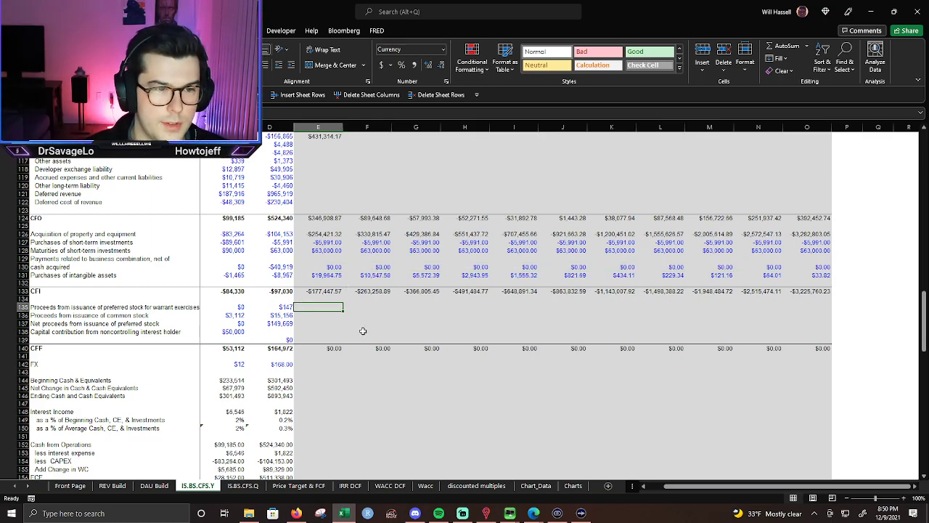
type("0")
key("Return")
type("0")
key("Return")
type("0")
key("Return")
type("0")
key("Return")
type("0")
key("Return")
Fill the 2021 zeros of the financing rows above CFF across through 2031.
key("shift+Up")
key("shift+Up")
key("shift+Up")
key("shift+Up")
key("shift+Right")
key("shift+Right")
key("shift+Right")
key("shift+Right")
key("shift+Right")
key("shift+Right")
key("shift+Right")
key("shift+Right")
key("shift+Right")
key("shift+Right")
key("shift+Right")
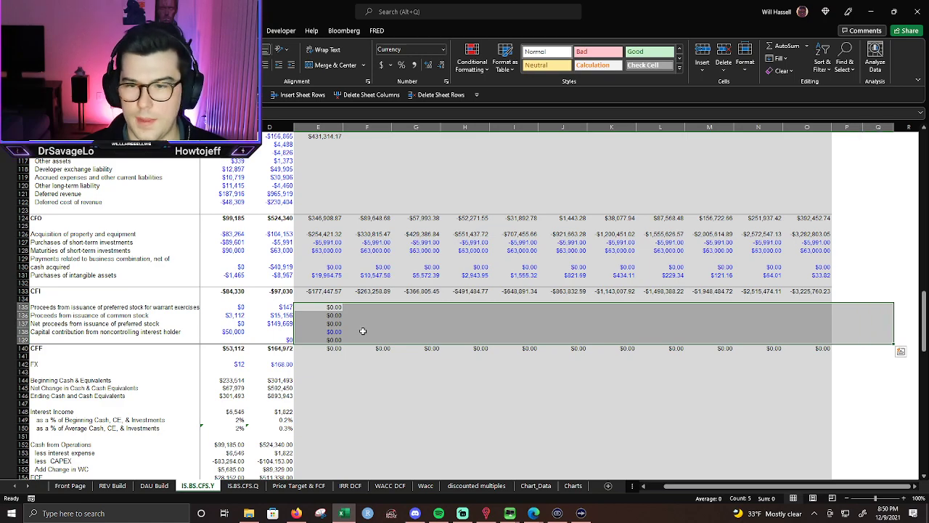
key("shift+Left")
key("shift+Left")
key("ctrl+r")
Set the 2021 FX value equal to the 2020 FX value.
key("Down")
key("Down")
key("Down")
key("Down")
key("Down")
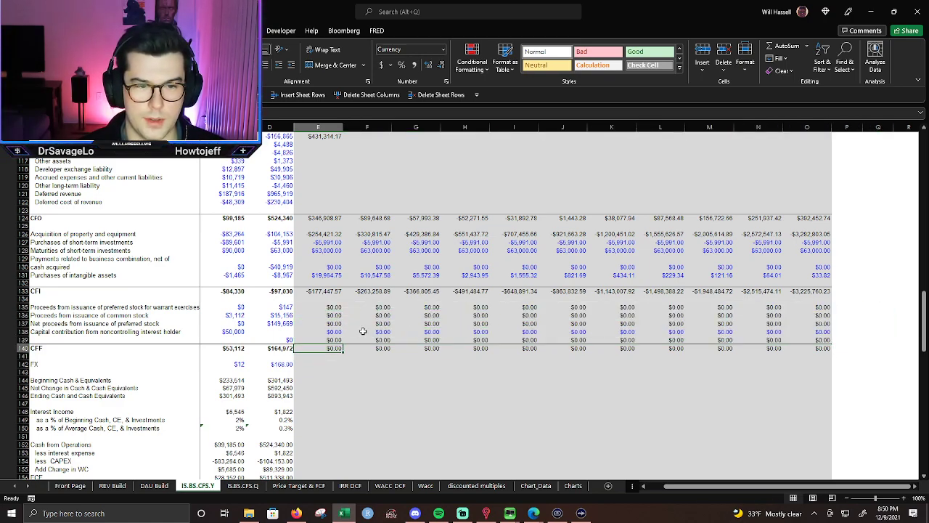
key("Down")
key("Down")
key("Down")
key("Up")
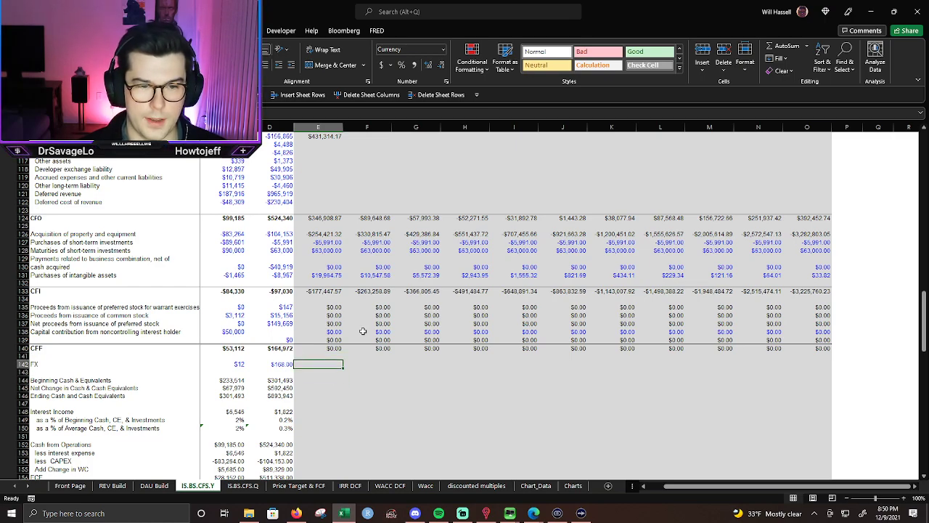
key("Left")
key("Right")
type("=")
key("Left")
key("Return")
Link the 2021 Beginning Cash & Equivalents to the 2020 Ending Cash and Cash Equivalents.
key("Up")
key("Down")
key("Down")
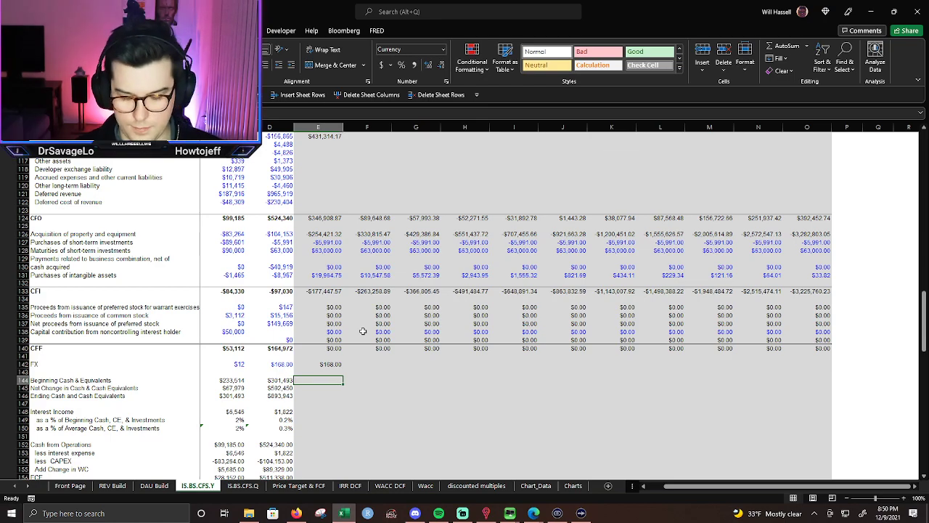
type("=")
key("Left")
key("Down")
key("Down")
key("Return")
Extend the 2020 net change in cash and ending cash formulas into 2021, checking the net change formula's references.
key("Left")
key("shift+Right")
key("ctrl+r")
key("Down")
key("Right")
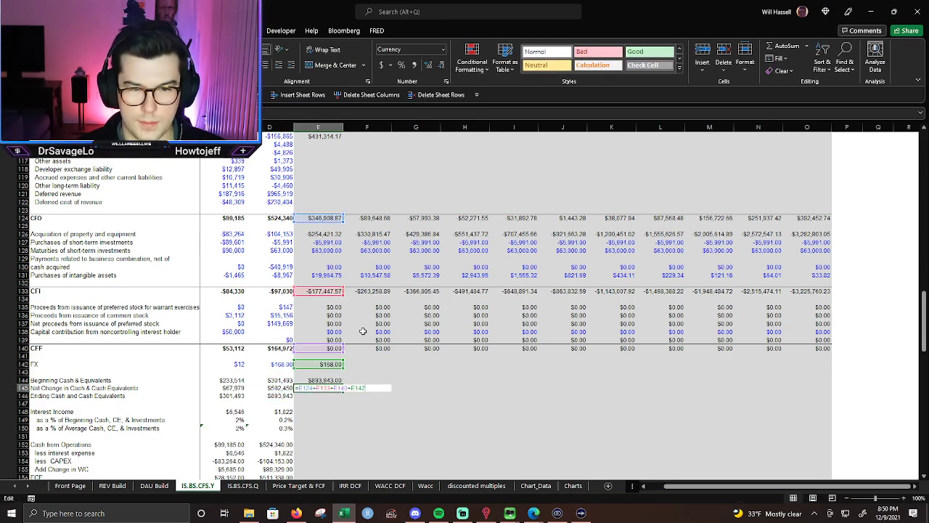
key("Up")
key("F2")
key("Escape")
key("Left")
key("Down")
key("shift+Right")
key("ctrl+r")
Fill the 2021 Beginning Cash, Net Change in Cash and Ending Cash formulas across through 2031.
key("Right")
key("Up")
key("Up")
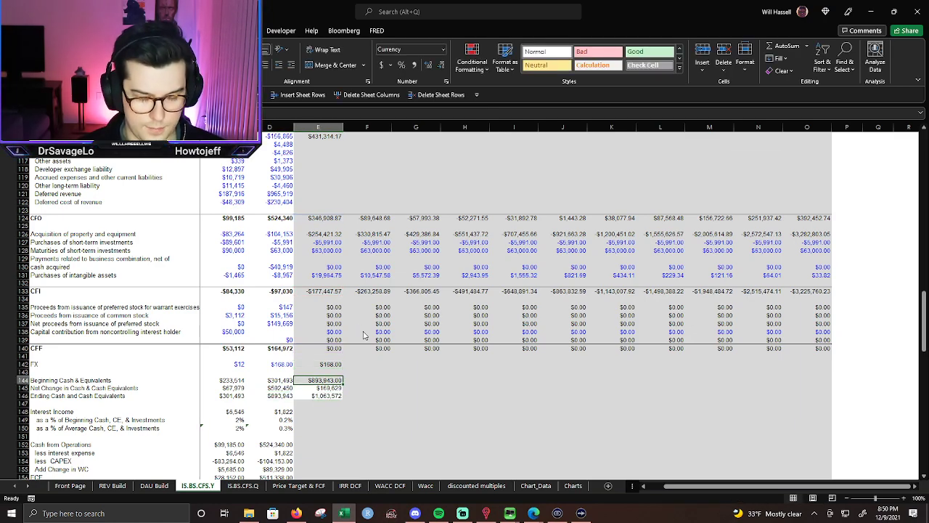
key("shift+Down")
key("shift+Down")
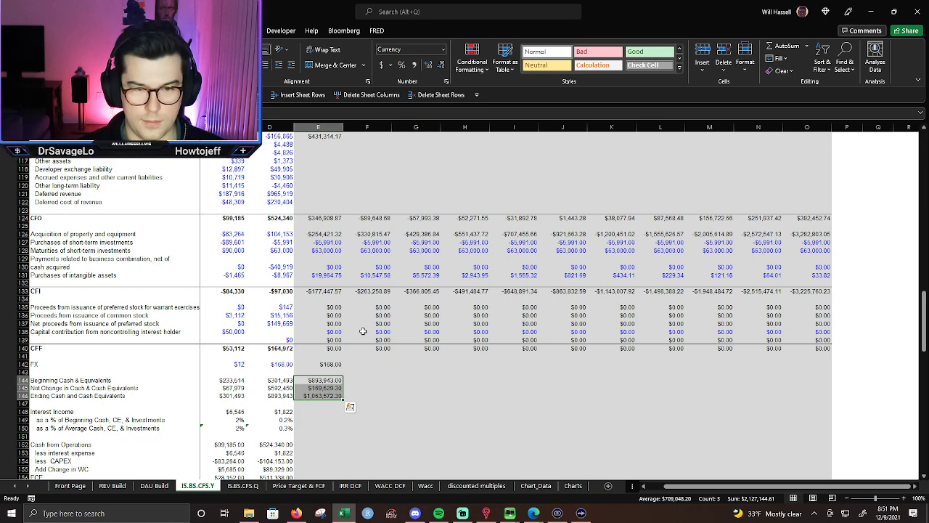
key("shift+Right")
key("shift+Right")
key("shift+Right")
key("shift+Right")
key("shift+Right")
key("shift+Right")
key("shift+Right")
key("shift+Right")
key("shift+Right")
key("shift+Right")
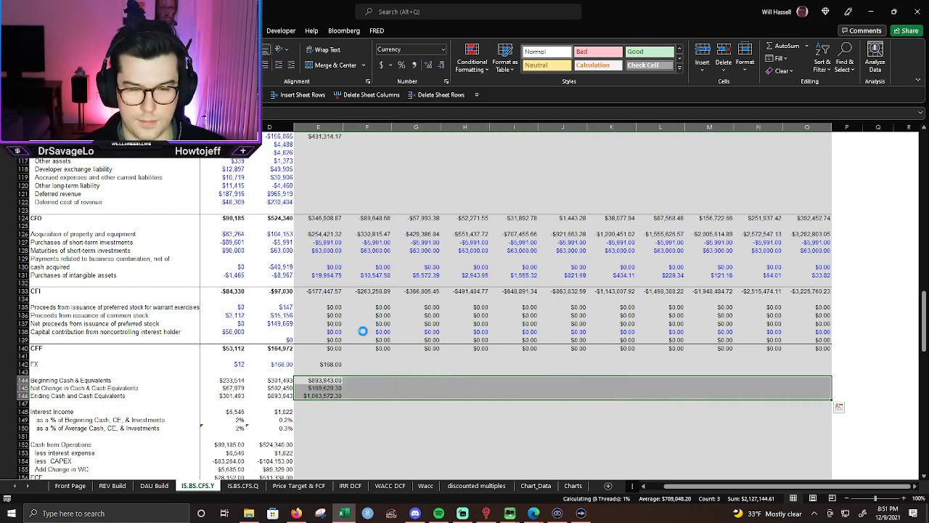
key("ctrl+r")
Examine the forecast cash rows, inspecting the references of the 2031 net change in cash formula and the 2021 CFO formula.
key("Right")
key("Down")
key("Right")
key("Right")
key("Right")
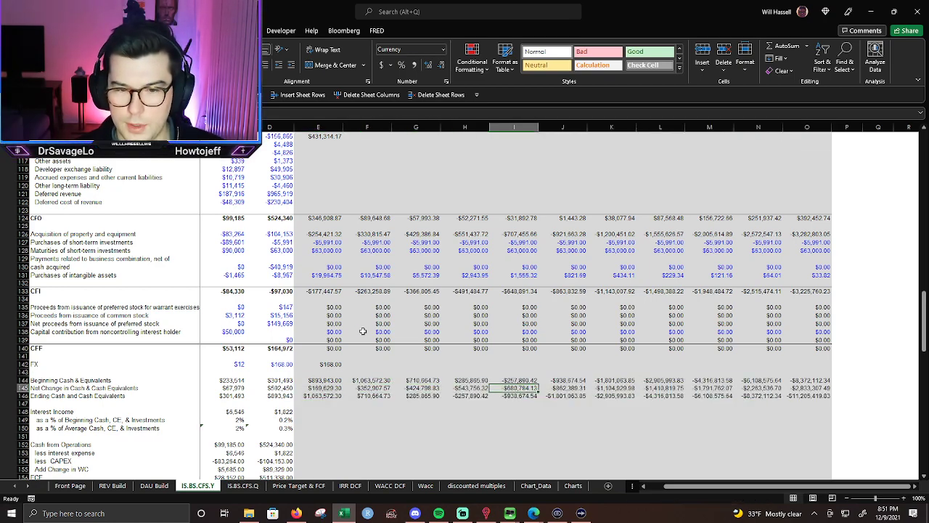
key("Left")
key("Left")
scroll(369, 330, "up", 5)
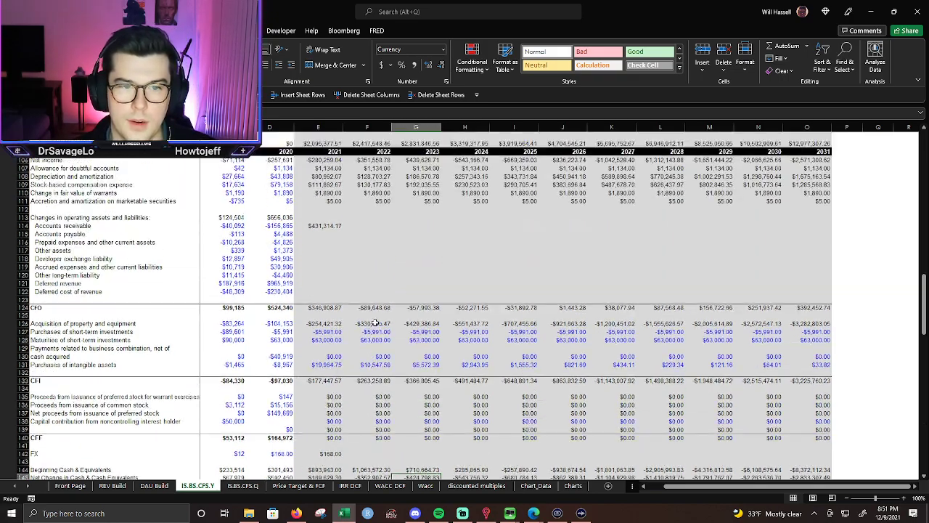
scroll(390, 299, "down", 4)
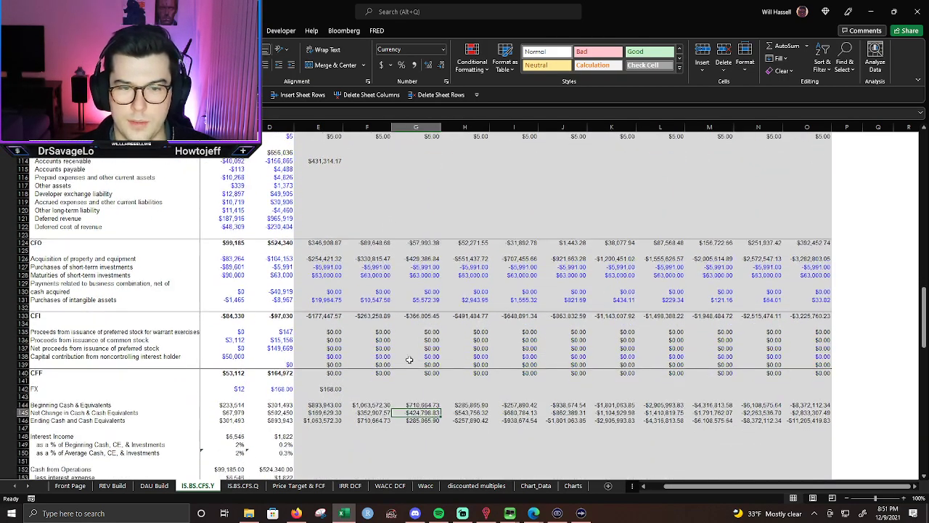
left_click(374, 317)
double_click(812, 412)
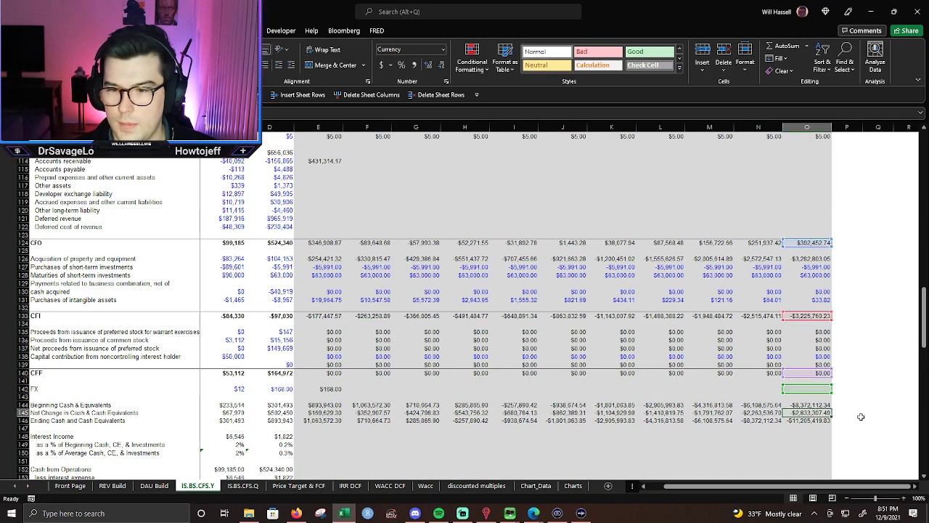
key("Escape")
scroll(524, 345, "up", 4)
scroll(668, 367, "down", 2)
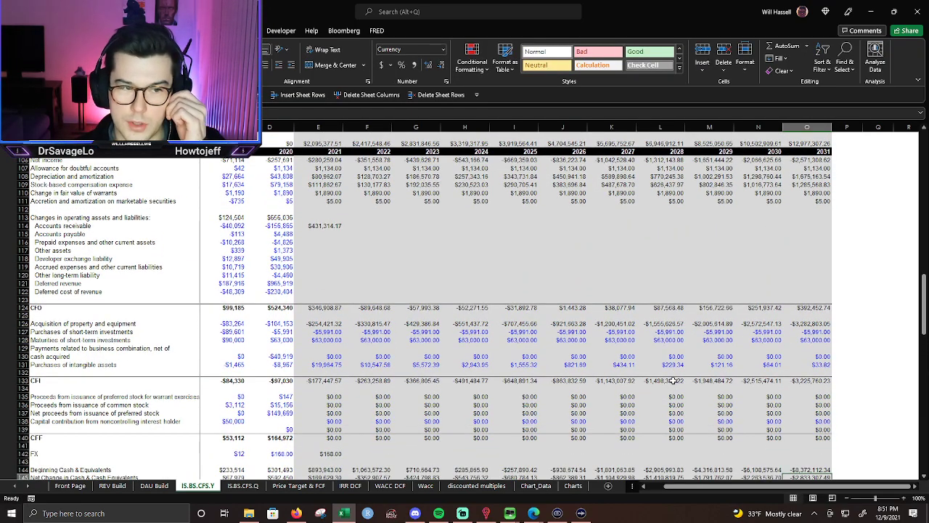
scroll(672, 380, "down", 1)
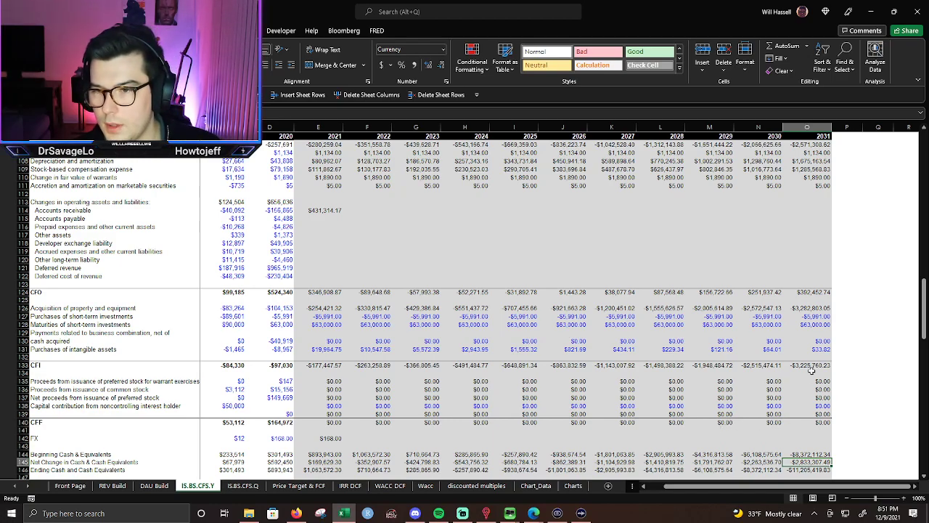
double_click(317, 292)
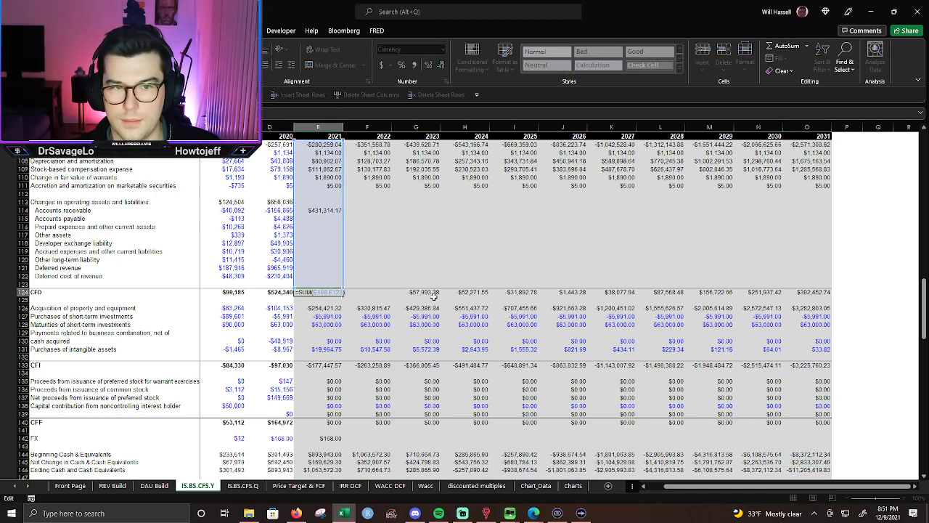
key("Escape")
Link the 2021 Accounts payable line under changes in operating assets and liabilities to 2021 Accounts Payable in the Working Capital section.
left_click(299, 204)
key("Down")
key("Down")
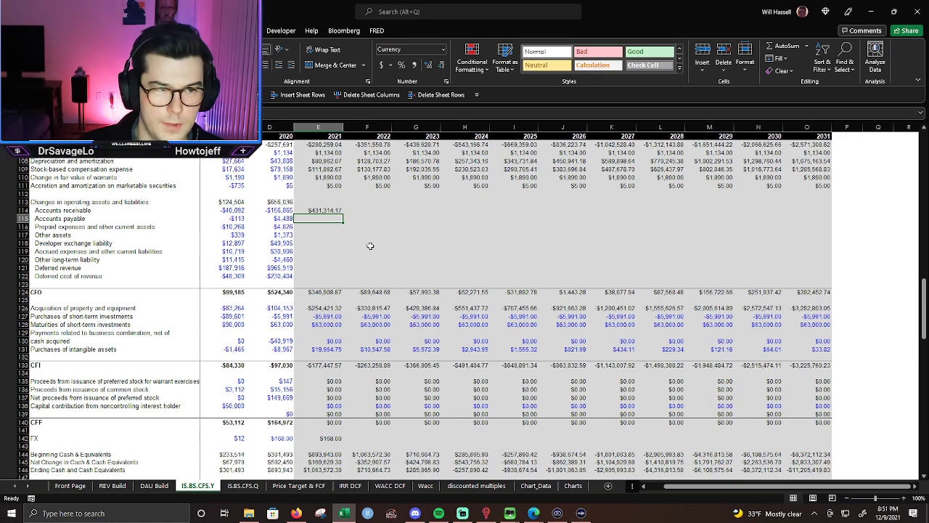
type("=")
scroll(339, 262, "down", 16)
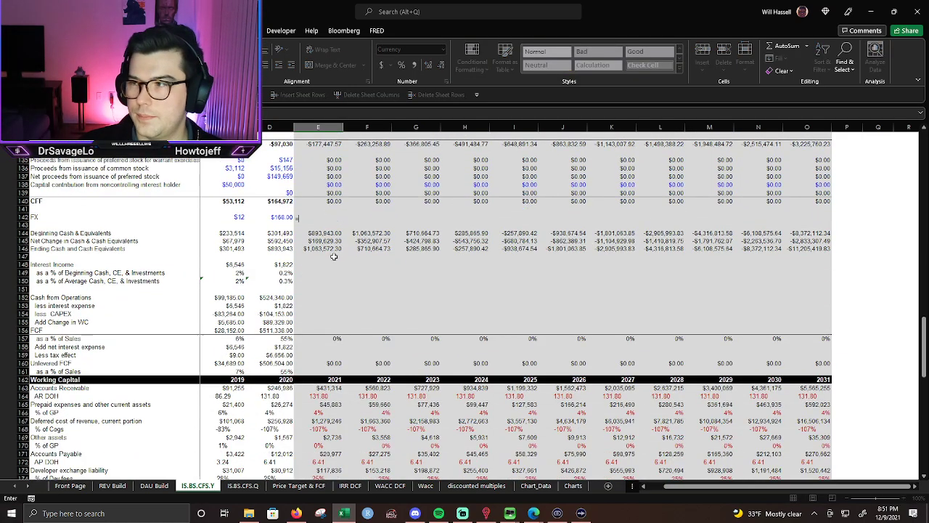
scroll(339, 262, "down", 5)
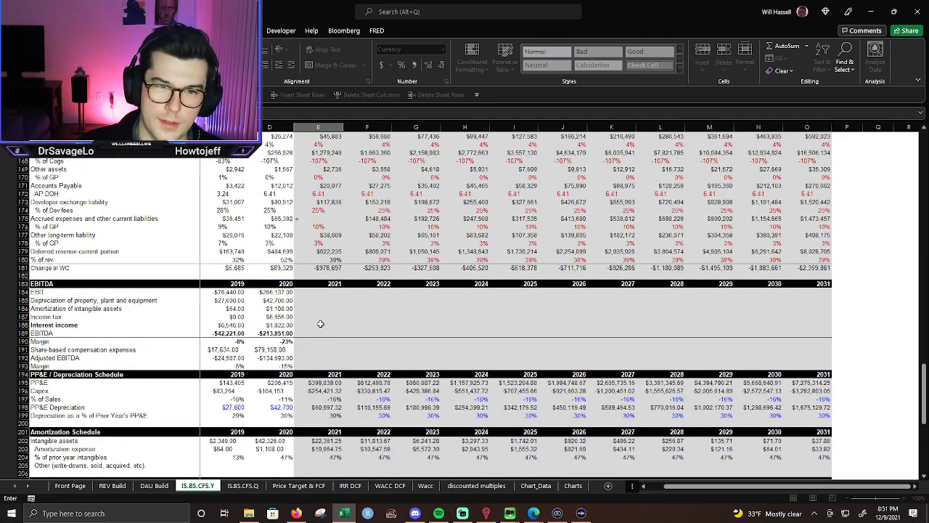
scroll(325, 318, "up", 3)
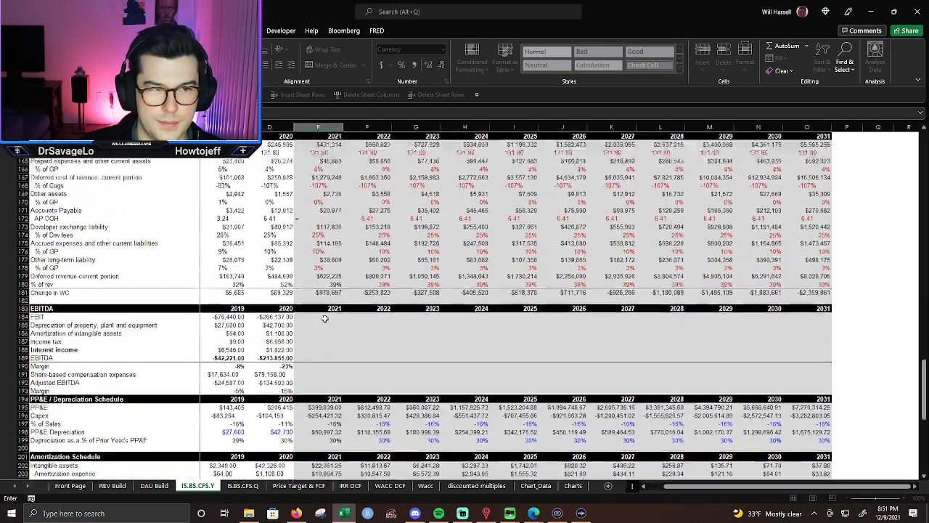
scroll(324, 317, "up", 1)
left_click(332, 234)
key("Return")
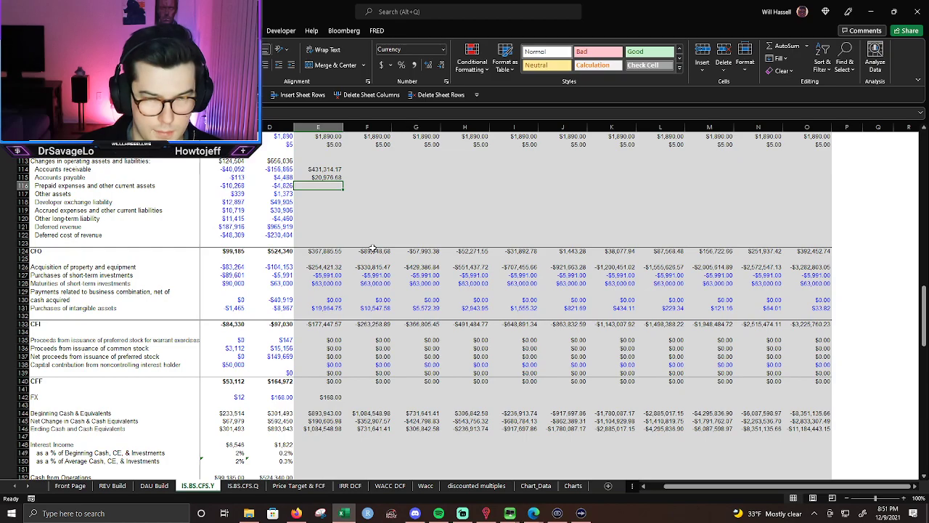
Link the 2021 cash flow line for Prepaid expenses and other current assets to its 2021 Working Capital value.
type("=")
scroll(363, 291, "down", 8)
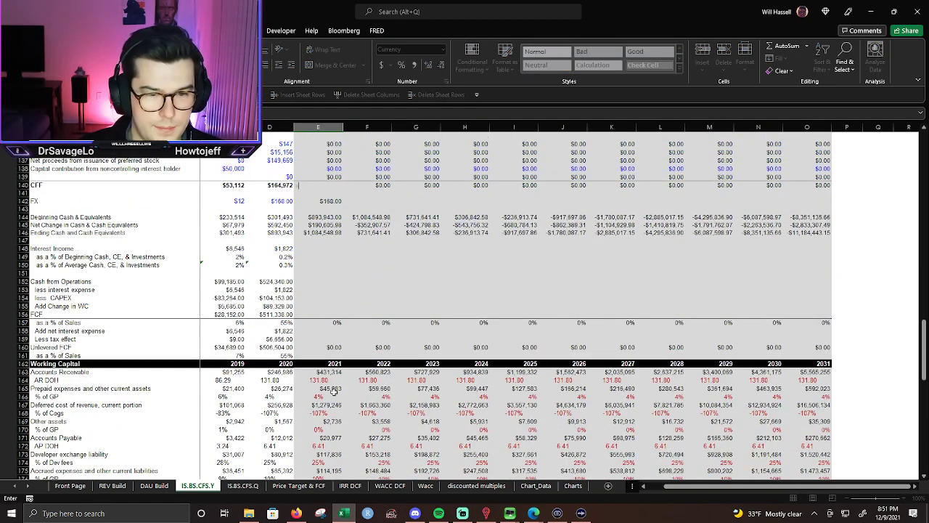
left_click(332, 390)
key("Return")
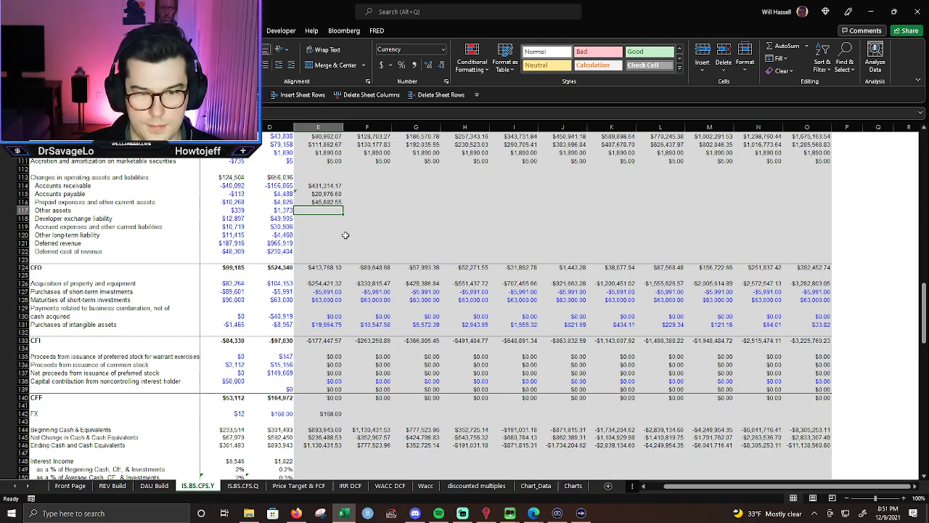
Replace the 2021 CFO formula with a copy of the 2020 CFO formula and check its references.
left_click(331, 269)
double_click(332, 269)
key("Escape")
left_click(289, 268)
key("ctrl+c")
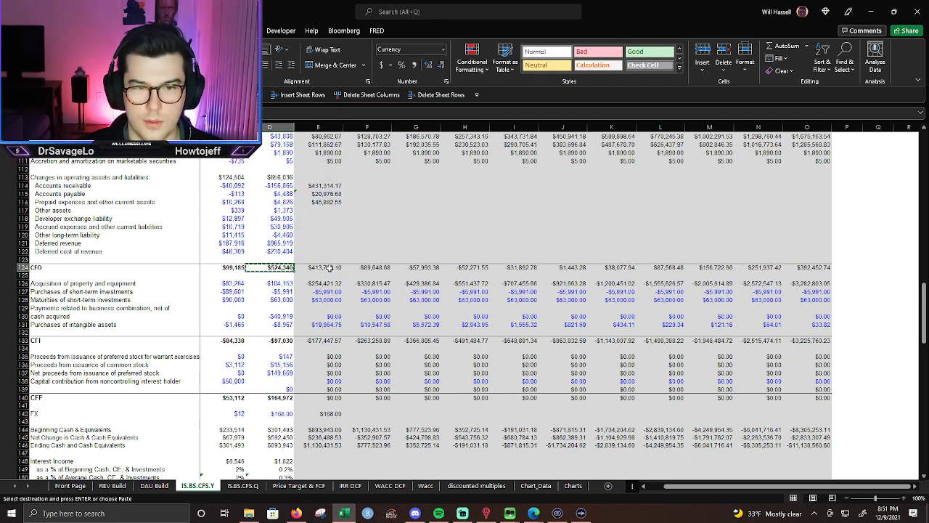
left_click(331, 269)
key("ctrl+v")
key("Escape")
key("F2")
key("Escape")
key("Escape")
Copy the 2020 CFI formula into 2021 and check its references.
left_click(281, 339)
key("ctrl+c")
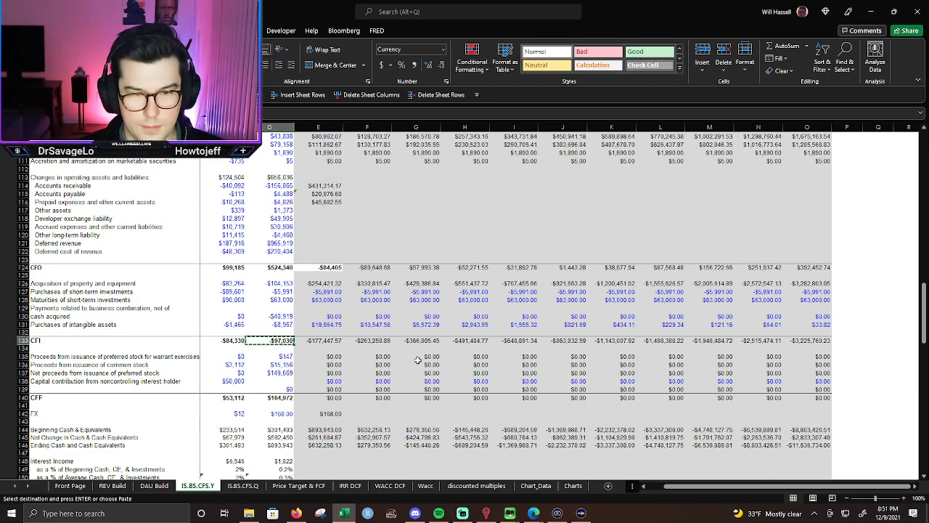
key("Right")
key("ctrl+v")
key("Escape")
key("F2")
key("Escape")
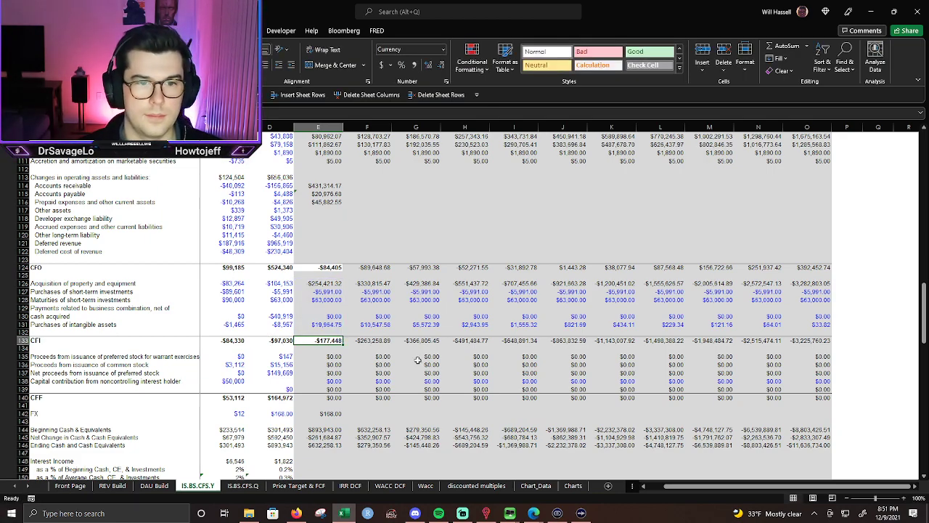
Shade the 2021 CFI cell with the grey fill of the forecast columns.
key("alt+h")
key("h")
key("Down")
key("Down")
key("Down")
key("Return")
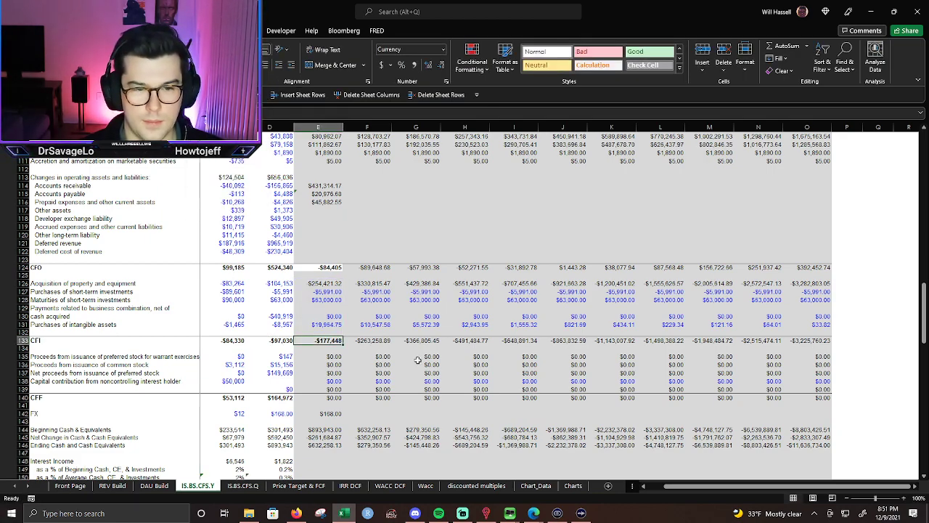
Make the CFF totals bold from 2021 through 2031.
key("Down")
key("Down")
key("Down")
key("Down")
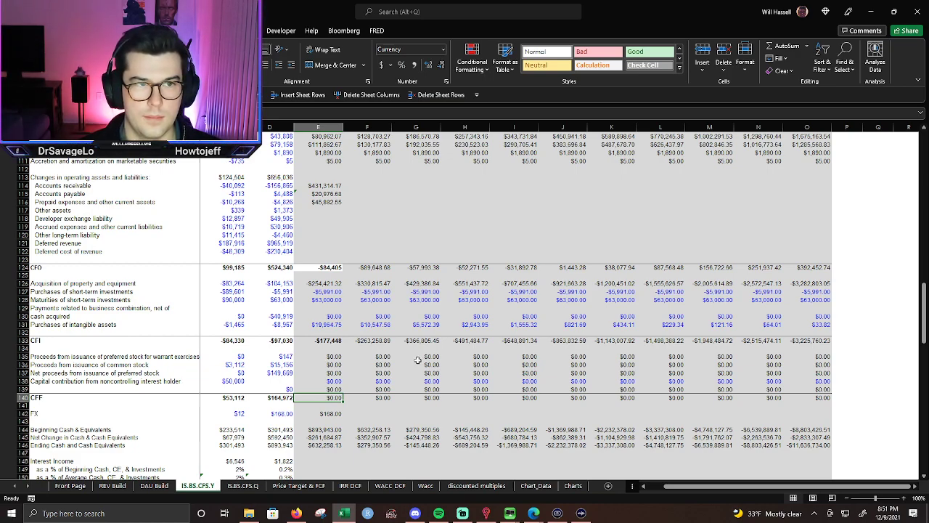
key("alt+h")
key("Escape")
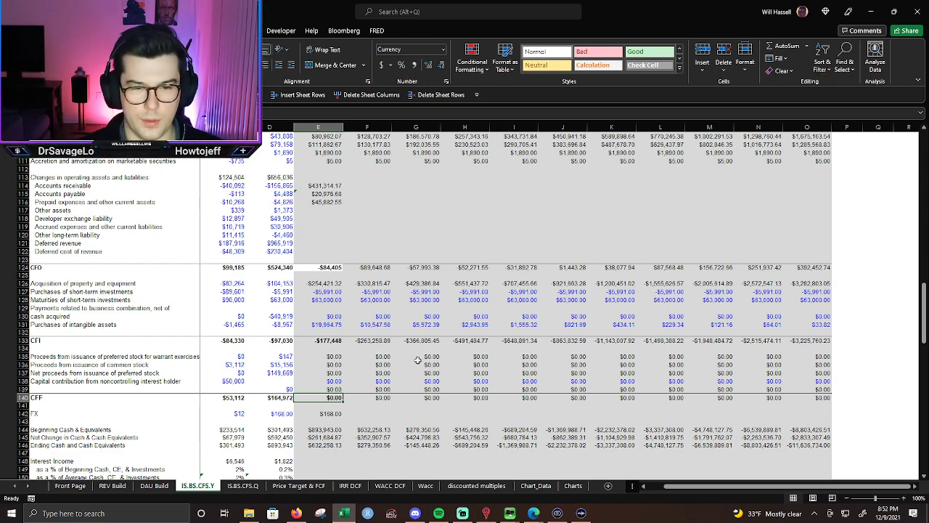
key("ctrl+shift+Right")
key("ctrl+q")
key("Escape")
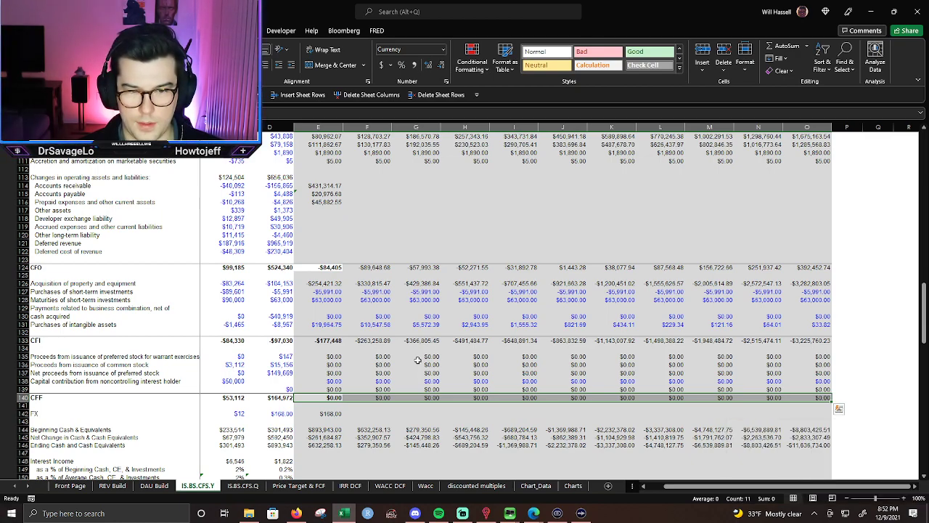
key("ctrl+shift+Left")
key("ctrl+shift+Right")
Fill the 2021 CFI total with its bold formatting across through 2031.
key("Up")
key("Up")
key("Up")
key("Up")
key("Up")
key("Up")
key("Up")
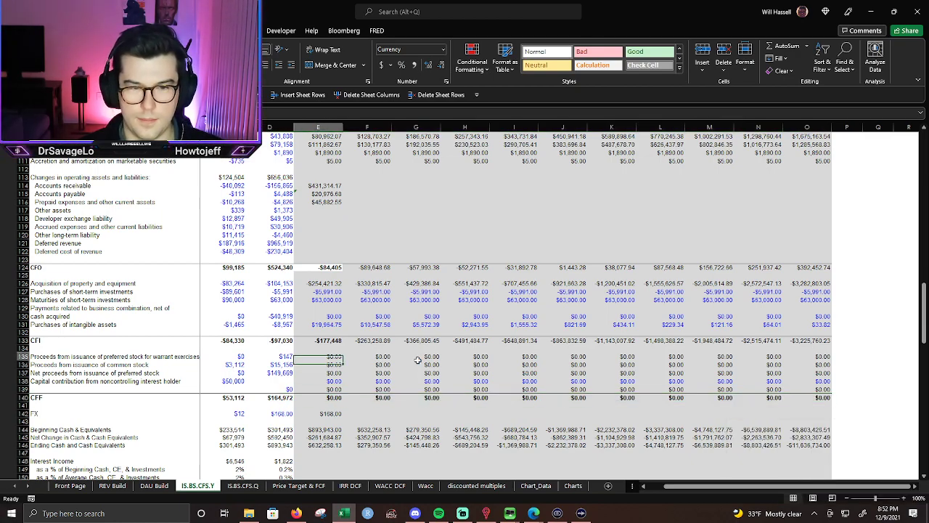
key("ctrl+shift+Right")
key("ctrl+r")
Shade the 2021 CFO cell in the forecast grey and fill its formula and formatting across through 2031.
key("Up")
key("Up")
key("Up")
key("Up")
key("Up")
key("Up")
key("Up")
key("Up")
key("Up")
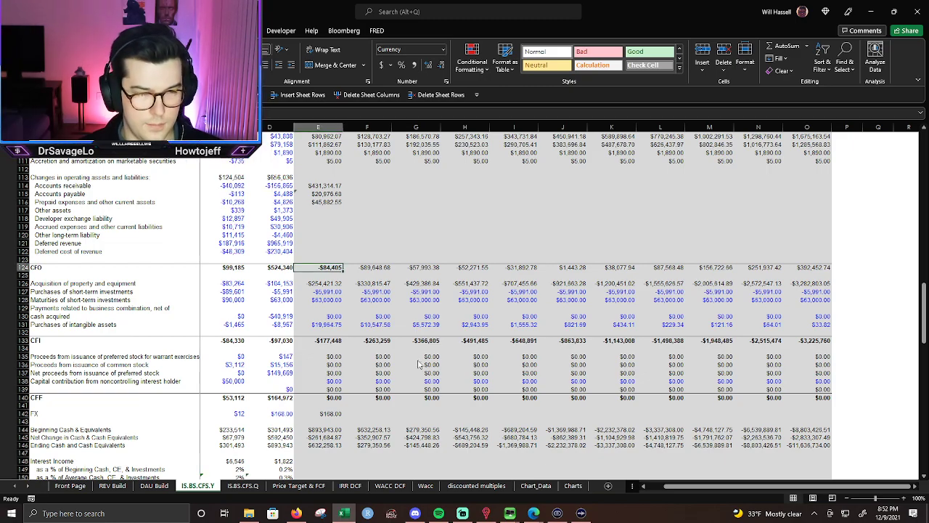
key("ctrl+shift+Right")
key("F4")
Link the 2021 Other assets line of the cash flow statement to 2021 Other assets in the Working Capital section.
key("Up")
key("Up")
scroll(418, 361, "up", 2)
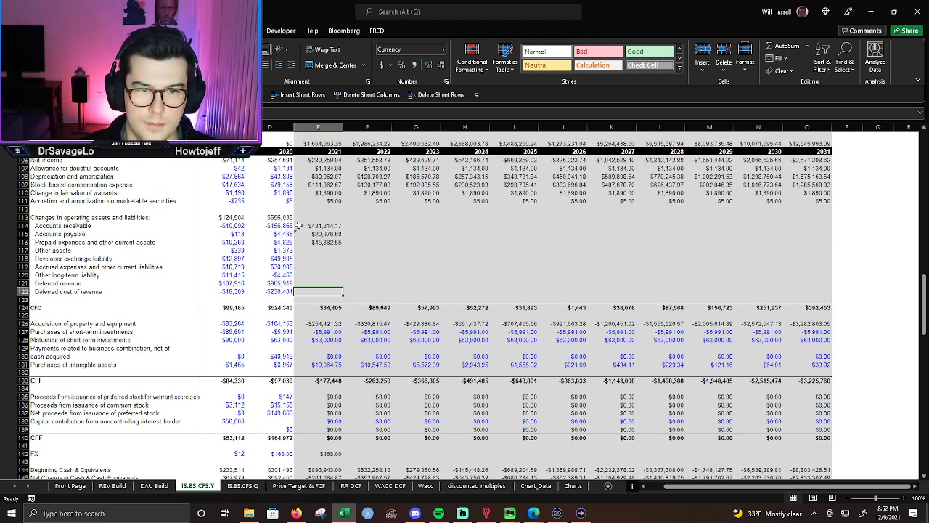
left_click(330, 250)
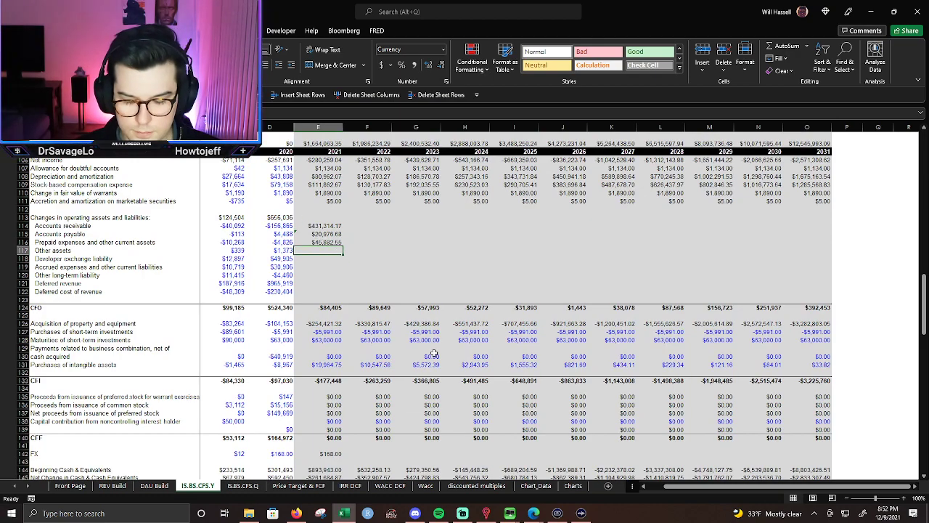
type("=")
scroll(383, 351, "down", 1)
scroll(383, 353, "down", 12)
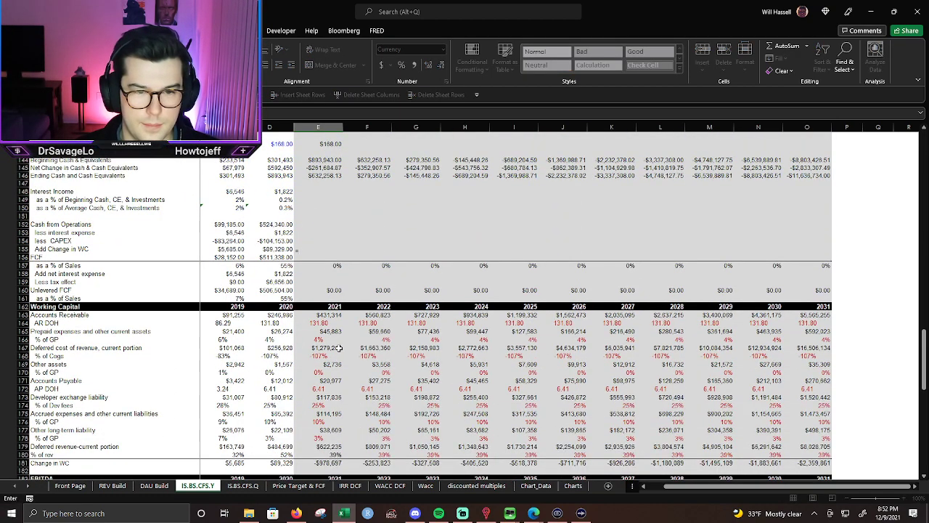
left_click(339, 361)
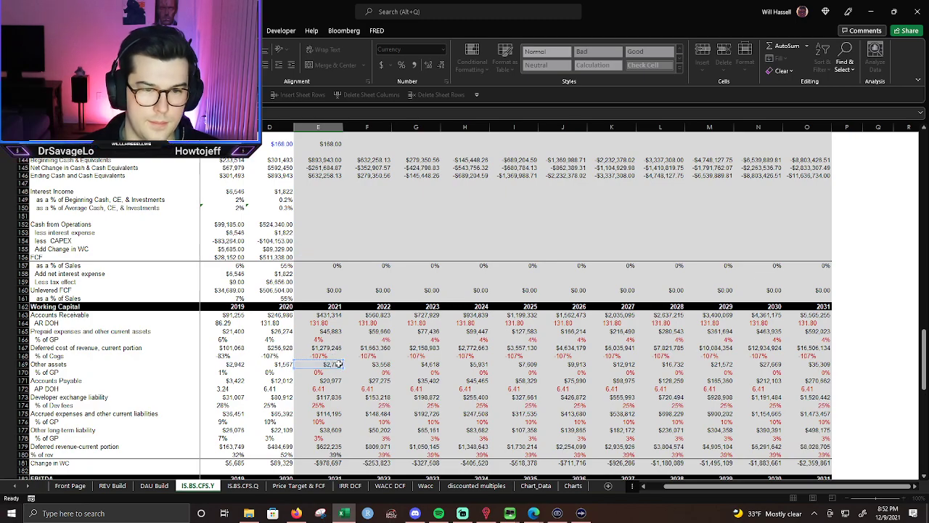
key("Return")
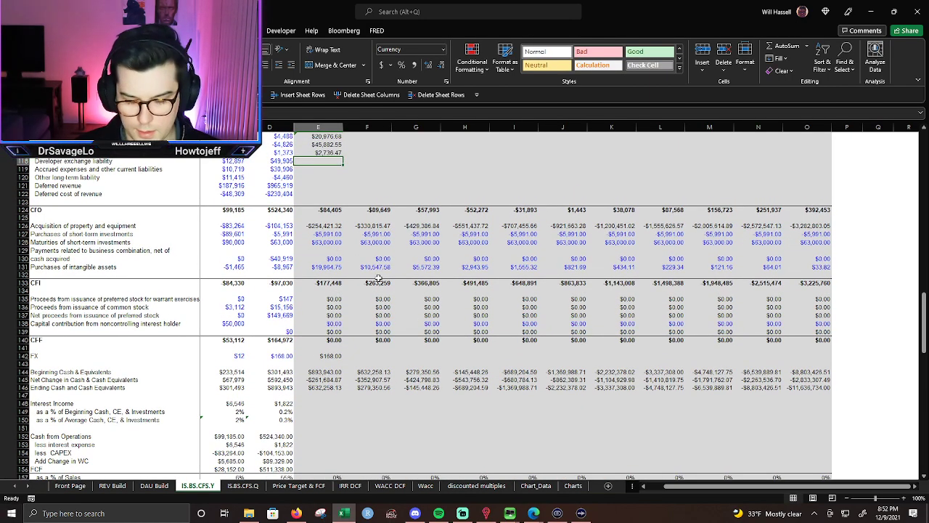
Link the 2021 Developer exchange liability line of the cash flow statement to its 2021 Working Capital value.
type("=")
scroll(378, 280, "down", 7)
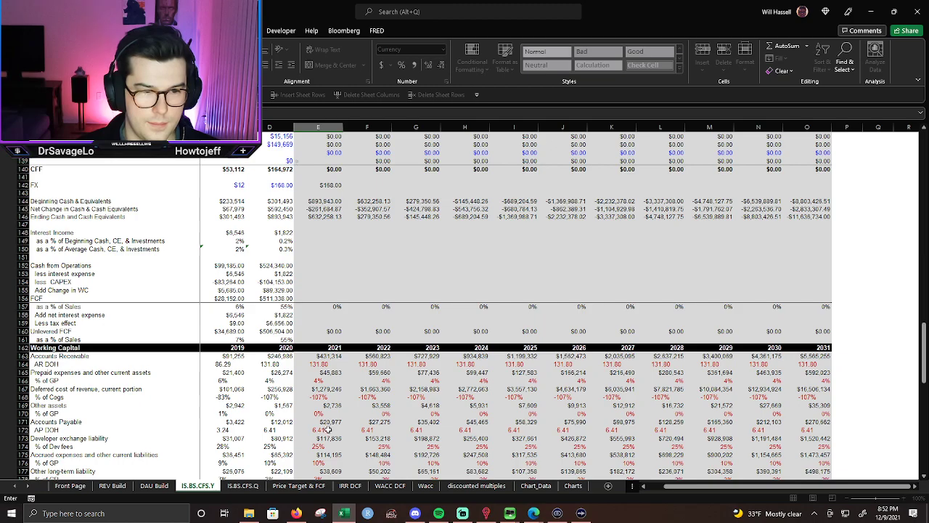
left_click(331, 438)
key("Return")
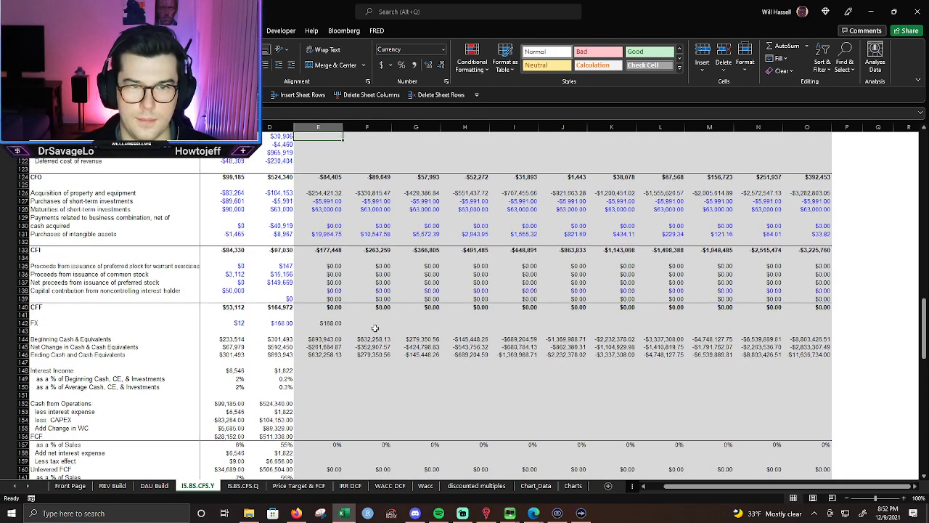
Link the 2021 Accrued expenses and other current liabilities line of the cash flow statement to its 2021 Working Capital value.
type("=")
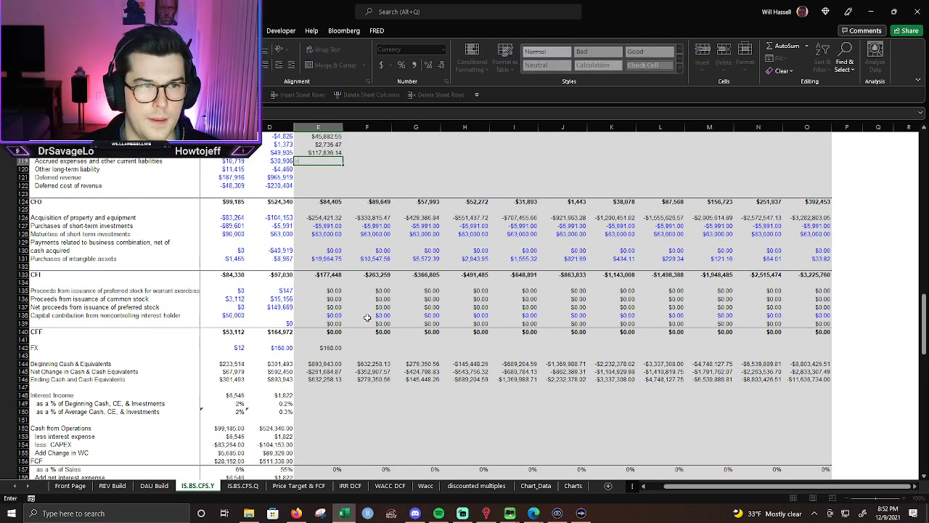
scroll(363, 341, "down", 8)
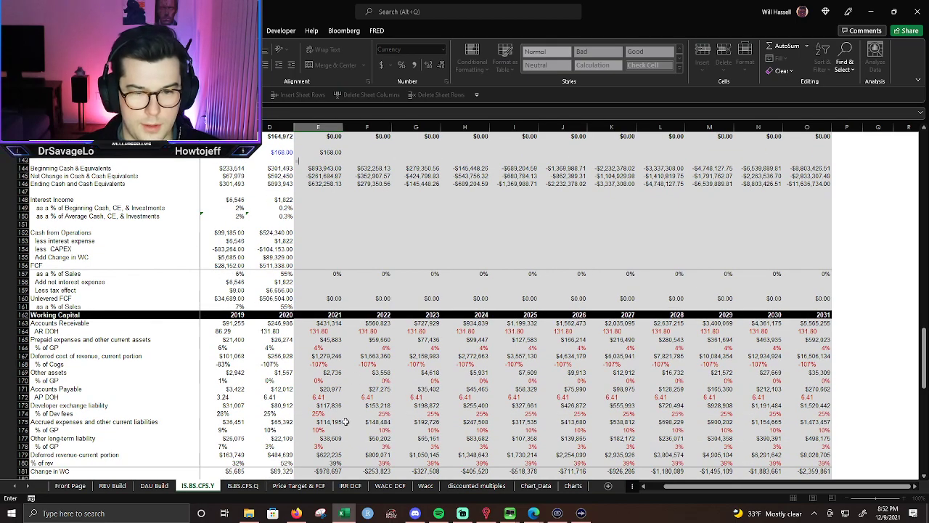
left_click(346, 422)
key("Return")
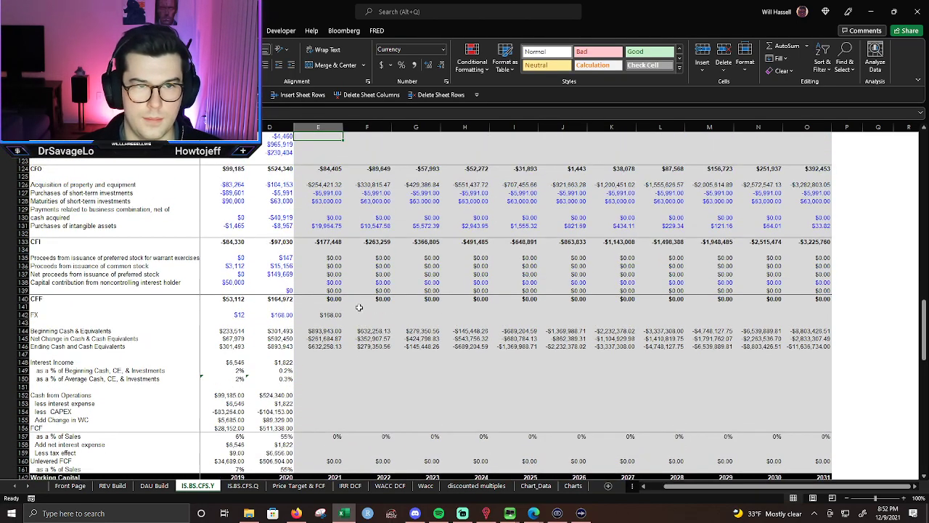
type("=")
scroll(359, 308, "up", 5)
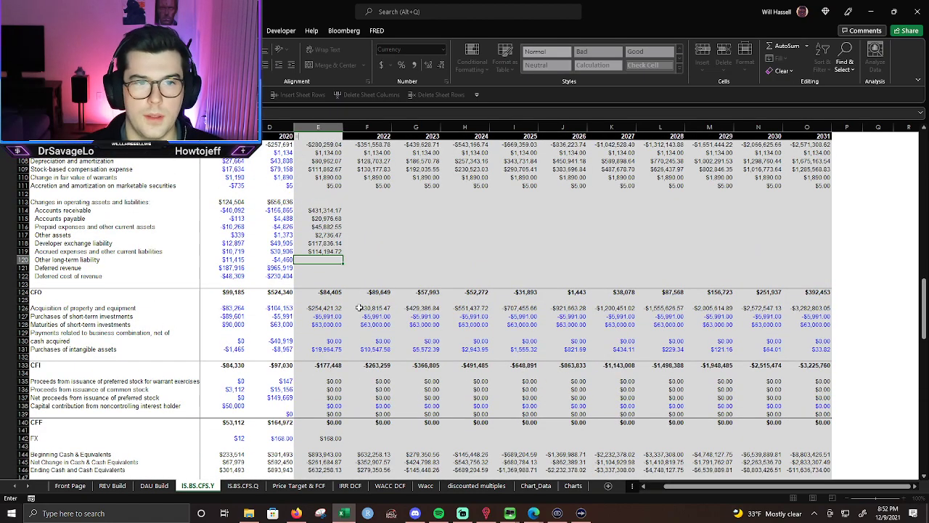
key("Escape")
Inspect the formula behind the 2021 Accounts receivable line of the cash flow statement.
left_click(317, 211)
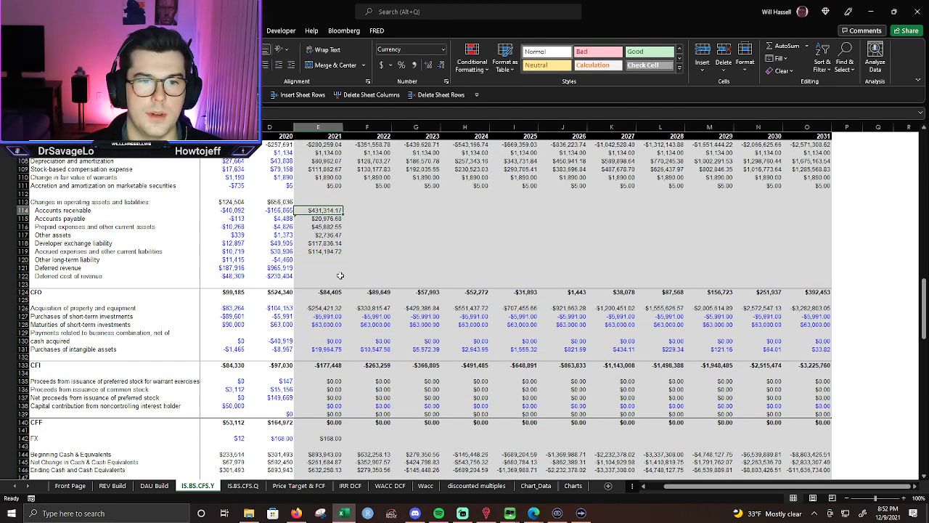
left_click(317, 260)
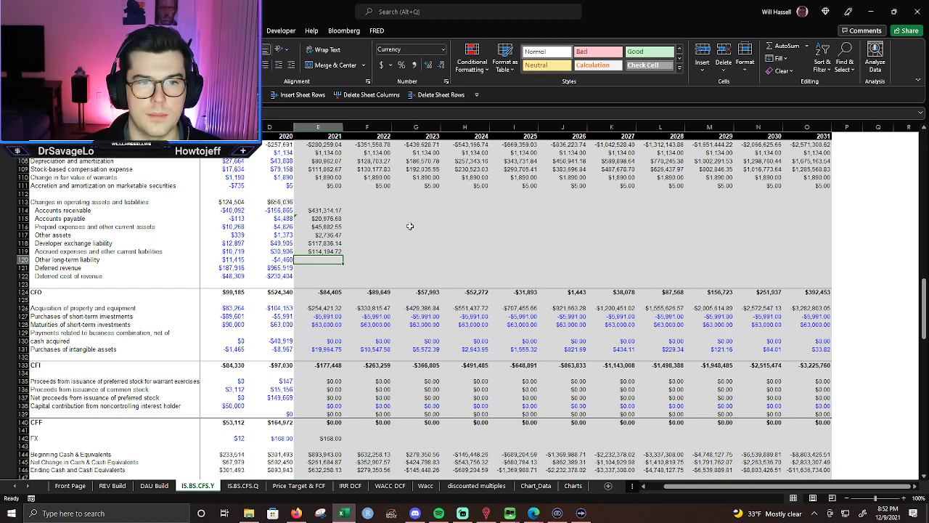
key("Up")
key("Up")
key("Up")
key("Up")
key("Up")
key("Up")
key("F2")
left_click(321, 261)
type("=")
scroll(448, 305, "down", 13)
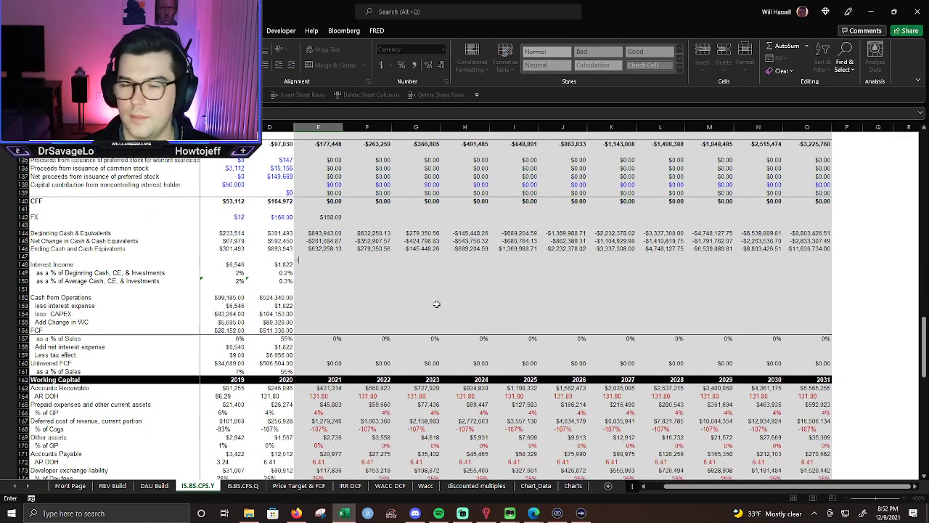
scroll(436, 305, "down", 2)
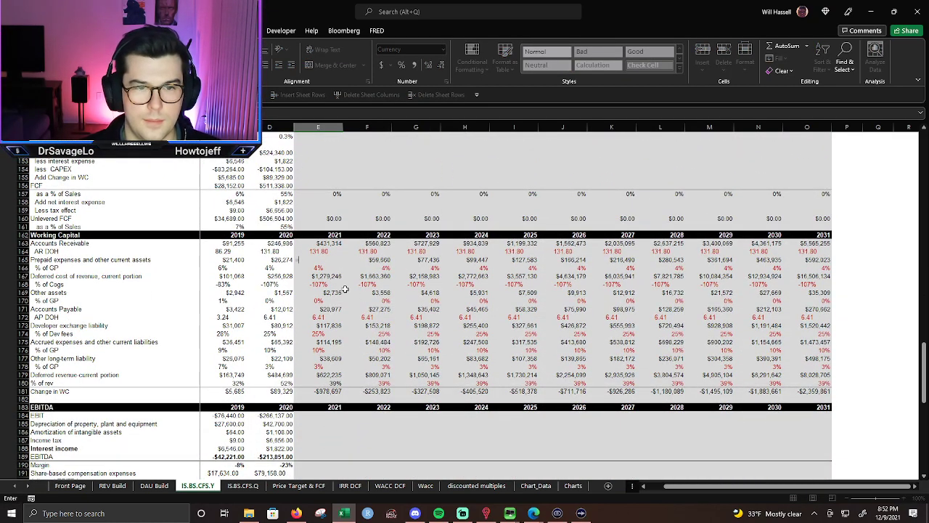
key("Escape")
scroll(349, 247, "up", 15)
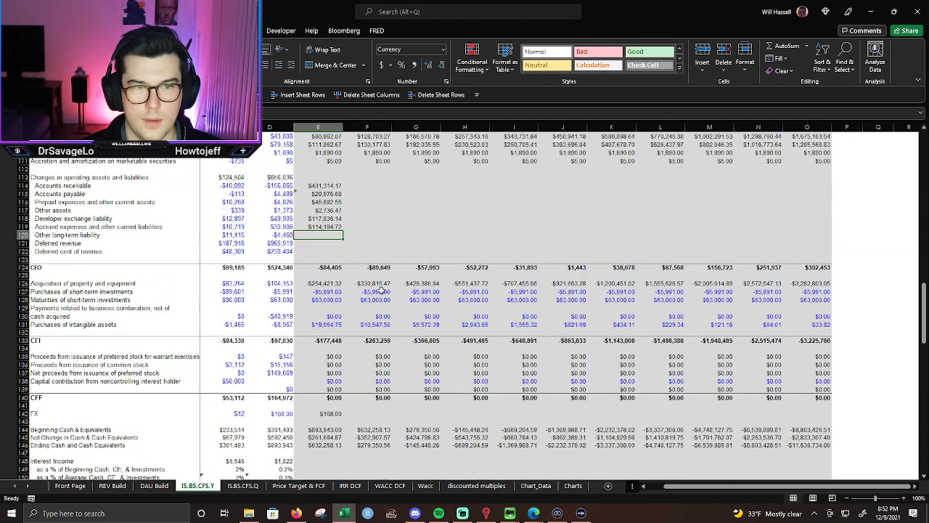
Review the 2021 working capital lines from Accounts receivable through Accrued expenses and recheck the Accounts receivable reference.
left_click_drag(327, 213, 331, 252)
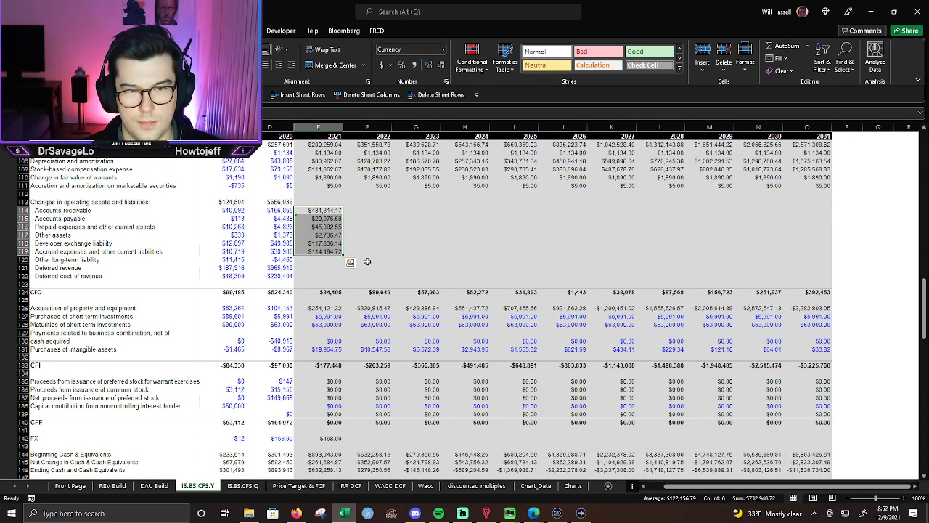
left_click(368, 261)
left_click_drag(326, 212, 322, 227)
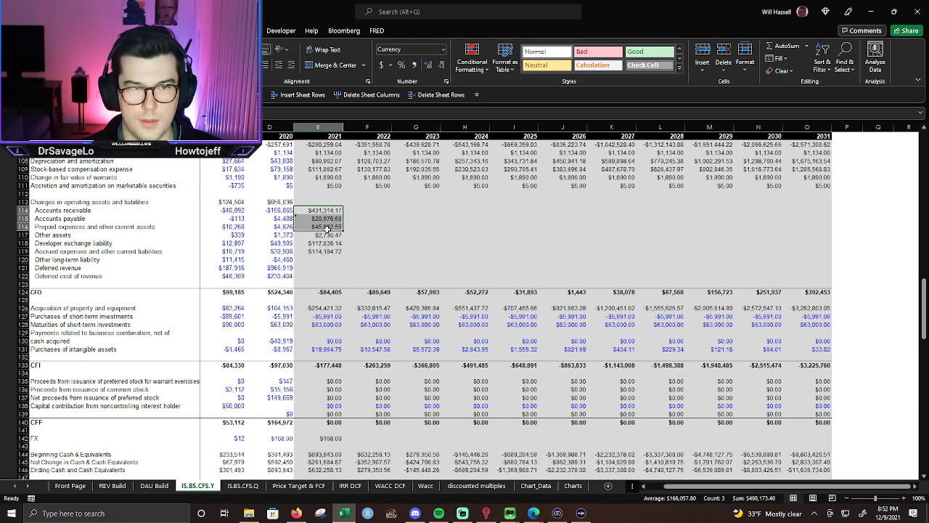
left_click(406, 229)
left_click(325, 211)
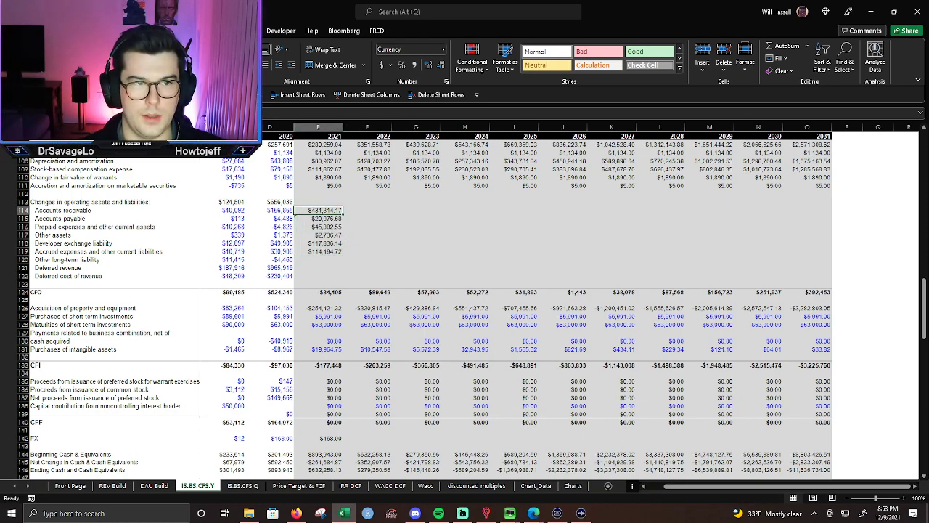
key("F2")
scroll(352, 236, "down", 2)
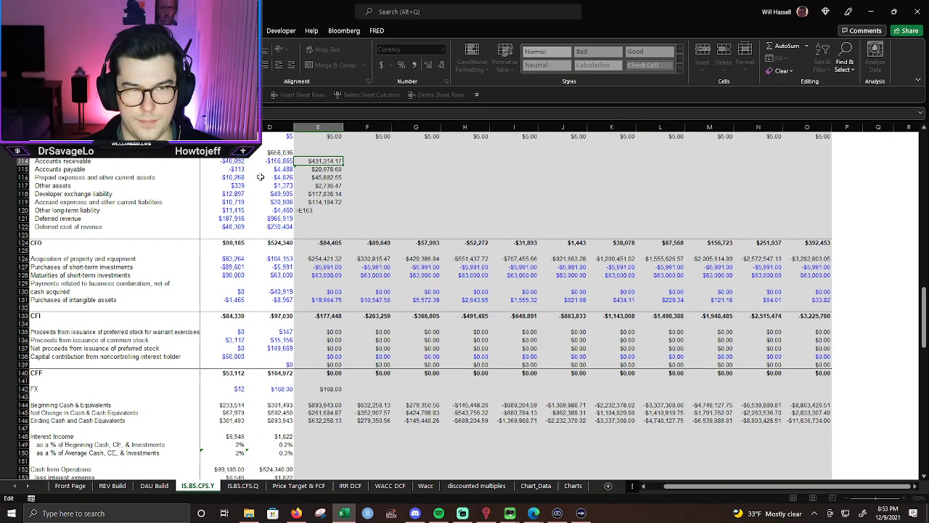
scroll(301, 211, "up", 2)
key("Escape")
Link the 2021 Other long-term liability line of the cash flow statement to its 2021 Working Capital value.
left_click(306, 252)
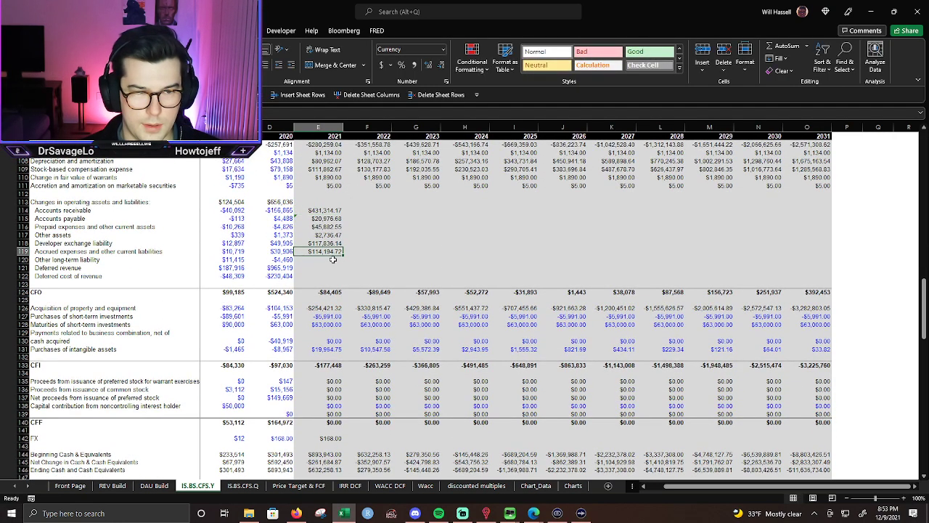
left_click(333, 260)
type("=")
scroll(367, 272, "down", 11)
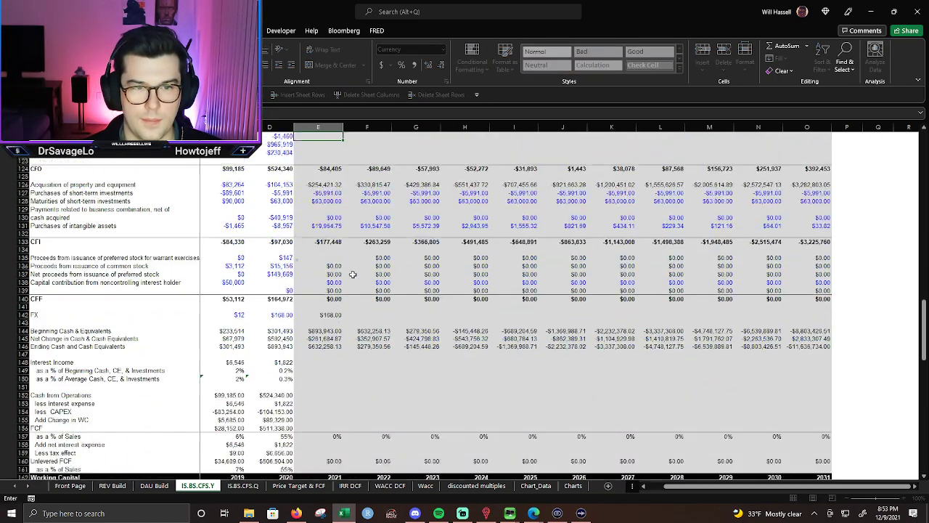
scroll(336, 355, "down", 1)
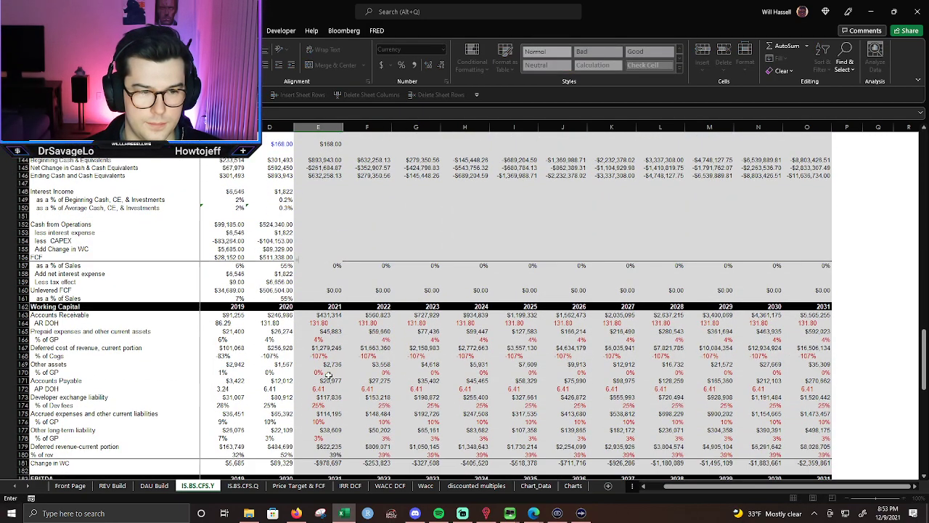
left_click(331, 430)
key("Return")
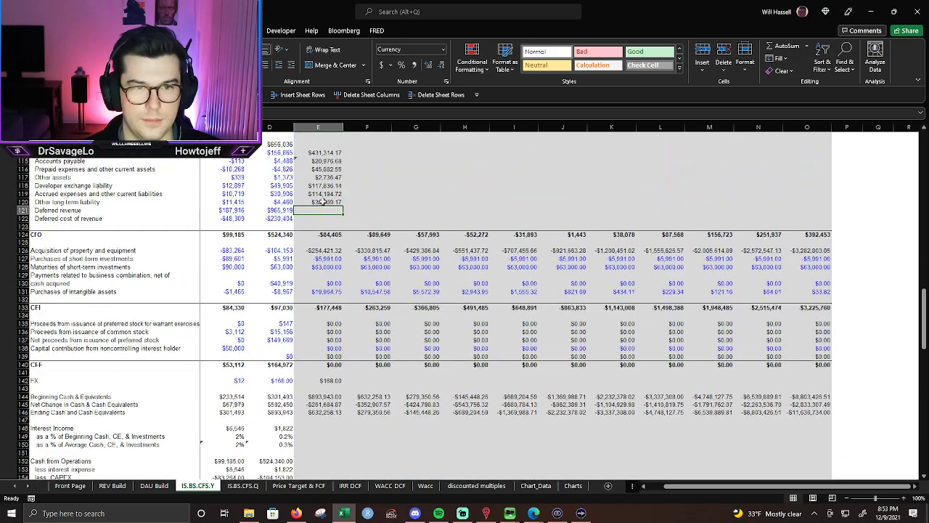
Link the 2021 Deferred revenue line of the cash flow statement to 2021 Deferred revenue-current portion in the Working Capital section.
scroll(359, 242, "down", 10)
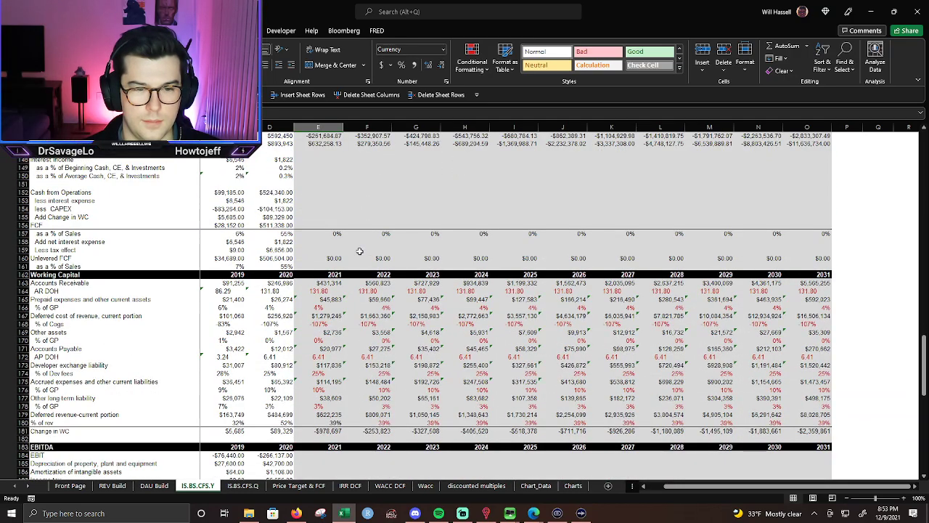
scroll(359, 251, "up", 12)
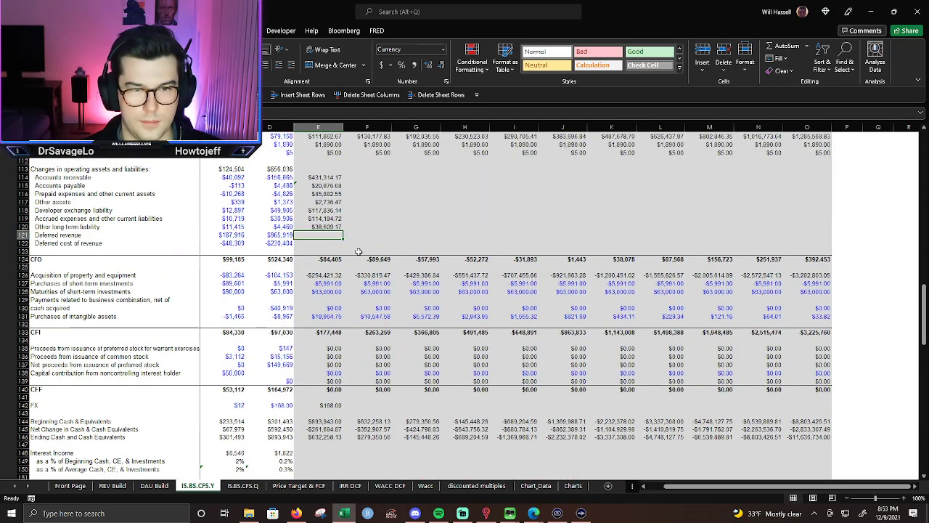
type("=")
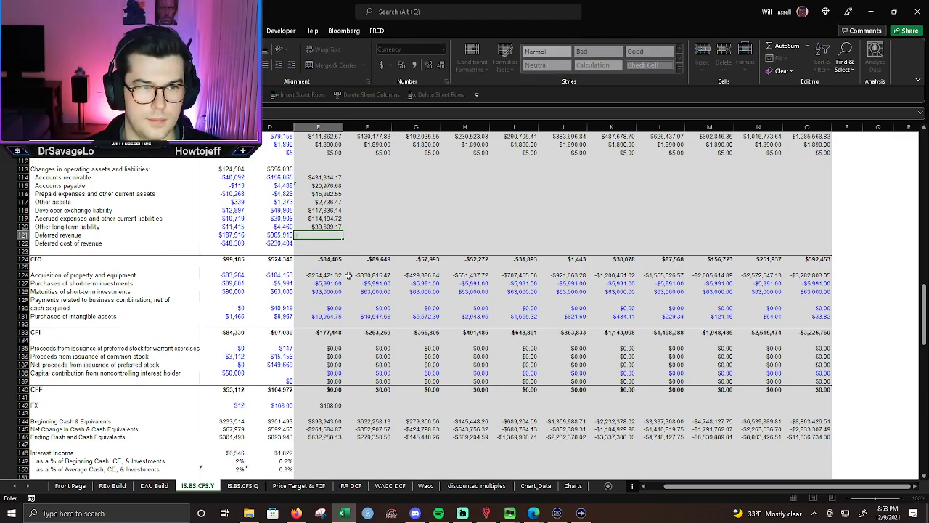
scroll(349, 276, "down", 14)
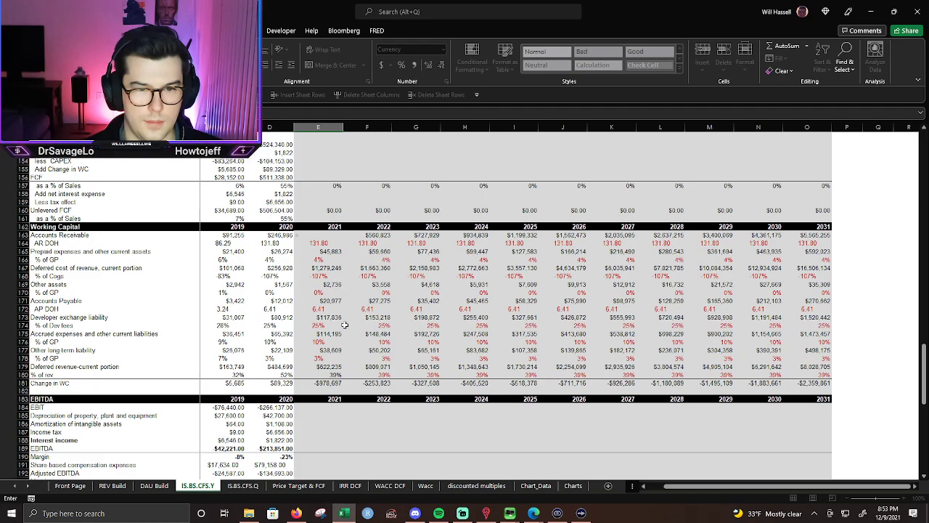
scroll(345, 317, "up", 14)
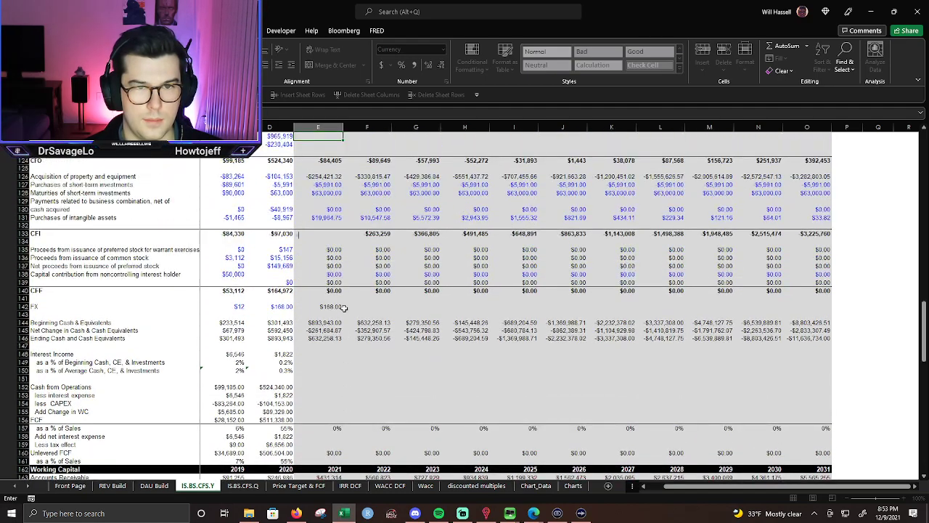
scroll(346, 310, "down", 7)
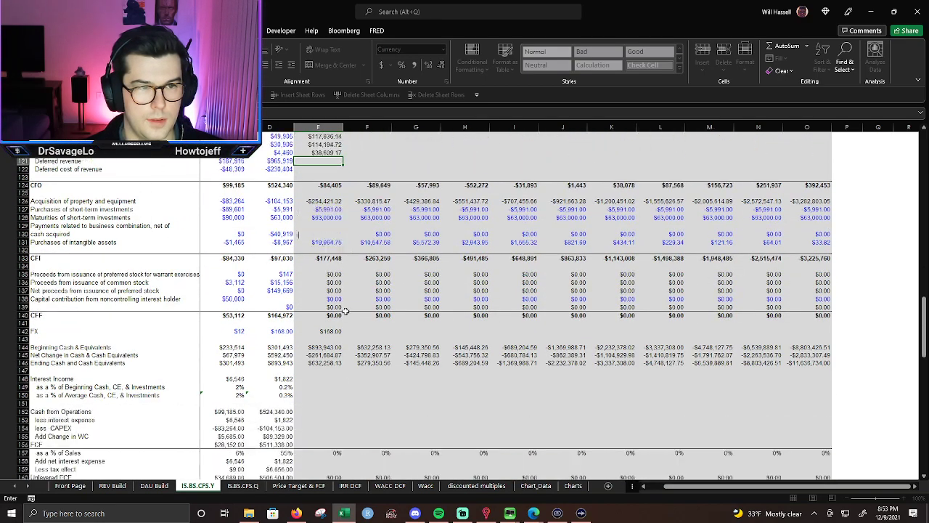
scroll(346, 312, "down", 4)
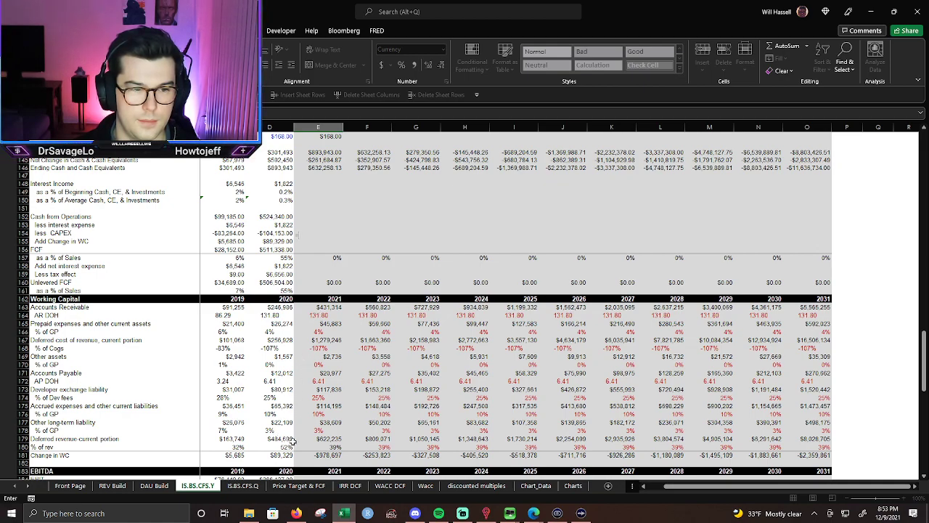
left_click(318, 437)
key("Escape")
scroll(335, 291, "up", 7)
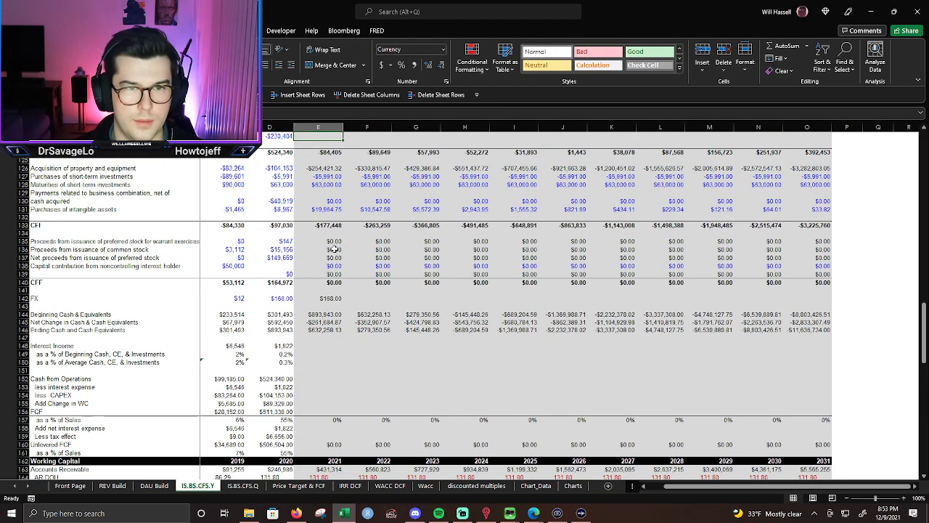
Link the 2021 Deferred cost of revenue line to 2021 Deferred cost of revenue, current portion in the Working Capital section.
type("=")
scroll(324, 302, "down", 8)
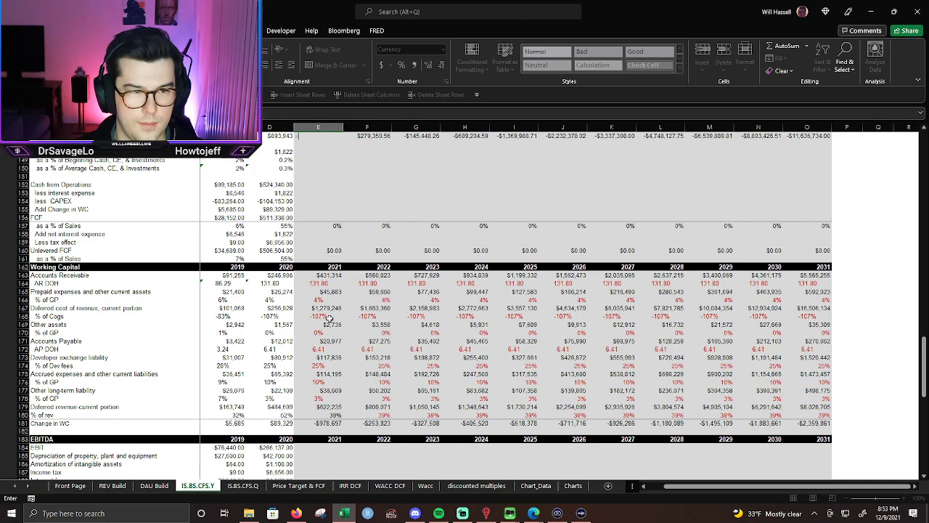
left_click(331, 310)
key("Return")
Copy the 2020 Changes in operating assets and liabilities total formula into 2021.
left_click(287, 241)
key("ctrl+c")
left_click(311, 240)
key("Return")
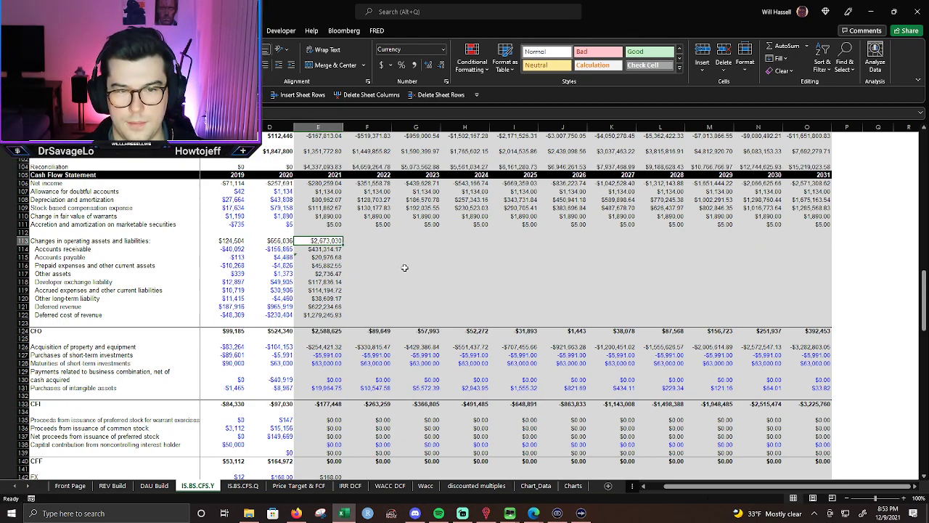
Fill the 2021 lines from Accounts receivable through Deferred cost of revenue across through 2031.
key("Down")
key("shift+Down")
key("shift+Down")
key("shift+Down")
key("shift+Down")
key("shift+Down")
key("shift+Down")
key("shift+Down")
key("shift+Down")
key("shift+Right")
key("shift+Right")
key("shift+Right")
key("shift+Right")
key("shift+Right")
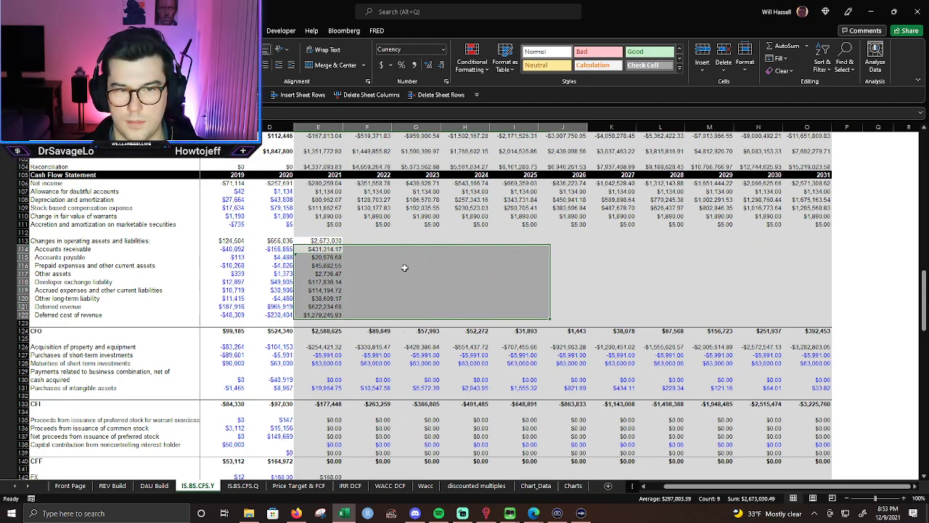
key("shift+Right")
key("shift+Right")
key("shift+Right")
key("shift+Right")
key("shift+Right")
key("ctrl+r")
Fill the 2021 Changes in operating assets and liabilities total across through 2031.
key("Up")
key("shift+Right")
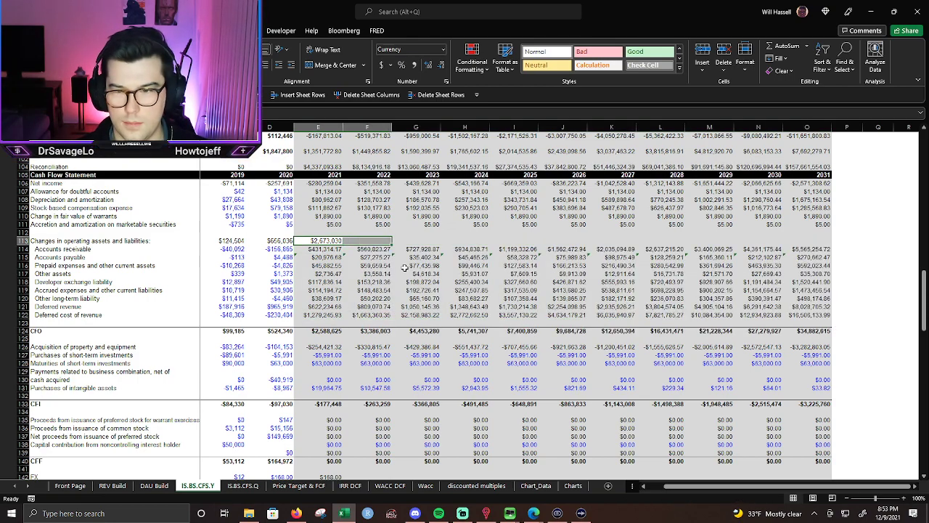
key("shift+Right")
key("shift+Right")
key("shift+Right")
key("shift+Right")
key("shift+Right")
key("shift+Right")
key("shift+Right")
key("shift+Right")
key("shift+Right")
key("ctrl+r")
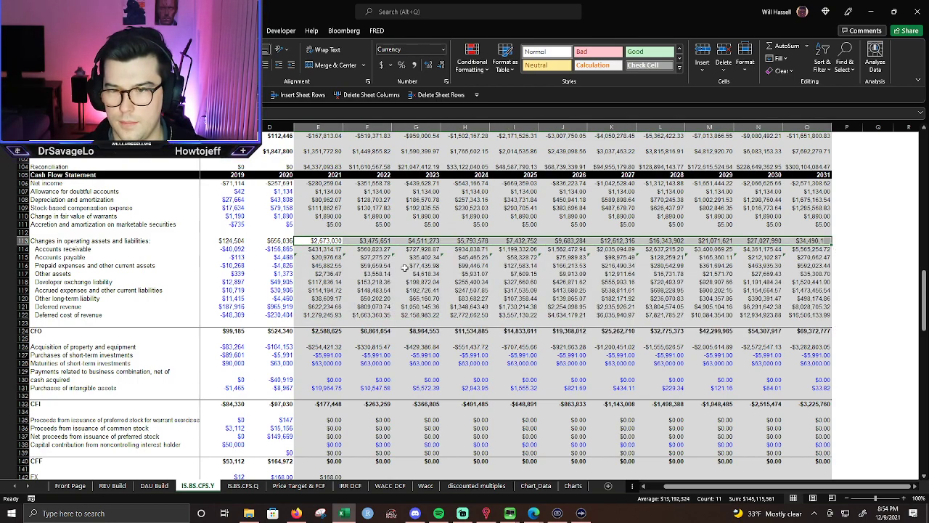
Check the 2022 CFO formula and fill the 2021 CFO formula across through 2031.
key("Down")
left_click(354, 331)
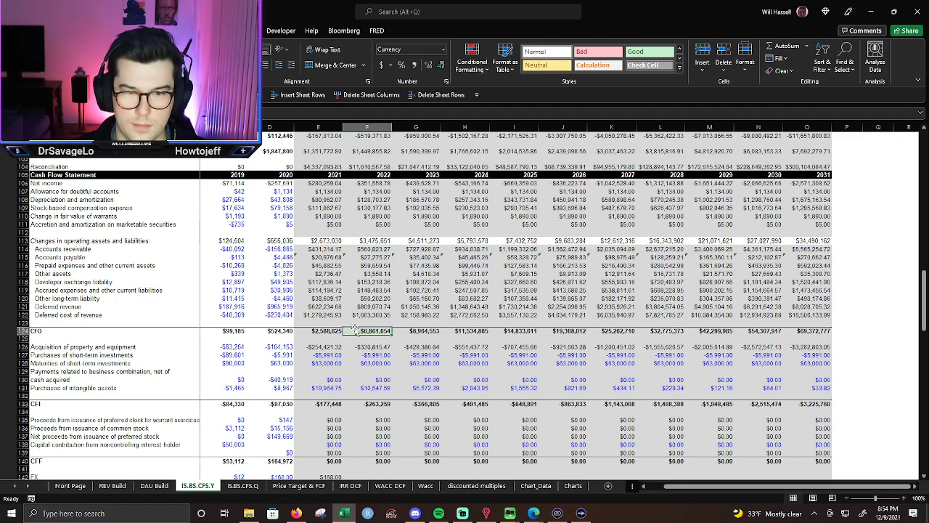
key("F2")
key("Escape")
left_click(321, 332)
key("ctrl+shift+Right")
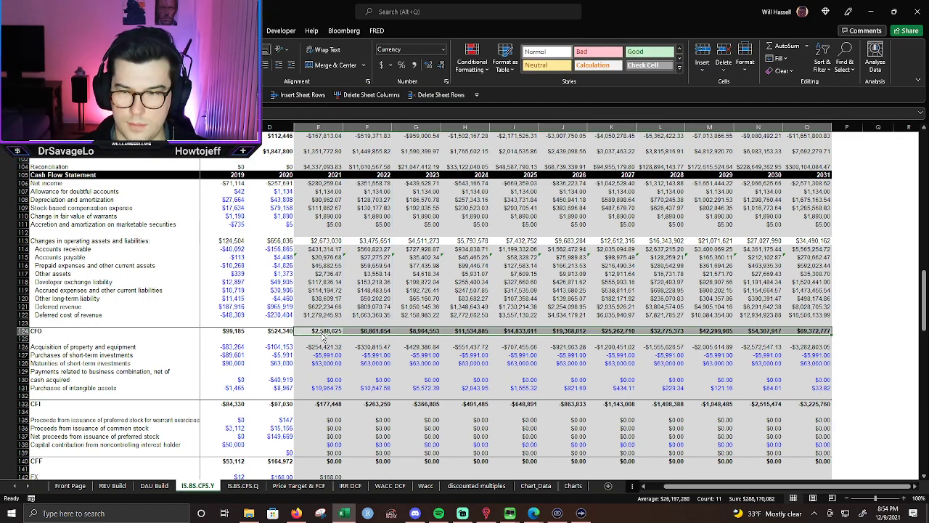
Match the fill color of the 2021–2031 Changes in operating assets and liabilities totals to the grey forecast area.
left_click_drag(322, 240, 802, 241)
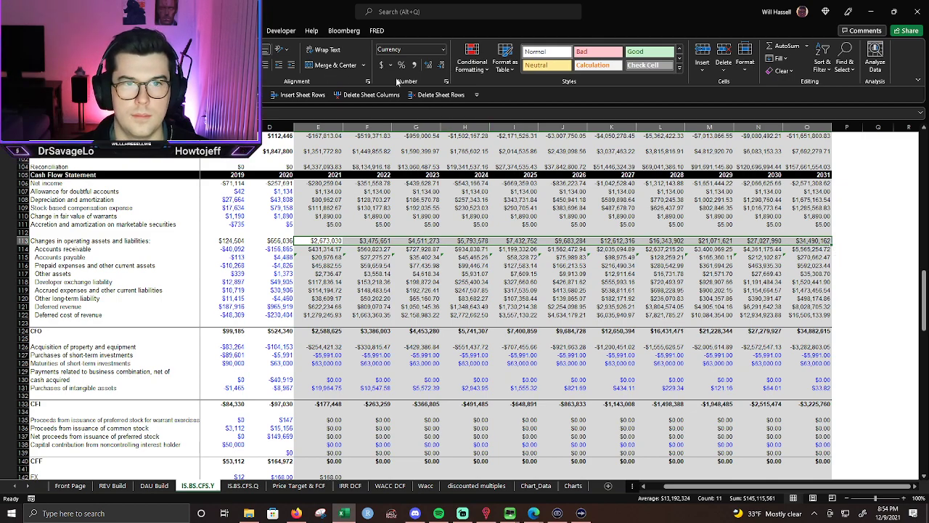
left_click(203, 64)
key("Escape")
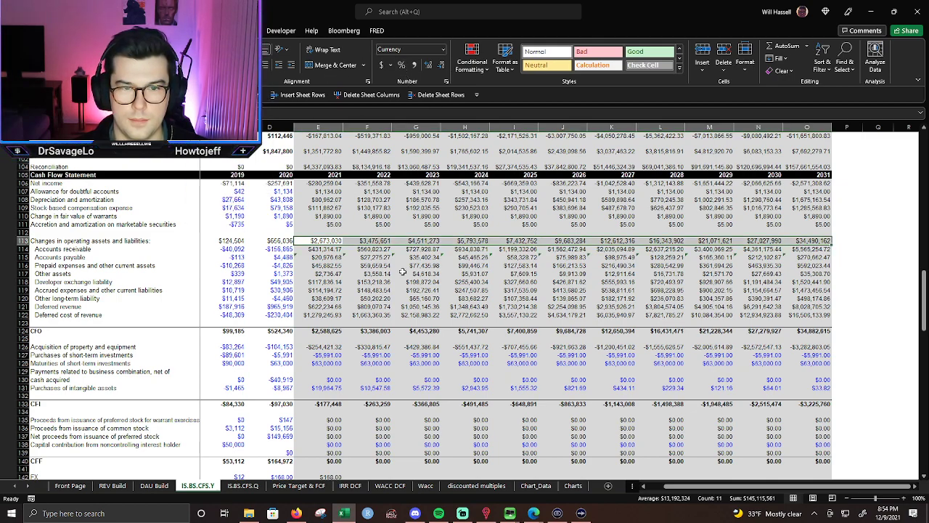
left_click(383, 280)
left_click_drag(316, 241, 803, 242)
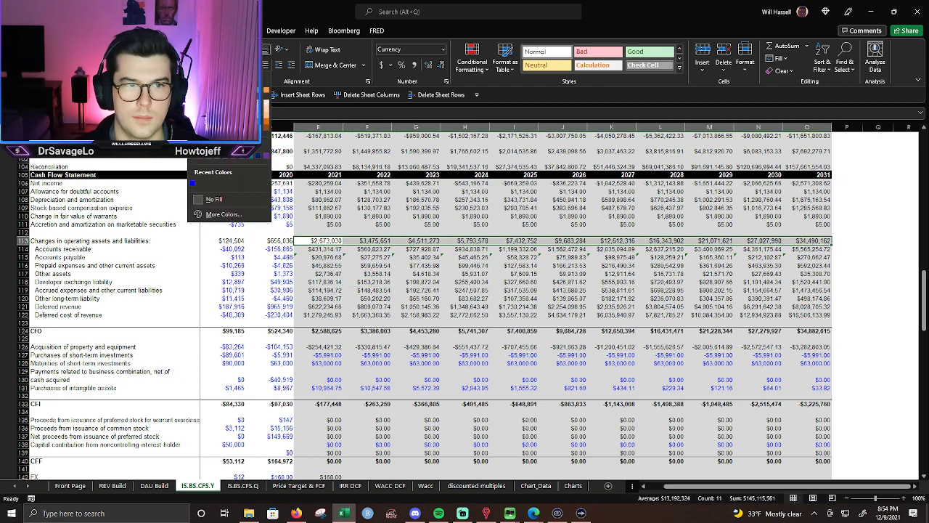
scroll(483, 268, "down", 6)
scroll(482, 268, "down", 1)
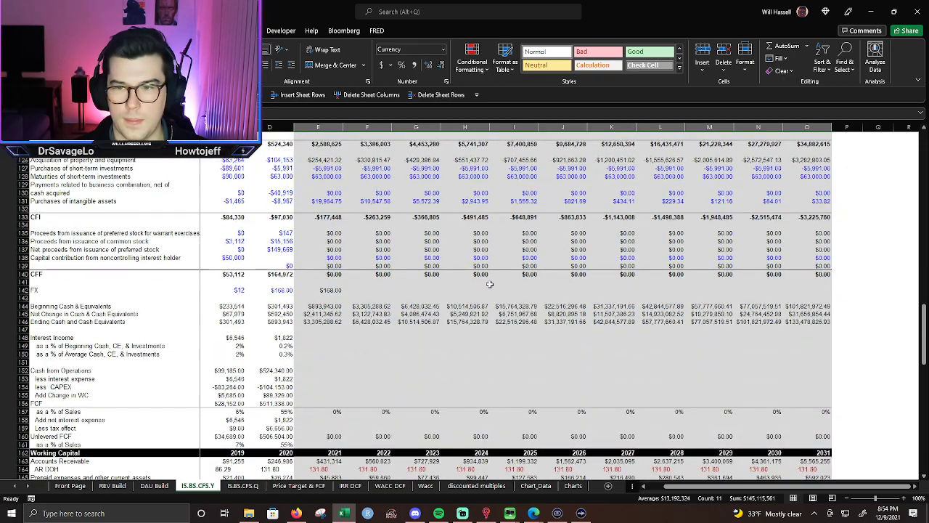
Change the 2021 Accounts receivable cash flow formula to the 2020 balance minus the 2021 balance, =D163-E163.
scroll(701, 310, "up", 6)
left_click(308, 225)
double_click(309, 225)
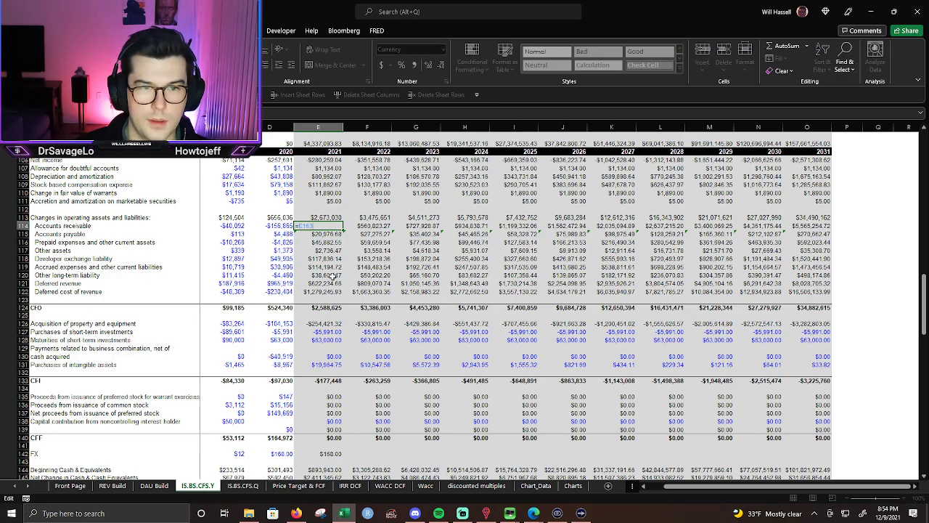
key("Escape")
scroll(327, 279, "up", 11)
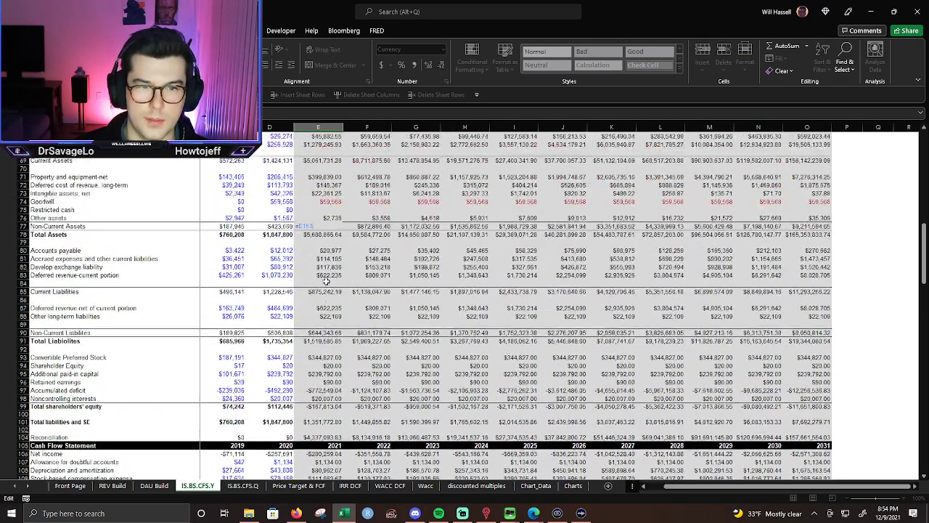
scroll(326, 281, "down", 20)
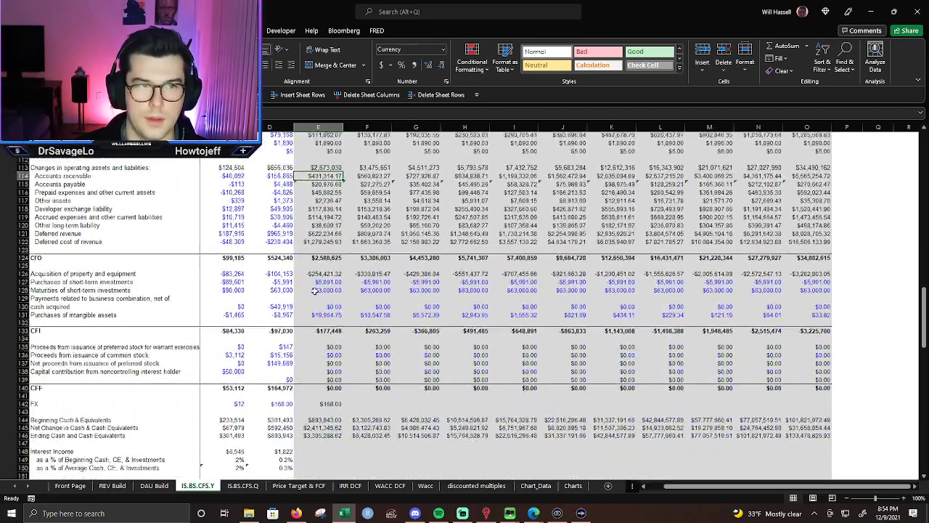
scroll(315, 291, "down", 10)
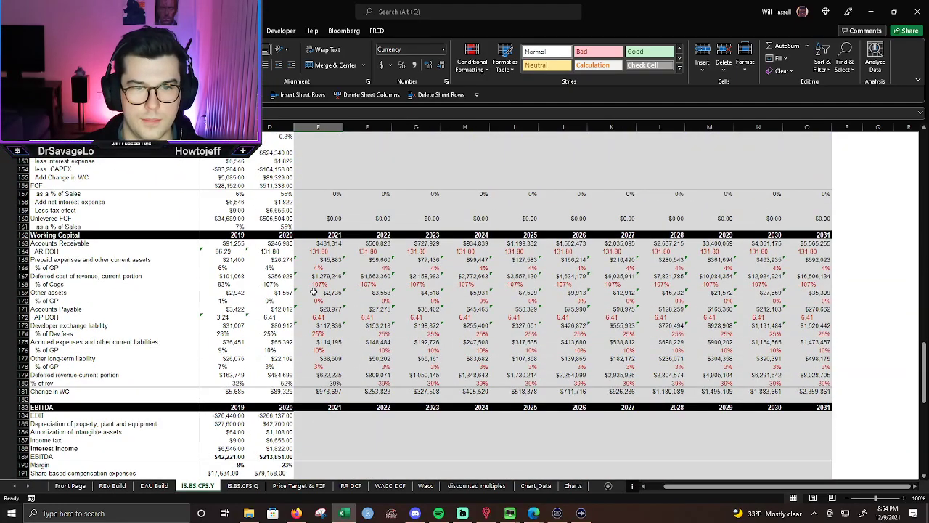
key("F2")
scroll(342, 307, "down", 5)
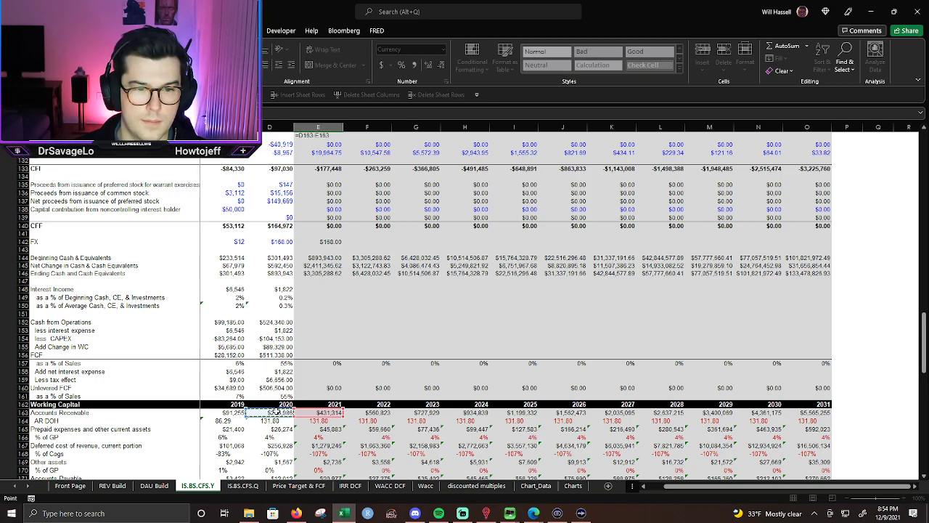
key("Return")
Change the 2021 Accounts payable cash flow formula to the 2021 balance minus the 2020 balance, =E171-D171.
scroll(294, 372, "up", 5)
scroll(294, 372, "up", 1)
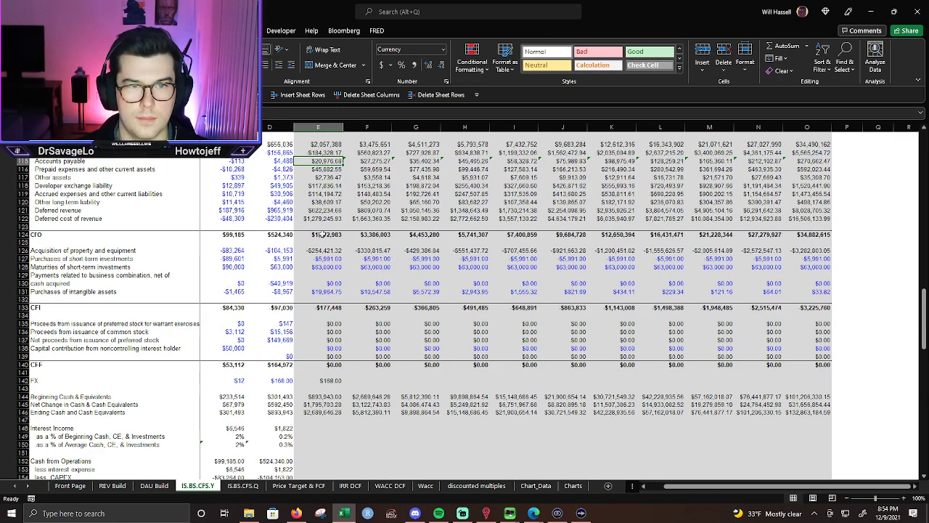
key("F2")
scroll(351, 294, "down", 12)
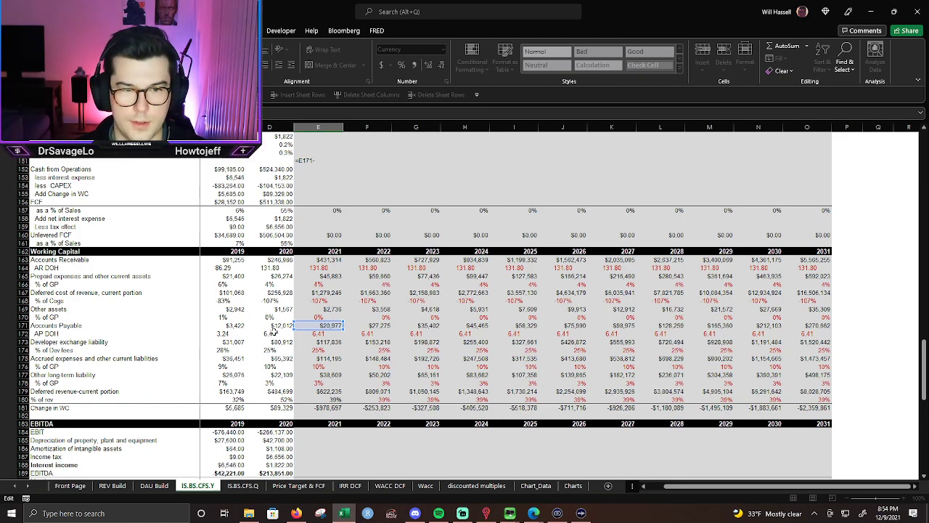
key("Return")
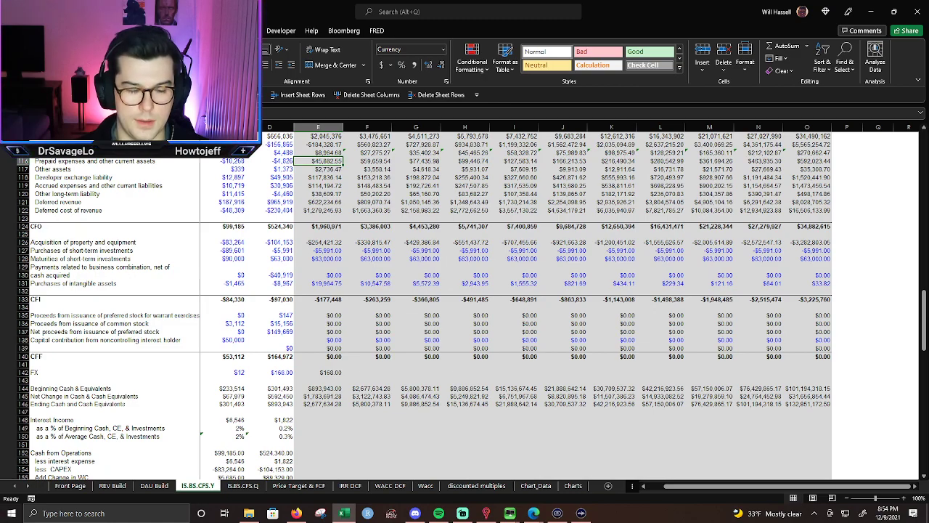
Change the 2021 Prepaid expenses and other current assets formula to subtract the 2021 balance (E165) from the 2020 balance (D165).
type("=E165")
scroll(276, 330, "down", 10)
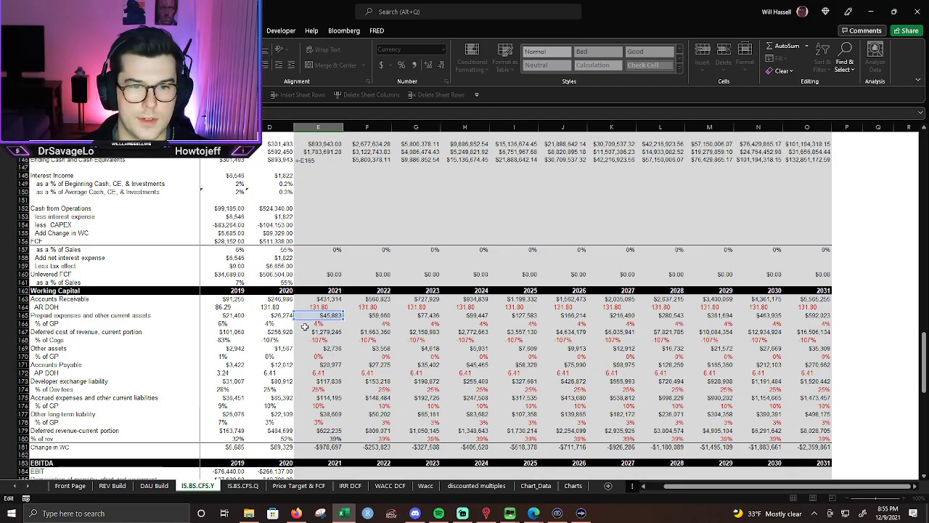
left_click(276, 315)
key("Return")
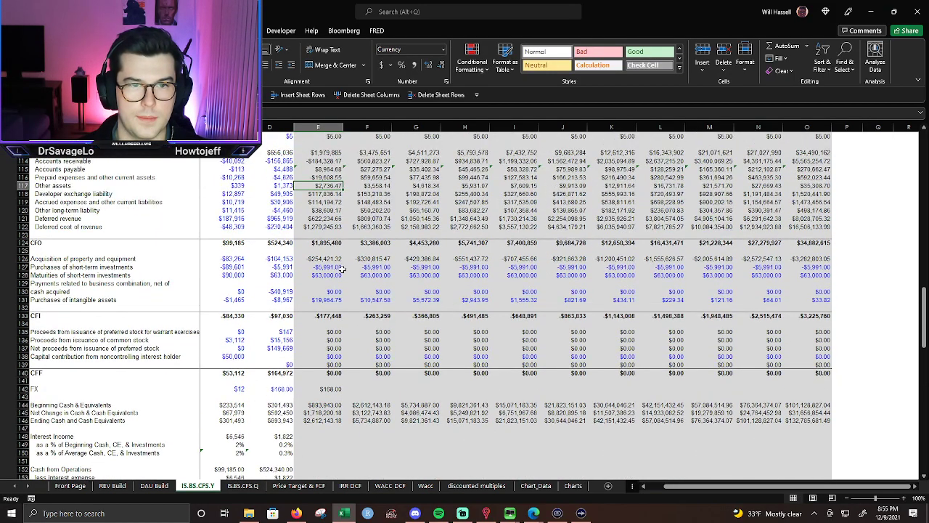
Change the 2021 Other assets cash flow formula to subtract the 2021 balance (E169) from the 2020 balance (D169).
scroll(356, 299, "up", 1)
left_click(326, 178)
left_click(328, 195)
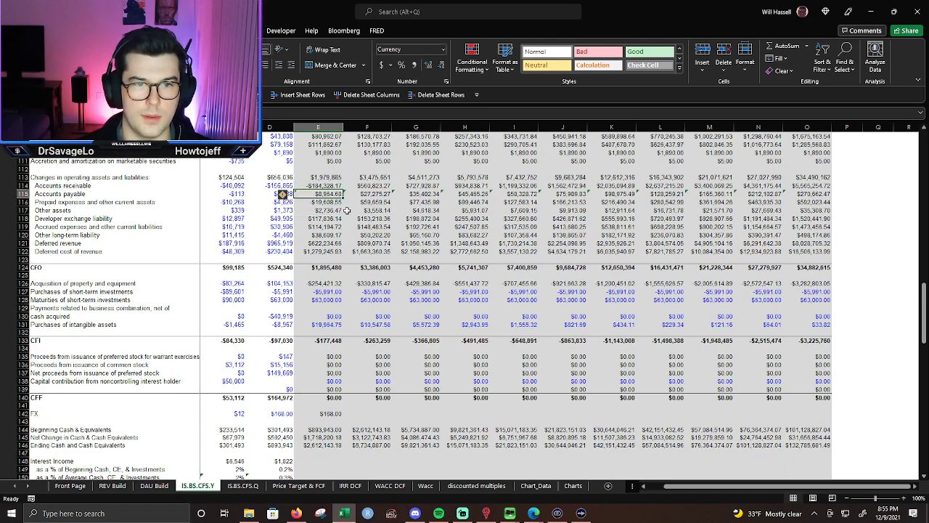
left_click(330, 211)
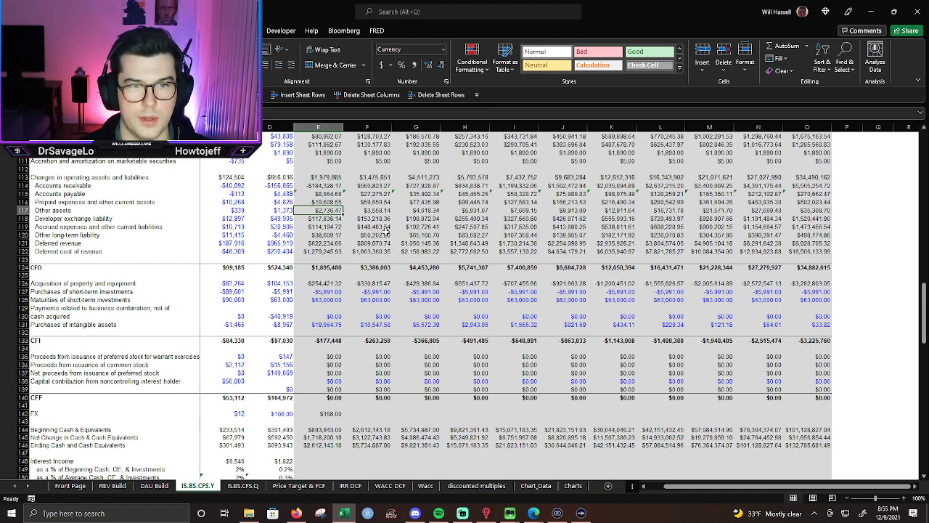
left_click(317, 201)
left_click(333, 217)
left_click(335, 212)
key("F2")
key("Escape")
key("F2")
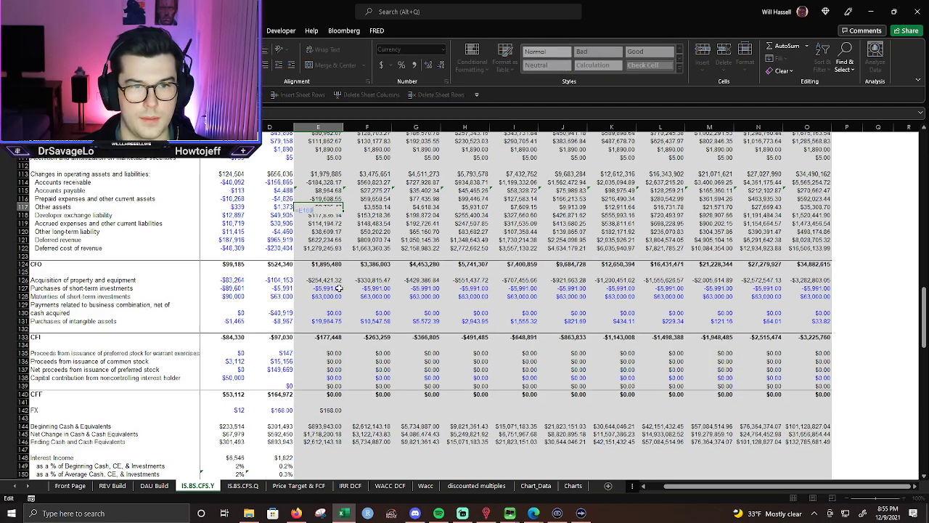
scroll(341, 297, "down", 8)
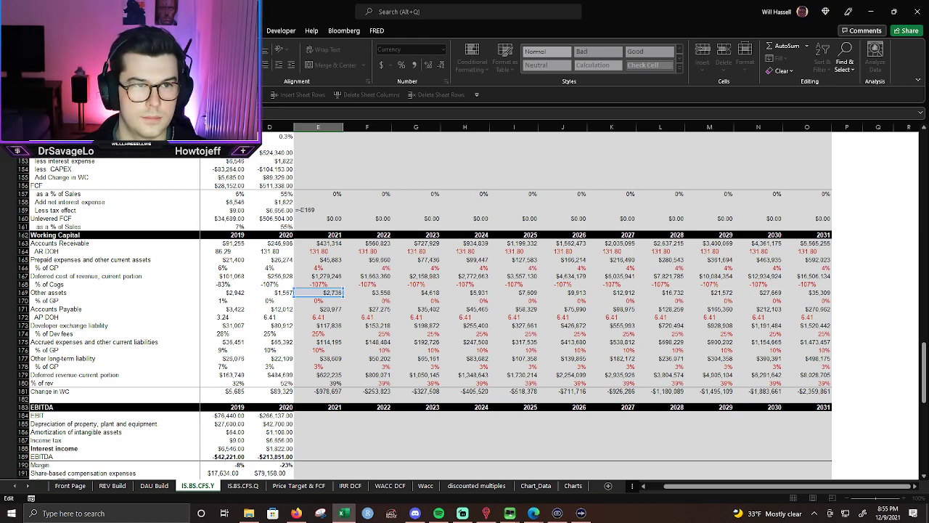
left_click(278, 293)
key("Return")
Change the 2021 Developer exchange liability formula to the 2021 balance minus the 2020 balance, =E173-D173.
scroll(375, 309, "up", 2)
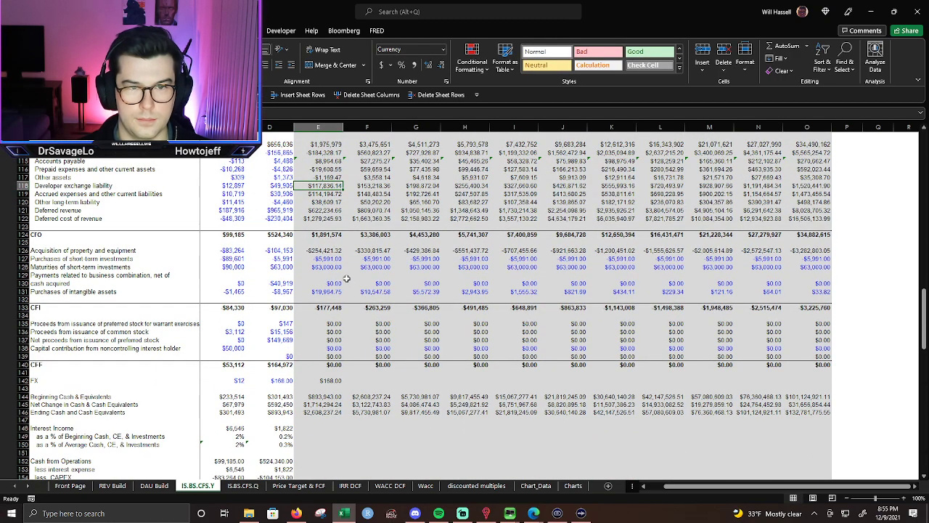
key("F2")
scroll(399, 369, "down", 16)
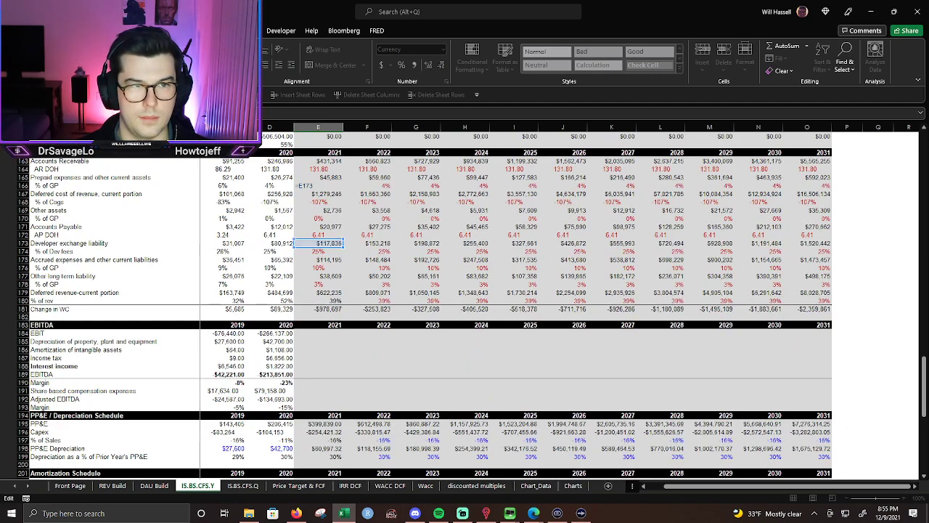
left_click(272, 243)
key("Return")
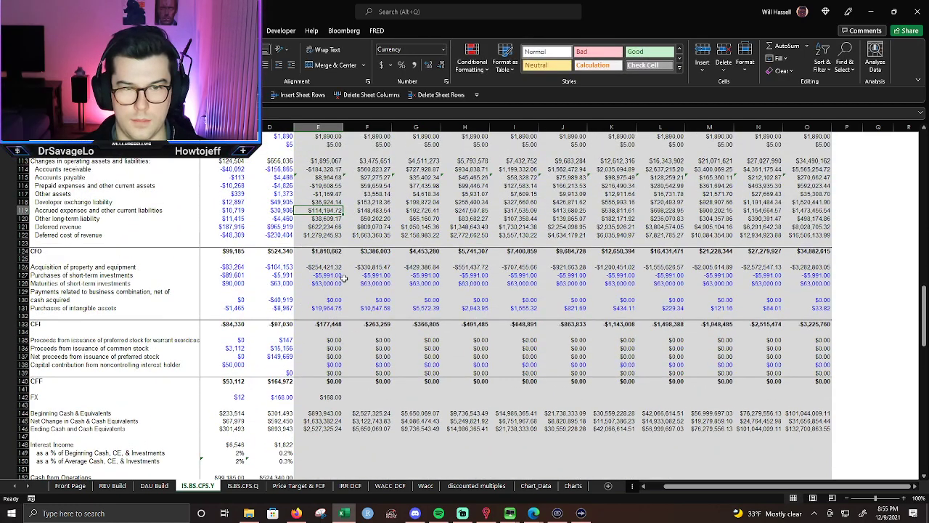
Examine which balances the 2021 Change in WC formula subtracts and compare them with the cash flow statement lines.
scroll(345, 278, "down", 11)
left_click(341, 447)
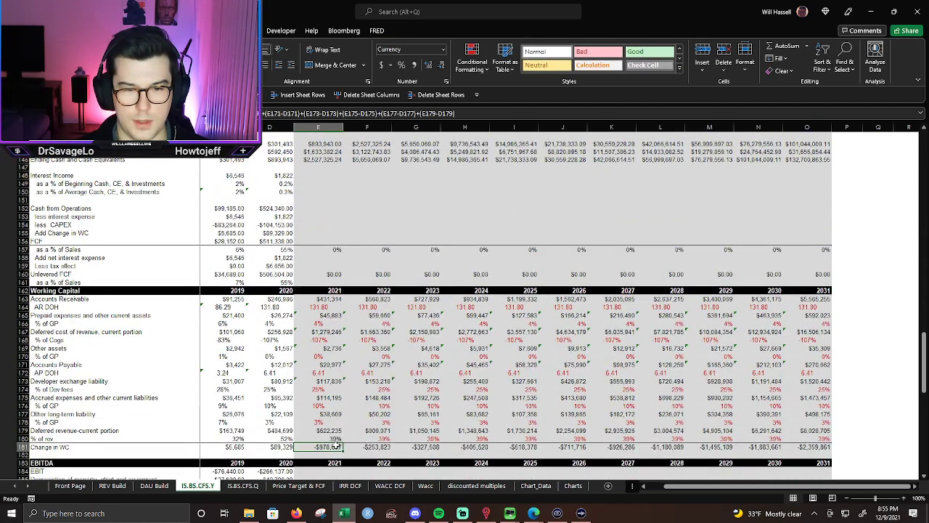
key("F2")
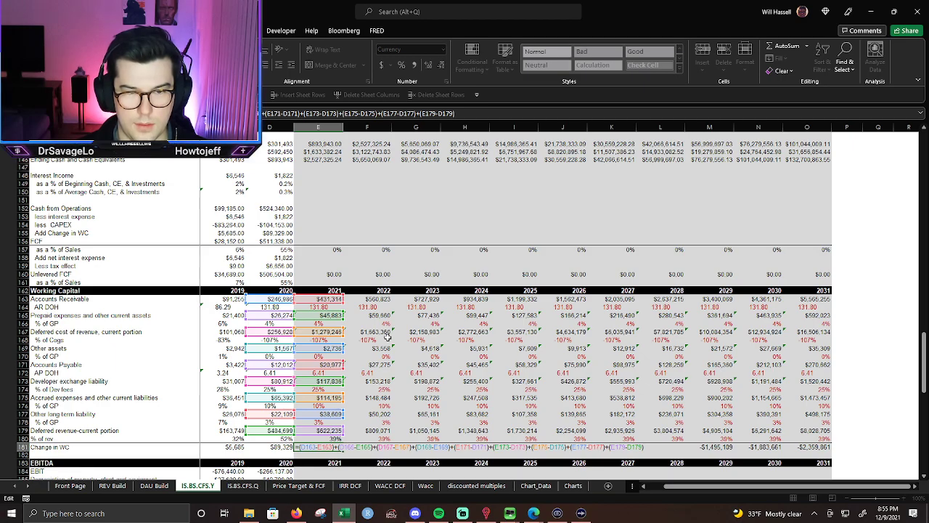
scroll(434, 342, "down", 1)
key("Escape")
scroll(356, 356, "up", 8)
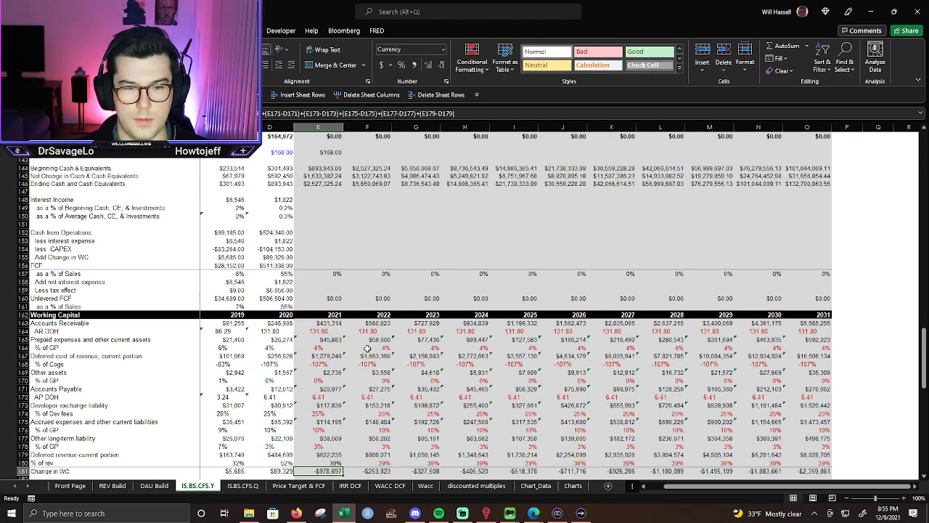
scroll(341, 331, "up", 3)
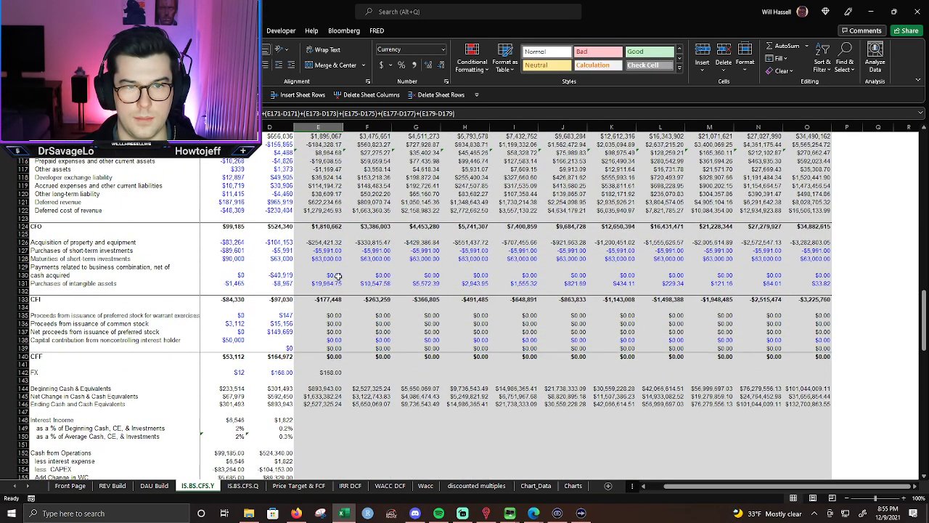
left_click(322, 171)
left_click(331, 179)
scroll(341, 191, "up", 2)
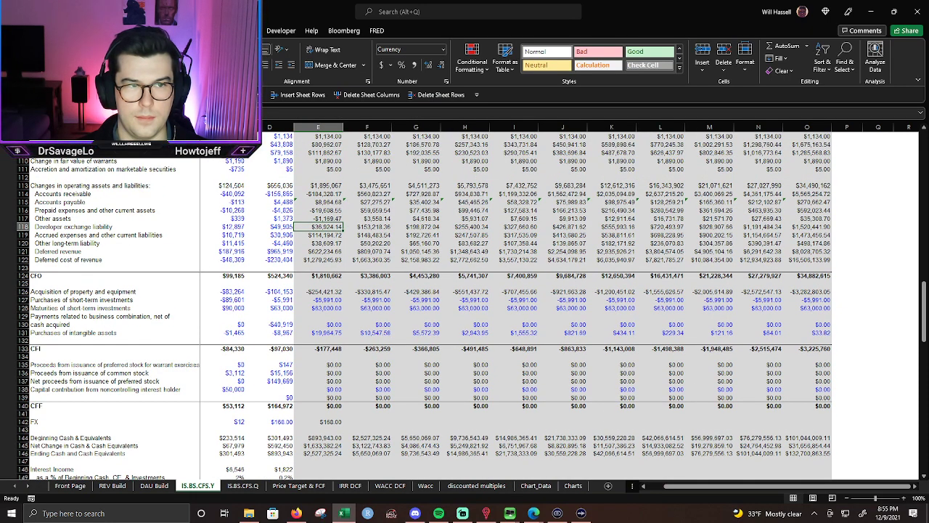
Change the 2021 Accrued expenses and other current liabilities formula to the 2021 balance minus the 2020 balance, =E175-D175.
left_click(335, 235)
left_click(181, 113)
key("Escape")
key("F2")
scroll(404, 392, "down", 11)
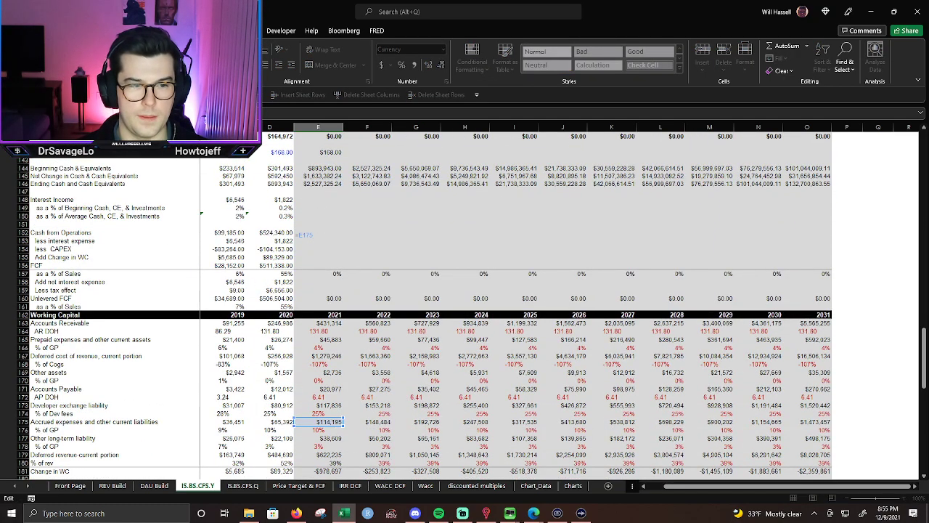
type("-")
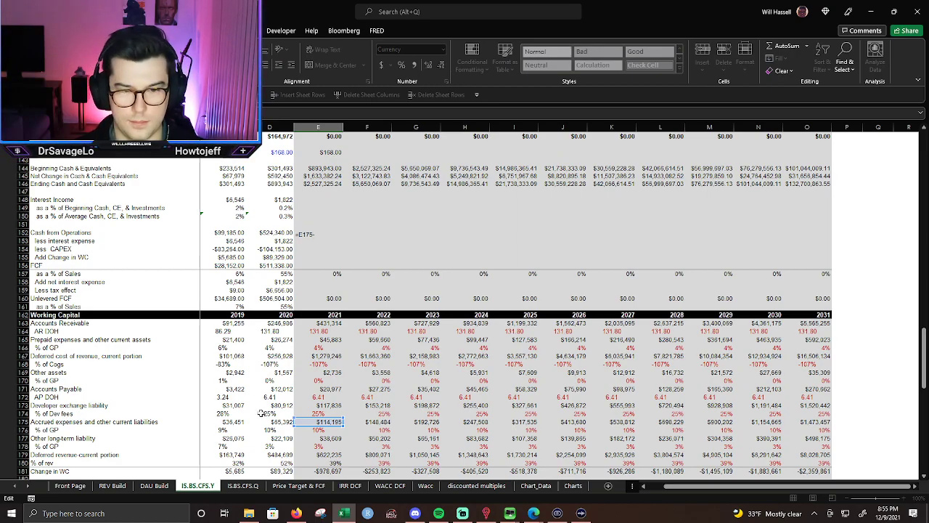
left_click(269, 422)
key("Return")
Set the 2021 Other long-term liability cash flow line to the 2021 balance minus the 2020 balance, =E177-D177.
scroll(236, 175, "up", 1)
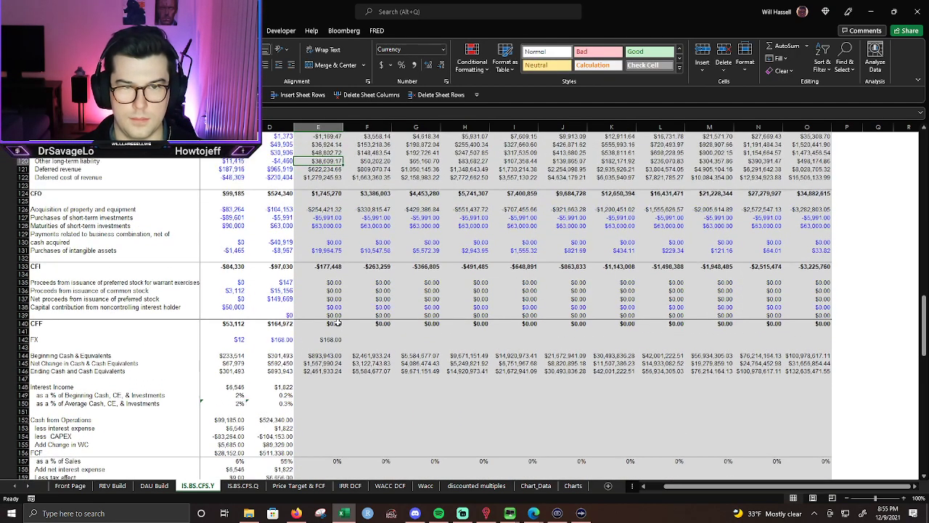
type("=")
key("Down")
key("Down")
key("Down")
key("Down")
key("Down")
key("Down")
key("Down")
key("Down")
key("Down")
key("Down")
key("Down")
key("Down")
key("Down")
key("Down")
key("Down")
key("Down")
key("Down")
key("Down")
key("Down")
key("Down")
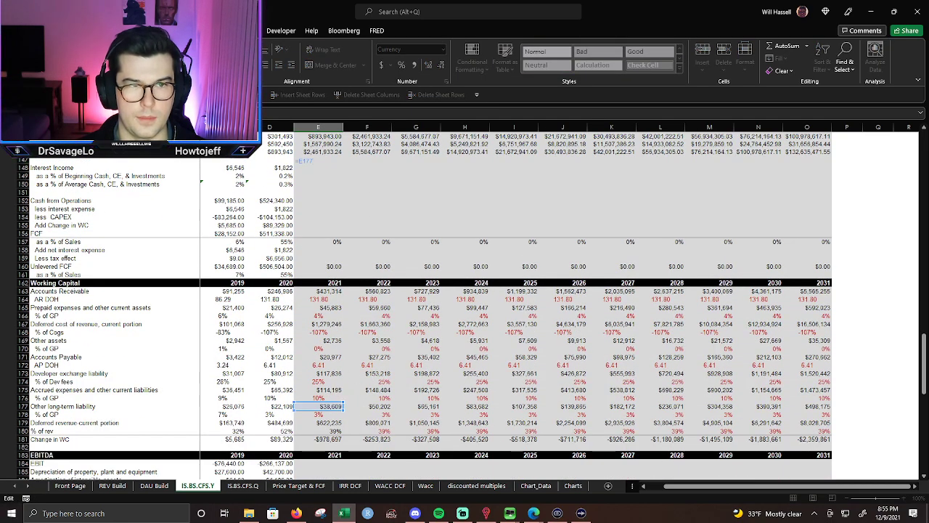
type("-")
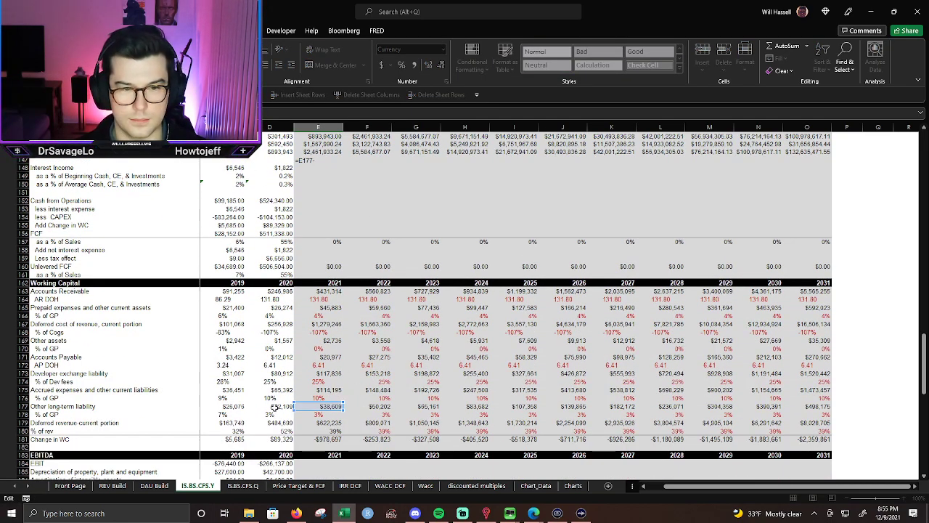
left_click(272, 409)
key("Return")
Set the 2021 Deferred revenue cash flow formula to =E179-D180.
scroll(303, 195, "up", 1)
type("=")
key("Down")
key("Down")
key("Down")
key("Down")
key("Down")
key("Down")
key("Down")
key("Down")
key("Down")
key("Down")
key("Down")
key("Down")
key("Down")
key("Down")
key("Down")
key("Down")
key("Down")
key("Down")
key("Down")
key("Down")
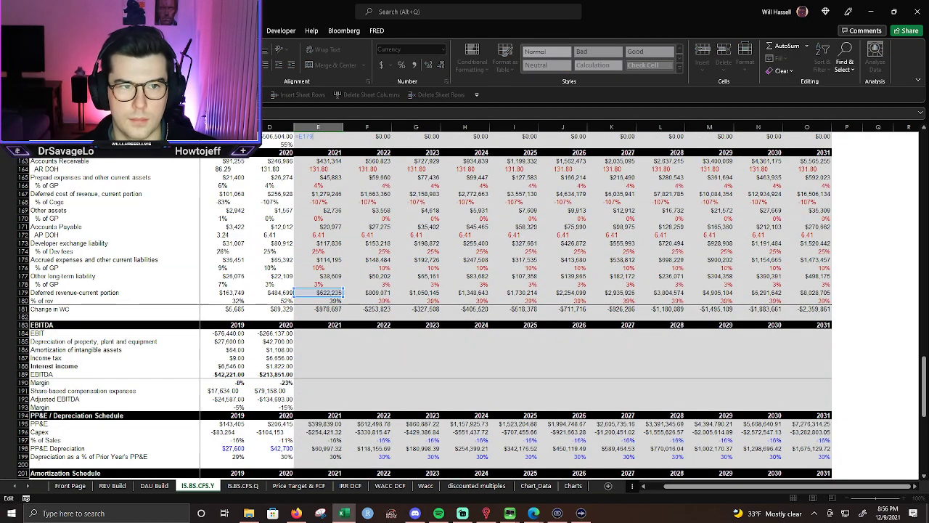
type("-")
left_click(280, 291)
key("Return")
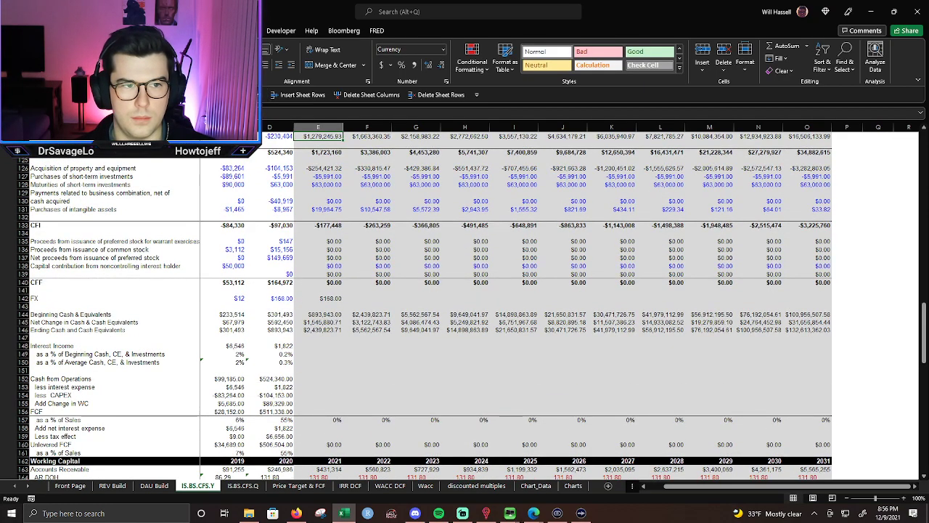
Correct the 2021 Deferred revenue cash flow formula to the 2021 balance minus the 2020 balance, =E179-D179.
scroll(318, 153, "up", 2)
left_click(329, 178)
key("F2")
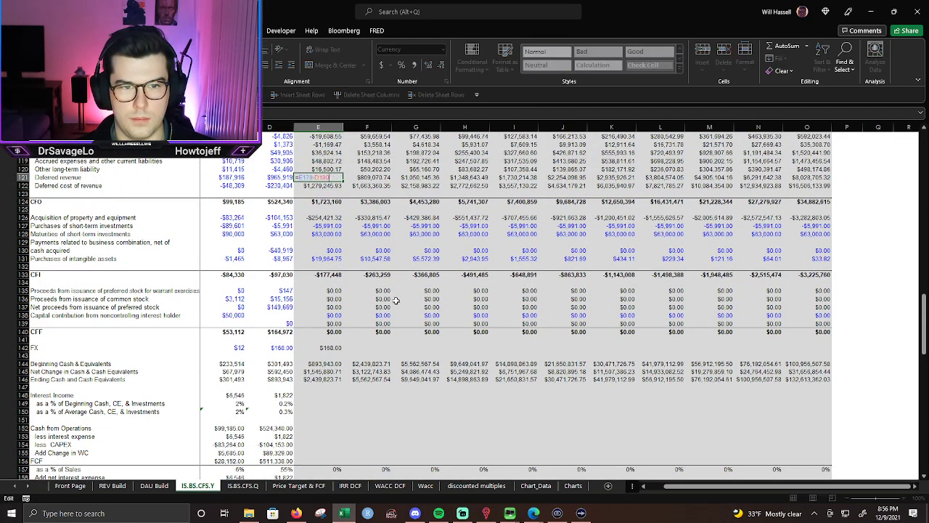
scroll(279, 374, "down", 13)
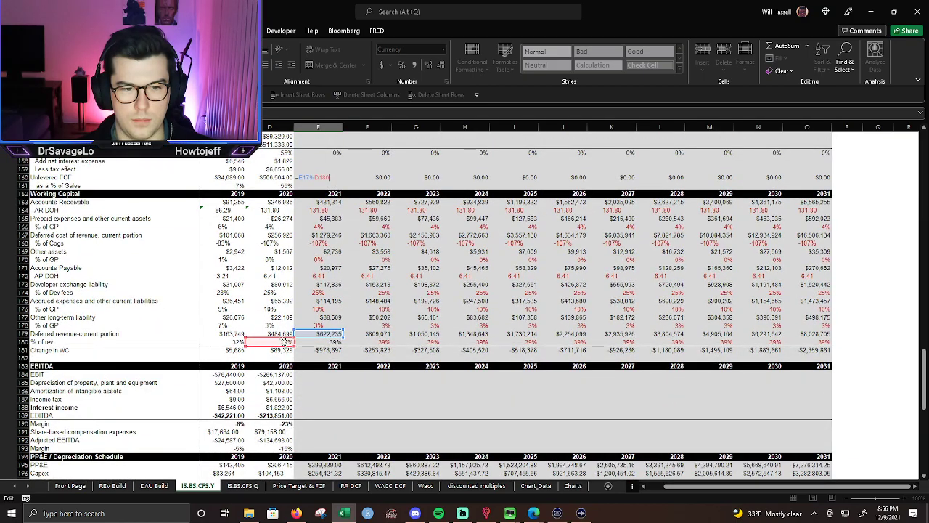
left_click_drag(283, 339, 283, 332)
key("Return")
key("Return")
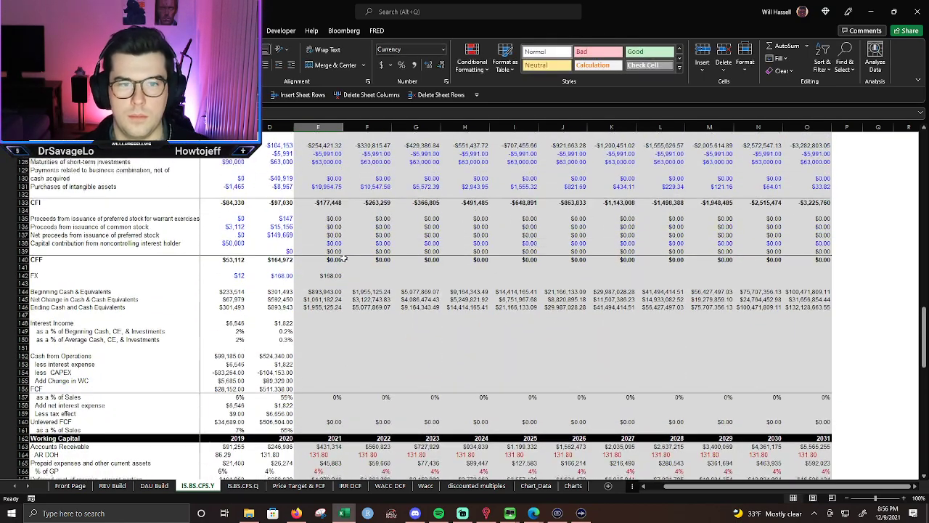
Set the 2021 Deferred cost of revenue cash flow line to the 2020 balance minus the 2021 balance in row 167.
key("F2")
scroll(353, 311, "down", 8)
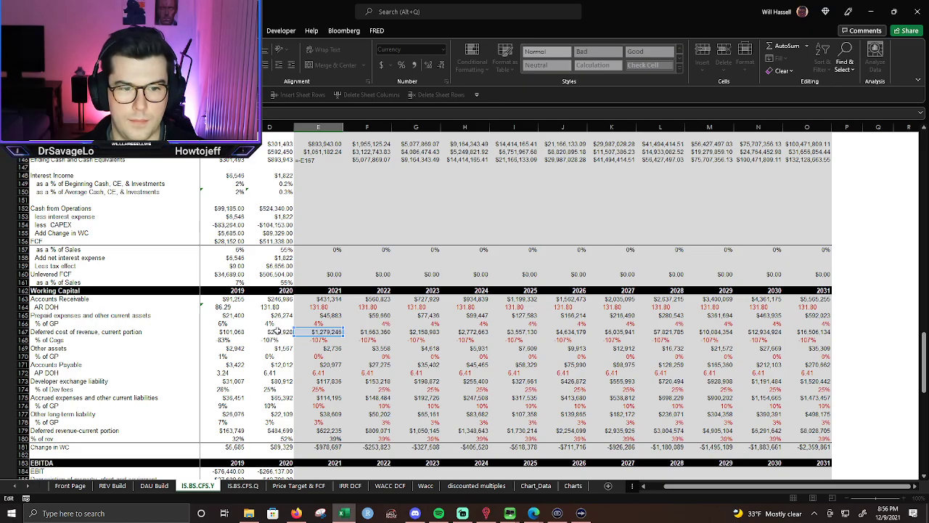
key("Return")
scroll(411, 347, "up", 10)
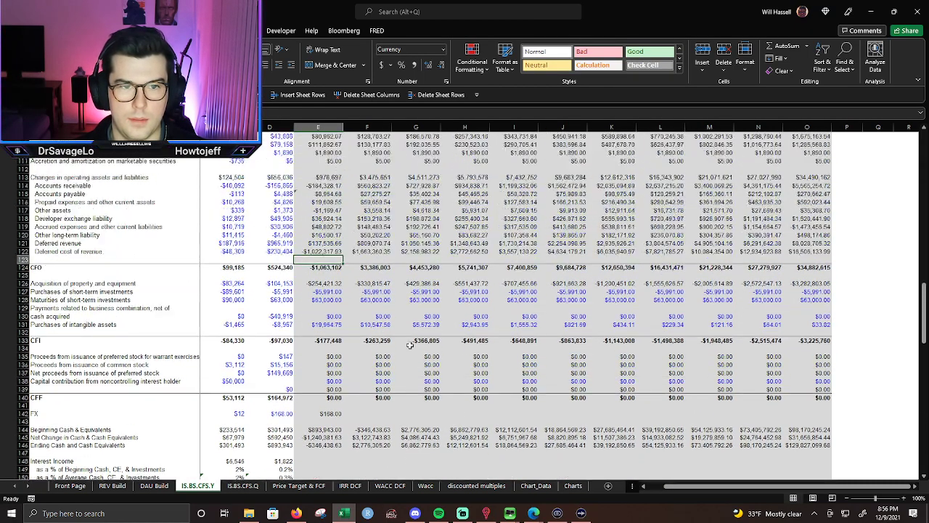
Fill the 2021 cash flow formulas from Accounts receivable through Deferred cost of revenue across to 2031.
scroll(410, 346, "down", 13)
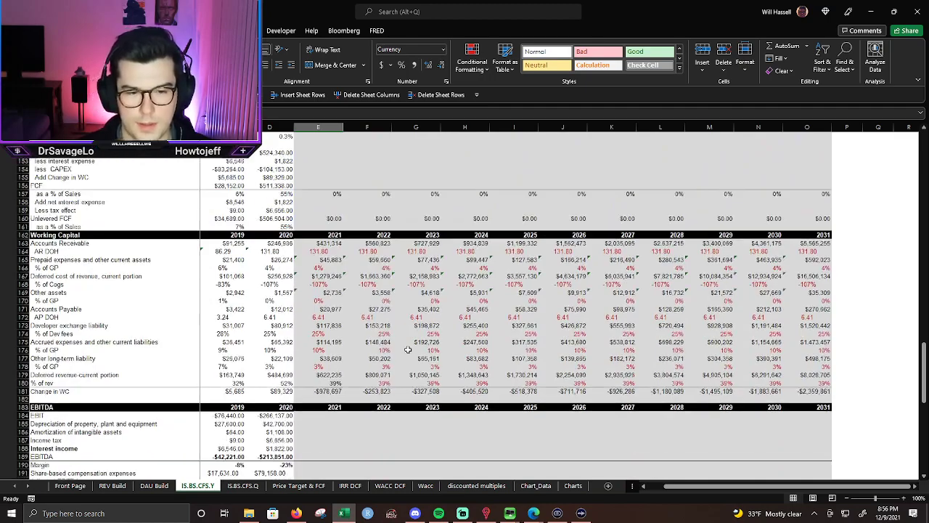
scroll(410, 335, "up", 13)
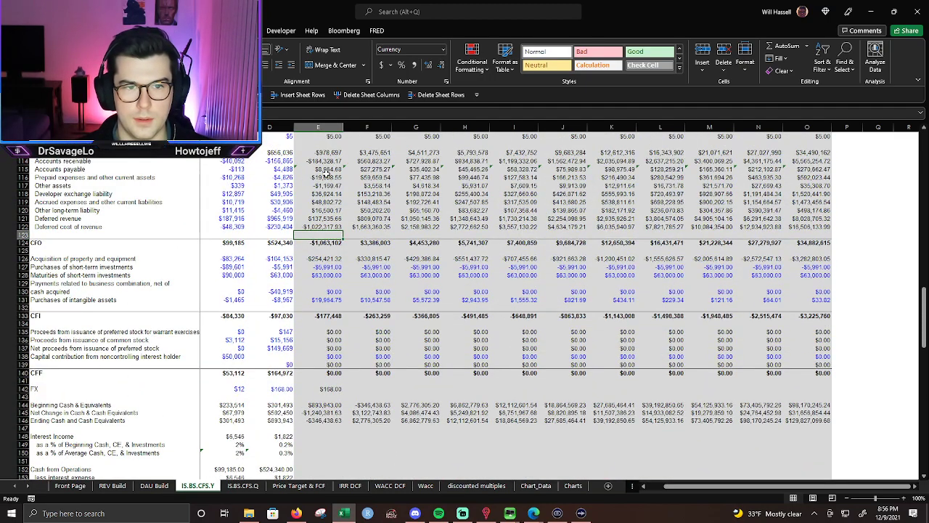
left_click_drag(319, 160, 827, 229)
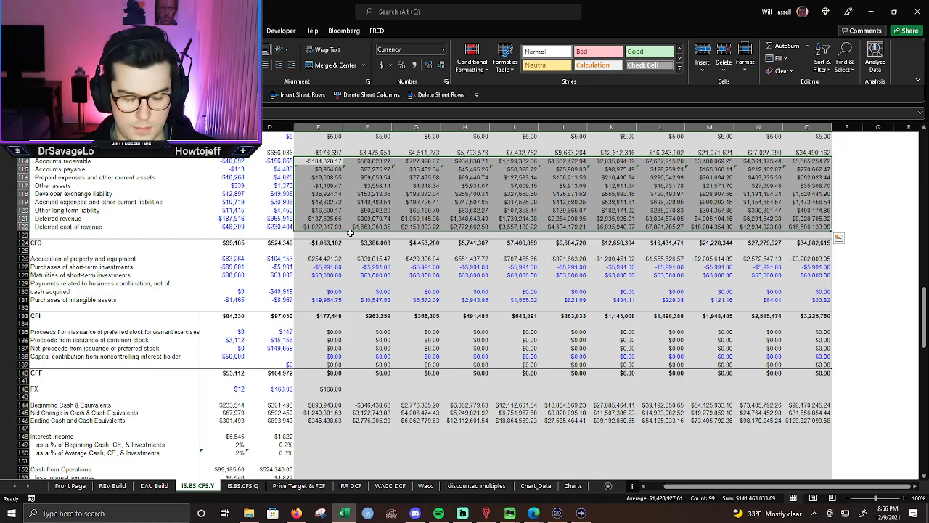
key("Up")
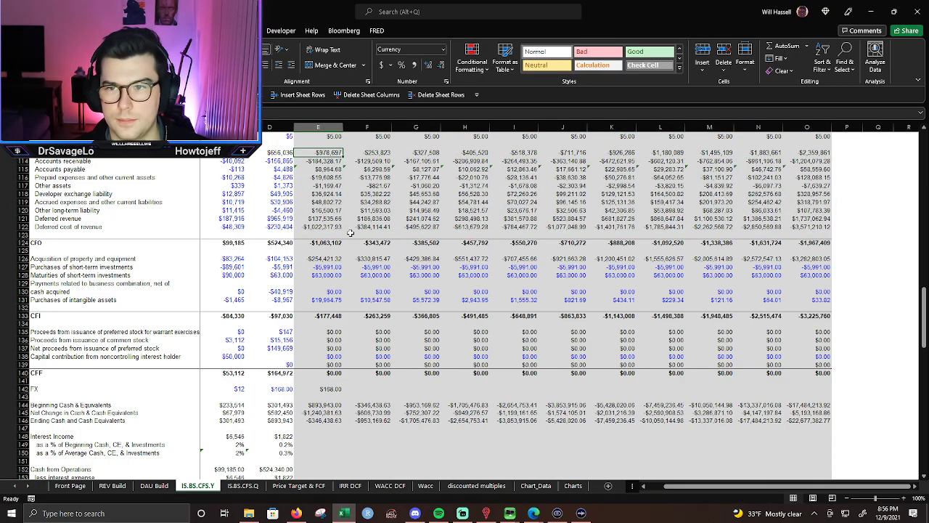
Check the 2031 net change in cash formula, the 2021 CFI formula and the 2021 short-term investment lines.
scroll(350, 233, "up", 5)
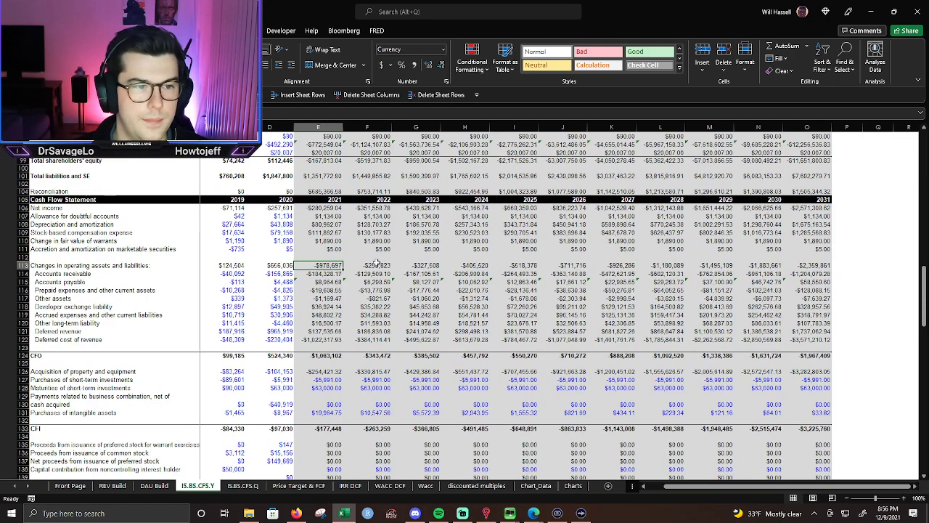
scroll(359, 294, "down", 5)
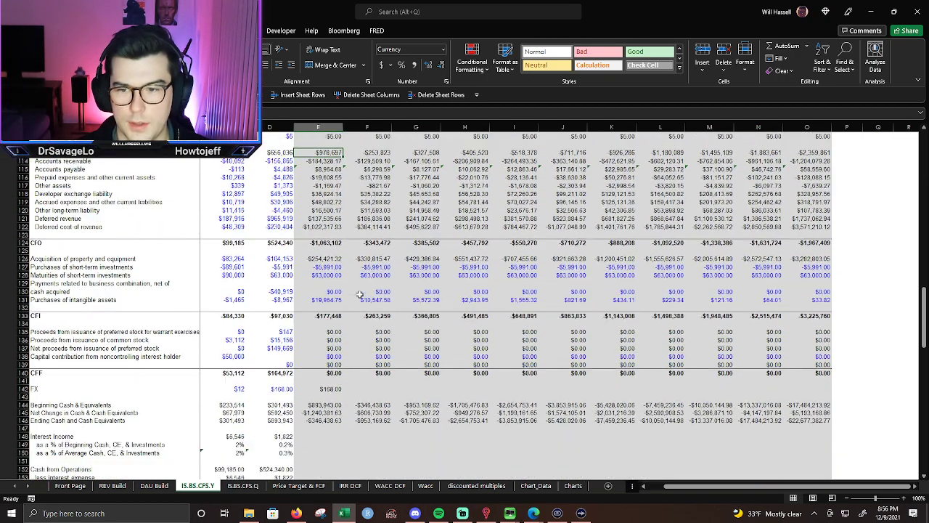
scroll(360, 294, "down", 1)
left_click(814, 389)
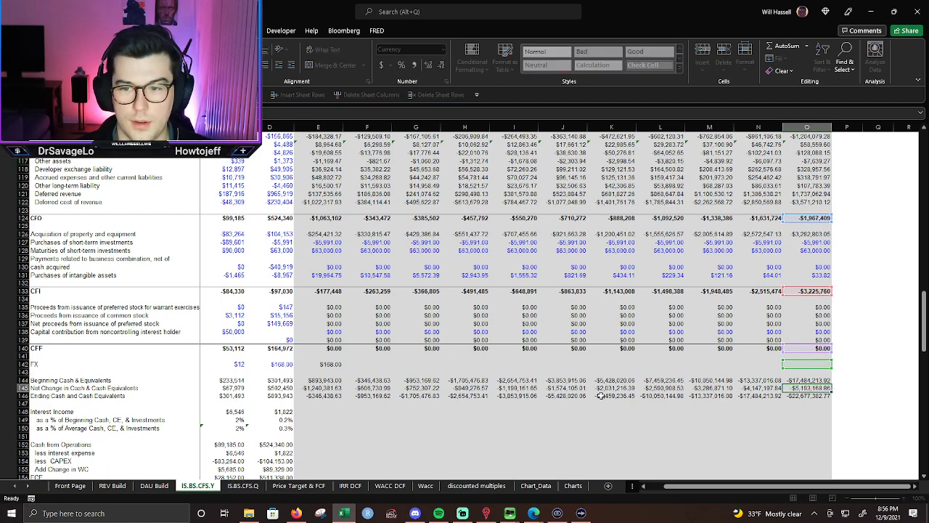
left_click(335, 291)
key("F2")
key("Escape")
left_click(321, 242)
left_click(322, 251)
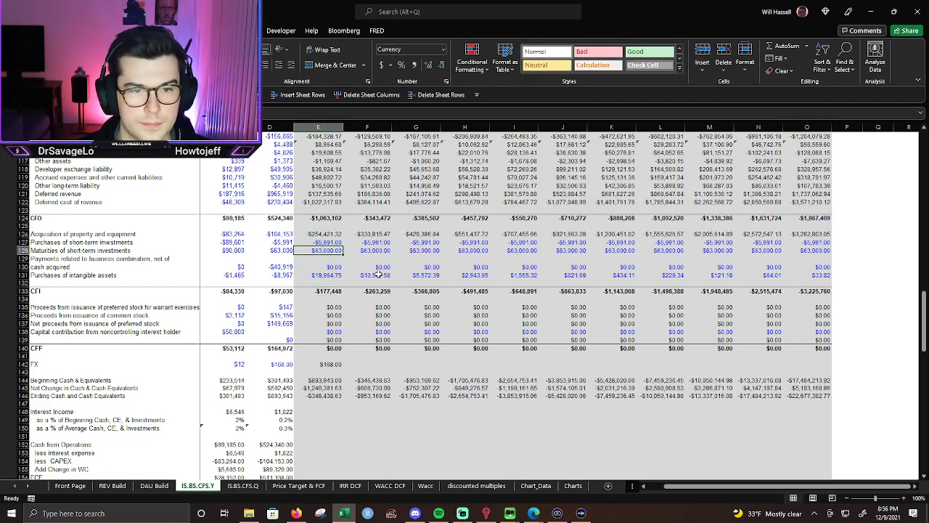
Re-enter the 2021 CFI total as an AutoSum of the investing lines above it.
key("Down")
key("Down")
key("Down")
key("Down")
key("Down")
key("alt+equal")
key("Return")
key("Down")
key("Down")
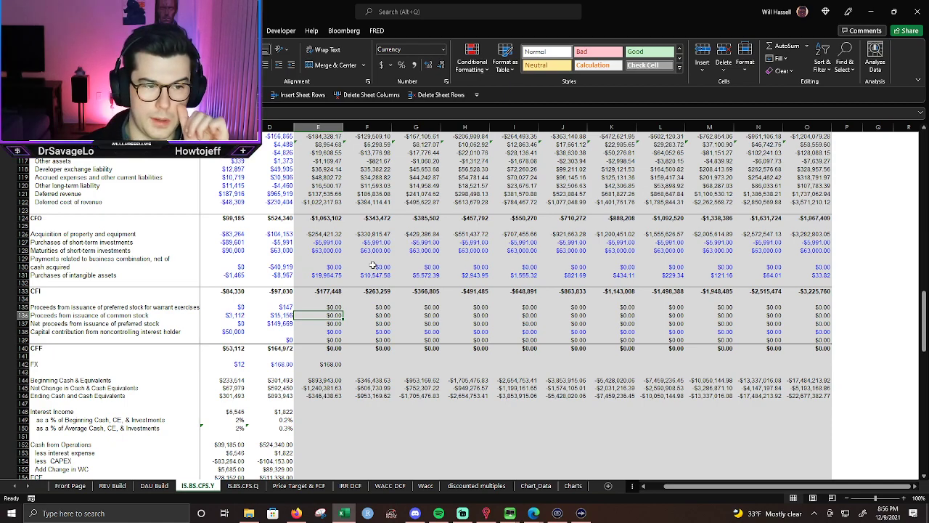
Fill the 2021 FX value across the forecast columns through 2031.
key("Down")
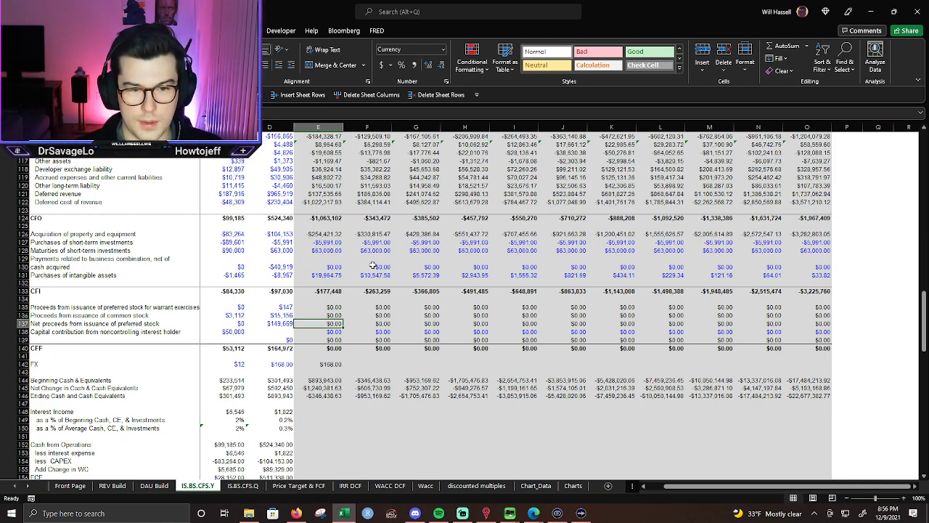
left_click(335, 367)
key("shift+Right")
key("shift+Right")
key("shift+Right")
key("shift+Right")
key("shift+Right")
key("shift+Right")
key("shift+Right")
key("shift+Right")
key("shift+Right")
key("shift+Right")
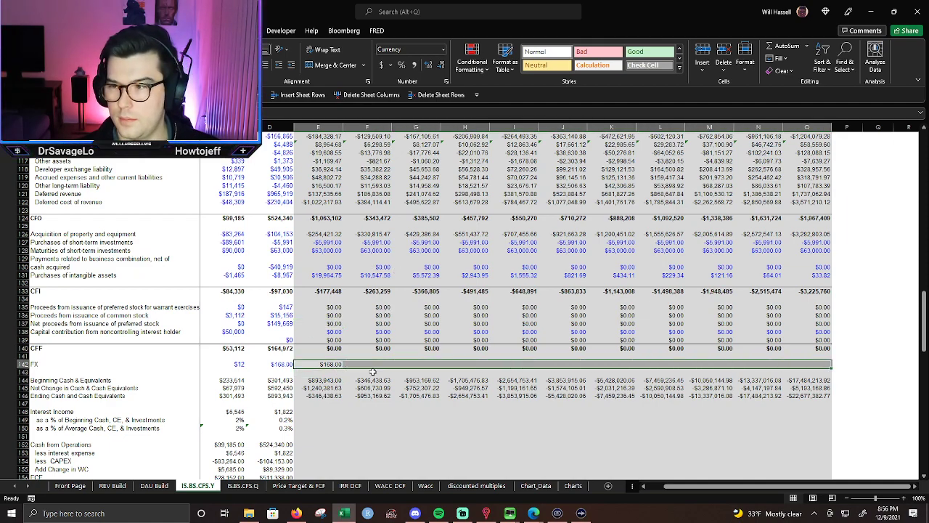
key("ctrl+r")
left_click(479, 324)
scroll(446, 327, "down", 7)
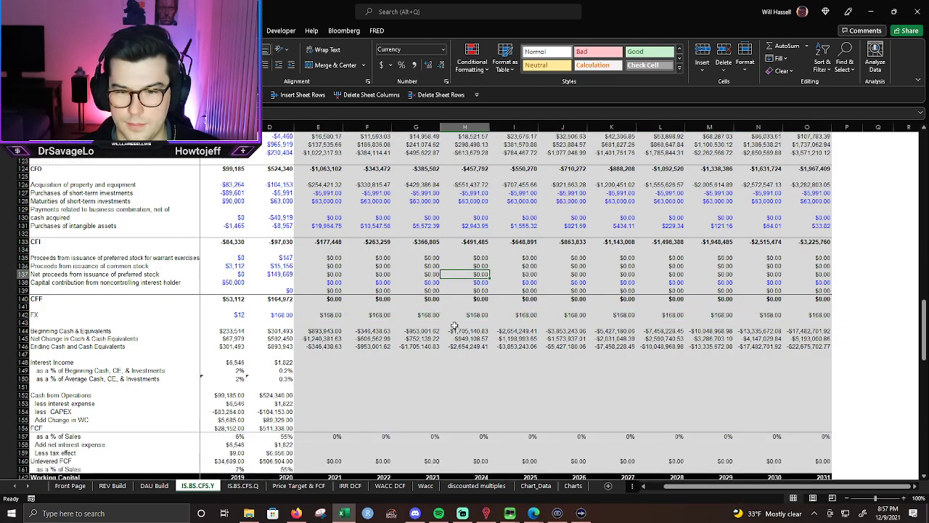
Examine the 2021 changes in operating assets and liabilities, the 2021 depreciation and amortization formula, and the 2031 CFO formula.
left_click(312, 307)
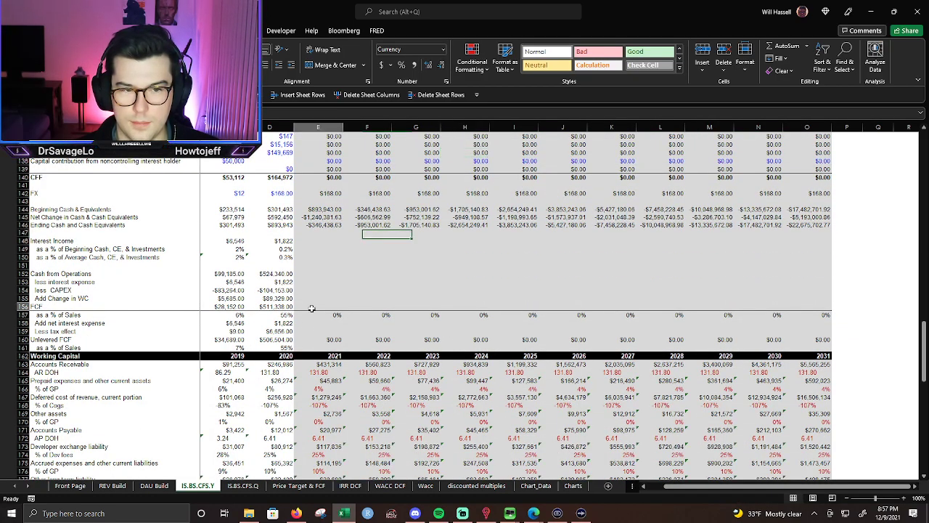
scroll(350, 309, "up", 7)
scroll(351, 308, "up", 3)
left_click(329, 207)
key("ctrl+c")
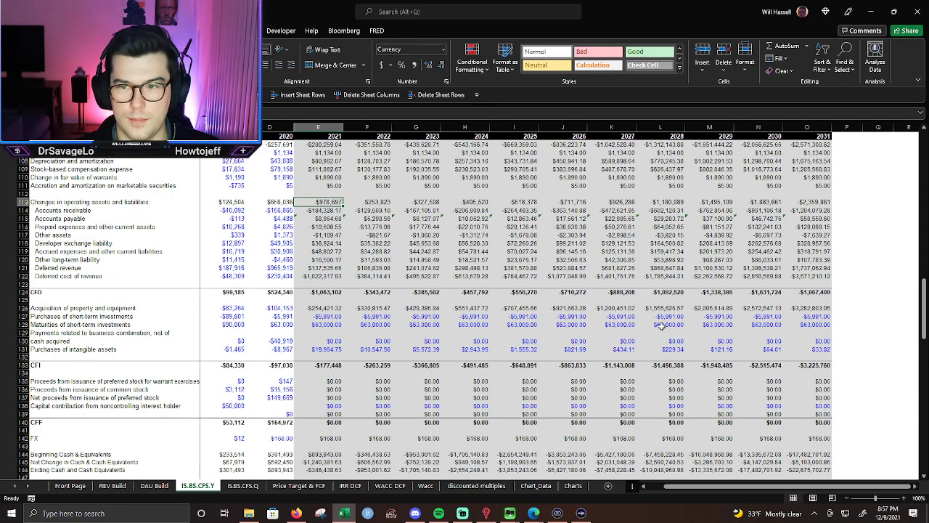
scroll(659, 326, "up", 3)
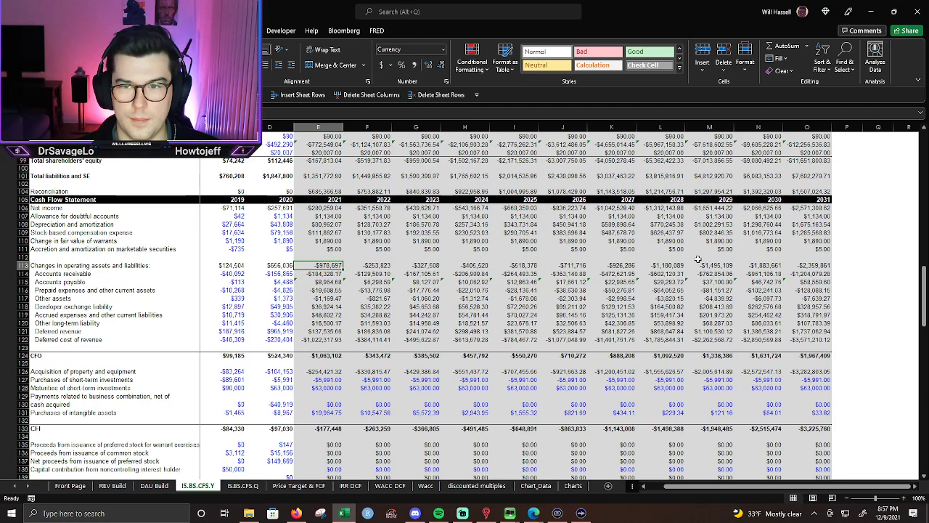
double_click(332, 224)
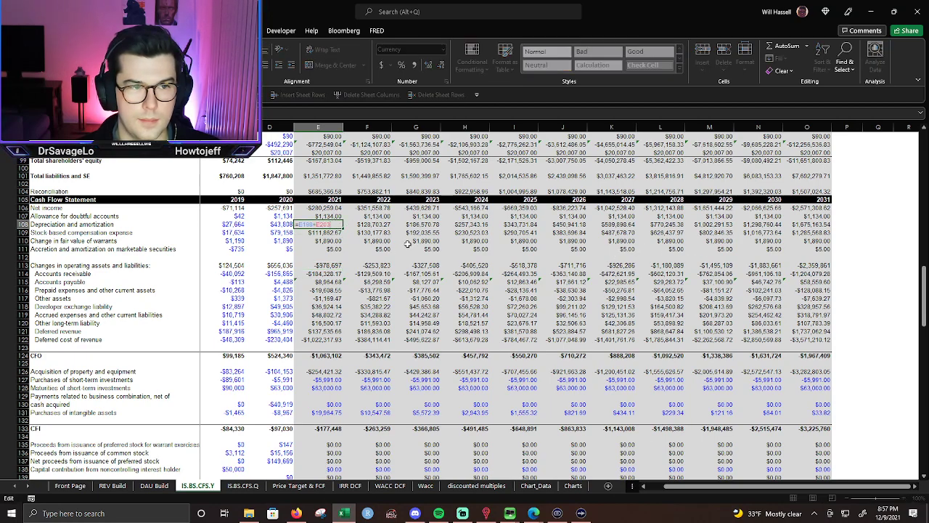
key("Escape")
key("Down")
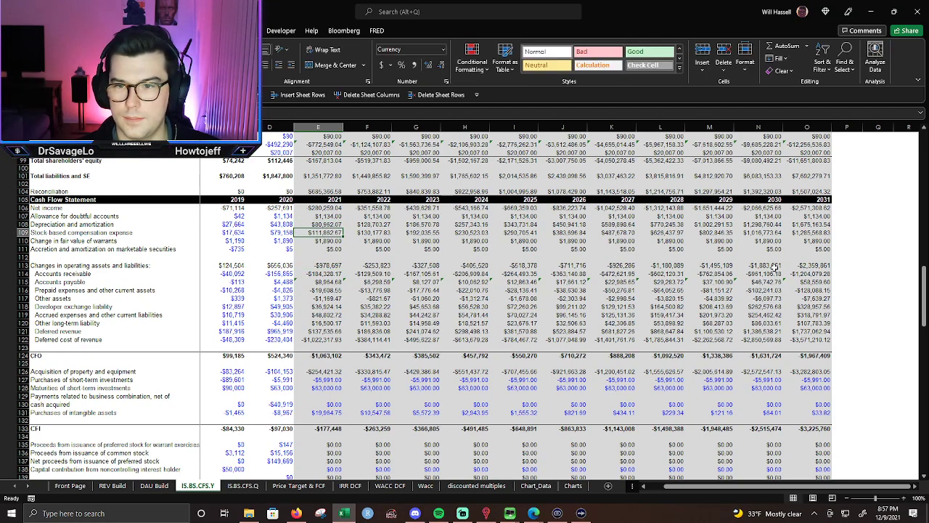
double_click(820, 357)
key("Escape")
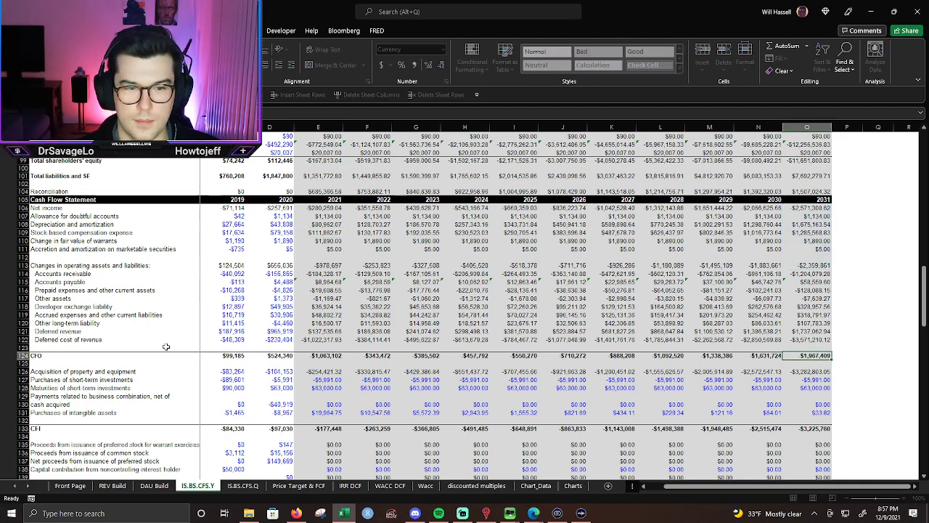
Check the 2020 entries for changes in operating assets and liabilities and for Accounts receivable.
left_click(281, 267)
key("F2")
key("Escape")
key("Down")
key("F2")
key("Escape")
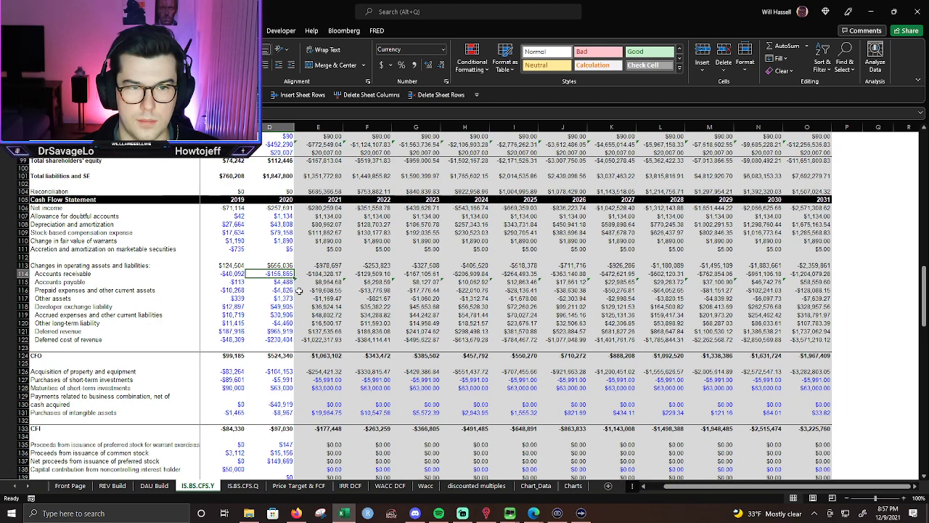
Format the cash flow statement's Net income for 2021 through 2031 as currency without decimals.
left_click_drag(330, 208, 807, 209)
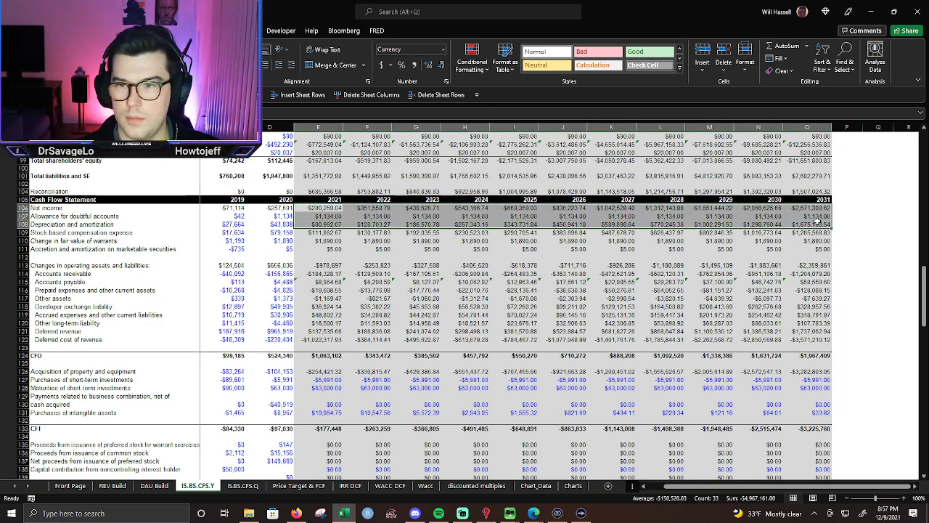
left_click(439, 67)
left_click(440, 67)
left_click(400, 247)
scroll(353, 322, "up", 3)
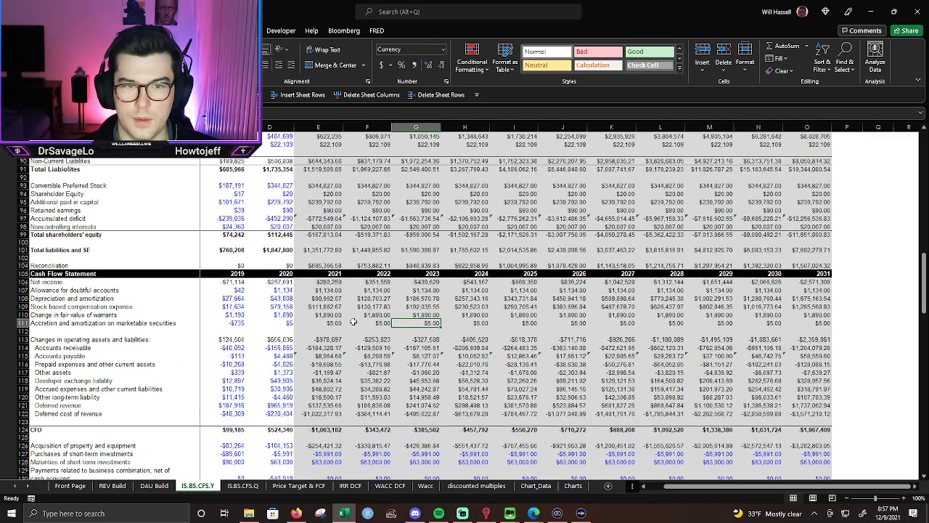
Copy the 2020 formulas of the EBITDA section, from EBIT through EBITDA, into the 2021 column.
scroll(354, 322, "down", 15)
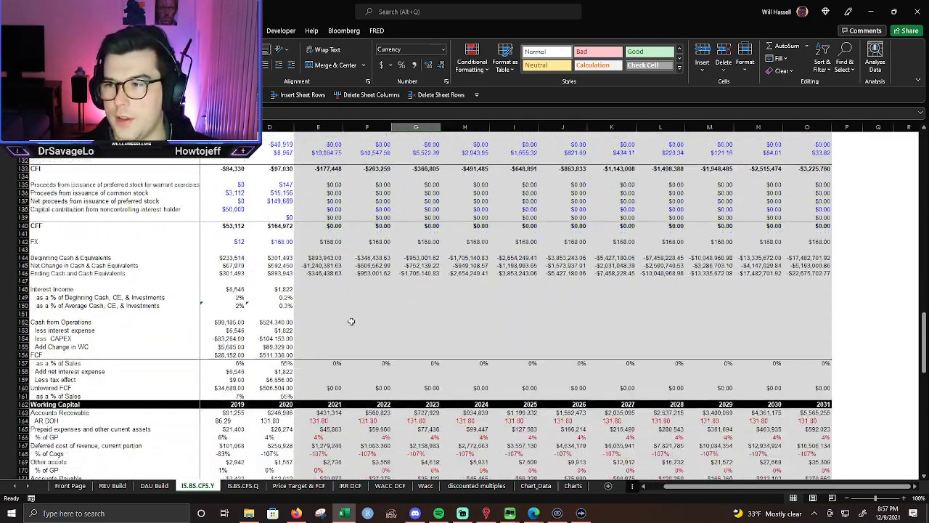
scroll(348, 322, "down", 12)
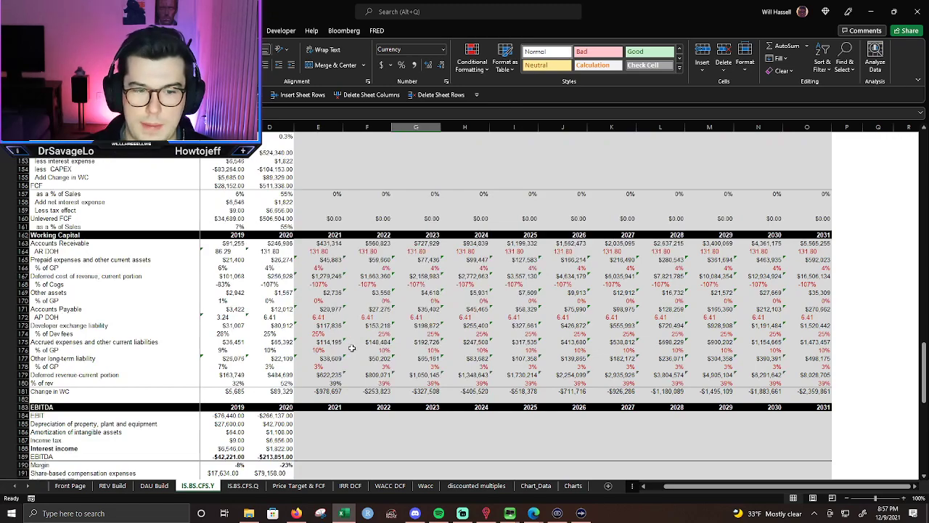
left_click(283, 309)
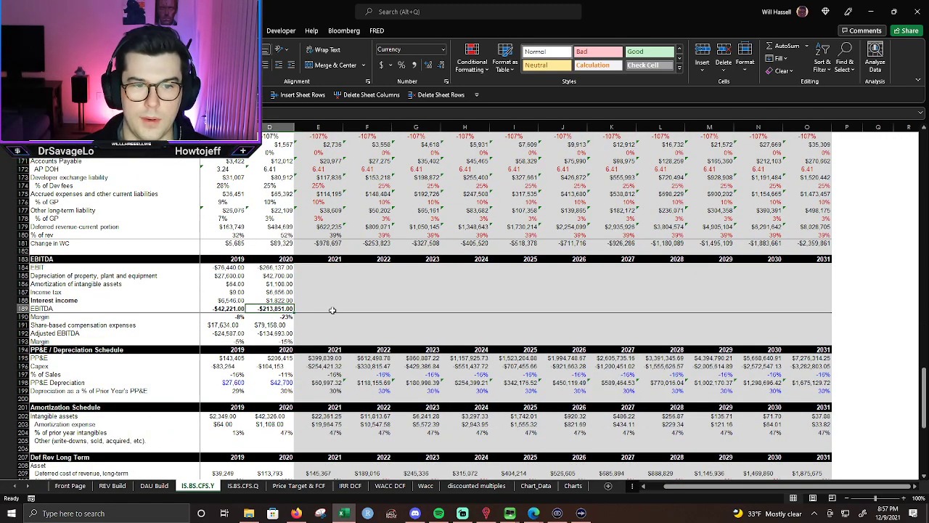
key("shift+Up")
key("shift+Up")
key("shift+Up")
key("shift+Up")
key("shift+Up")
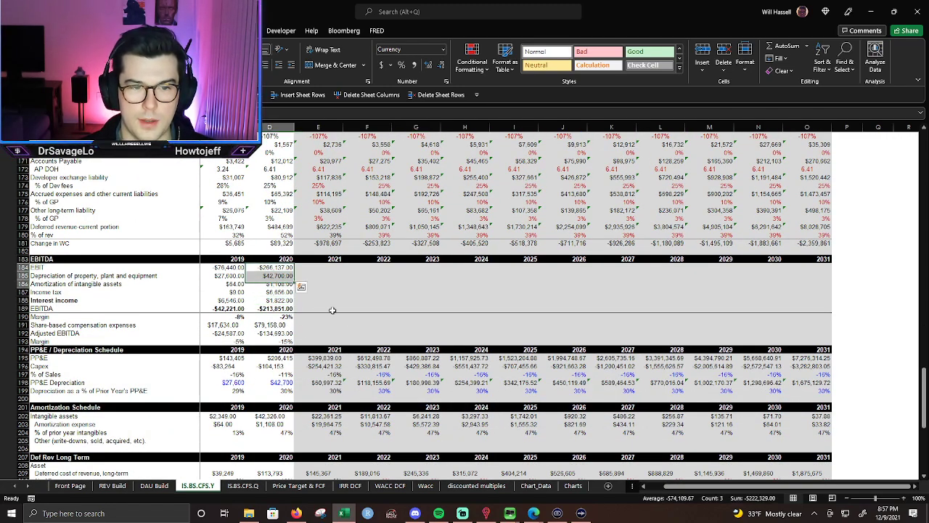
key("shift+Right")
key("ctrl+r")
key("Right")
Apply the forecast columns' grey fill to the 2021 cells from EBIT through EBITDA.
key("shift+Down")
key("shift+Down")
key("shift+Down")
key("shift+Down")
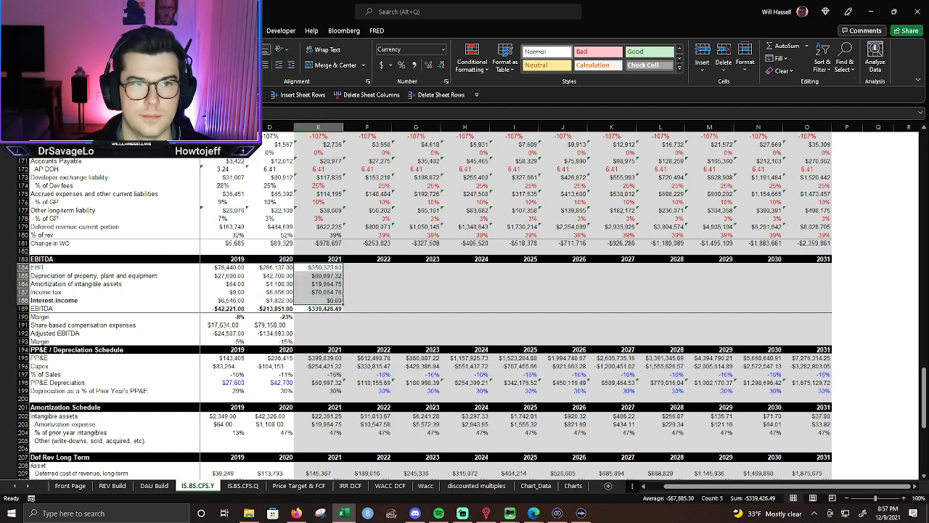
left_click(202, 64)
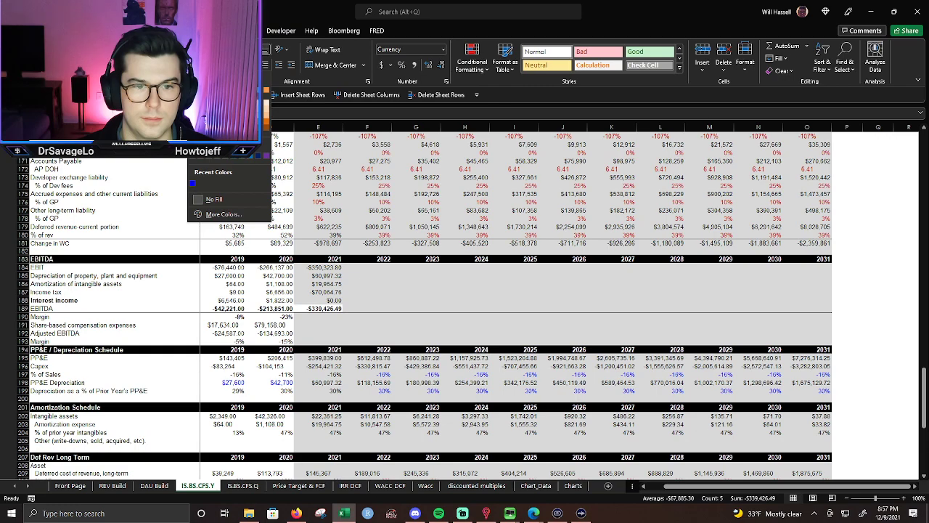
left_click(195, 107)
left_click(320, 311)
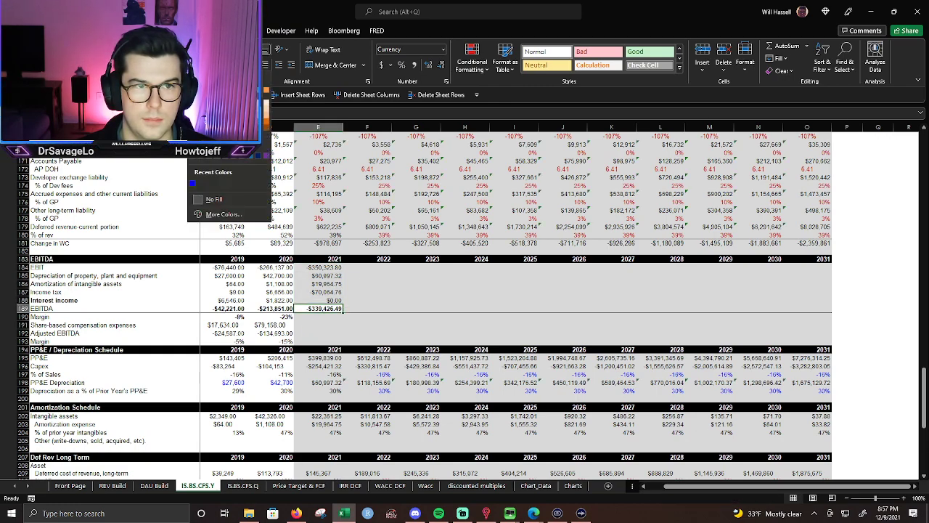
left_click(395, 278)
left_click(332, 308)
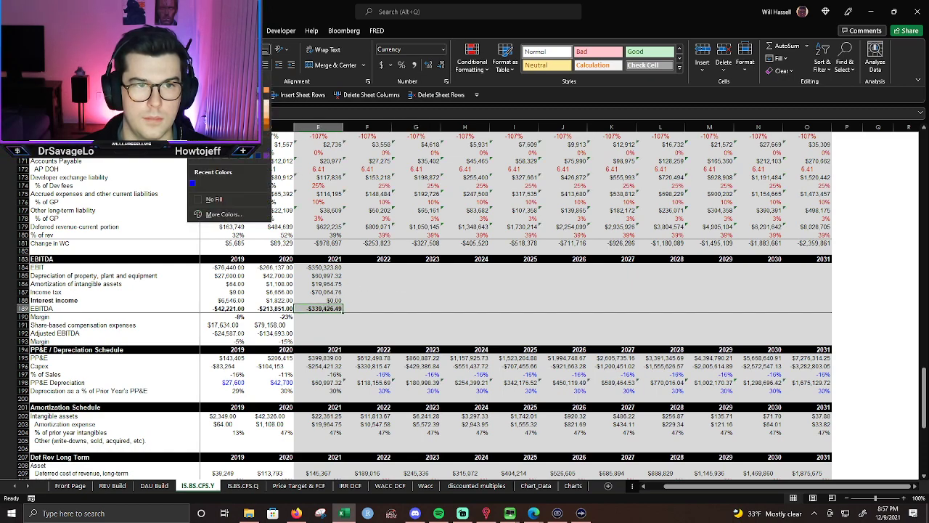
Extend the 2021 formulas from EBIT through EBITDA across the forecast columns to 2031.
key("Up")
key("Up")
key("Up")
key("Up")
key("Up")
key("shift+Down")
key("shift+Down")
key("shift+Down")
key("shift+Down")
key("shift+Down")
key("shift+Right")
key("shift+Right")
key("shift+Right")
key("shift+Right")
key("shift+Right")
key("shift+Right")
key("shift+Right")
key("shift+Right")
key("shift+Right")
key("shift+Right")
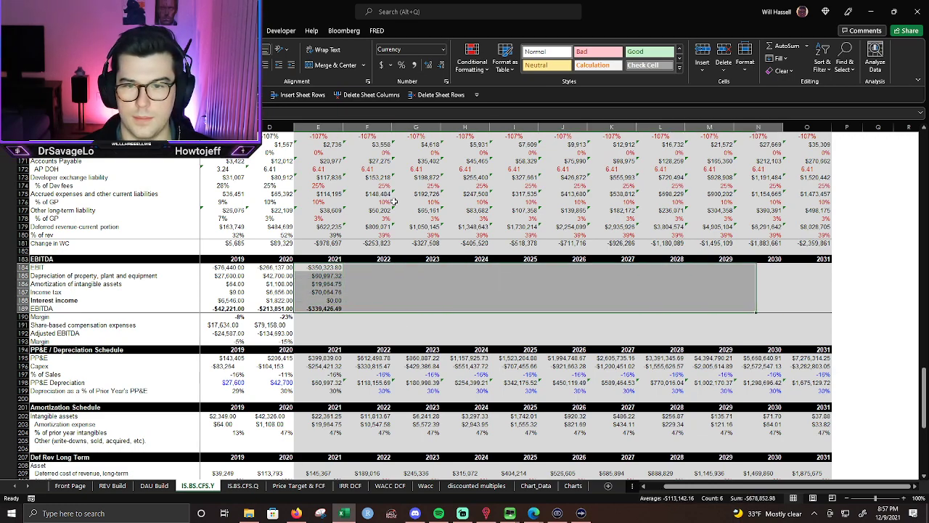
key("ctrl+r")
Copy the 2020 EBITDA Margin formula into the 2021 column.
key("Down")
key("Down")
key("Down")
key("Down")
key("Down")
key("Down")
type("-21")
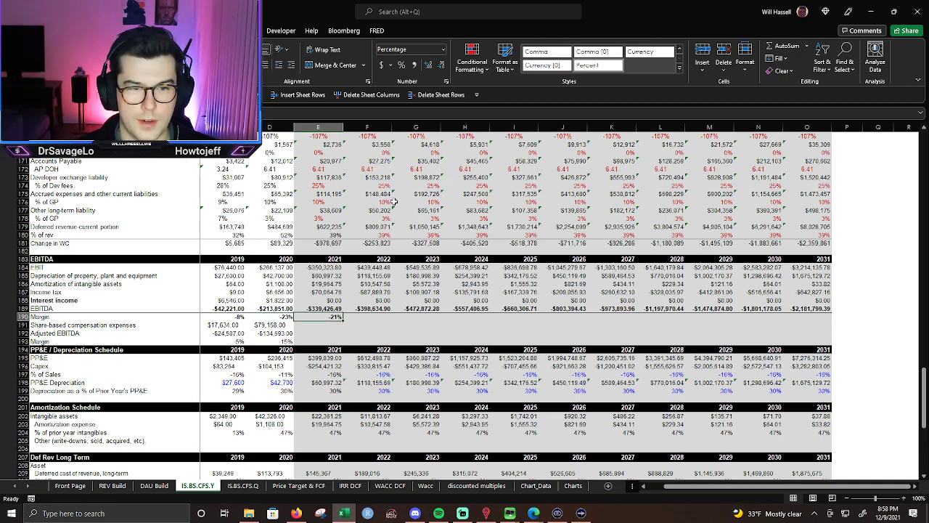
Copy the 2020 Share-based compensation expenses, Adjusted EBITDA and Margin formulas into 2021 and give those cells the grey forecast fill.
key("Left")
key("Down")
key("shift+Down")
key("shift+Down")
key("shift+Right")
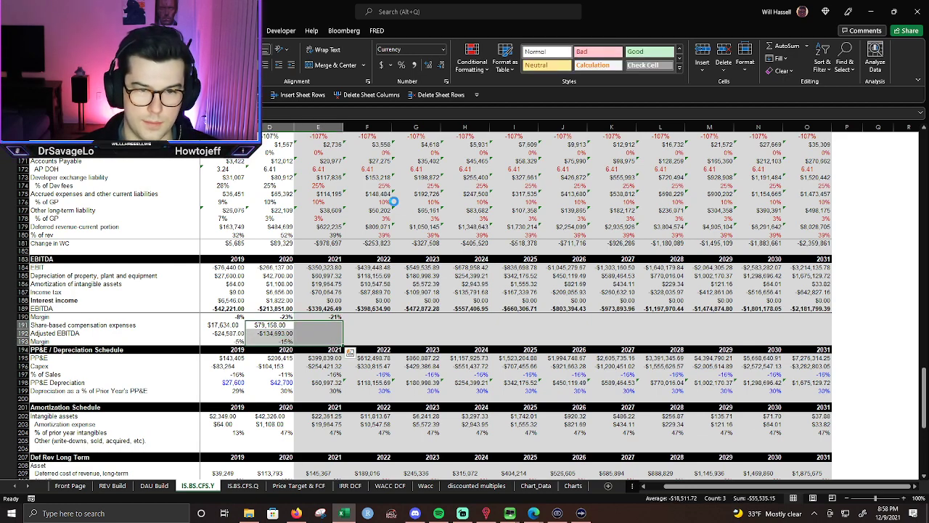
key("ctrl+r")
key("Right")
key("shift+Down")
key("shift+Down")
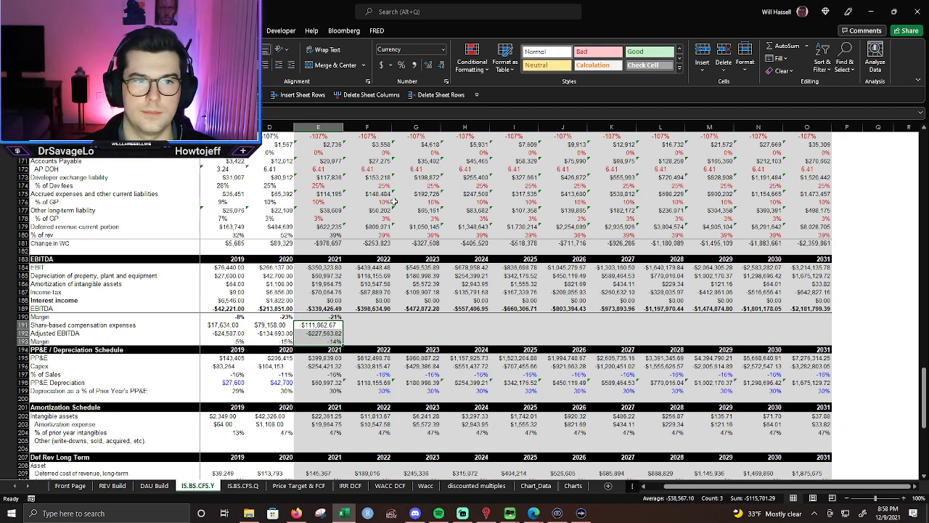
key("alt+h")
key("h")
key("Escape")
Extend the 2021 Share-based compensation expenses, Adjusted EBITDA and its Margin formulas across to 2031.
key("shift+Right")
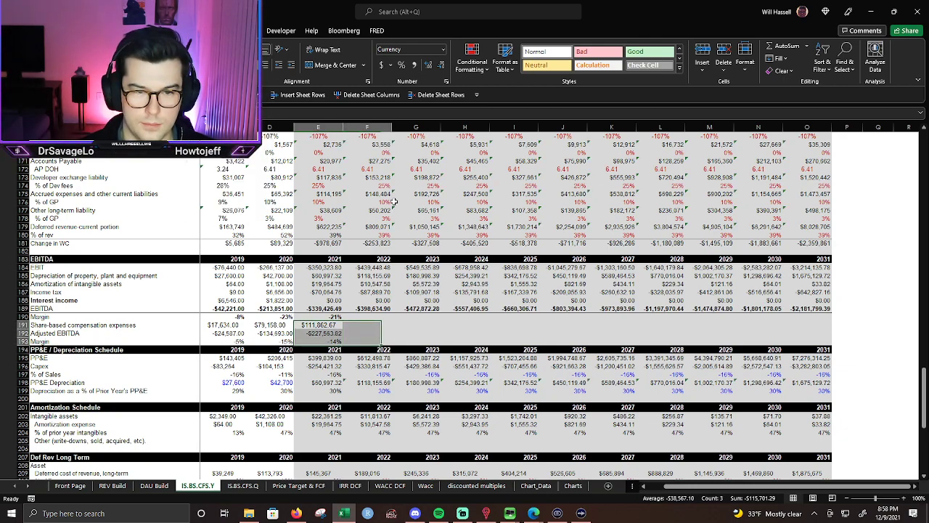
key("shift+Right")
key("ctrl+shift+Right")
key("ctrl+r")
Fill the 2021 EBITDA Margin formula across the forecast columns through 2031.
key("Up")
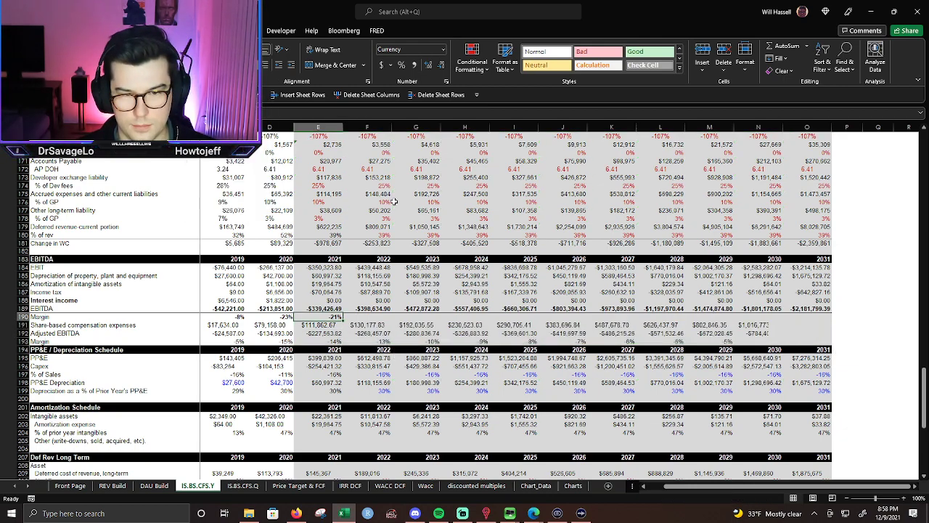
key("shift+Right")
key("shift+Right")
key("shift+Right")
key("shift+Right")
key("shift+Right")
key("shift+Right")
key("shift+Right")
key("shift+Right")
key("shift+Right")
key("shift+Right")
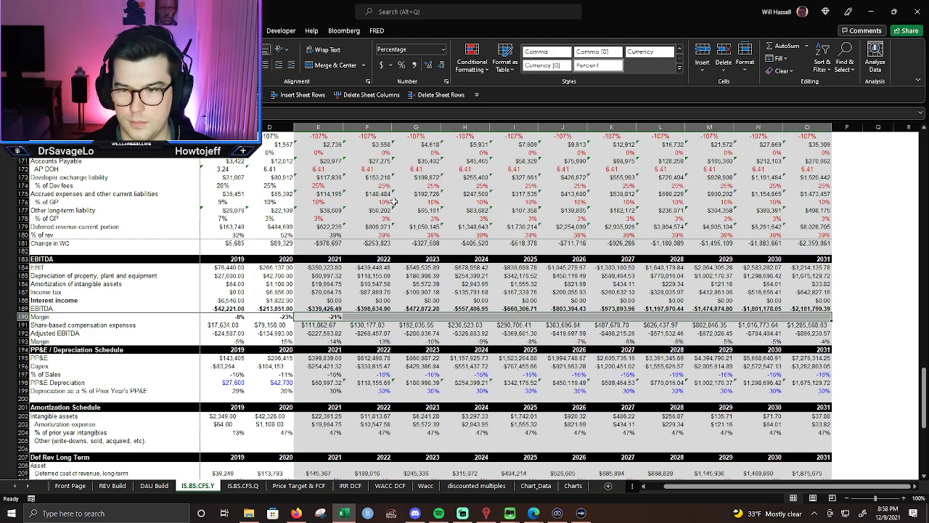
key("ctrl+r")
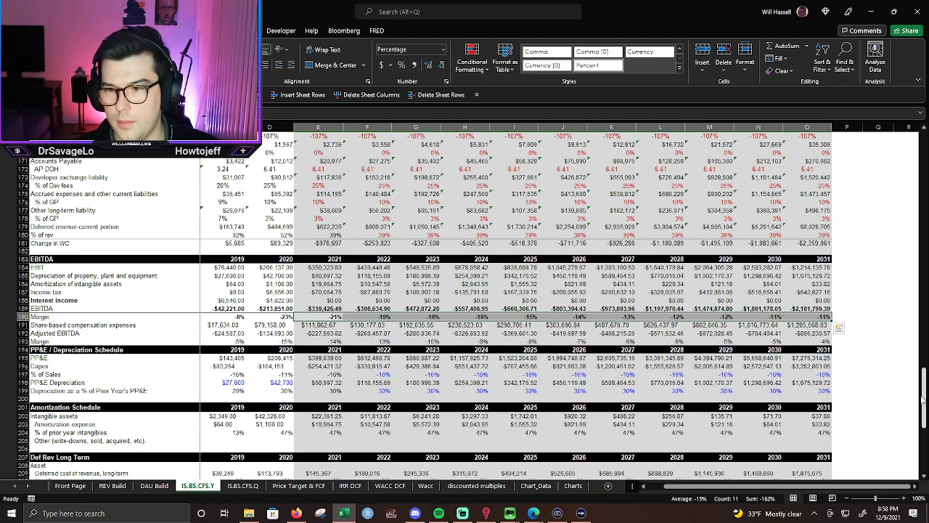
On the REV Build sheet, set the 2021 Infrastructure and trust & Safety % of GM to the 2020 percentage plus 0.7 percentage points.
left_click_drag(916, 396, 912, 189)
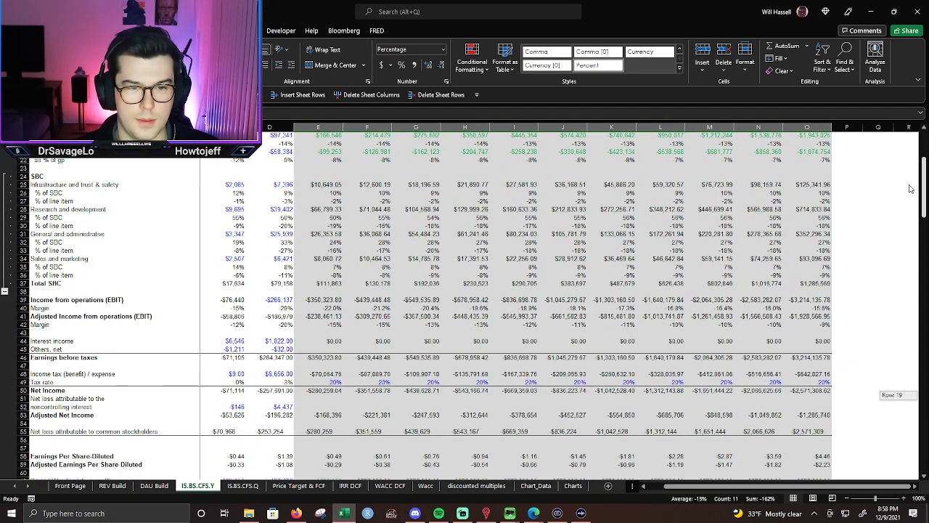
left_click_drag(911, 189, 905, 171)
left_click(103, 486)
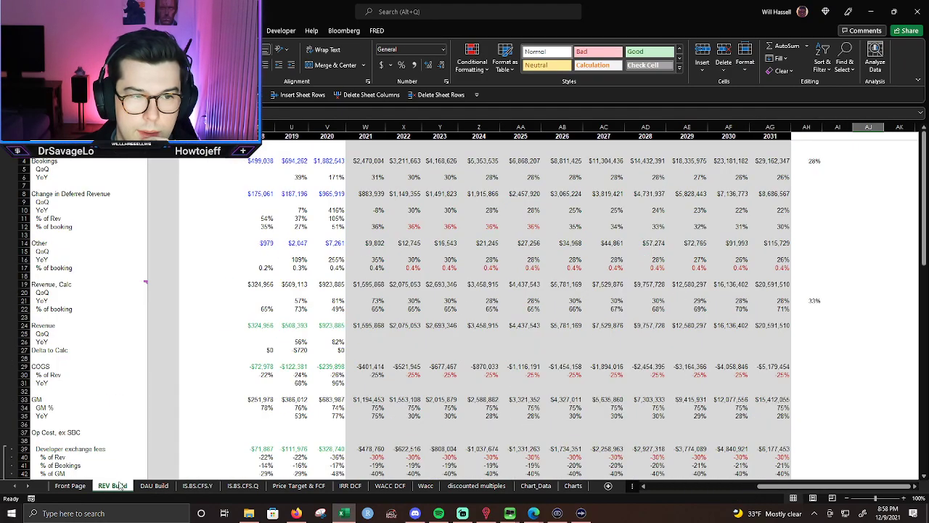
left_click(70, 485)
left_click(114, 485)
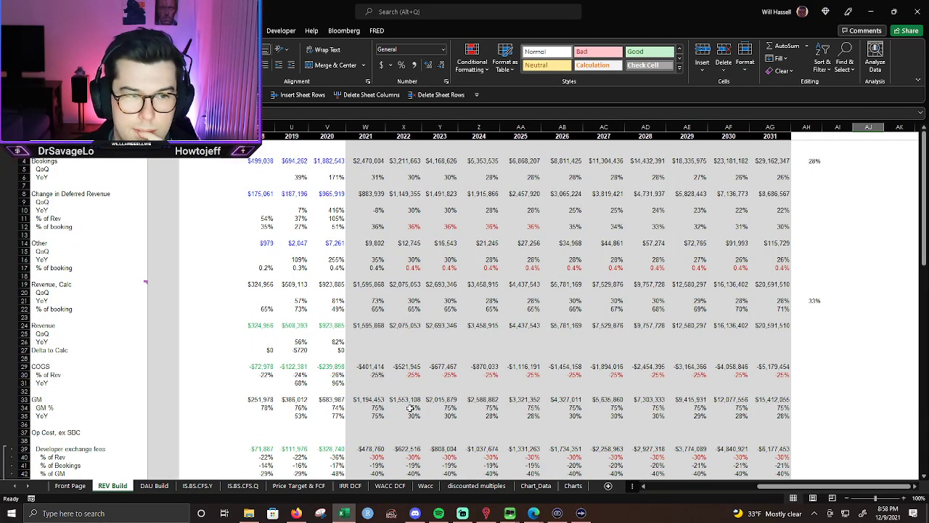
scroll(407, 405, "down", 8)
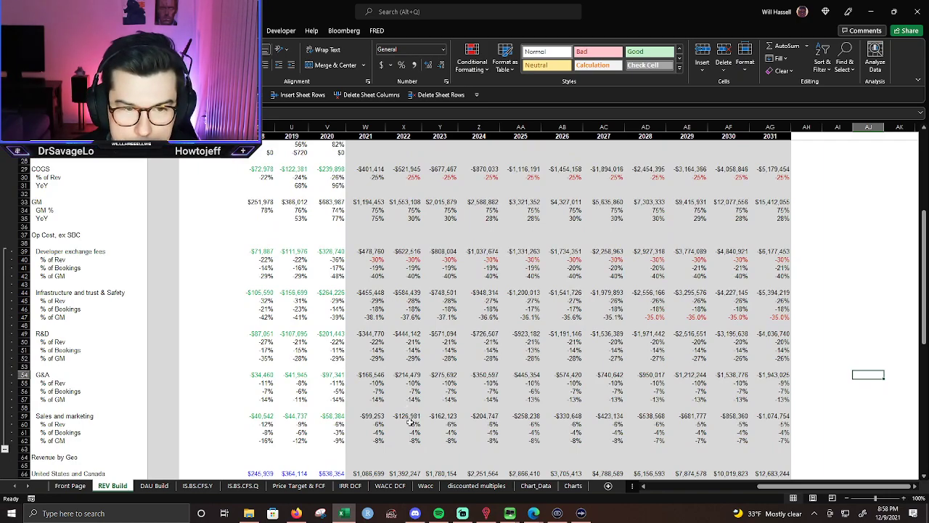
left_click(377, 300)
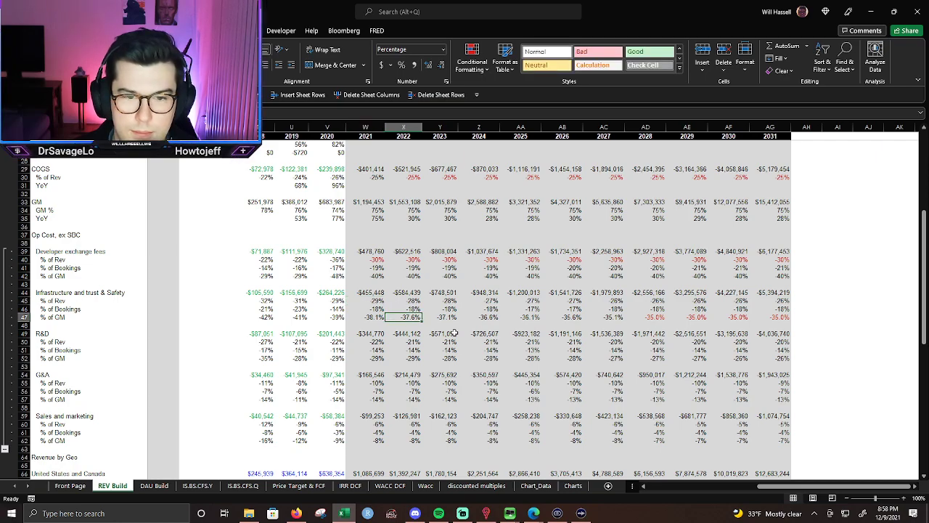
left_click(376, 318)
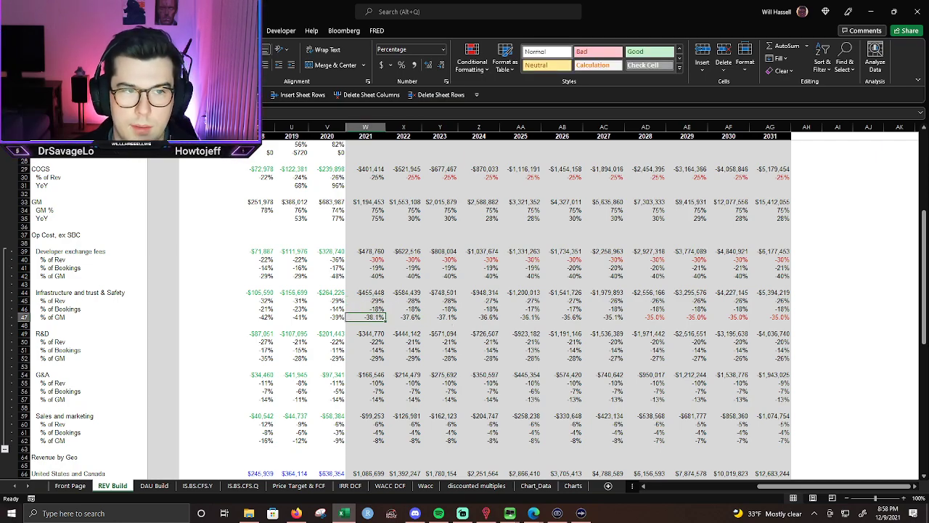
type("=V47+0.005")
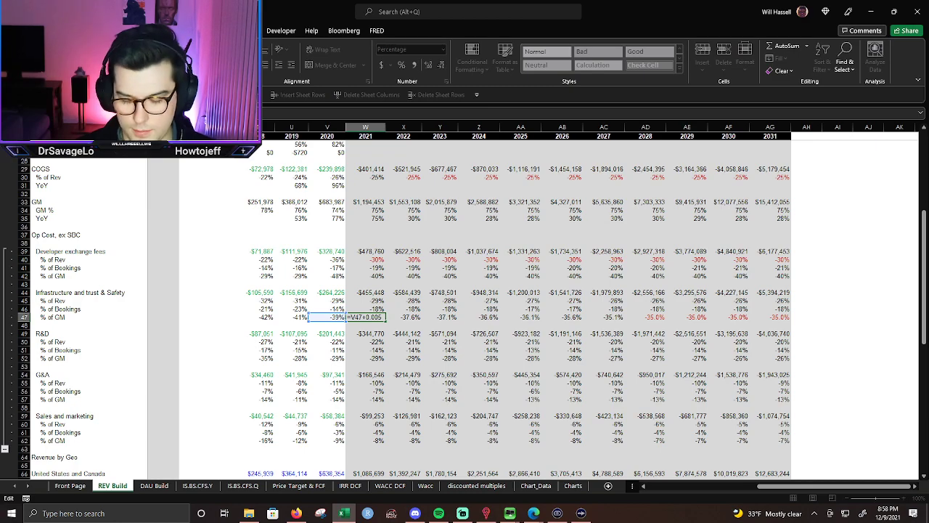
key("BackSpace")
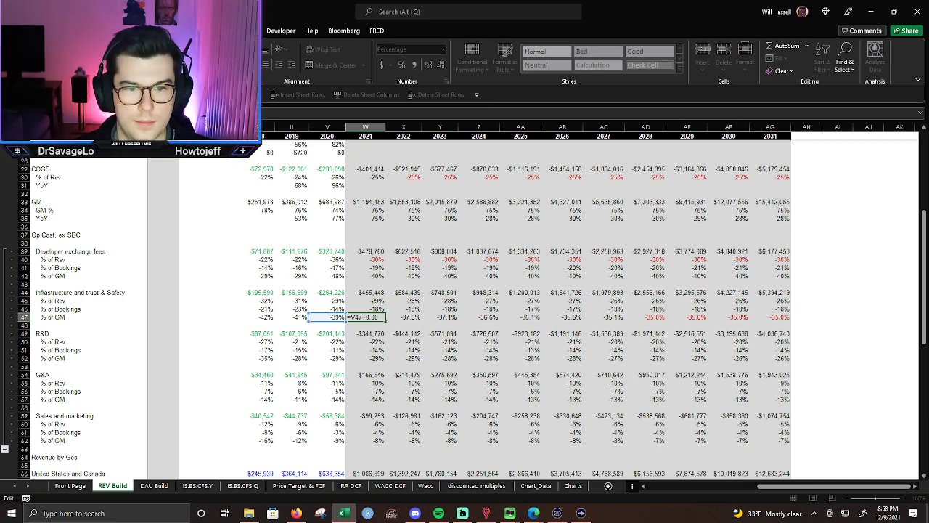
key("Return")
Extend the 2021 Infrastructure and trust & Safety % of GM formula through 2031, replacing the fixed percentages.
key("Up")
key("ctrl+shift+Right")
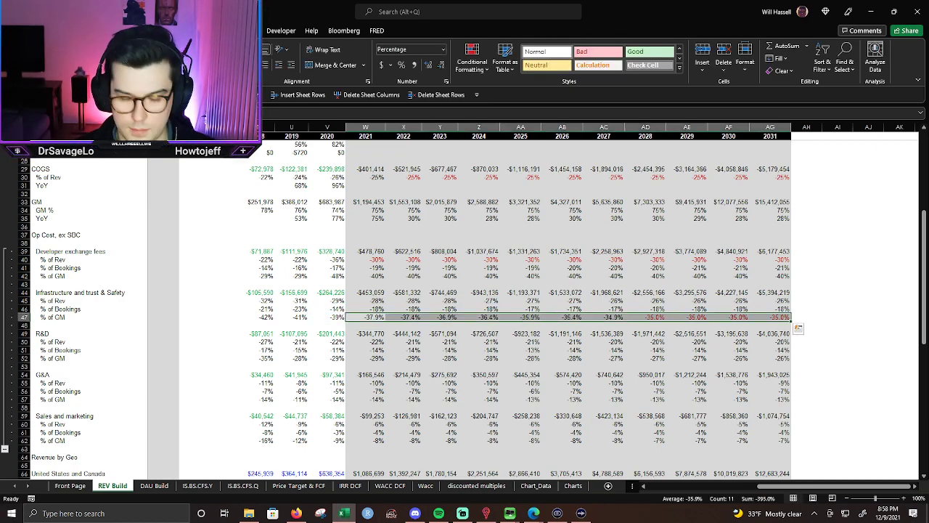
key("ctrl+r")
key("Down")
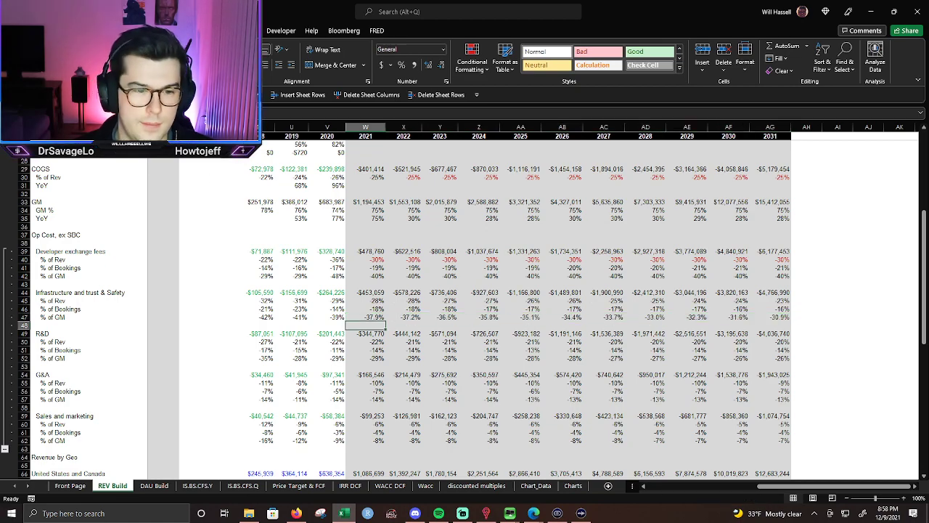
Check the updated EBIT and margin forecasts on the IS.BS.CFS.Y sheet and return to REV Build.
left_click(198, 485)
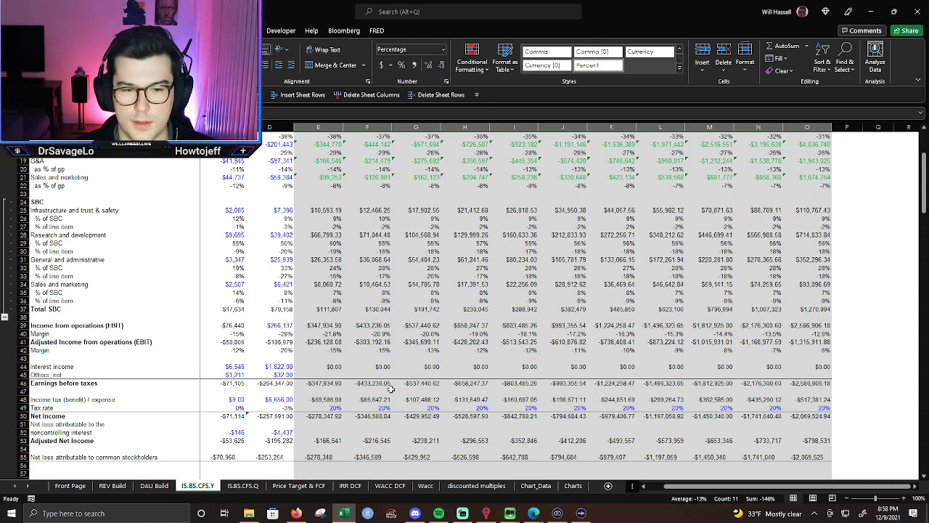
left_click(151, 488)
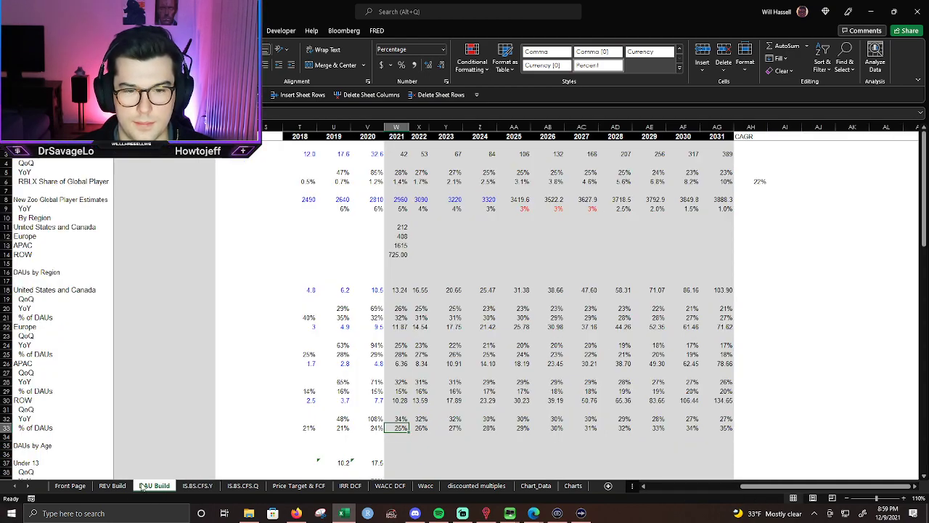
left_click(113, 485)
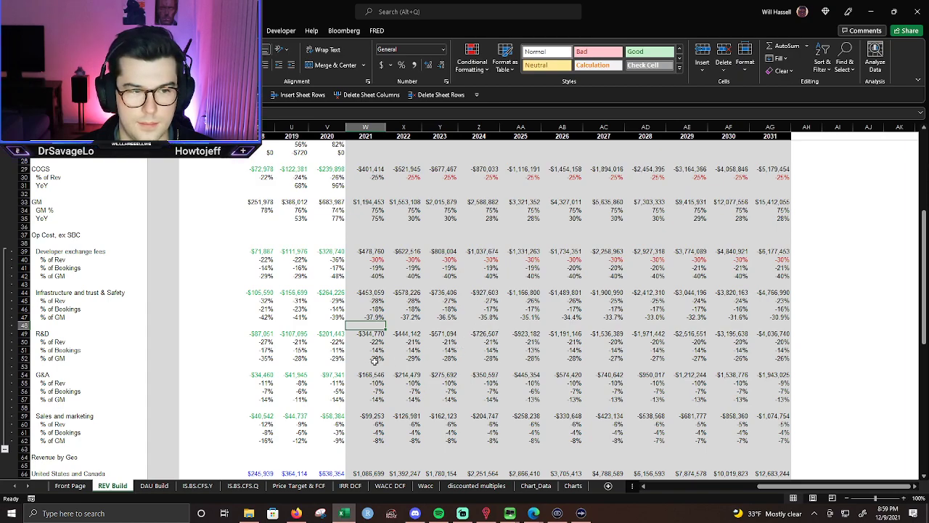
Try a larger yearly increment in the 2021 R&D % of Rev formula and extend it through 2031.
left_click(374, 358)
left_click(382, 341)
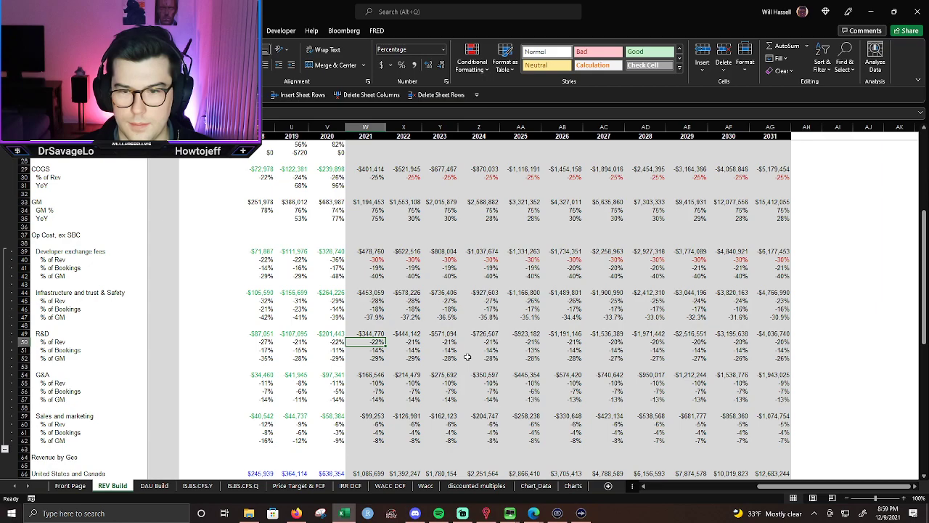
type("=V50+0.002")
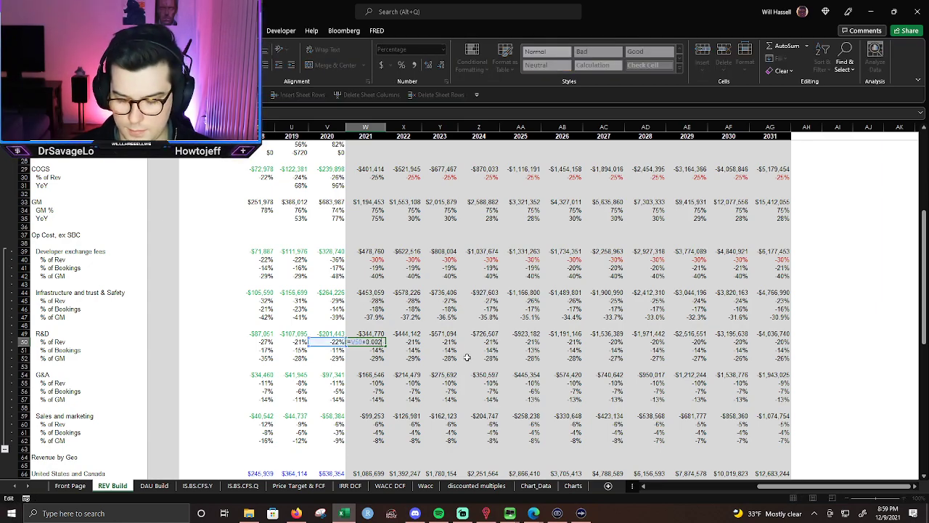
key("Return")
key("Up")
key("ctrl+shift+Right")
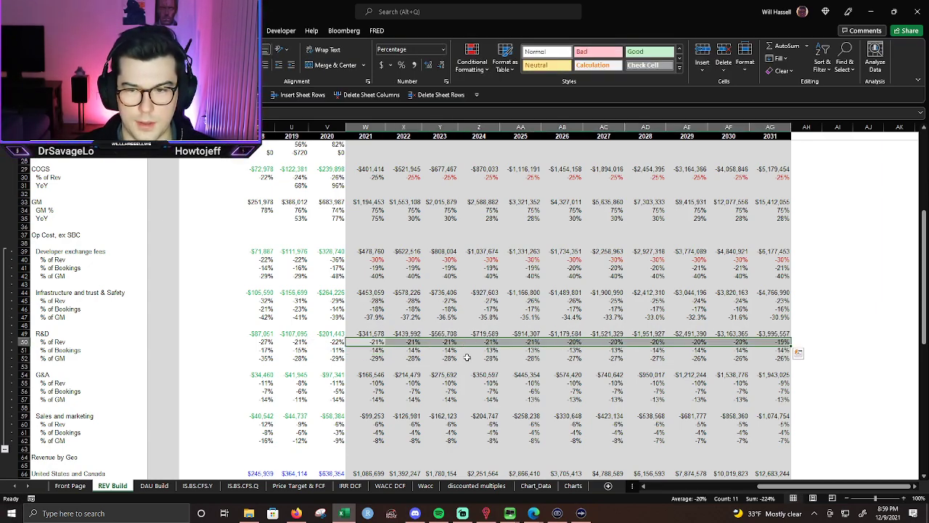
key("ctrl+r")
key("Down")
key("Up")
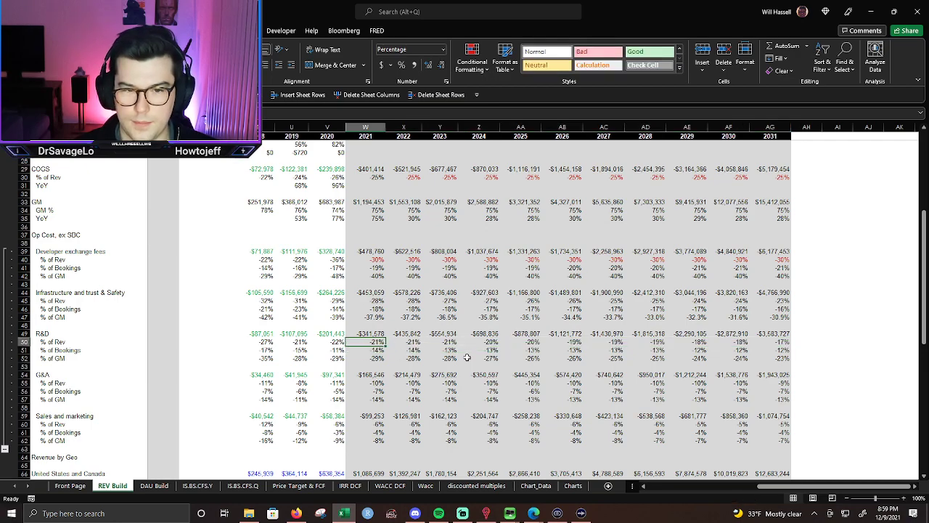
Set the yearly increment in the 2021 R&D % of Rev formula to 0.006 and copy the formula through 2031.
key("F2")
key("BackSpace")
type("6")
key("ctrl+Return")
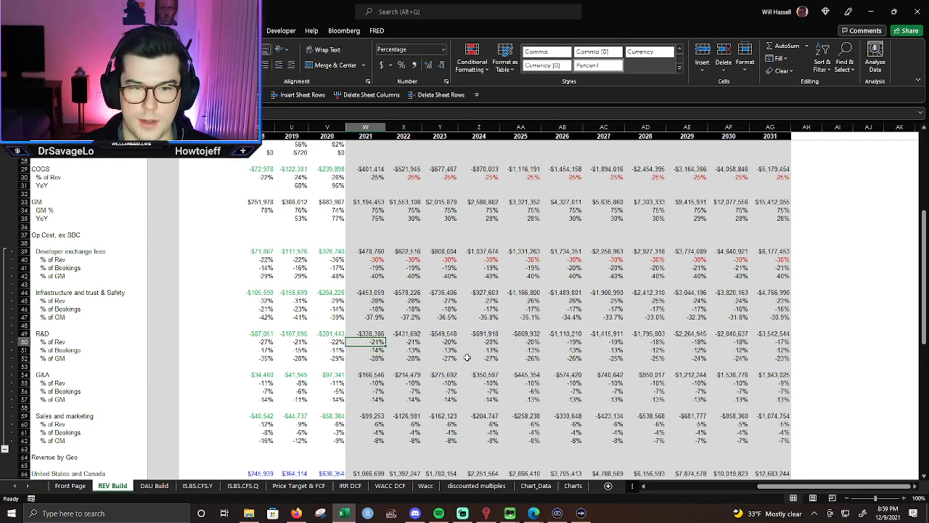
key("ctrl+shift+Right")
key("ctrl+r")
key("Down")
left_click(375, 382)
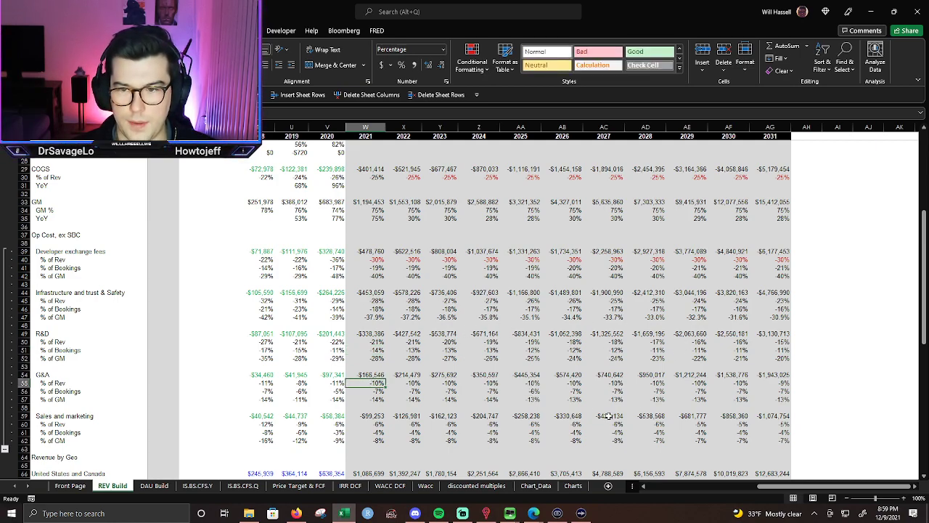
Review the updated income statement and balance sheet forecasts on the IS.BS.CFS.Y sheet.
left_click(210, 486)
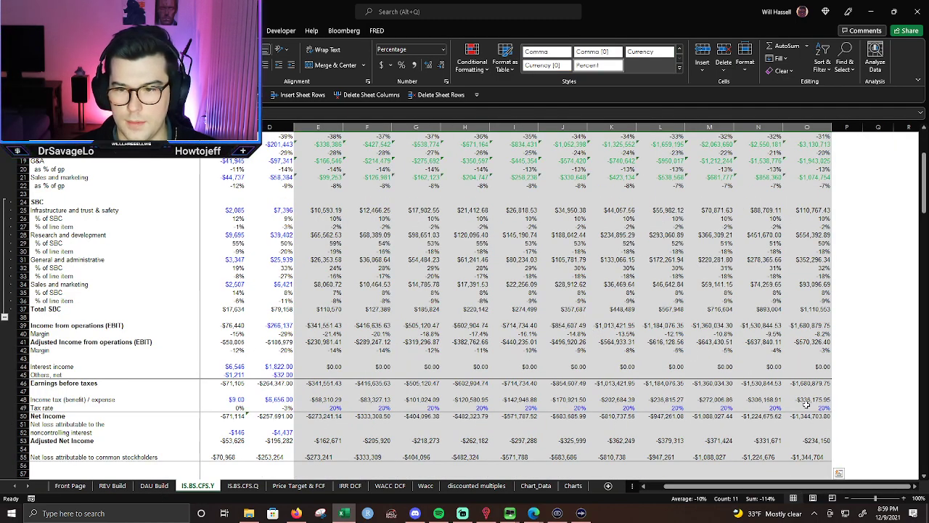
scroll(615, 383, "down", 9)
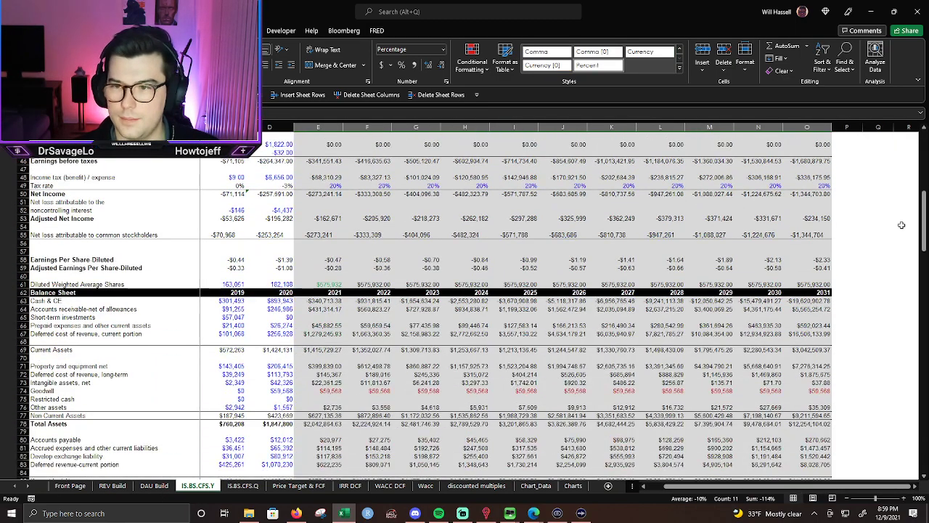
left_click_drag(925, 226, 927, 280)
Inspect the 2021 balance sheet formulas for Convertible Preferred Stock, Retained earnings and Accumulated deficit.
double_click(326, 259)
key("Escape")
scroll(425, 276, "down", 2)
scroll(418, 279, "down", 1)
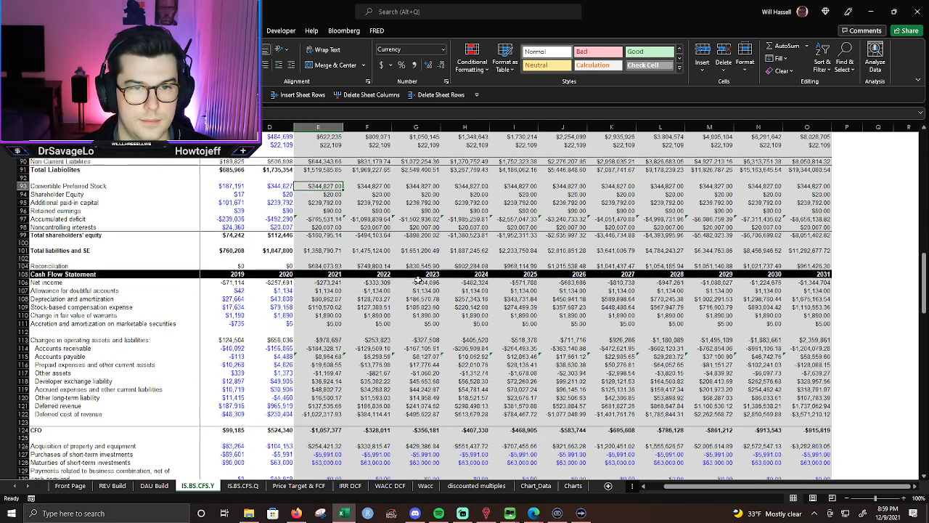
left_click(311, 210)
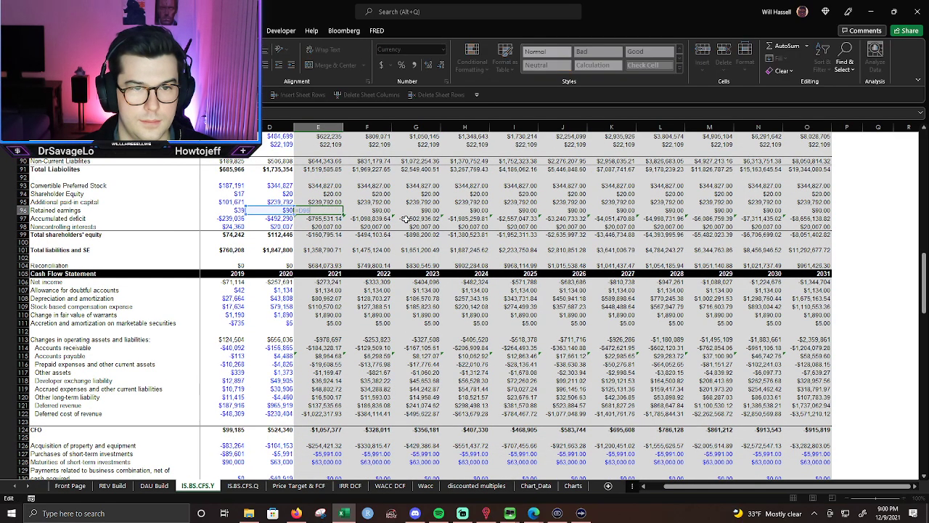
double_click(332, 220)
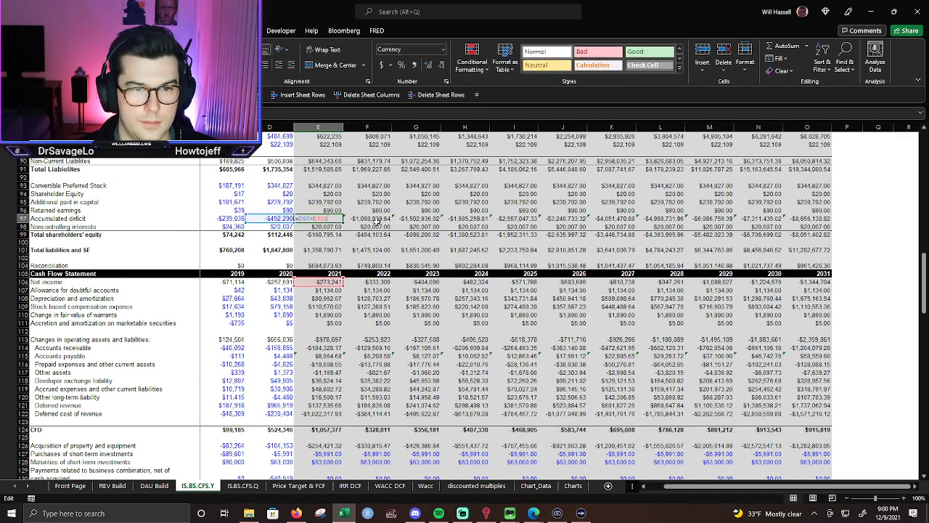
key("Escape")
left_click(378, 221)
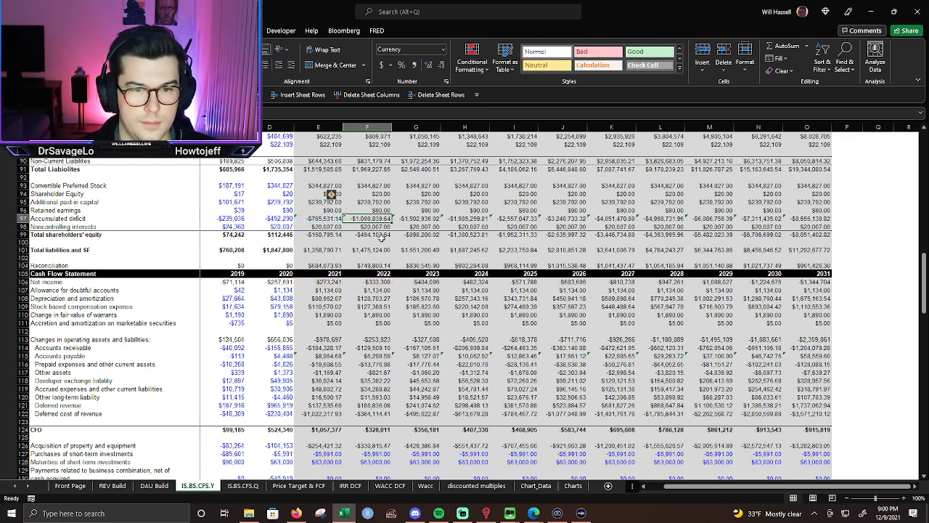
Examine the cash flow statement's financing section, including the 2021 Proceeds from issuance of common stock.
scroll(329, 357, "down", 8)
left_click(329, 340)
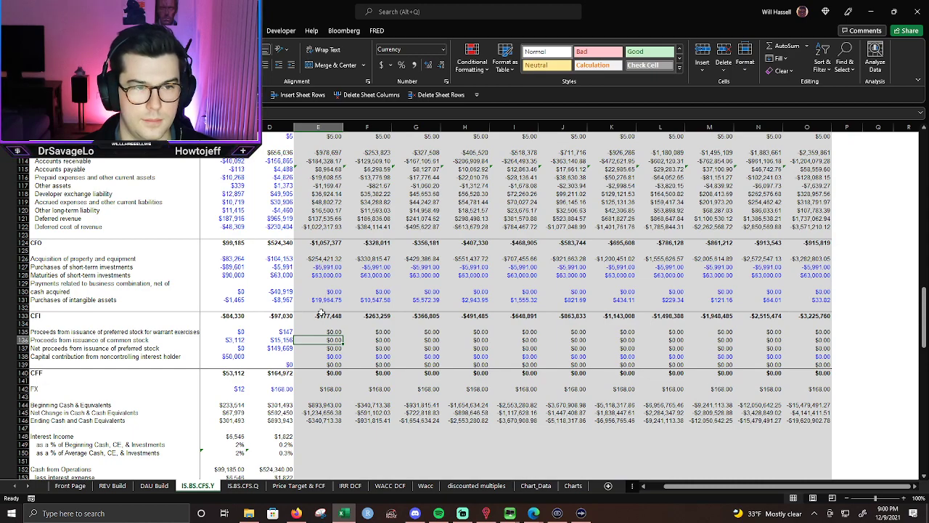
scroll(335, 319, "down", 1)
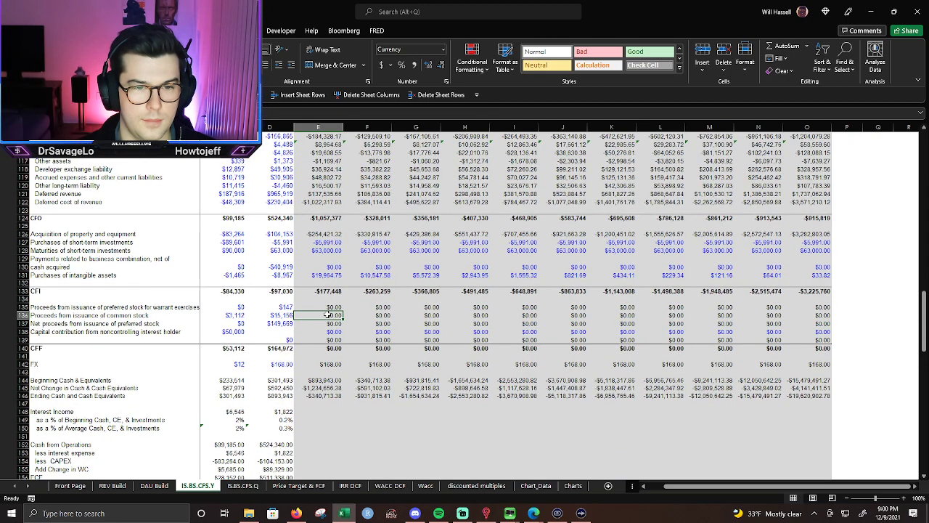
Set the 2021 Net proceeds from issuance of preferred stock to 1000000.
left_click(328, 323)
type("=")
key("Left")
key("Escape")
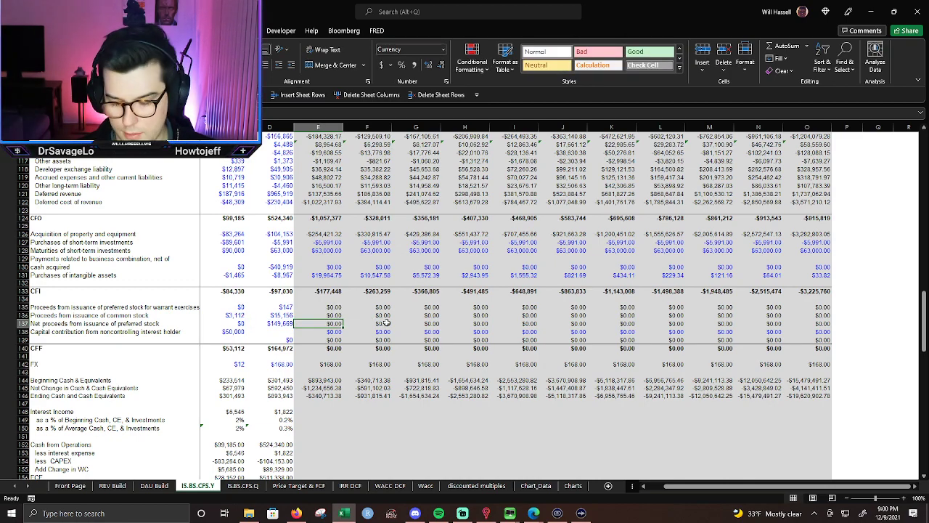
type("=000000")
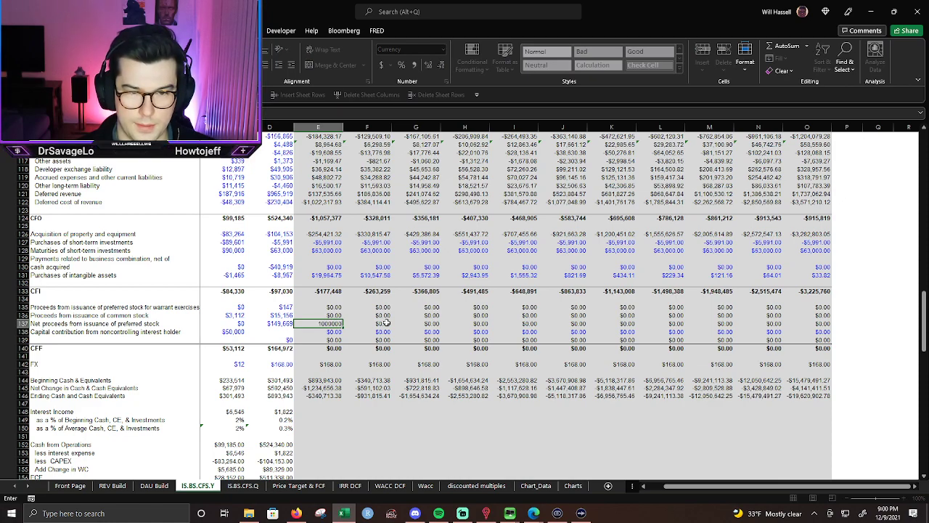
key("Return")
key("Up")
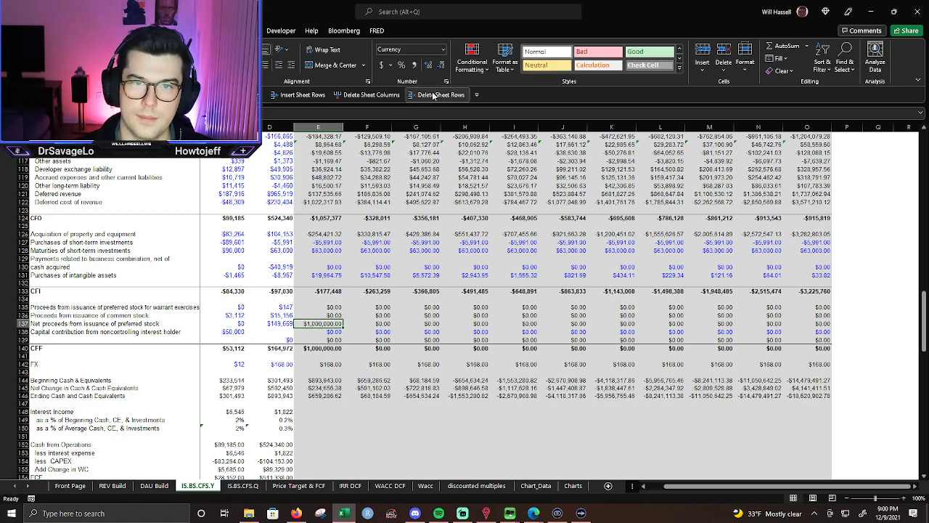
Show the 2021 preferred stock proceeds without decimals and copy the cell across the row through 2031.
left_click(441, 66)
left_click(441, 65)
key("ctrl+shift+Right")
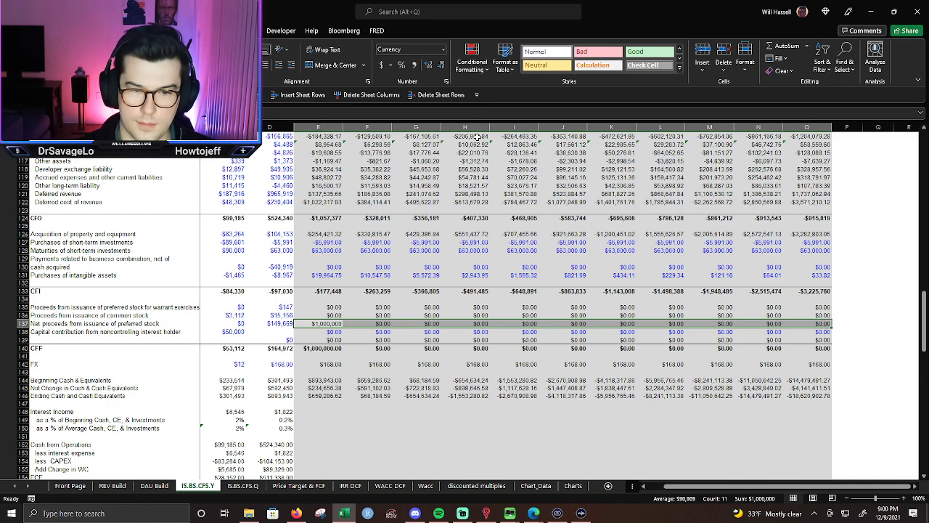
key("ctrl+r")
Set the 2021 Net proceeds from issuance of preferred stock to 1500000.
key("Right")
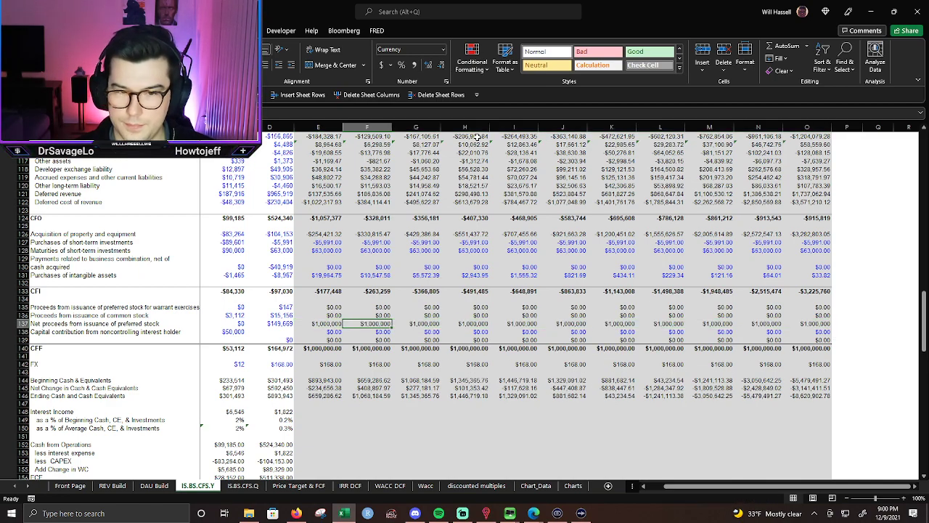
key("F2")
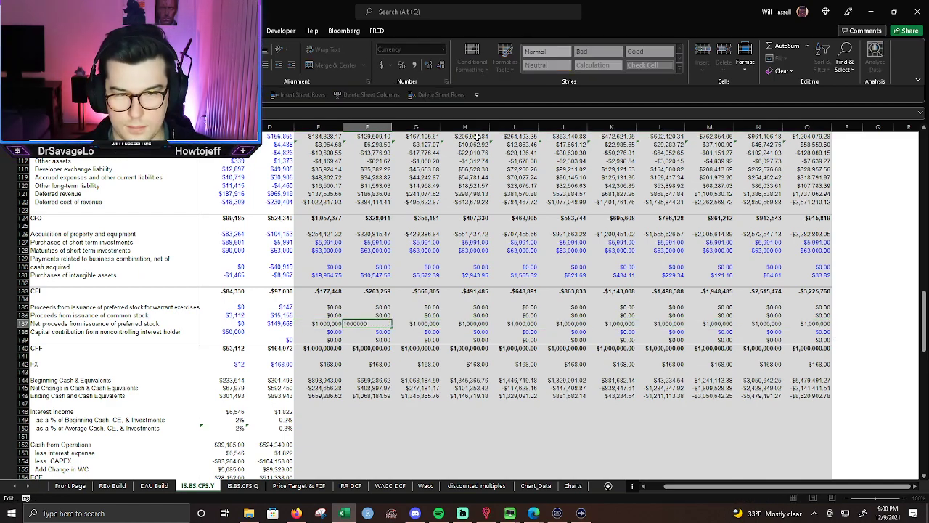
key("Escape")
key("Left")
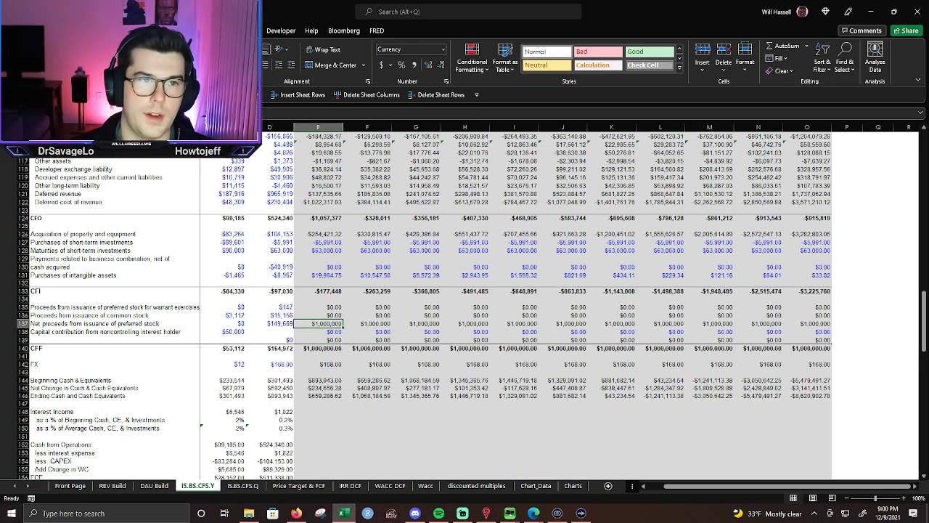
type("1500000")
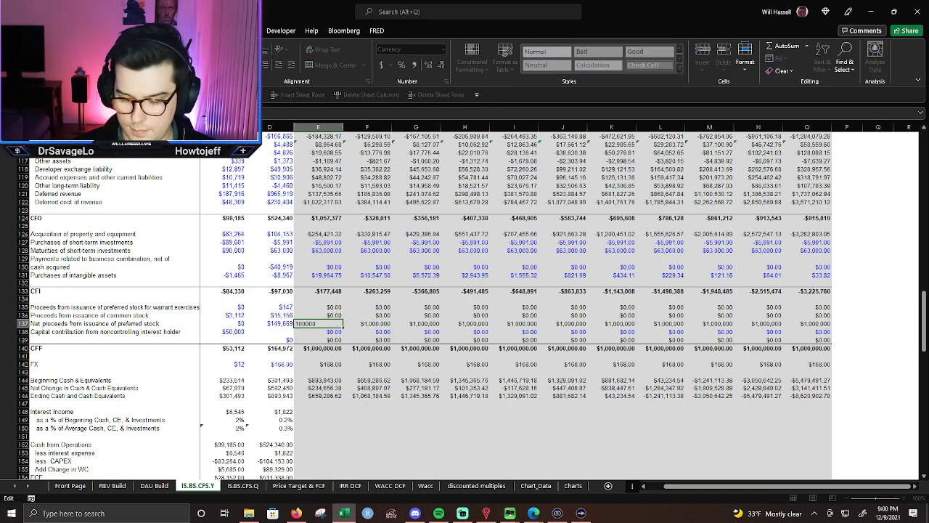
key("Return")
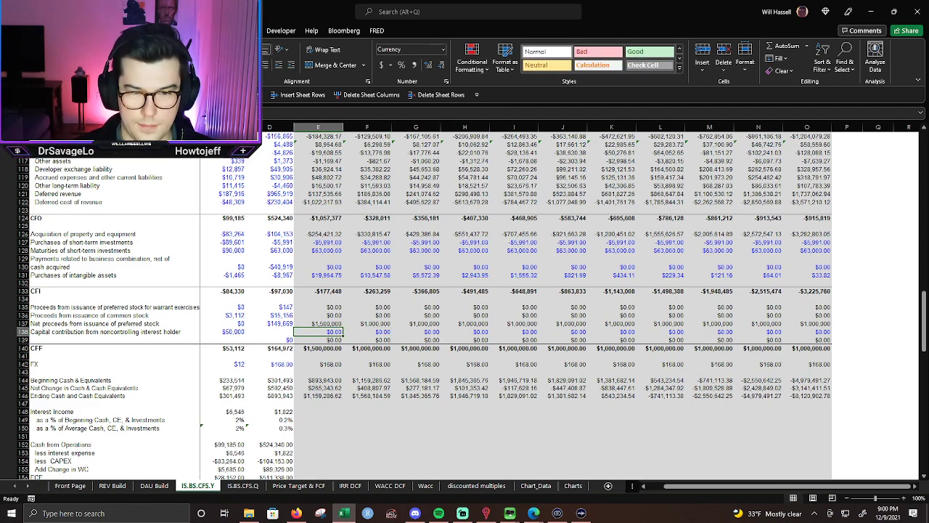
Make the 2022 preferred stock proceeds the prior year plus 0.1 with =E137+0.1 and copy the formula through 2031.
key("Right")
key("Up")
key("Left")
key("Right")
key("Right")
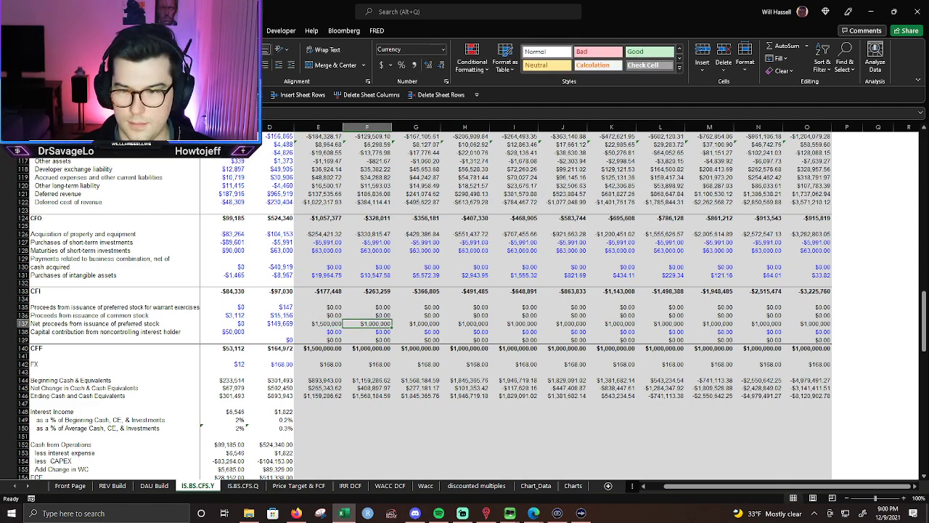
key("Left")
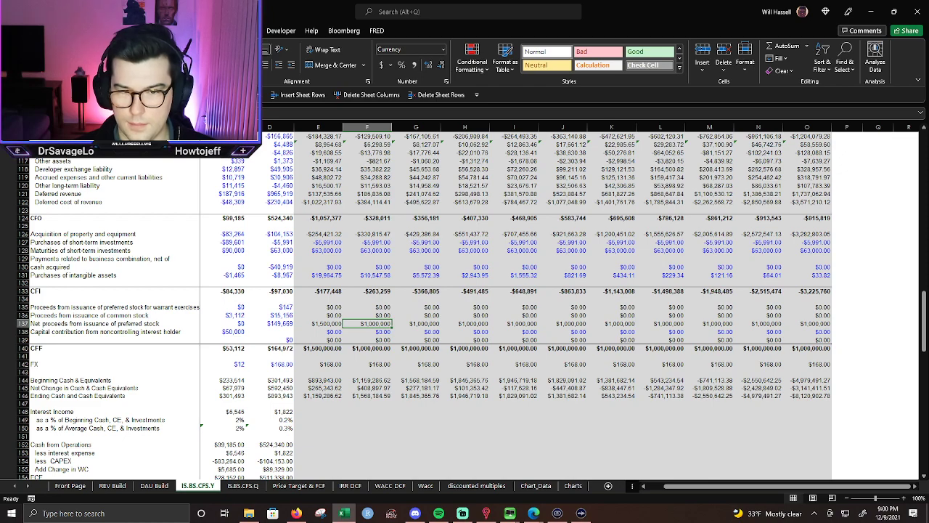
type("=")
key("Left")
type("+0")
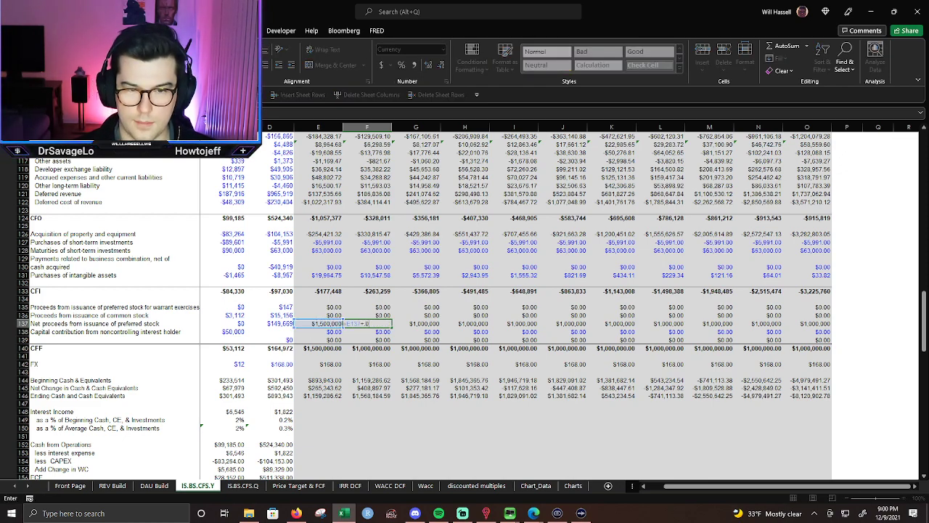
type("1")
key("Return")
key("Up")
key("ctrl+shift+Right")
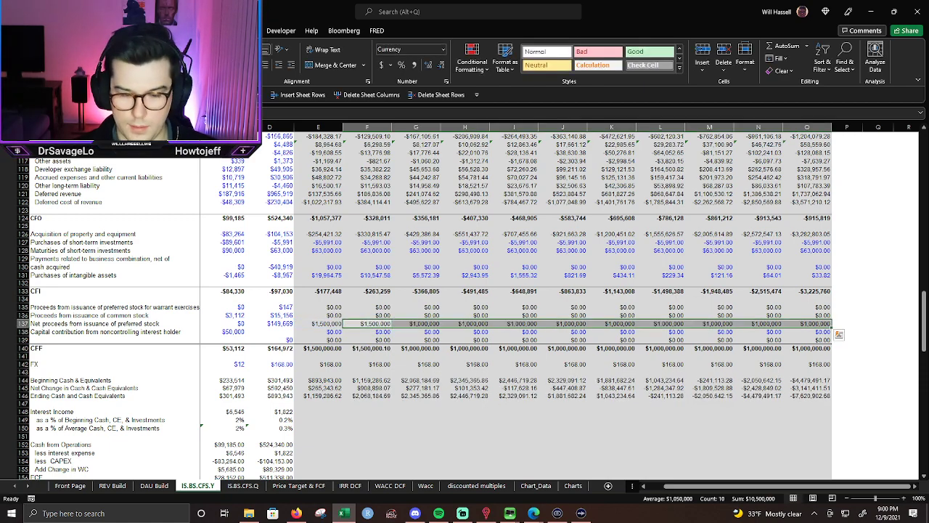
key("ctrl+r")
Review the preferred stock proceeds across the forecast years against the ending cash balances.
key("Down")
key("Right")
key("Right")
key("Right")
key("Right")
key("Right")
key("Right")
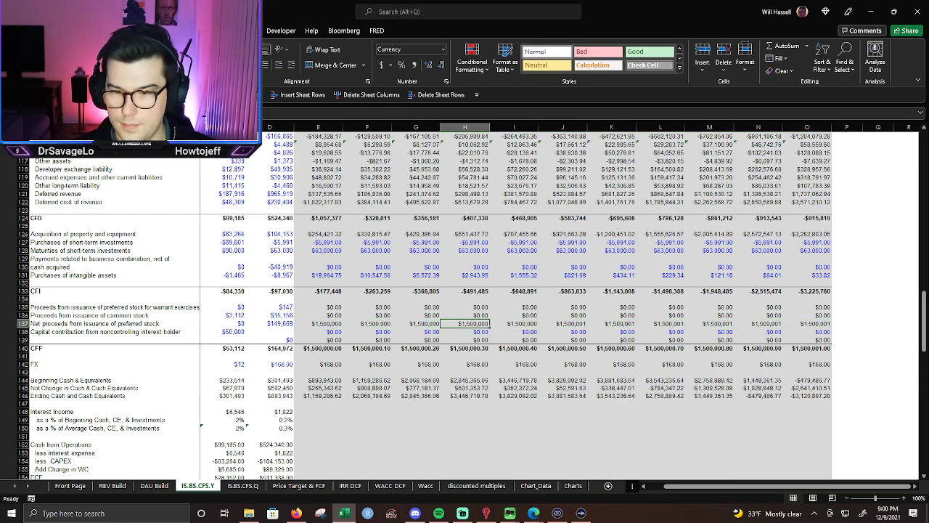
key("Right")
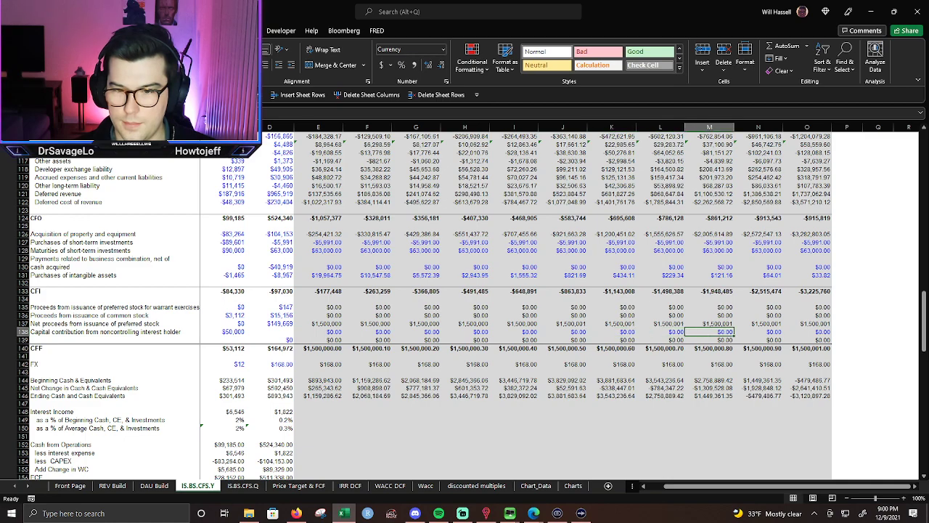
key("Left")
key("Up")
key("Right")
key("Right")
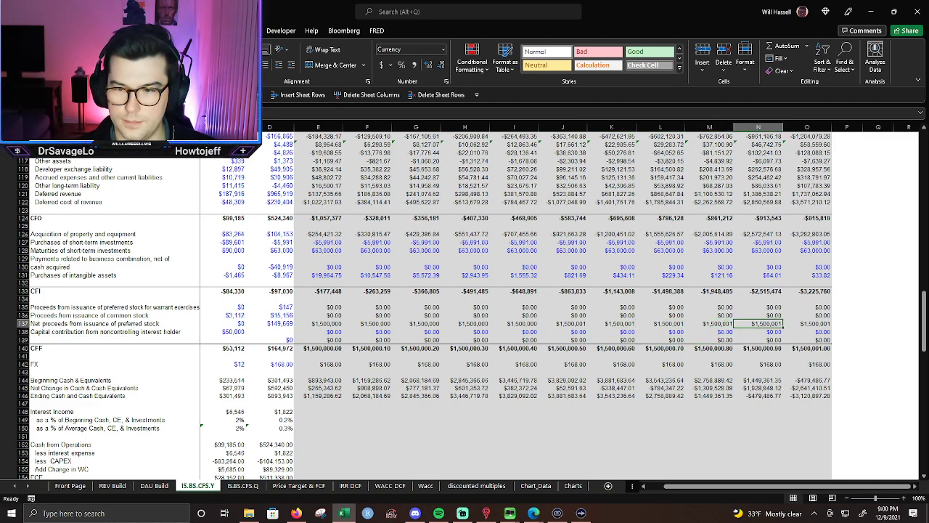
key("Left")
key("Left")
key("Left")
key("Left")
key("Left")
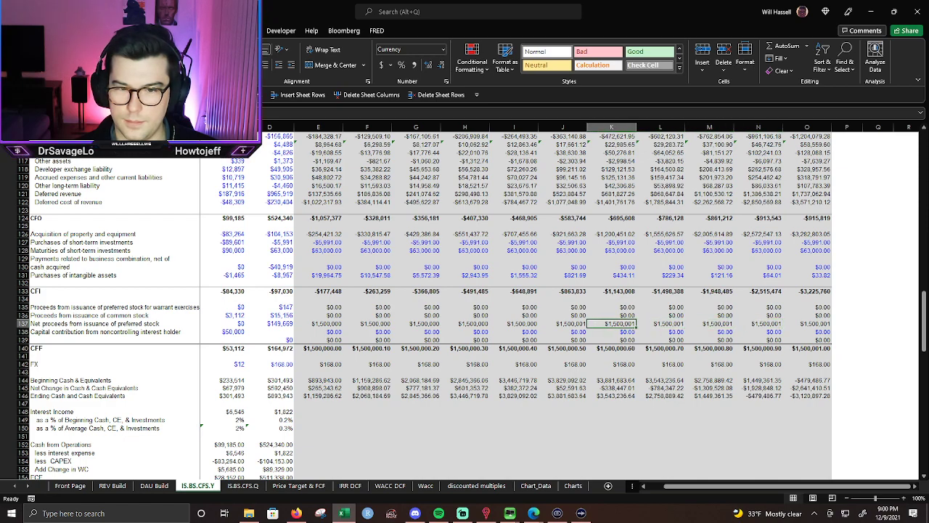
key("Left")
key("Right")
key("Right")
key("Right")
key("Right")
key("Left")
key("ctrl+shift+Right")
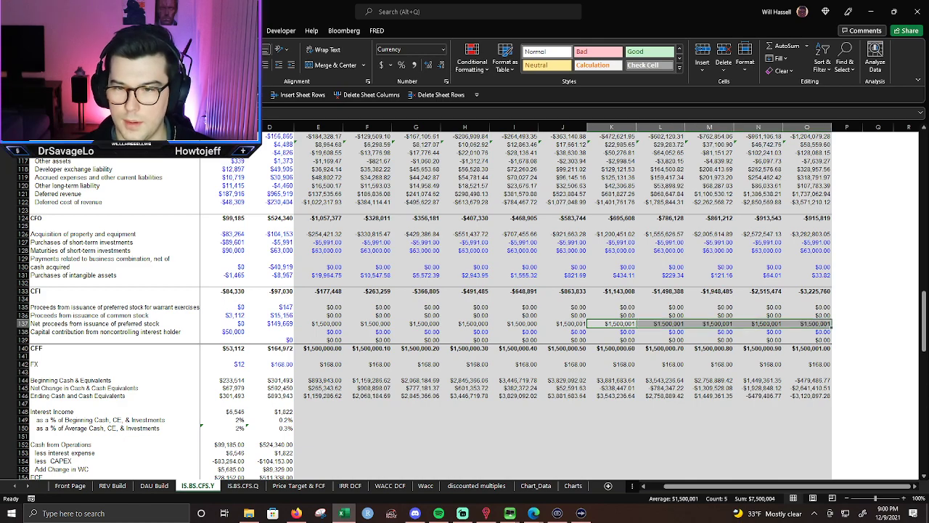
key("Left")
key("Left")
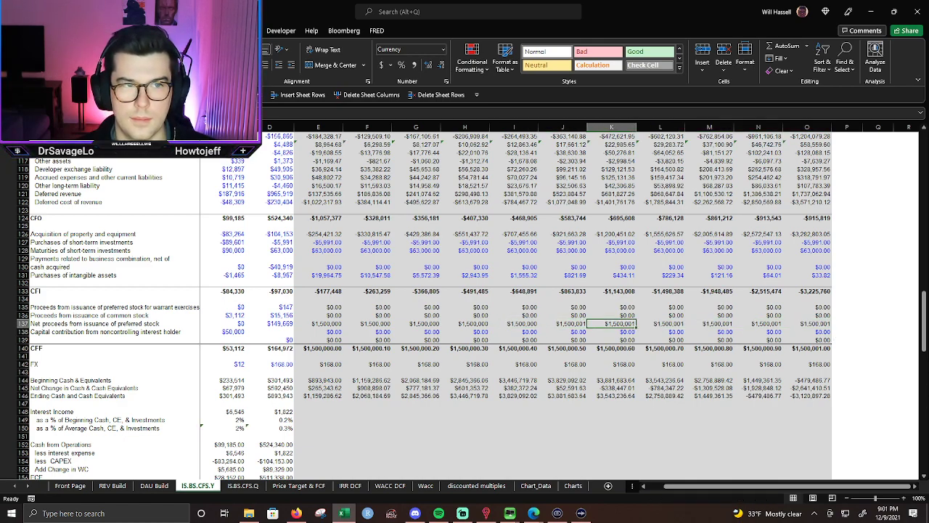
Set the increment in the 2027 preferred stock proceeds formula to 0.2 and copy it through 2031.
key("Right")
key("Right")
key("F2")
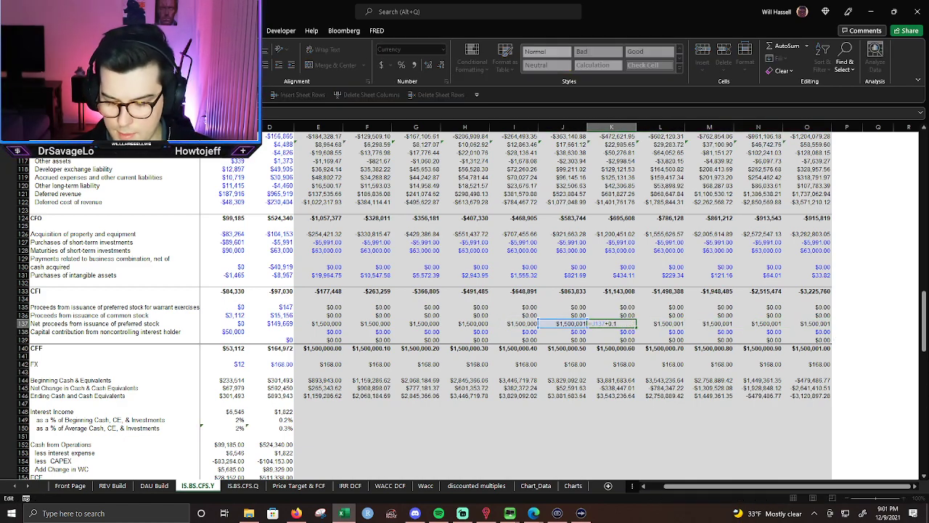
key("Return")
key("Up")
key("ctrl+shift+Right")
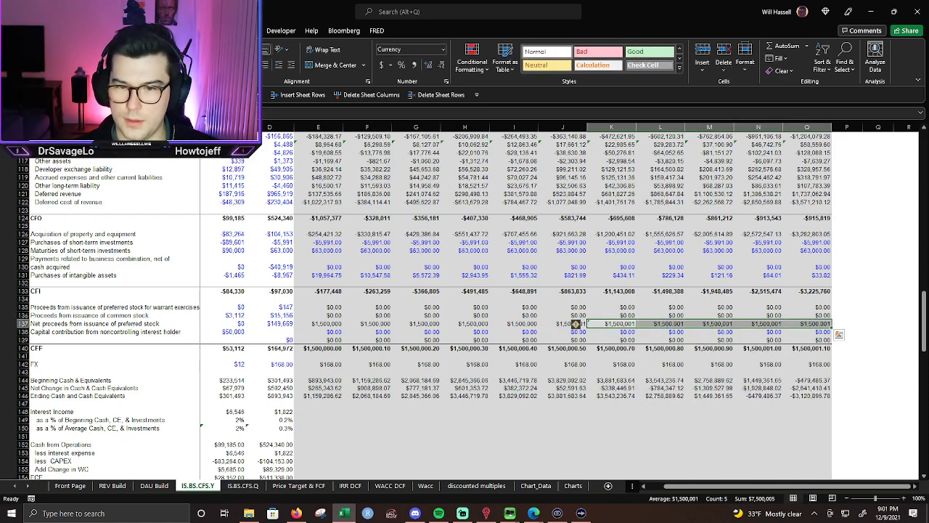
key("ctrl+r")
key("Left")
key("Right")
key("F2")
key("BackSpace")
type("2")
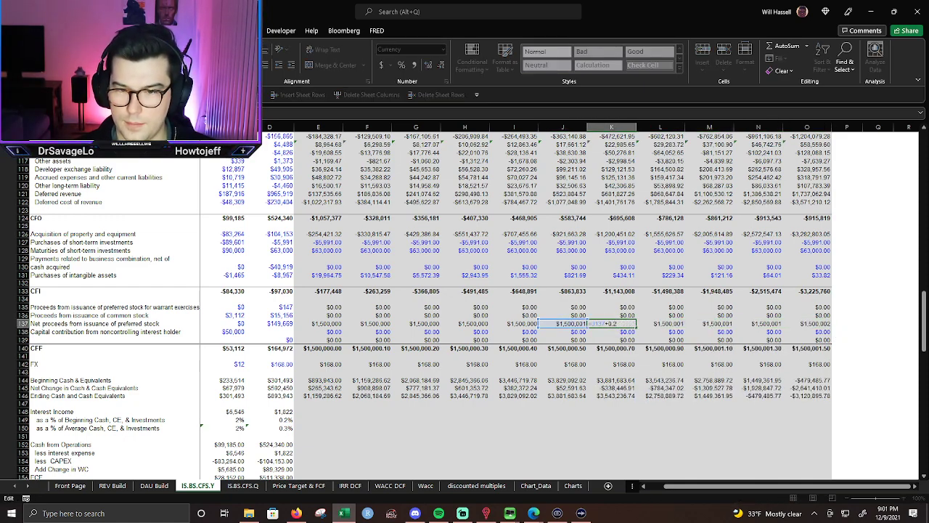
key("Return")
Change the 2022 preferred stock proceeds formula to the 2021 amount multiplied by 0.05.
key("Up")
key("Left")
key("Left")
key("Left")
key("Left")
key("Left")
key("F2")
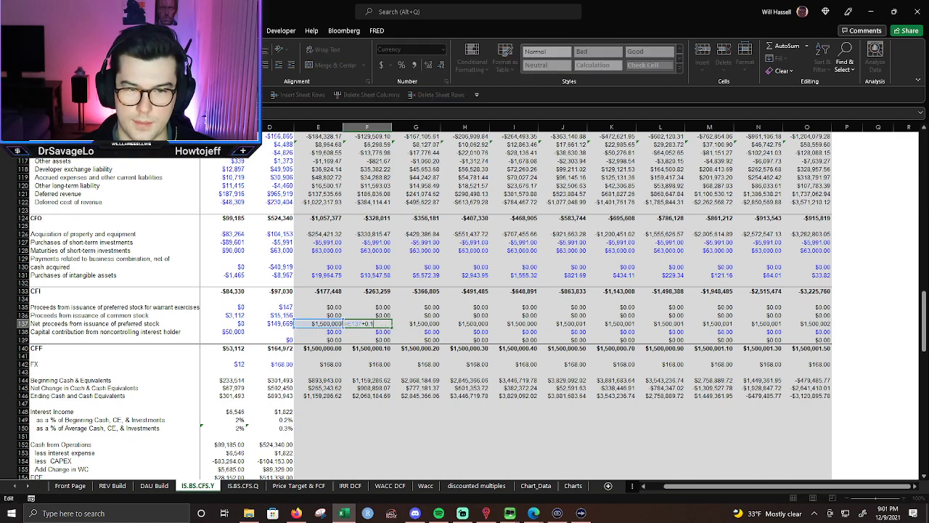
key("BackSpace")
type("*1.005")
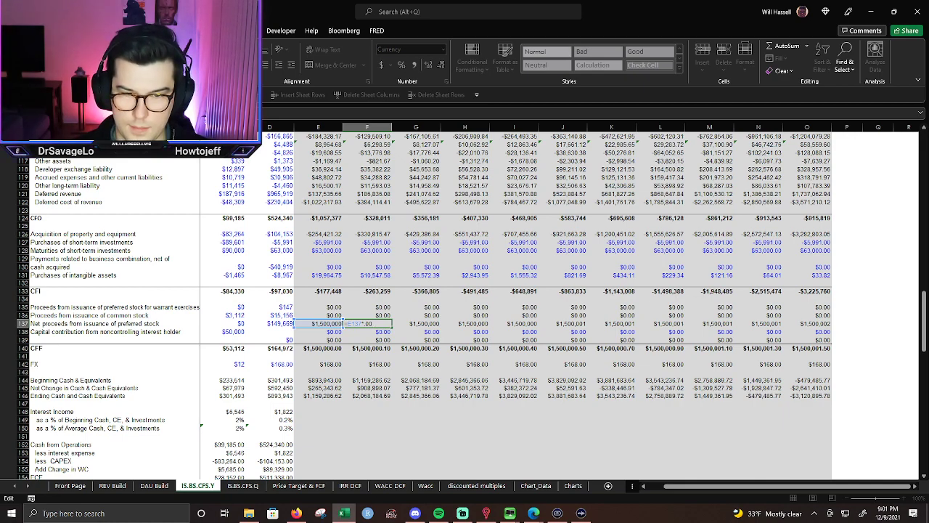
key("ctrl+Return")
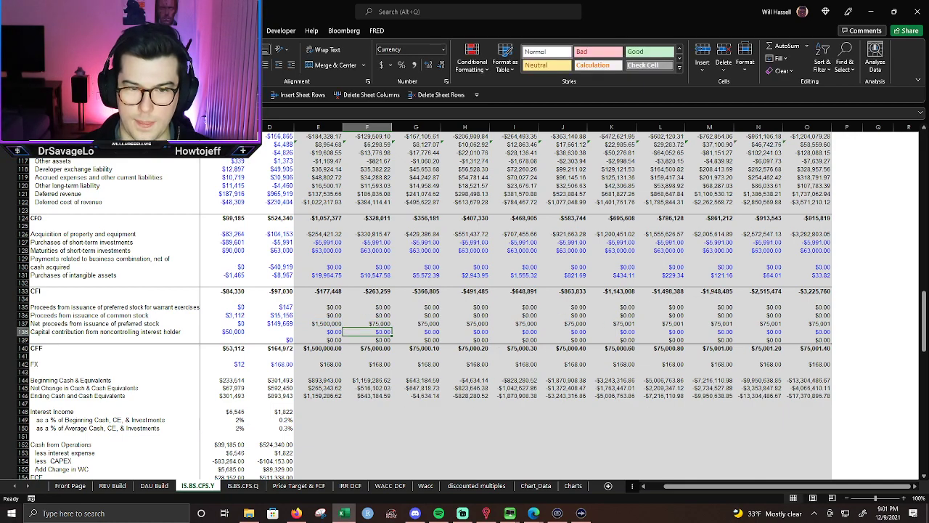
Correct the 2022 preferred stock proceeds formula to =E137*(1+0.05) and copy it through 2031.
key("F2")
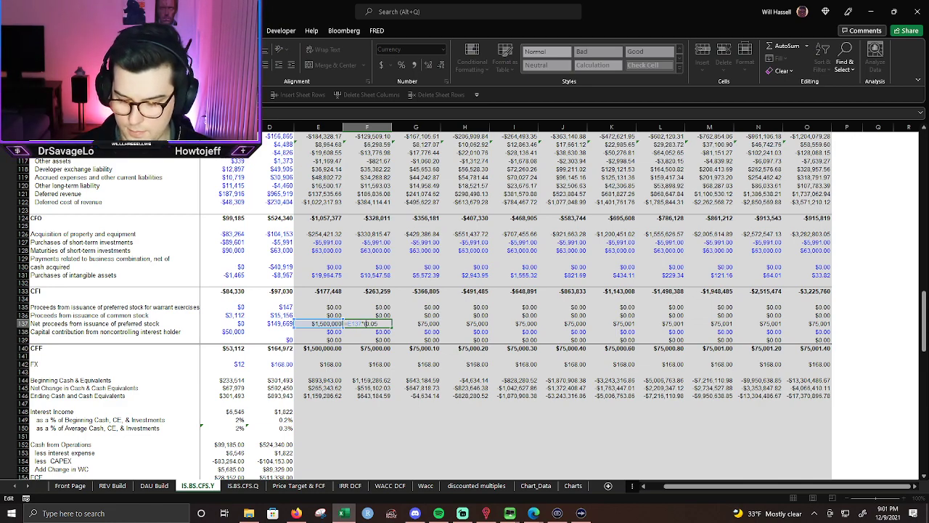
type("1+")
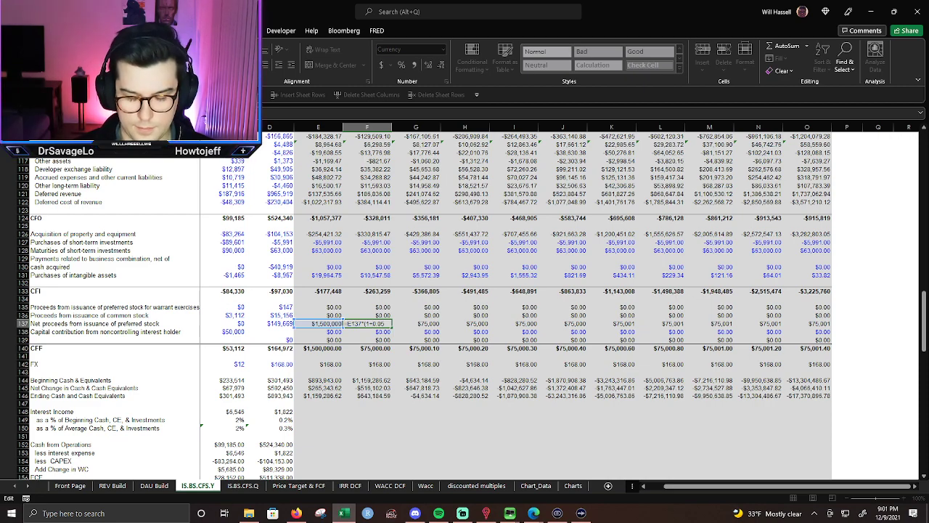
key("ctrl+Return")
key("ctrl+shift+Right")
key("ctrl+r")
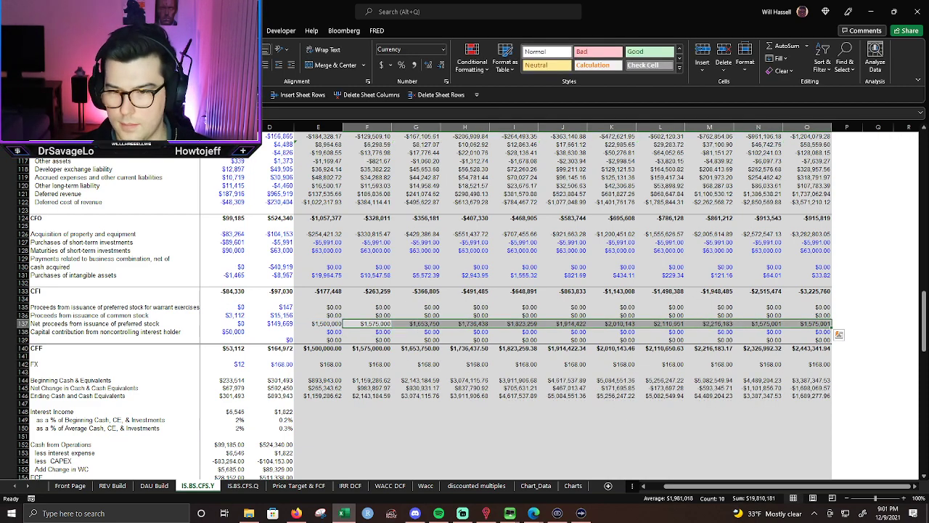
Set the growth rate in the 2028 preferred stock proceeds formula to 0.1 and copy the formula through 2031.
key("Right")
key("Right")
key("Down")
key("Right")
key("Right")
key("Right")
key("Right")
key("Right")
key("Left")
key("Up")
key("F2")
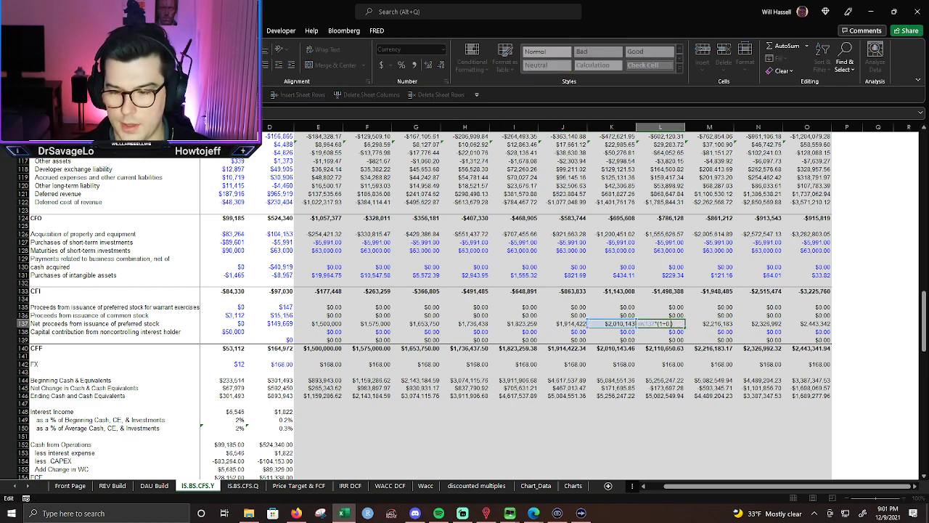
type("1")
key("ctrl+Return")
key("ctrl+shift+Right")
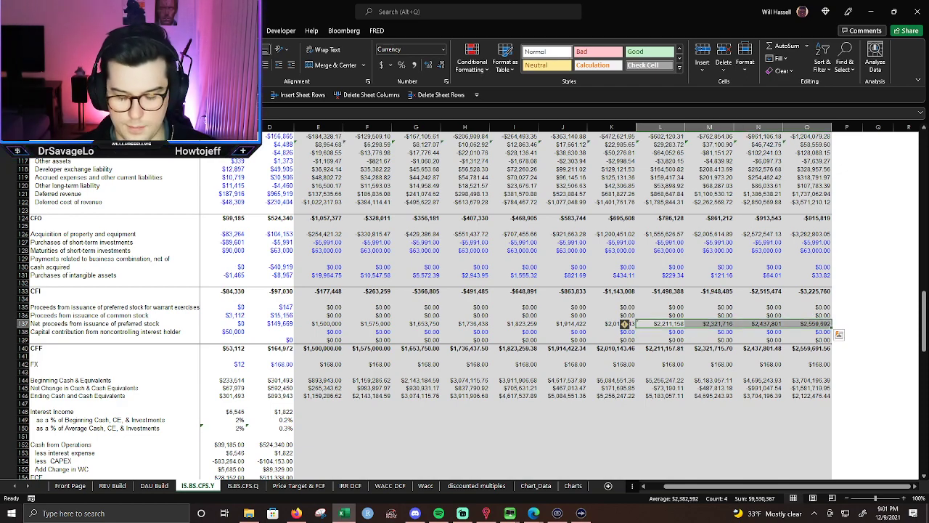
key("ctrl+r")
key("Down")
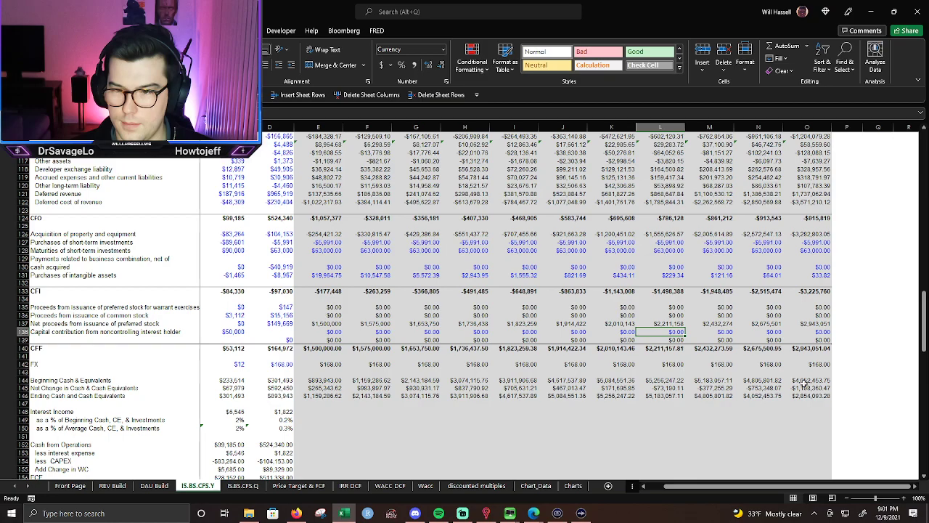
Change the 2021 convertible preferred stock formula to =D93+(E137-D137), adding the change in net preferred stock proceeds.
scroll(418, 309, "up", 7)
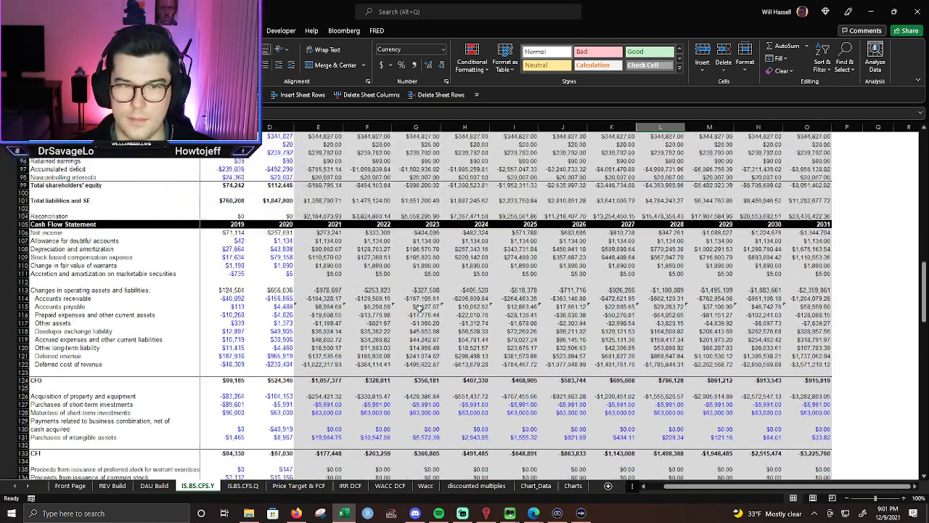
scroll(361, 258, "up", 1)
left_click(318, 177)
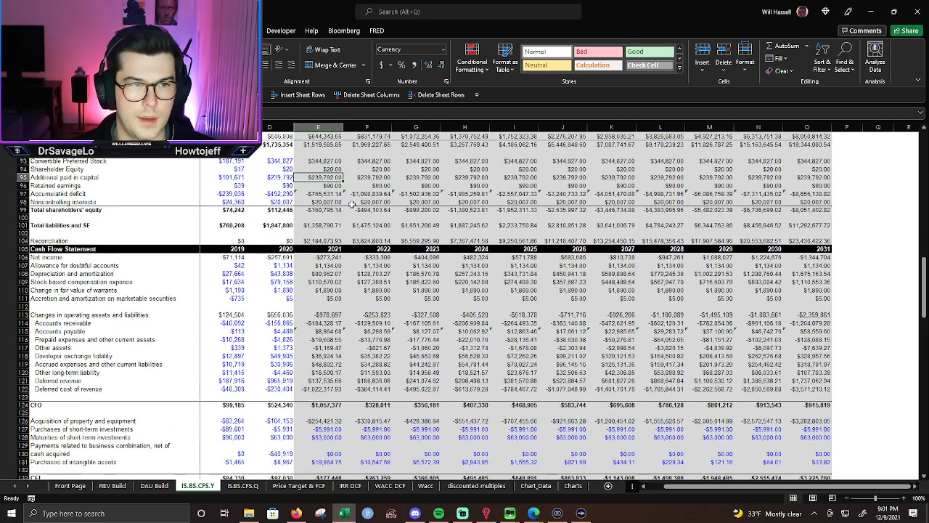
double_click(334, 161)
scroll(358, 323, "down", 11)
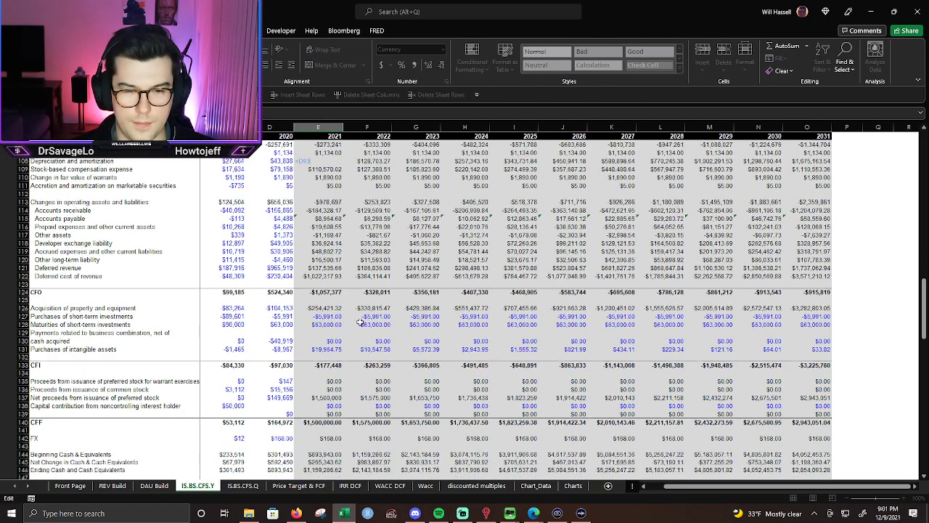
scroll(361, 269, "up", 3)
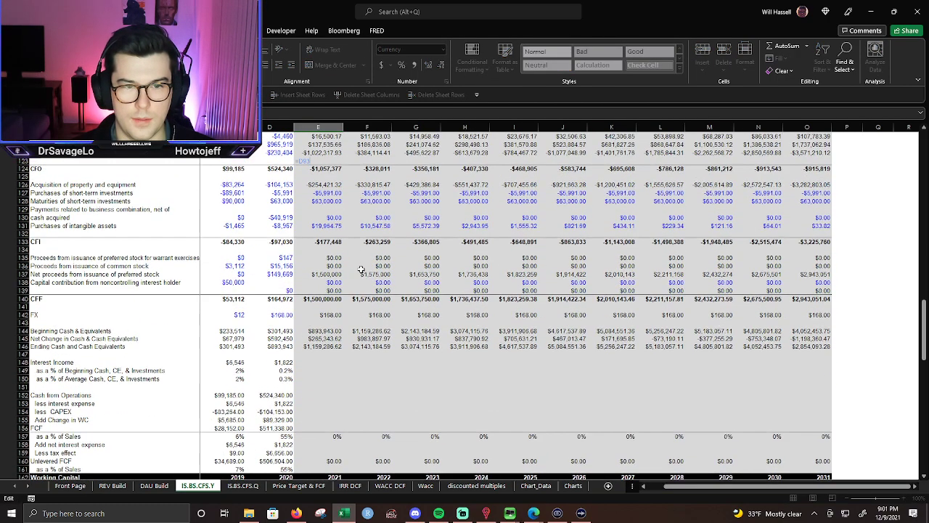
scroll(361, 269, "up", 3)
type("+")
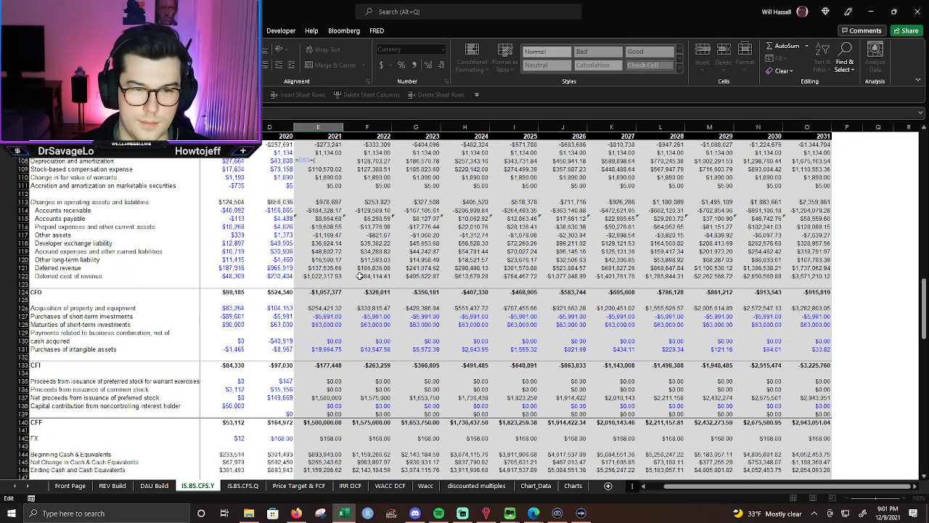
type("-")
left_click(280, 398)
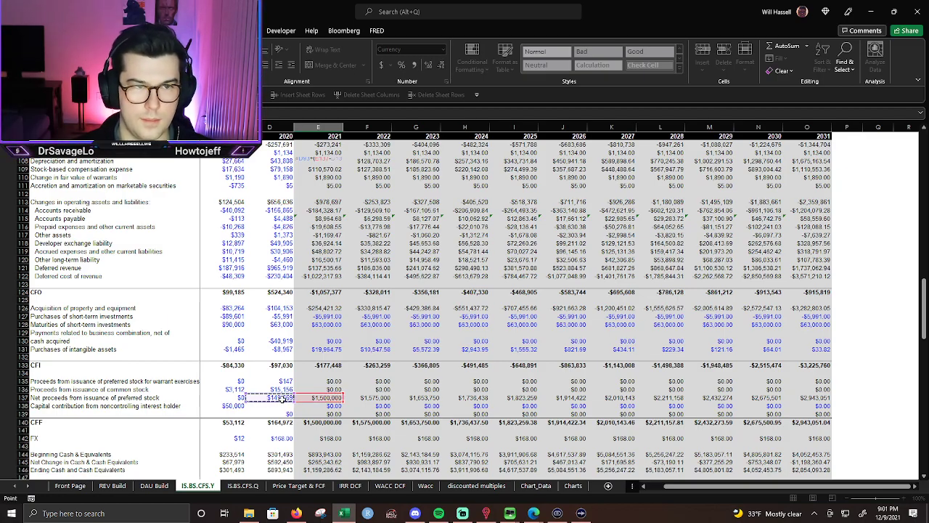
type(")")
key("Return")
key("Up")
key("Up")
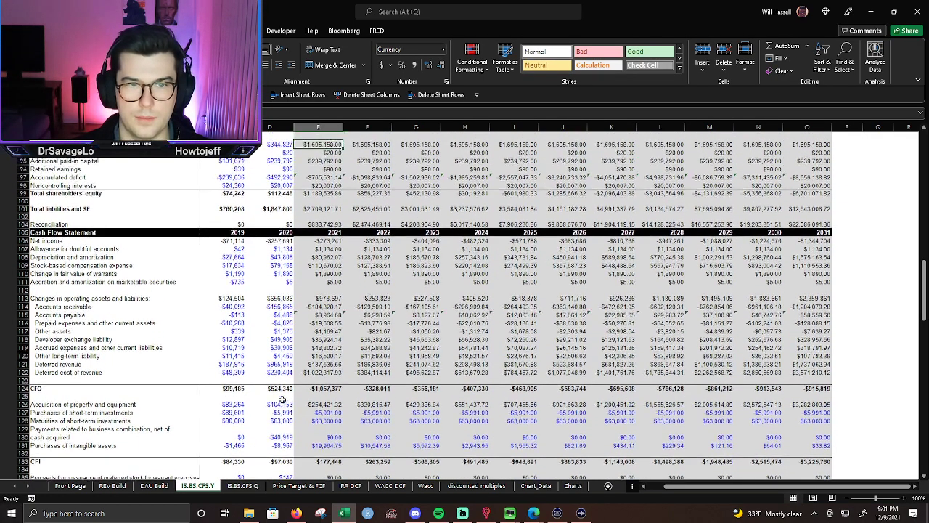
Copy the 2021 convertible preferred stock formula across the balance sheet through 2031.
key("Down")
key("ctrl+shift+Right")
key("ctrl+r")
key("Right")
key("Up")
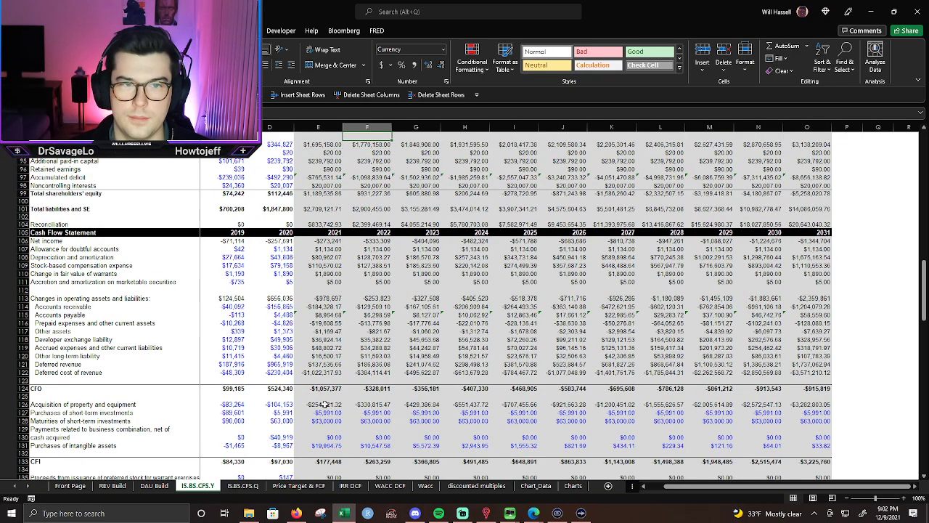
Review the balance sheet and cash flow forecasts, including the 2021 reconciliation and the total liabilities and SE formula.
scroll(359, 411, "up", 9)
scroll(390, 419, "up", 5)
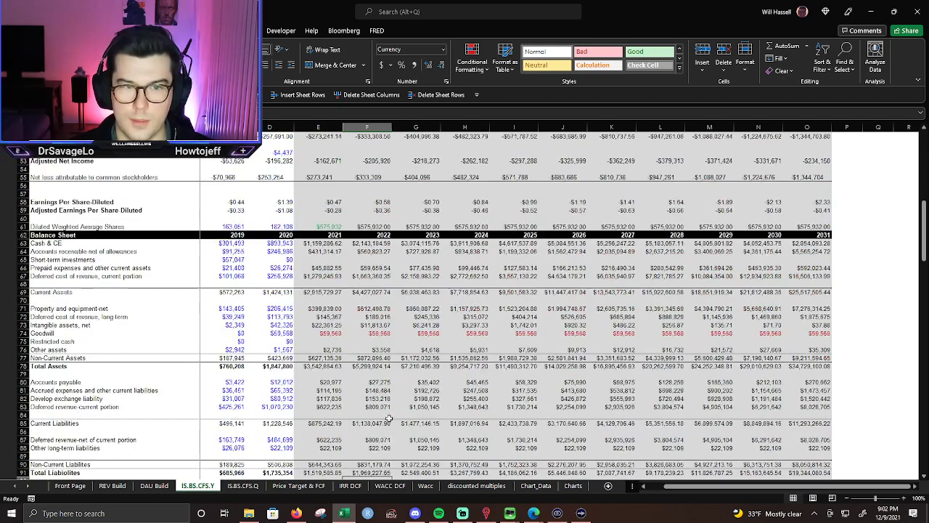
left_click(334, 236)
scroll(470, 389, "down", 15)
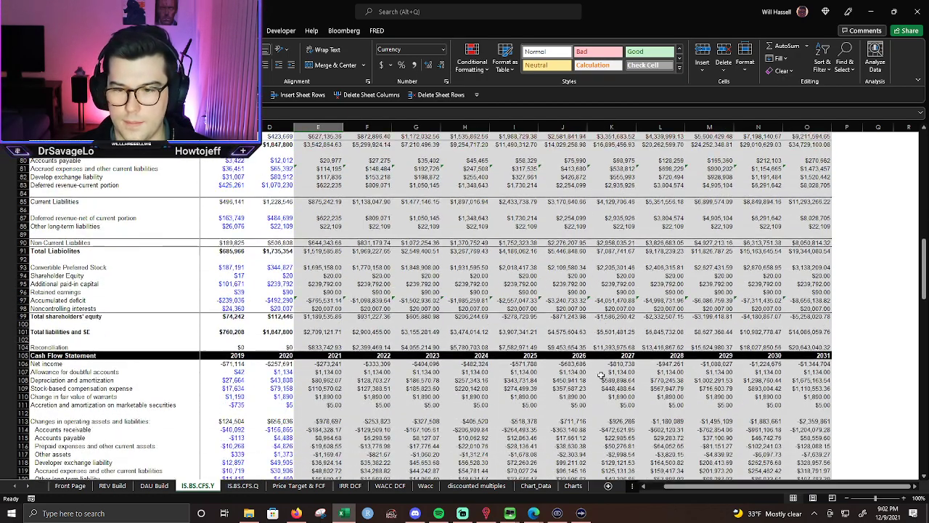
scroll(470, 388, "down", 8)
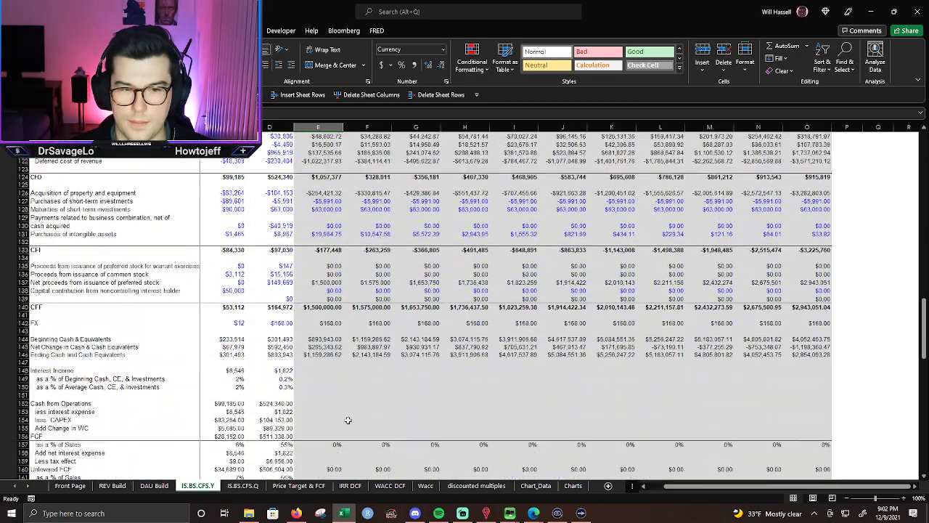
scroll(330, 319, "up", 6)
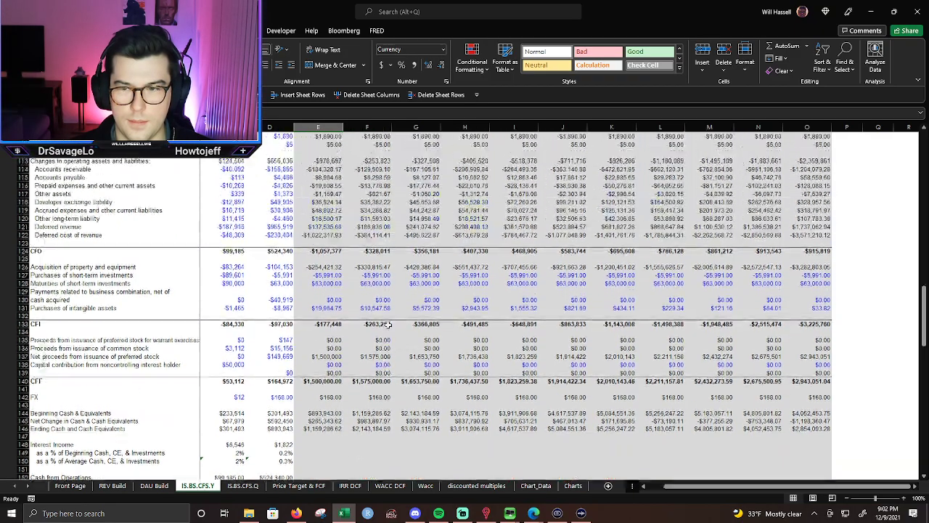
left_click(327, 315)
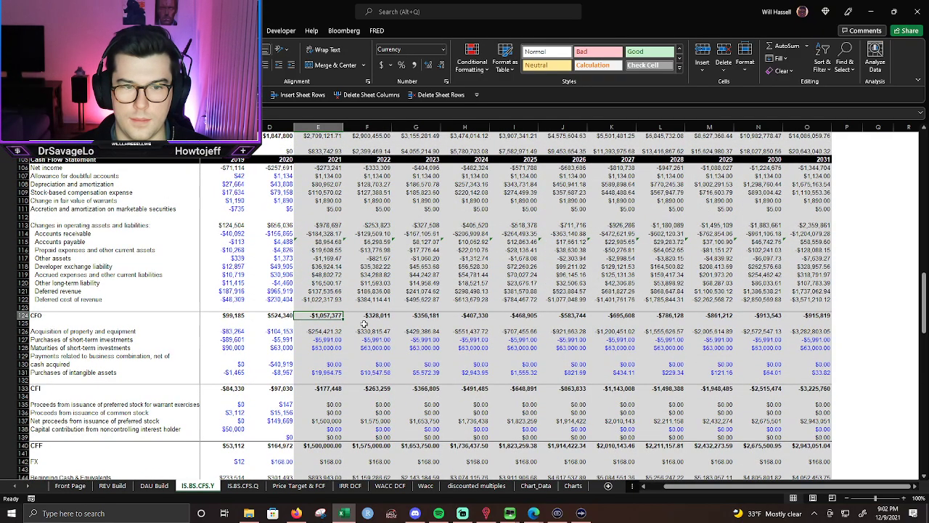
scroll(371, 322, "up", 7)
left_click(321, 276)
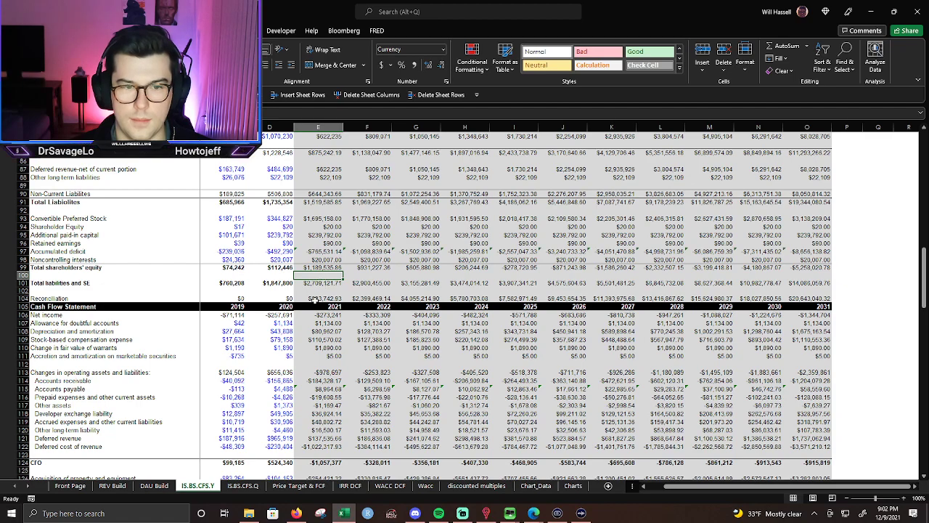
left_click(315, 298)
left_click(330, 283)
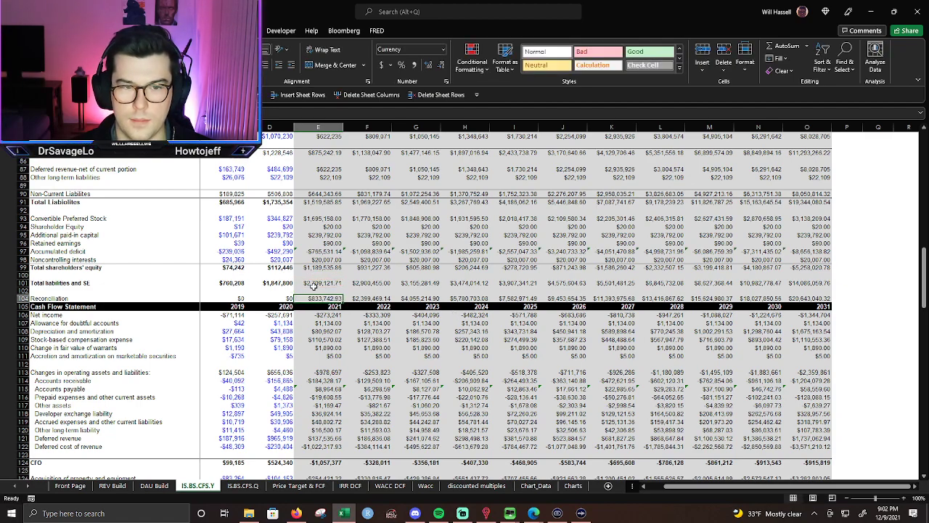
double_click(335, 283)
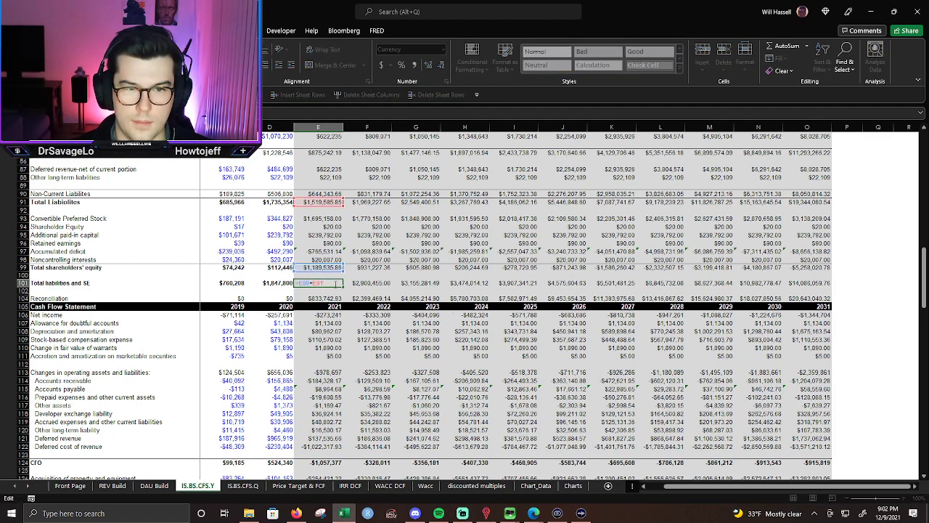
key("Return")
key("Up")
Insert two rows between total liabilities and SE and the reconciliation, and label row 103 "Plug".
left_click(24, 290)
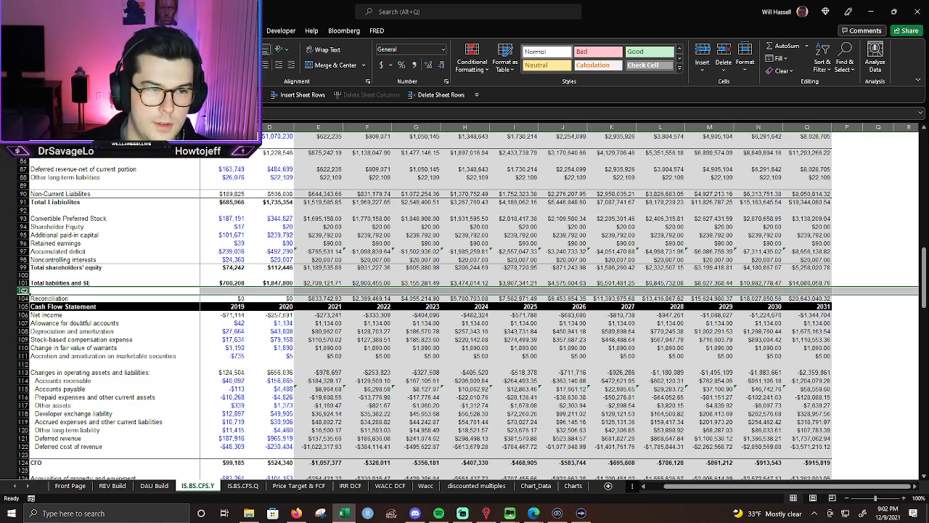
left_click(703, 54)
left_click(703, 54)
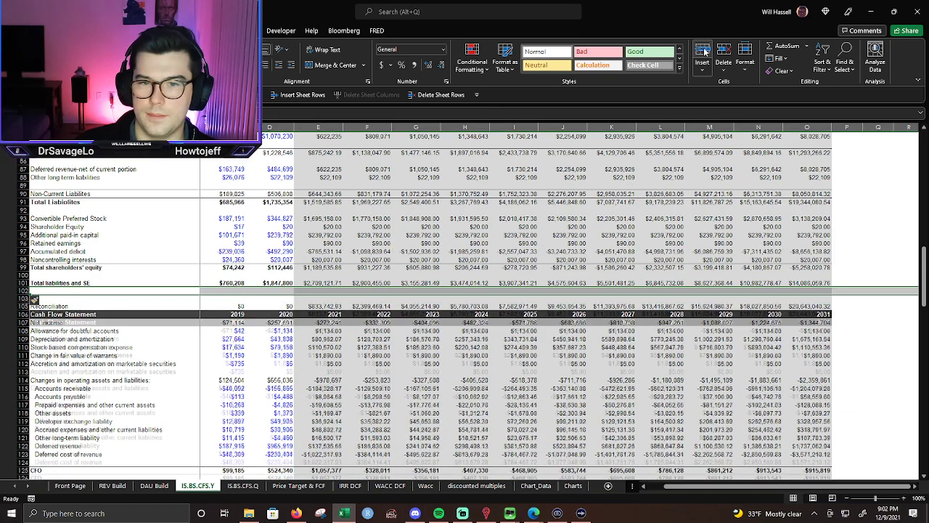
left_click(107, 301)
type("Plug")
key("Tab")
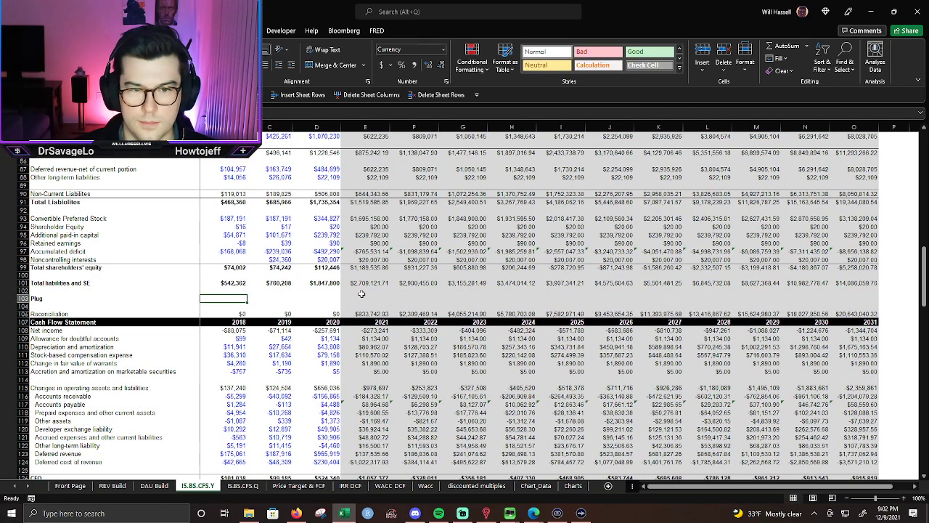
Clear the 2021 additional paid-in capital cell.
left_click(363, 297)
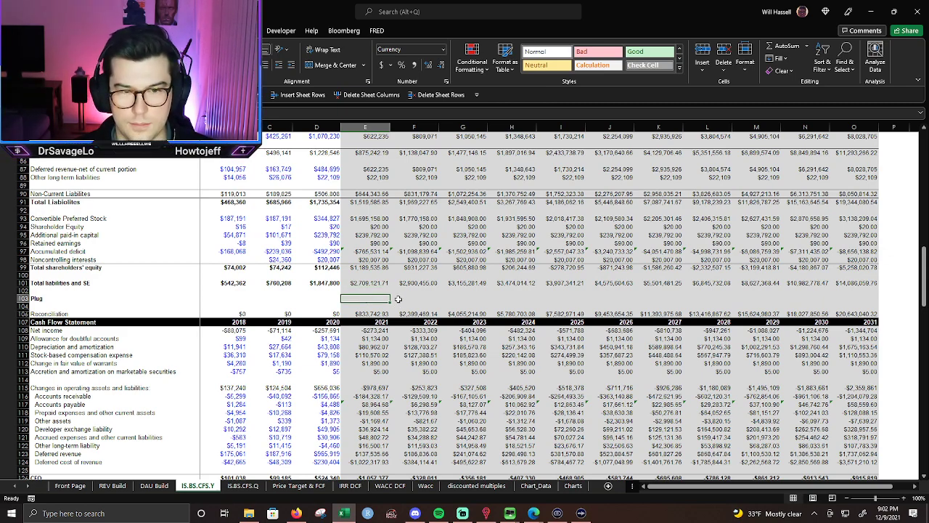
left_click(369, 234)
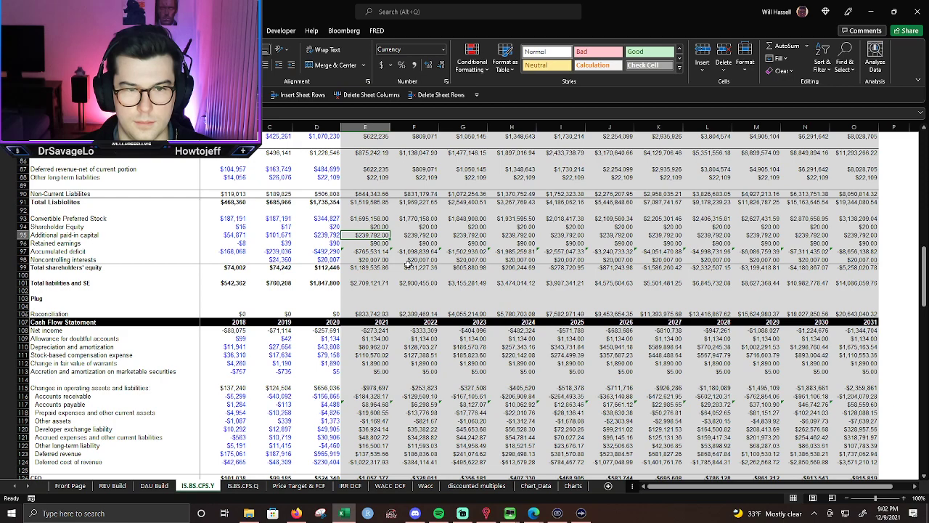
key("Delete")
Enter the 2021 plug as =(E78)-(E93+E94+E91+E96+E97+E98), total assets minus liabilities and the other equity items.
key("Right")
key("Down")
key("Down")
key("Down")
key("Down")
key("Down")
key("Down")
key("Down")
key("Down")
key("Left")
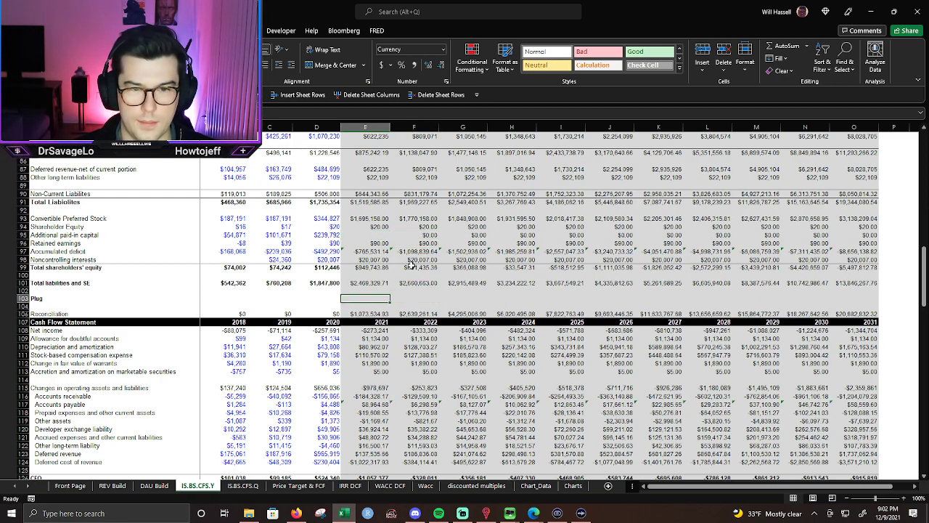
type("=(")
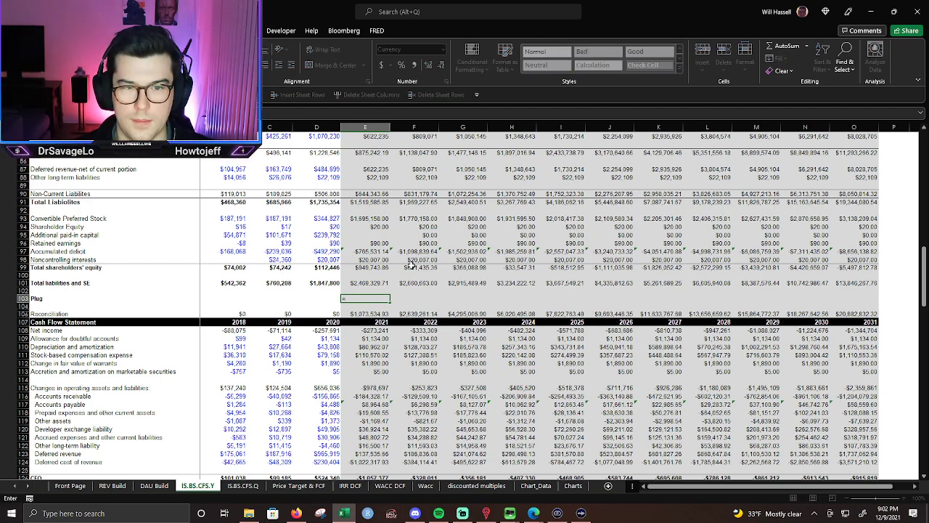
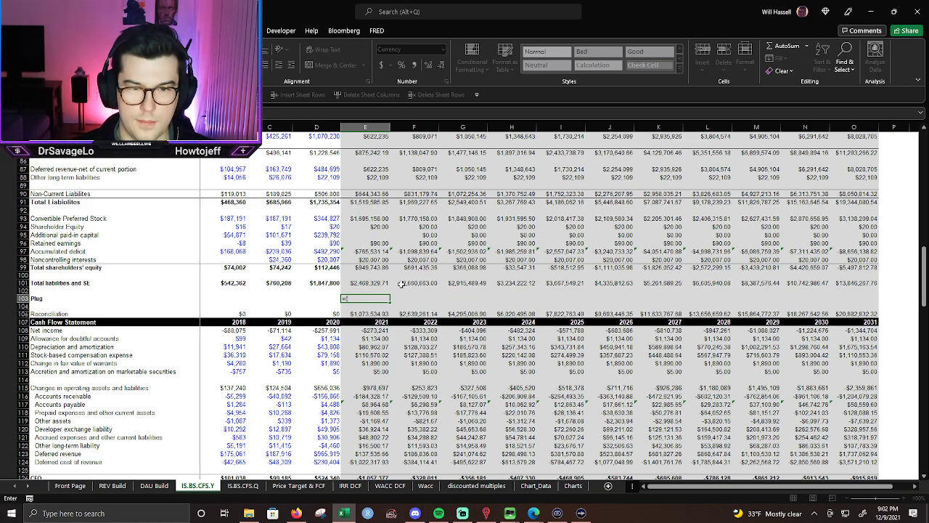
scroll(401, 284, "up", 4)
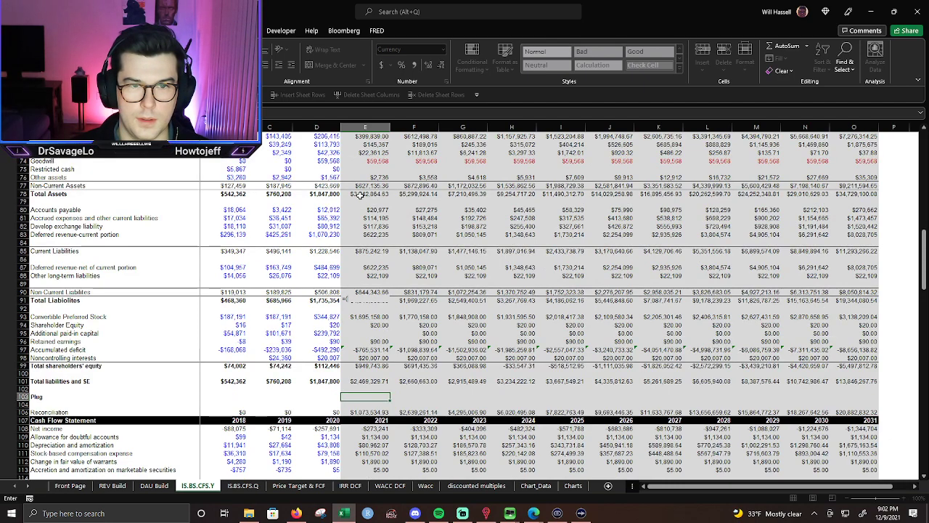
left_click(360, 195)
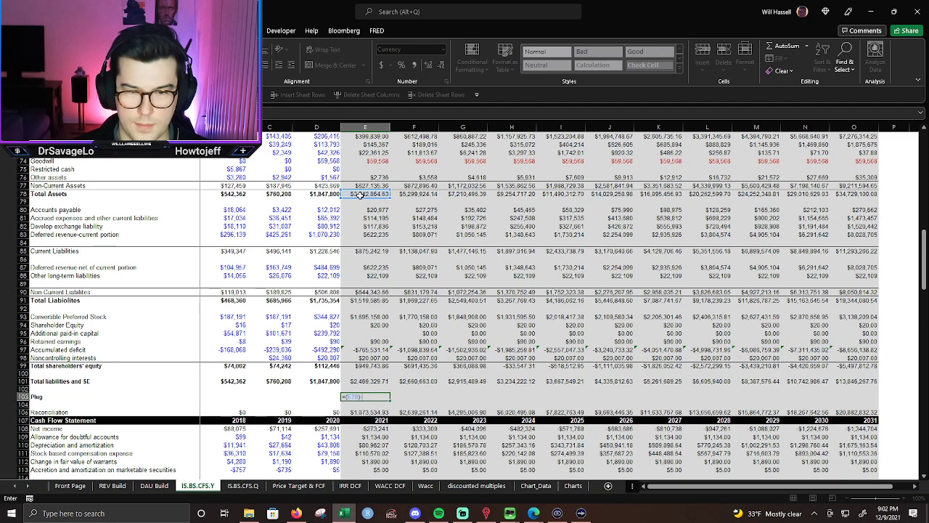
type("-(")
left_click(363, 317)
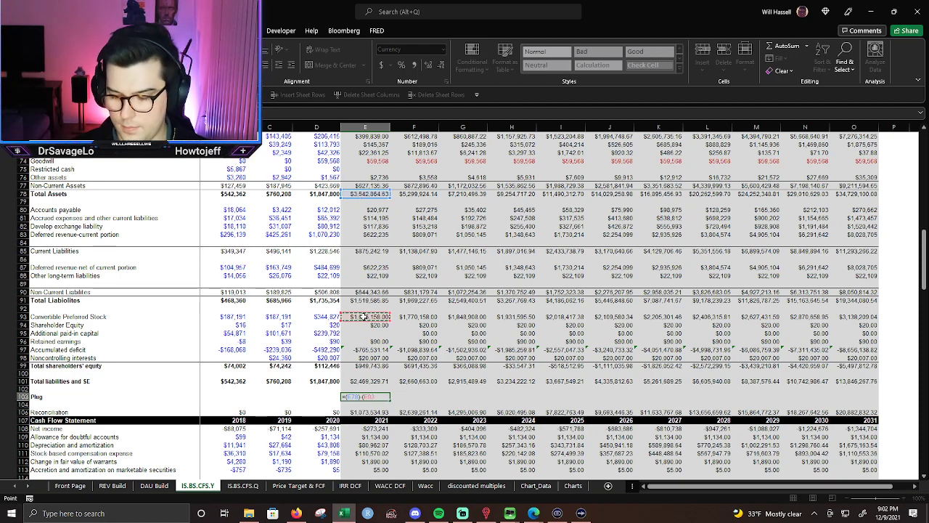
left_click(367, 325)
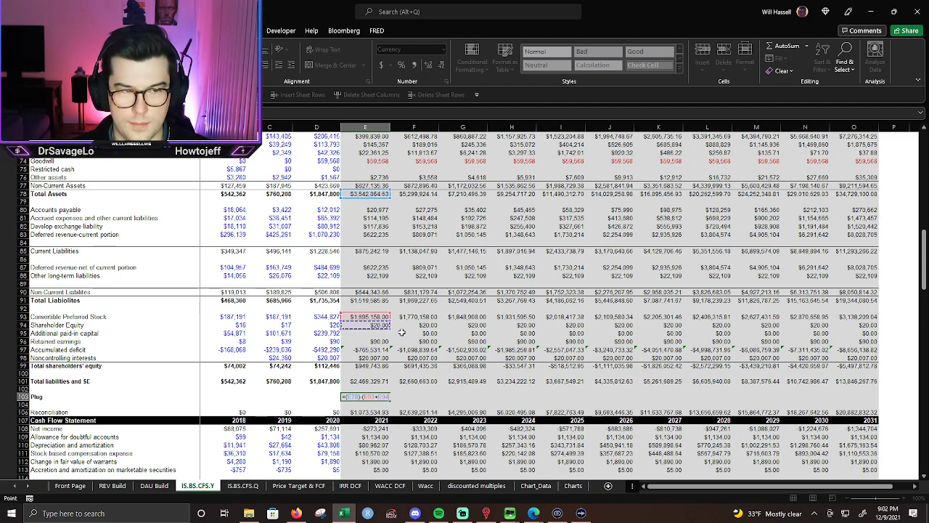
type("+")
left_click(369, 300)
type("+")
left_click(374, 342)
type("+")
left_click(374, 350)
type("+")
type("+")
left_click(373, 357)
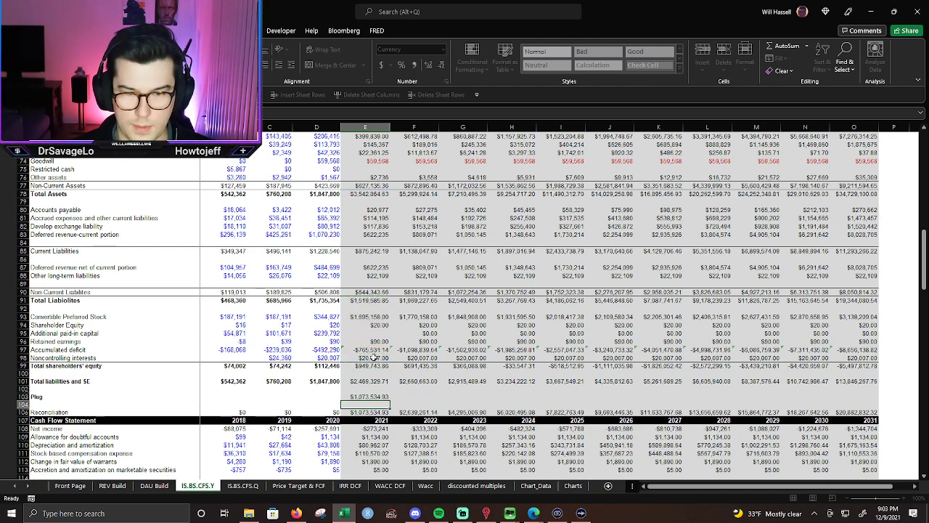
key("Return")
Link 2021 additional paid-in capital to the 2021 plug with =E103.
key("Up")
key("Up")
key("Up")
key("Up")
key("Up")
key("Up")
key("Up")
key("Up")
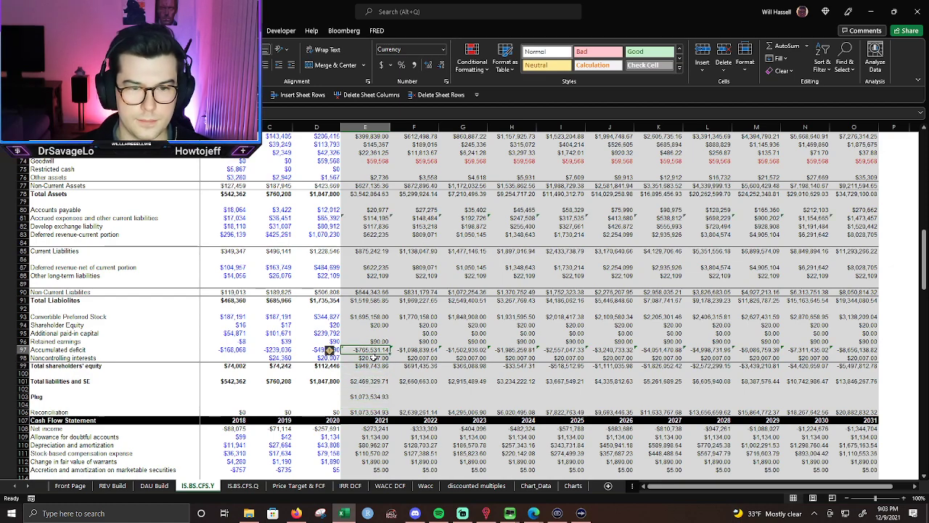
type("=")
key("Down")
key("Down")
key("Down")
key("Down")
key("Down")
key("Down")
key("Down")
key("Down")
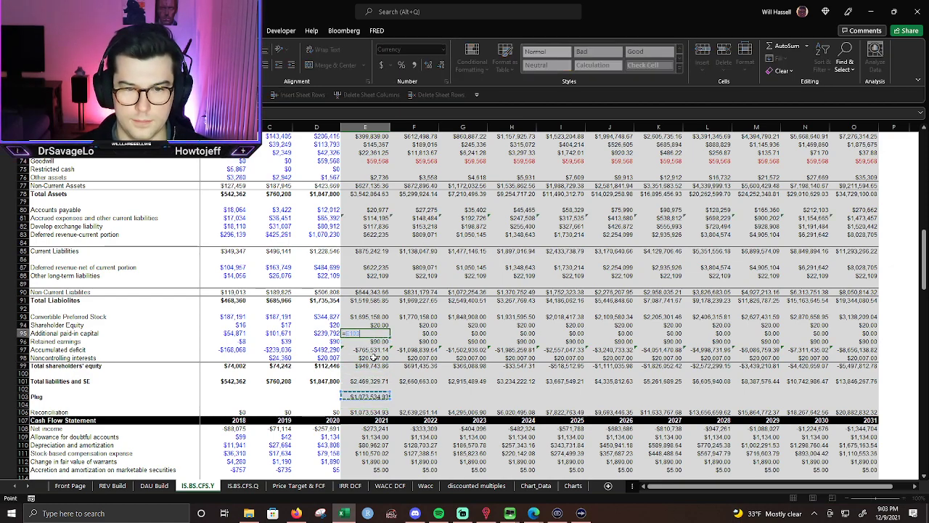
key("Return")
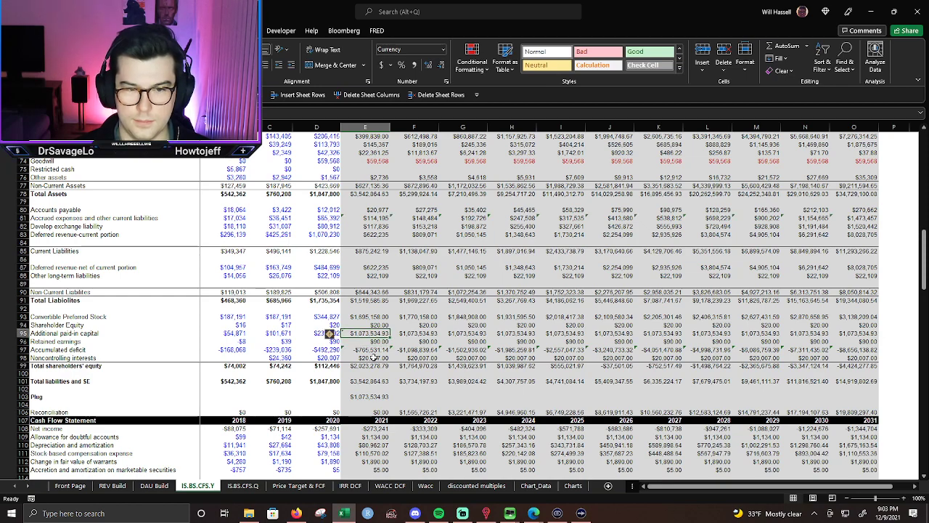
Copy the 2021 plug formula across row 103 through 2031 and check the 2022 formula's references.
key("Down")
key("Down")
key("Down")
key("Down")
key("Down")
key("Down")
key("Down")
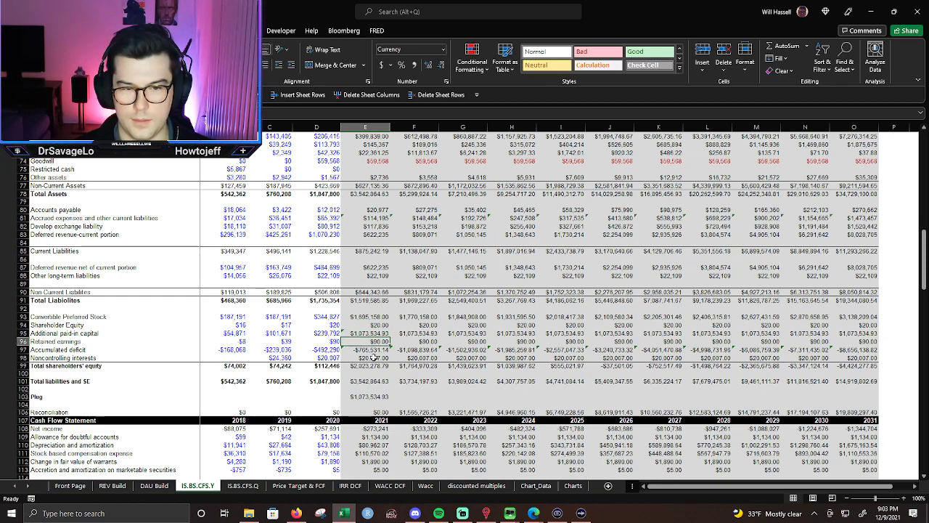
key("Down")
key("shift+Right")
key("shift+Right")
key("shift+Right")
key("shift+Right")
key("shift+Right")
key("shift+Right")
key("shift+Right")
key("shift+Right")
key("shift+Right")
key("shift+Right")
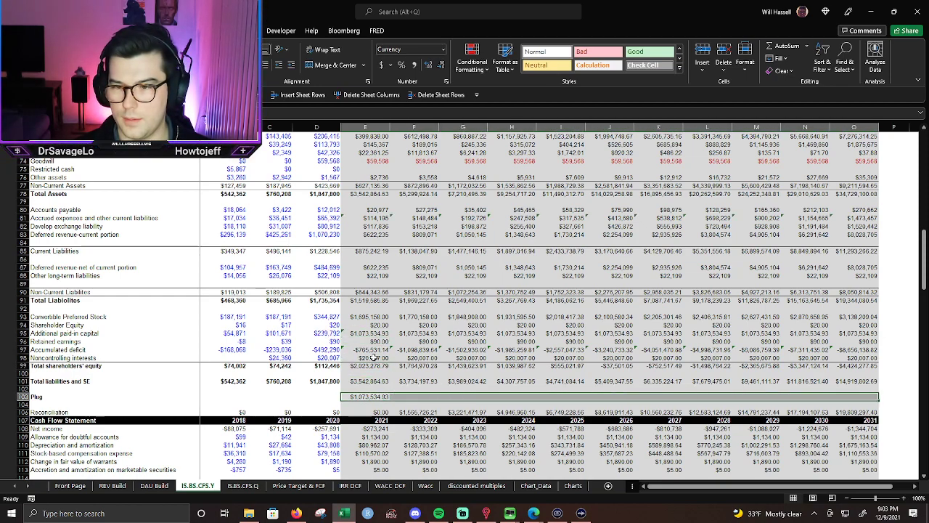
key("ctrl+r")
key("Right")
key("F2")
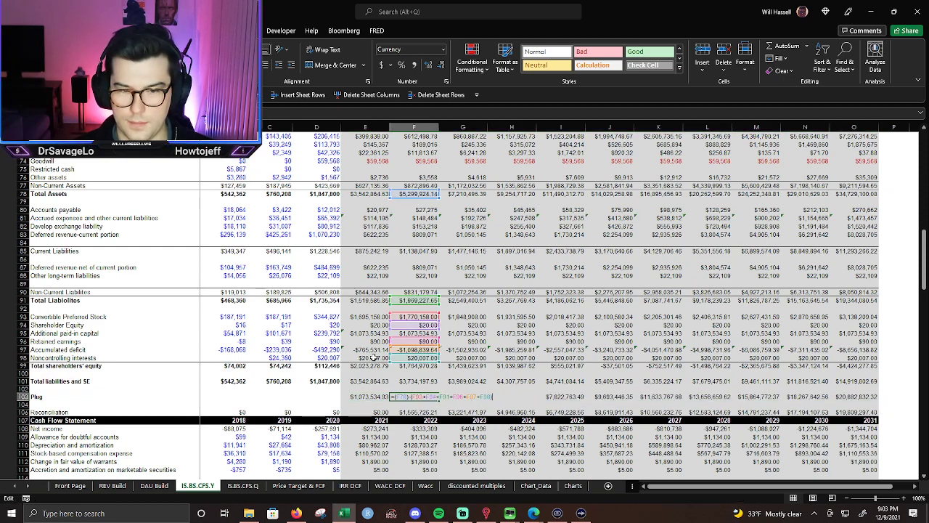
Copy the 2021 additional paid-in capital link to the plug across row 95 through 2031.
key("Escape")
key("Up")
key("Up")
key("Up")
key("Up")
key("Up")
key("Up")
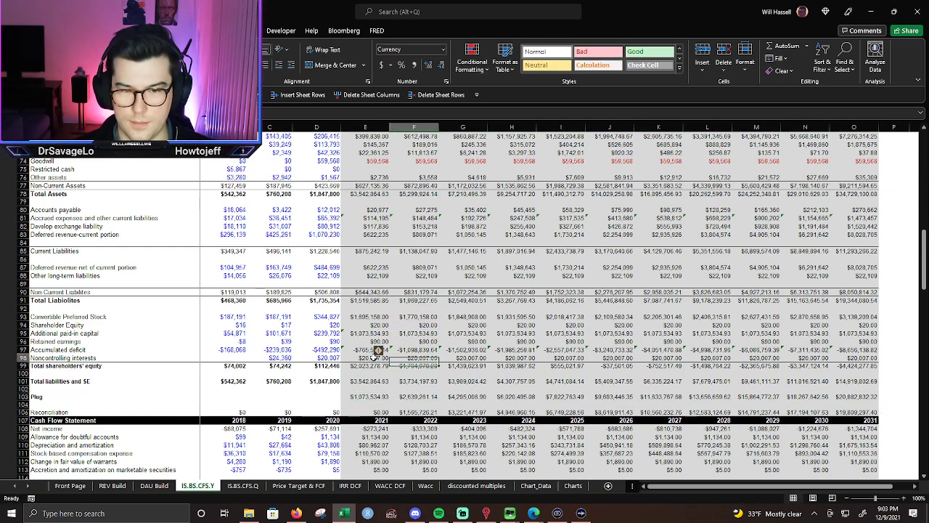
key("Left")
key("Down")
key("Down")
key("Down")
key("Down")
key("Up")
key("Up")
key("Up")
key("Up")
key("Up")
key("Up")
key("ctrl+shift+Right")
key("ctrl+v")
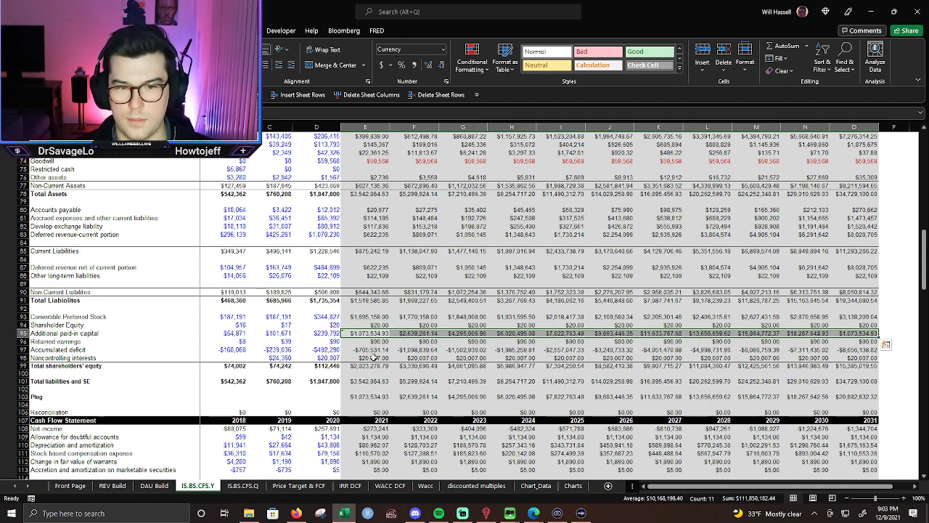
key("Right")
key("Down")
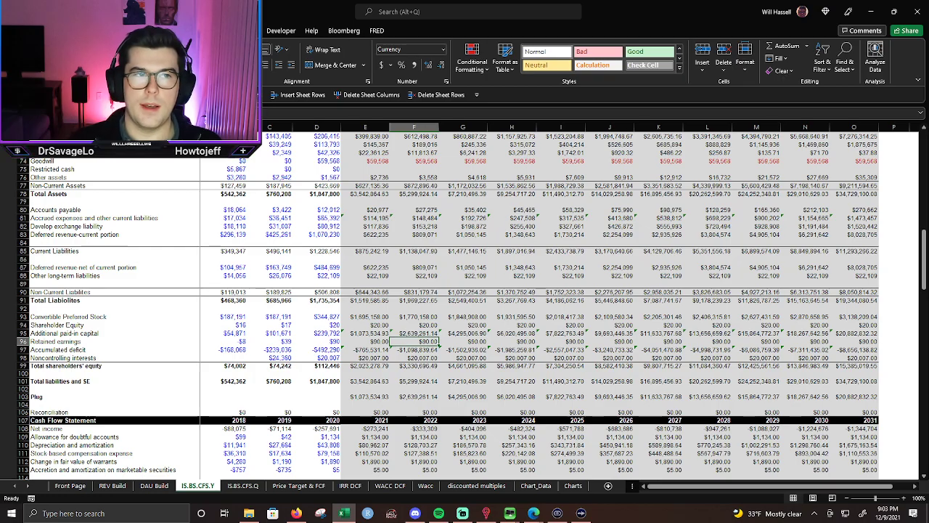
Try to calculate 2021 interest income in row 150 as =E63*E152, cash times the percentage of average cash.
scroll(420, 302, "down", 13)
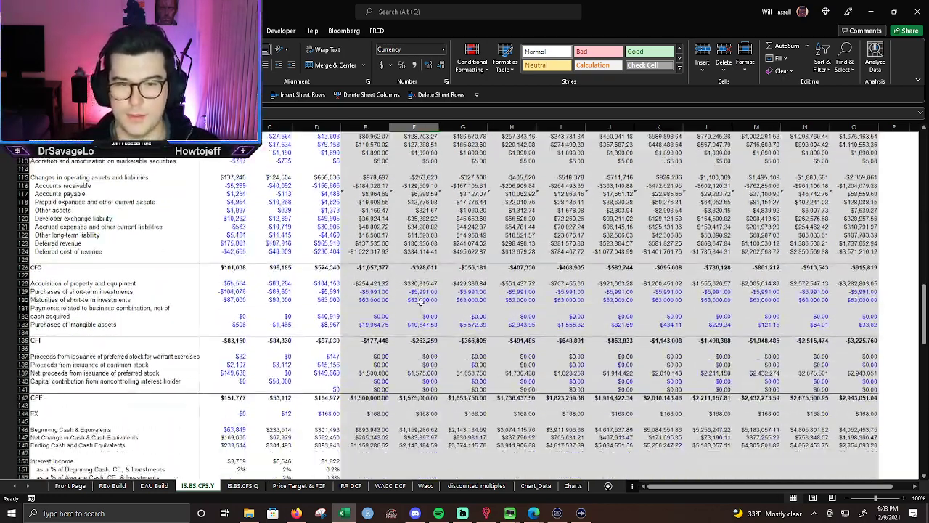
scroll(420, 302, "down", 2)
scroll(406, 307, "down", 6)
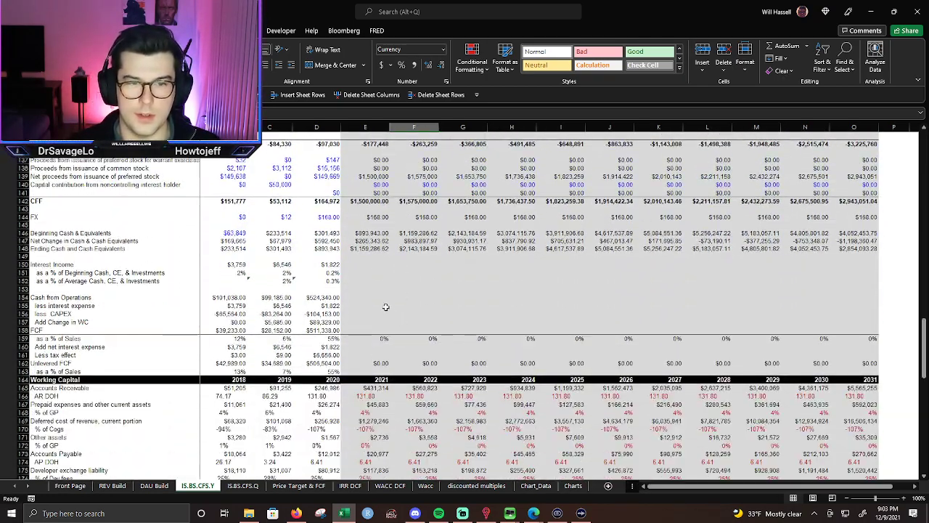
left_click(373, 269)
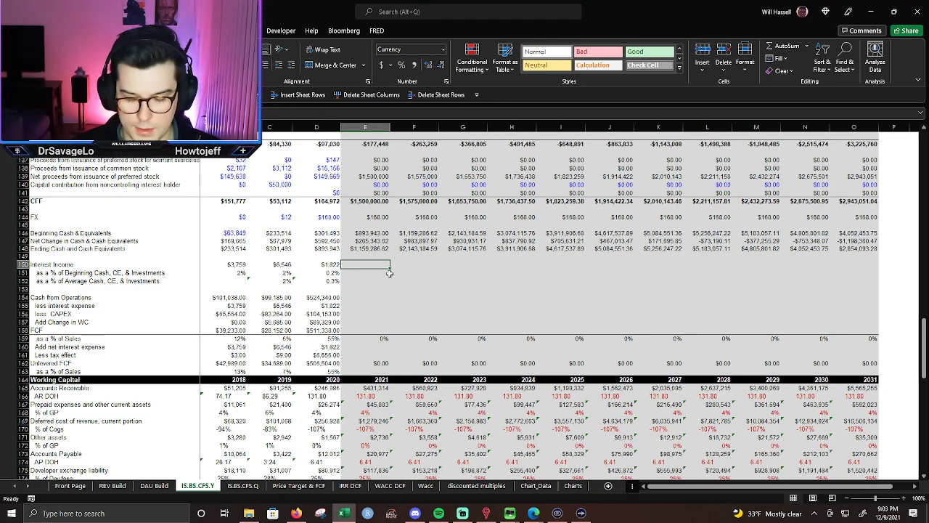
type("=")
scroll(392, 269, "up", 4)
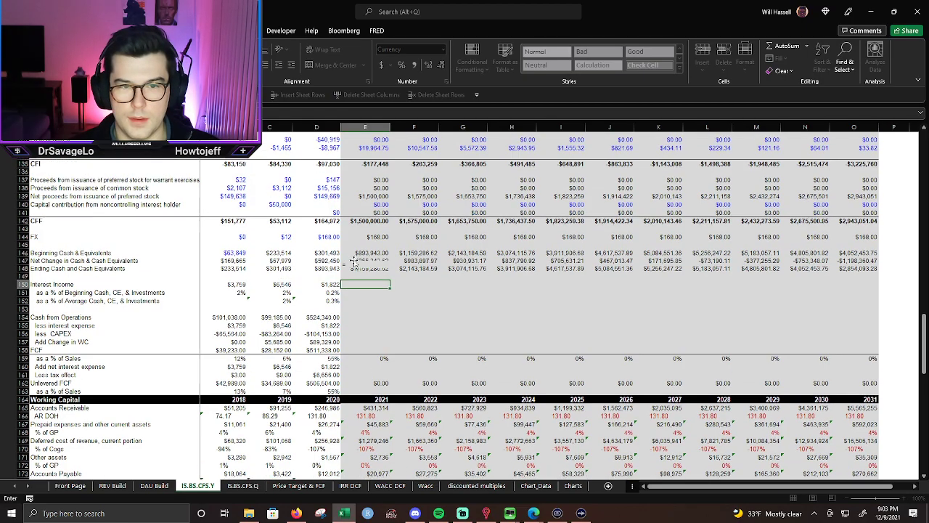
scroll(397, 257, "up", 18)
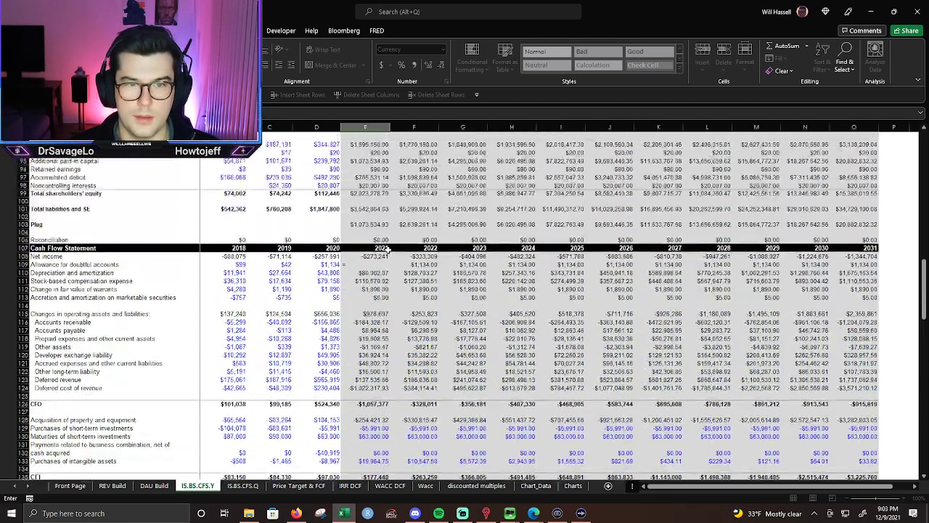
scroll(389, 249, "up", 5)
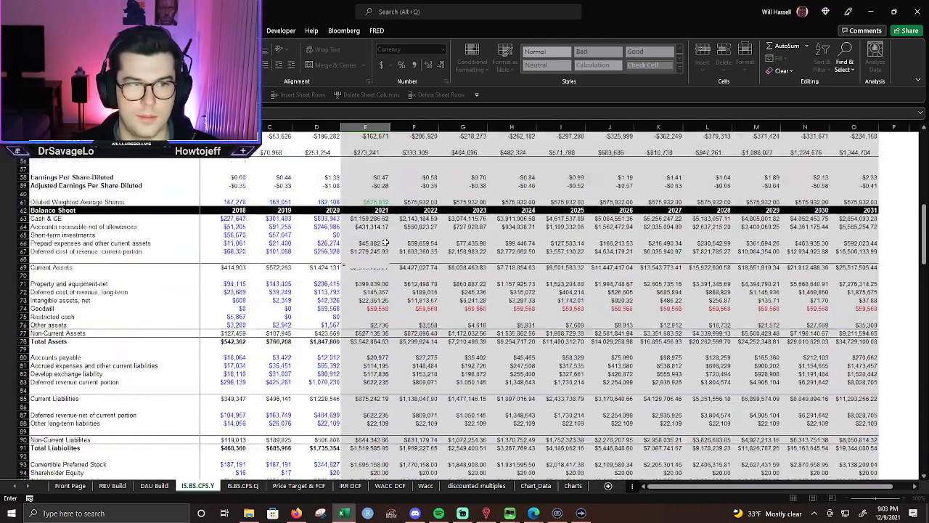
left_click(383, 218)
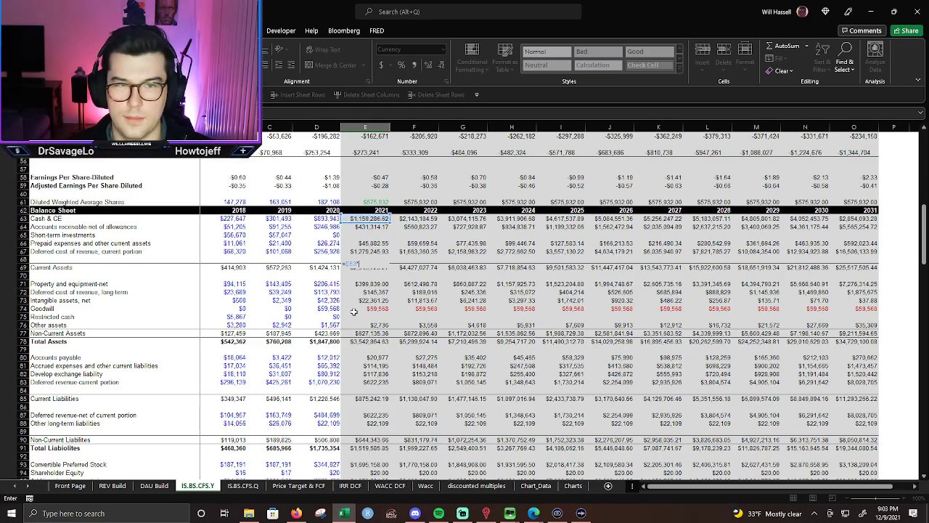
scroll(354, 310, "down", 16)
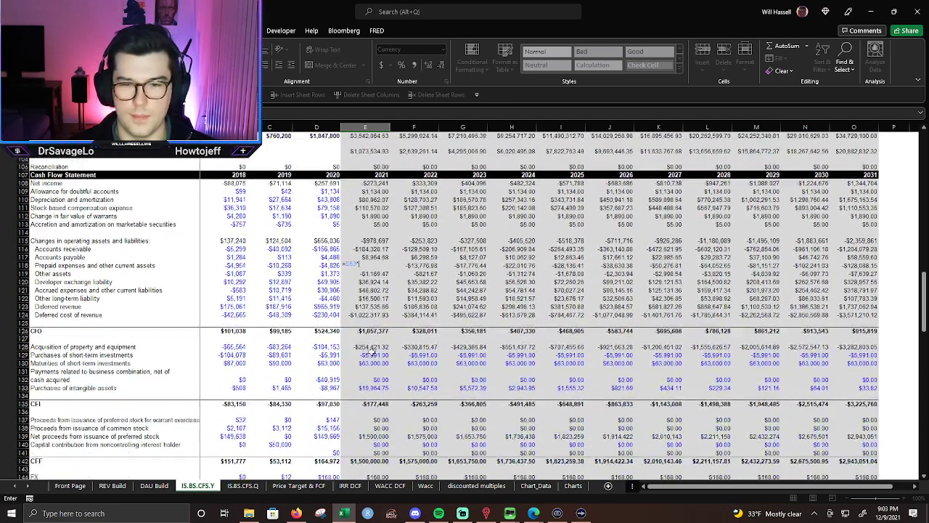
scroll(366, 359, "down", 6)
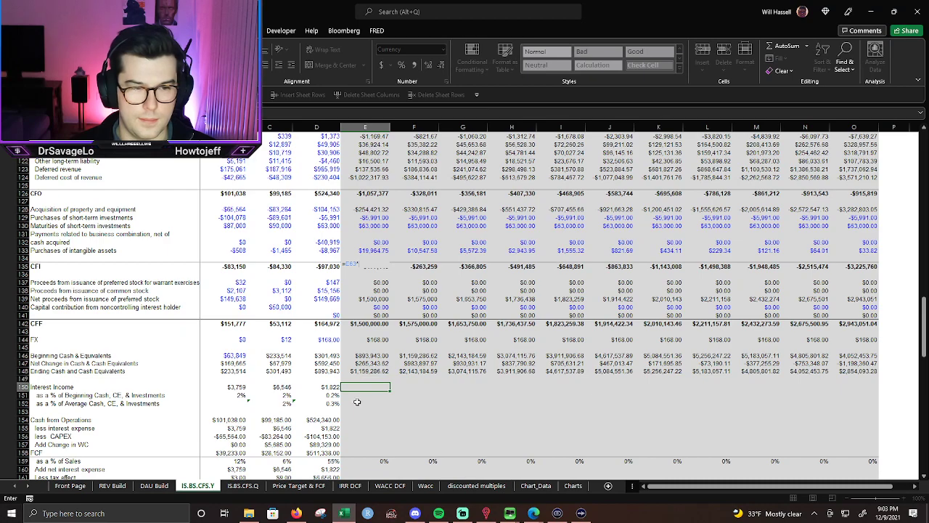
type("*")
left_click(358, 403)
key("Return")
key("Return")
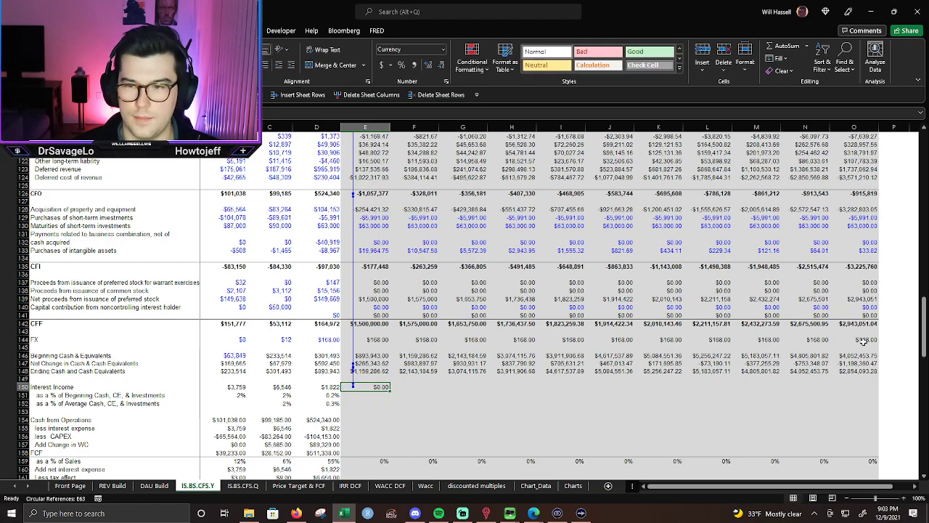
Set the 2021 interest income percentage of average cash in row 152 to =AVERAGE(C152:D152), averaging 2019 and 2020.
left_click_drag(919, 334, 917, 225)
scroll(400, 281, "down", 17)
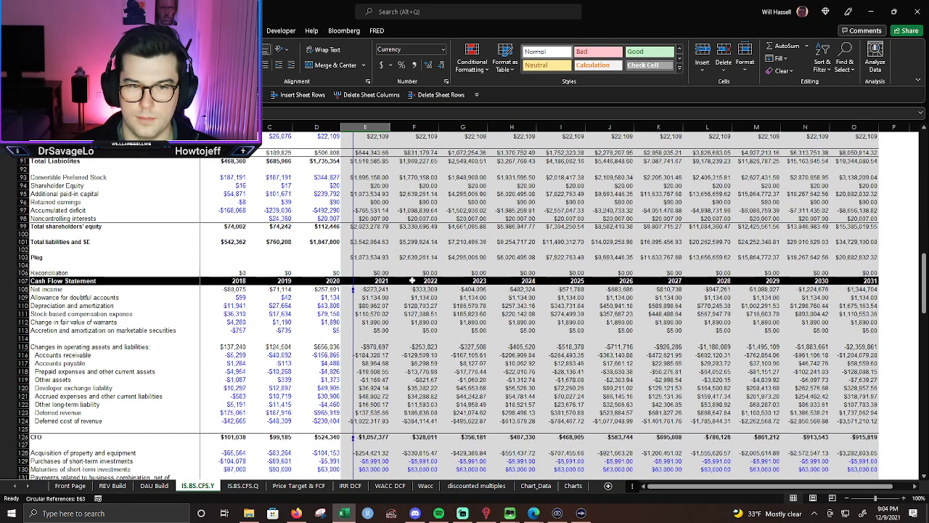
left_click(378, 291)
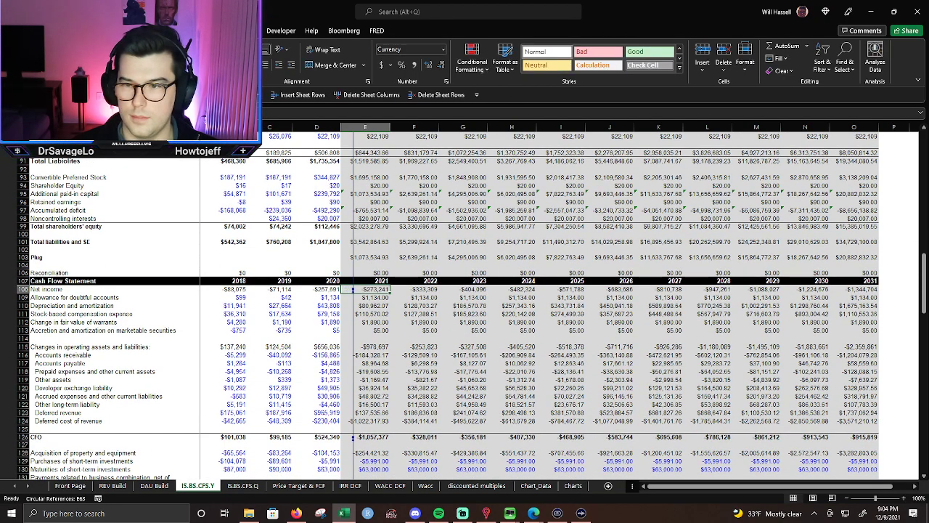
left_click_drag(924, 290, 924, 356)
left_click(377, 290)
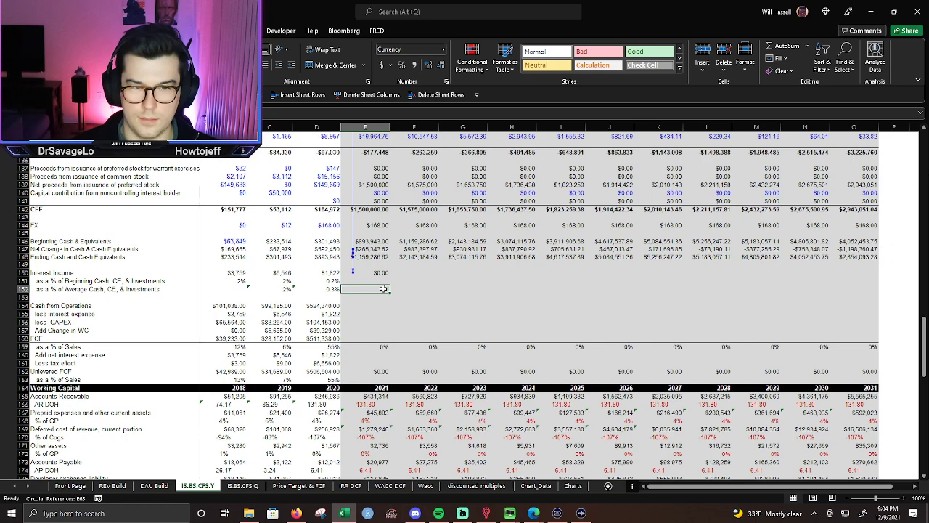
type("=aver")
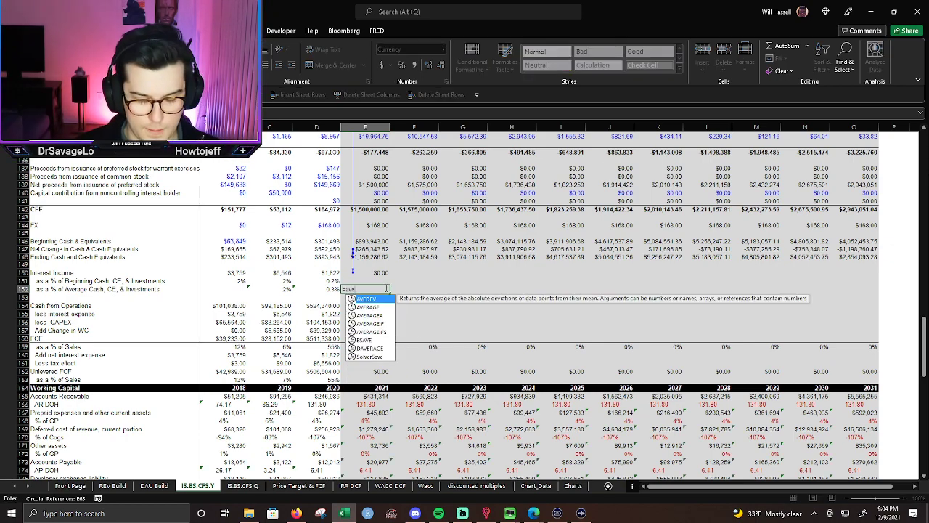
key("Tab")
left_click(289, 289)
key("shift+Right")
type(")")
key("Return")
Check the 2021 formulas behind row 150 interest income, balance sheet cash and income statement interest income for the circular reference.
key("Up")
key("Up")
key("Up")
type("=")
left_click(382, 288)
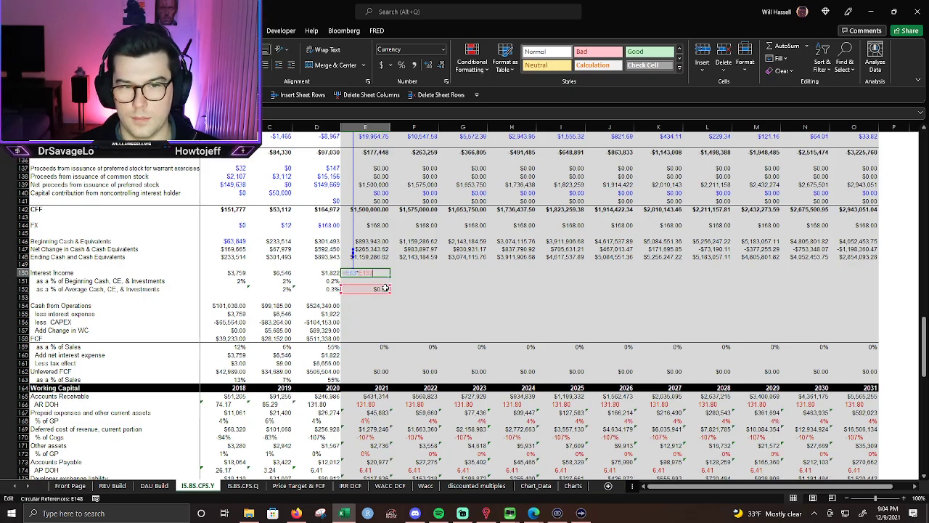
scroll(385, 279, "up", 7)
scroll(385, 271, "up", 17)
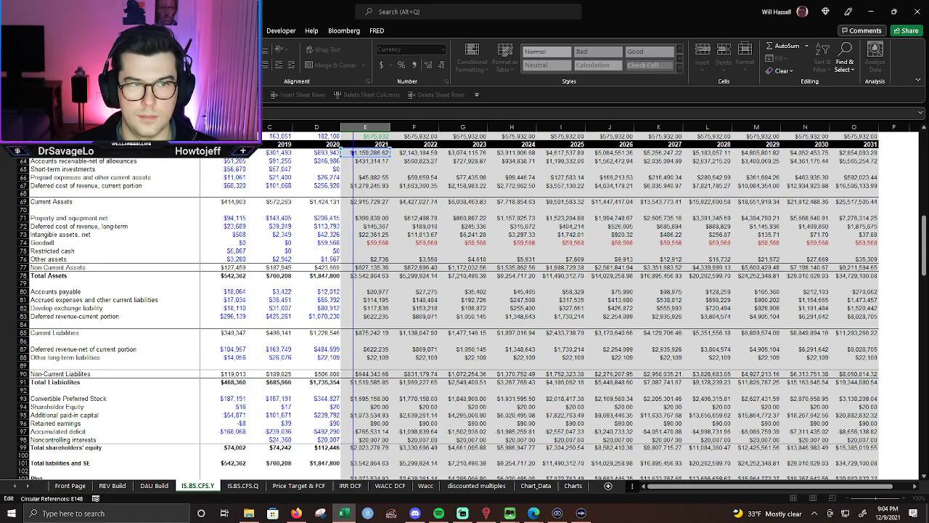
left_click(402, 176)
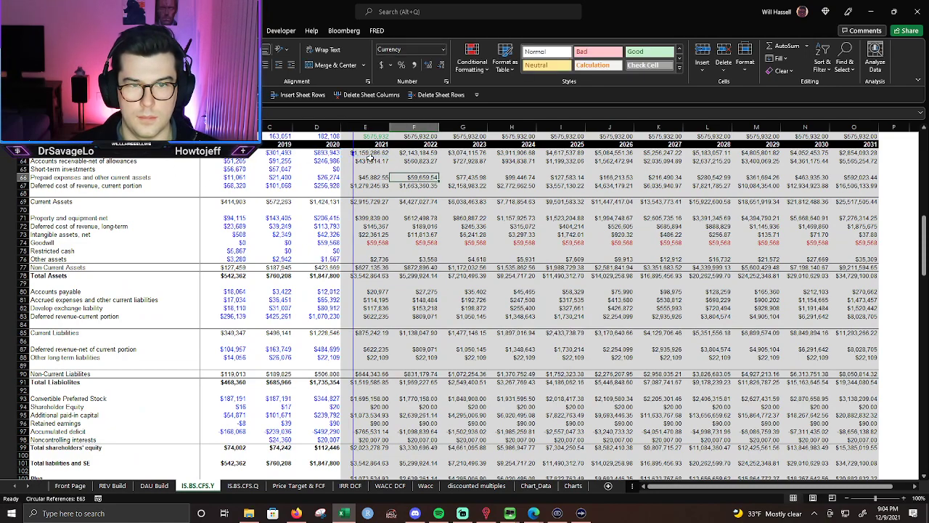
double_click(366, 153)
key("Escape")
scroll(411, 211, "up", 2)
scroll(411, 210, "up", 6)
left_click(369, 191)
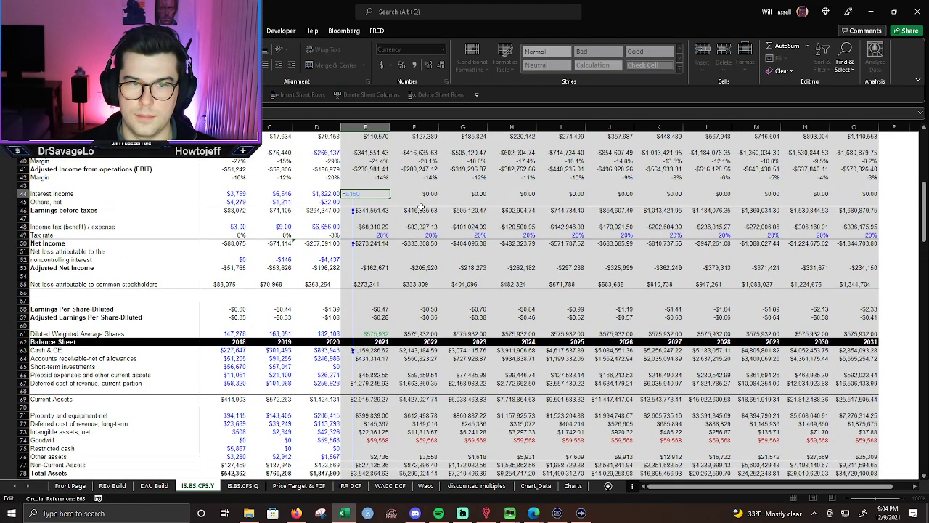
Clear the 2021 interest income in row 150 and its percentage of average cash in row 152.
scroll(400, 259, "down", 13)
scroll(400, 258, "down", 5)
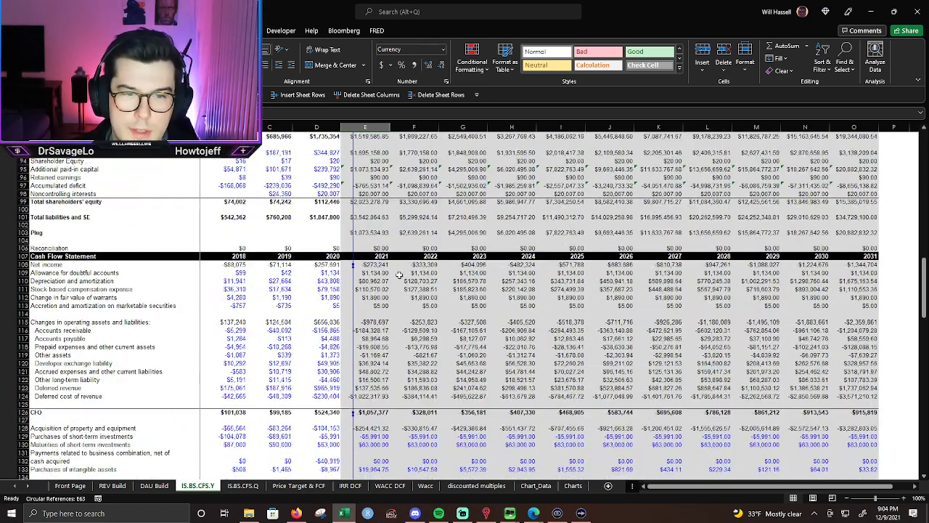
scroll(365, 267, "down", 11)
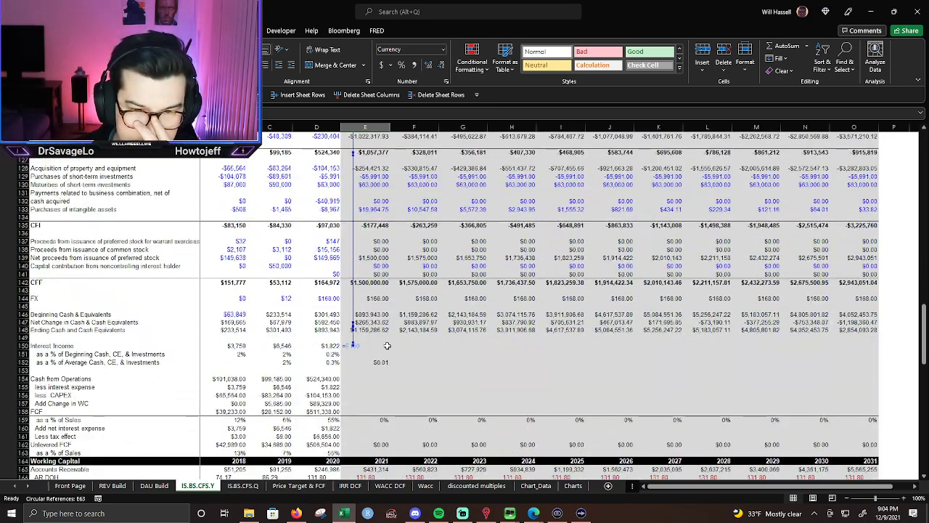
left_click(382, 339)
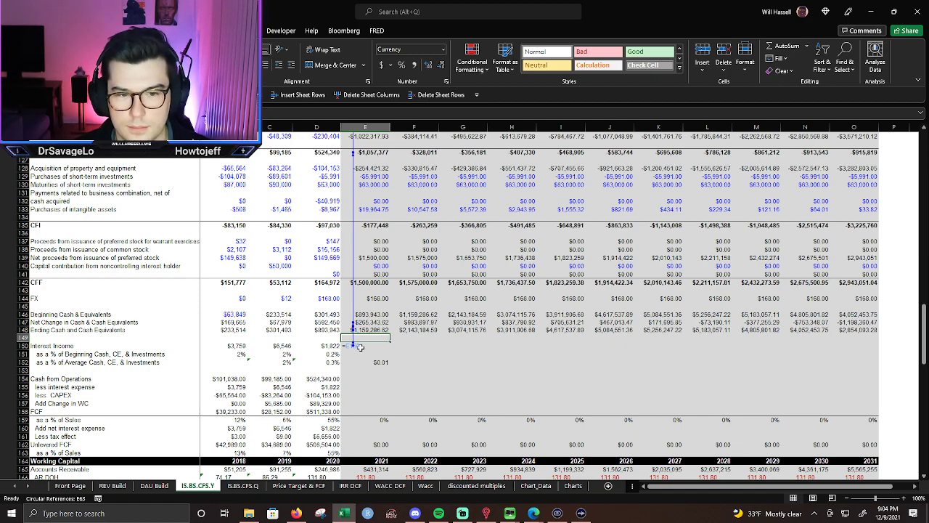
left_click(360, 346)
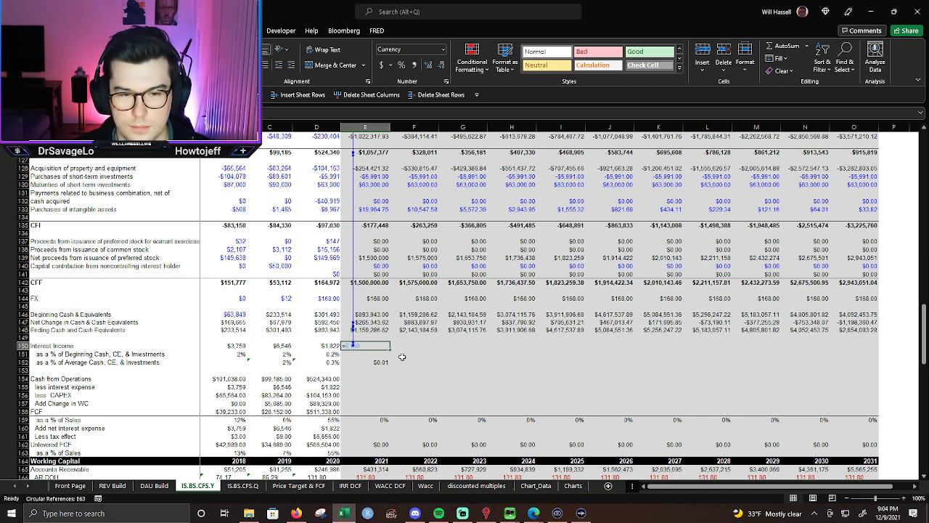
key("Delete")
left_click(377, 362)
left_click(360, 346)
left_click(367, 362)
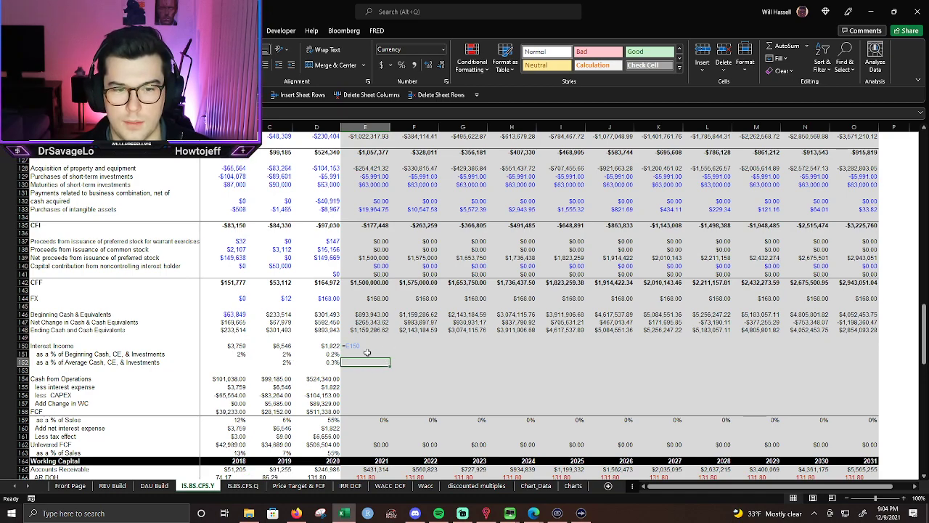
Re-enter the 2021 percentage of average cash as =AVERAGE(C152:D152) and format the cell as a percentage.
type("=aver")
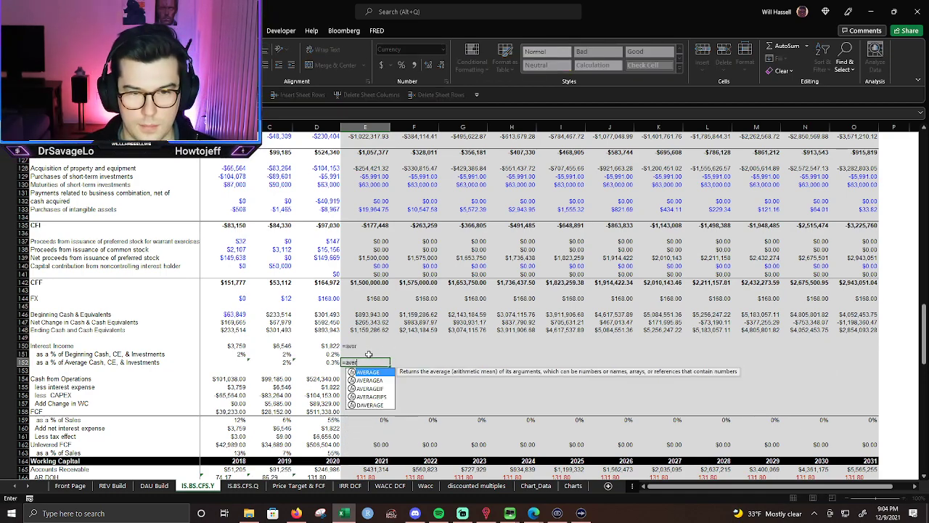
key("Tab")
key("Left")
key("shift+Left")
type(")")
key("Return")
key("Up")
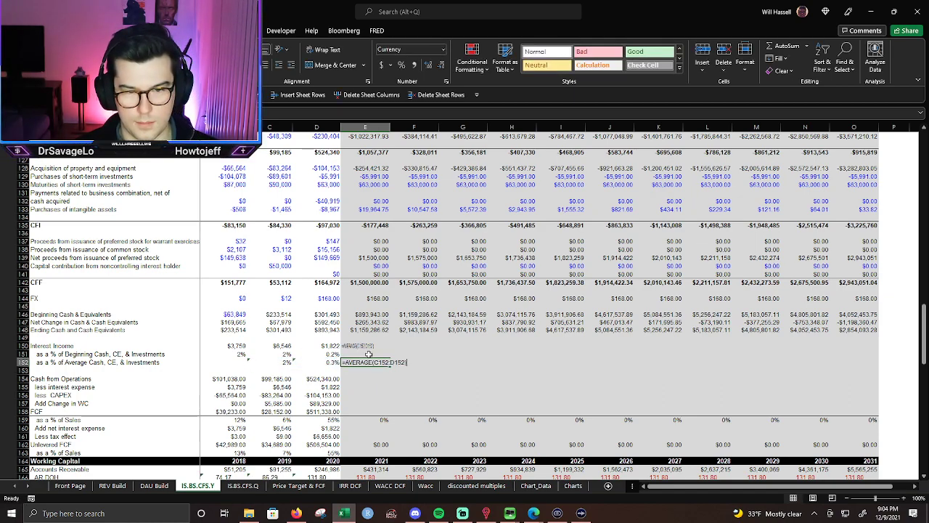
key("ctrl+shift+5")
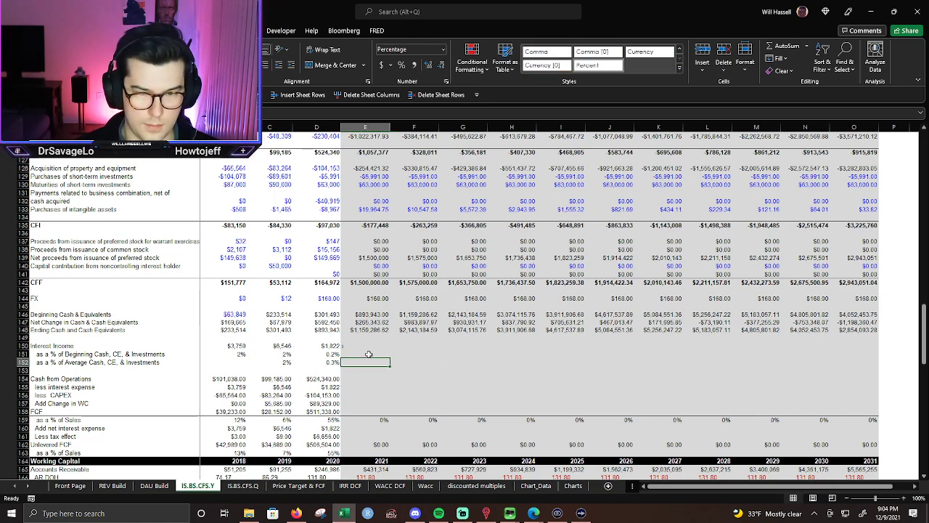
Link 2021 interest income in row 150 to the income statement's interest income with =E44.
key("Up")
key("Up")
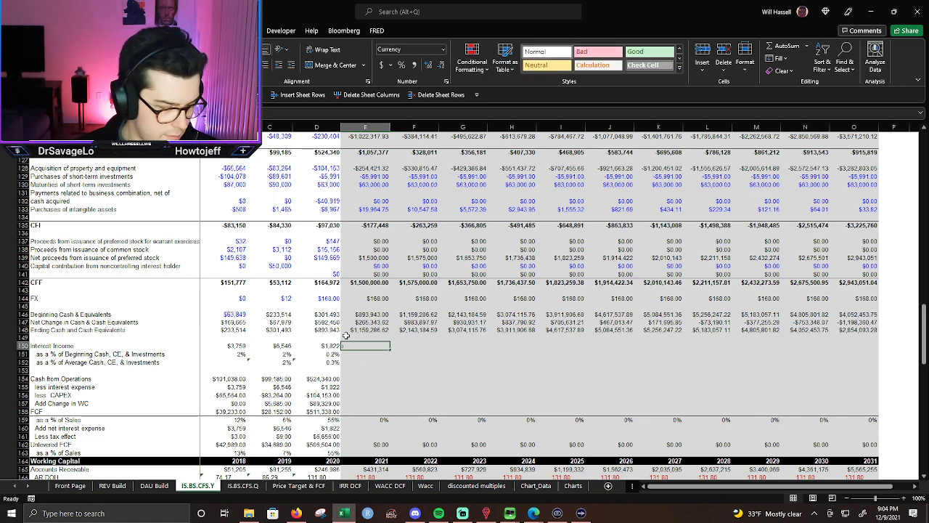
type("=")
scroll(780, 281, "up", 4)
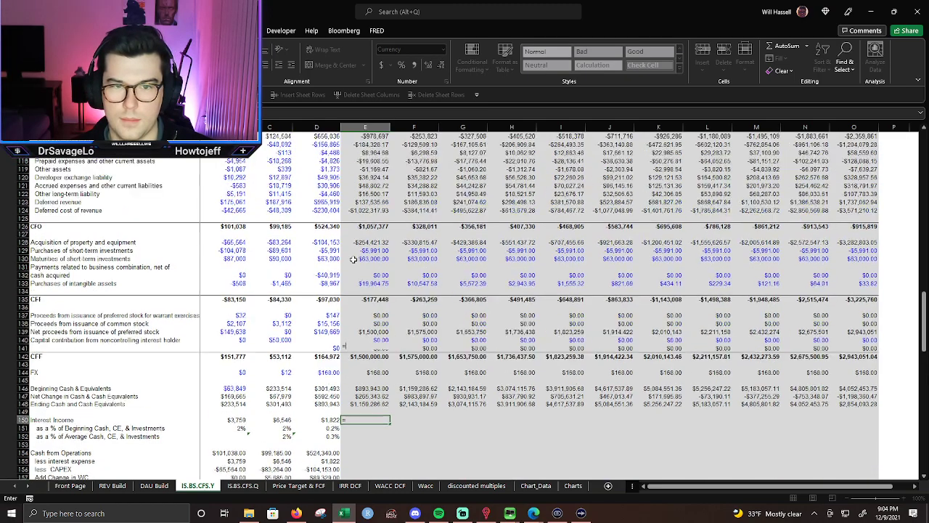
scroll(882, 308, "up", 20)
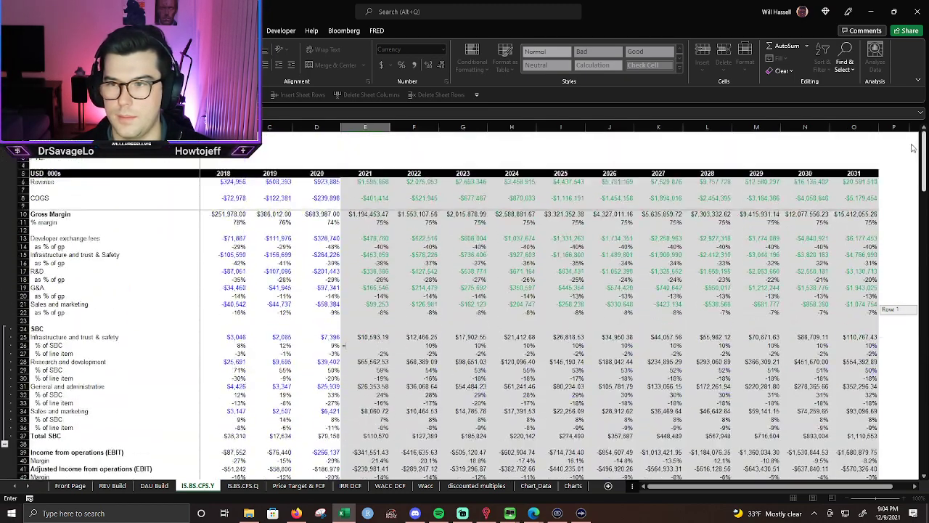
scroll(379, 328, "down", 5)
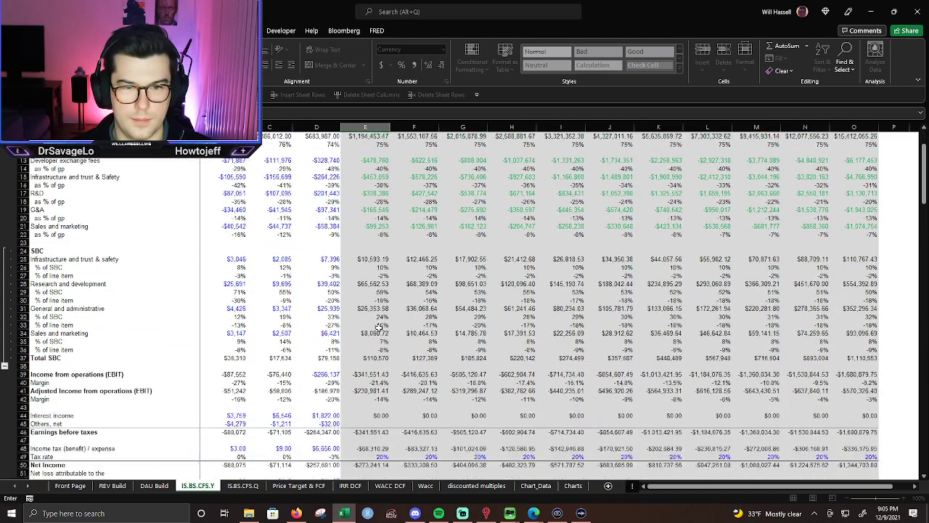
left_click(377, 343)
key("Return")
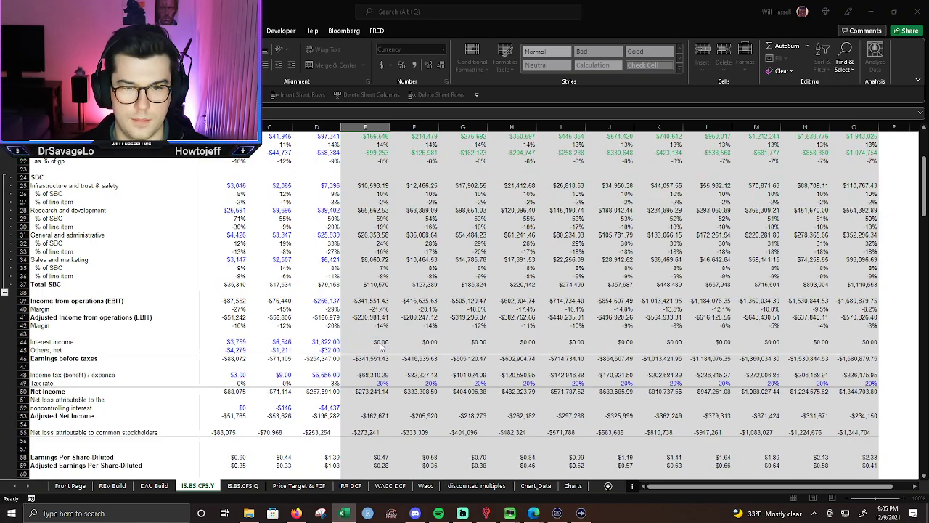
key("Return")
scroll(373, 274, "up", 5)
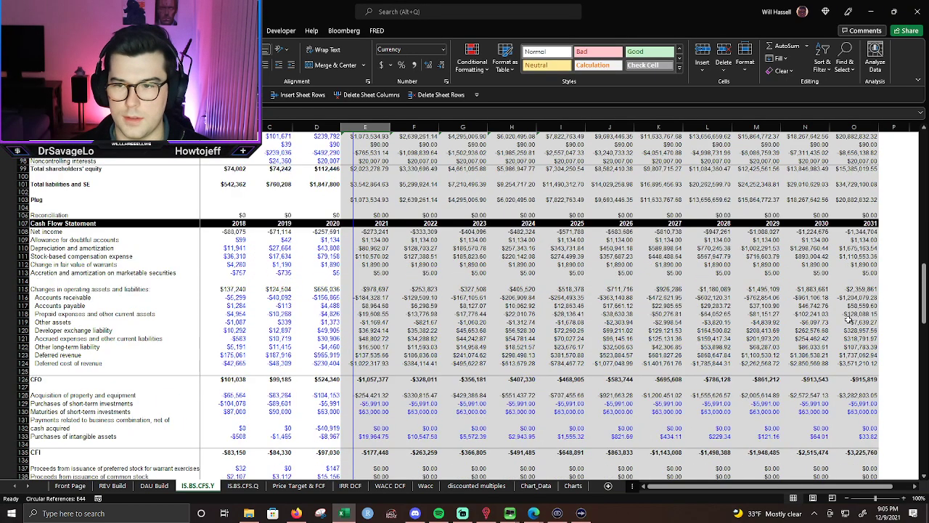
Try calculating 2021 income statement interest income in row 44 from 2021 balance sheet cash with =(E63*.01), and clear the cell again.
left_click_drag(926, 284, 927, 150)
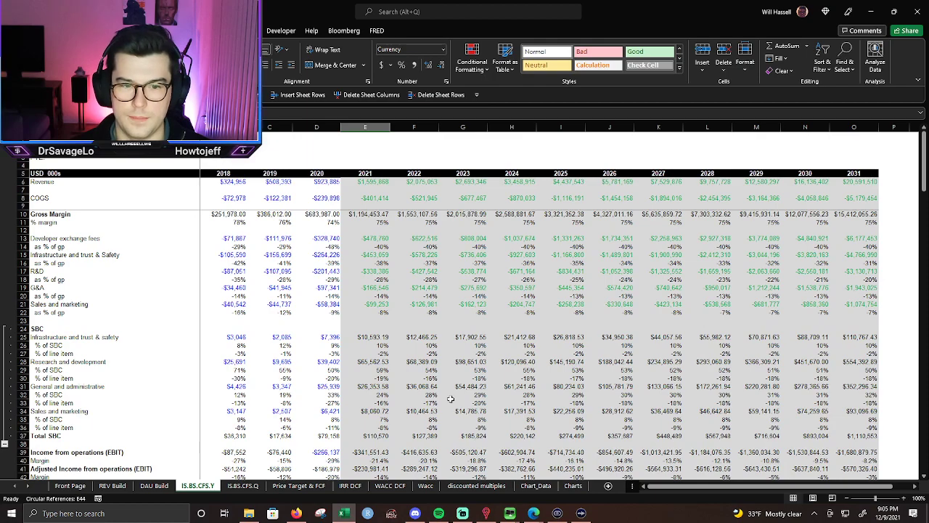
scroll(381, 327, "down", 6)
left_click(379, 341)
key("Delete")
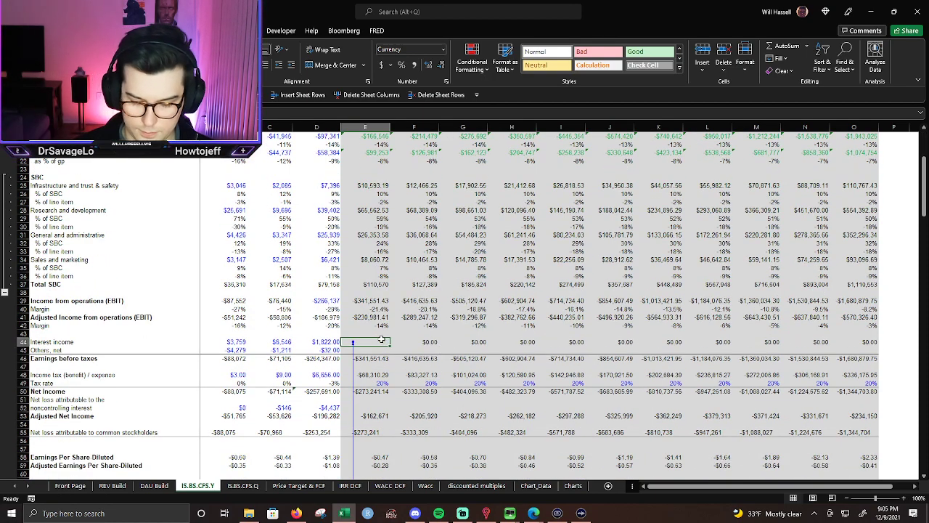
type("=(")
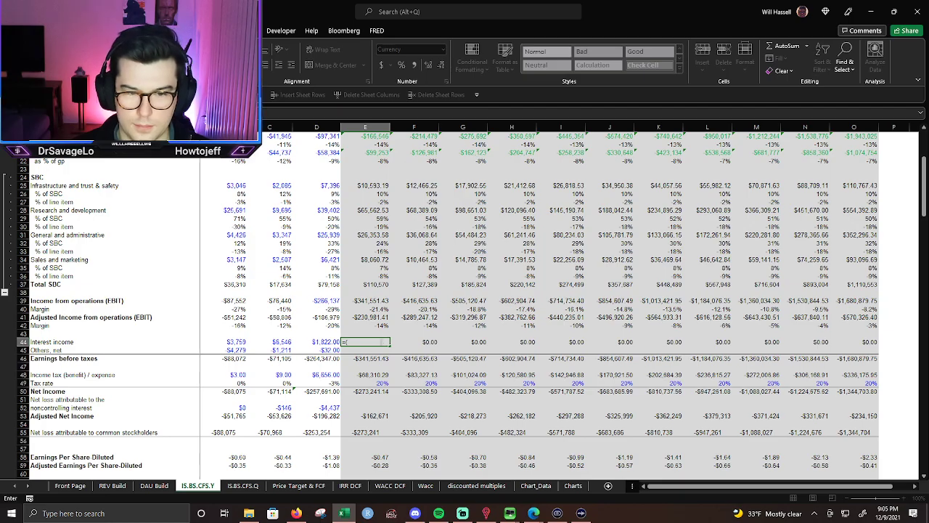
scroll(369, 367, "down", 3)
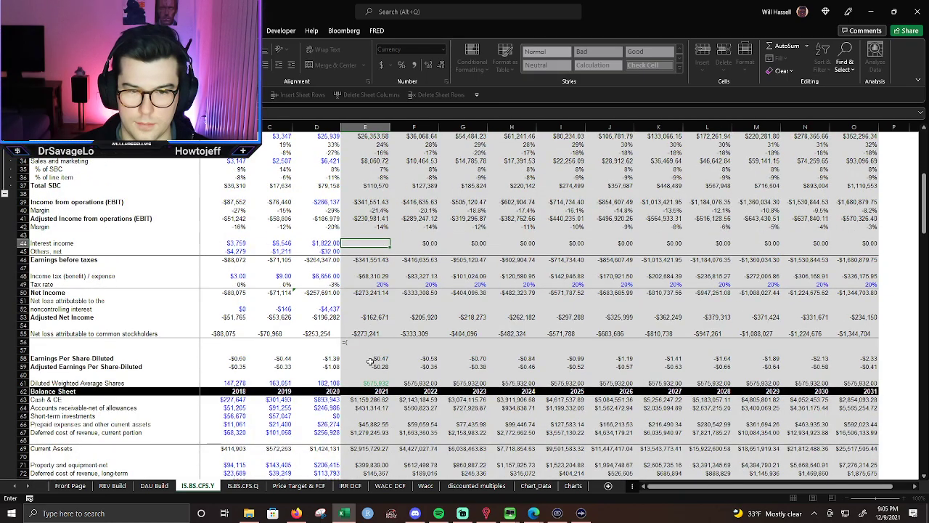
scroll(368, 370, "down", 7)
scroll(369, 367, "down", 2)
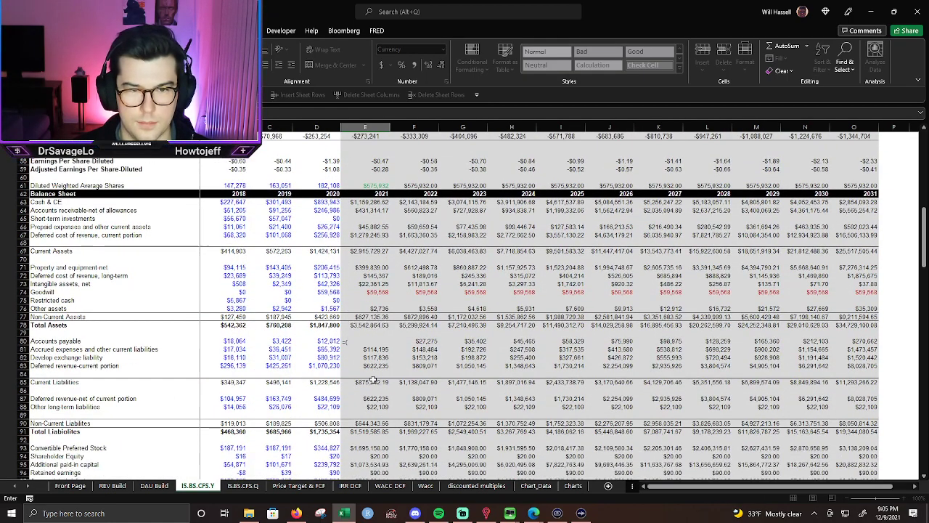
left_click(367, 204)
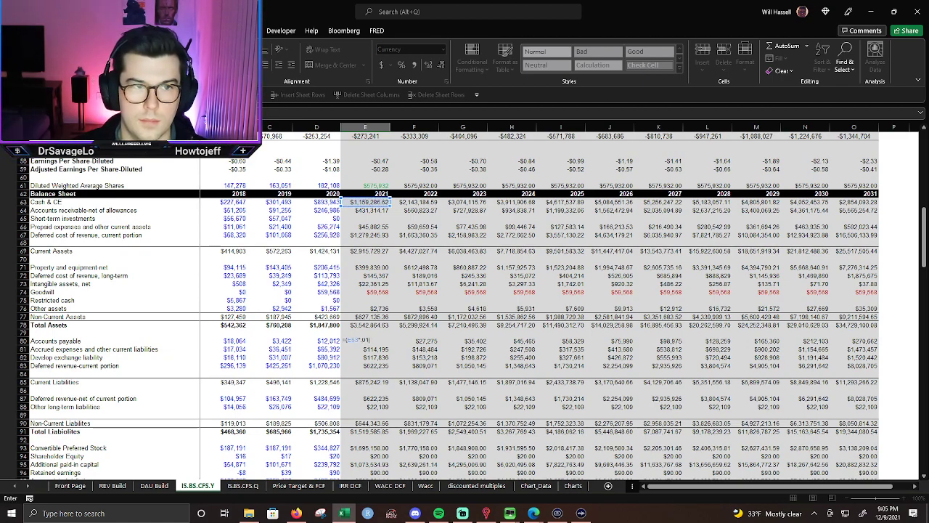
key("F2")
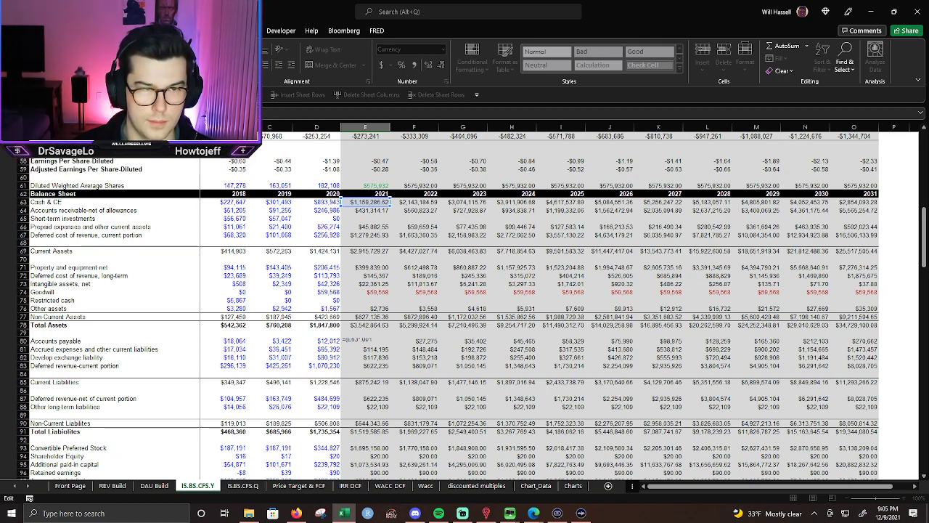
key("Return")
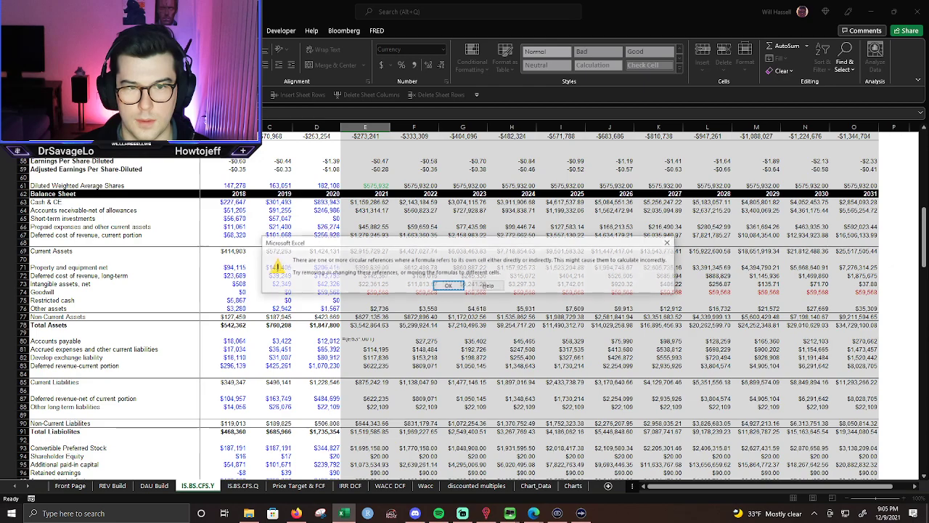
key("Return")
scroll(371, 250, "up", 4)
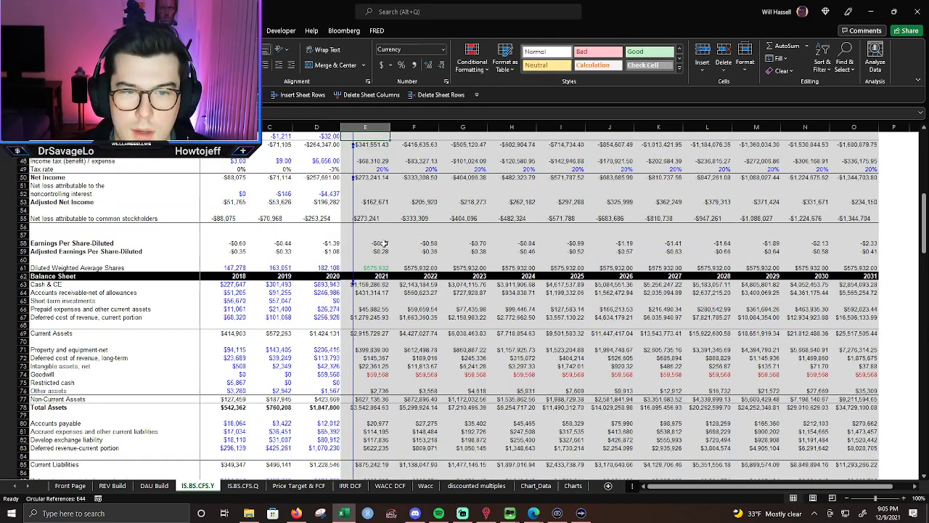
left_click(371, 249)
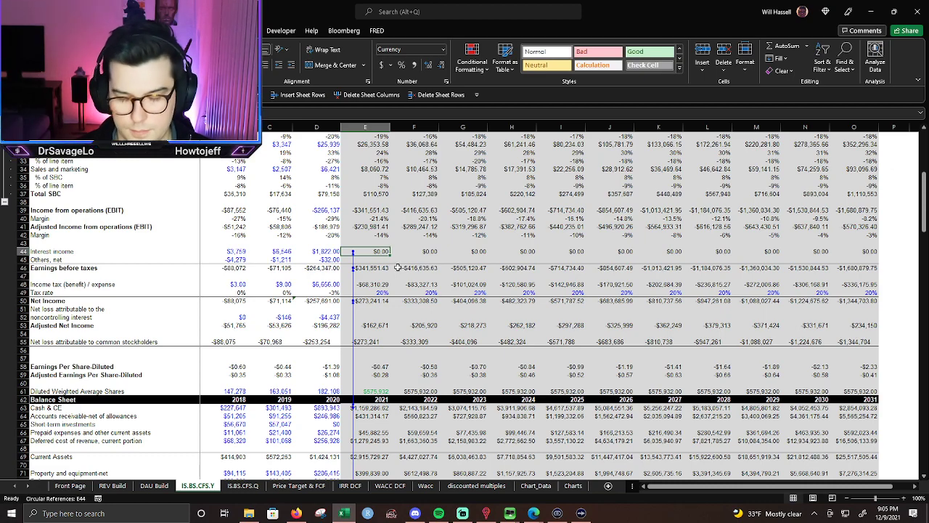
key("Delete")
Check the formula behind the 2021 Cash & CE balance in row 63 of the balance sheet.
left_click(365, 409)
key("F2")
key("Escape")
key("F2")
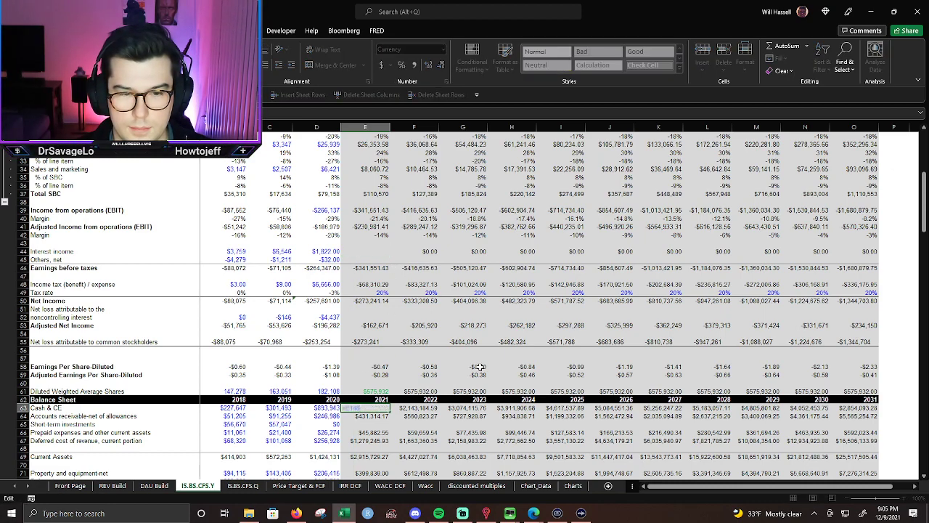
Re-enter 2021 interest income in row 150 as 2020 balance sheet cash times the 2021 percentage, =D63*E152.
left_click_drag(925, 204, 921, 363)
left_click(414, 338)
left_click(376, 321)
key("Delete")
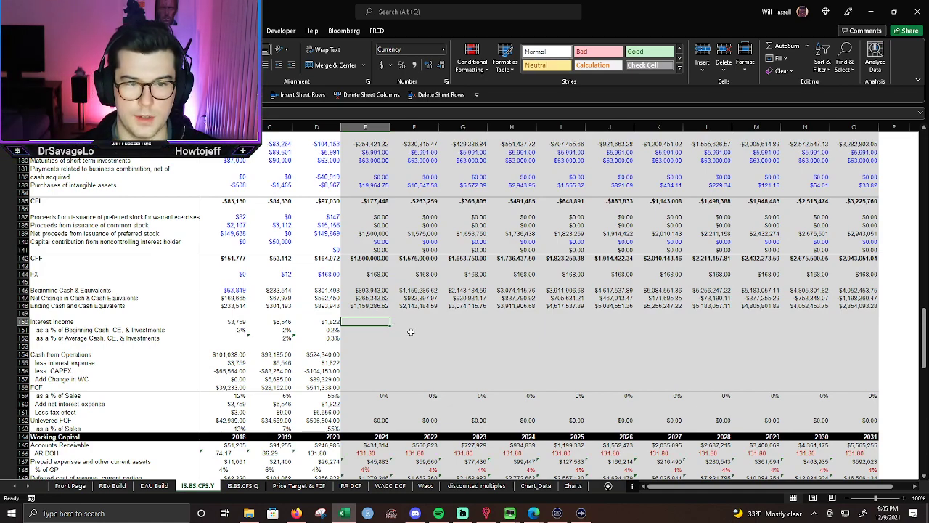
type("=")
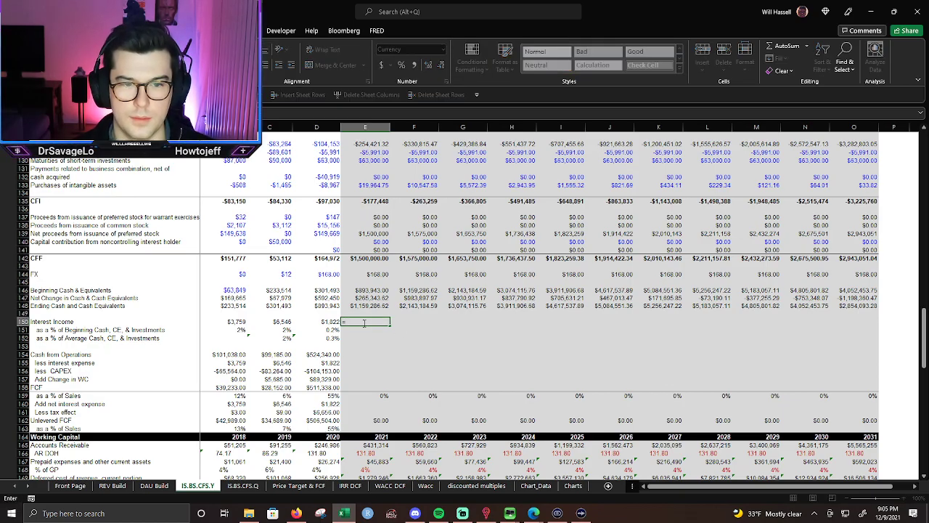
scroll(364, 320, "up", 8)
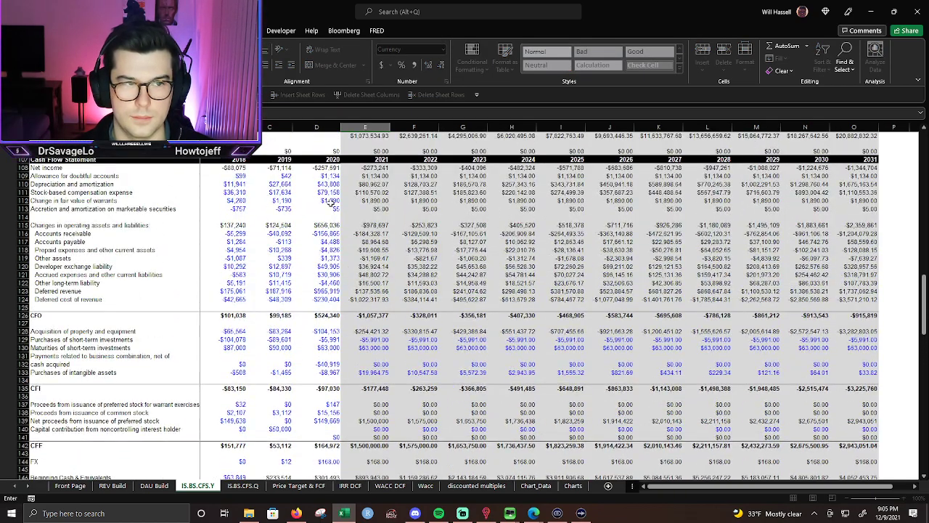
scroll(339, 274, "up", 10)
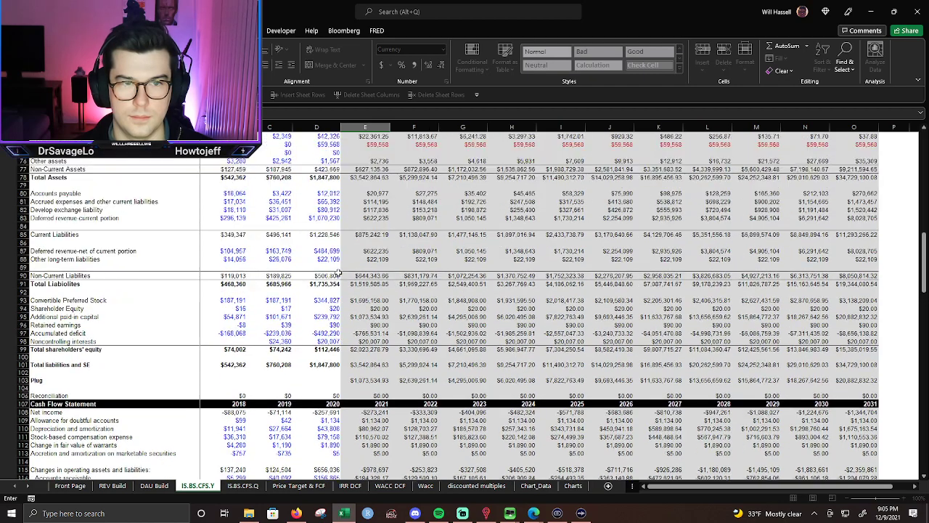
scroll(339, 274, "up", 4)
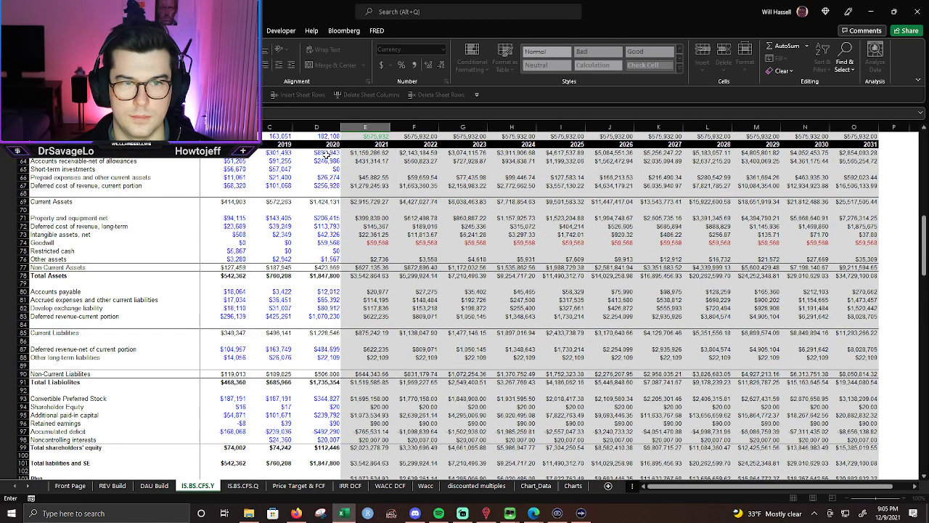
left_click_drag(327, 155, 285, 154)
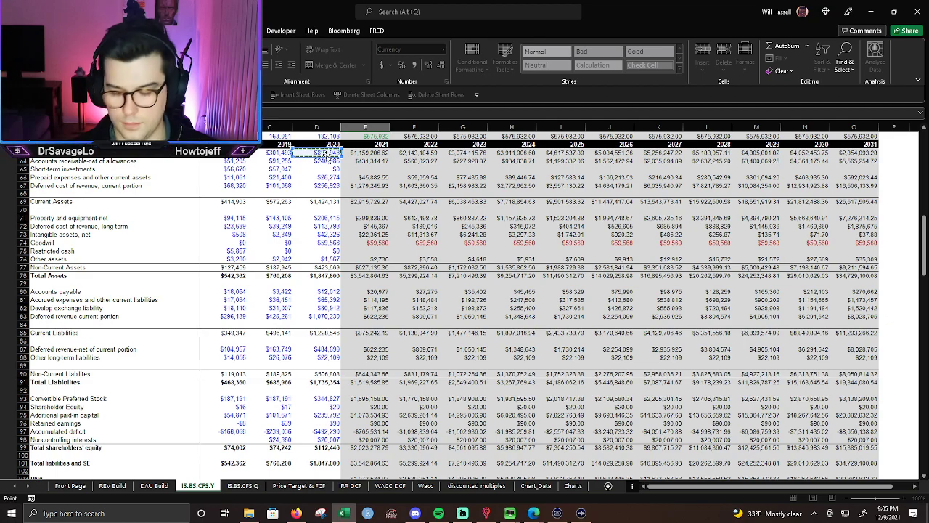
scroll(354, 354, "down", 20)
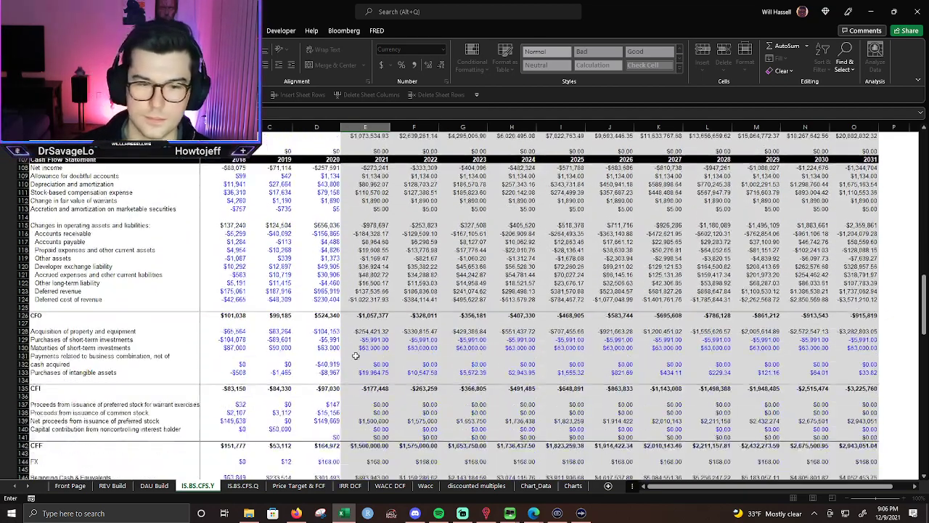
left_click(357, 363)
key("Return")
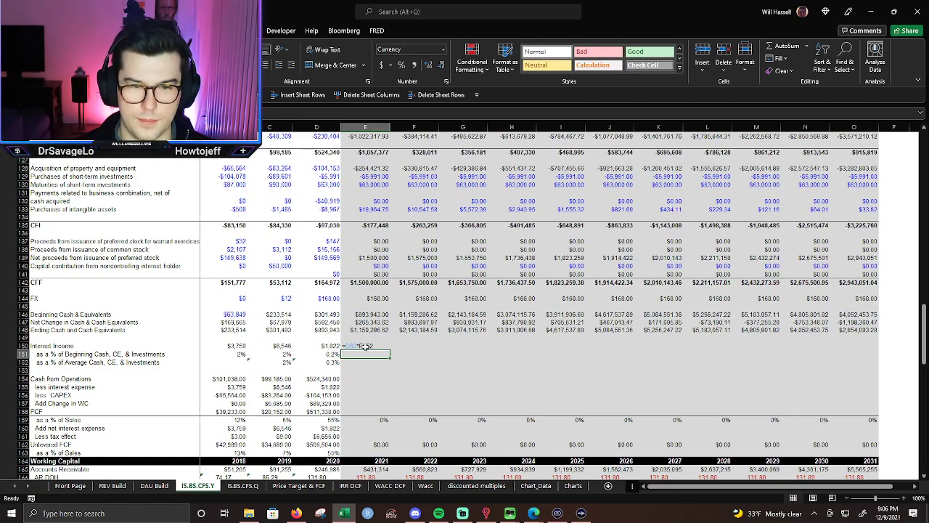
Fill the 2021 interest income formula in row 150 across the following forecast years.
left_click_drag(367, 347, 386, 346)
key("shift+Right")
key("shift+Right")
key("shift+Right")
key("shift+Right")
key("shift+Right")
key("shift+Right")
key("shift+Right")
key("shift+Right")
key("shift+Right")
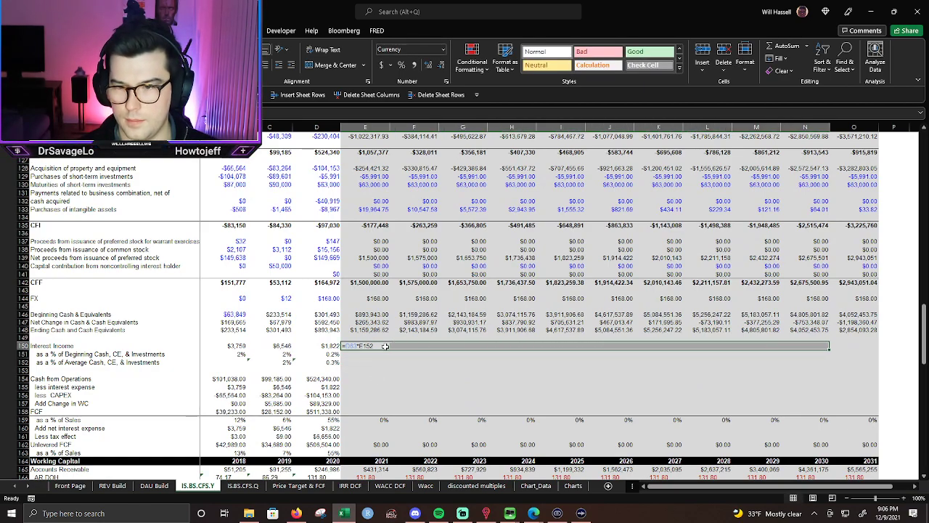
key("ctrl+r")
Set the row 152 interest percentage to 1% for 2021 through 2031 and check the 2021 interest income formula in row 150.
key("Down")
key("Down")
key("Down")
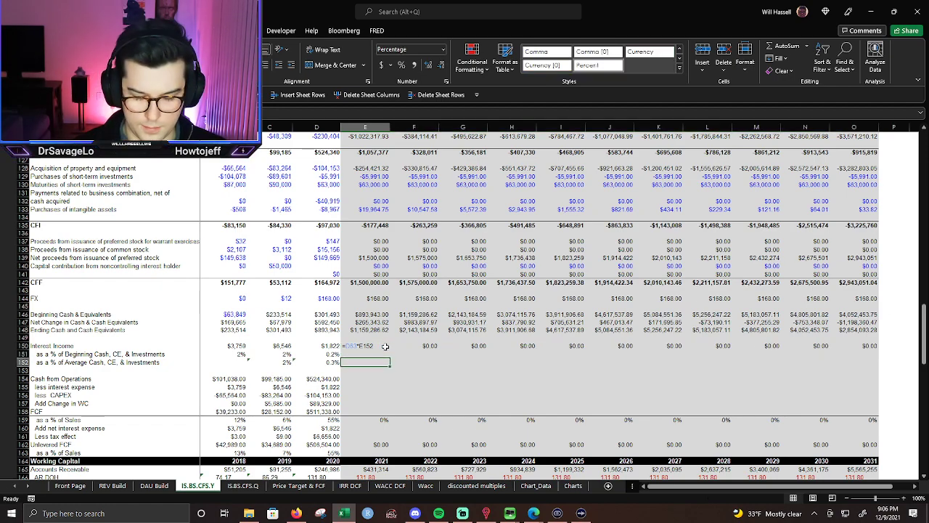
type("=")
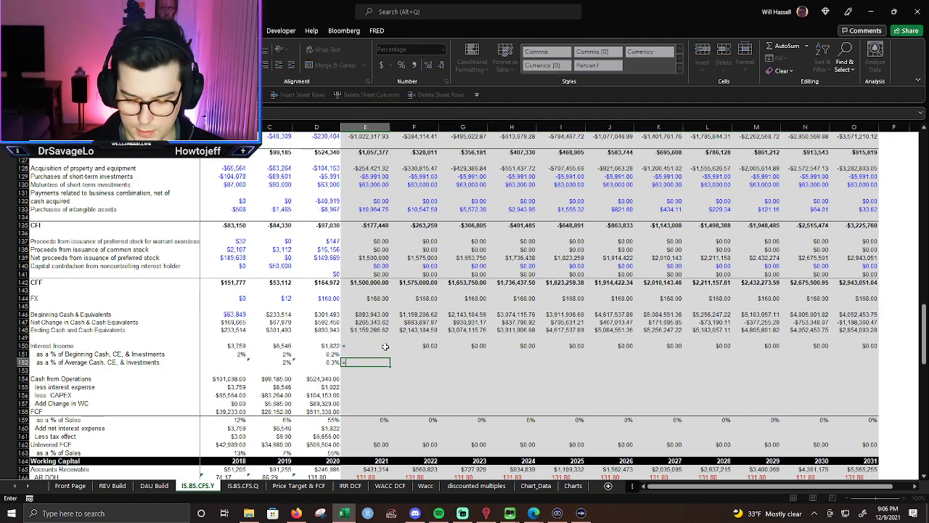
key("Escape")
type("1")
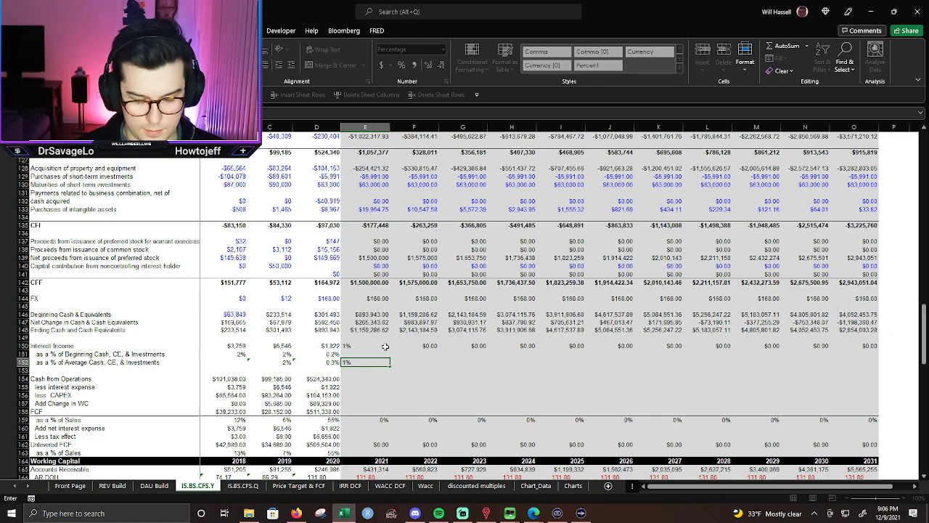
key("ctrl+Return")
key("shift+Right")
key("shift+Right")
key("shift+Right")
key("shift+Right")
key("shift+Right")
key("shift+Right")
key("shift+Right")
key("shift+Right")
key("shift+Right")
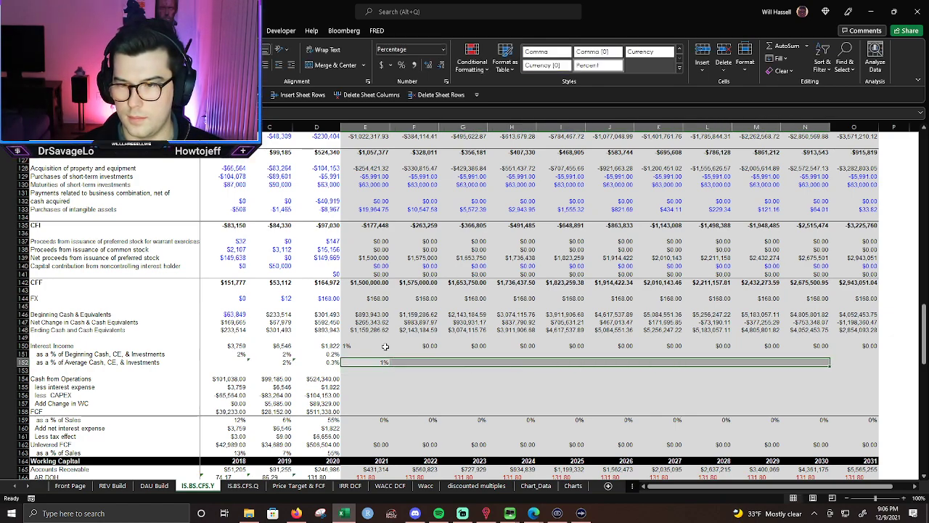
key("shift+Right")
key("ctrl+r")
double_click(386, 347)
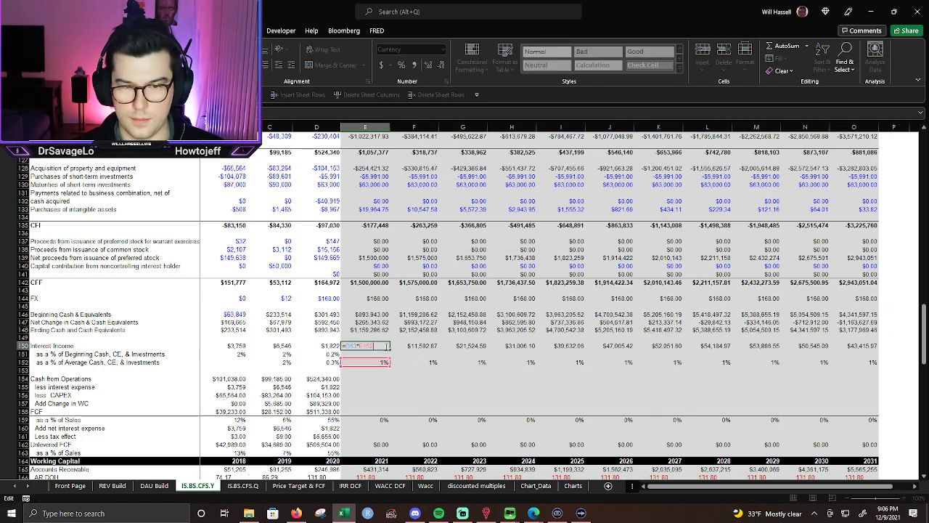
key("Escape")
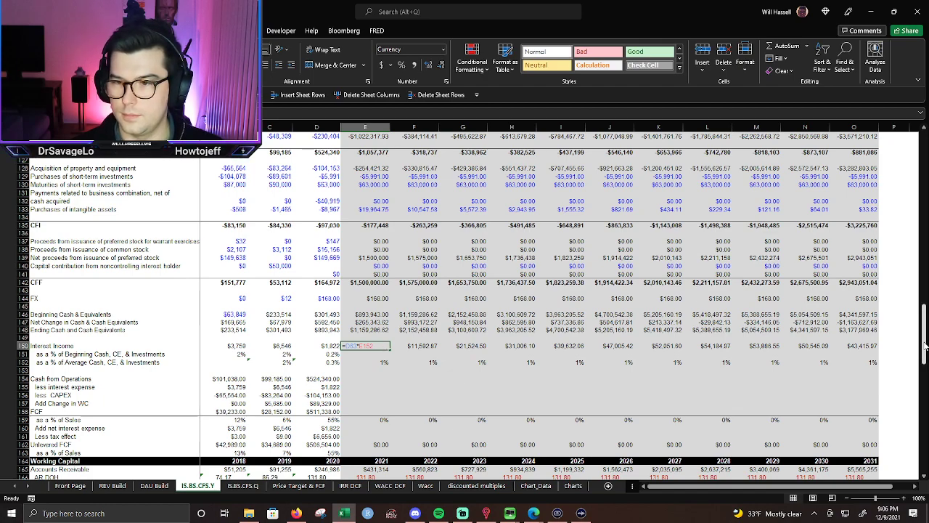
Copy the 2022 interest income formula in row 44 of the income statement into 2021.
left_click_drag(924, 349, 910, 194)
left_click(415, 375)
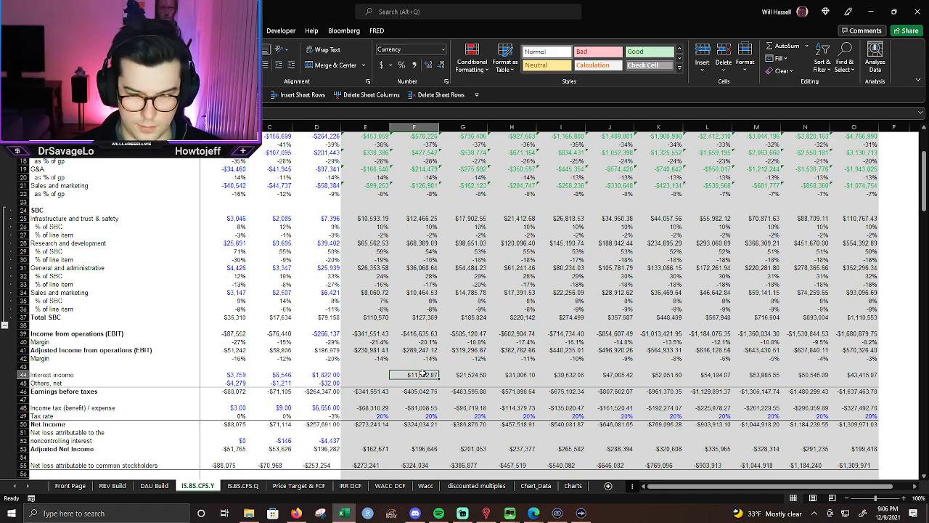
key("ctrl+c")
key("Left")
key("ctrl+v")
key("Escape")
Review the forecast income statement, balance sheet reconciliation, cash flow statement and supporting schedules with interest income included.
left_click_drag(924, 211, 924, 474)
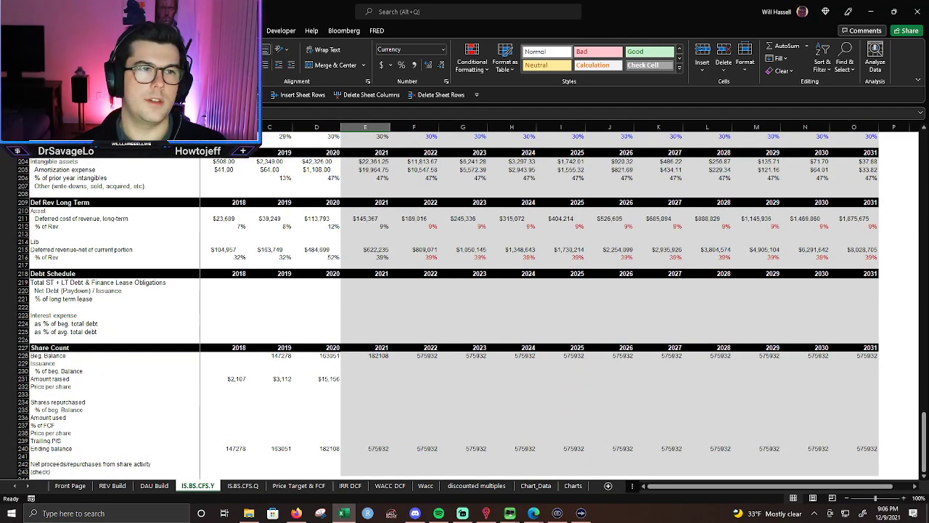
scroll(578, 276, "up", 8)
left_click_drag(927, 424, 924, 162)
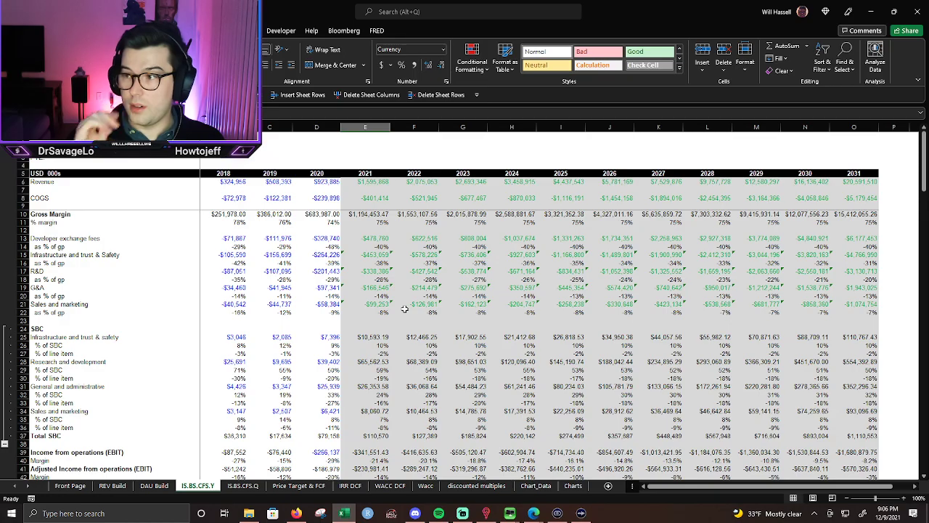
scroll(520, 331, "down", 7)
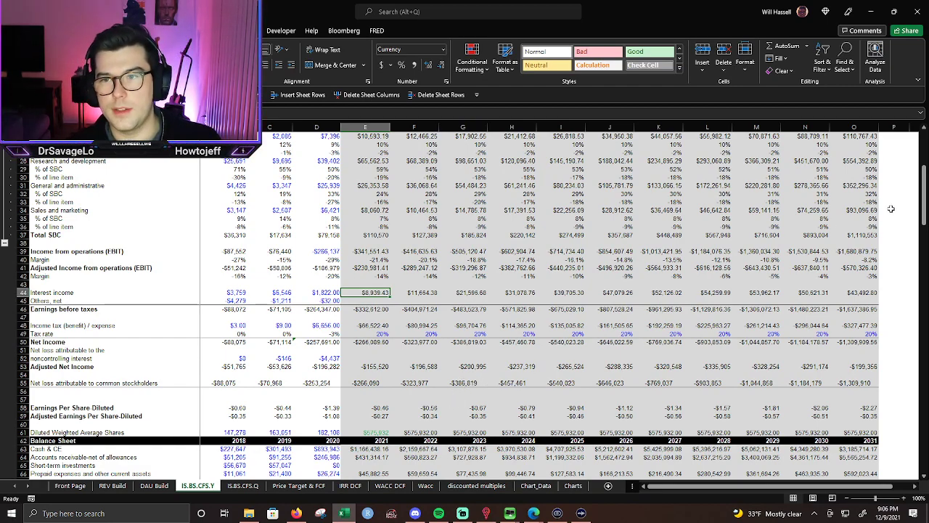
scroll(891, 211, "down", 7)
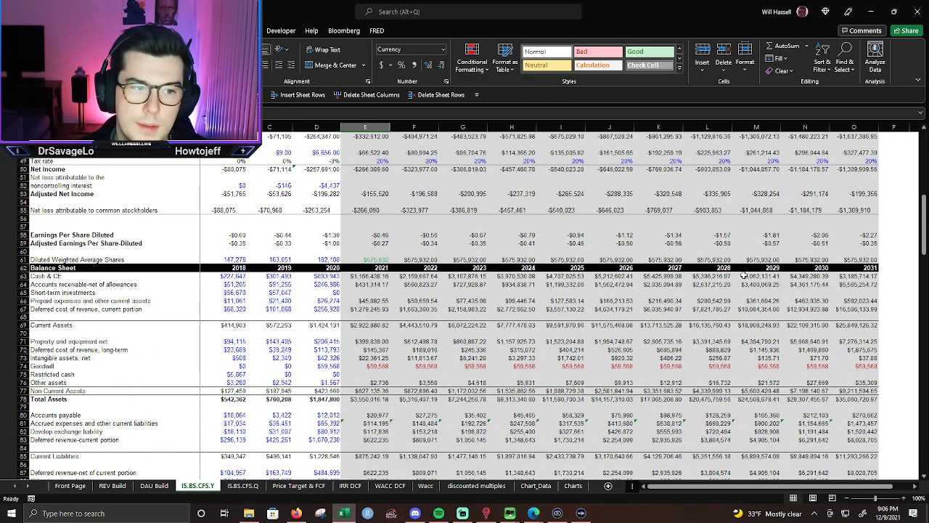
scroll(744, 276, "down", 4)
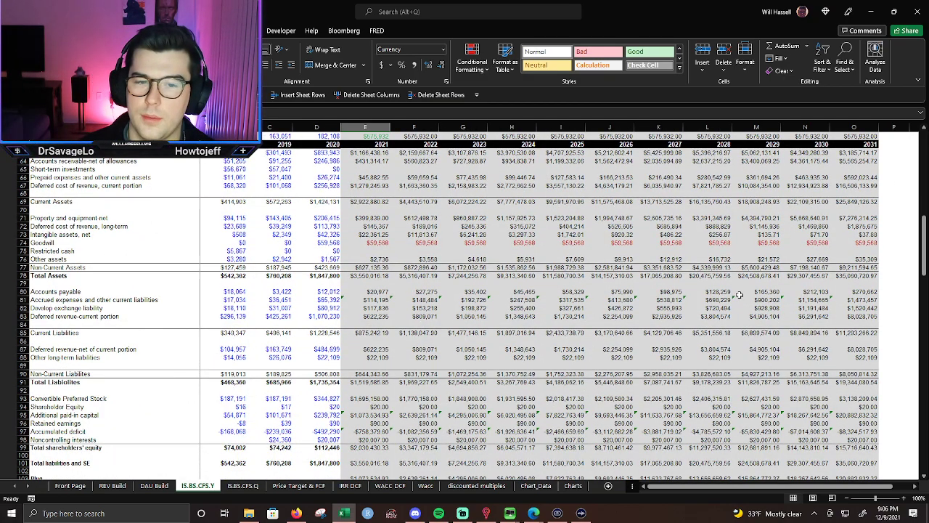
scroll(737, 297, "down", 5)
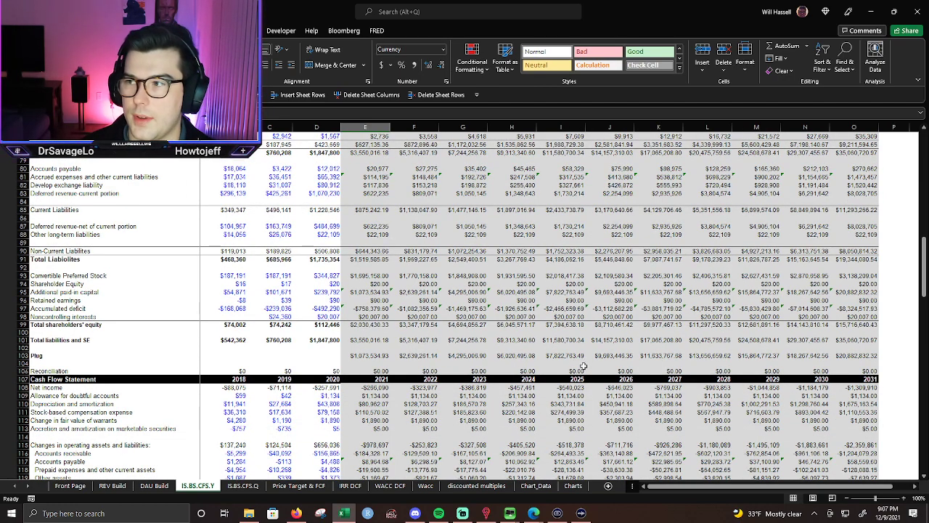
scroll(583, 368, "down", 8)
scroll(575, 379, "down", 5)
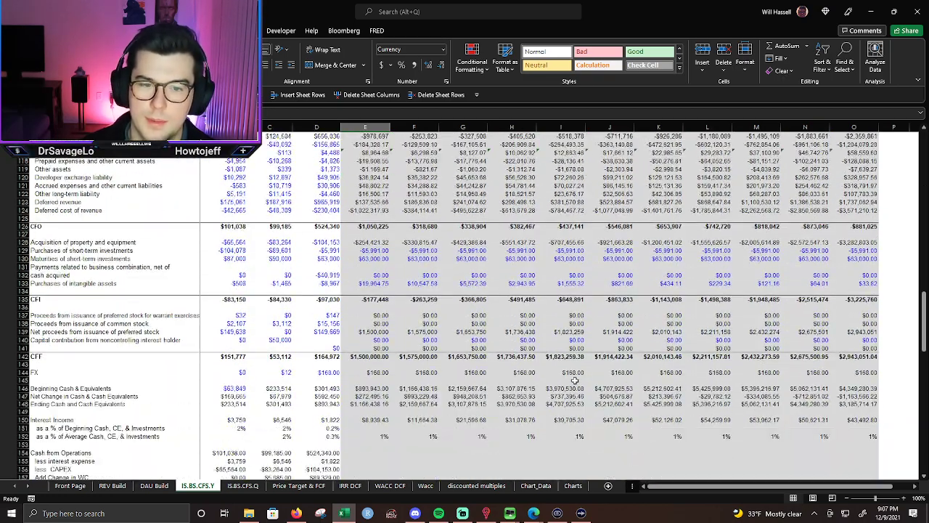